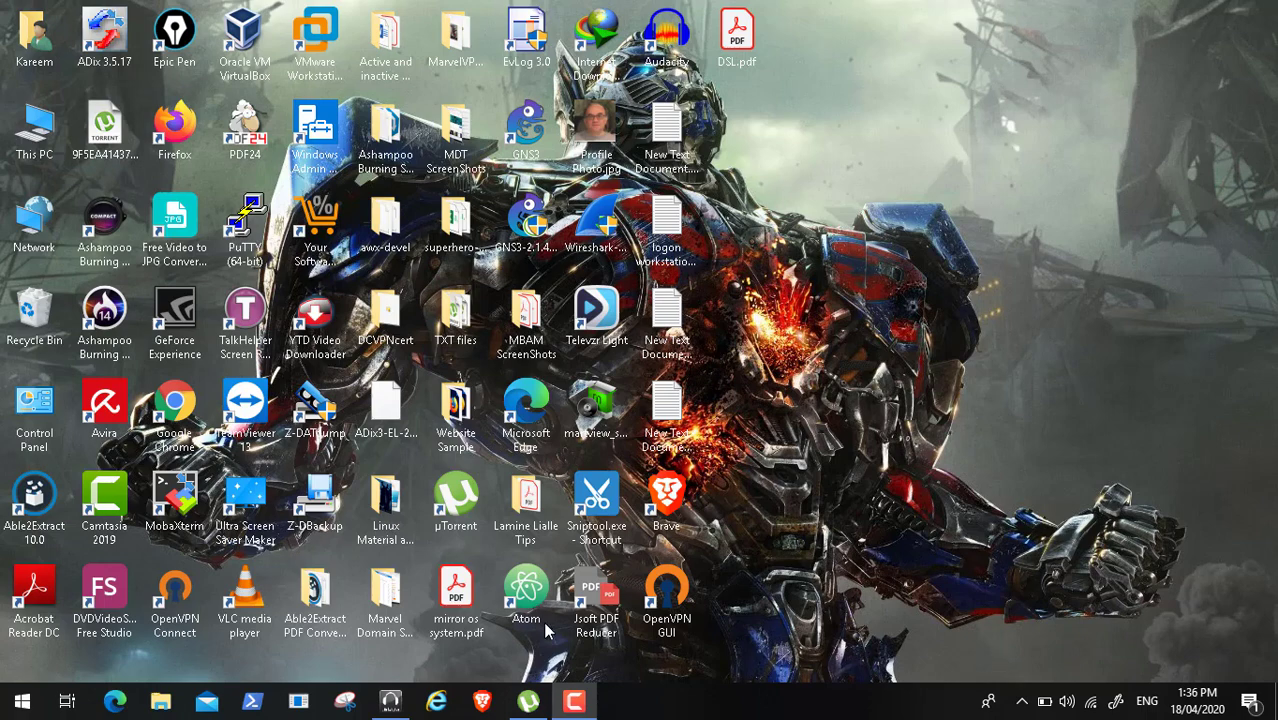
- Open Brave and go to the LinkedIn home feed at linkedin.com/feed/
left_click(481, 702)
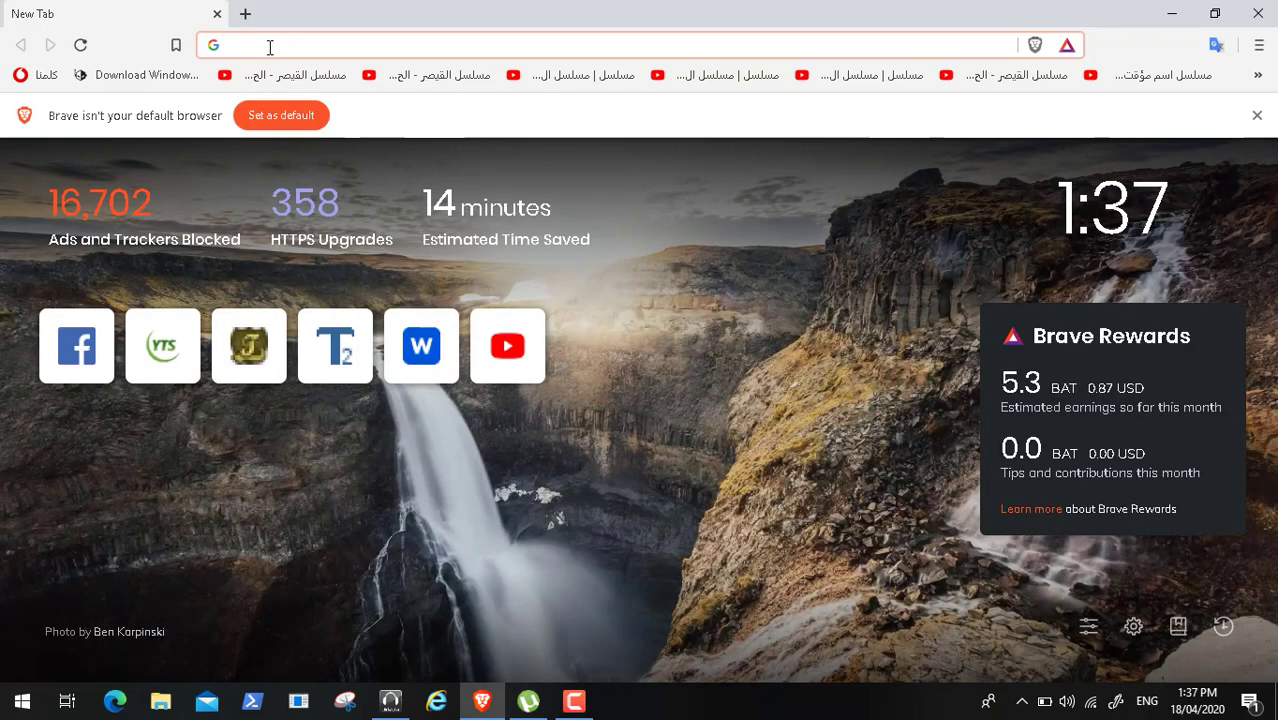
type("link")
key("Return")
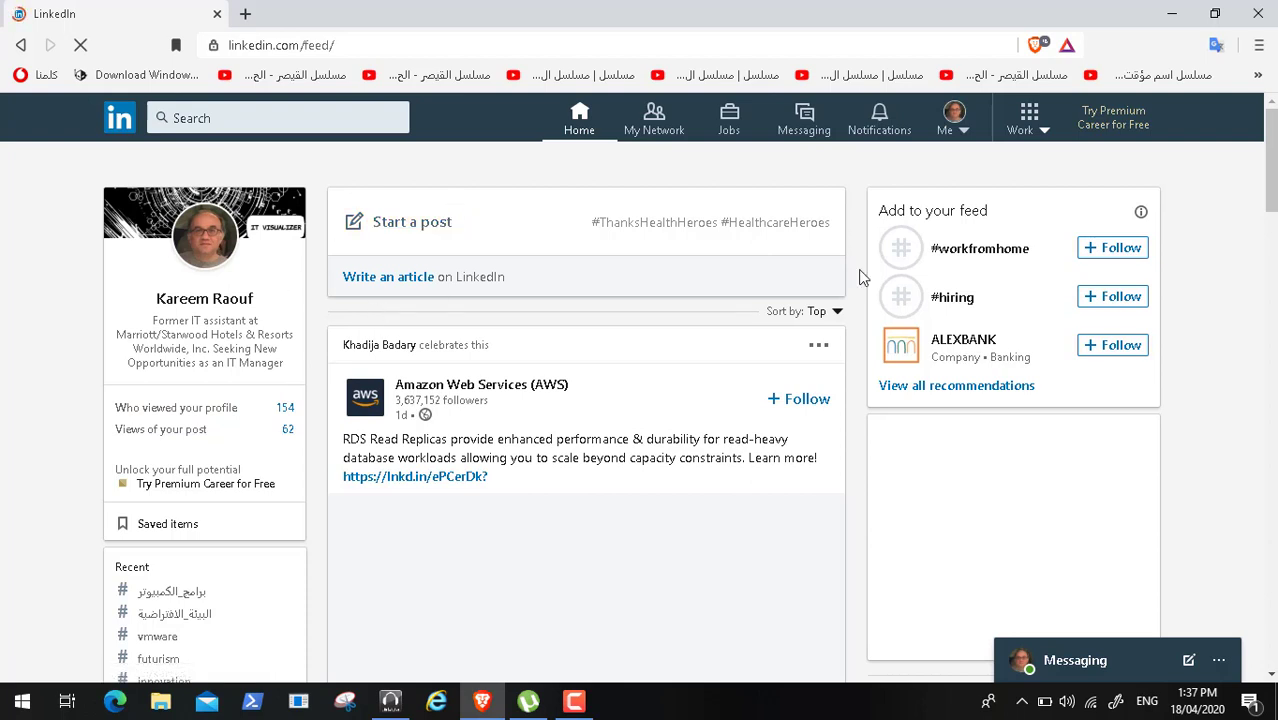
- Search LinkedIn for 'cyber' and open The Cyber Security Hub company page
left_click(1273, 535)
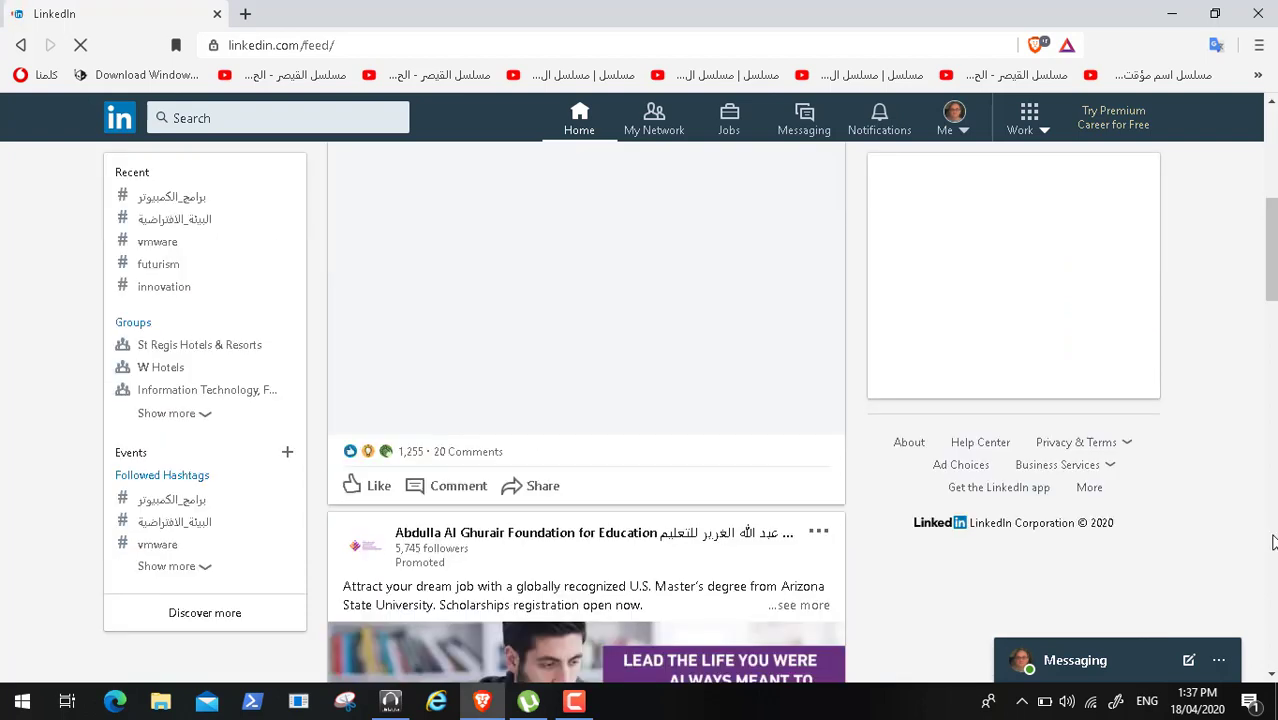
left_click(1270, 338)
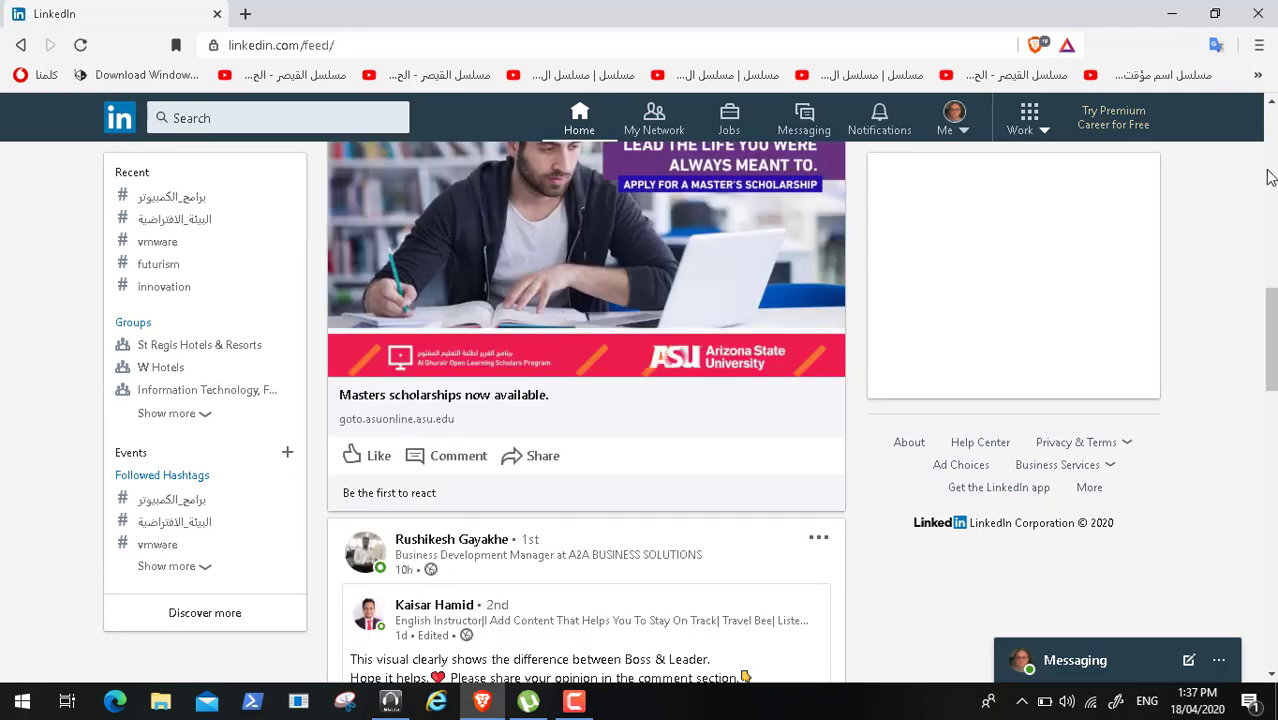
left_click(1270, 140)
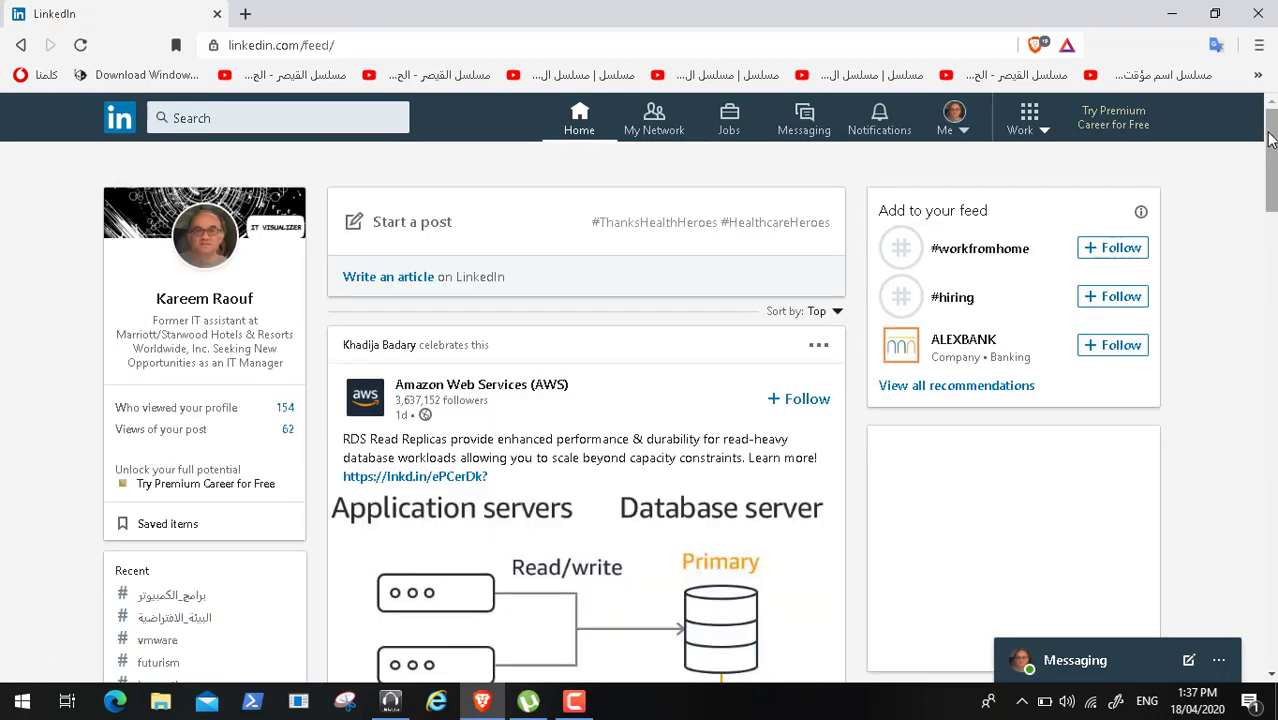
left_click(208, 121)
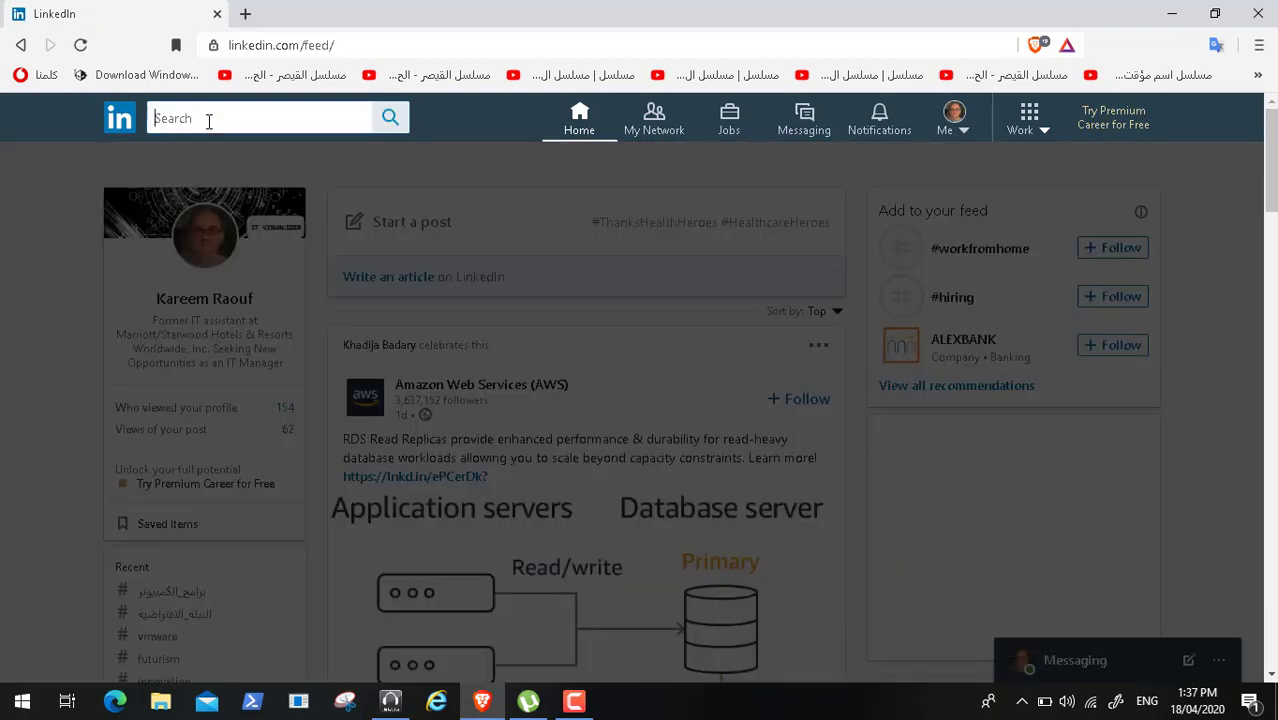
type("cyber")
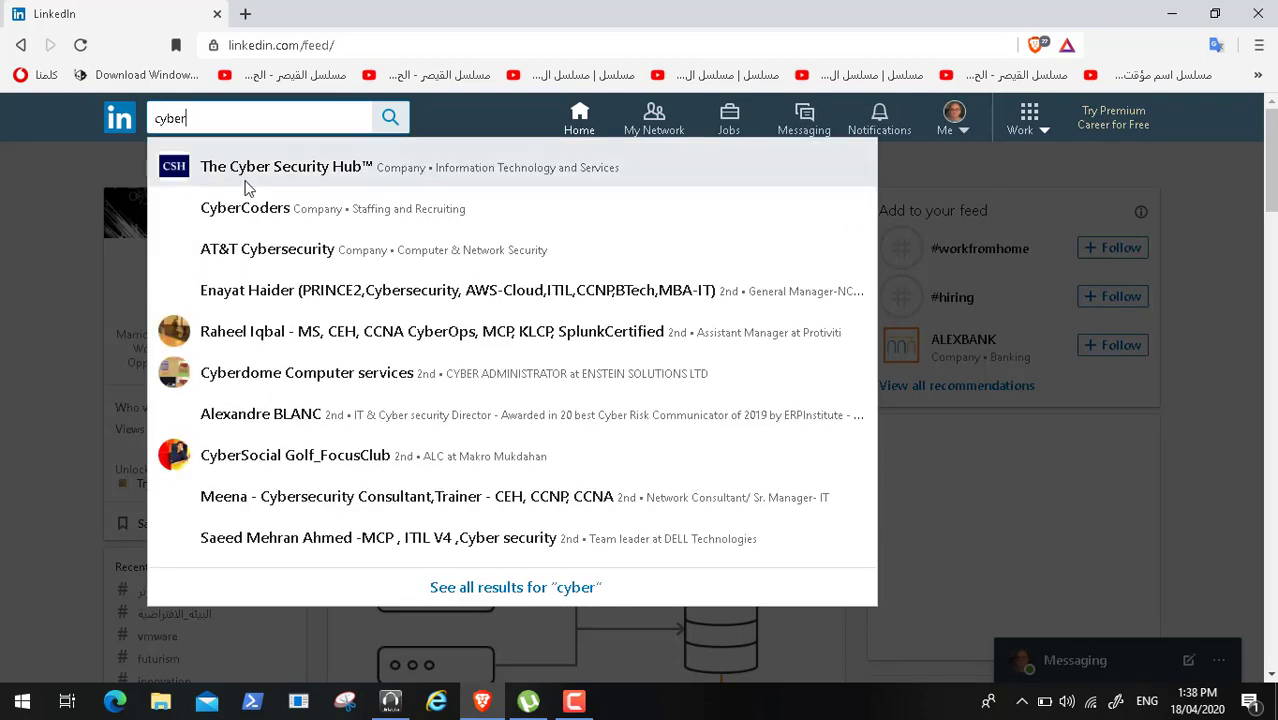
left_click(272, 171)
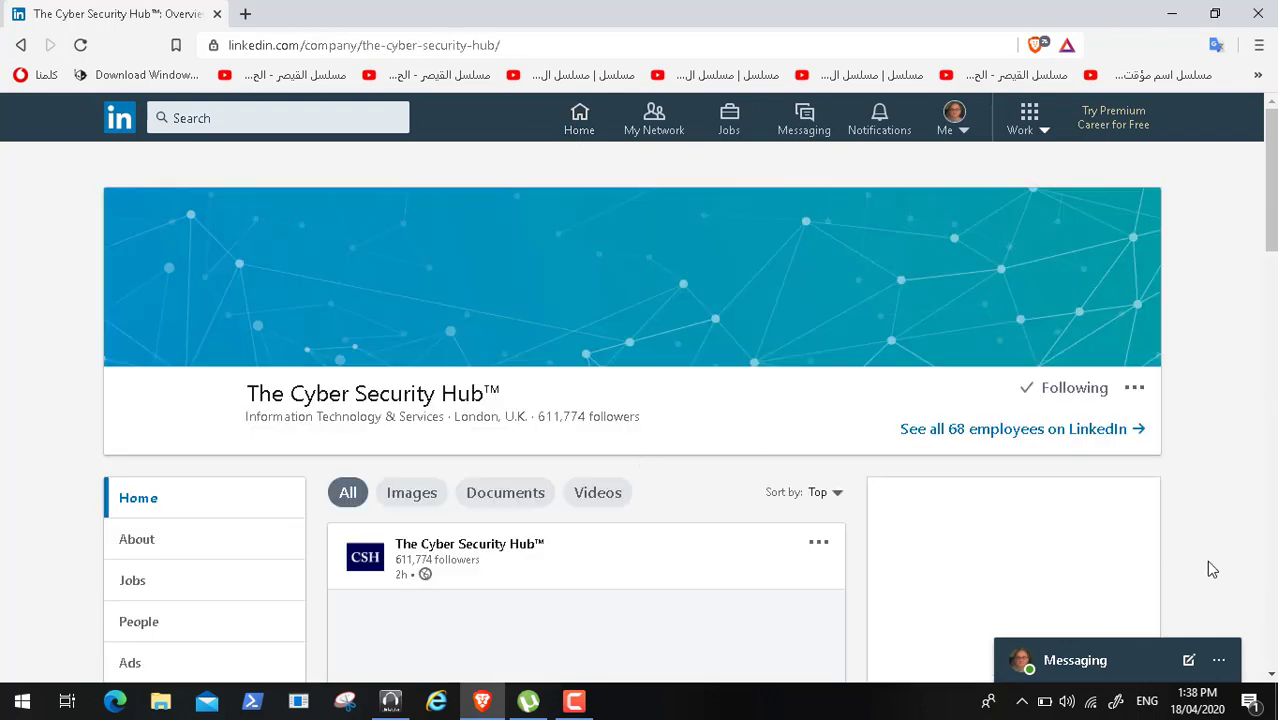
- Scroll through The Cyber Security Hub's posts, then minimize the browser
left_click(1271, 676)
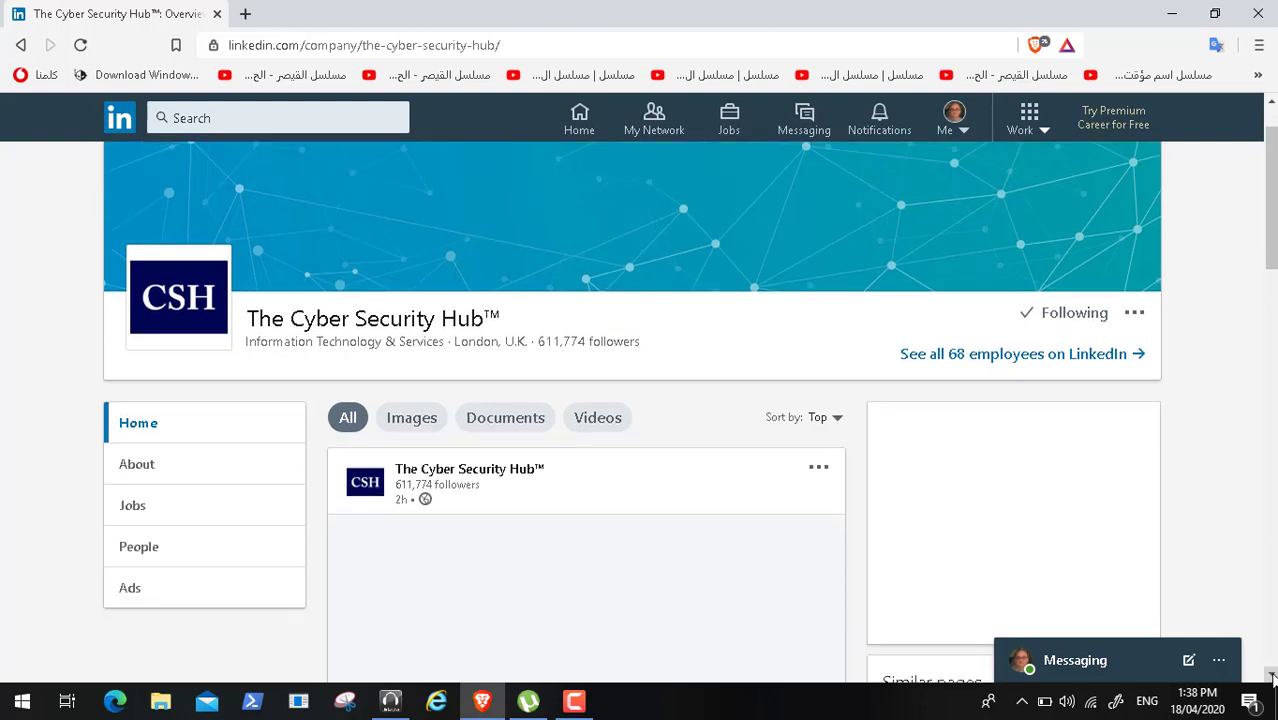
left_click(1272, 675)
left_click(1272, 675)
left_click(1272, 675)
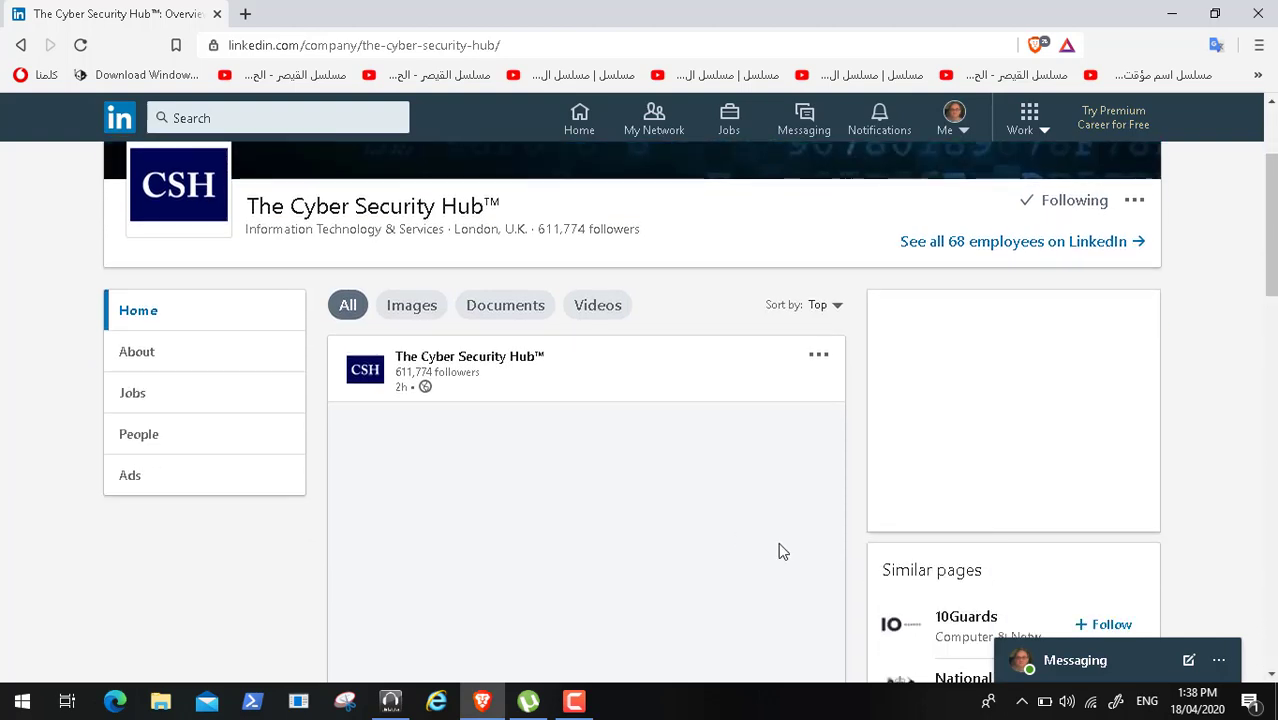
left_click(1271, 676)
left_click(1271, 676)
left_click(1271, 676)
left_click(1271, 676)
left_click(1271, 676)
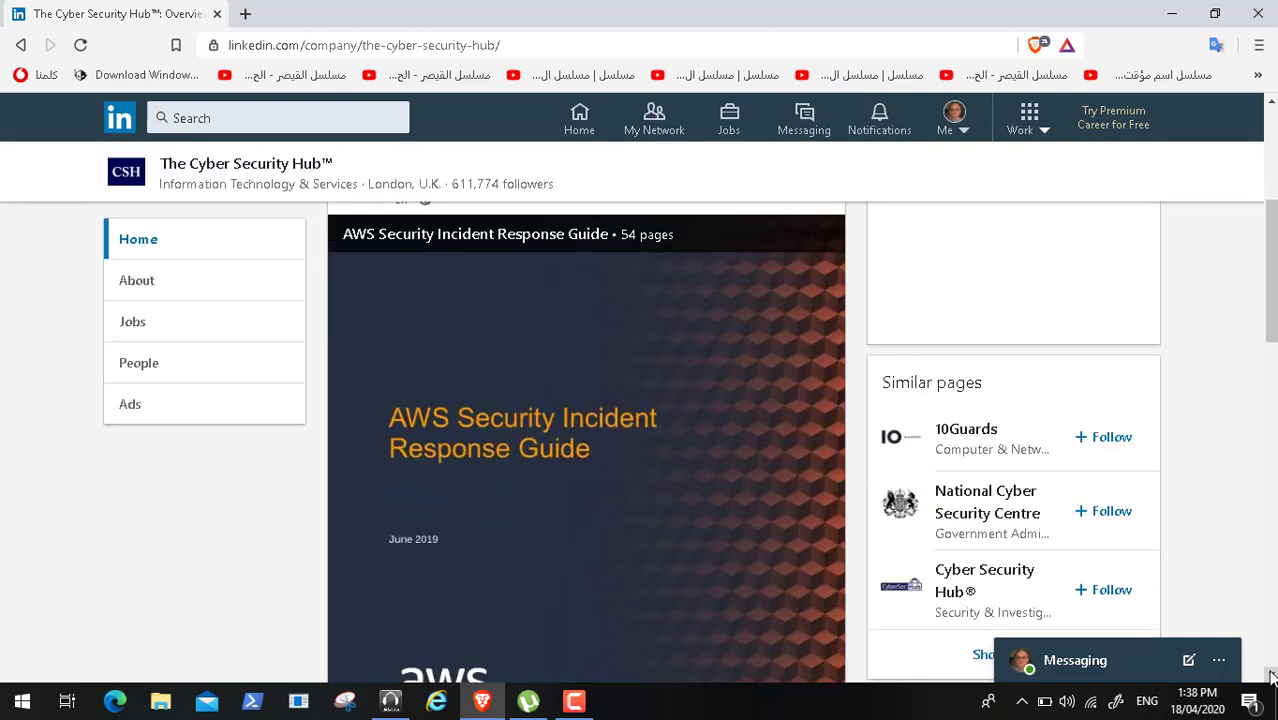
left_click(1271, 677)
left_click(1271, 677)
left_click(1271, 677)
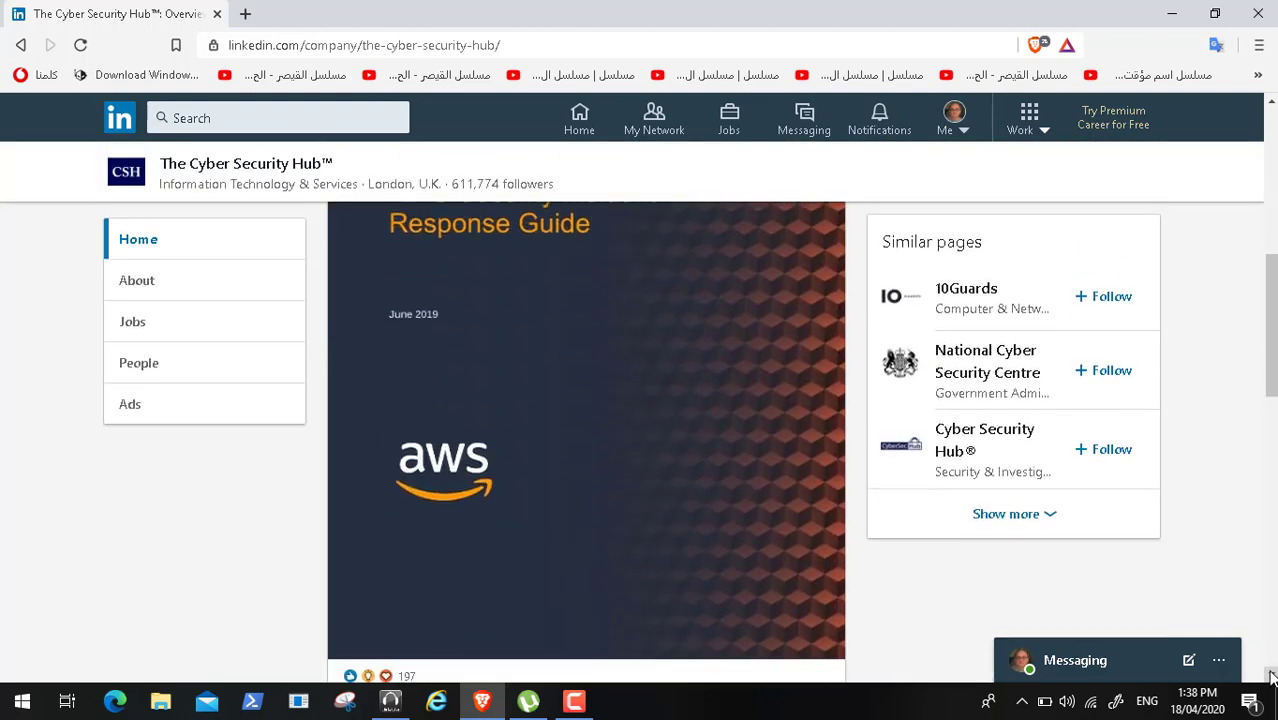
left_click(1271, 677)
left_click(1271, 677)
scroll(1271, 677, "down", 5)
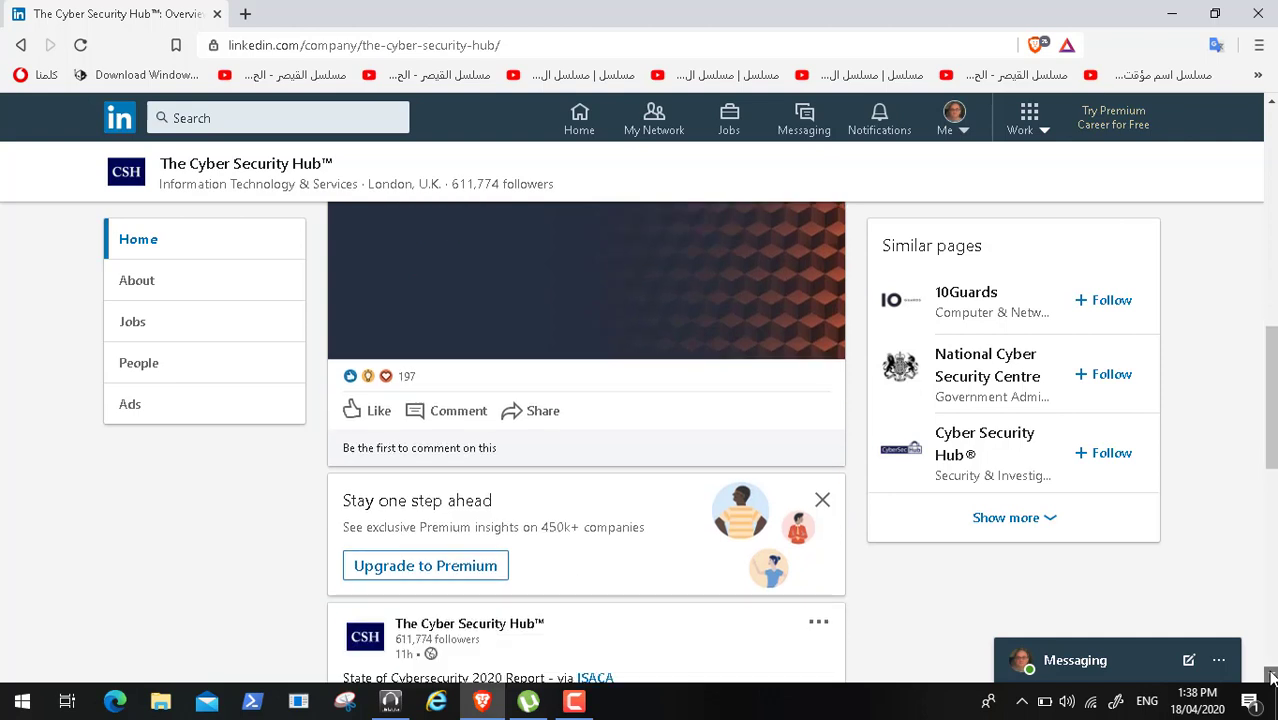
scroll(1271, 677, "down", 4)
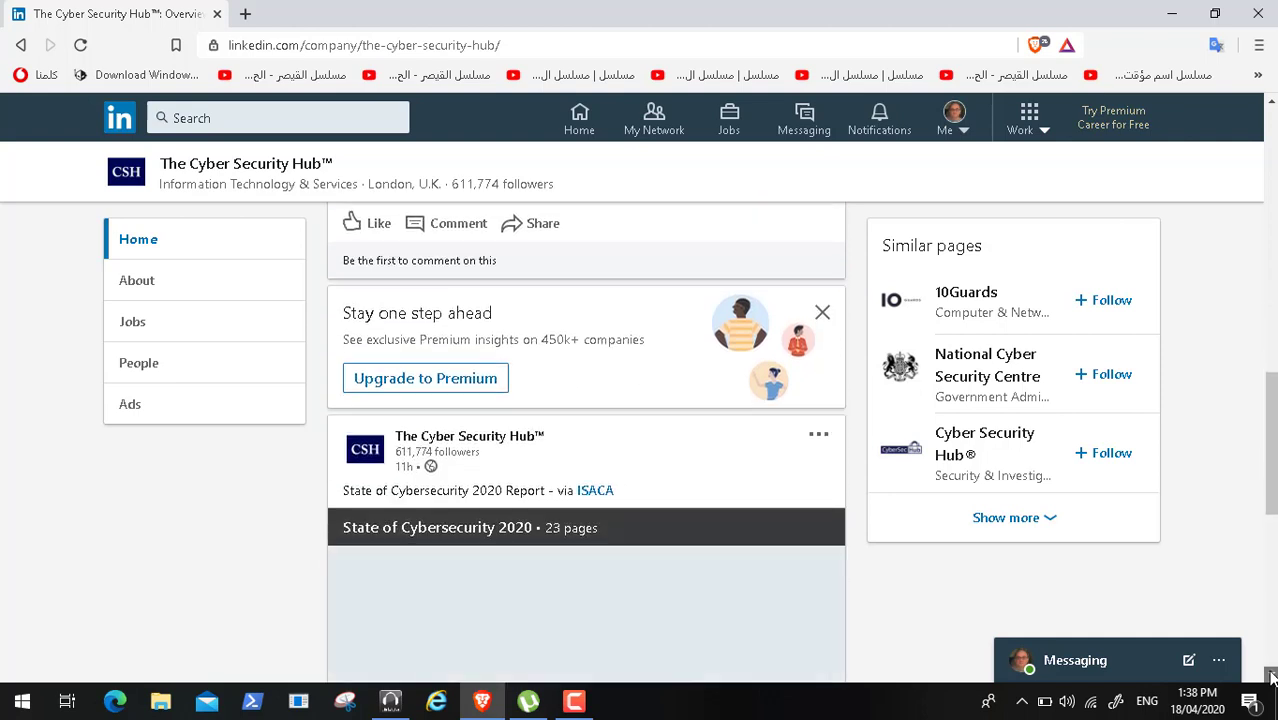
scroll(1271, 677, "down", 2)
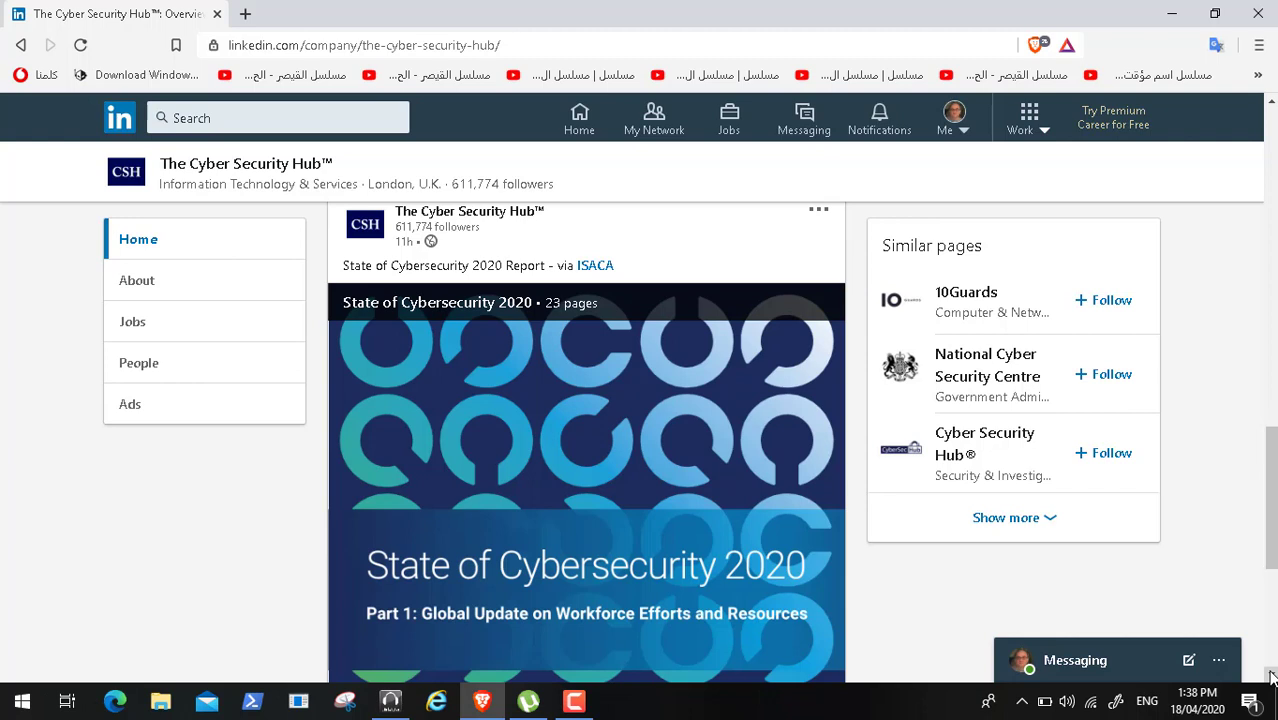
scroll(1271, 677, "down", 8)
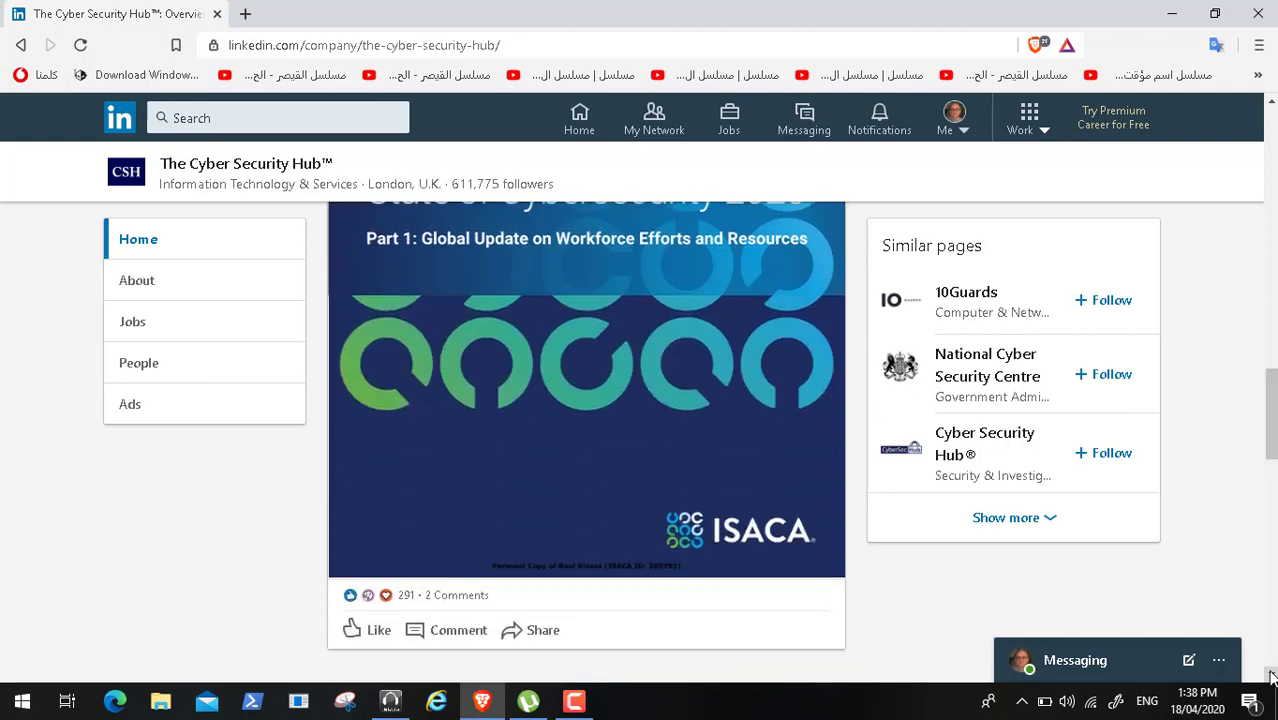
scroll(1271, 677, "down", 9)
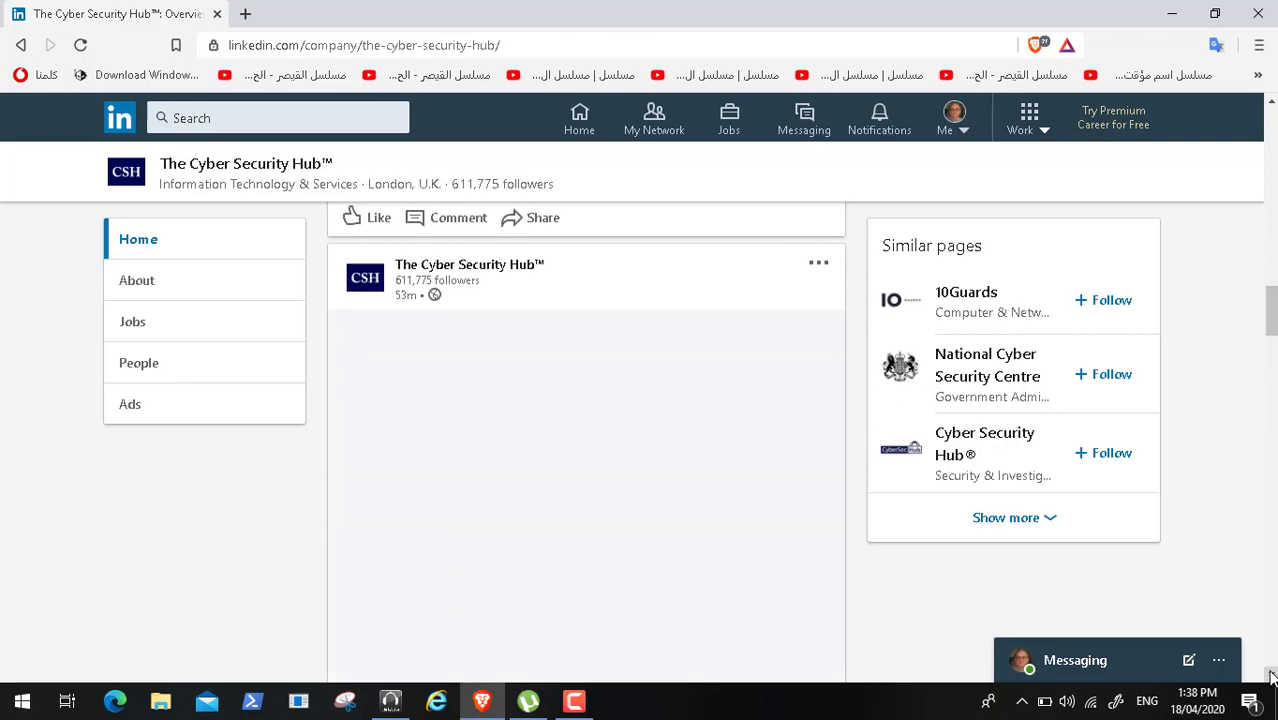
scroll(1271, 677, "down", 11)
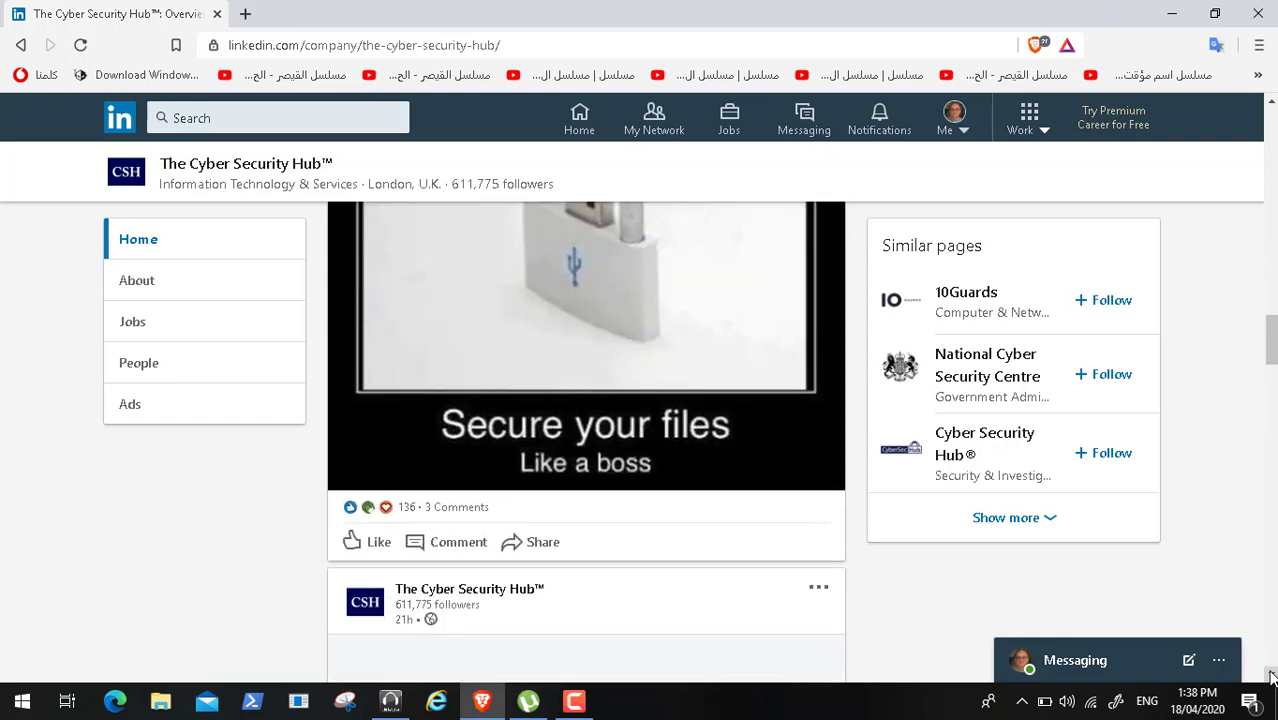
scroll(1271, 677, "down", 6)
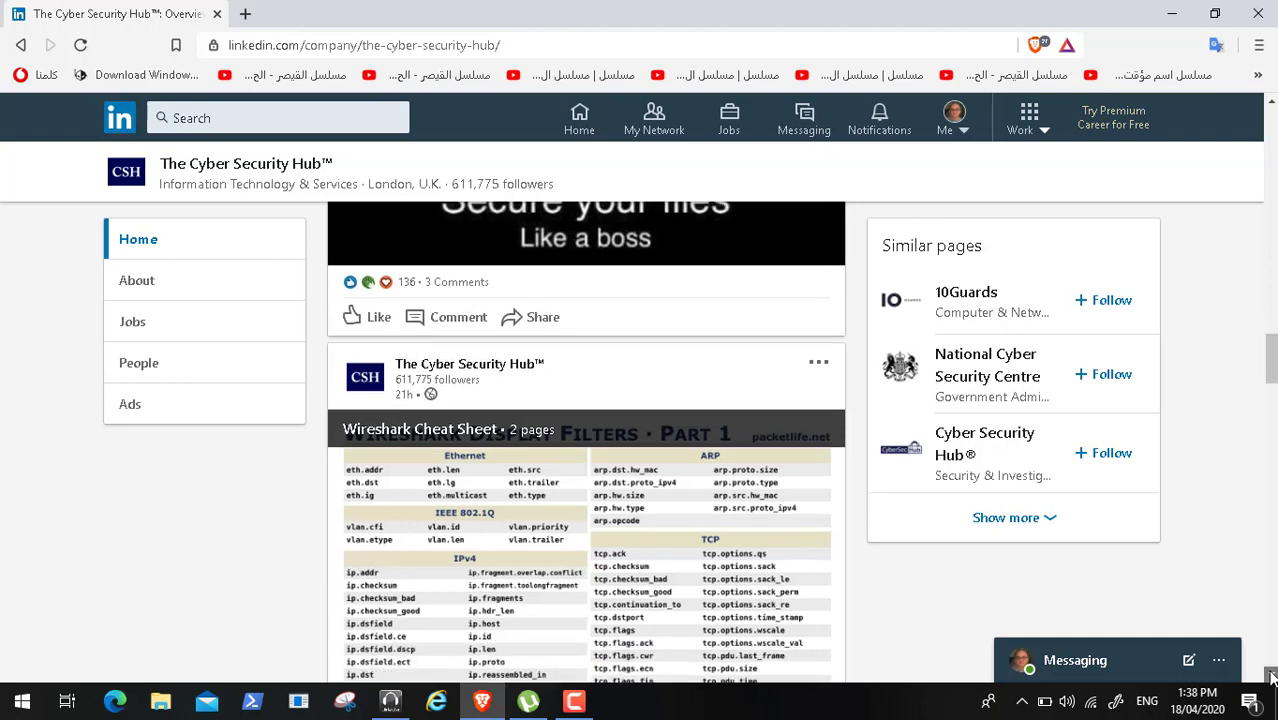
scroll(1271, 677, "down", 2)
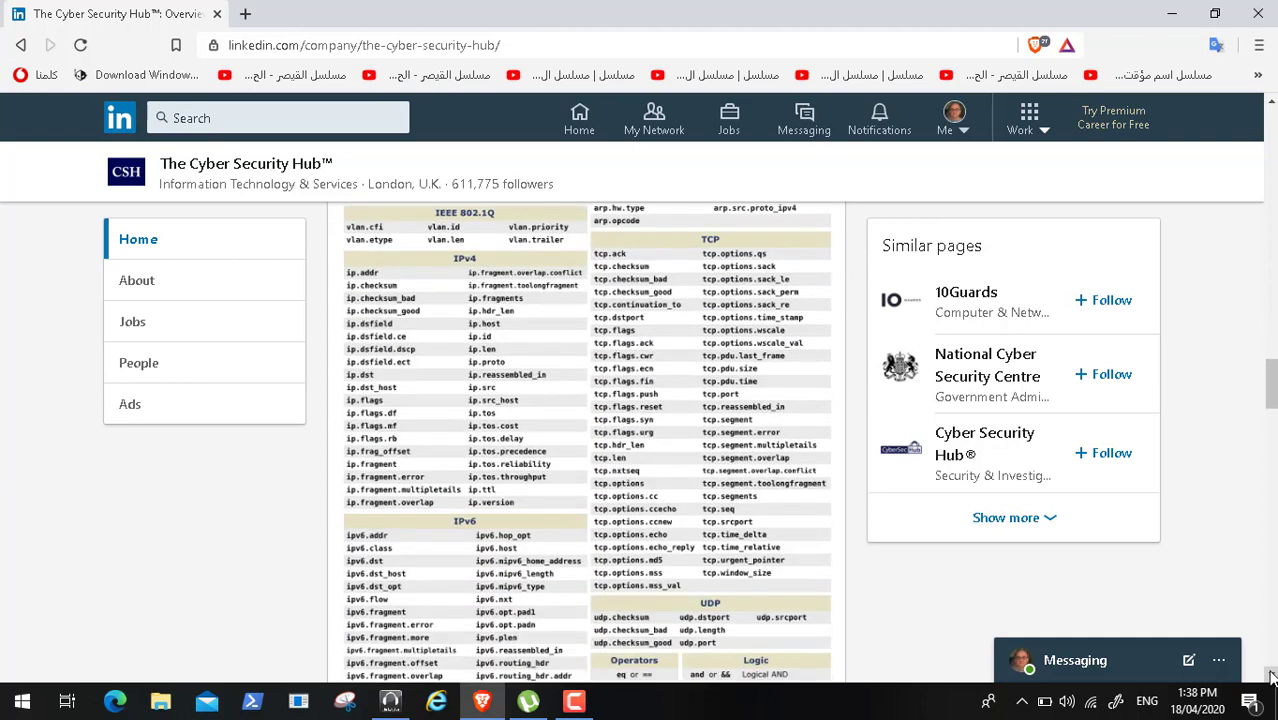
left_click(1270, 106)
left_click(1270, 106)
left_click(1270, 106)
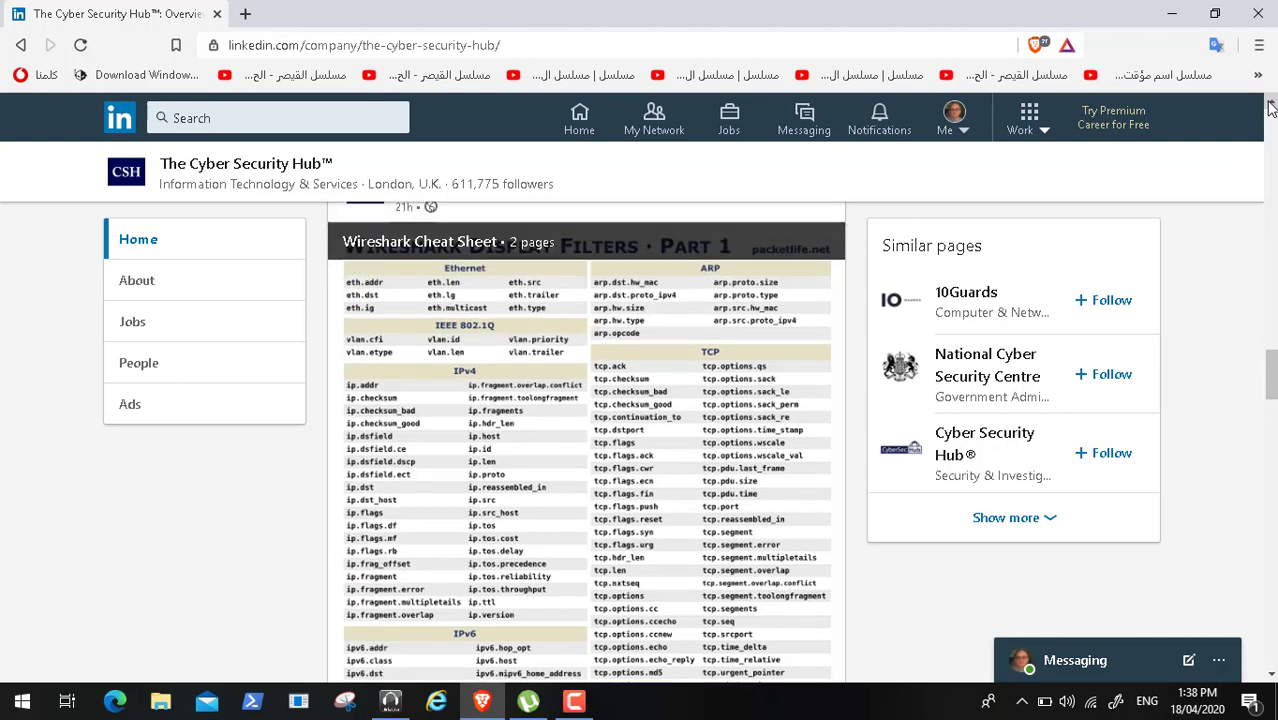
left_click(1270, 106)
left_click(1270, 106)
left_click(1270, 106)
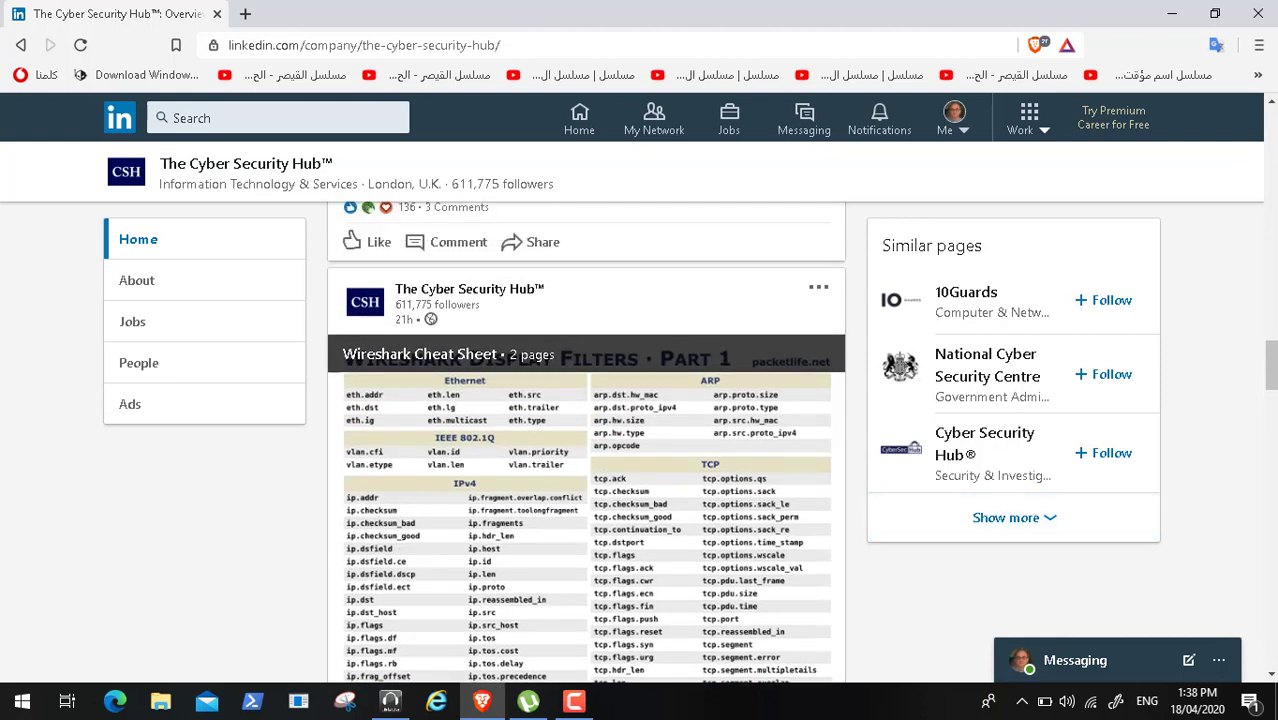
left_click(1271, 675)
left_click(1271, 675)
left_click(1271, 675)
left_click(1271, 675)
left_click(1271, 675)
left_click(1271, 675)
left_click(1271, 675)
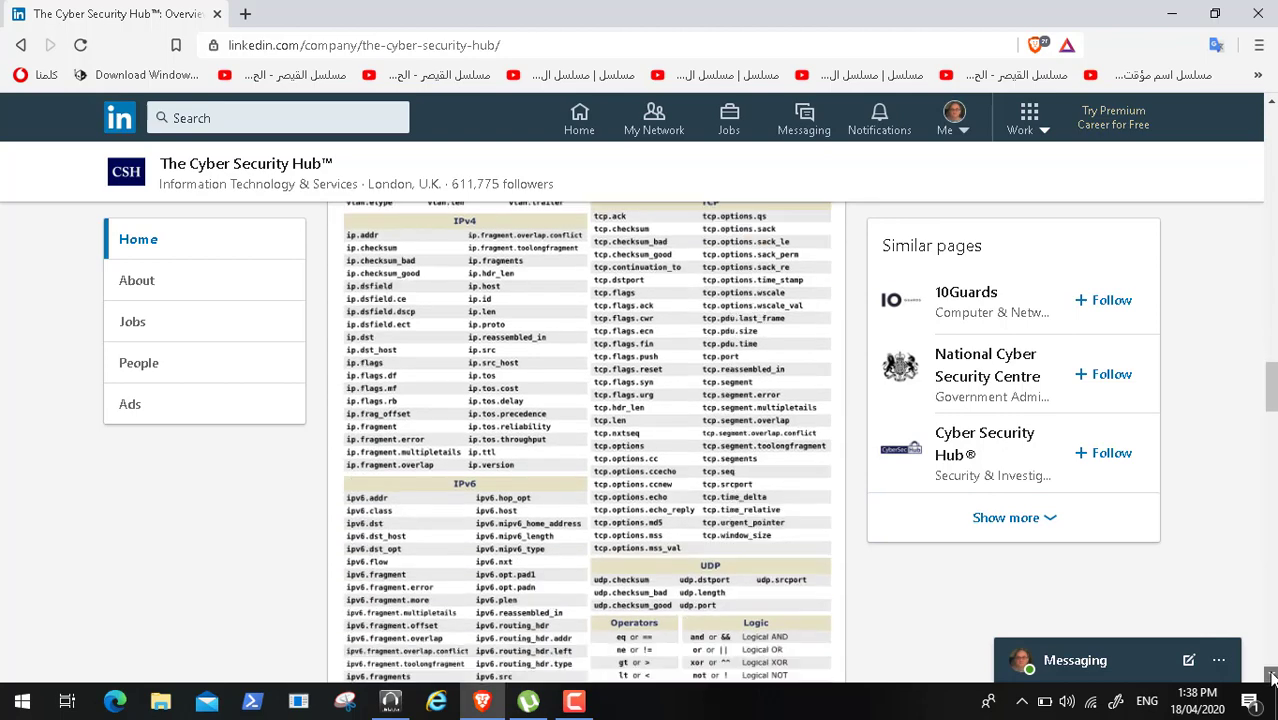
left_click(1271, 675)
left_click(1271, 675)
left_click(1271, 675)
left_click(1271, 675)
left_click(1271, 675)
left_click(1271, 675)
left_click(1271, 675)
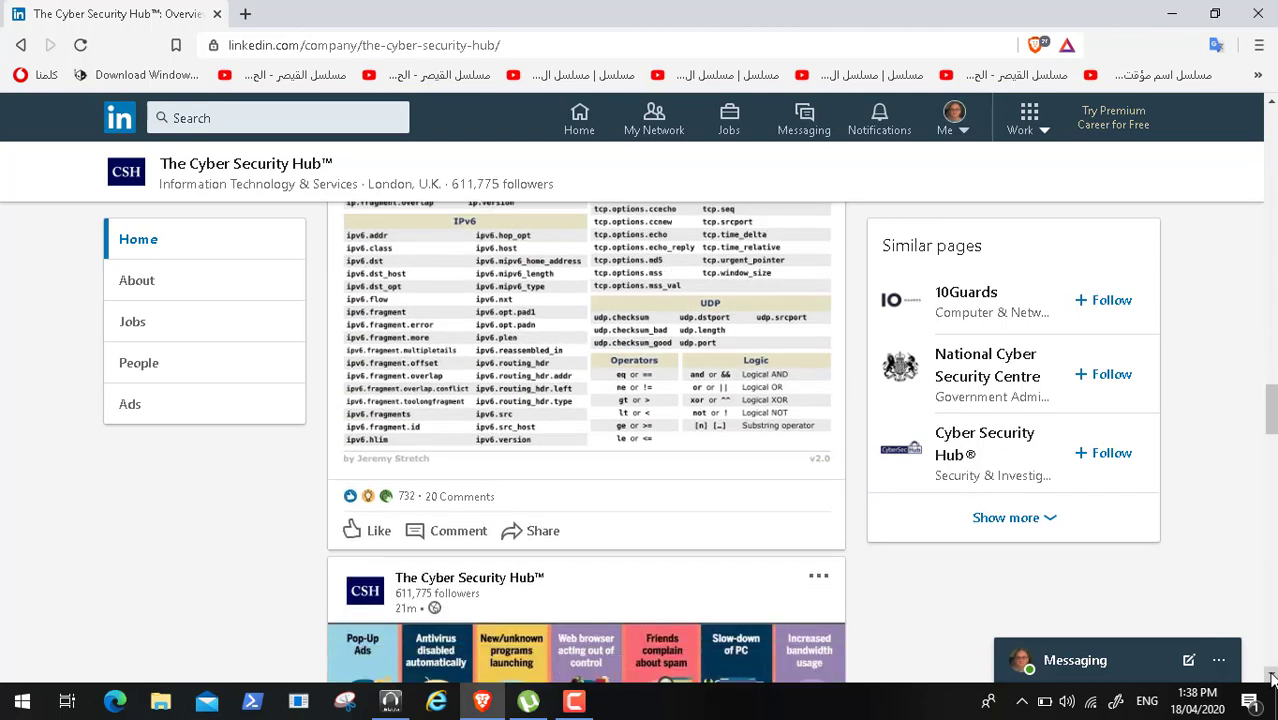
left_click(1271, 675)
left_click(1271, 675)
left_click(1271, 675)
left_click(1271, 675)
left_click(1271, 675)
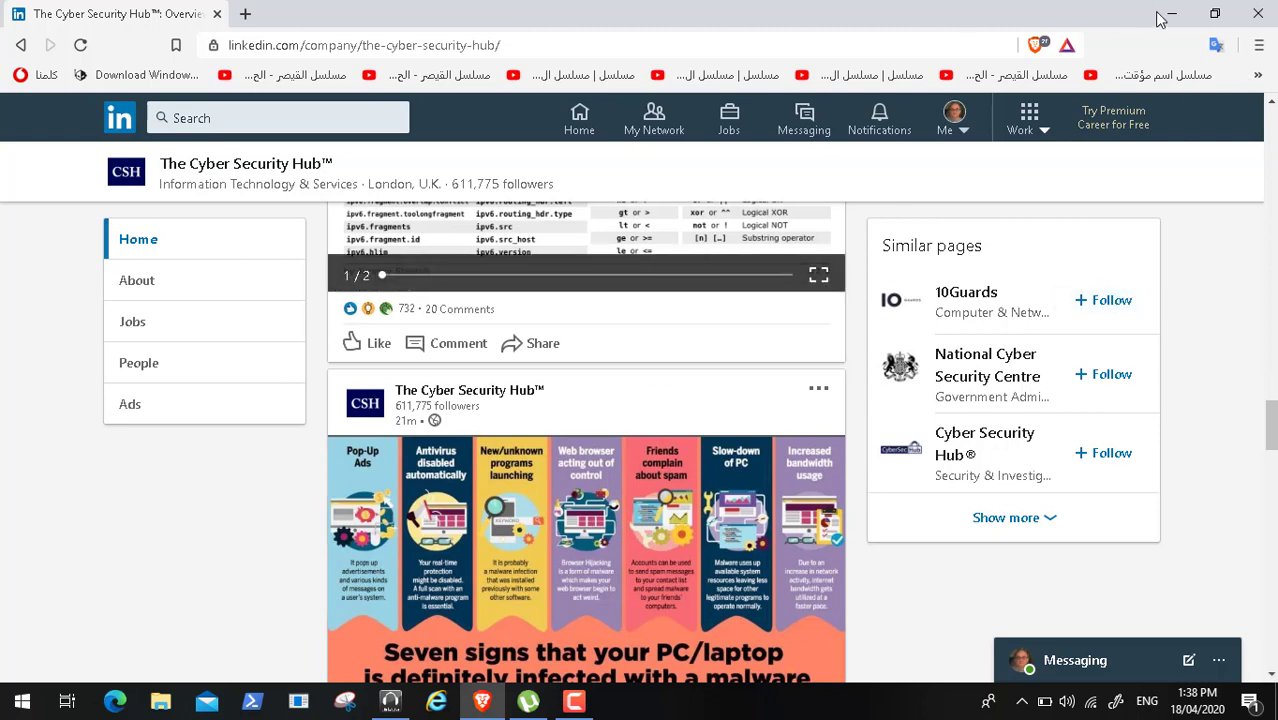
left_click(1170, 14)
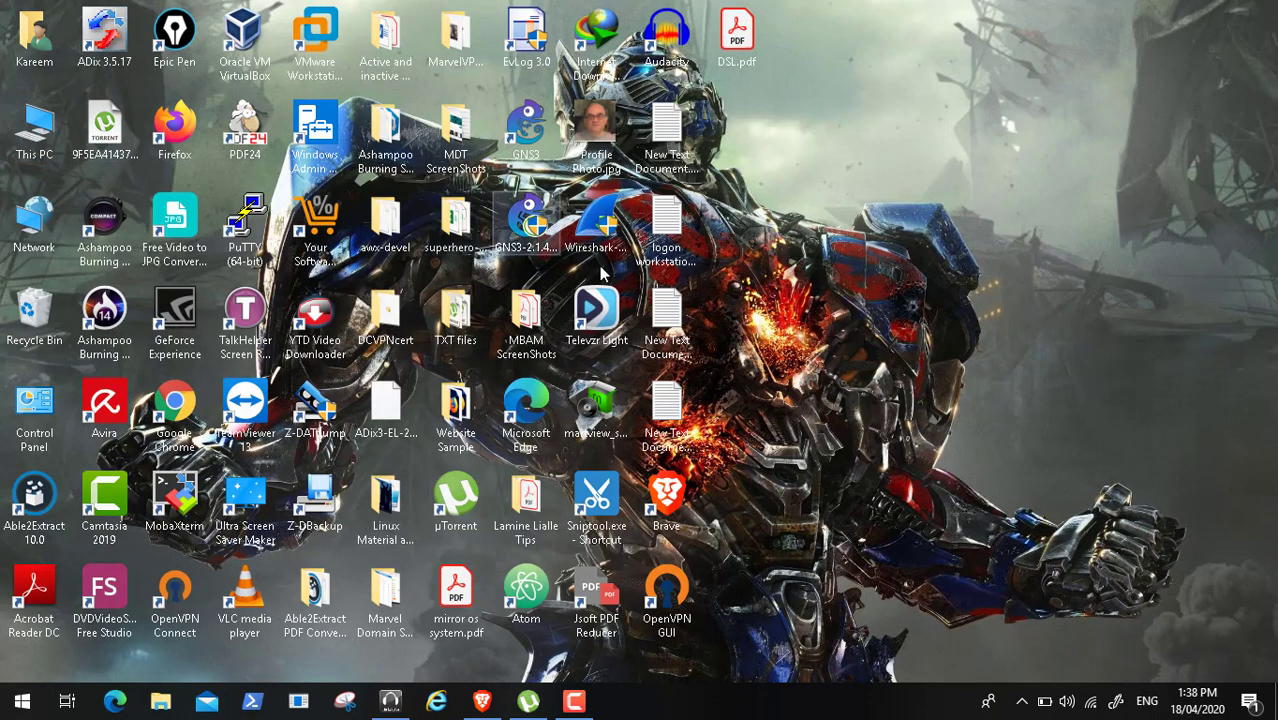
- Browse Data (D:) > ADToolsCollection > Transformers > DCDomain and open Active Directory Security Assessment (ADSA).pdf
key("super+e")
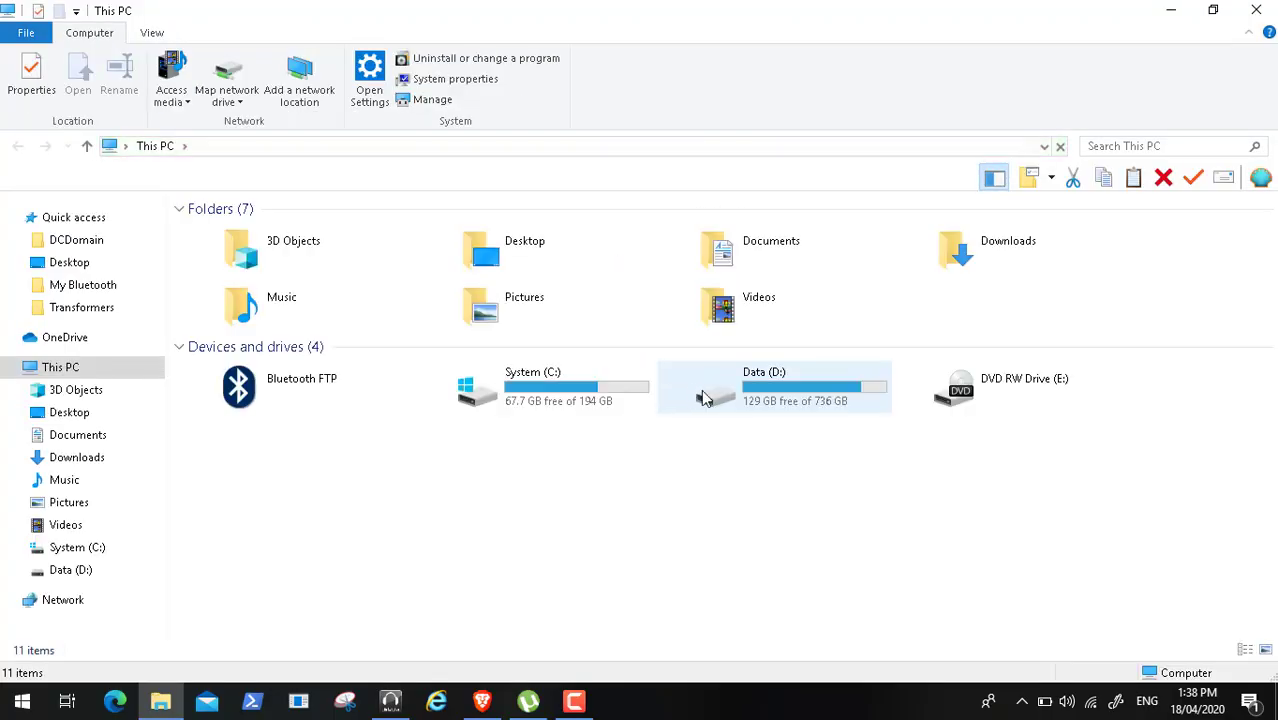
double_click(743, 399)
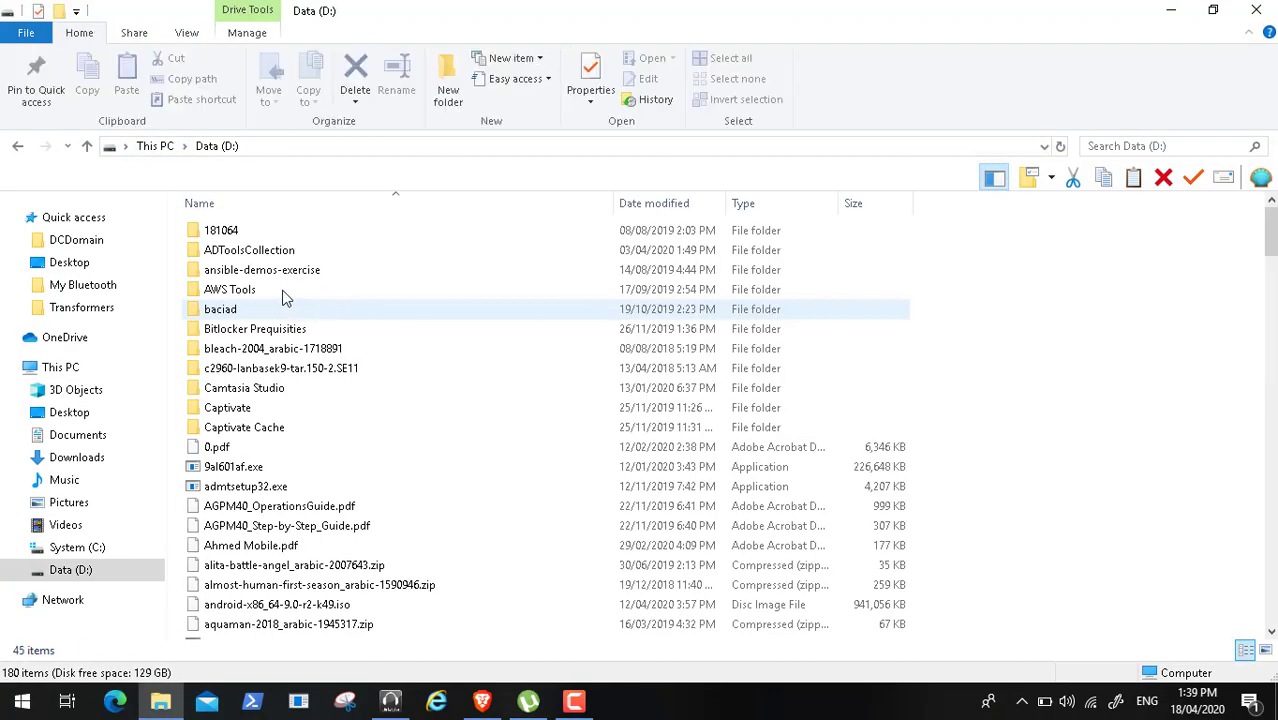
left_click(268, 271)
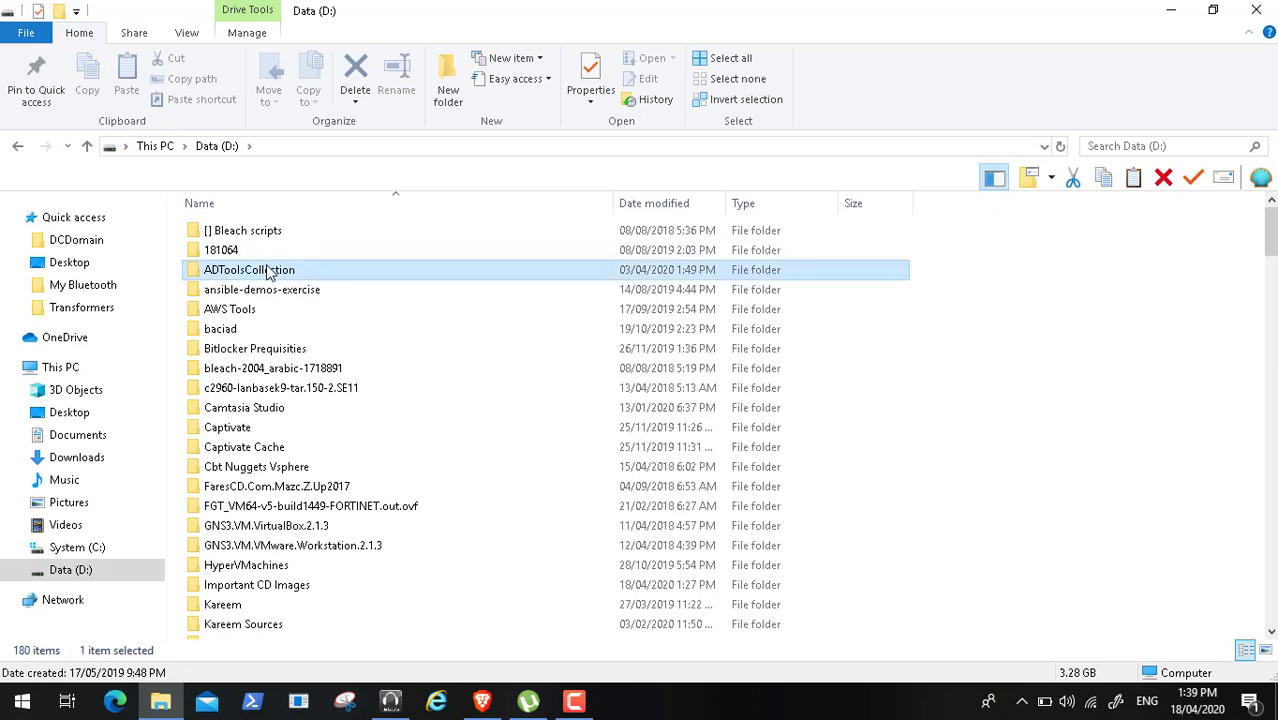
double_click(268, 271)
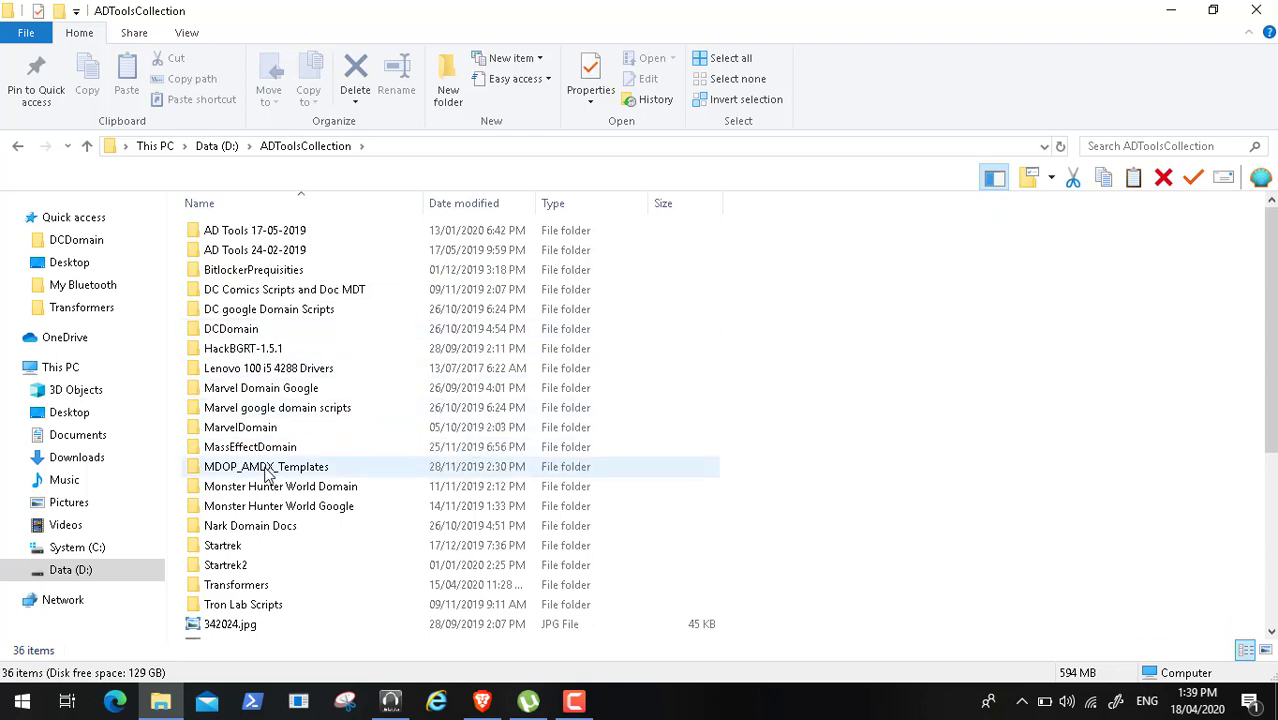
double_click(264, 590)
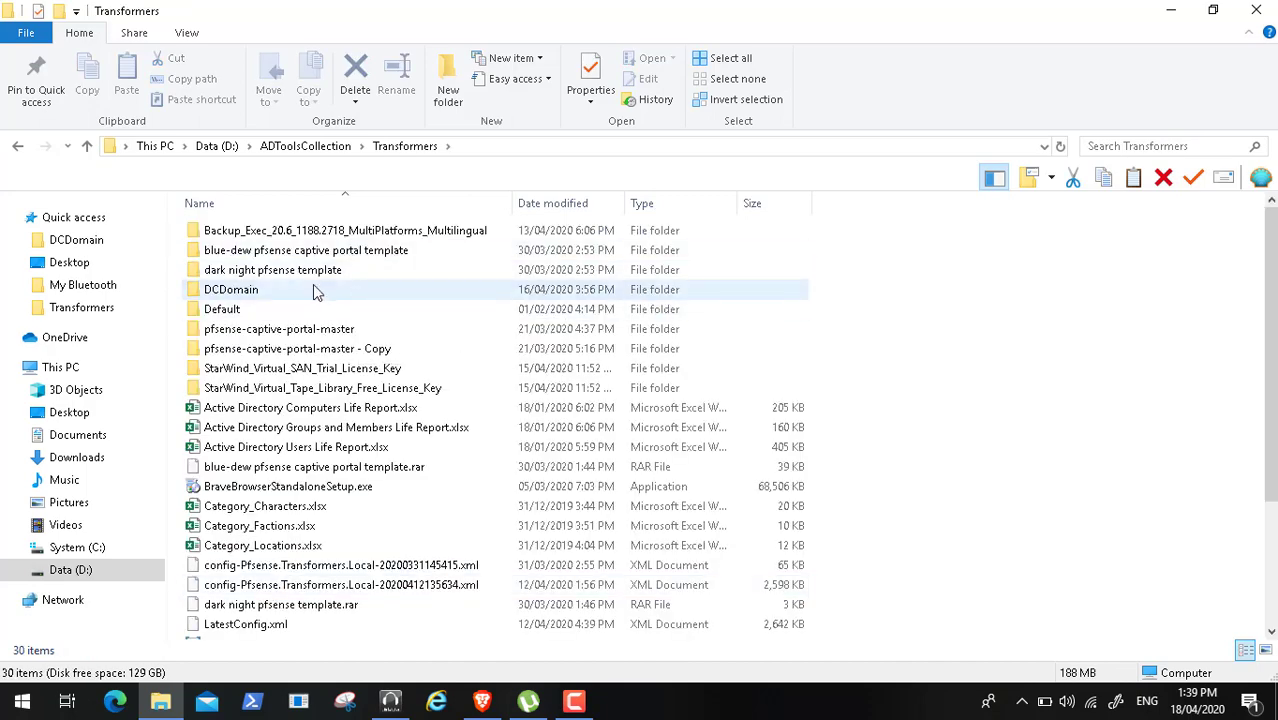
double_click(313, 288)
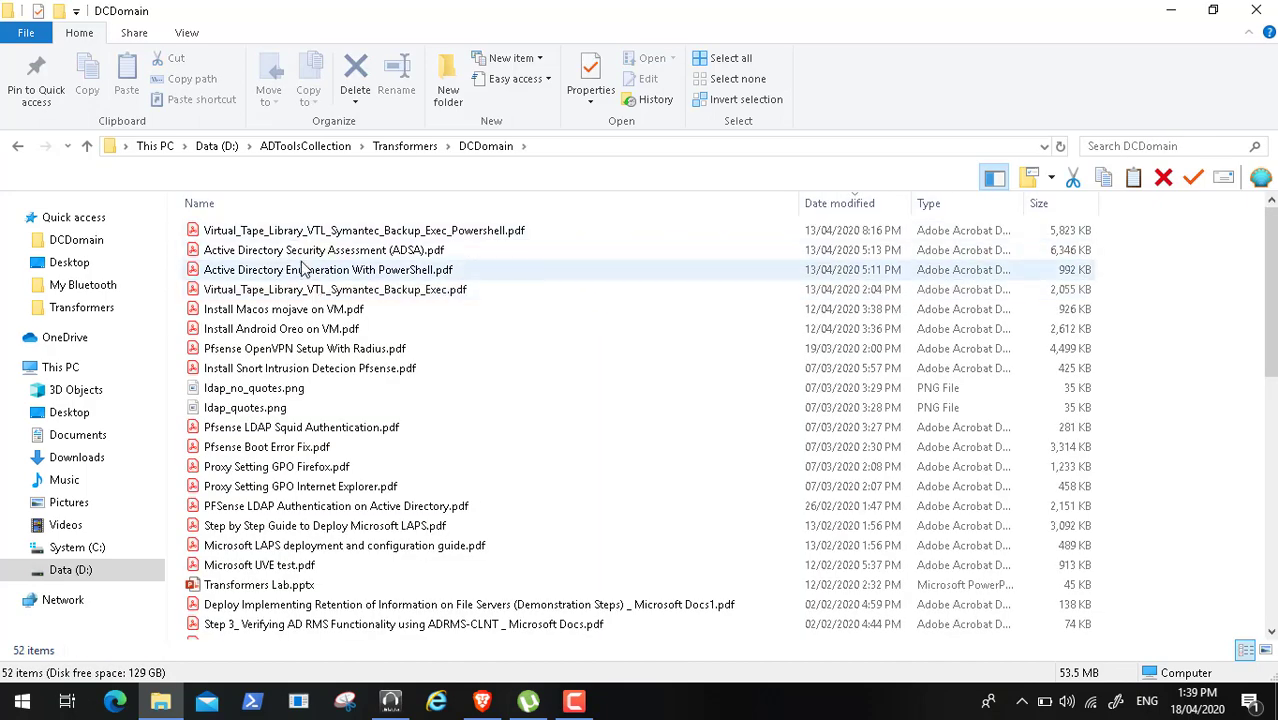
left_click(313, 252)
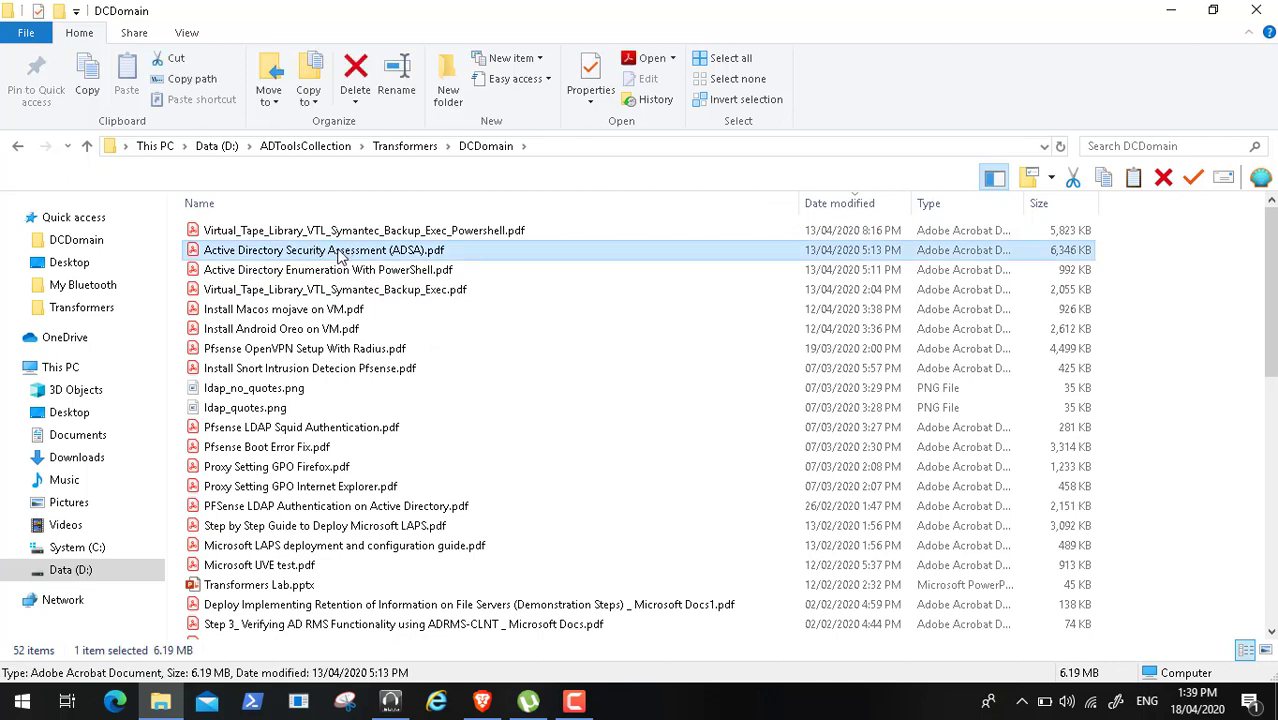
double_click(341, 257)
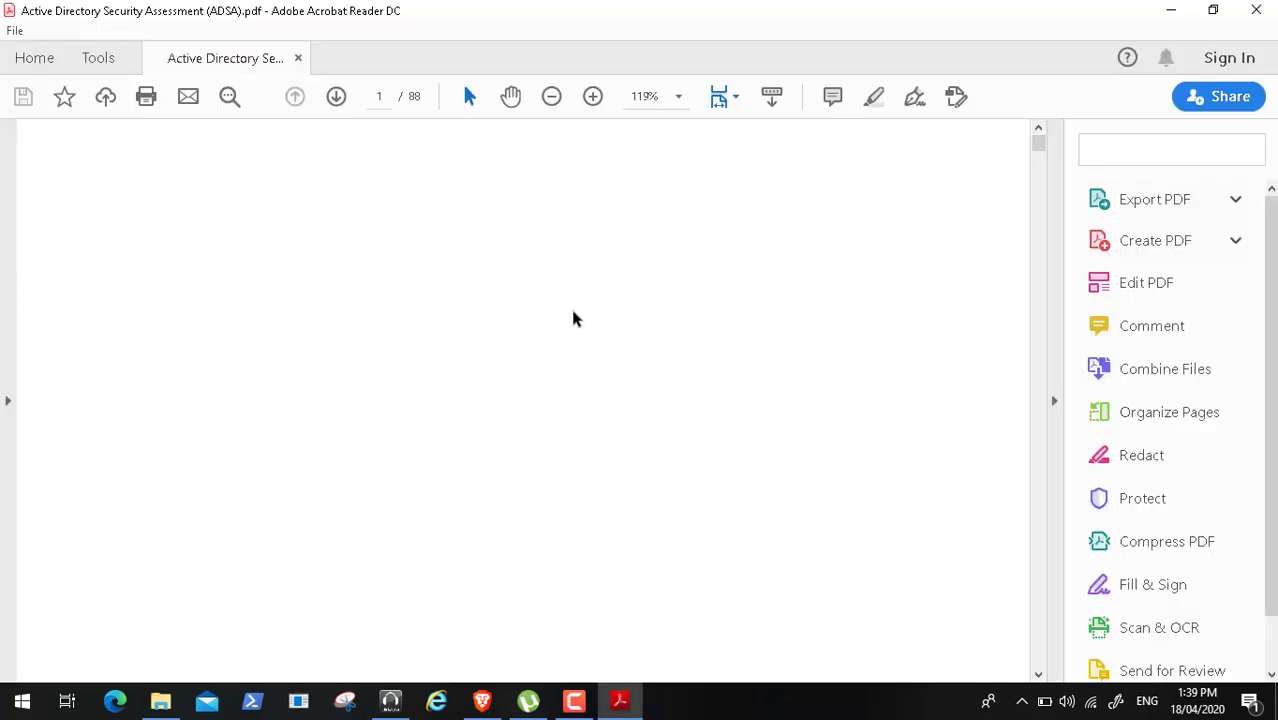
- Scroll the ADSA report down to the page 3 Introduction contents, then close Acrobat Reader
left_click(1038, 674)
left_click(1039, 675)
left_click(1039, 675)
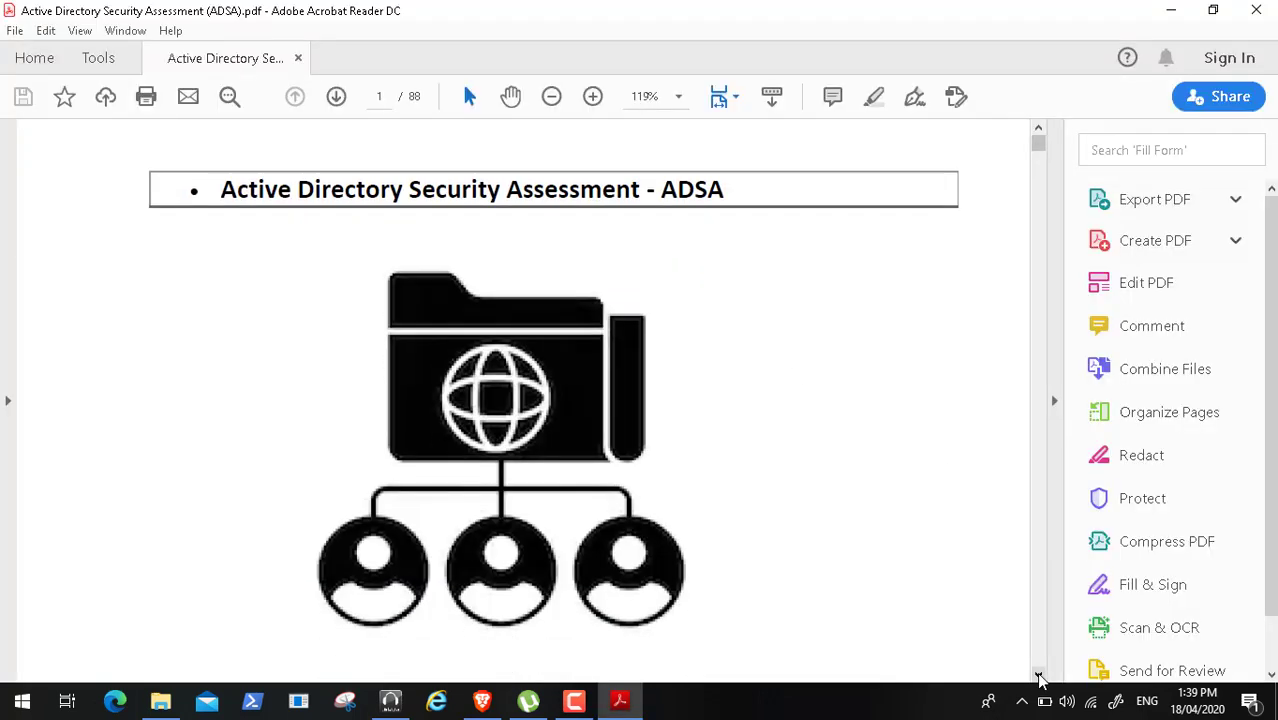
left_click(1039, 675)
left_click(1039, 677)
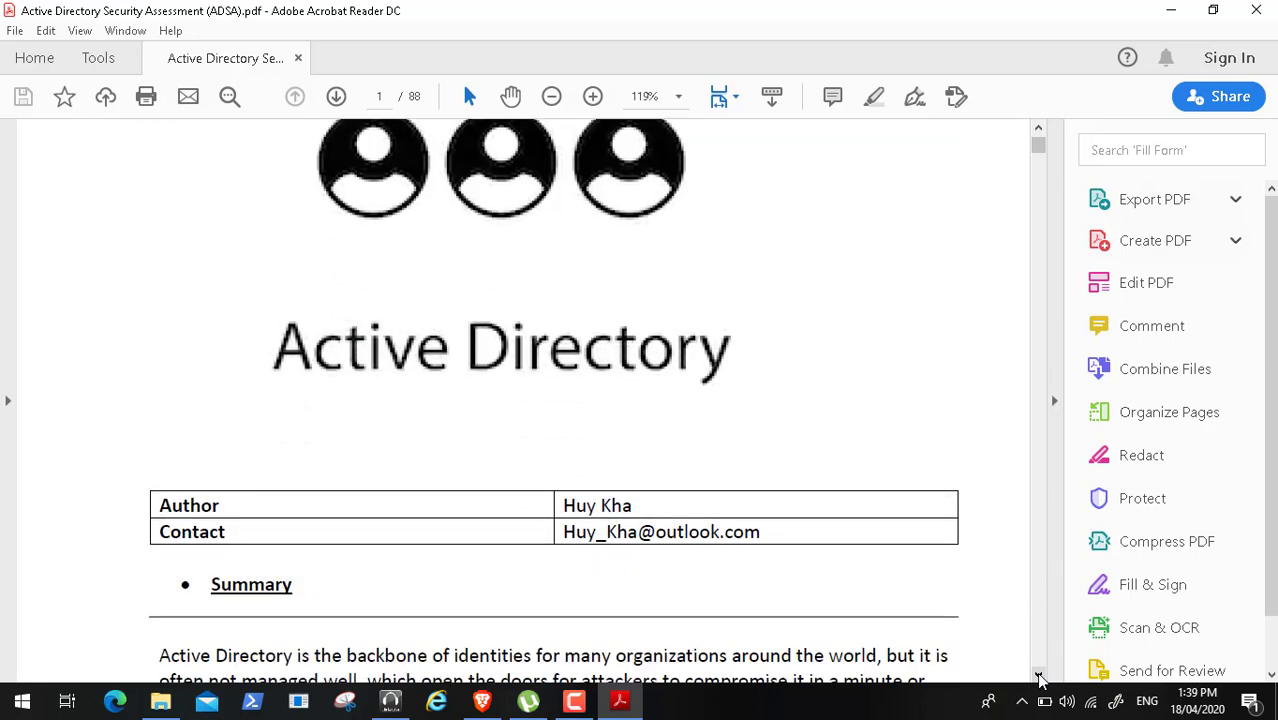
left_click(1039, 677)
left_click(1039, 677)
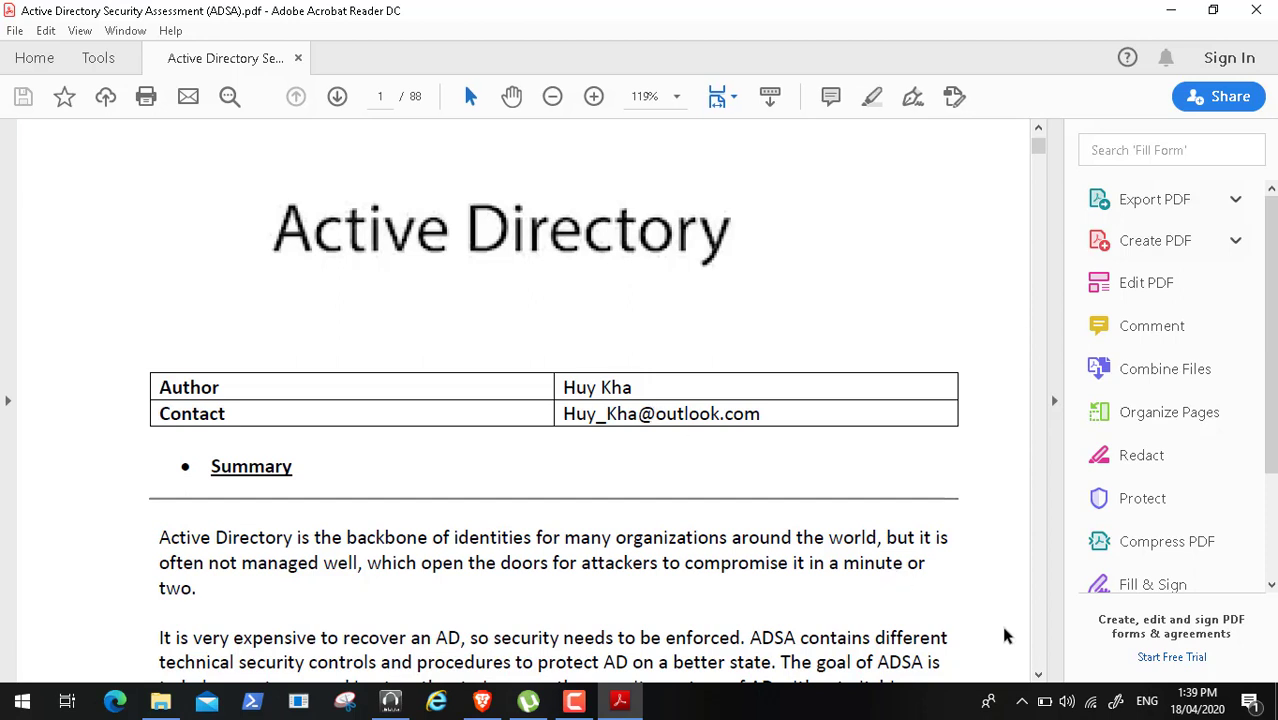
left_click(1039, 677)
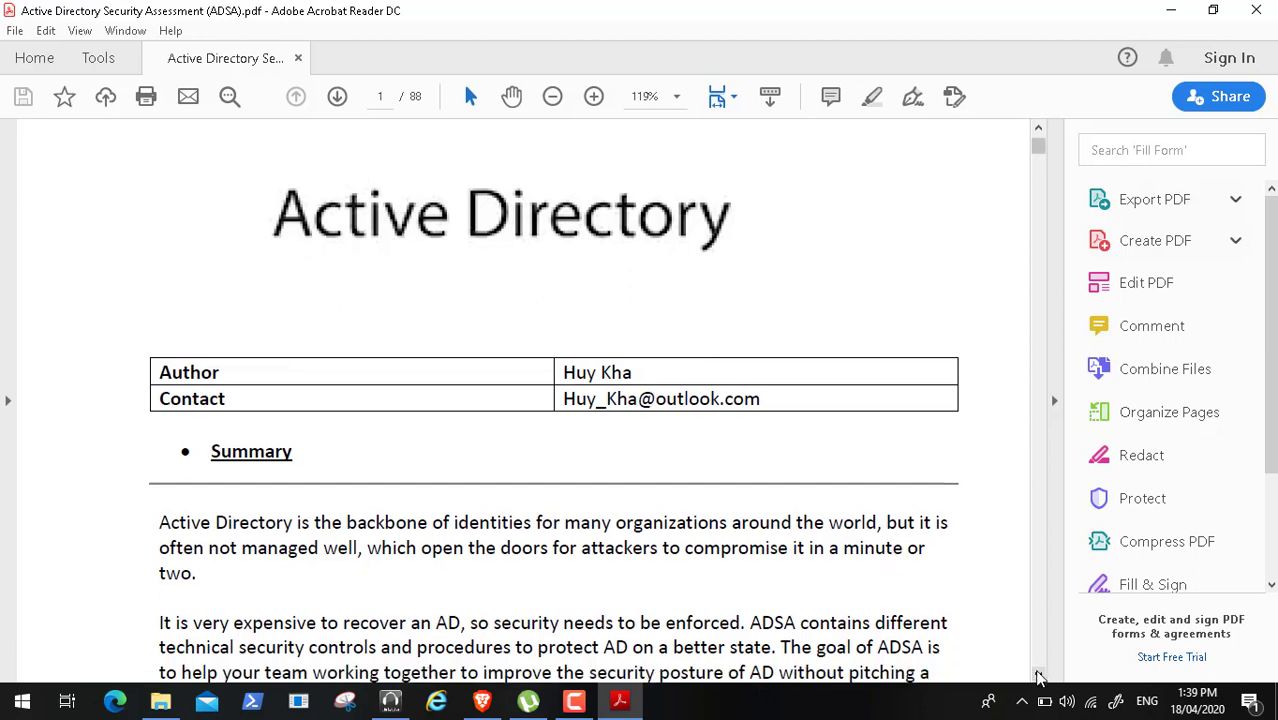
left_click(1039, 677)
left_click(1039, 677)
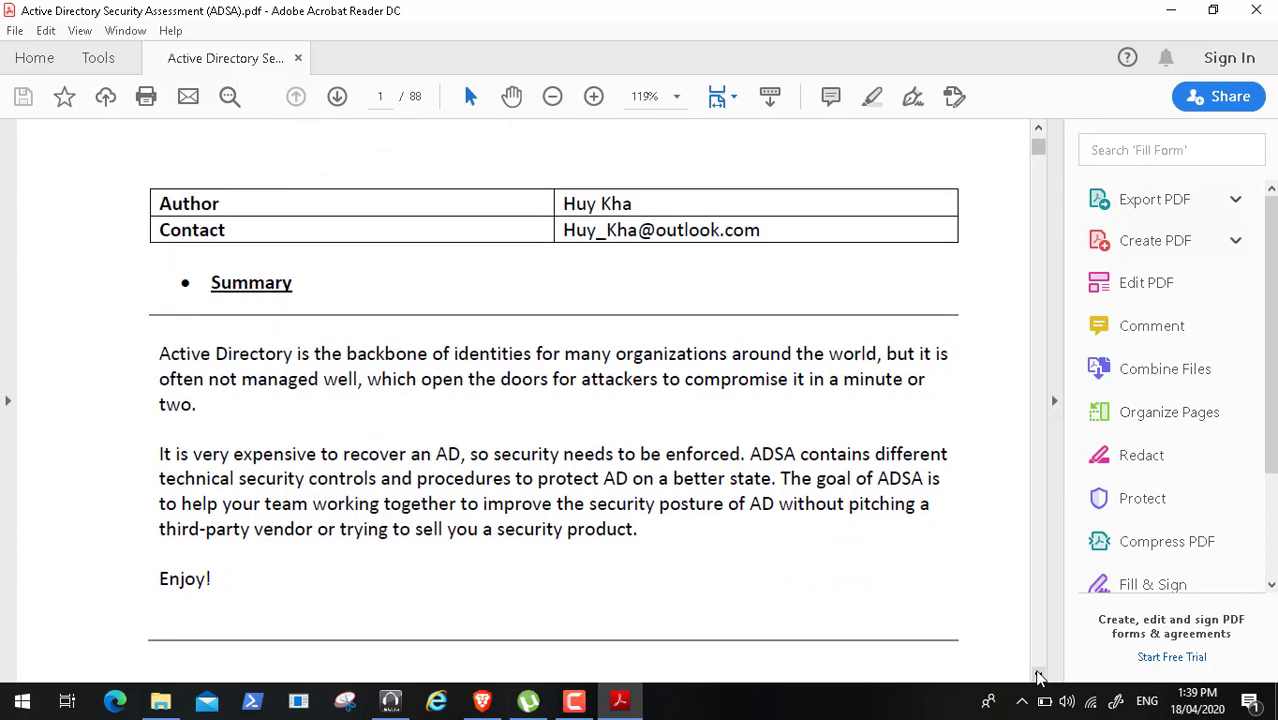
left_click(1039, 677)
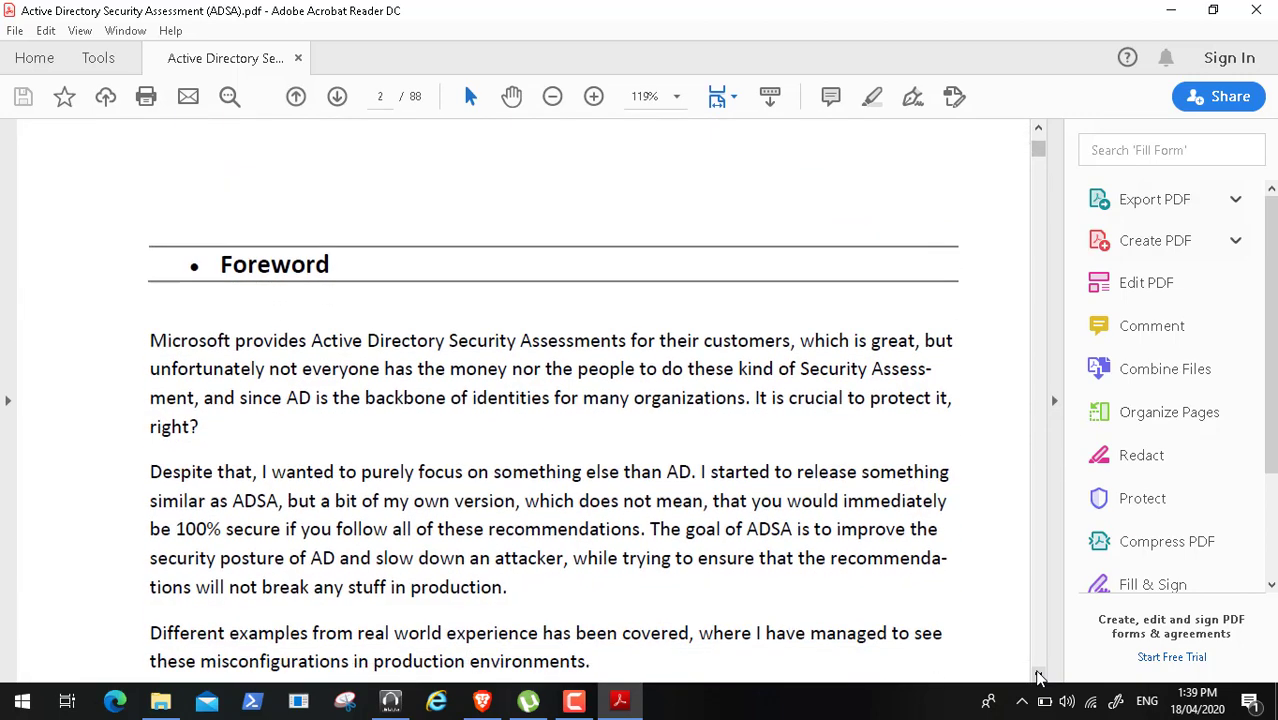
left_click(1039, 677)
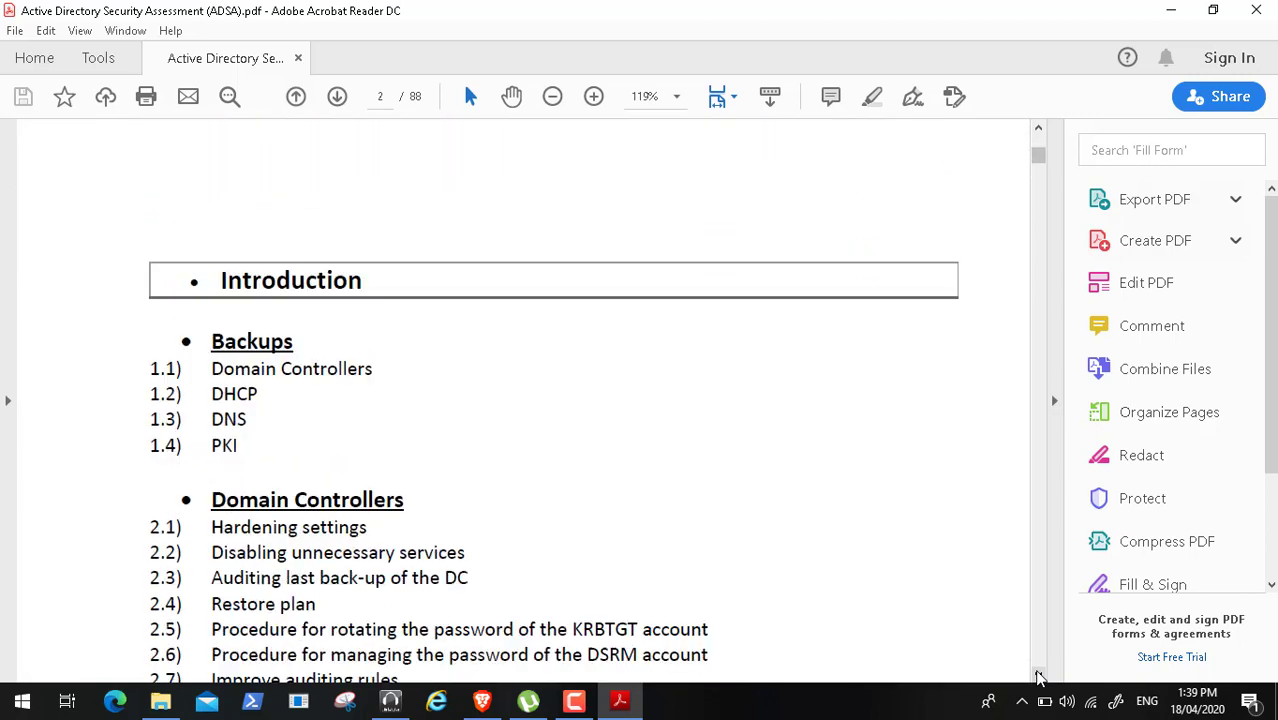
left_click(1039, 677)
left_click(1039, 677)
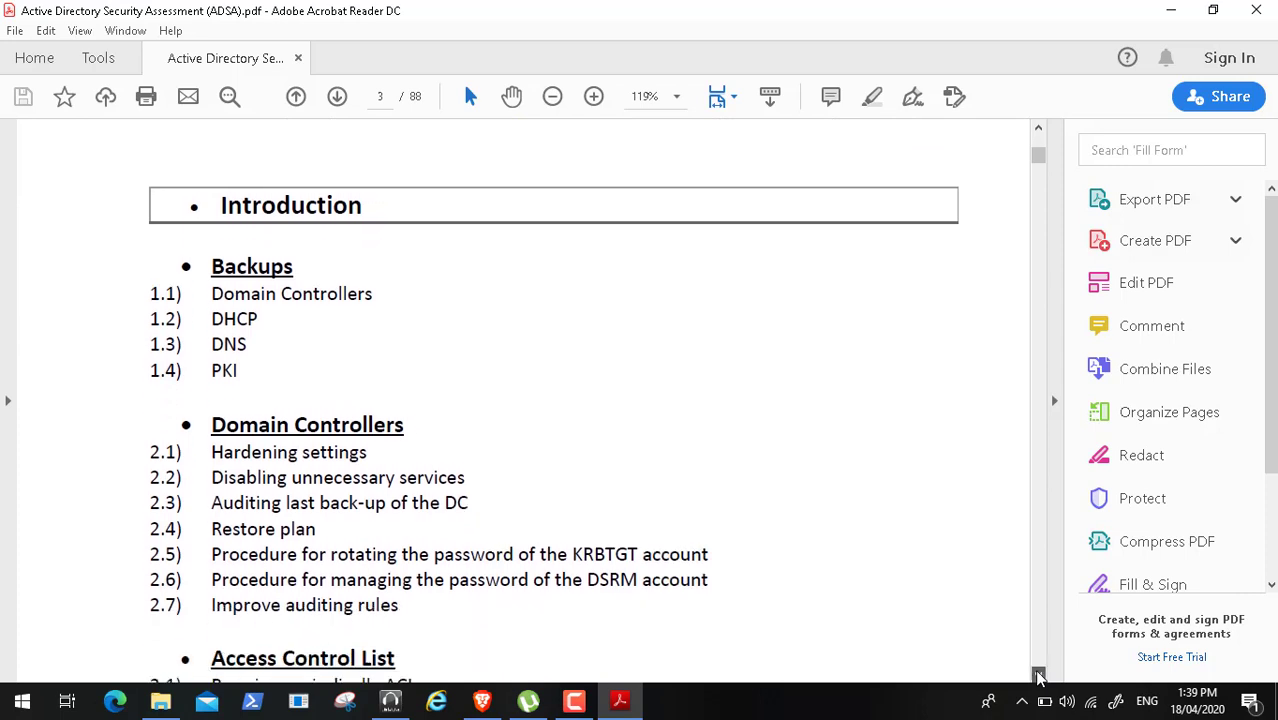
left_click(1039, 677)
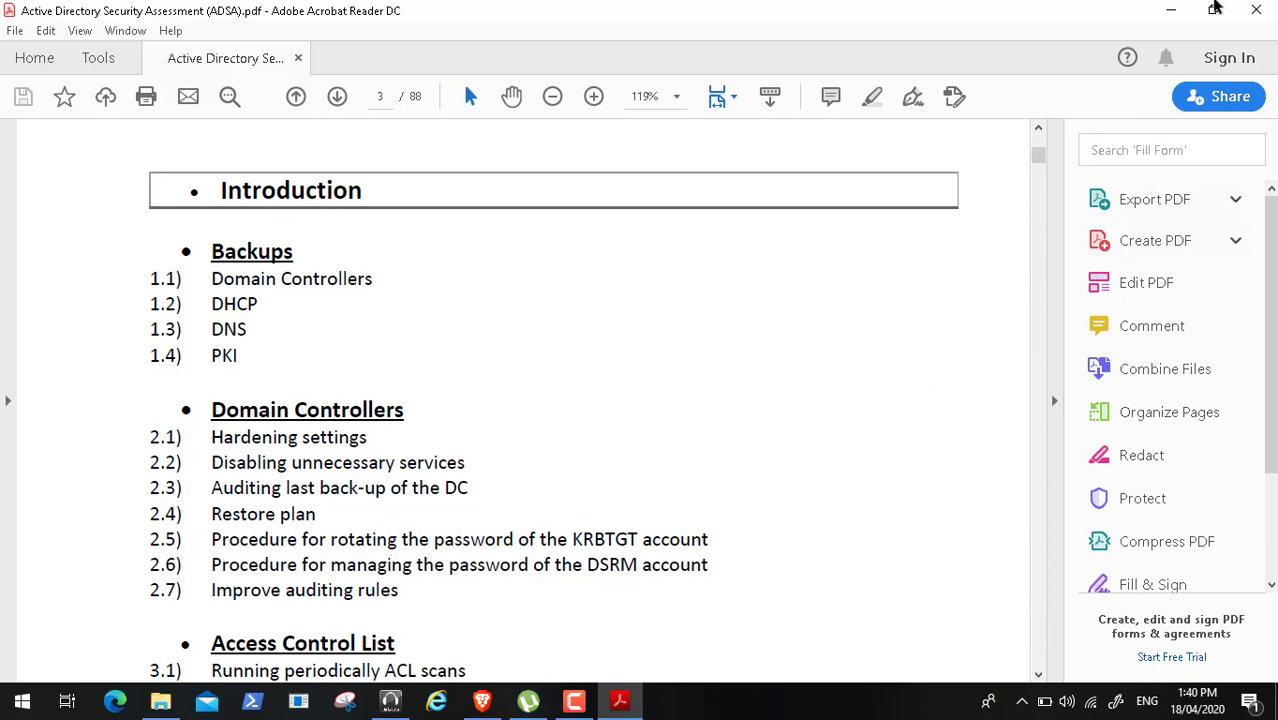
left_click(1258, 10)
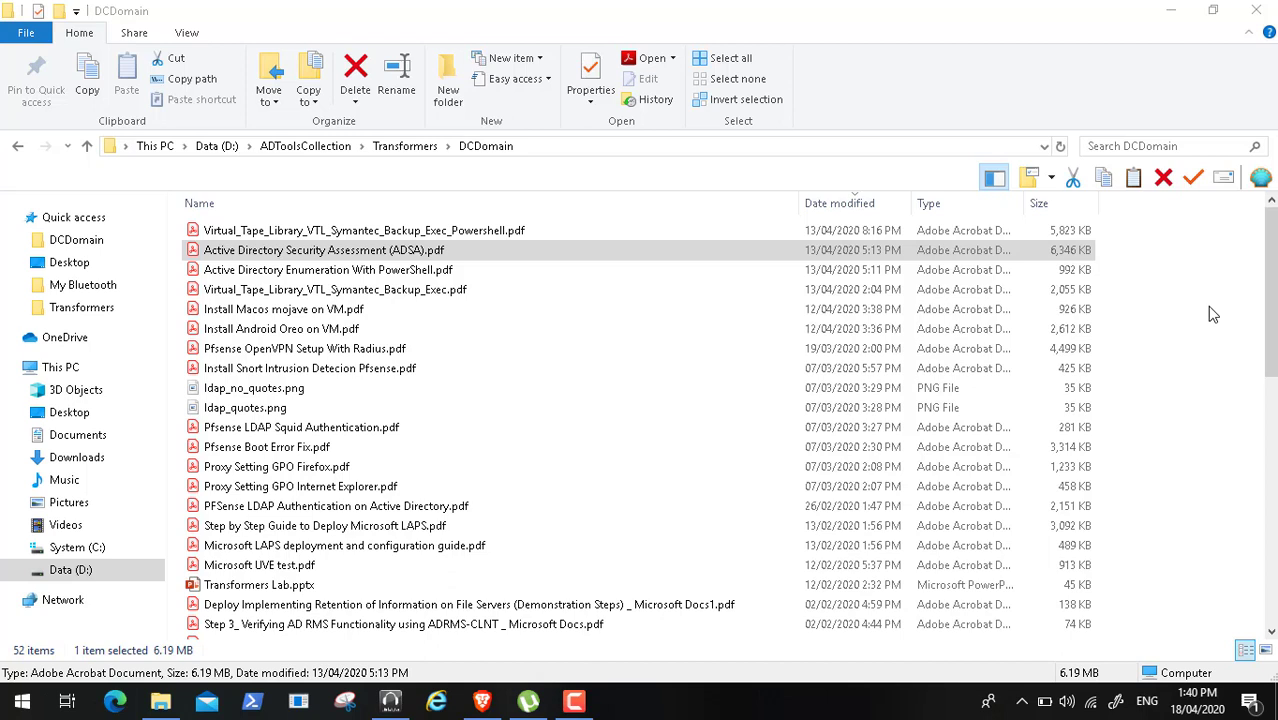
- Close the DCDomain File Explorer window
left_click(1258, 10)
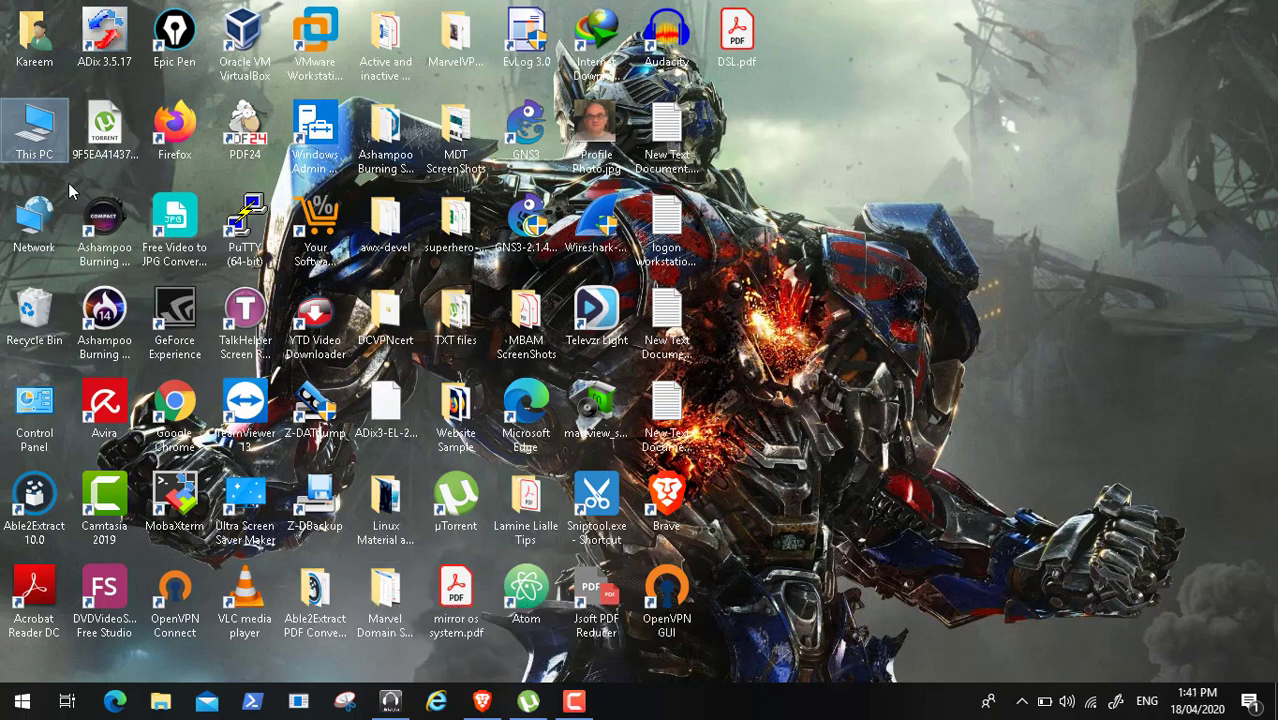
- Open This PC, then Data (D:), and open the Transformers Lab folder
double_click(36, 135)
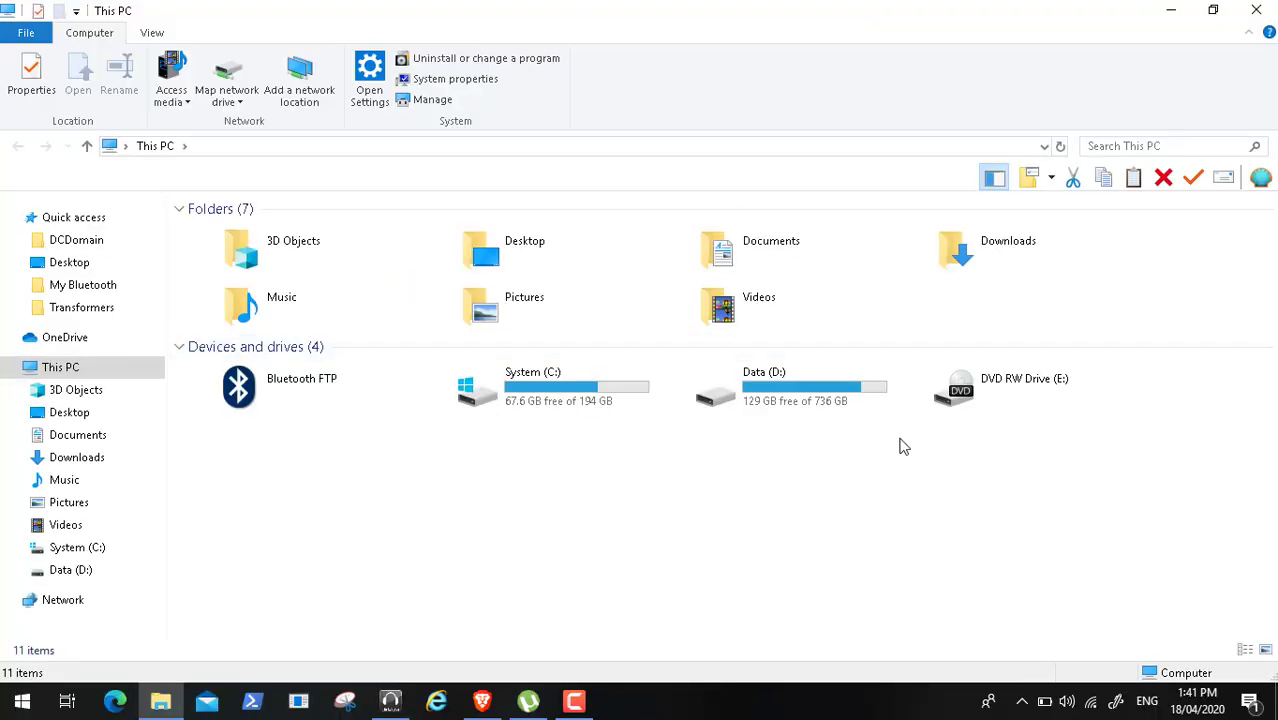
left_click(833, 398)
double_click(833, 398)
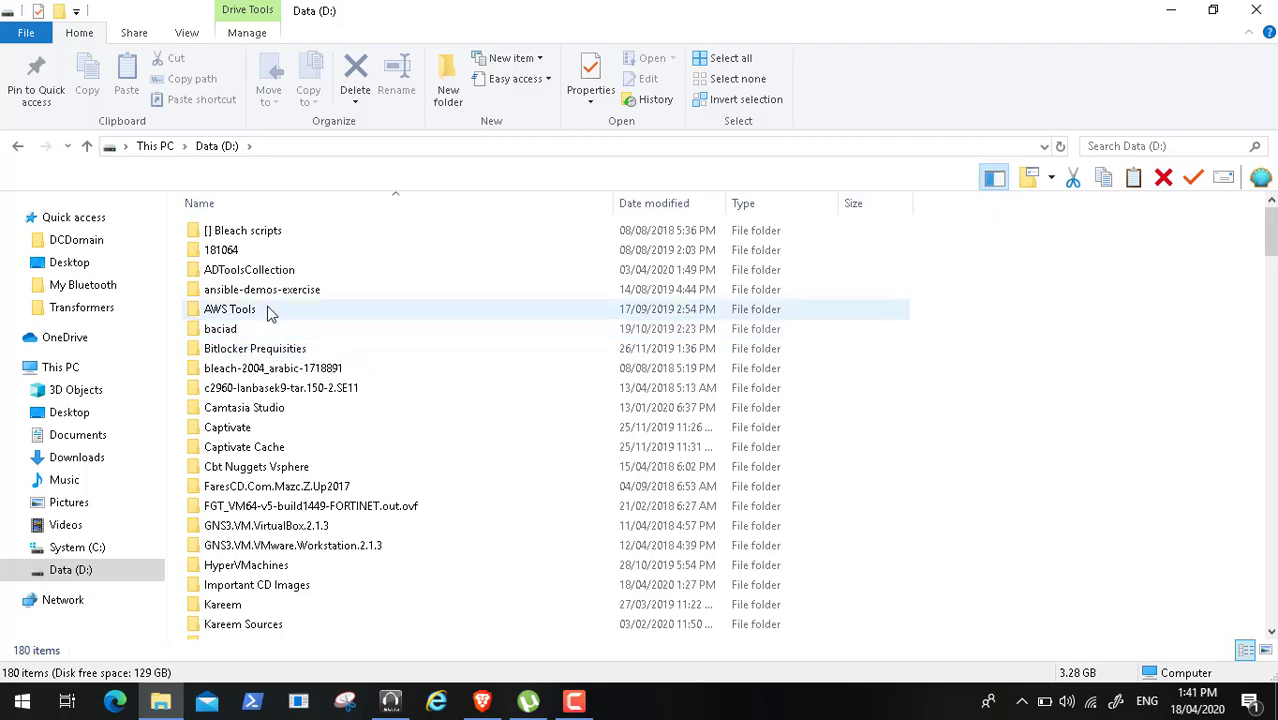
left_click(276, 545)
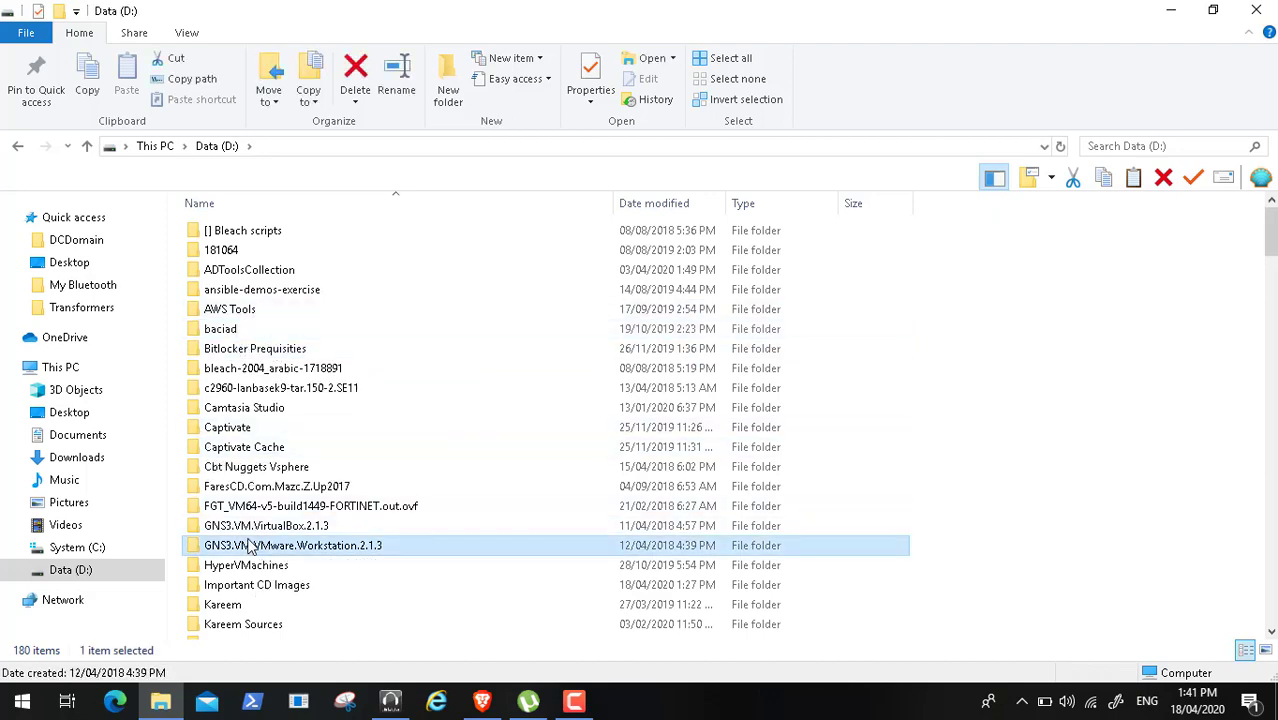
key("t")
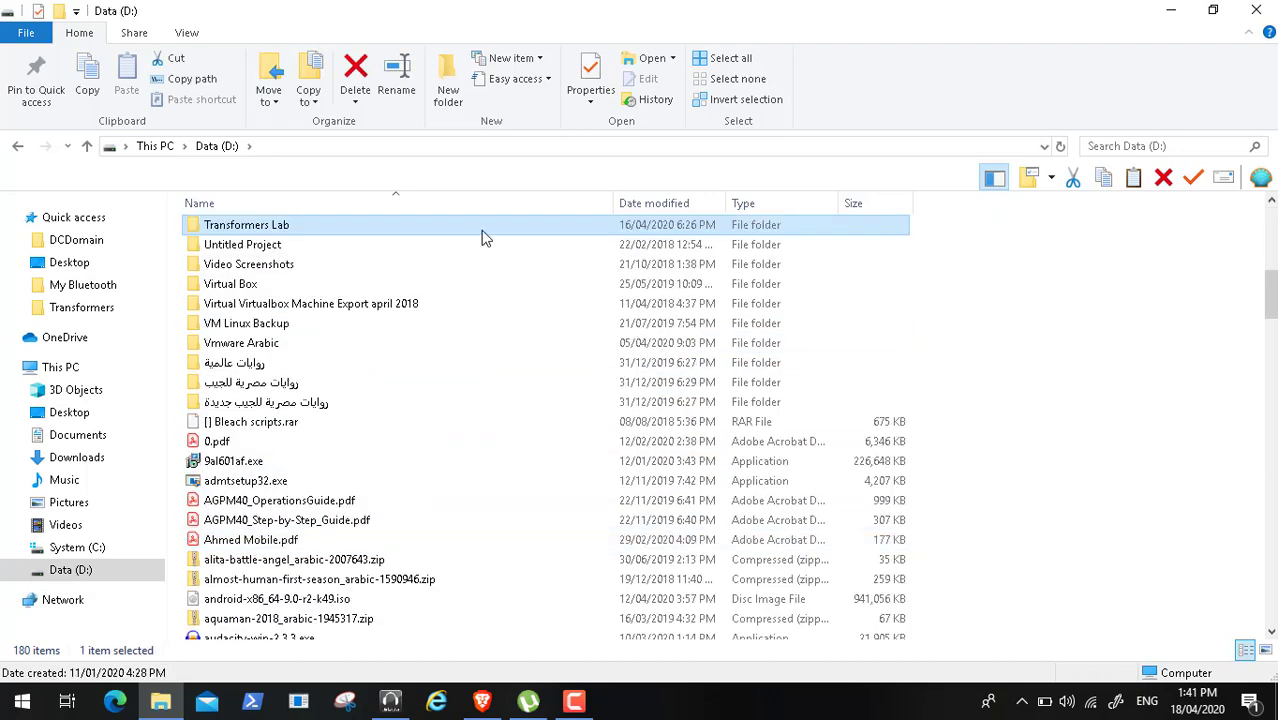
double_click(267, 222)
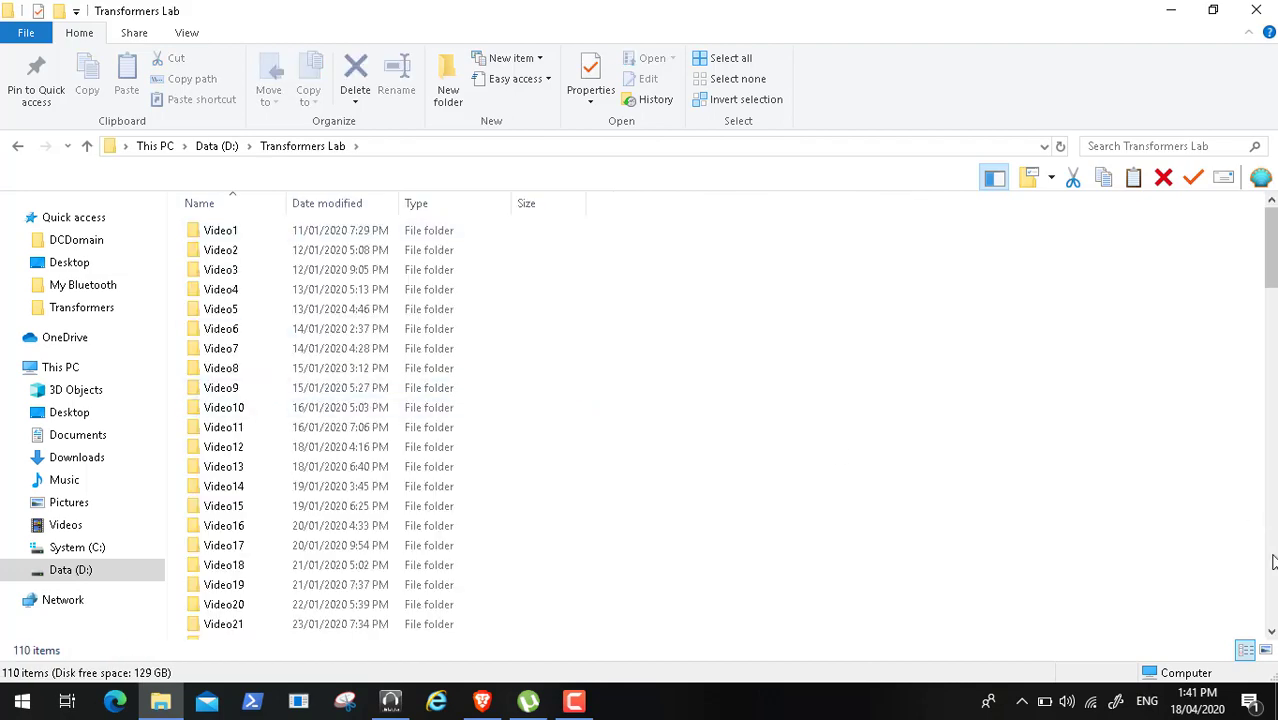
- Open the Video107 folder and play Video107.mp4
left_click(1272, 590)
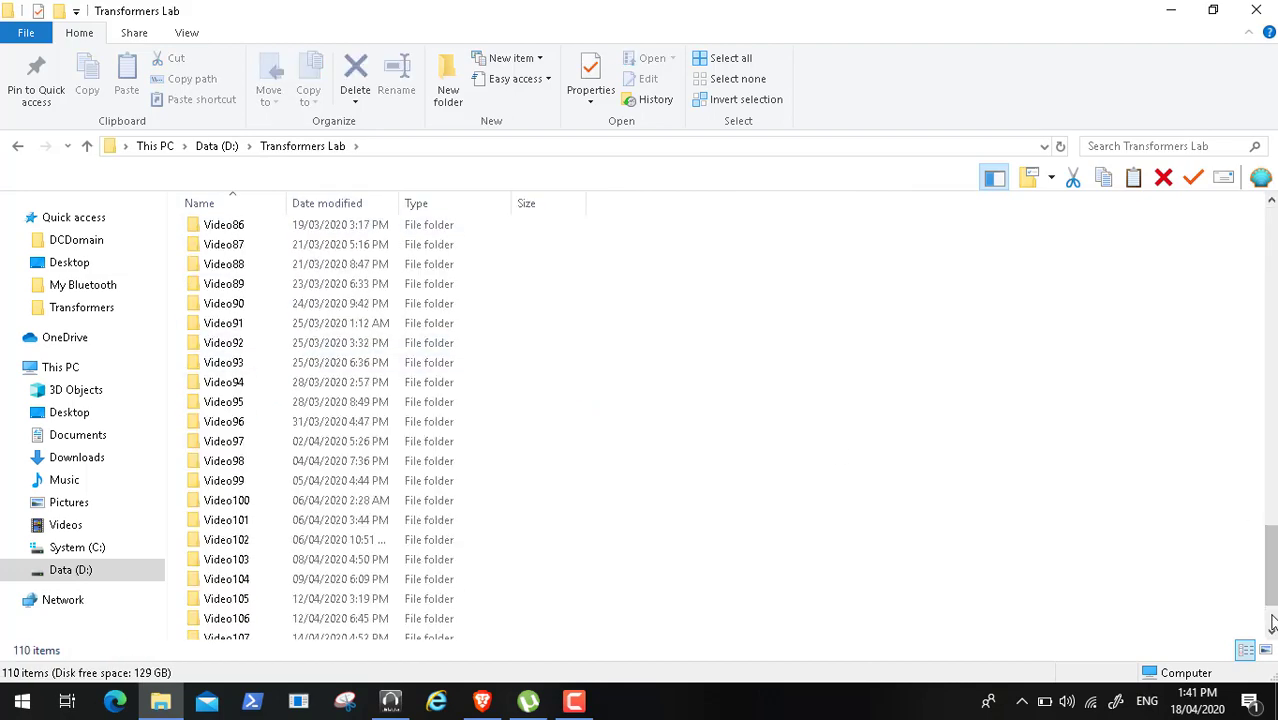
scroll(1272, 600, "down", 2)
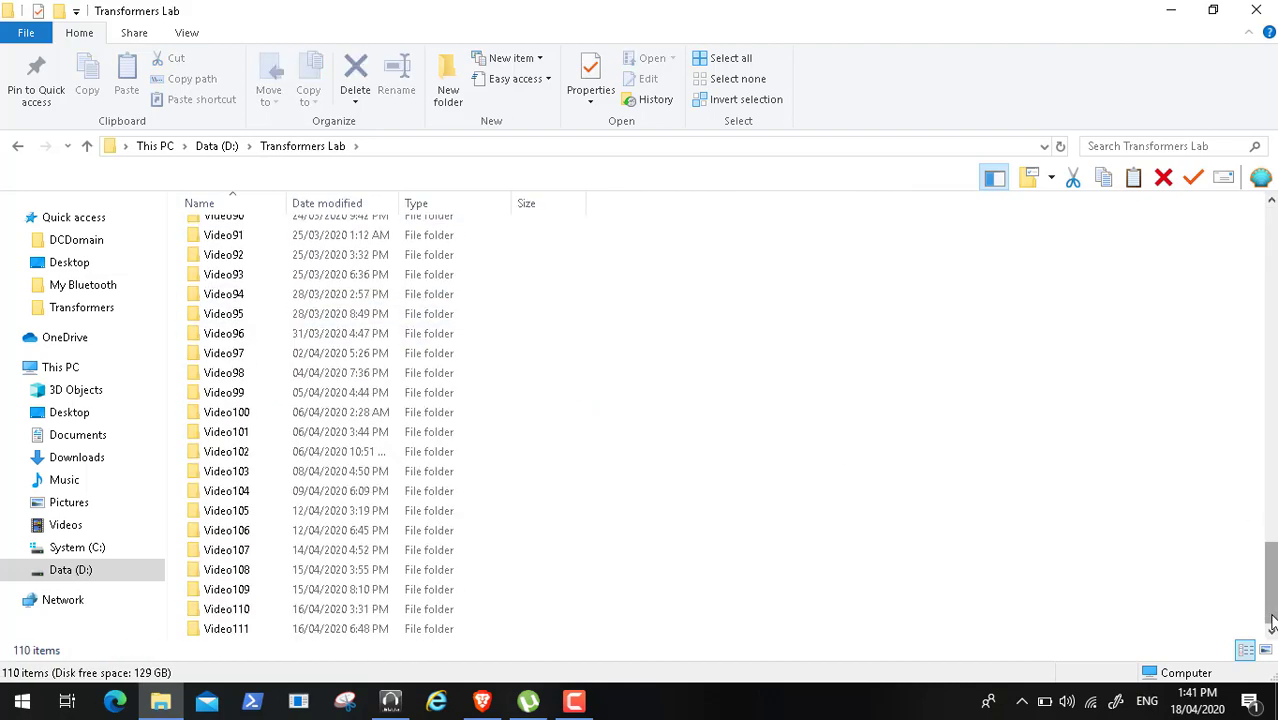
left_click(258, 556)
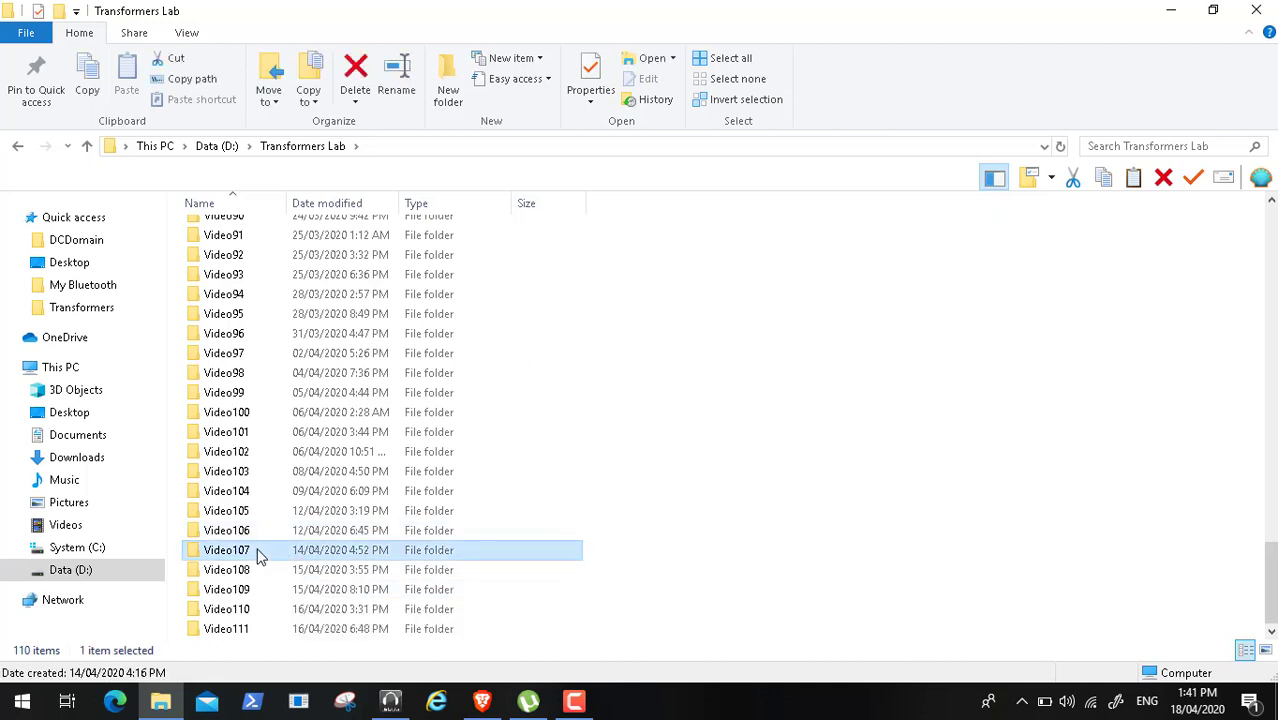
double_click(258, 556)
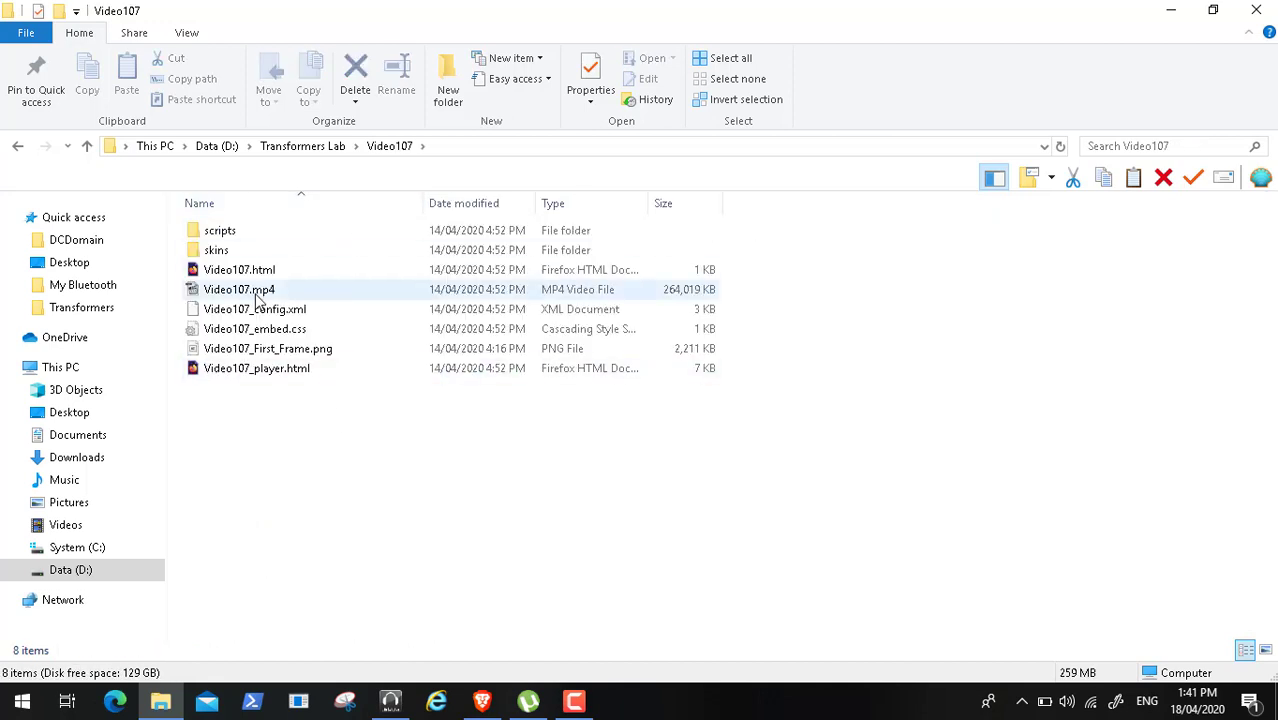
left_click(258, 291)
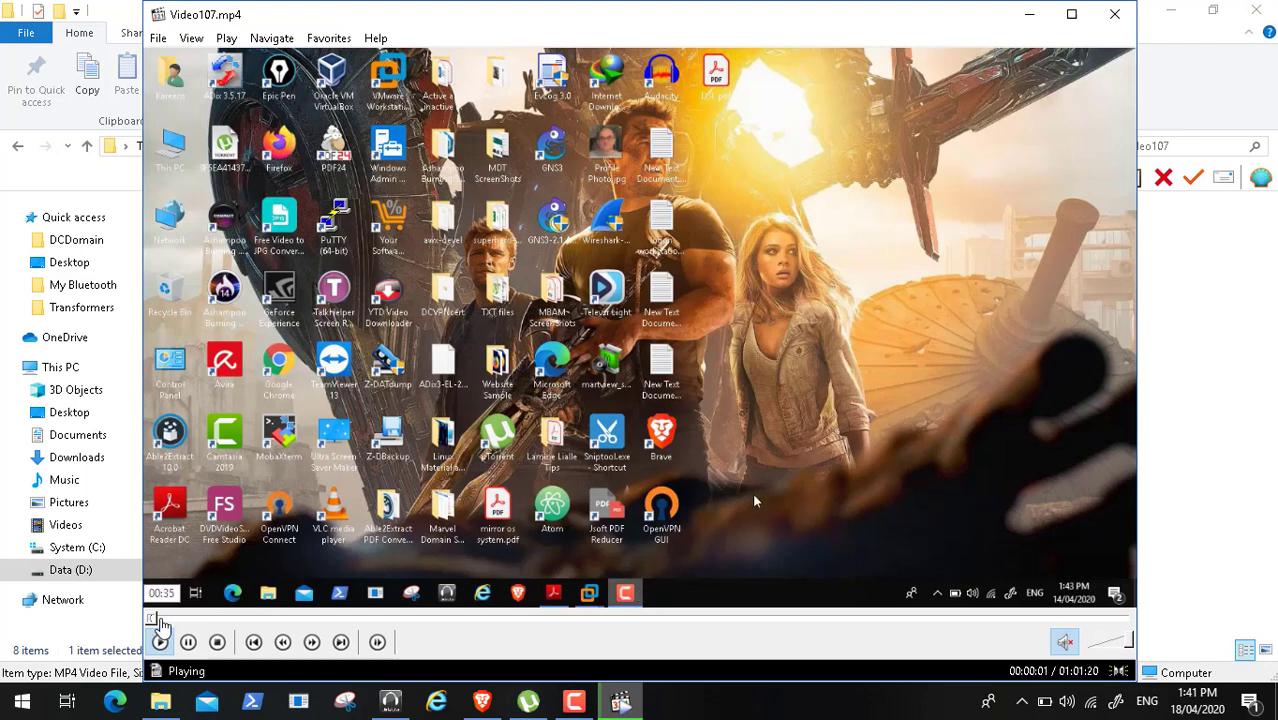
- Rewind Video107.mp4 to 00:00:00 and switch the player to full screen
left_click(162, 619)
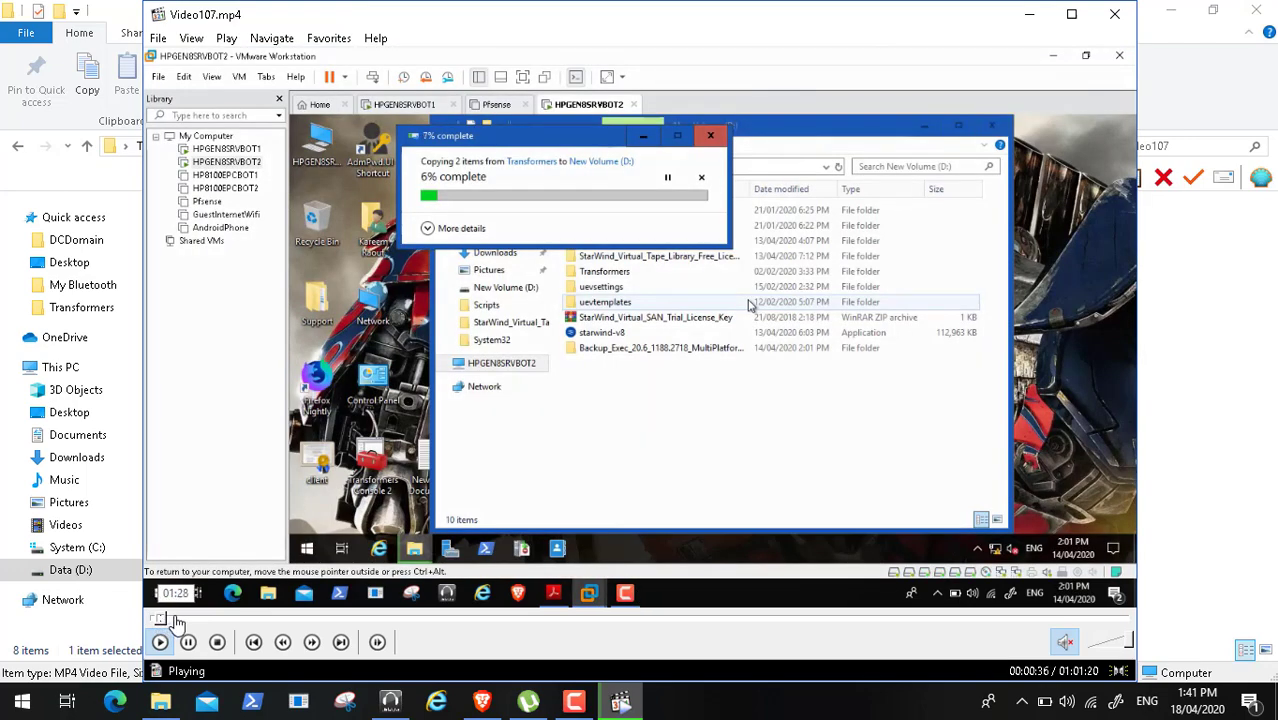
left_click_drag(155, 622, 176, 622)
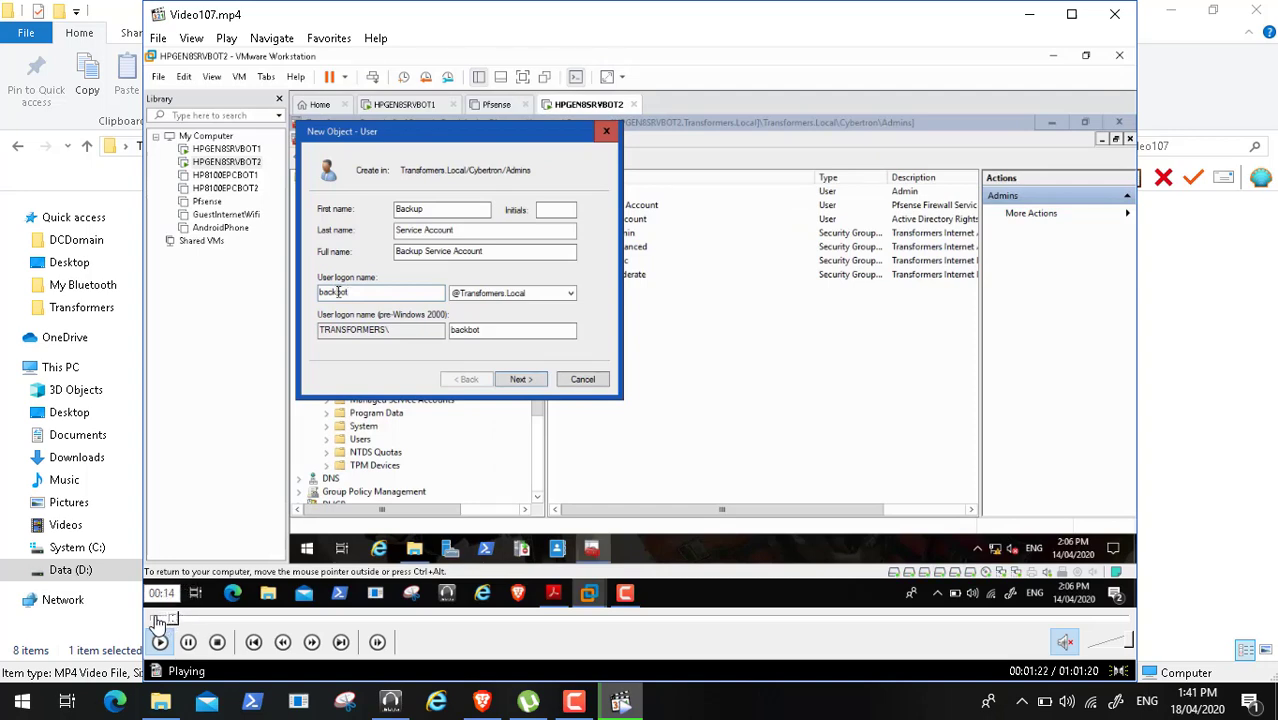
left_click(157, 622)
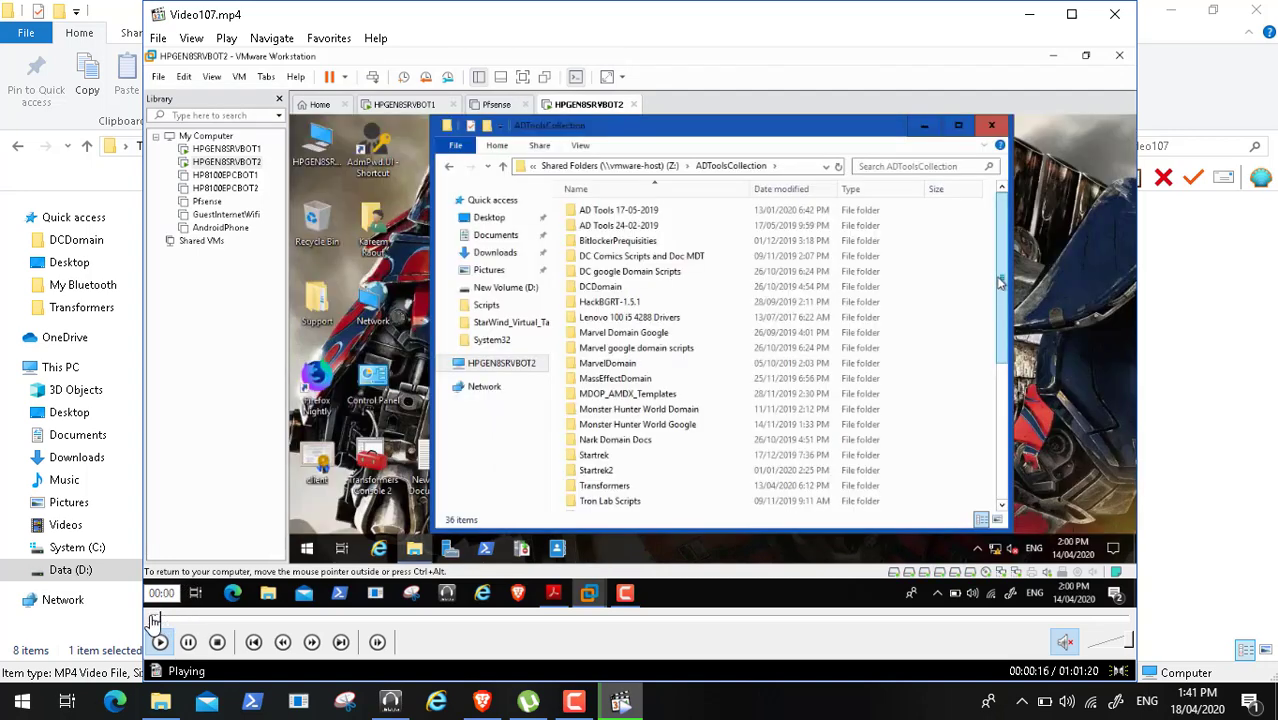
left_click(150, 621)
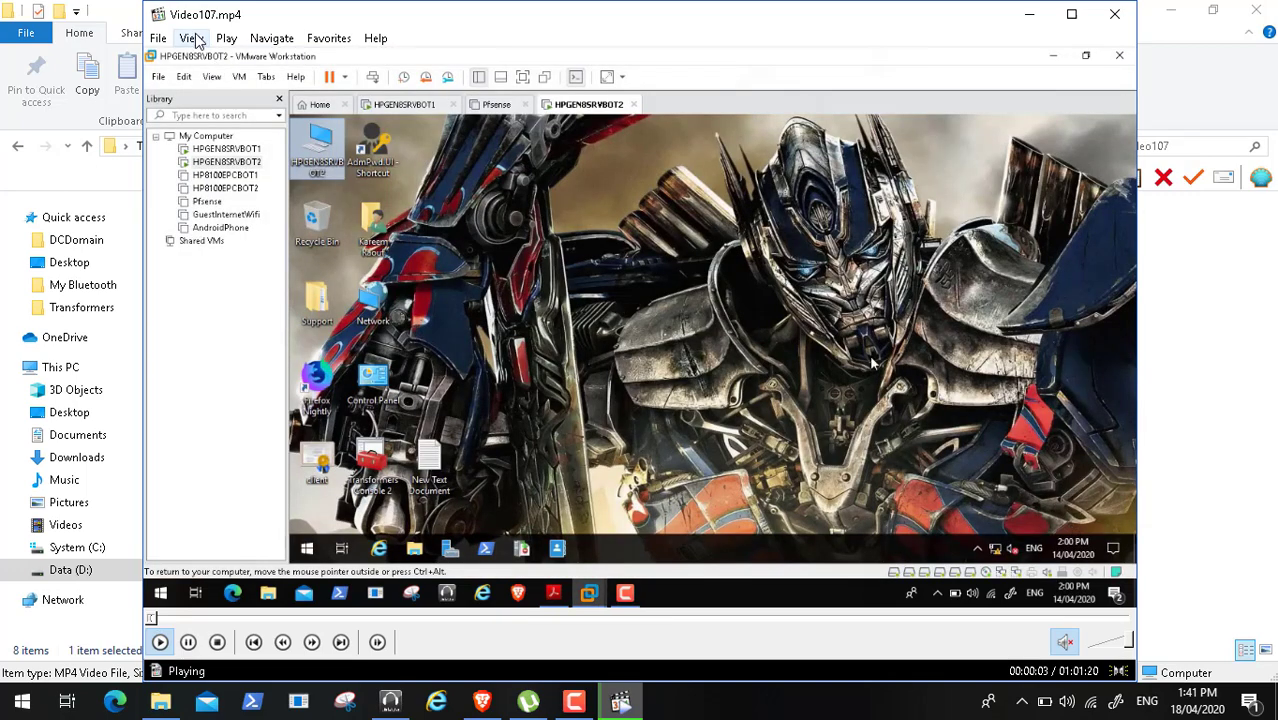
left_click(191, 38)
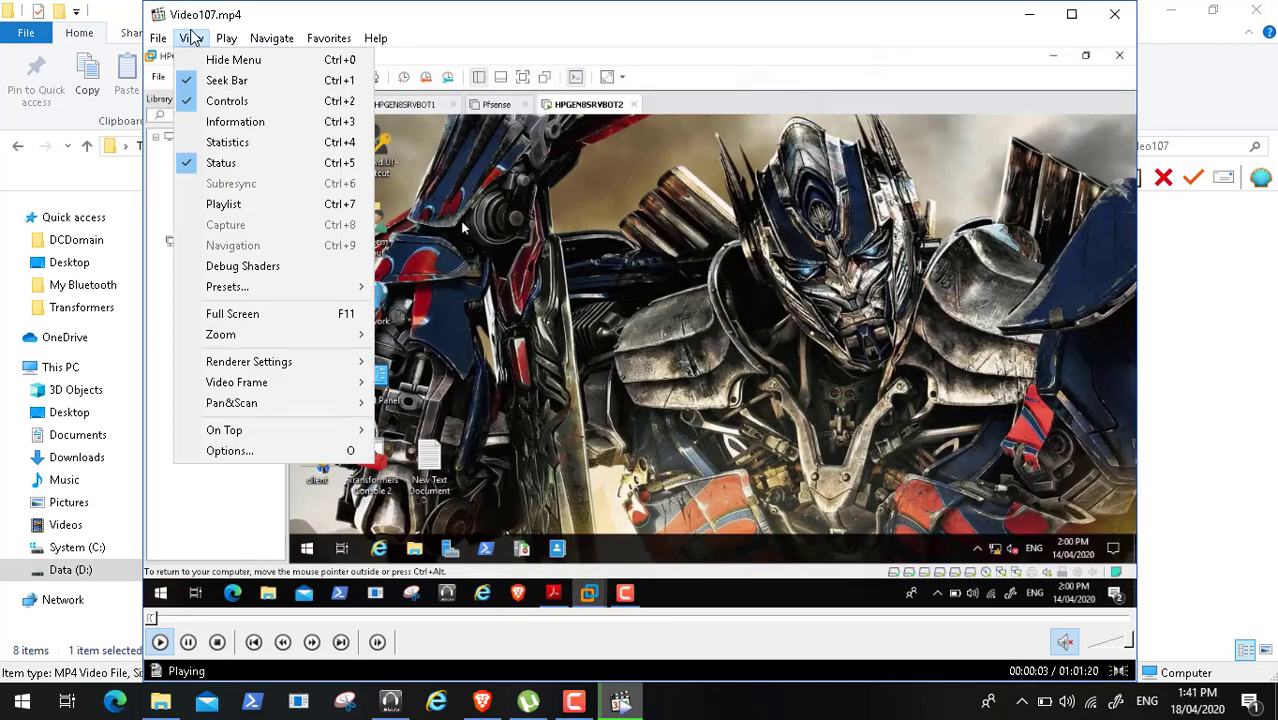
left_click(268, 314)
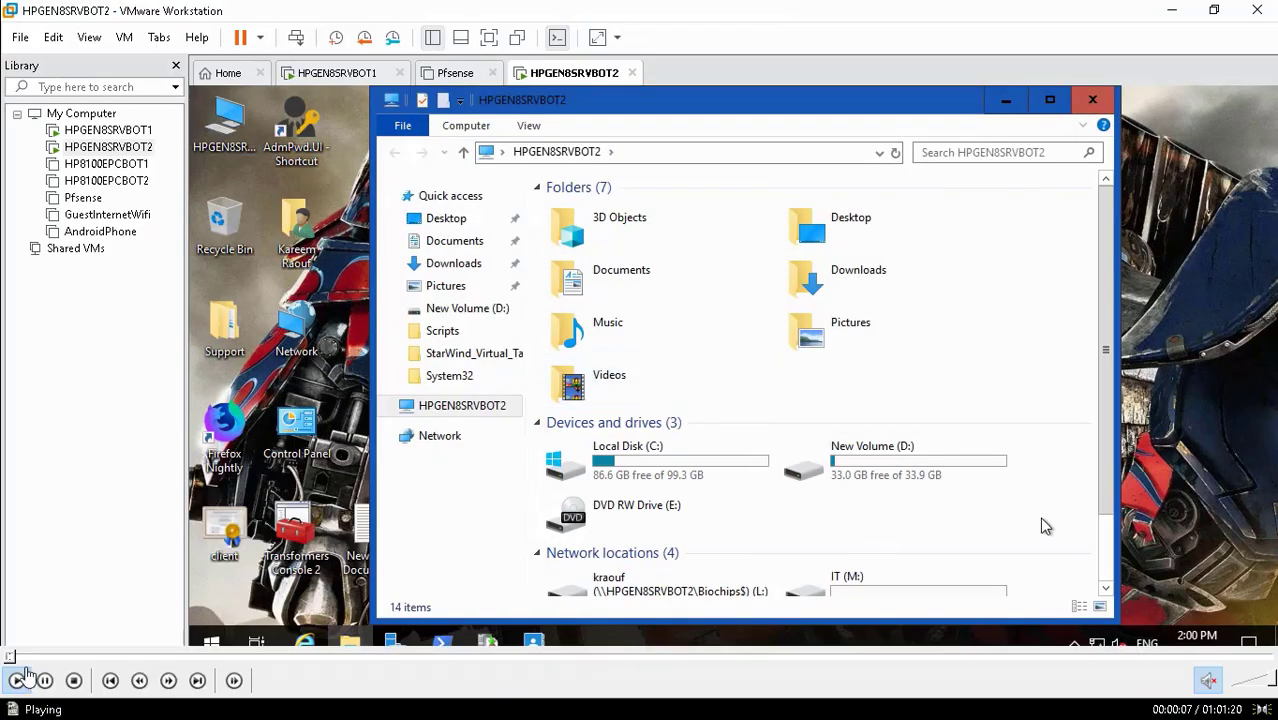
- Pause Video107.mp4 at 00:00:08 on the VM's computer and drives view
key("space")
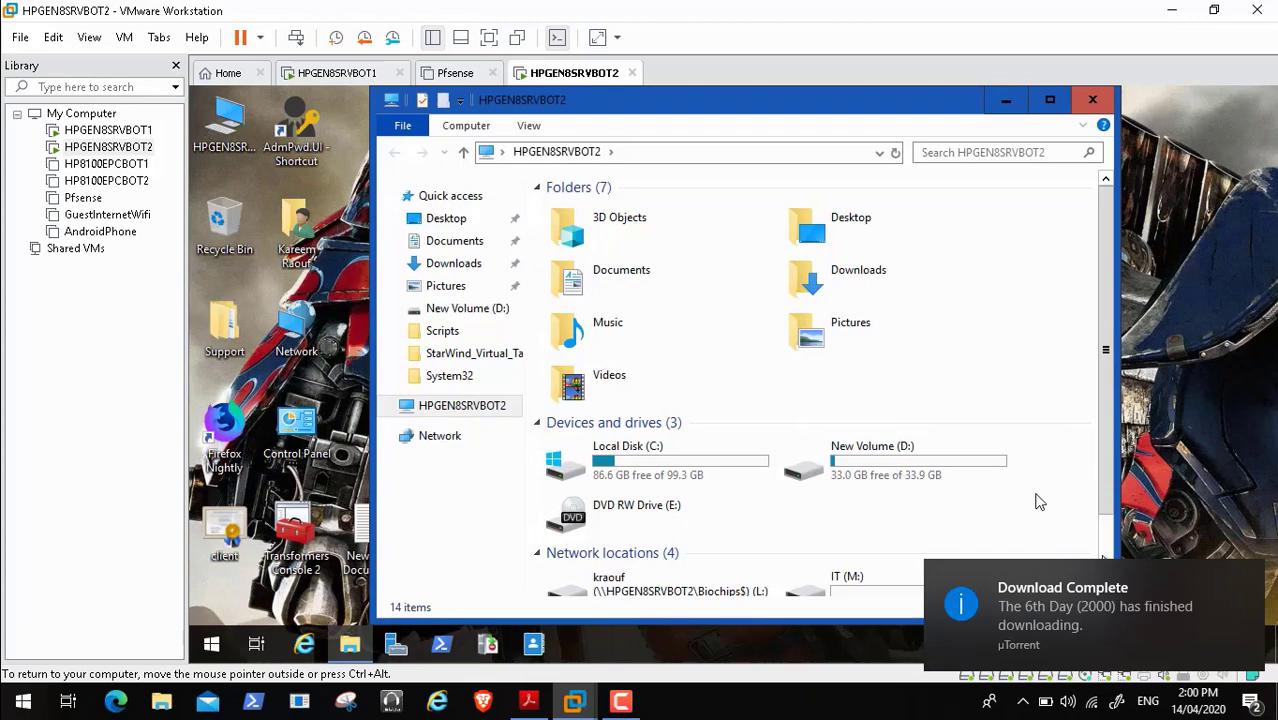
left_click(1250, 578)
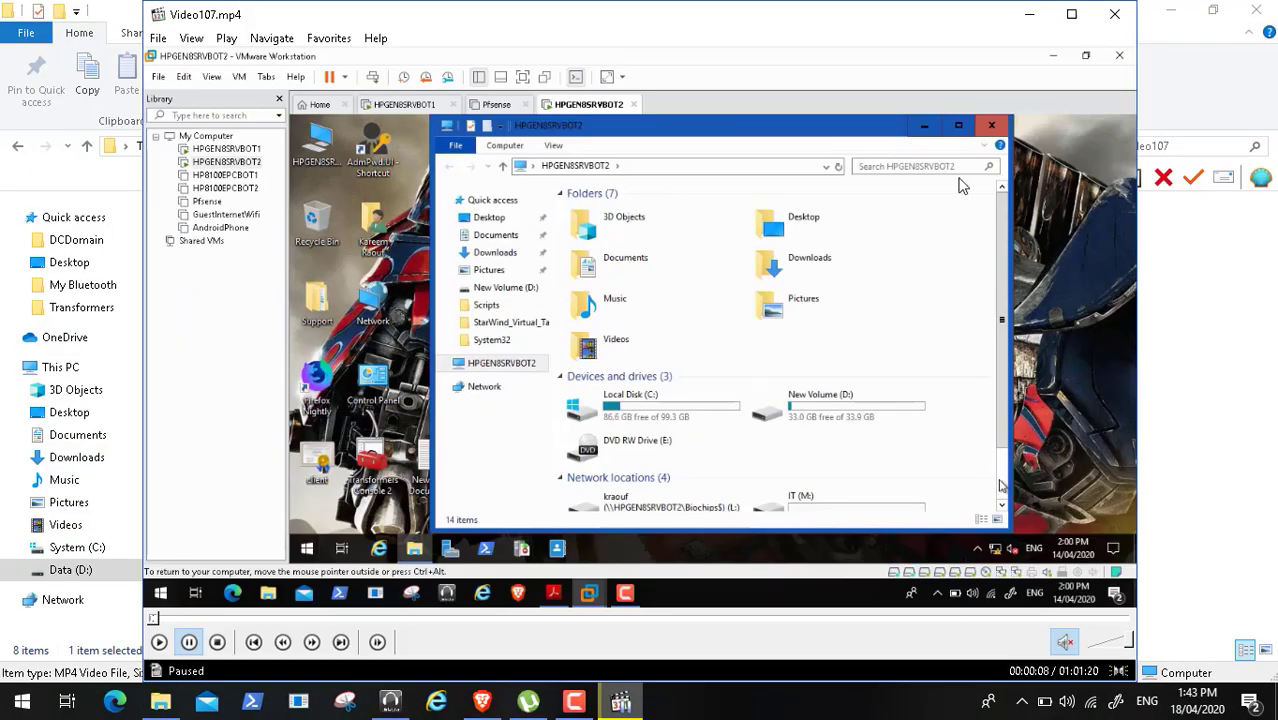
- Close the player and go to Data (D:) > ADToolsCollection > Transformers
left_click(1114, 14)
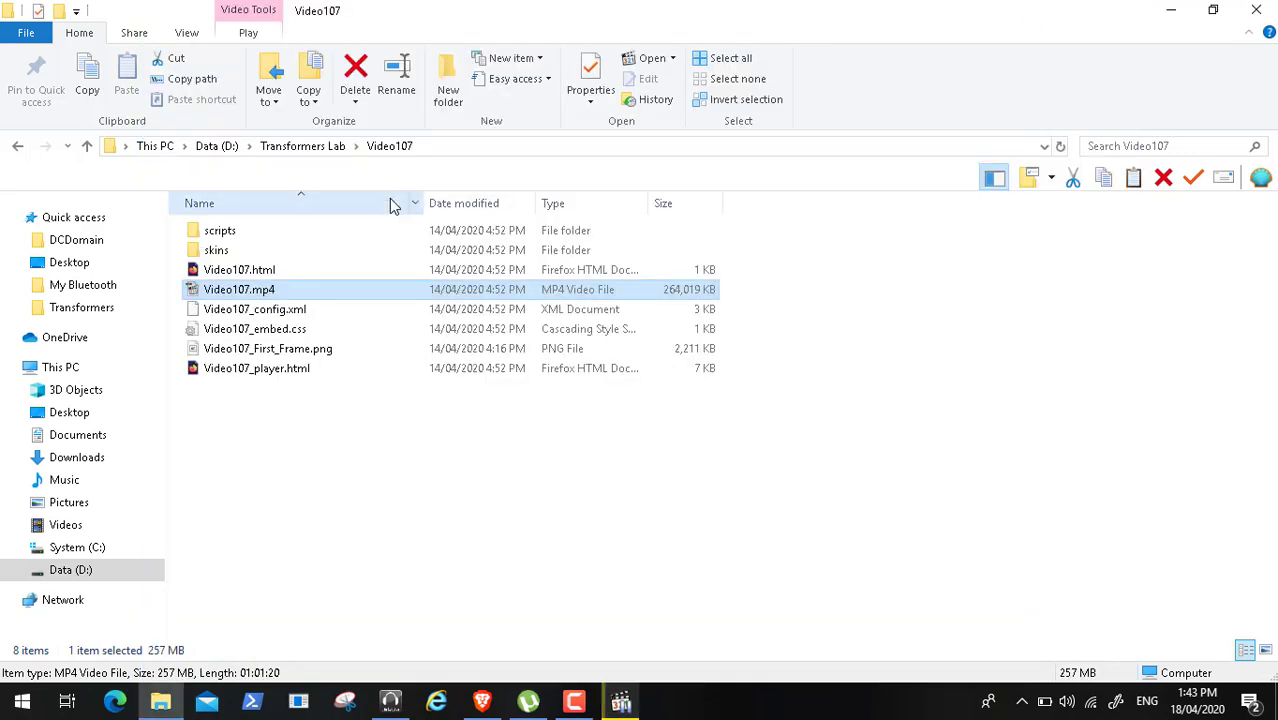
left_click(75, 570)
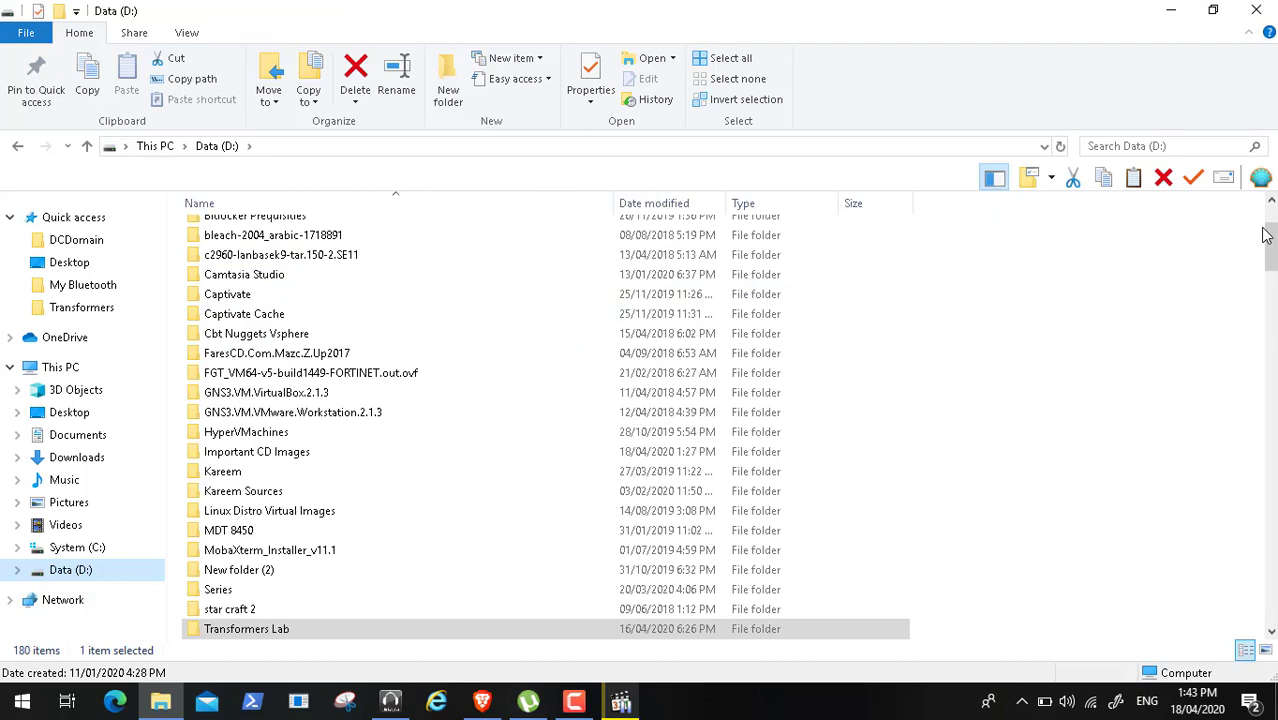
scroll(1273, 218, "up", 3)
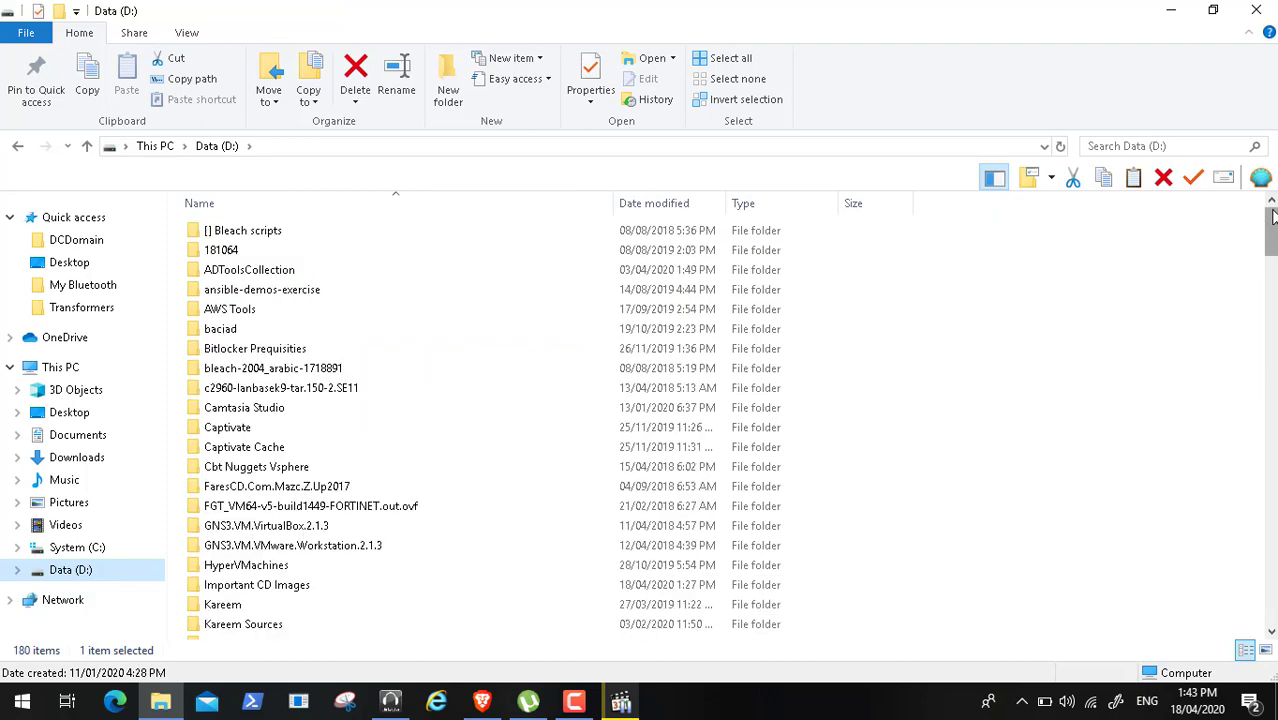
left_click(267, 276)
double_click(267, 276)
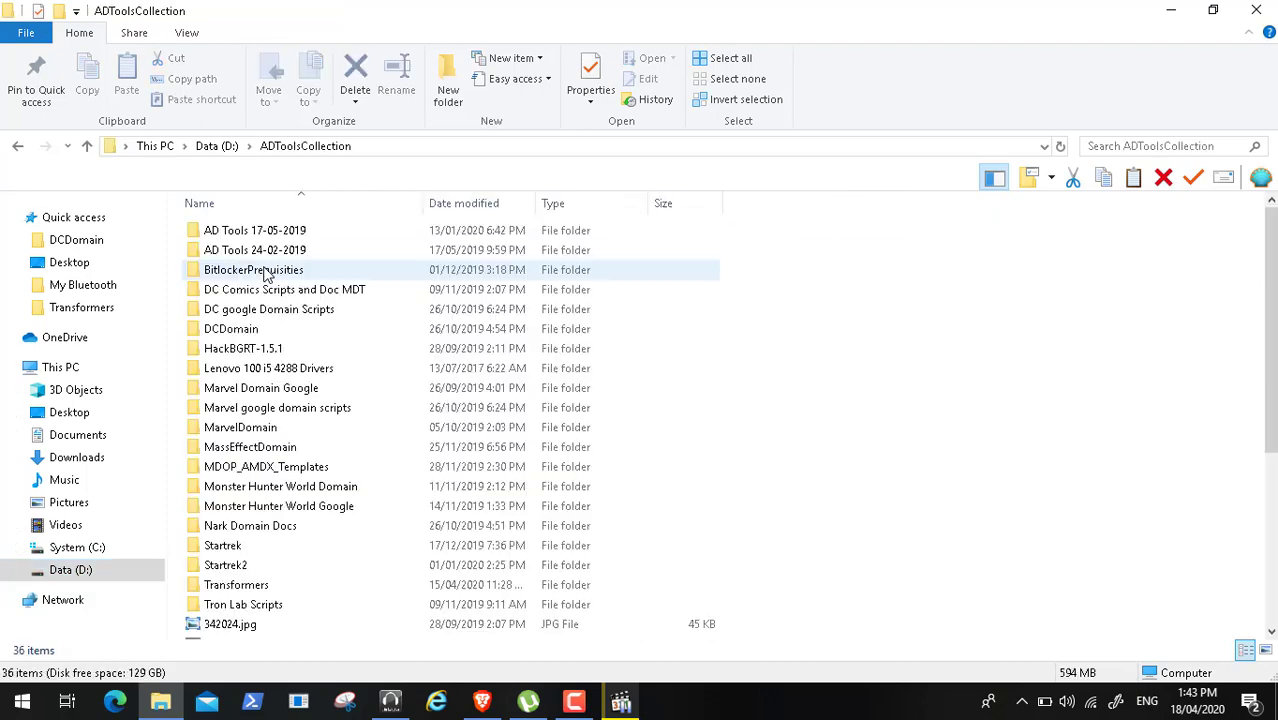
double_click(255, 590)
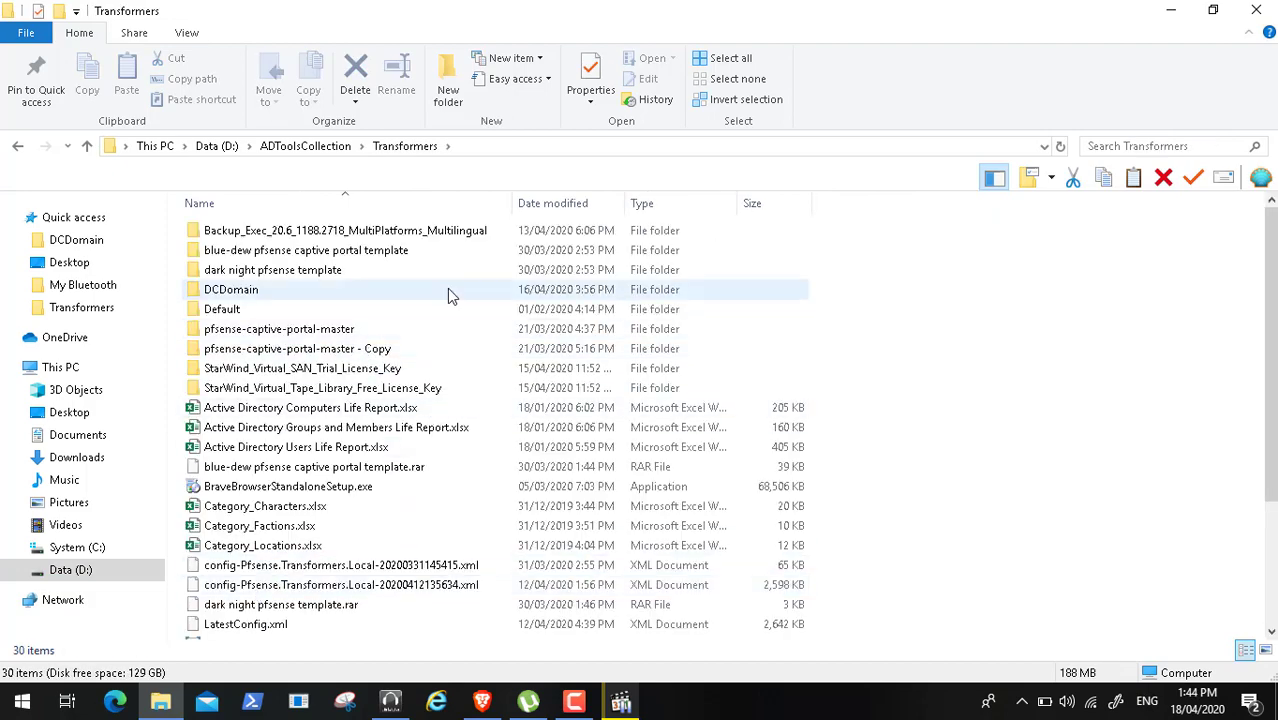
- Open the Backup Exec folder to view BE-DVD-1188.2718.iso, then close File Explorer
left_click(418, 236)
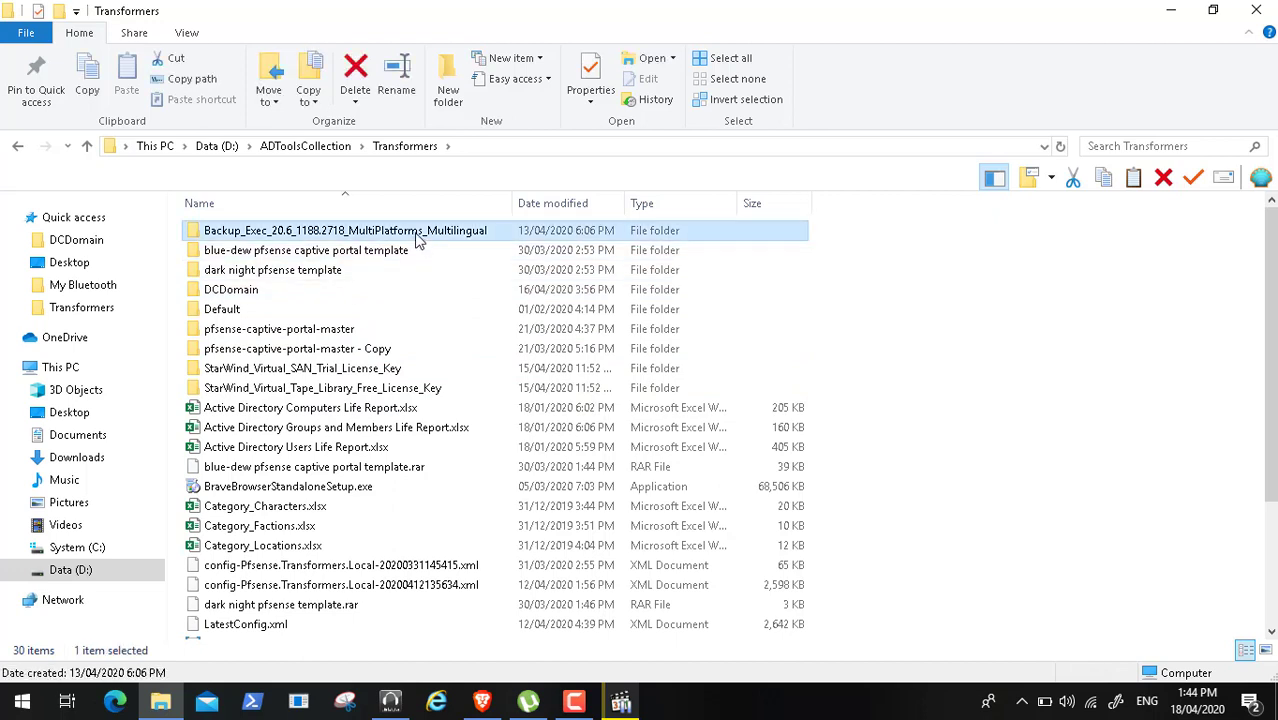
left_click(418, 237)
left_click(420, 272)
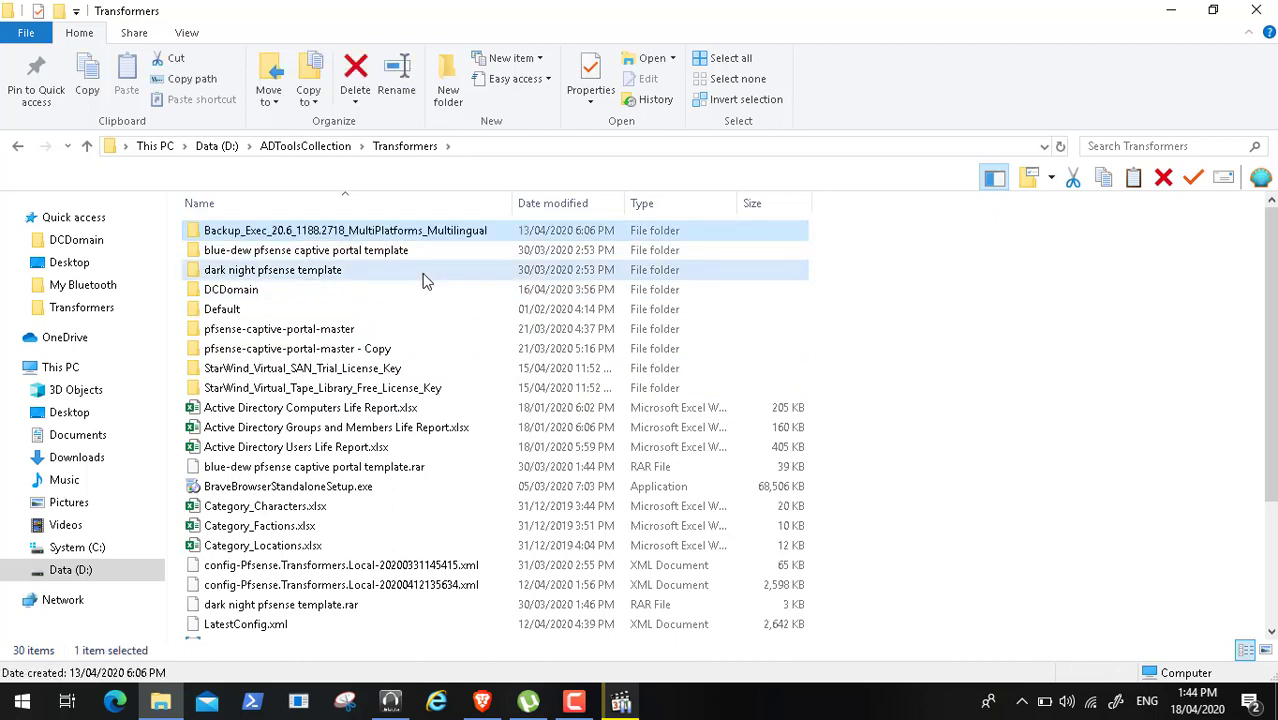
left_click(280, 236)
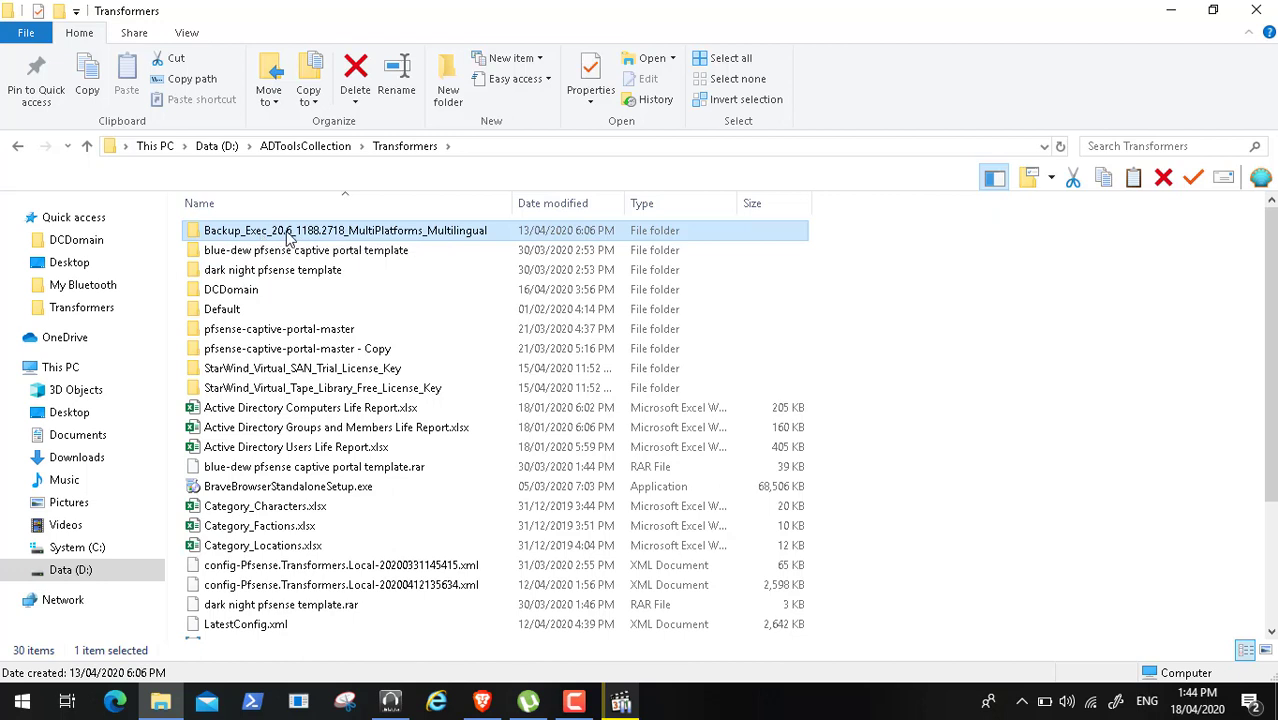
double_click(345, 230)
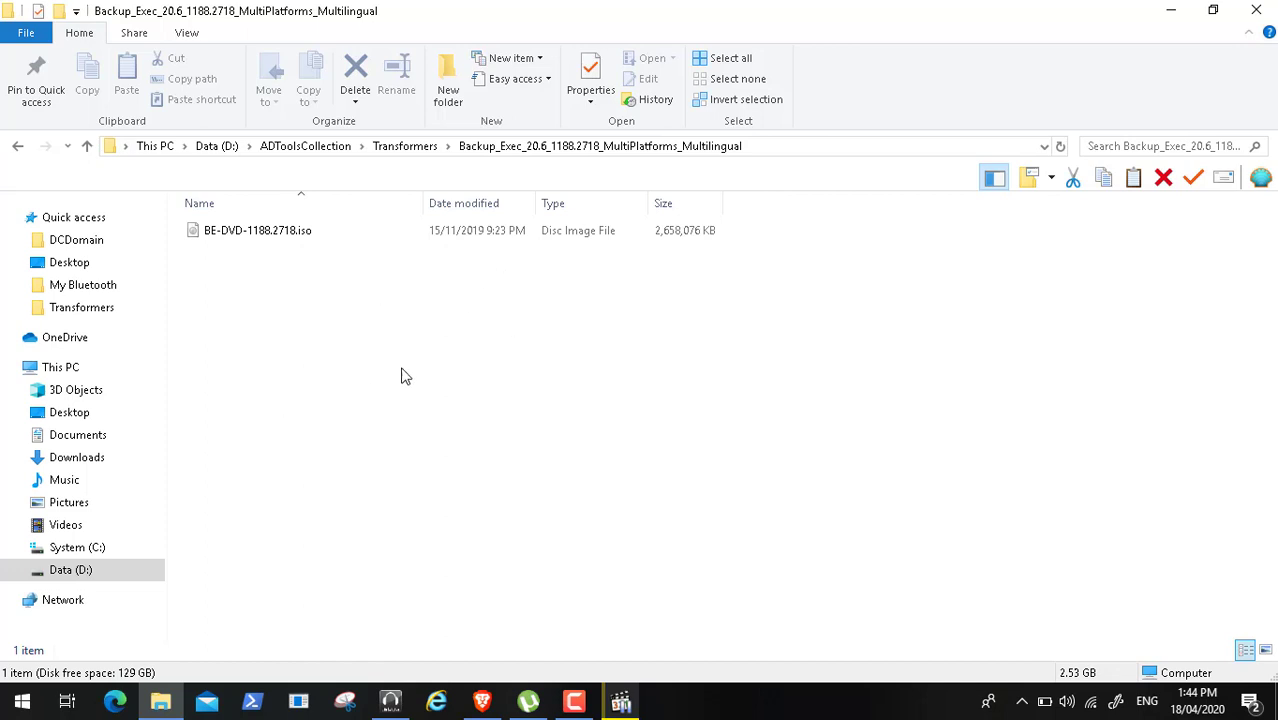
left_click(1256, 10)
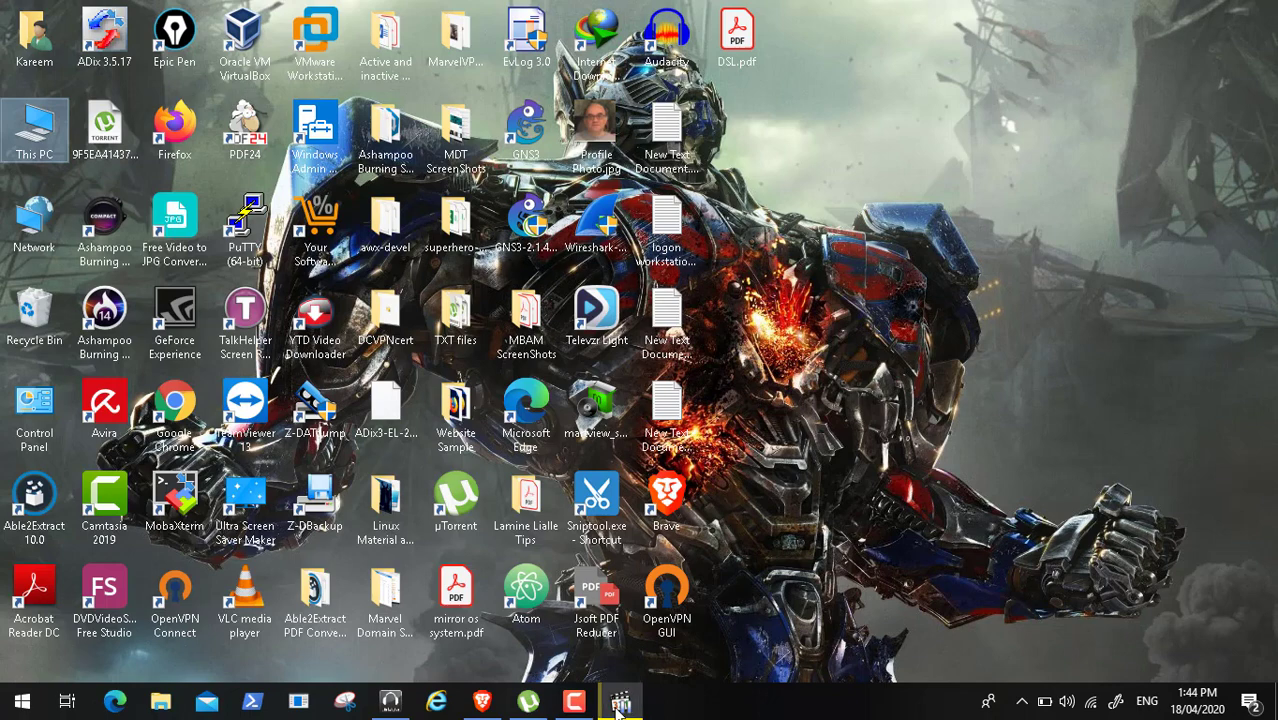
- Restore the Video107.mp4 player and resume playback after a brief pause
left_click(620, 700)
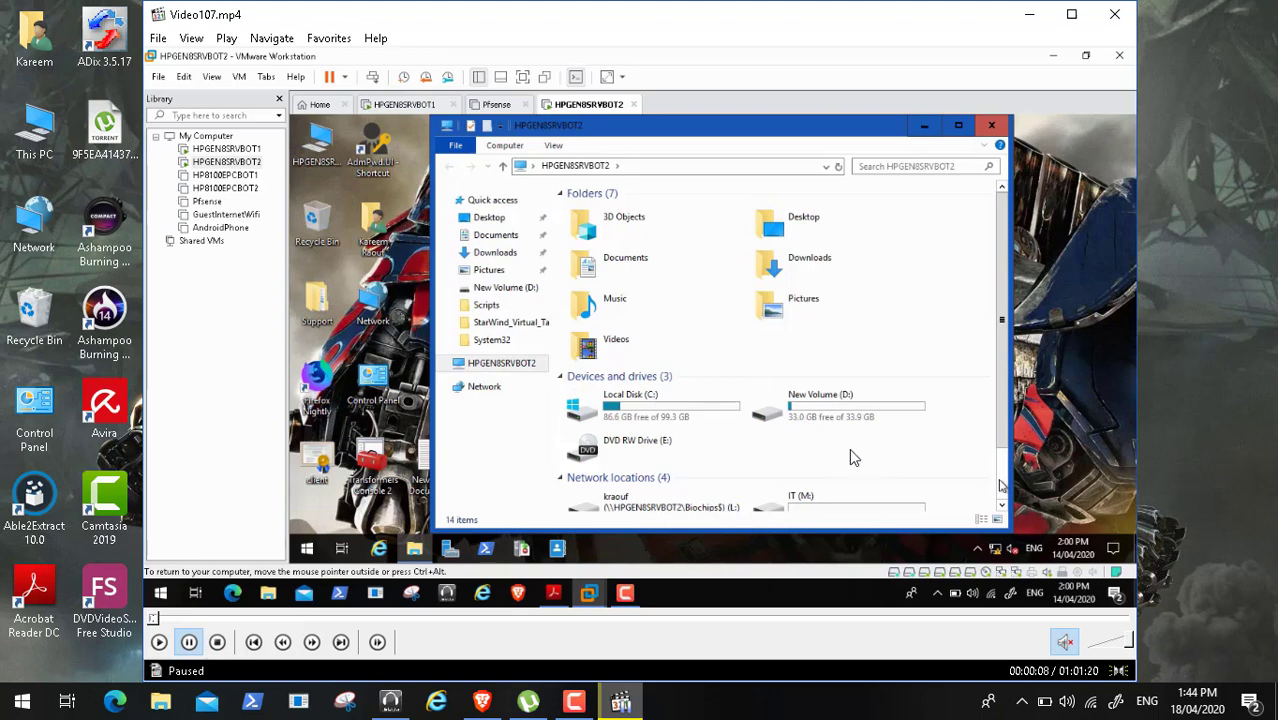
left_click(160, 645)
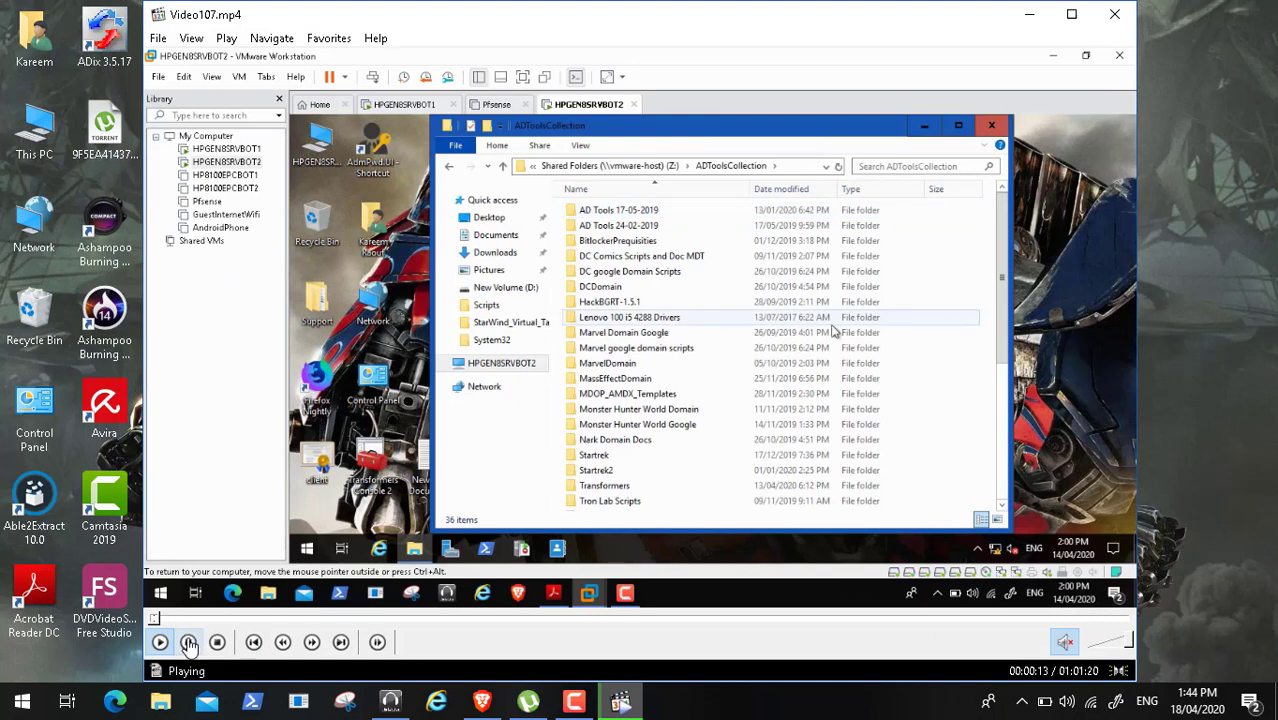
left_click(189, 643)
left_click(574, 702)
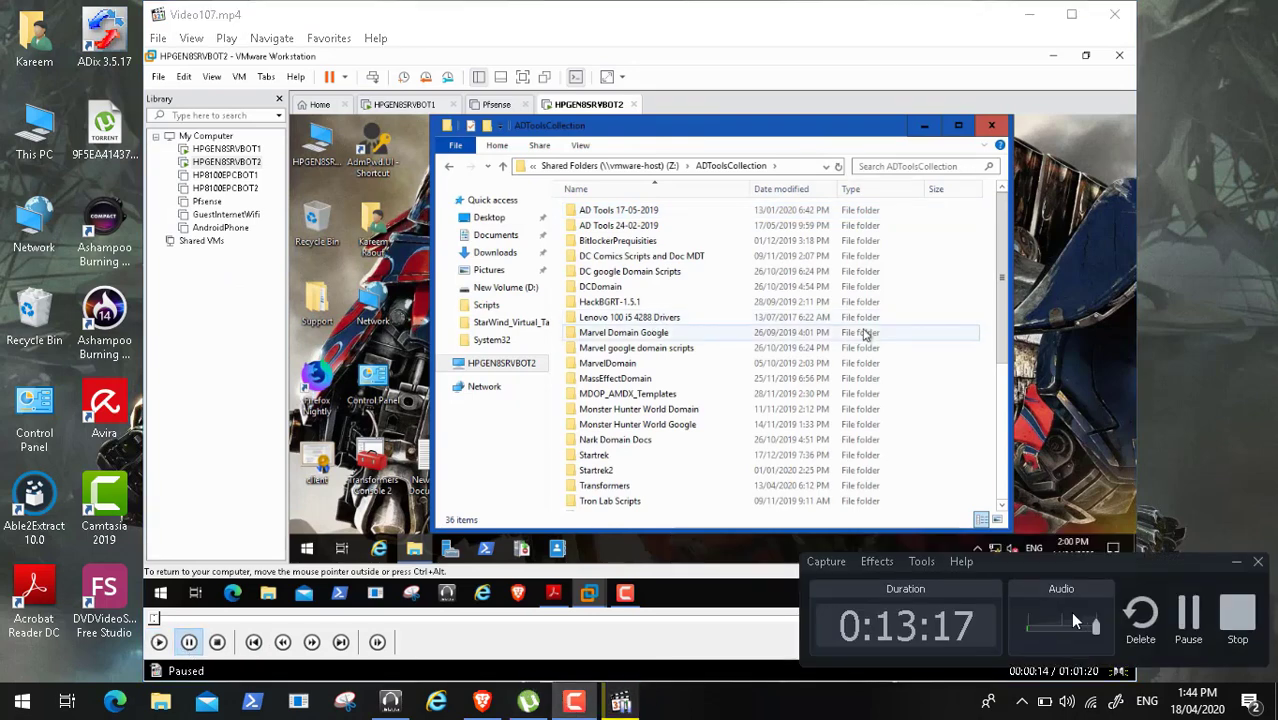
left_click(1192, 618)
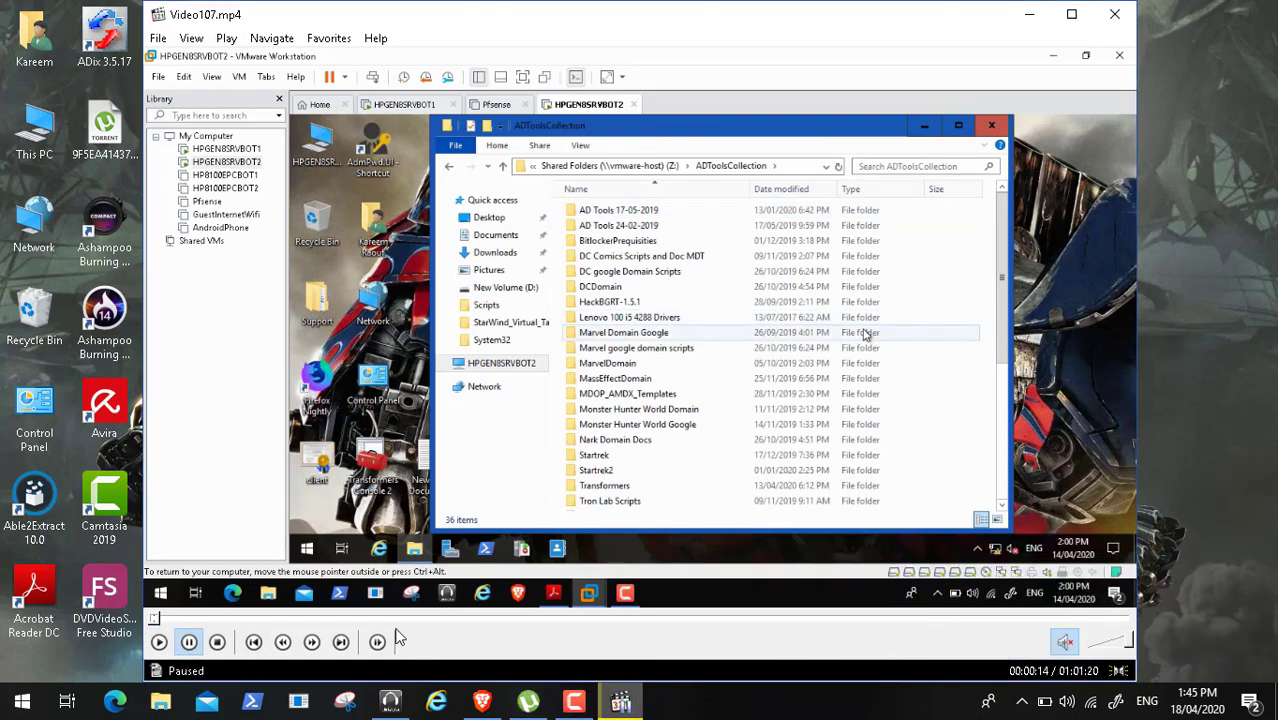
left_click(159, 643)
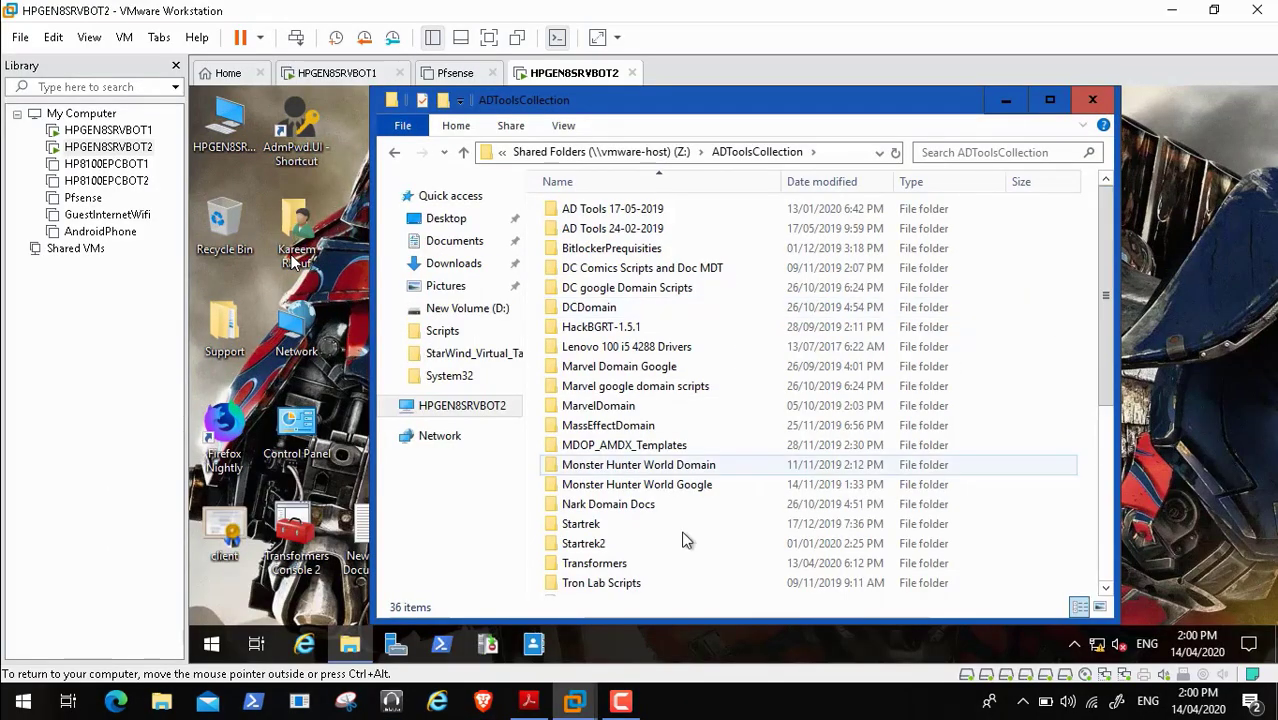
- Copy the Backup_Exec folder from the shared Transformers folder
left_click(594, 570)
double_click(594, 565)
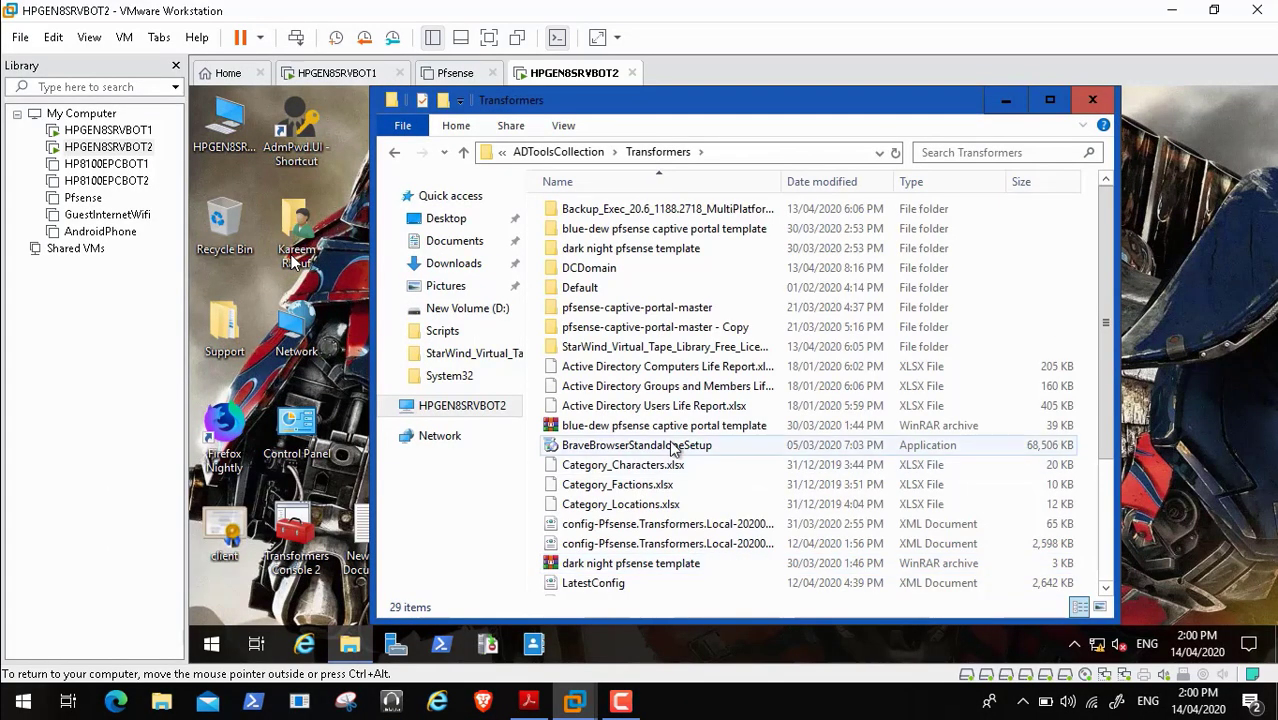
left_click(689, 211)
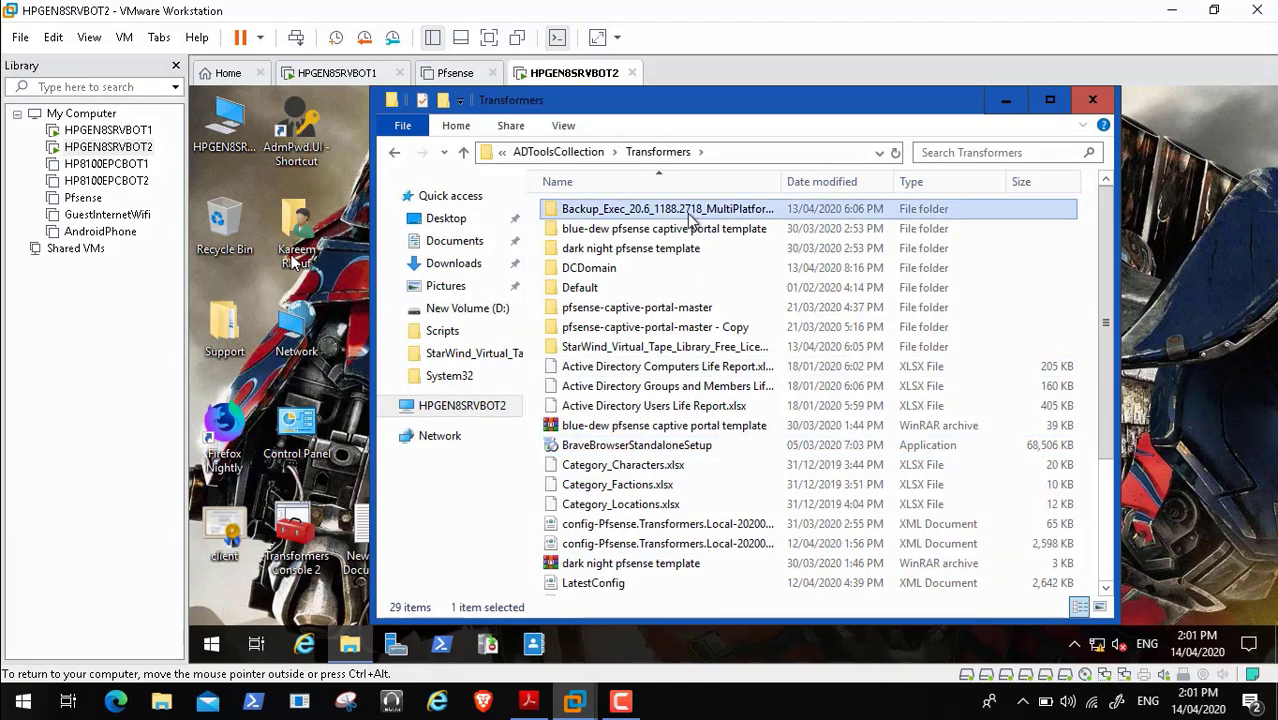
right_click(689, 211)
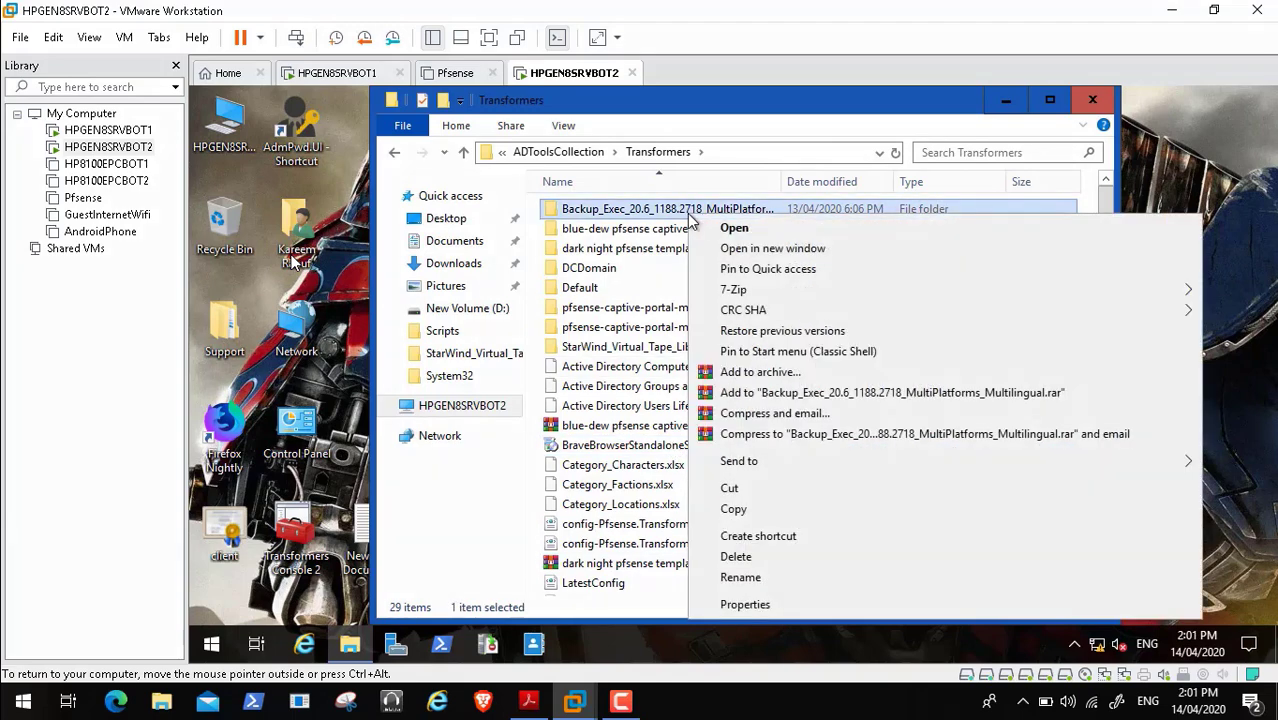
left_click(748, 510)
- Paste the Backup_Exec folder into New Volume (D:) and return to Transformers Console 2
left_click(465, 405)
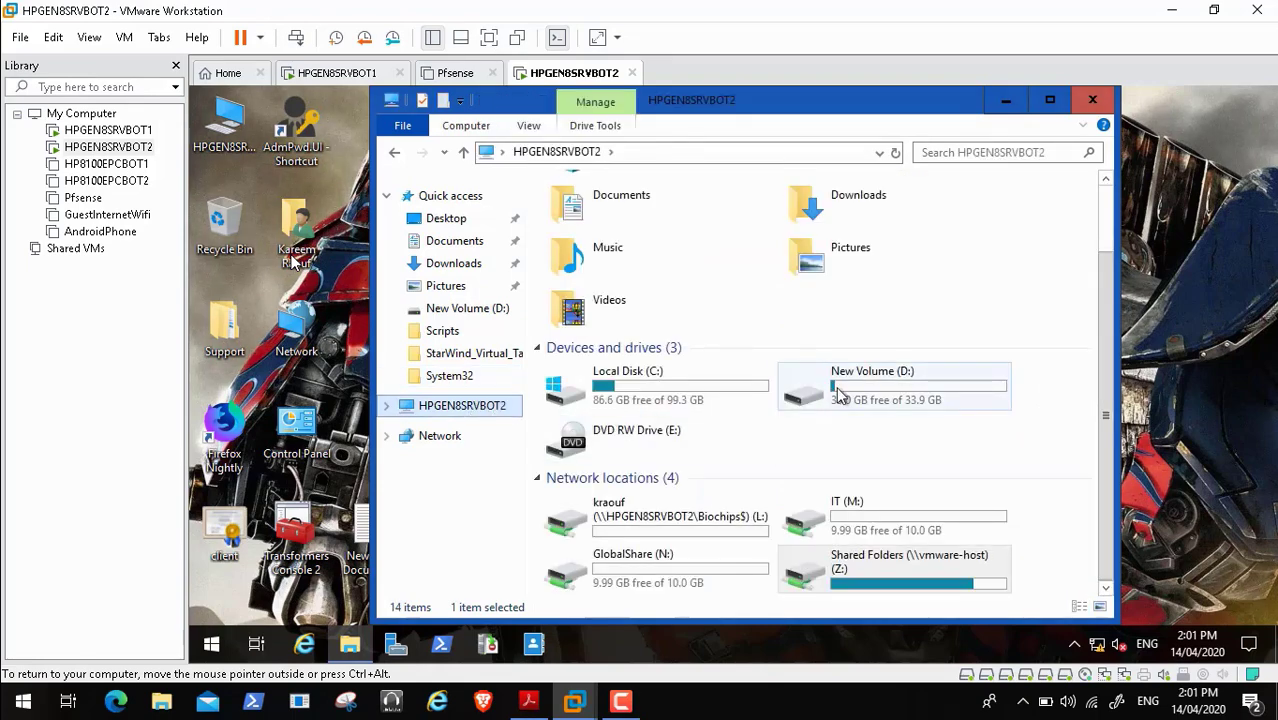
double_click(820, 402)
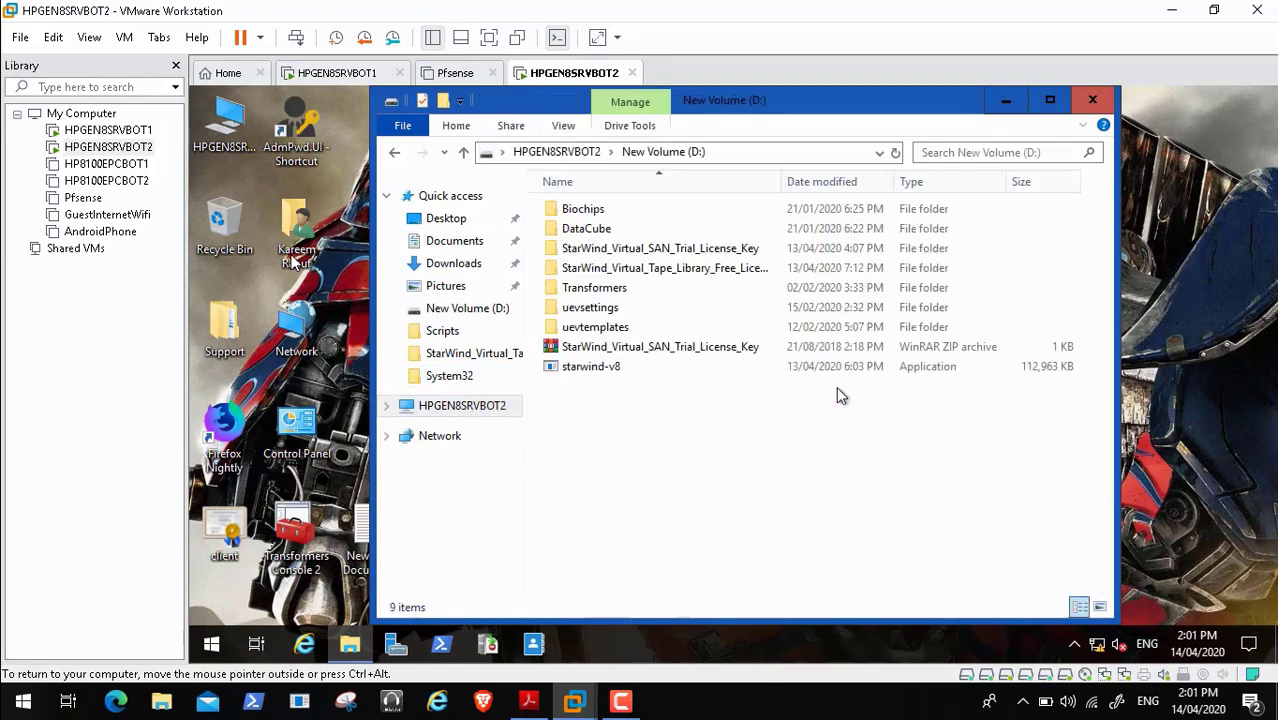
right_click(702, 447)
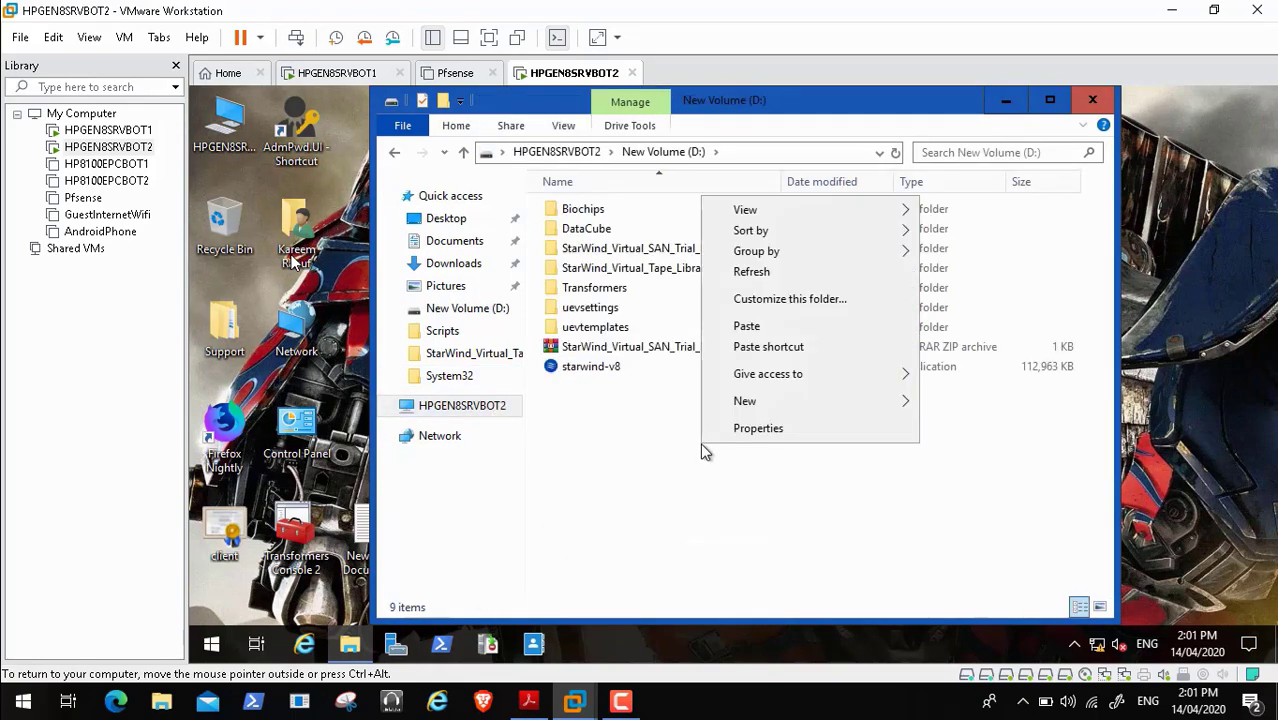
left_click(781, 327)
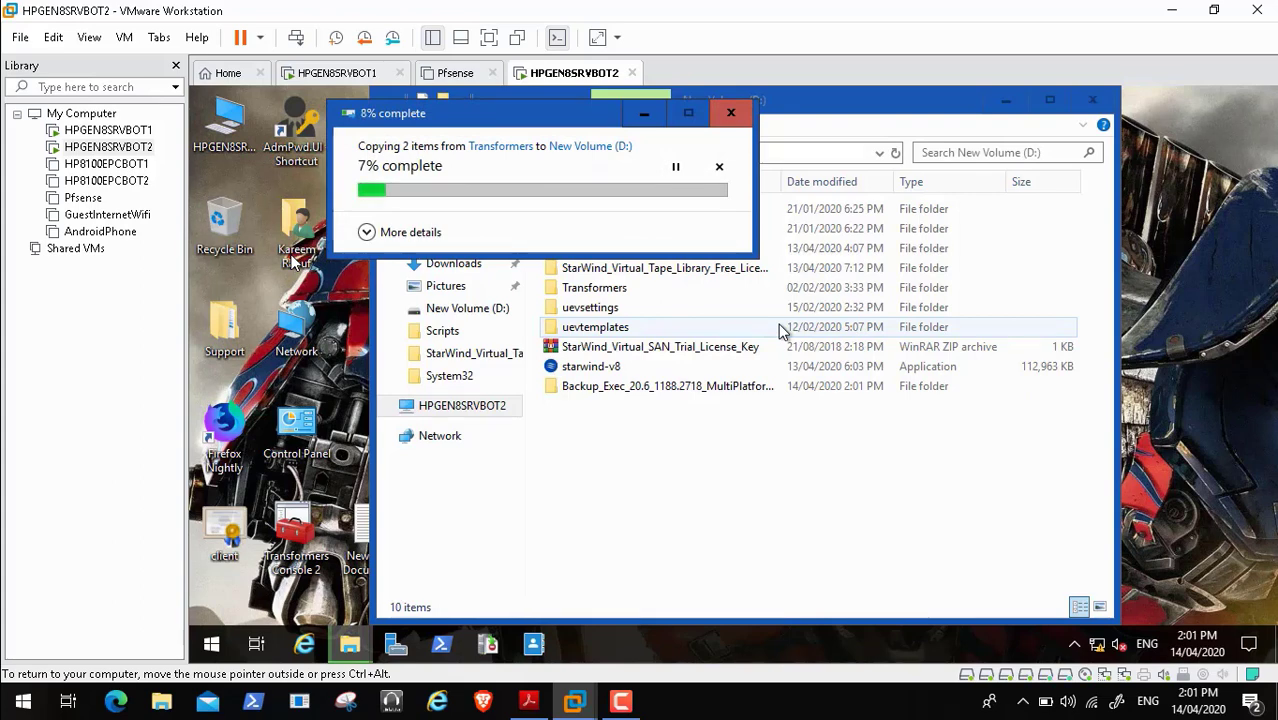
left_click(622, 703)
left_click(1189, 615)
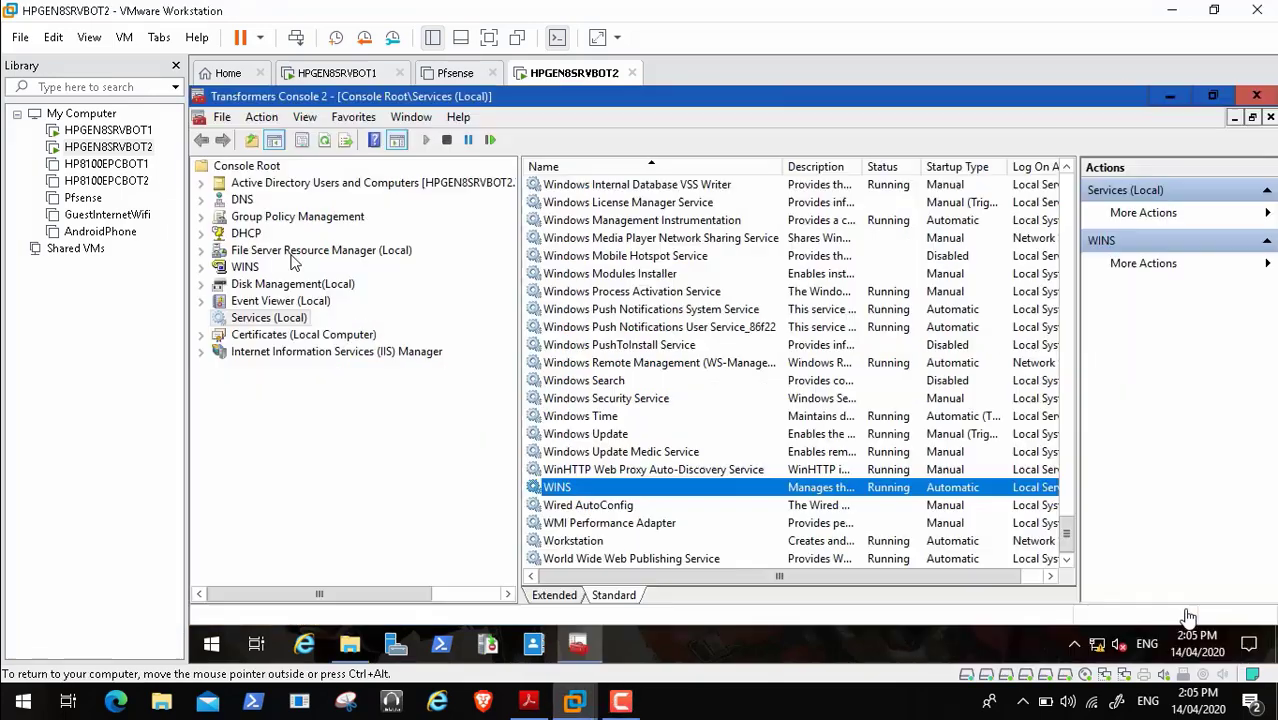
- Expand Transformers.Local > Cybertron, select Admins and show its New submenu
left_click(203, 184)
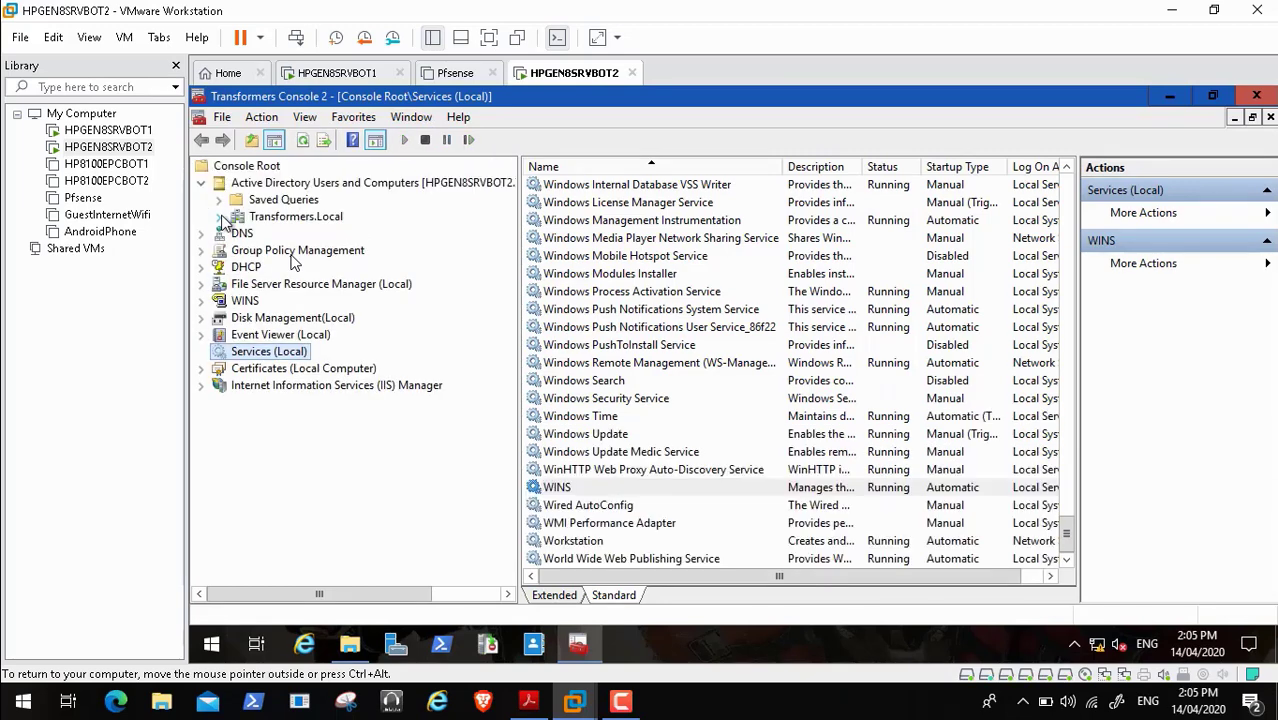
left_click(219, 217)
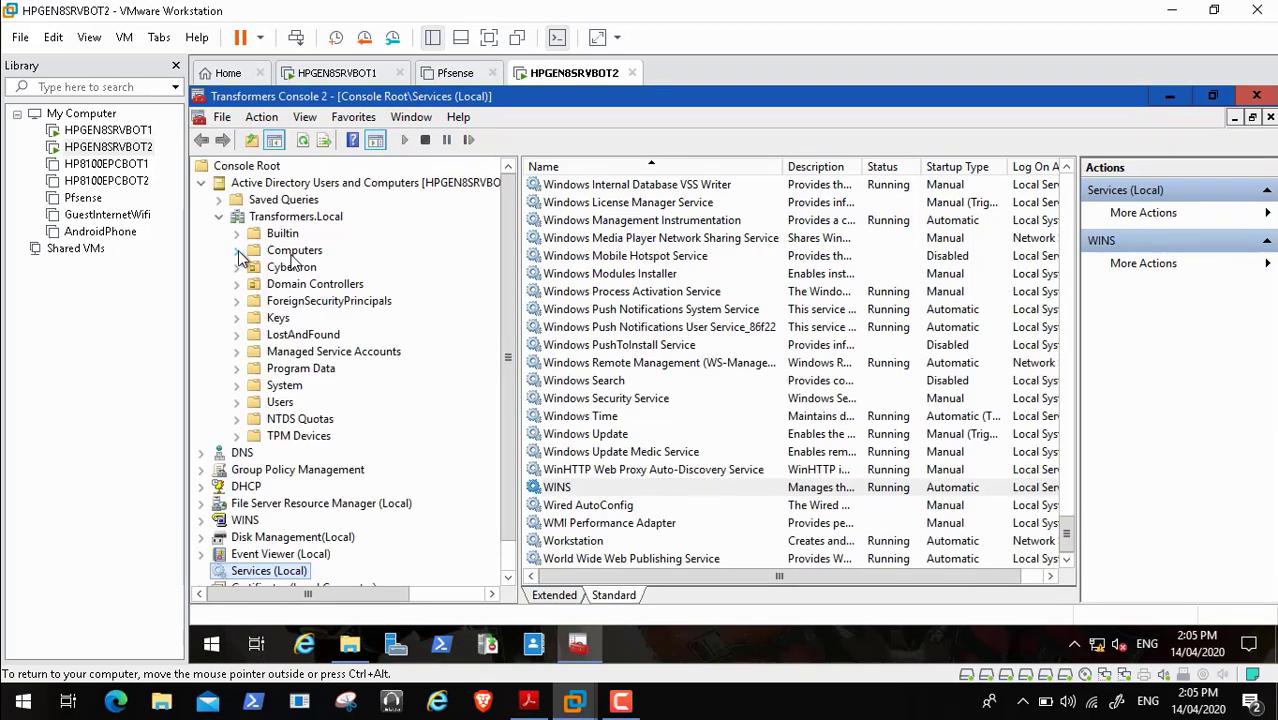
left_click(237, 268)
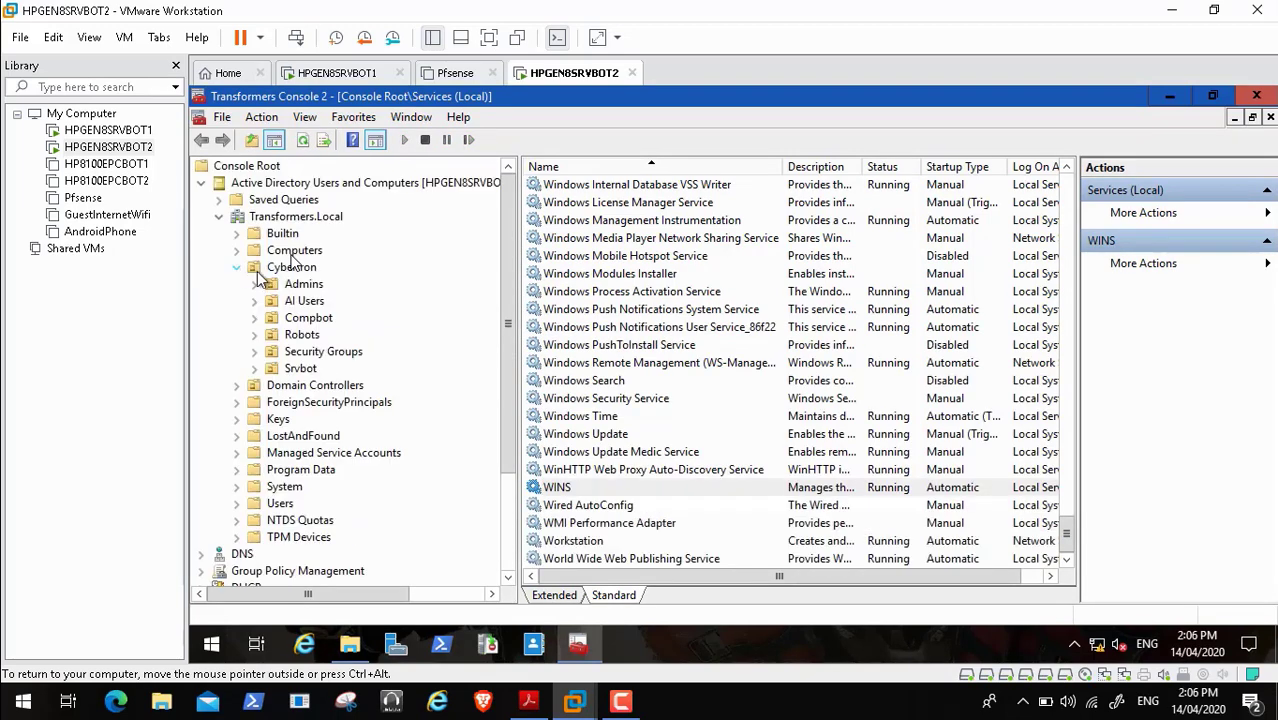
left_click(300, 286)
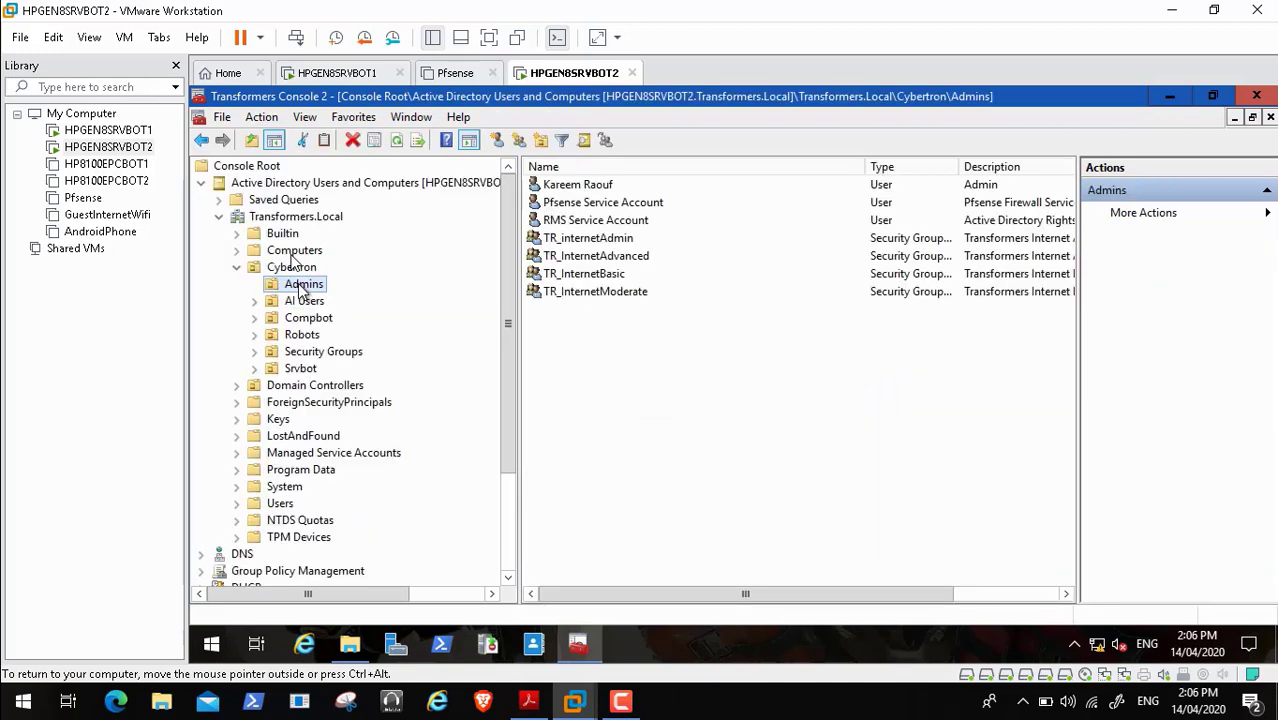
right_click(300, 287)
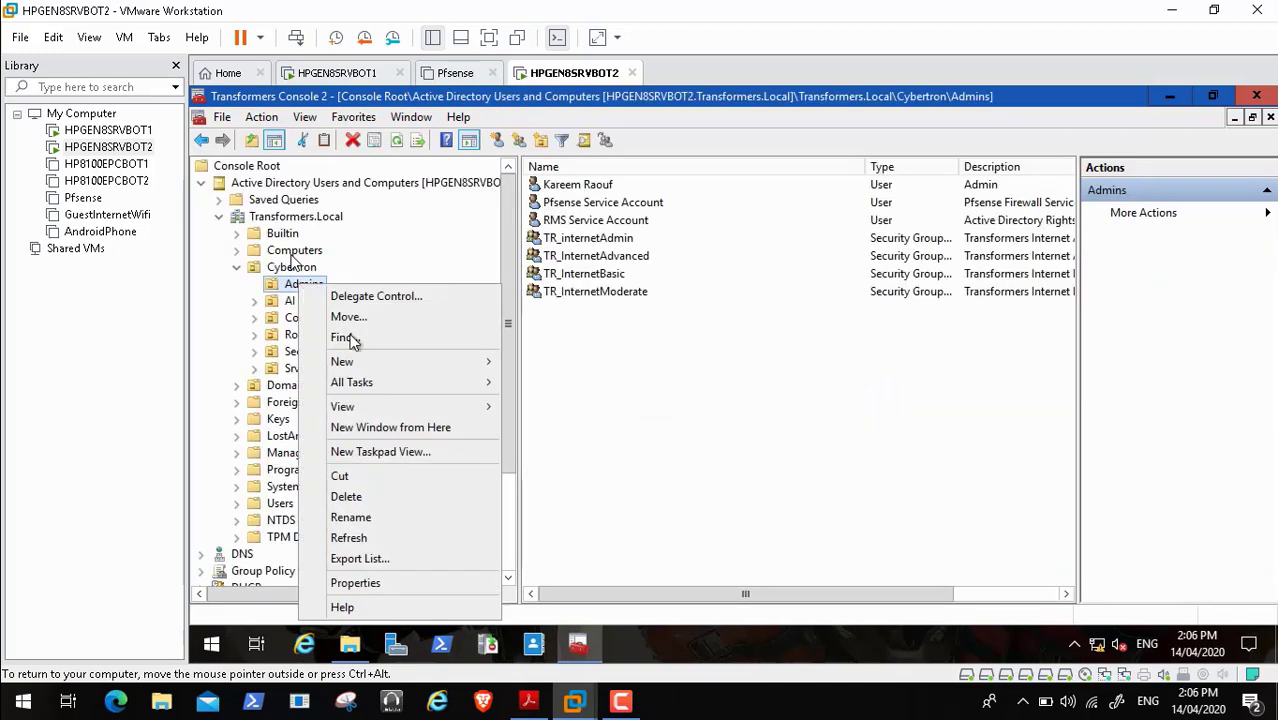
mouse_move(360, 371)
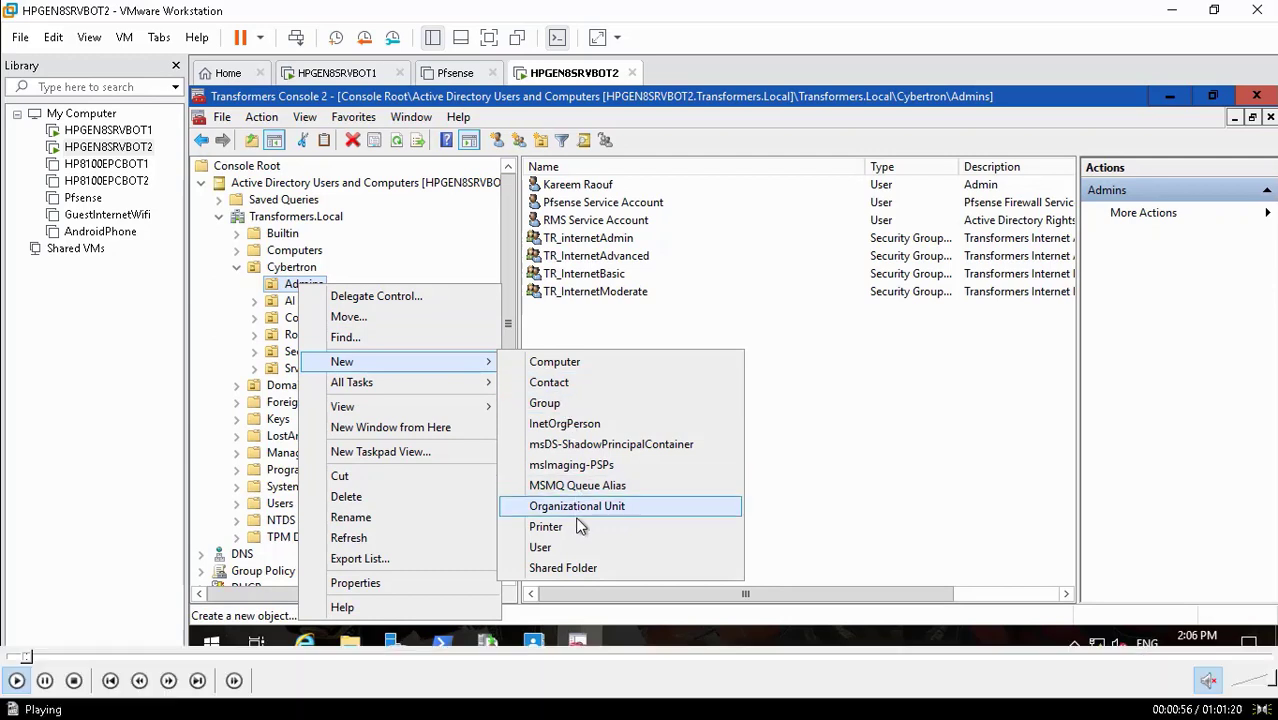
- Choose New > User in Cybertron\Admins to open the New Object – User dialog
left_click(583, 549)
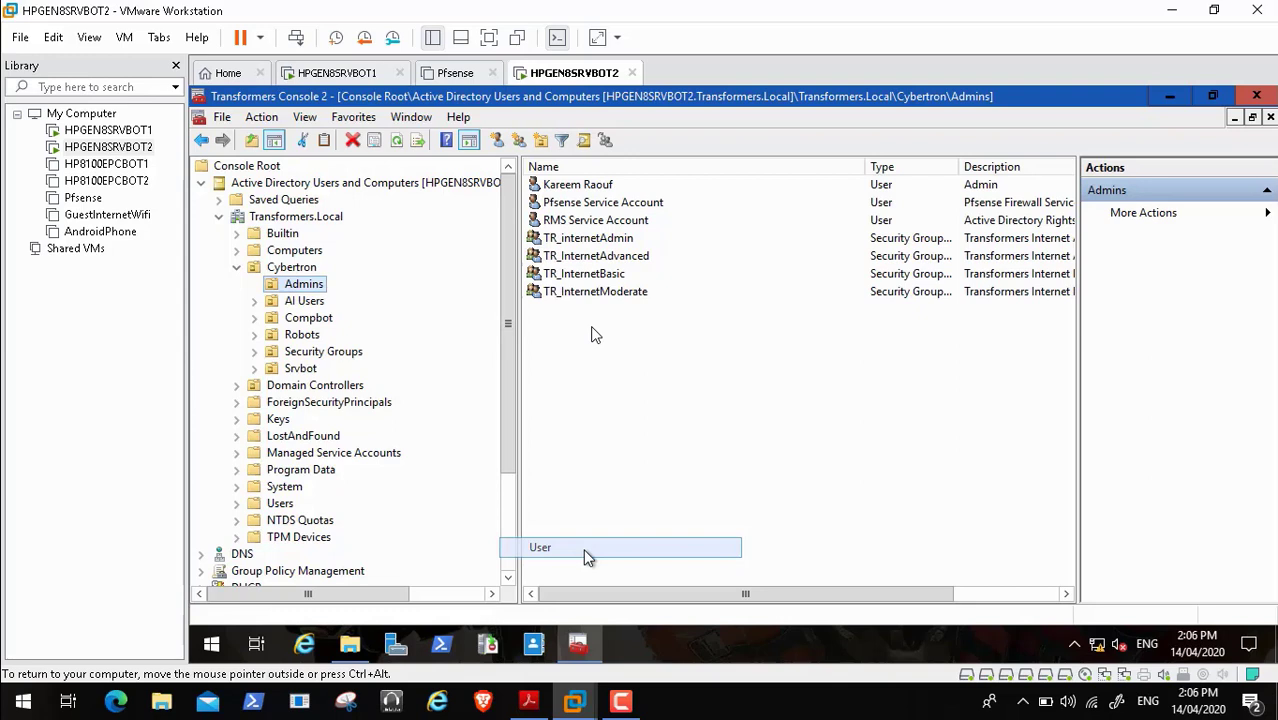
mouse_move(185, 662)
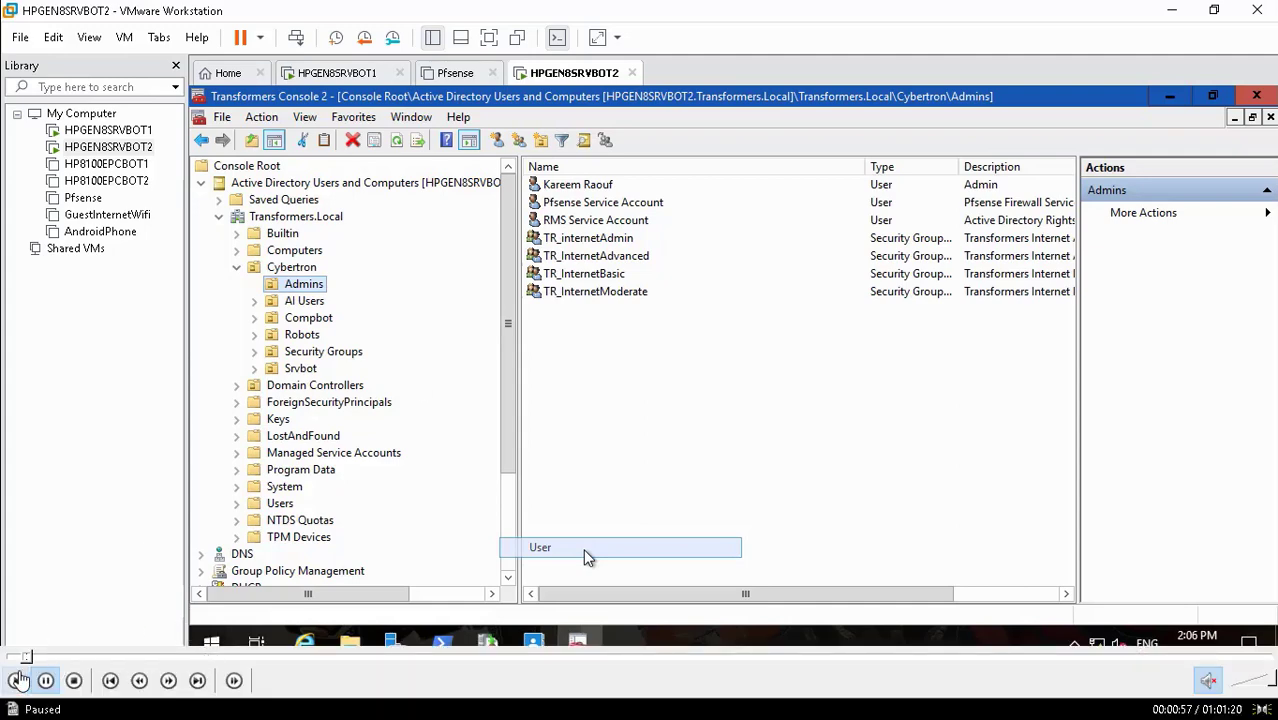
left_click(18, 680)
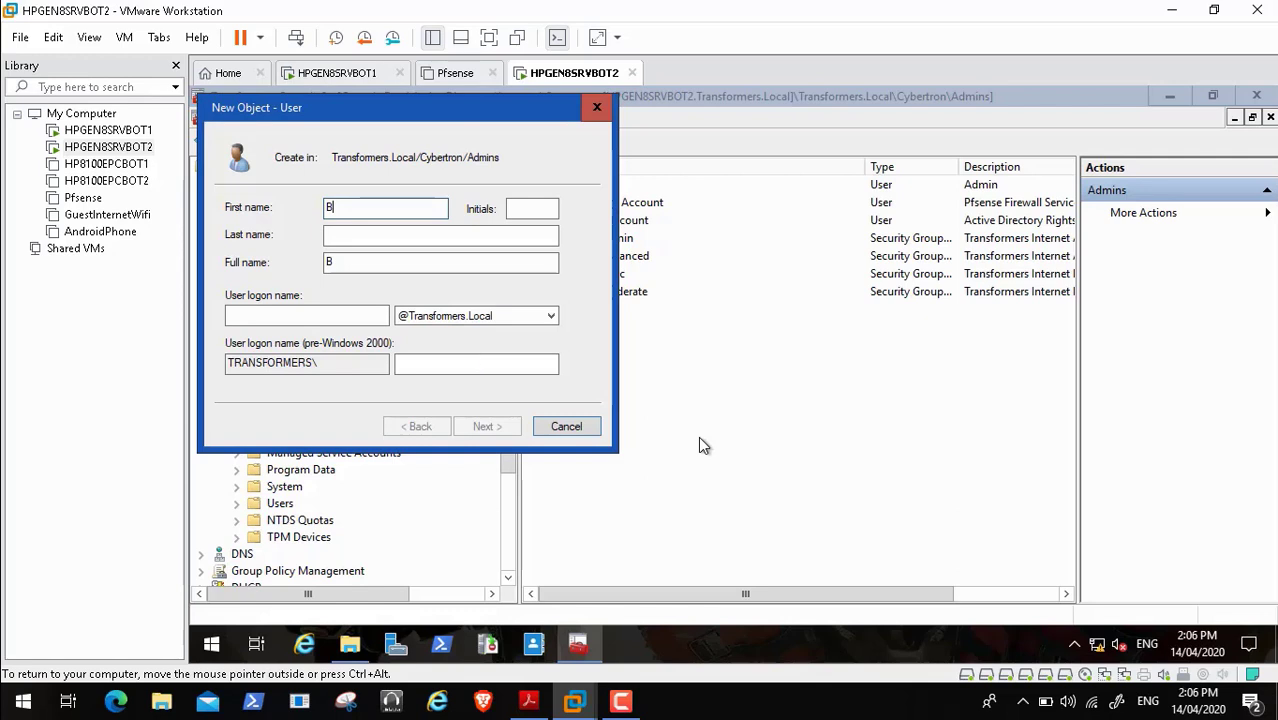
- Enter first name Backup, last name Service Account and a short logon name, then continue
mouse_move(4, 712)
type("ackup")
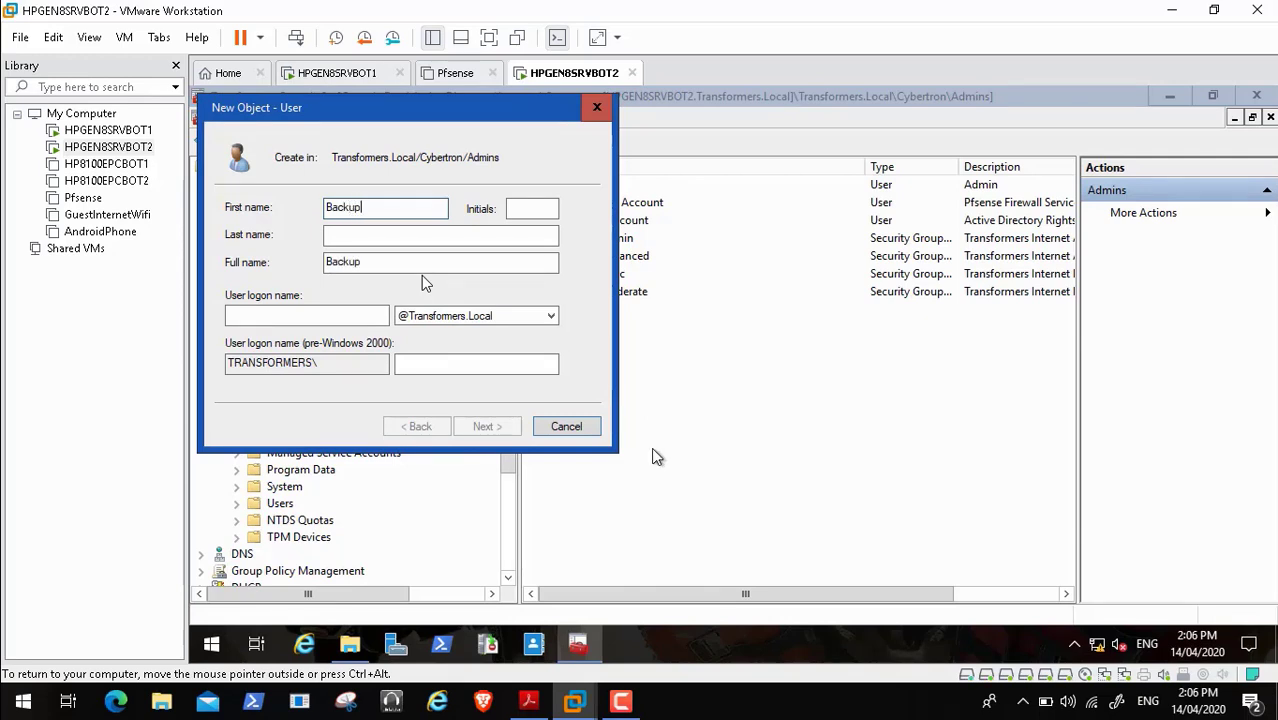
left_click(370, 236)
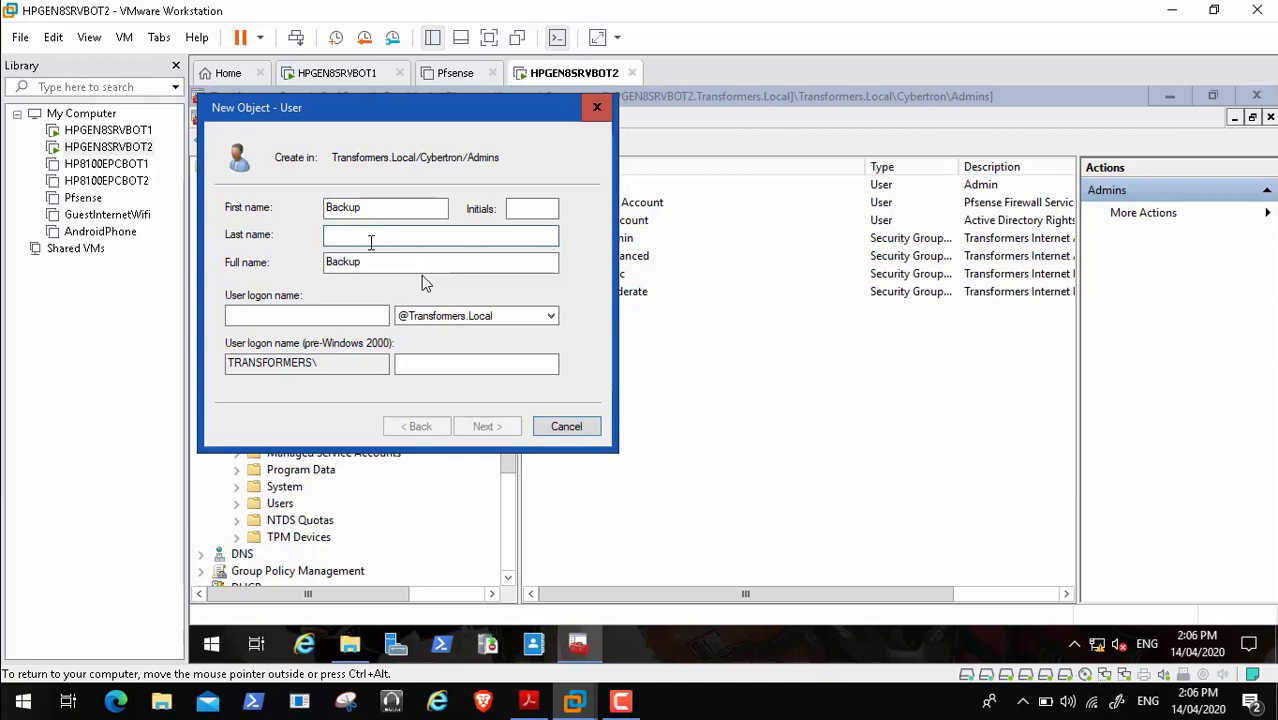
type("Service Account")
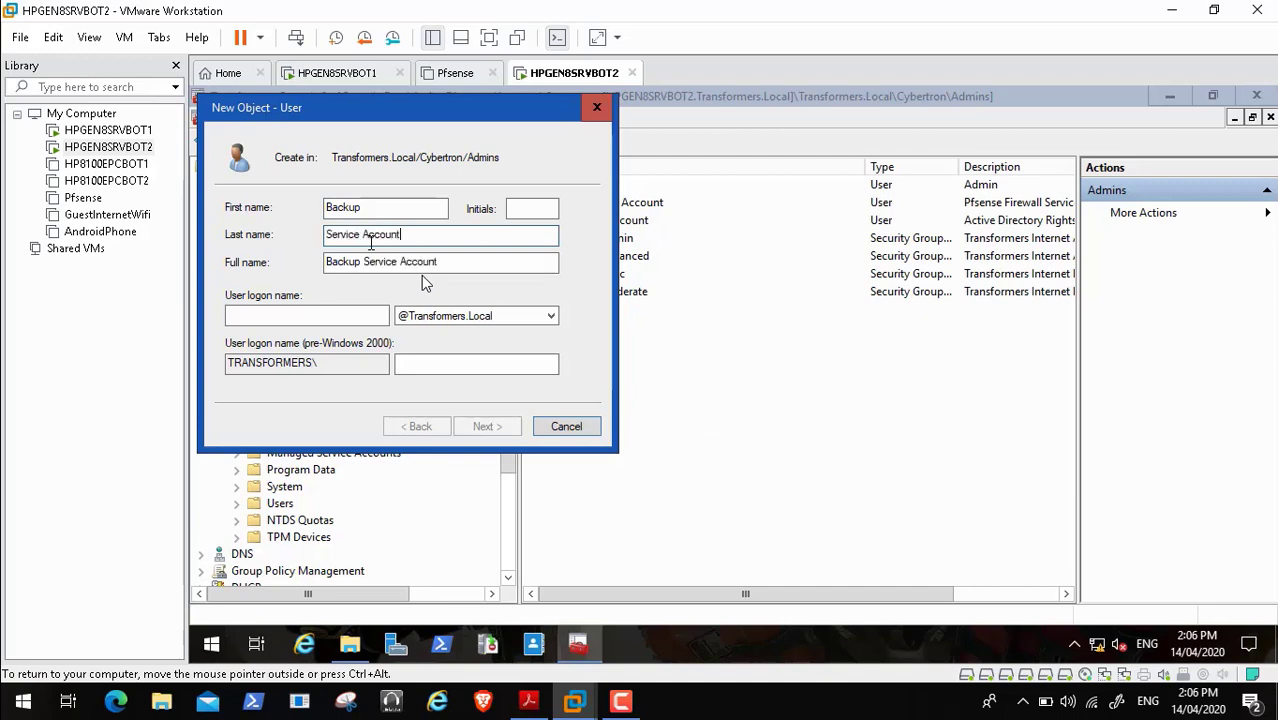
left_click(299, 309)
left_click(344, 313)
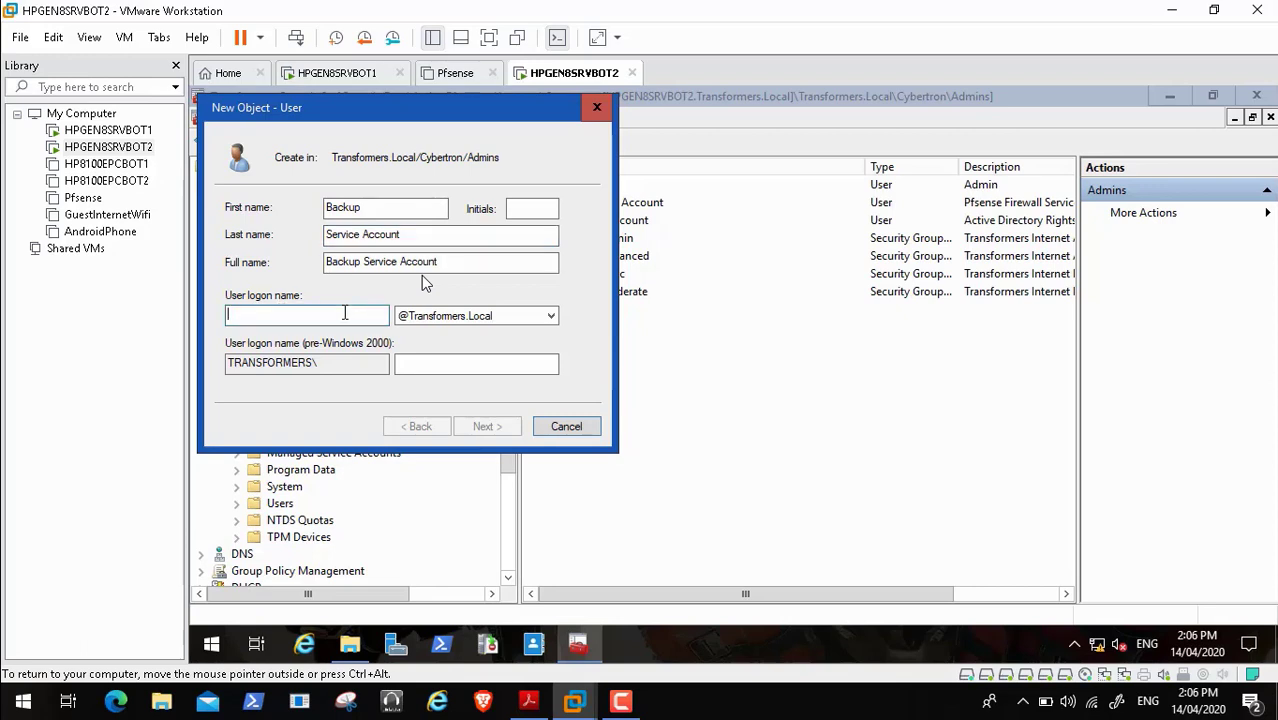
type("back")
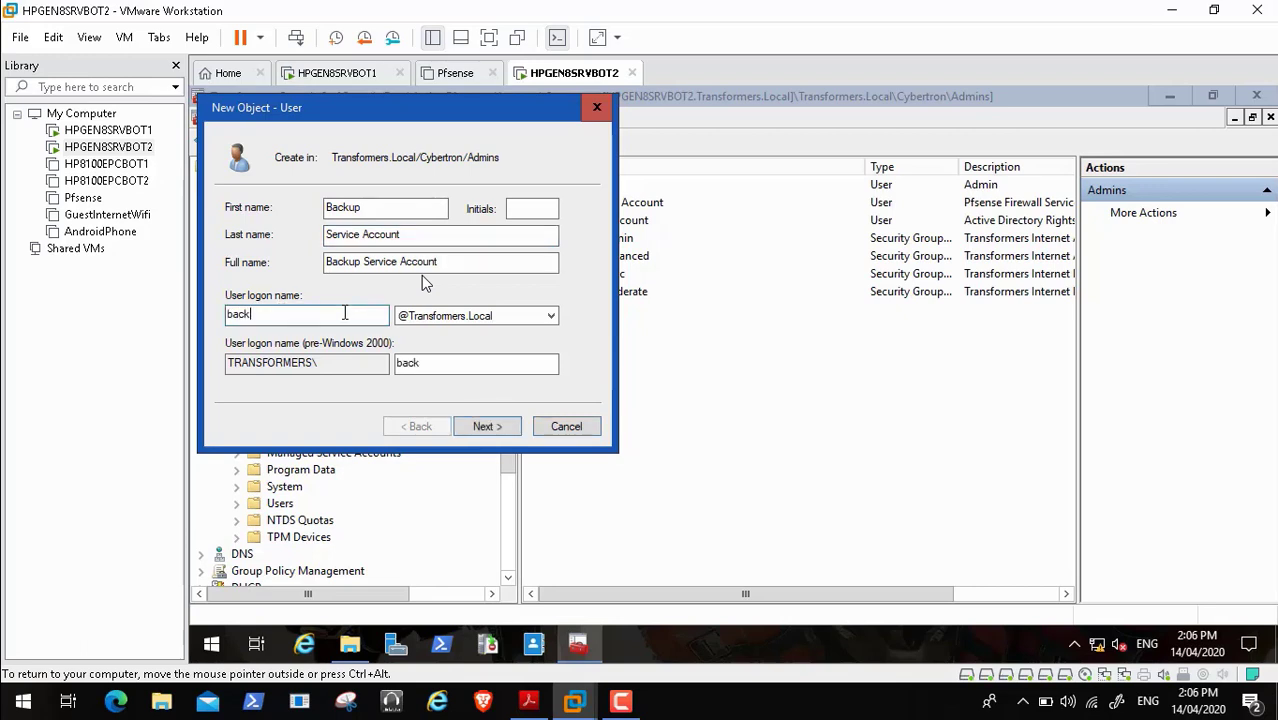
type("bot")
key("BackSpace")
key("BackSpace")
left_click(279, 312)
left_click_drag(266, 316, 192, 318)
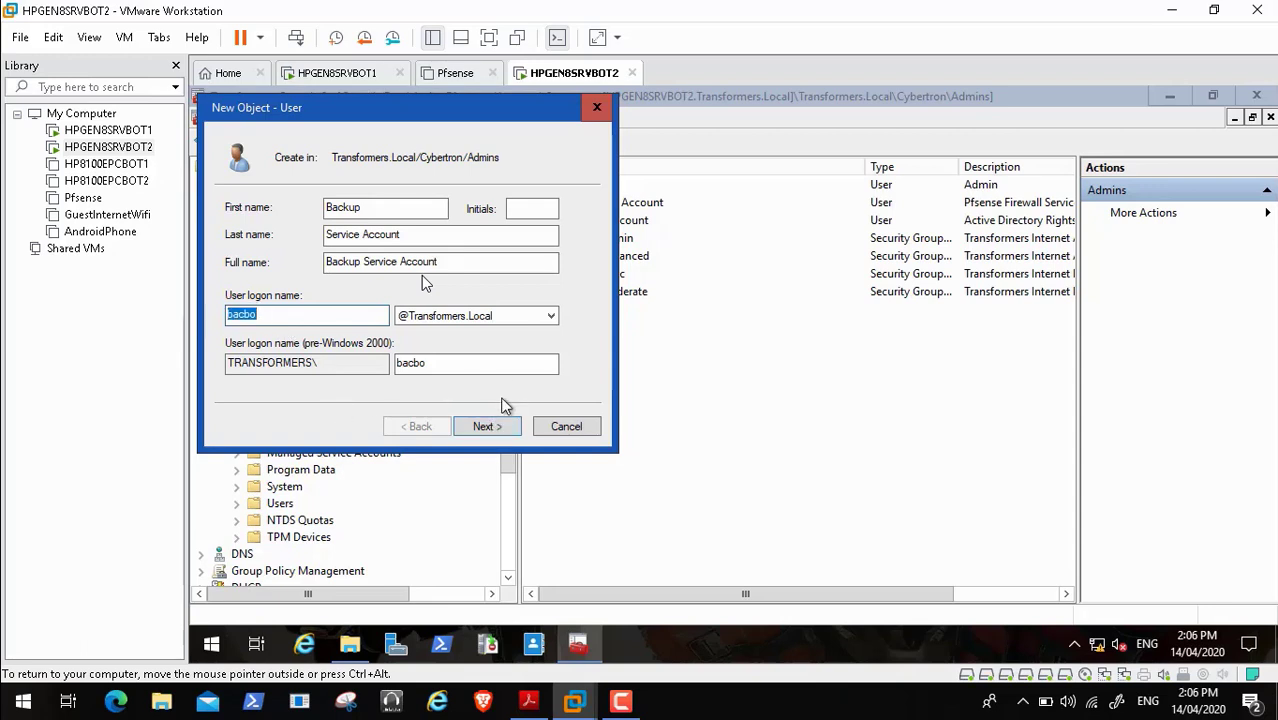
left_click(499, 428)
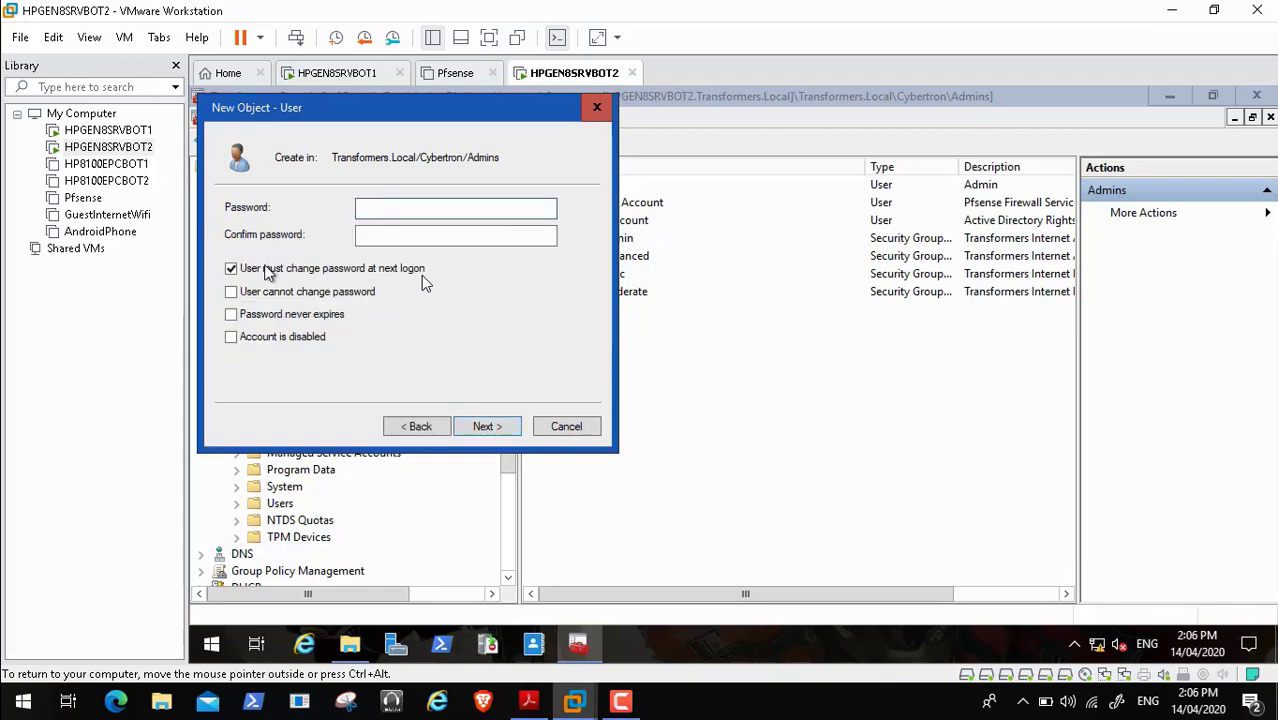
- Set a never-expiring password with no forced change at next logon, and create the user
left_click(246, 270)
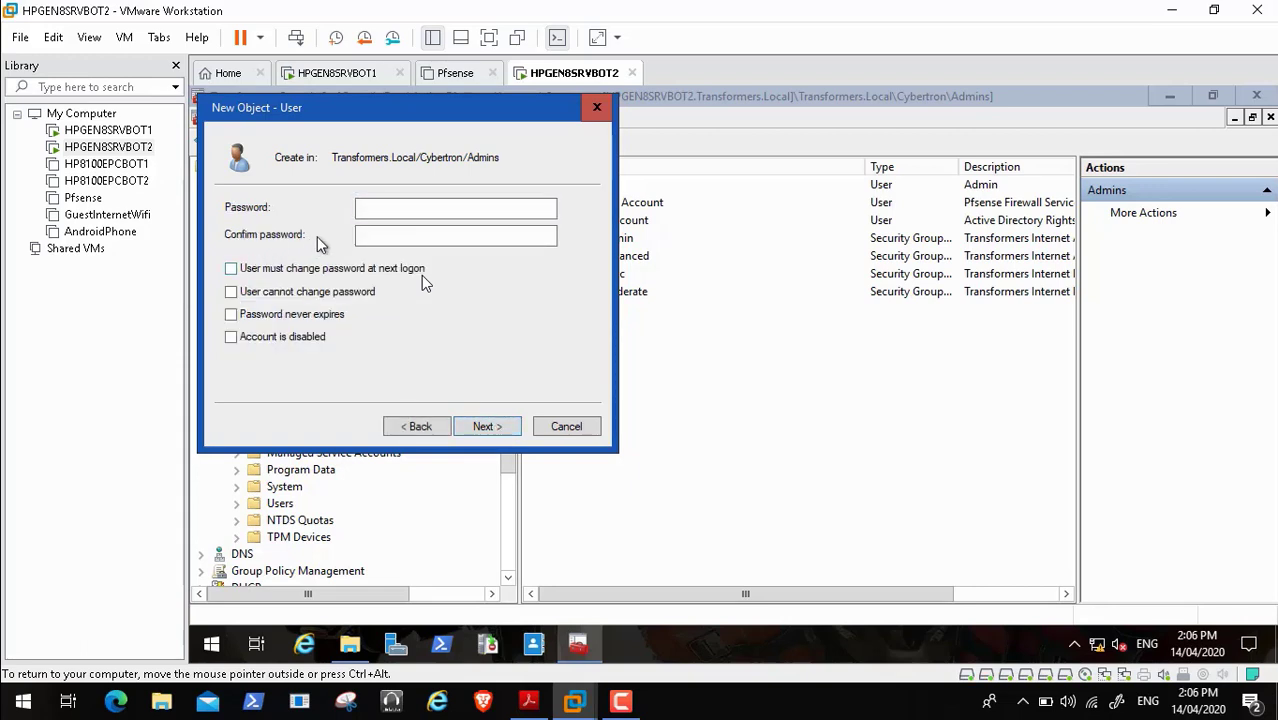
left_click(372, 205)
type("••••••••")
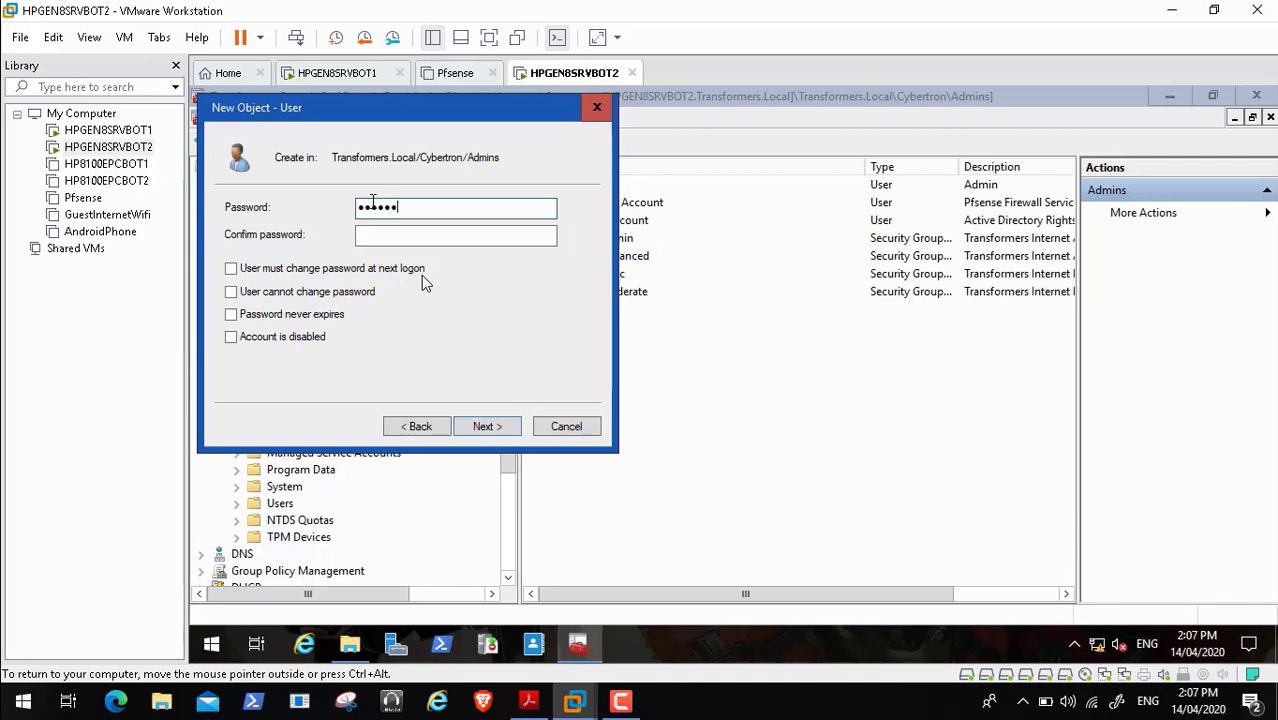
type("••")
key("Tab")
type("•••••")
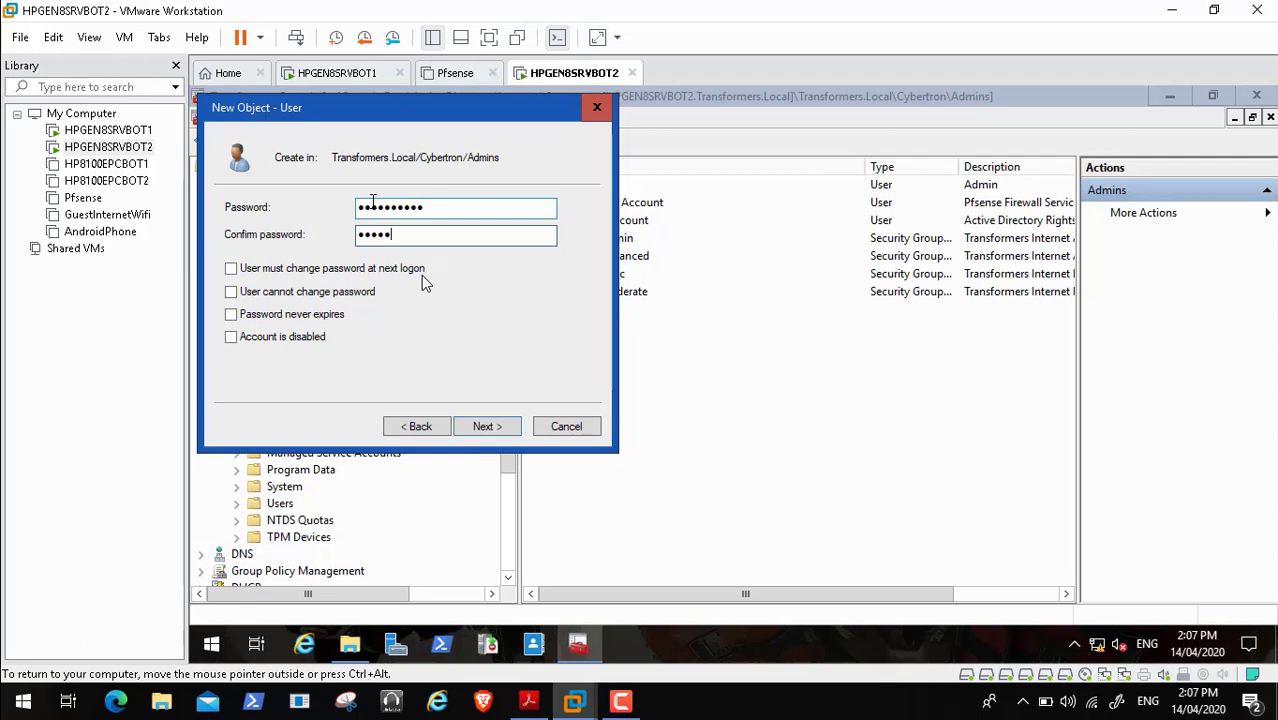
type("•••••")
left_click(232, 315)
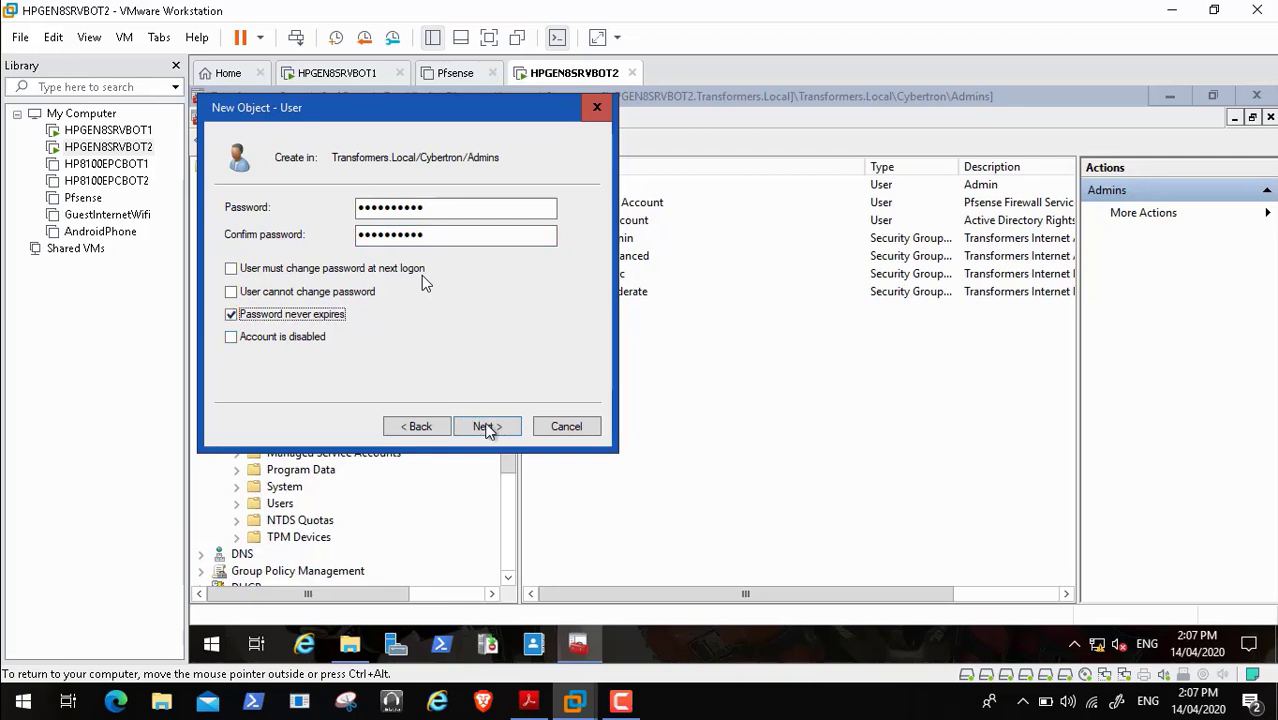
left_click(487, 428)
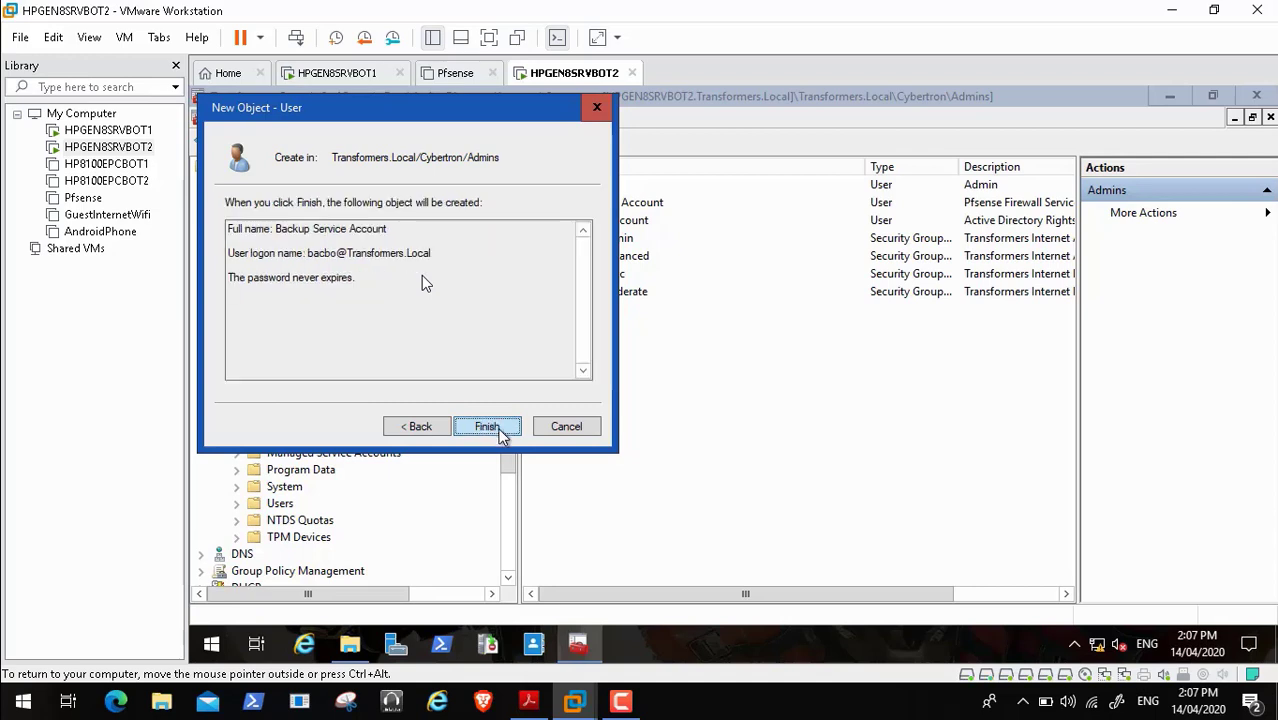
left_click(490, 427)
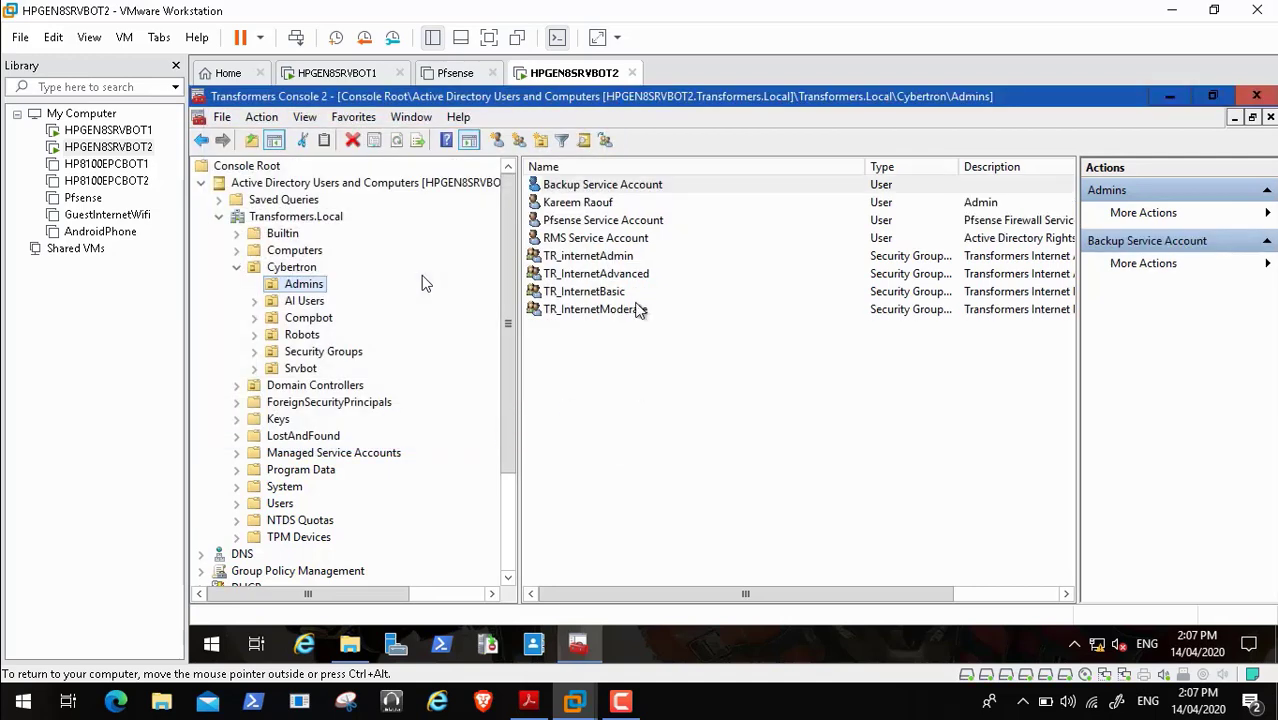
- Copy Backup Service Account's display name into its Description and apply it
double_click(611, 188)
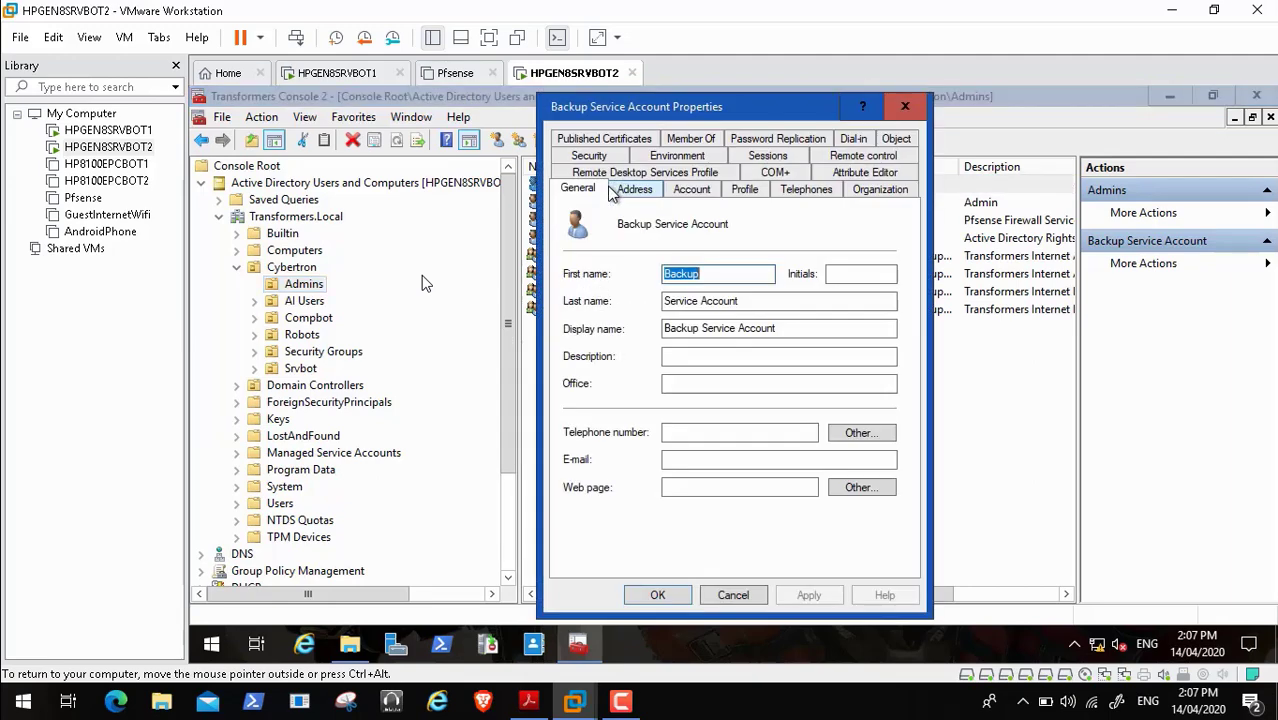
left_click_drag(800, 331, 632, 322)
key("ctrl+c")
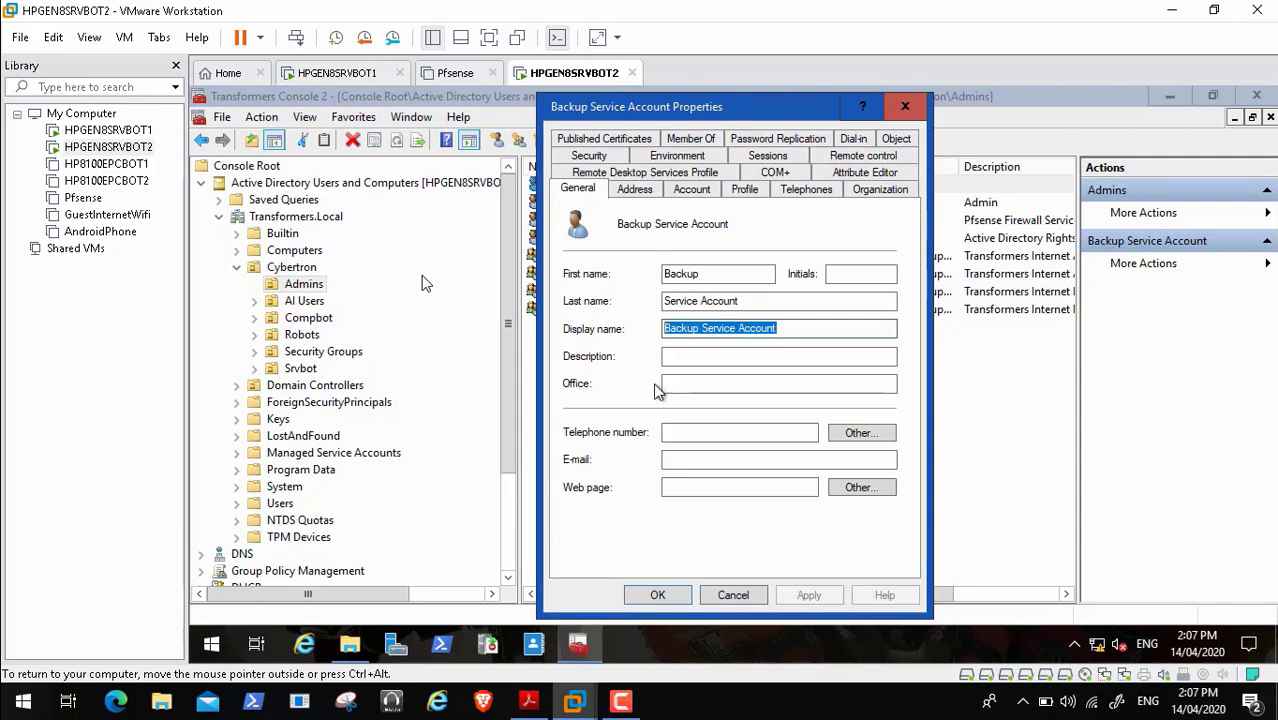
left_click(684, 355)
key("ctrl+v")
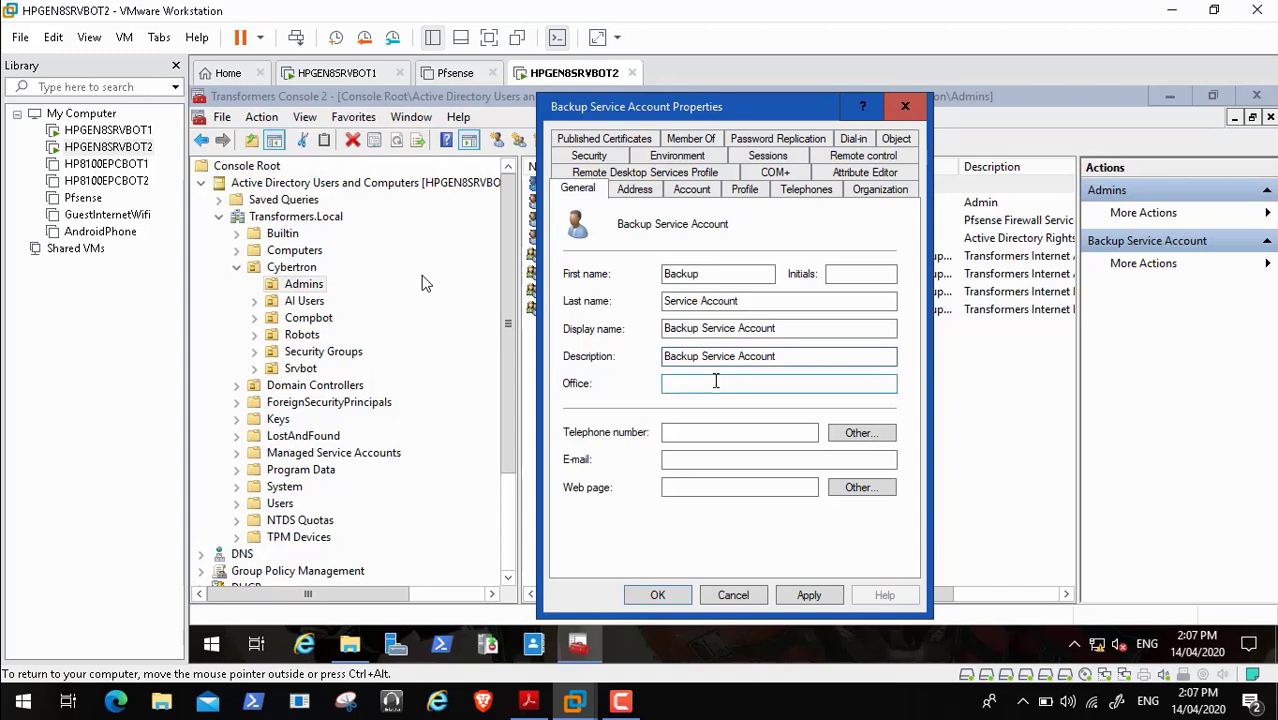
left_click(699, 386)
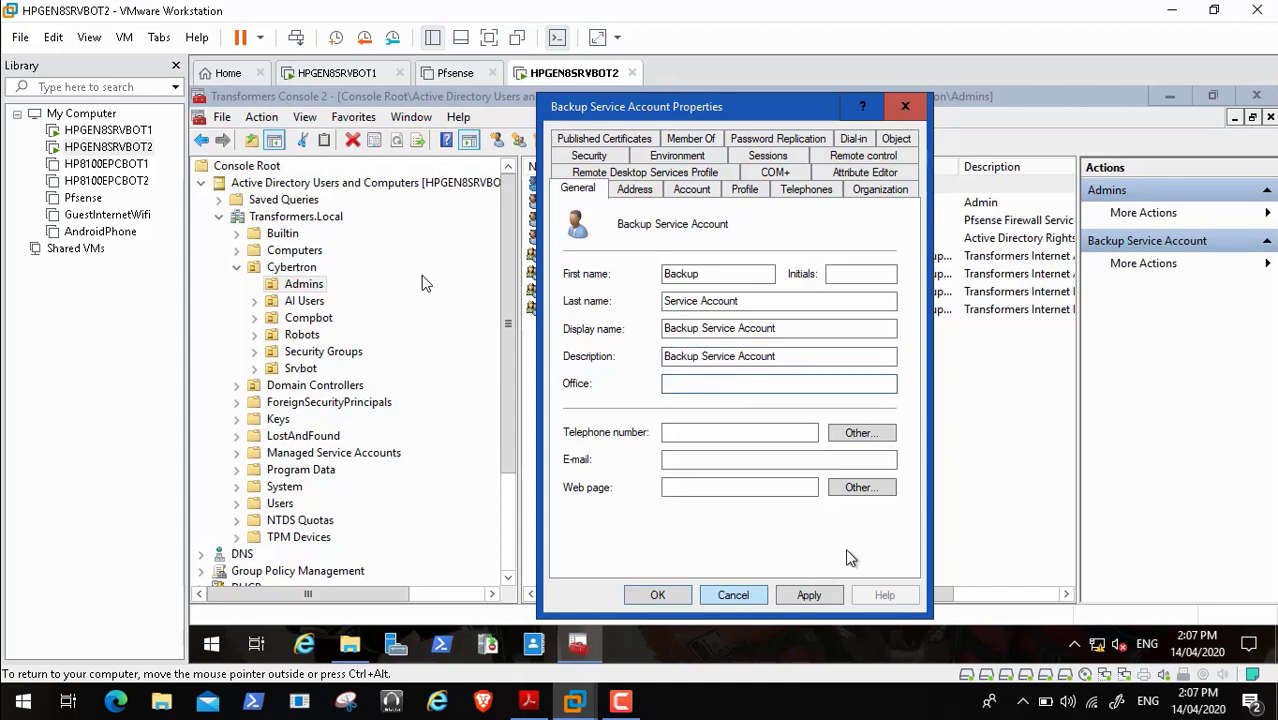
left_click(812, 596)
left_click(657, 595)
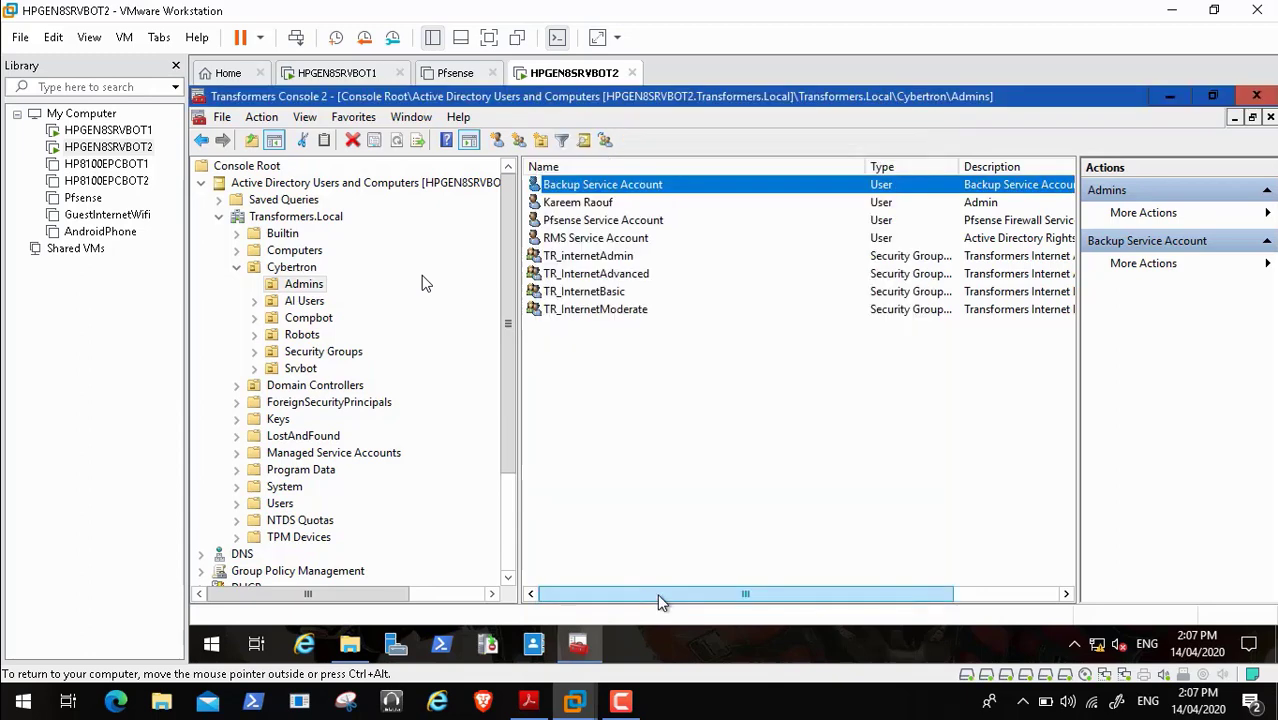
- Compare with Pfsense Service Account, then append 'For Taking Backup' to the description
double_click(604, 228)
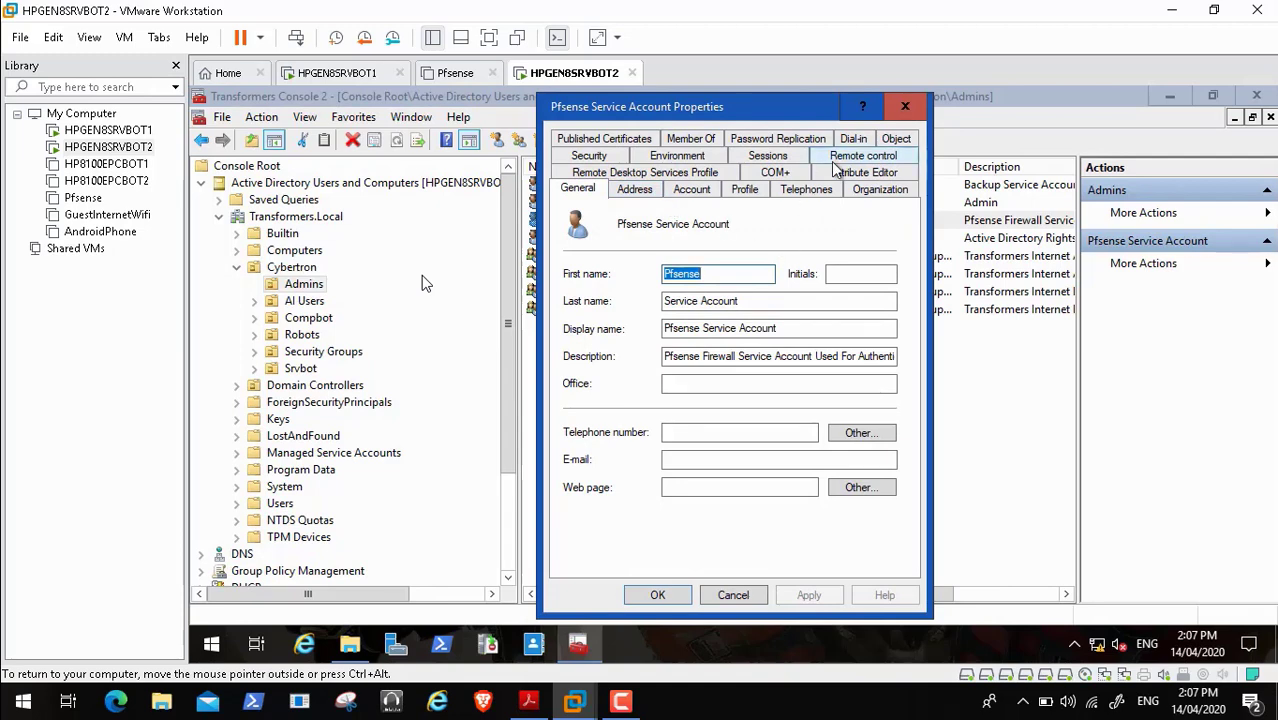
left_click(733, 595)
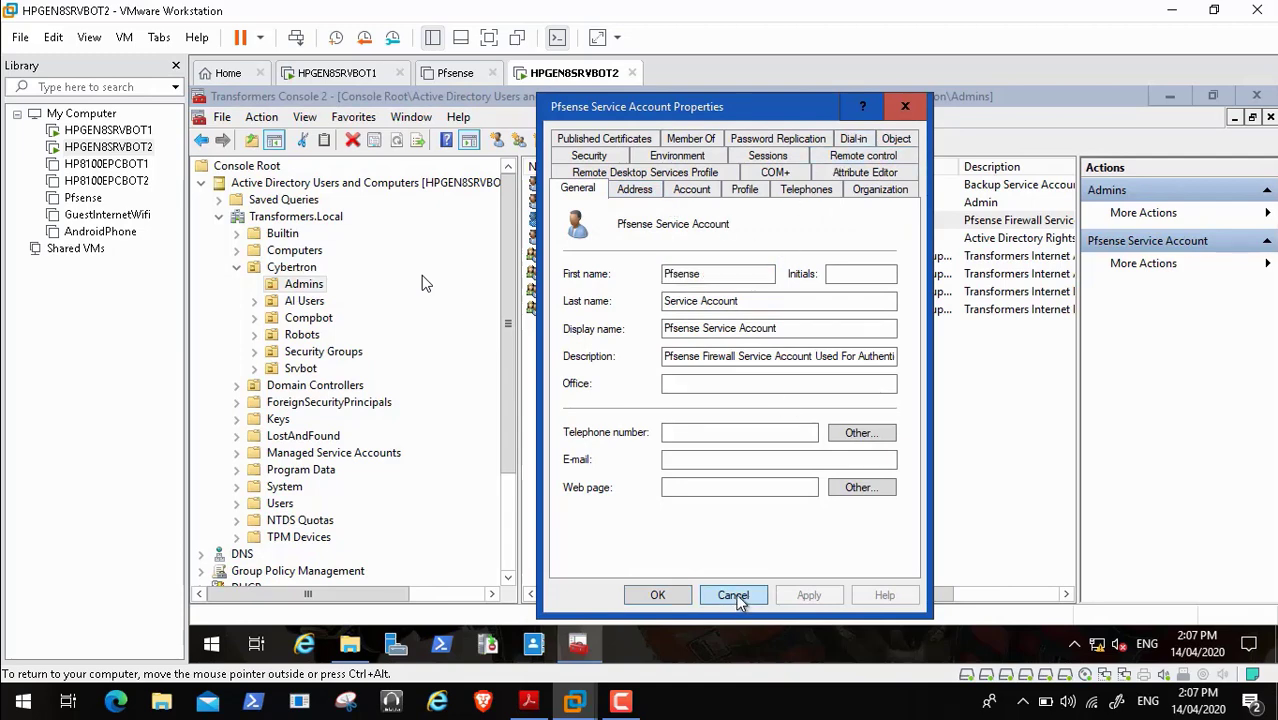
double_click(660, 190)
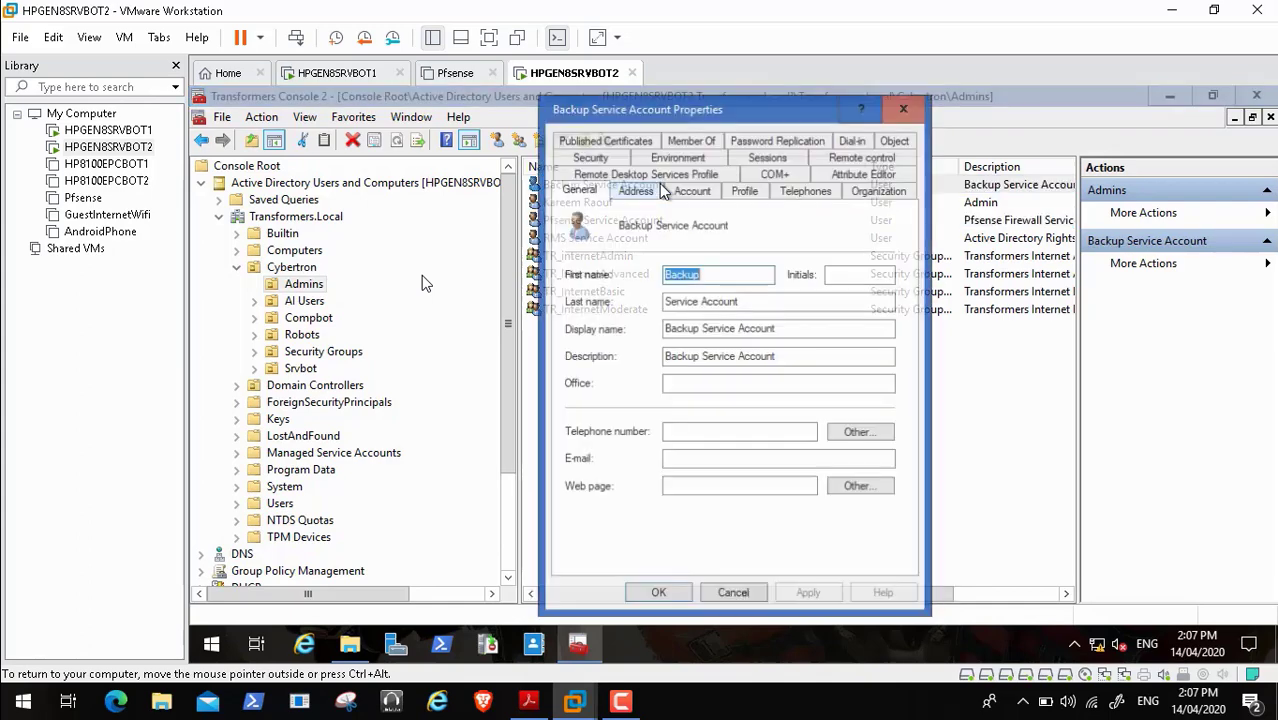
left_click(787, 358)
type("For")
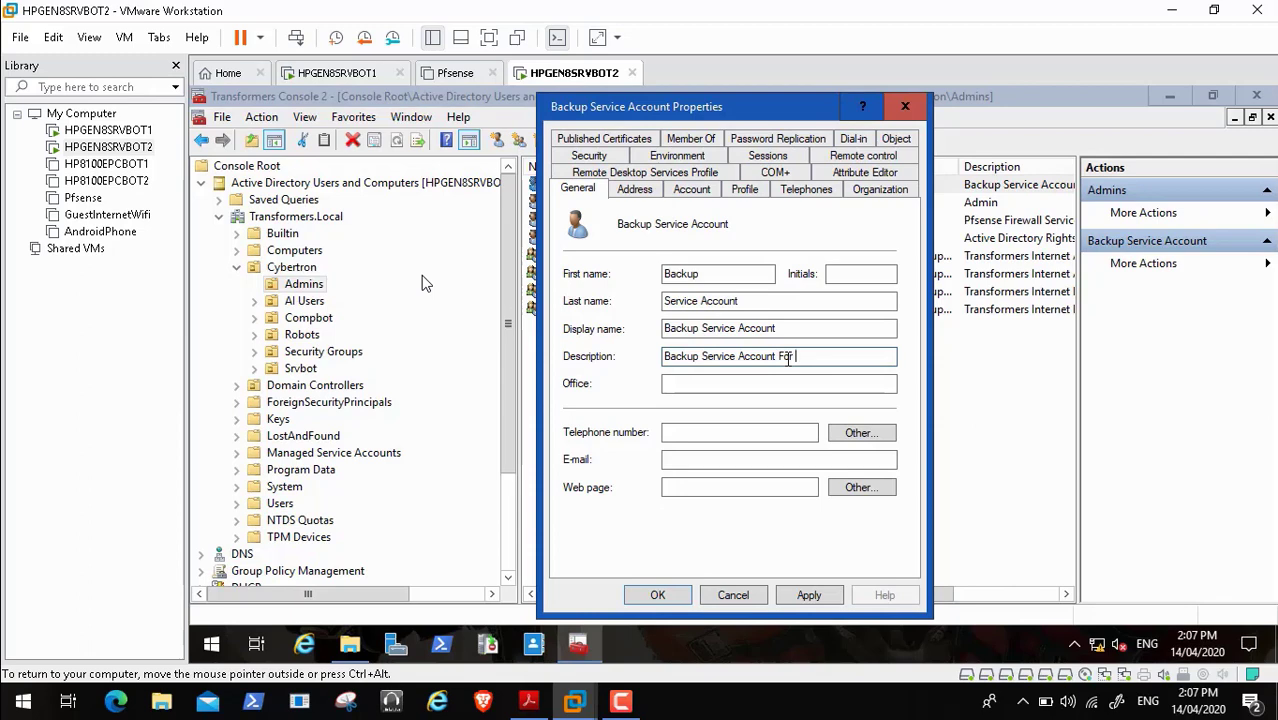
type(" Taking Backup")
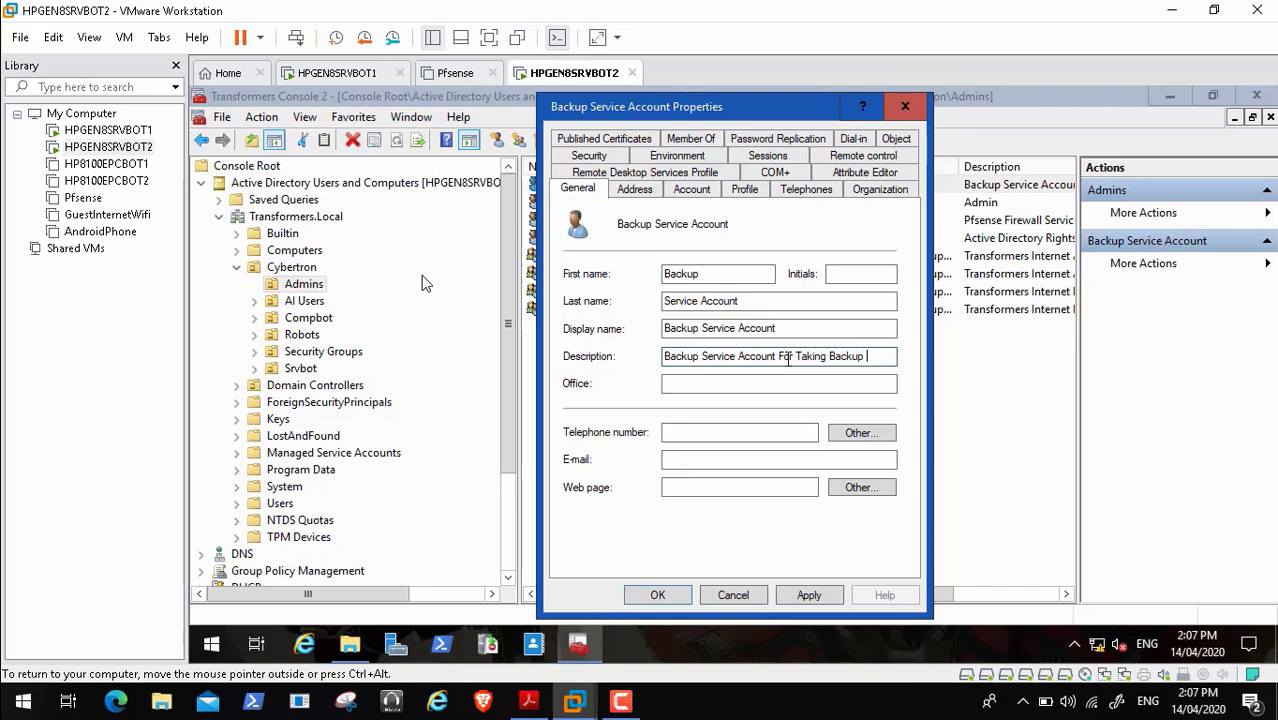
double_click(338, 318)
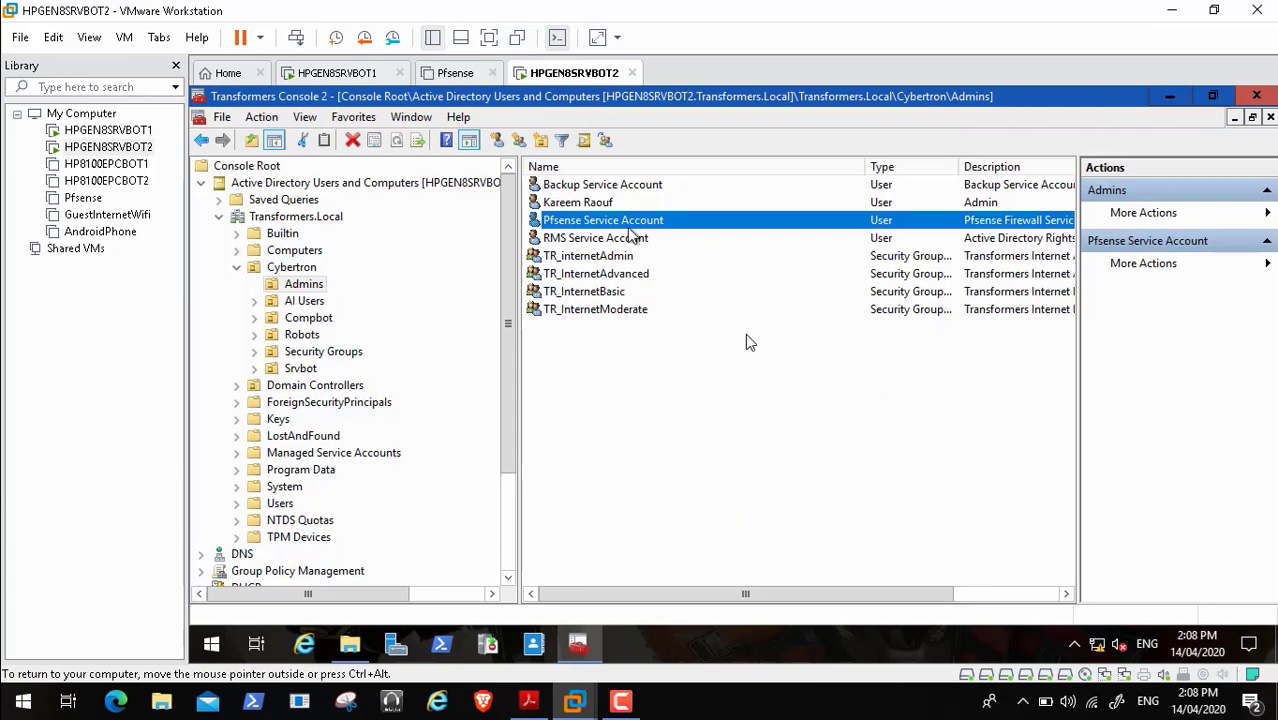
- Review the account's logon options on the Account tab, then minimise the admin console
left_click(613, 190)
double_click(613, 190)
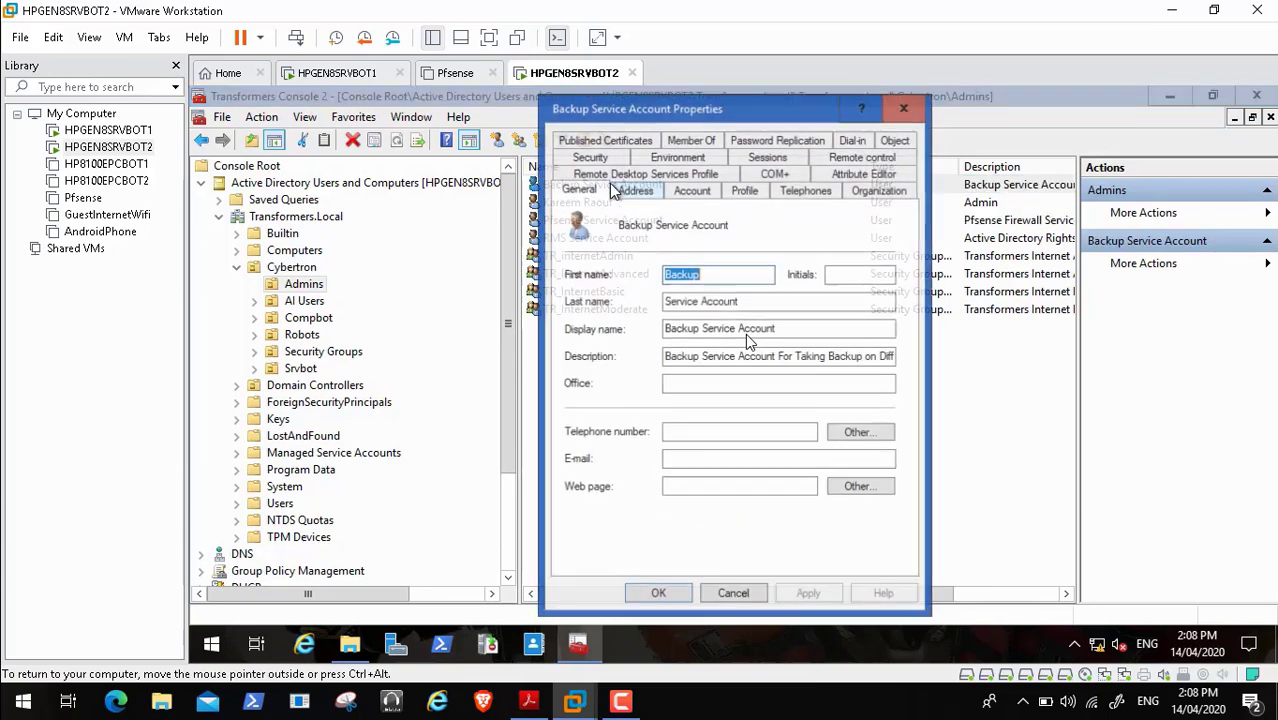
left_click(692, 189)
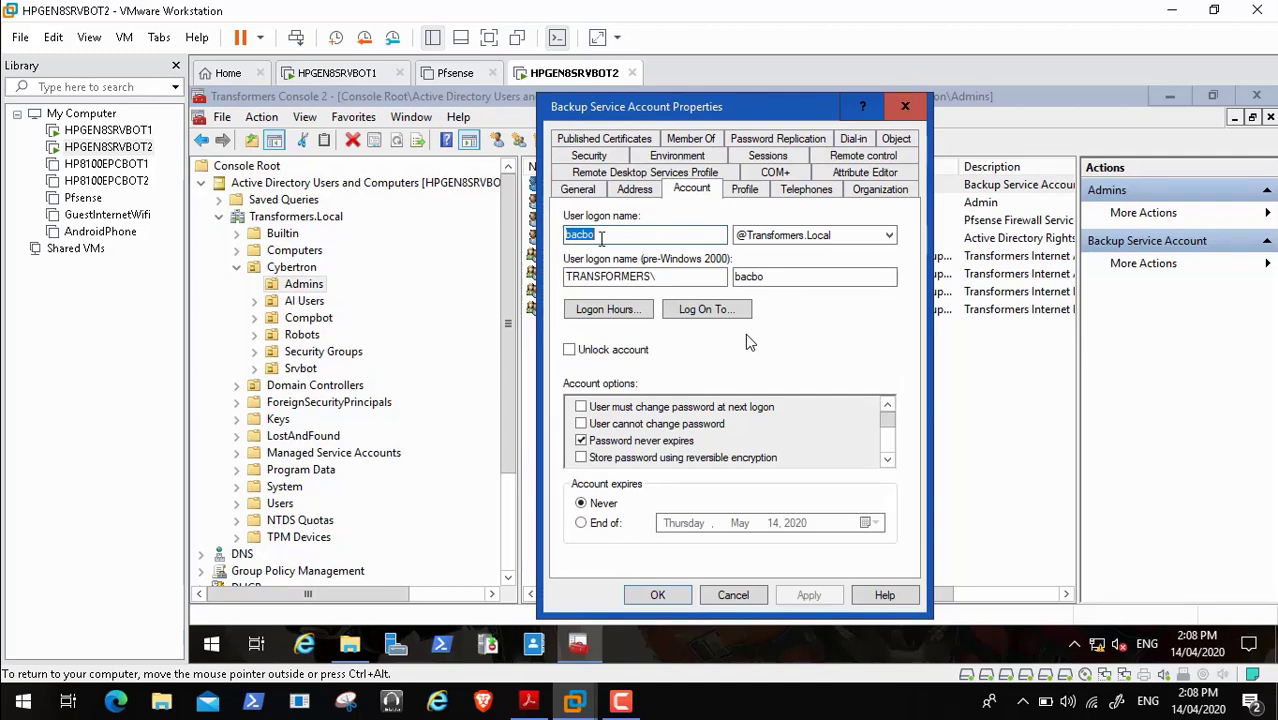
left_click(742, 595)
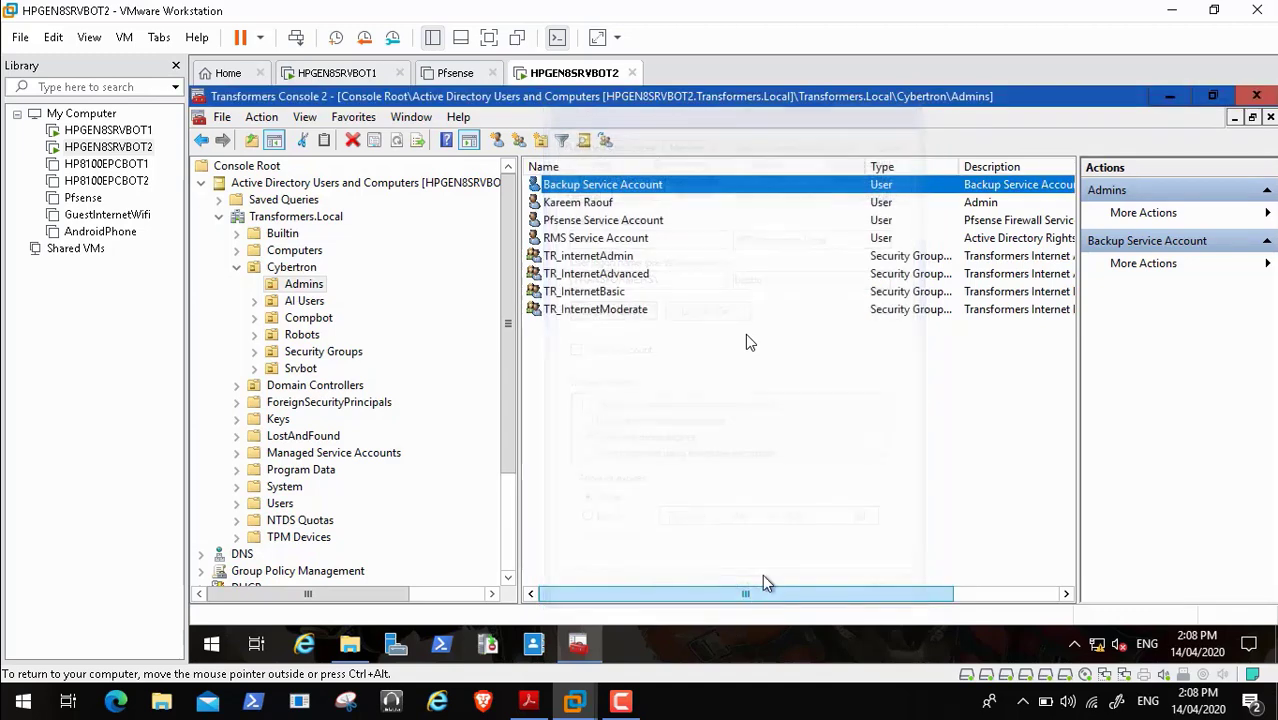
left_click(1168, 98)
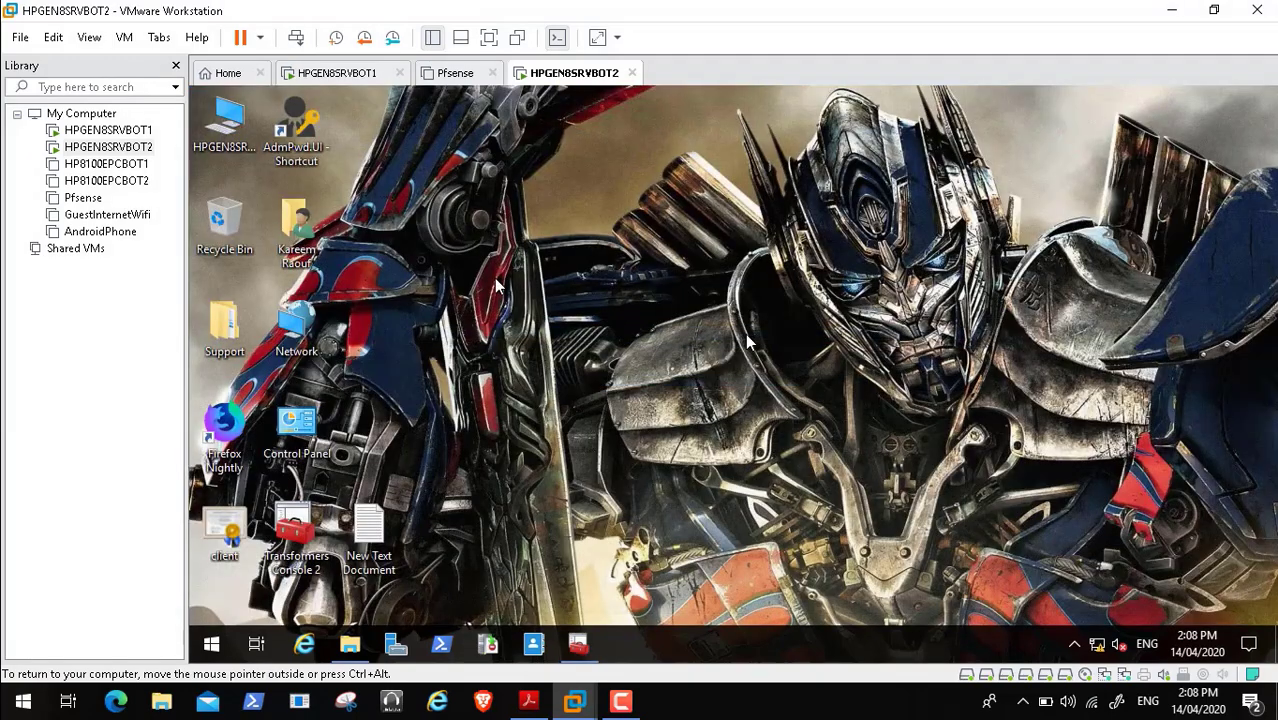
- Mount the BE-DVD-1188.2718 disc image from D:\Backup_Exec as a DVD drive
double_click(228, 122)
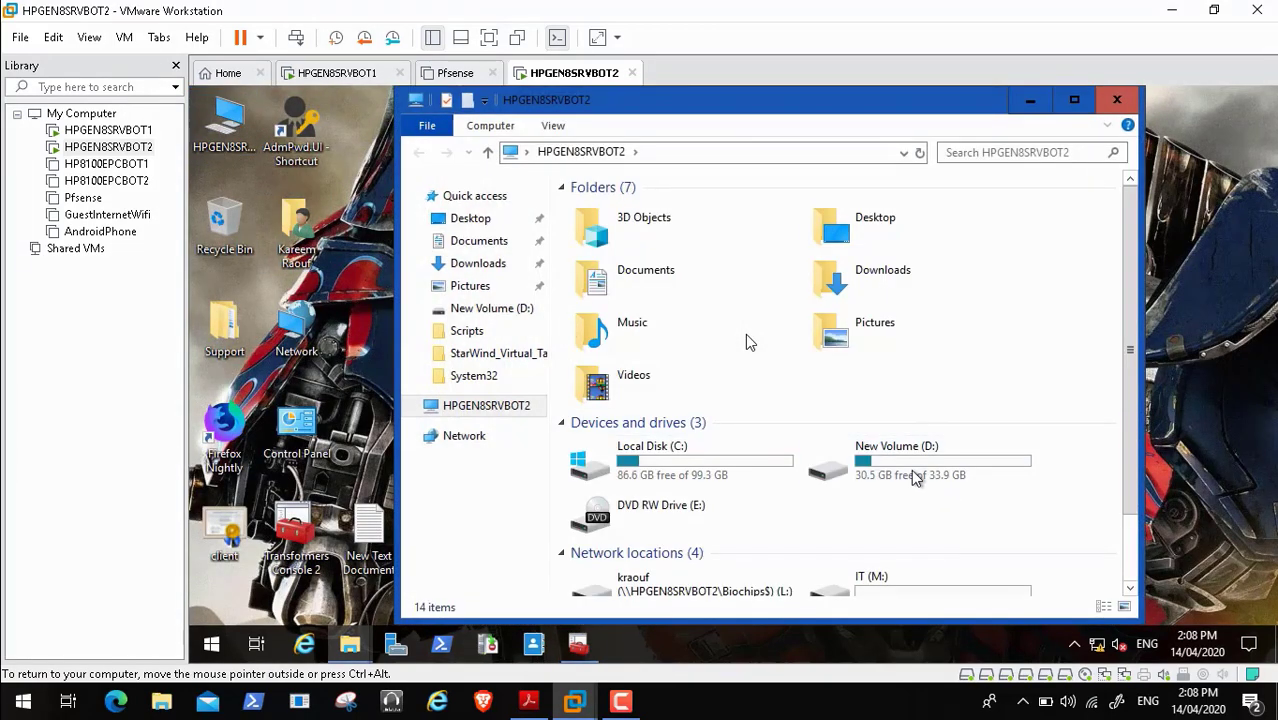
left_click(915, 478)
double_click(915, 478)
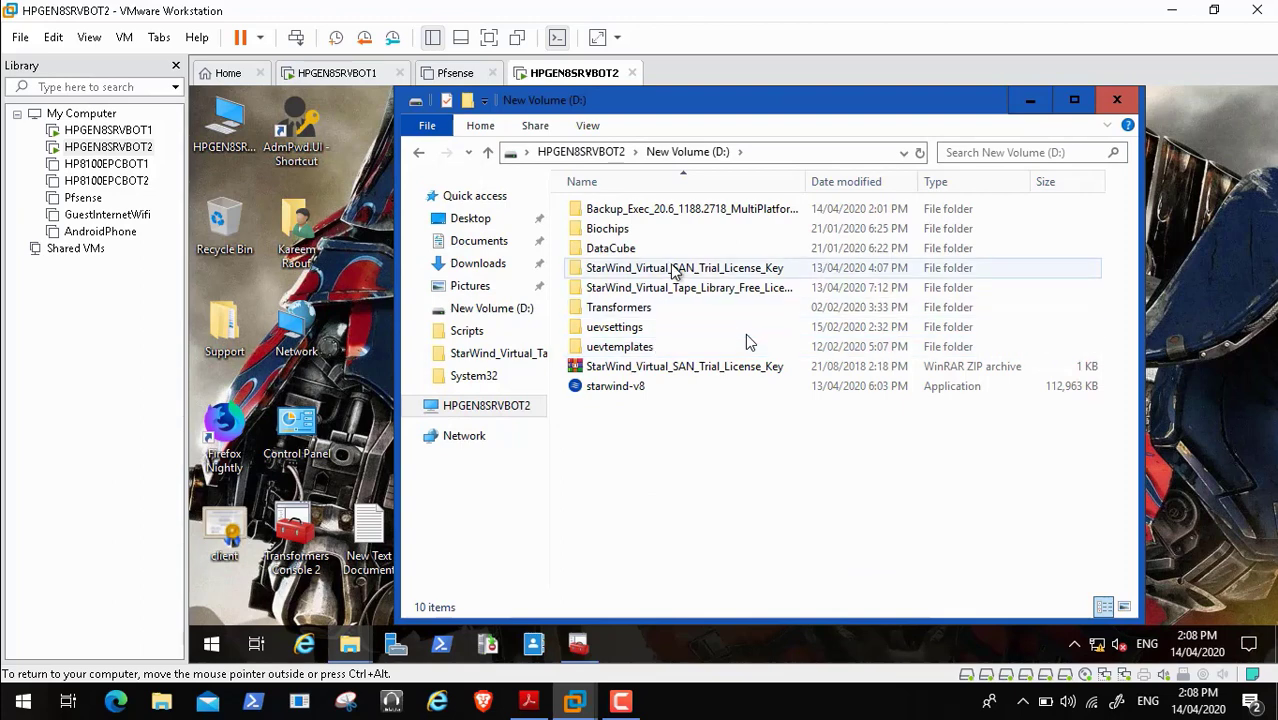
double_click(697, 215)
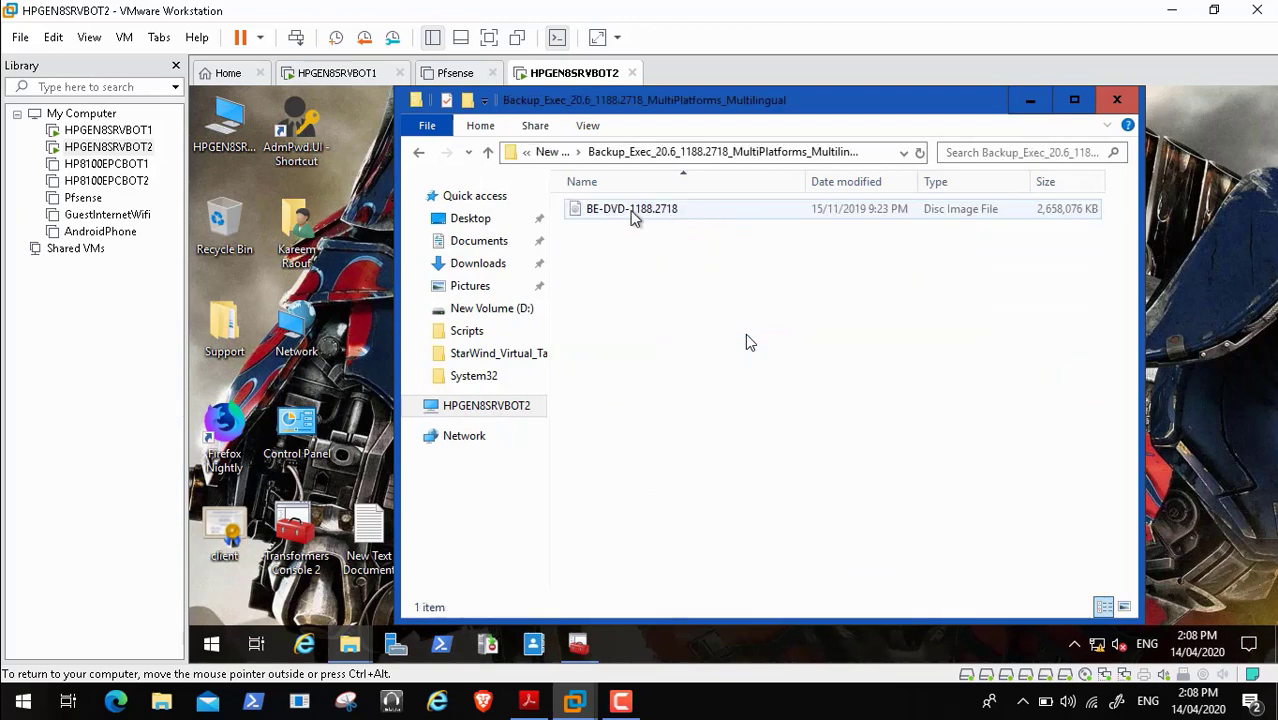
left_click(633, 213)
right_click(632, 215)
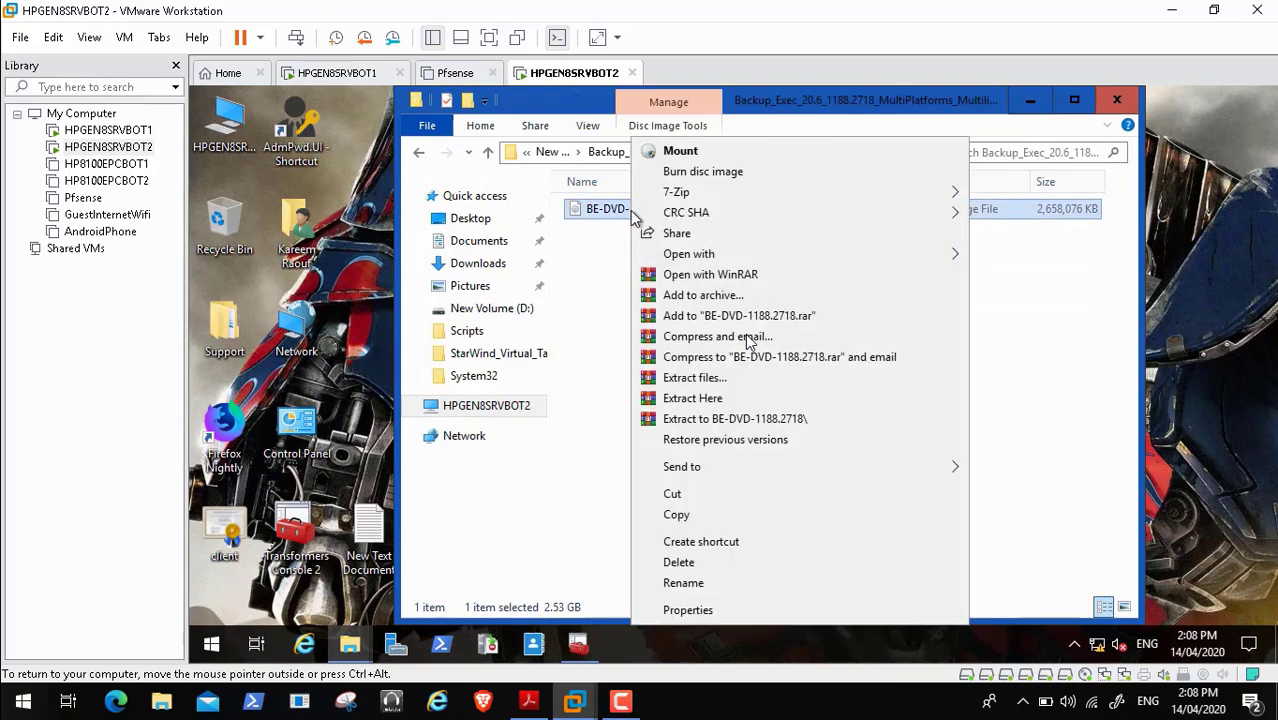
left_click(733, 150)
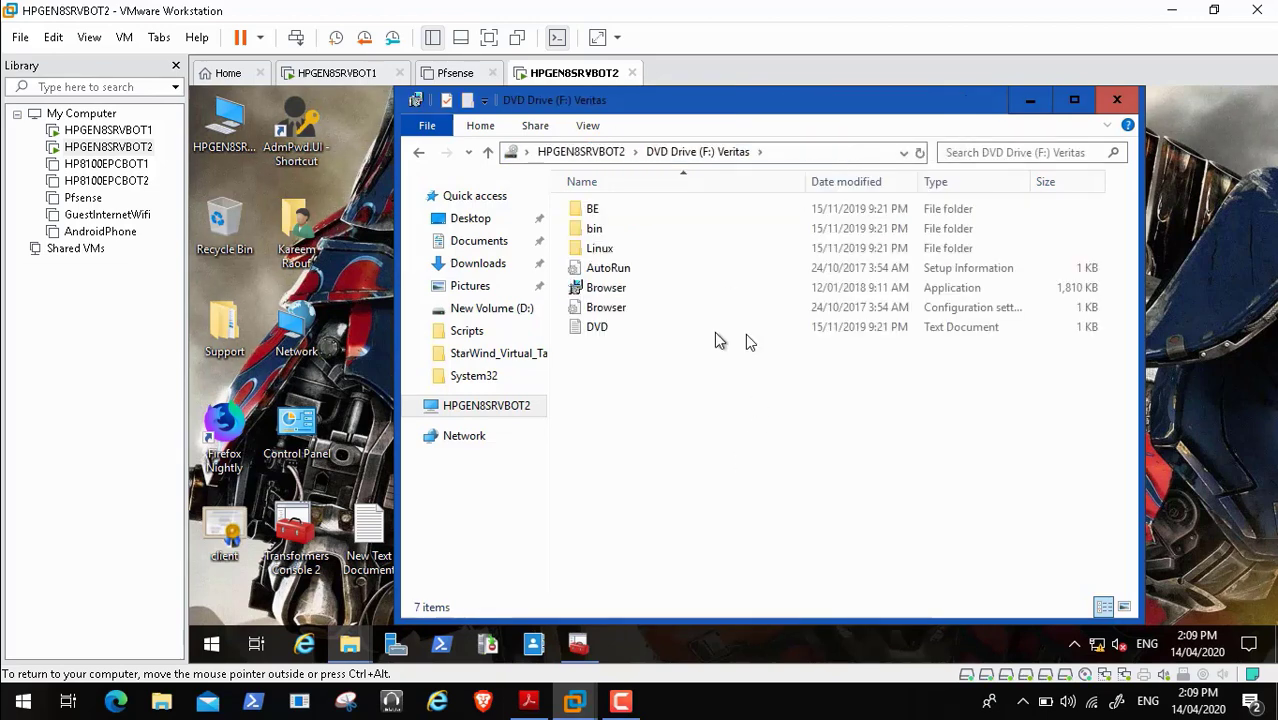
- Launch the Backup Exec DVD Browser in English and close File Explorer
left_click(624, 289)
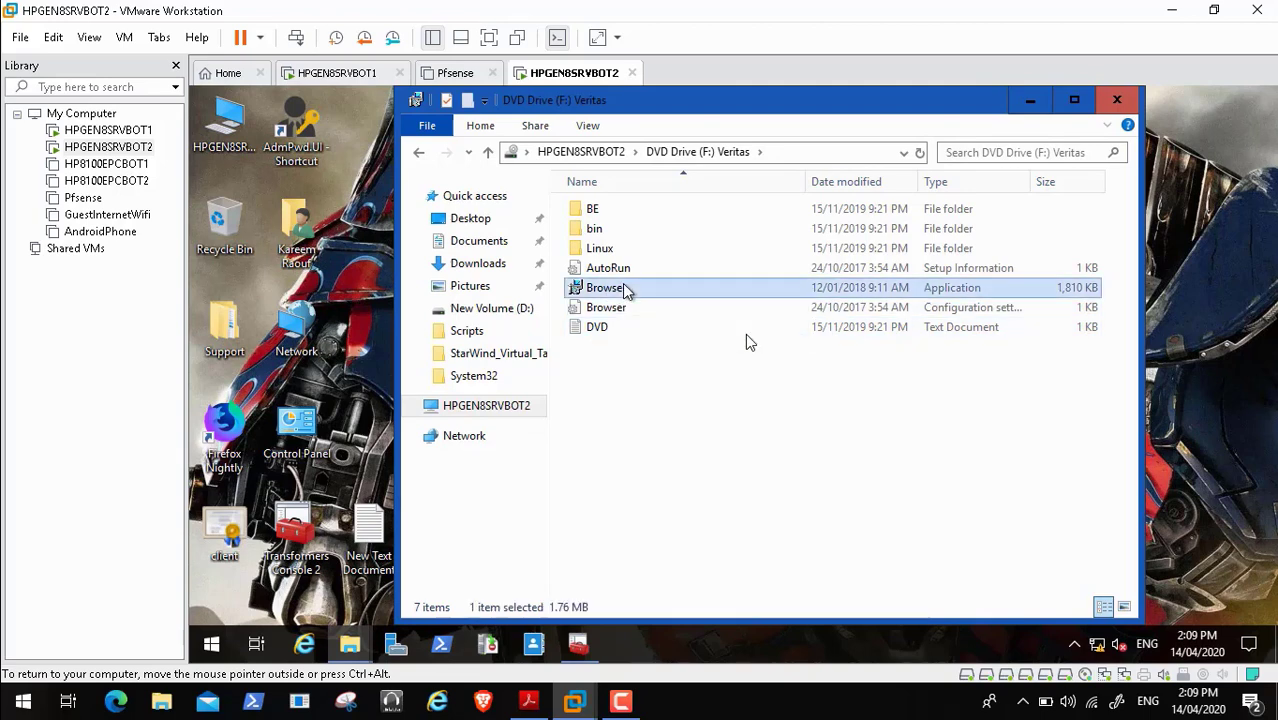
double_click(624, 288)
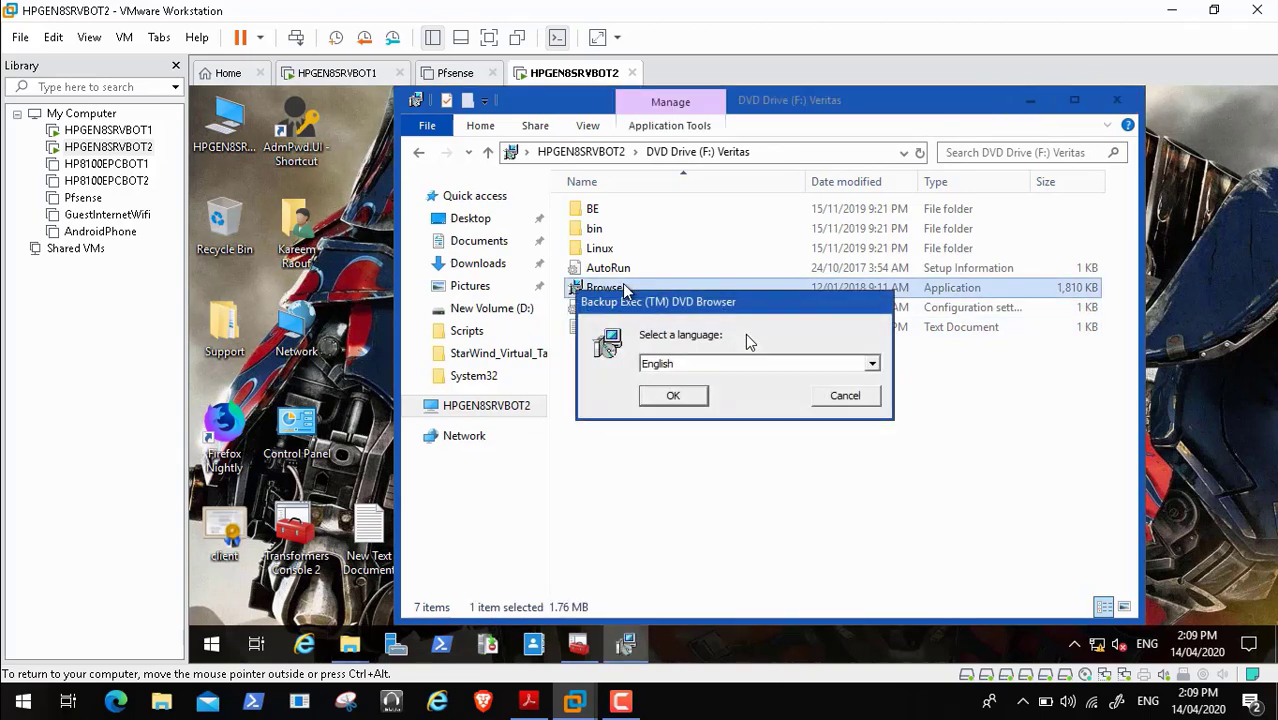
left_click(686, 399)
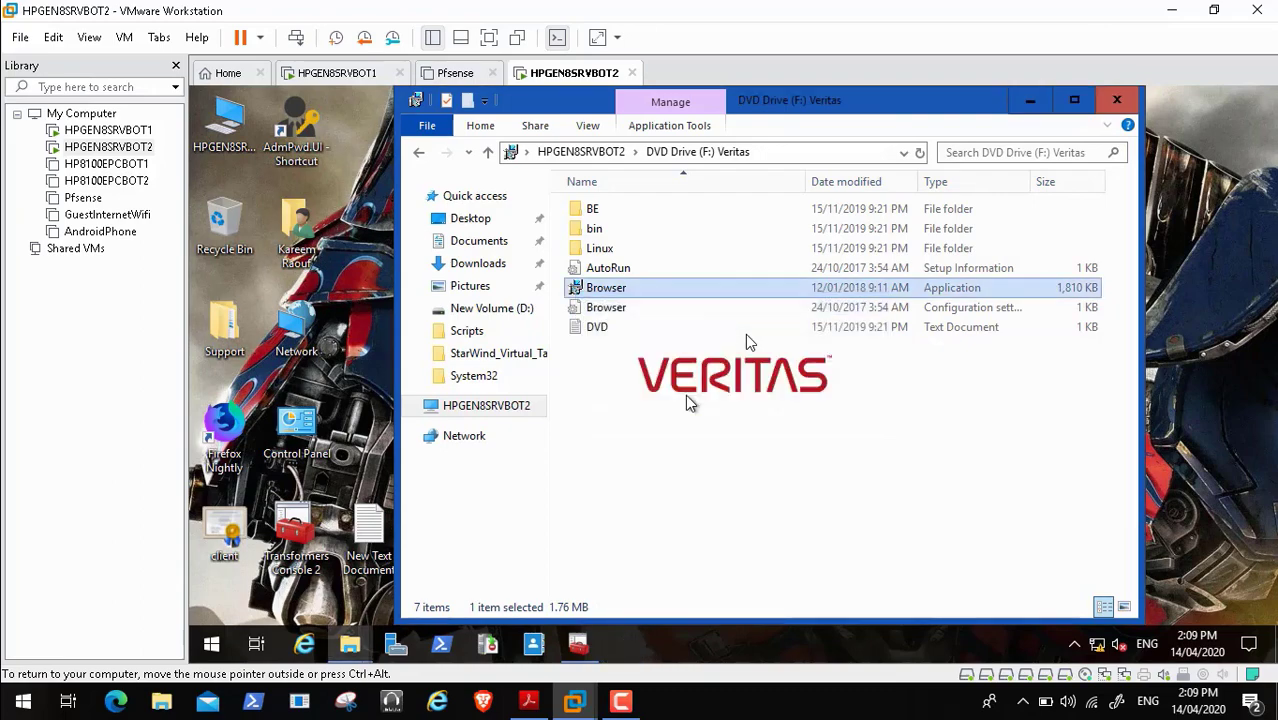
left_click(1116, 101)
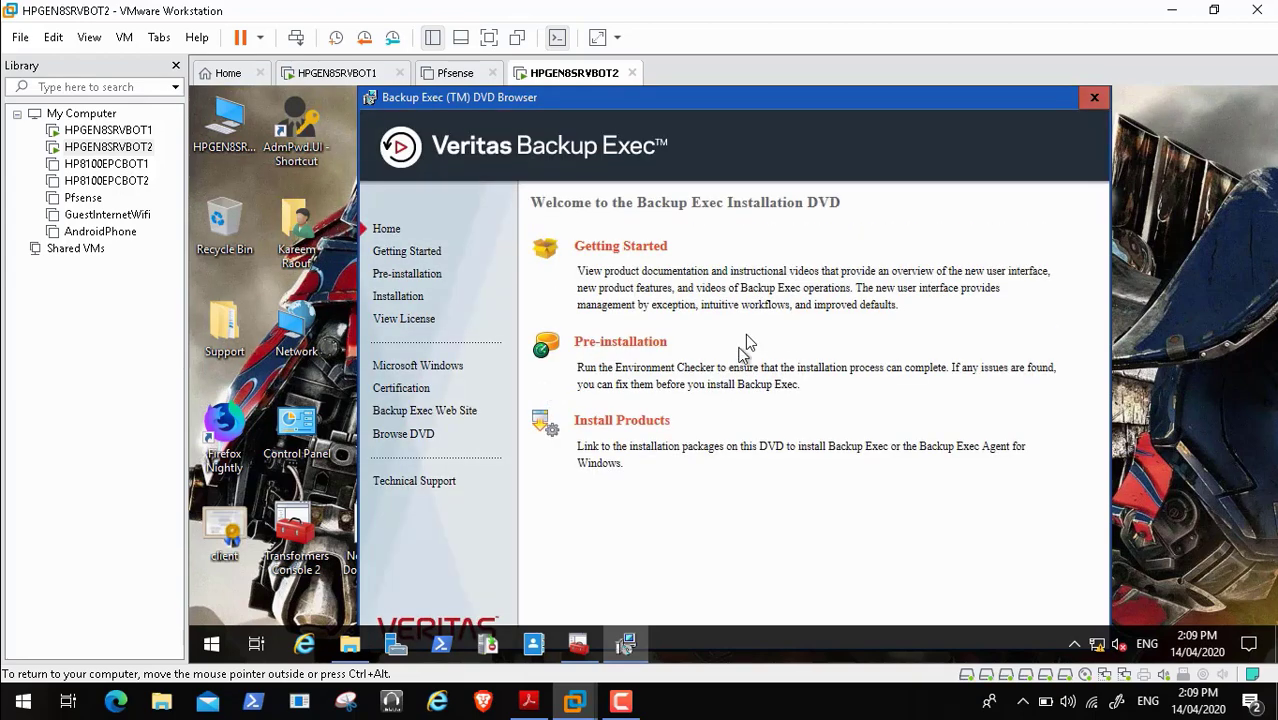
- Launch the Backup Exec environment check from Pre-installation and put the VM in full screen
left_click(641, 345)
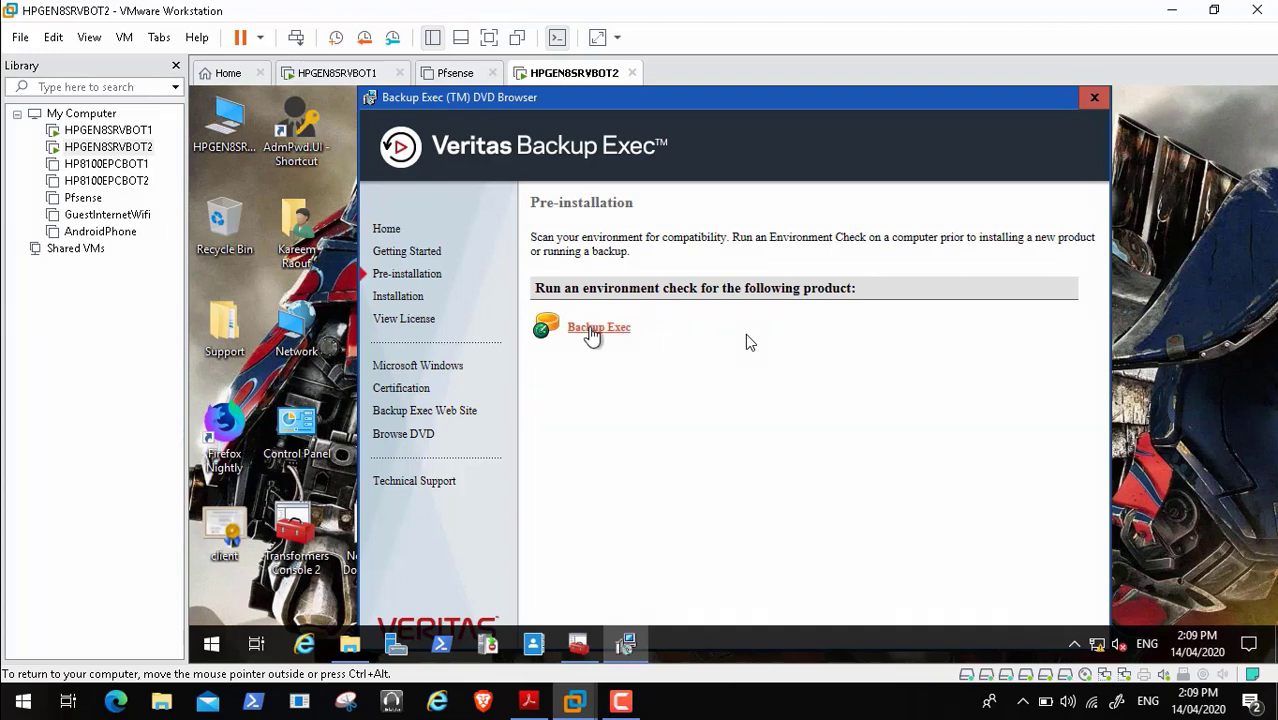
left_click(593, 330)
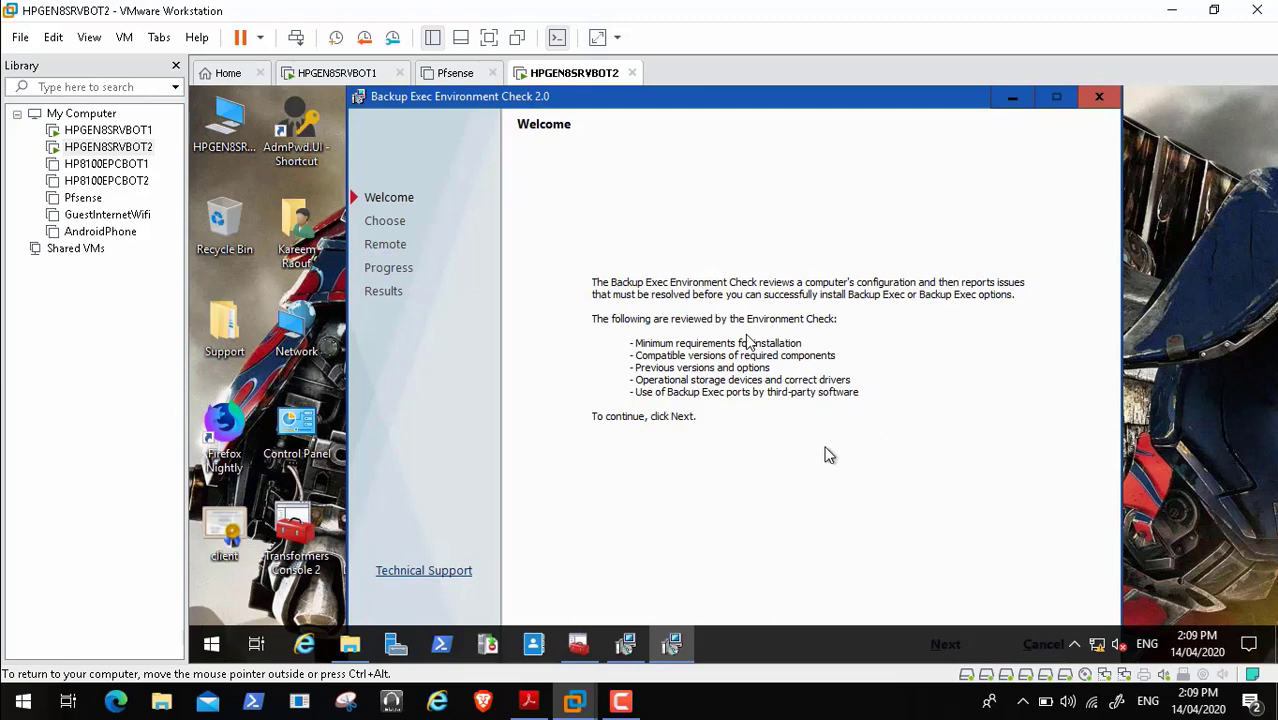
left_click(942, 644)
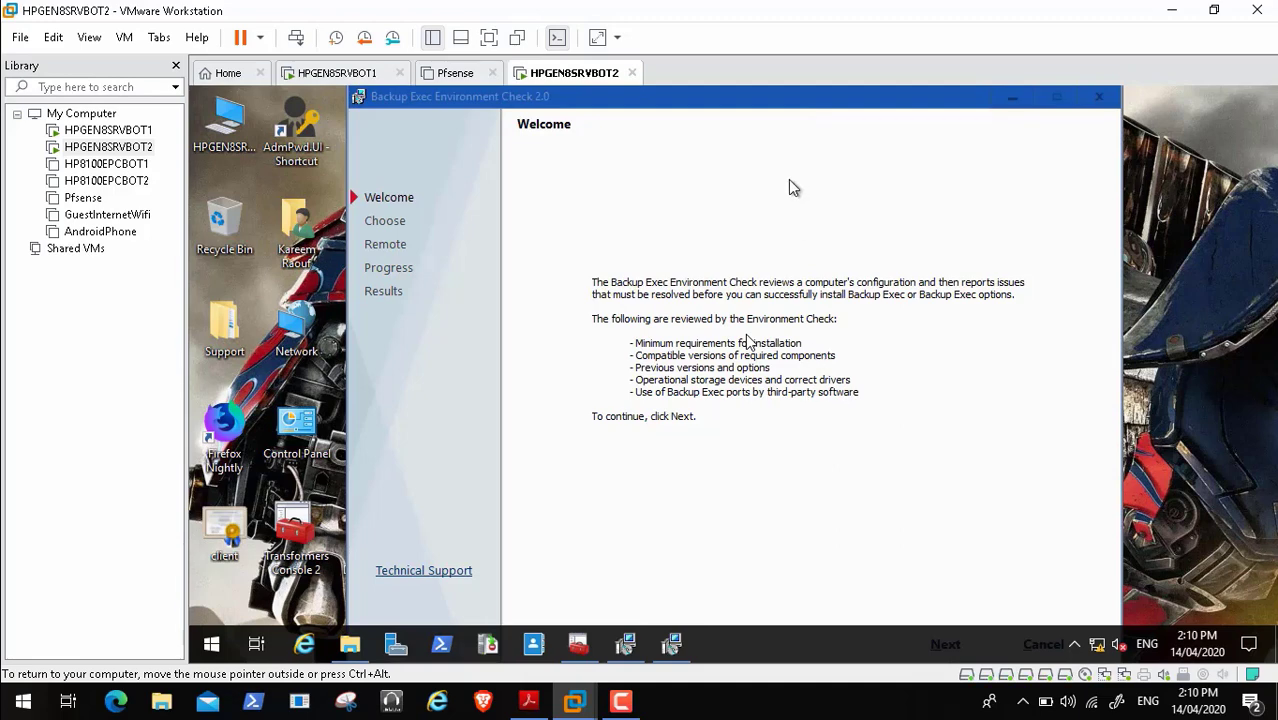
left_click(940, 652)
mouse_move(675, 650)
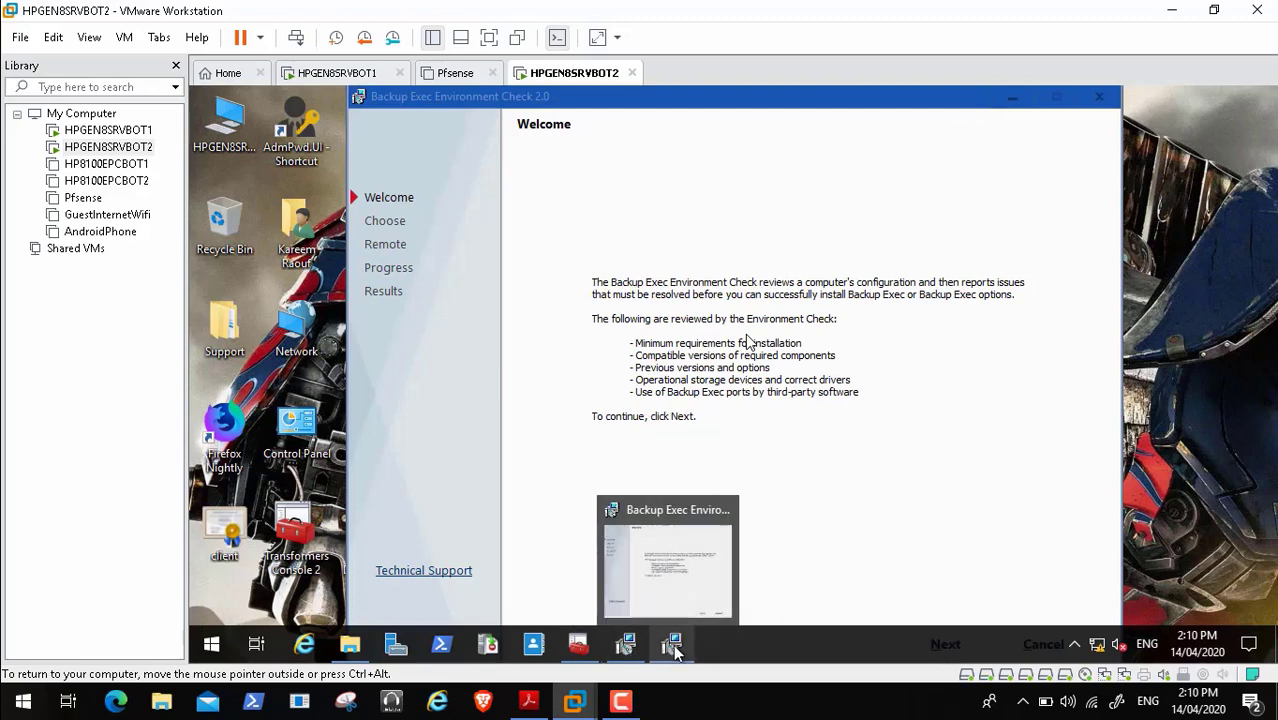
left_click(628, 648)
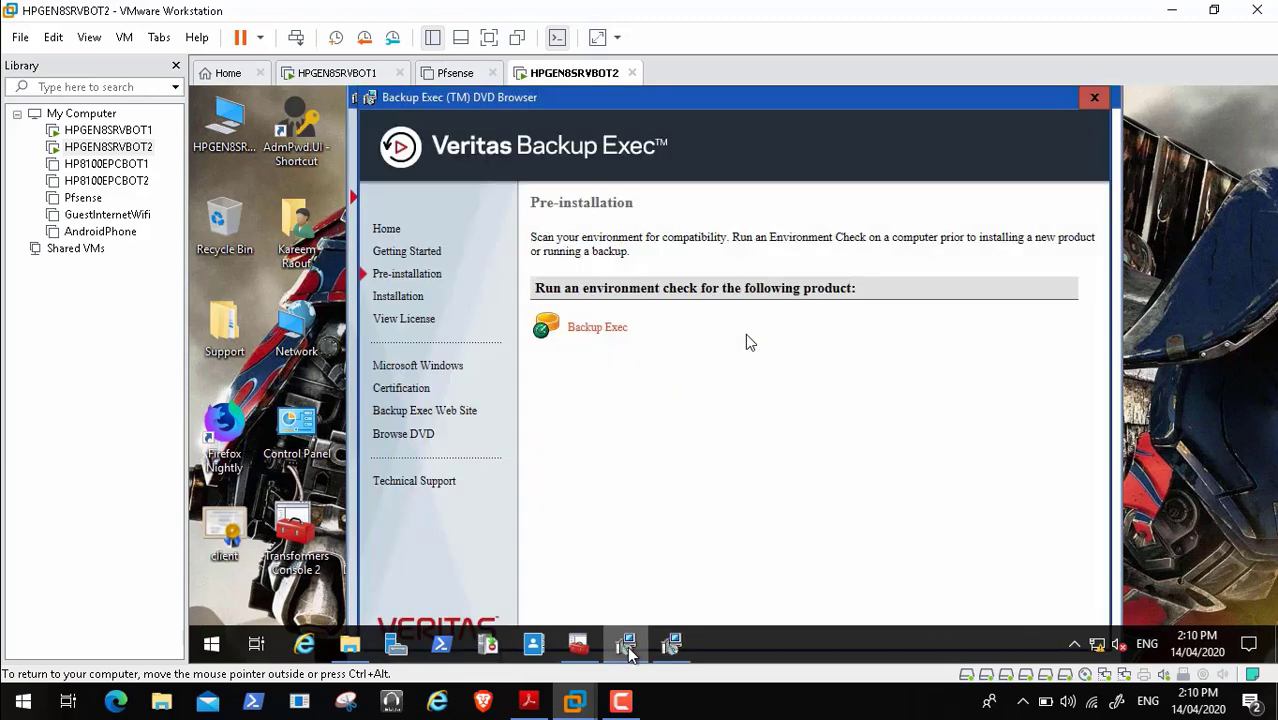
left_click(671, 645)
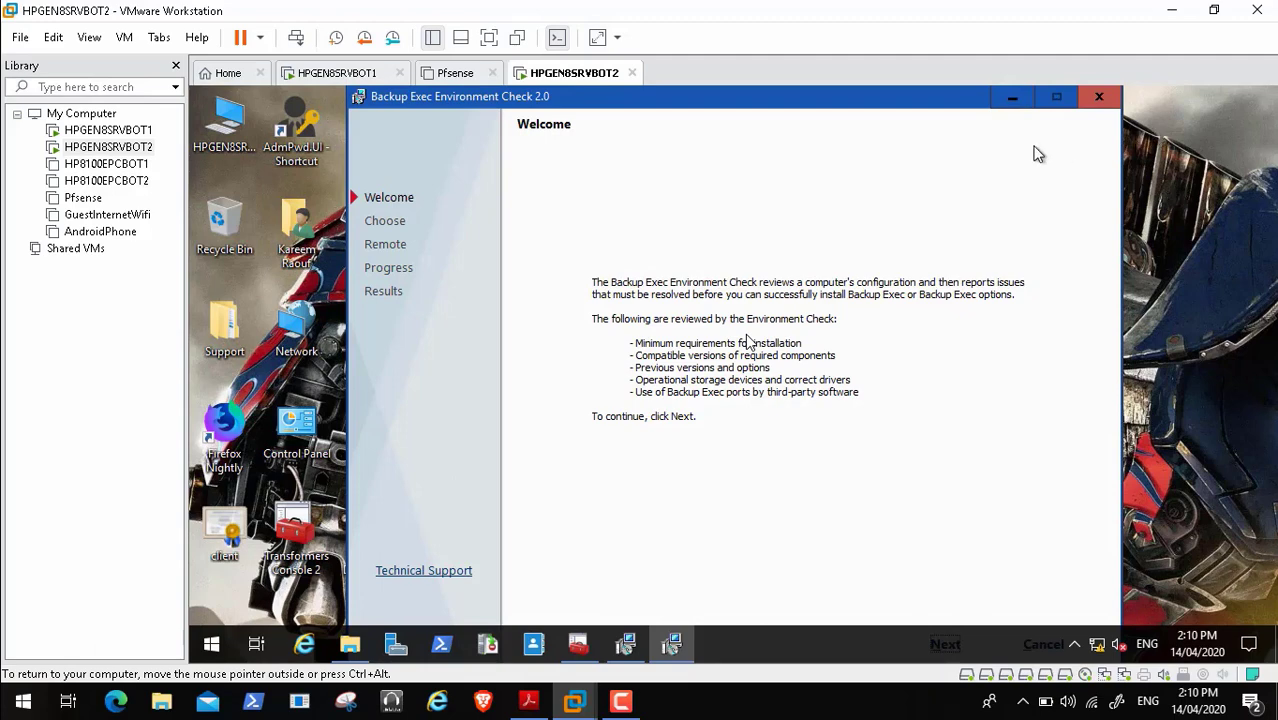
left_click(949, 651)
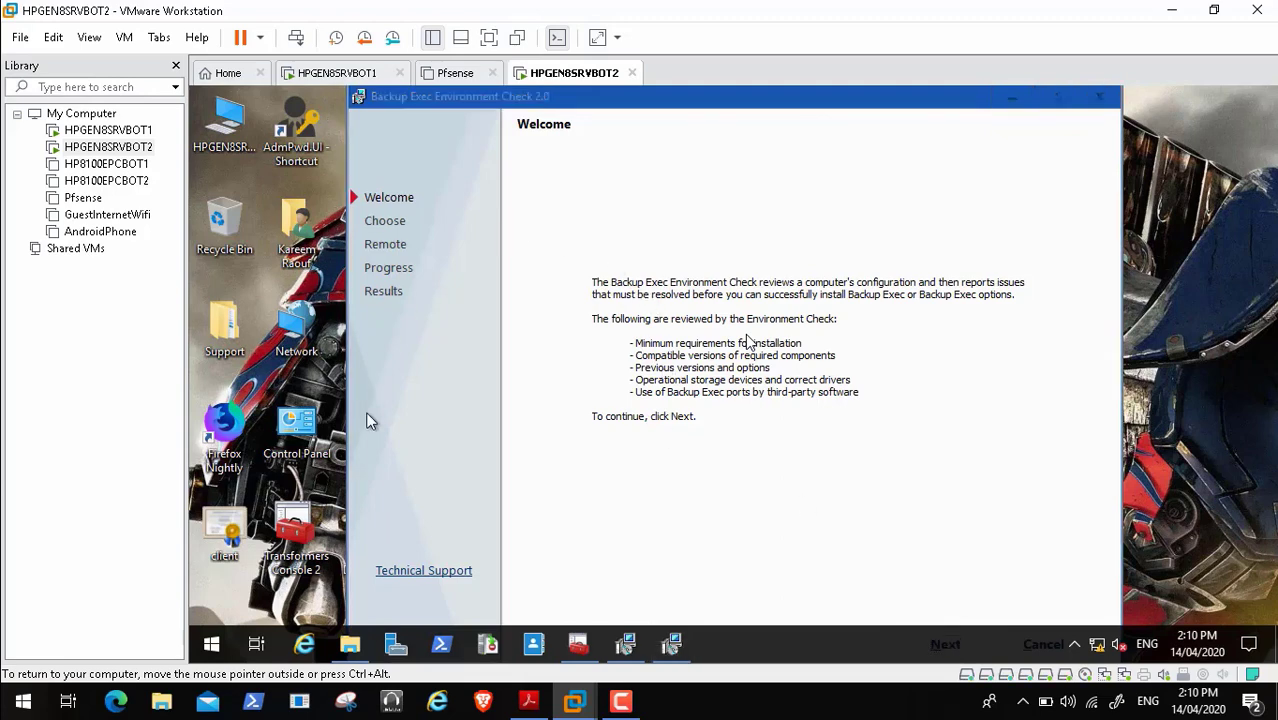
left_click(488, 37)
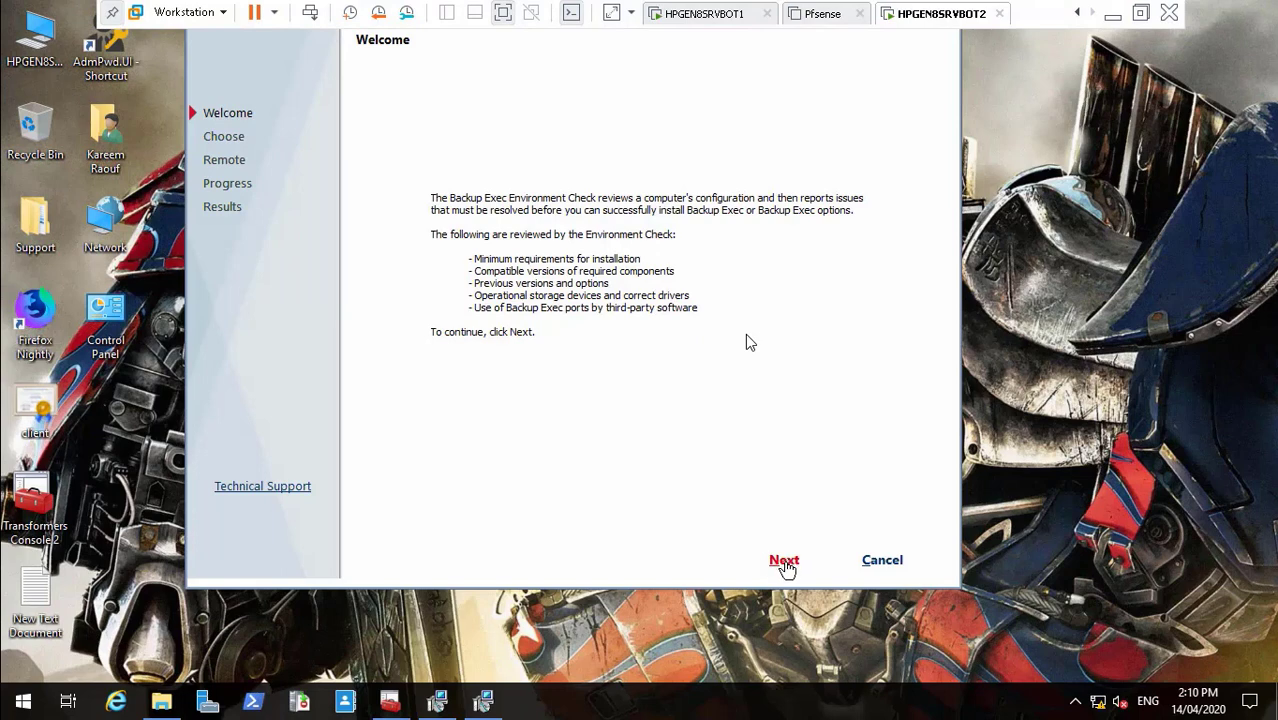
- Run the Local Environment Check, review the pending-restart and ADK warnings, and finish
left_click(785, 561)
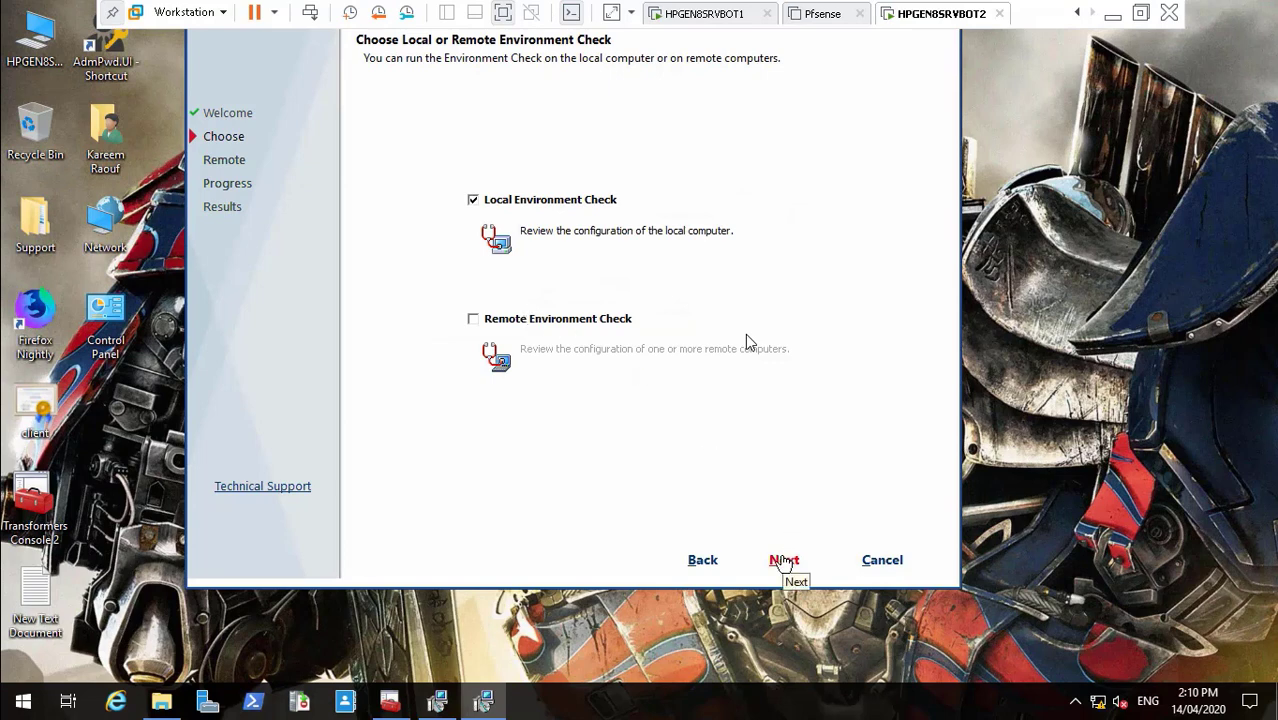
left_click(783, 562)
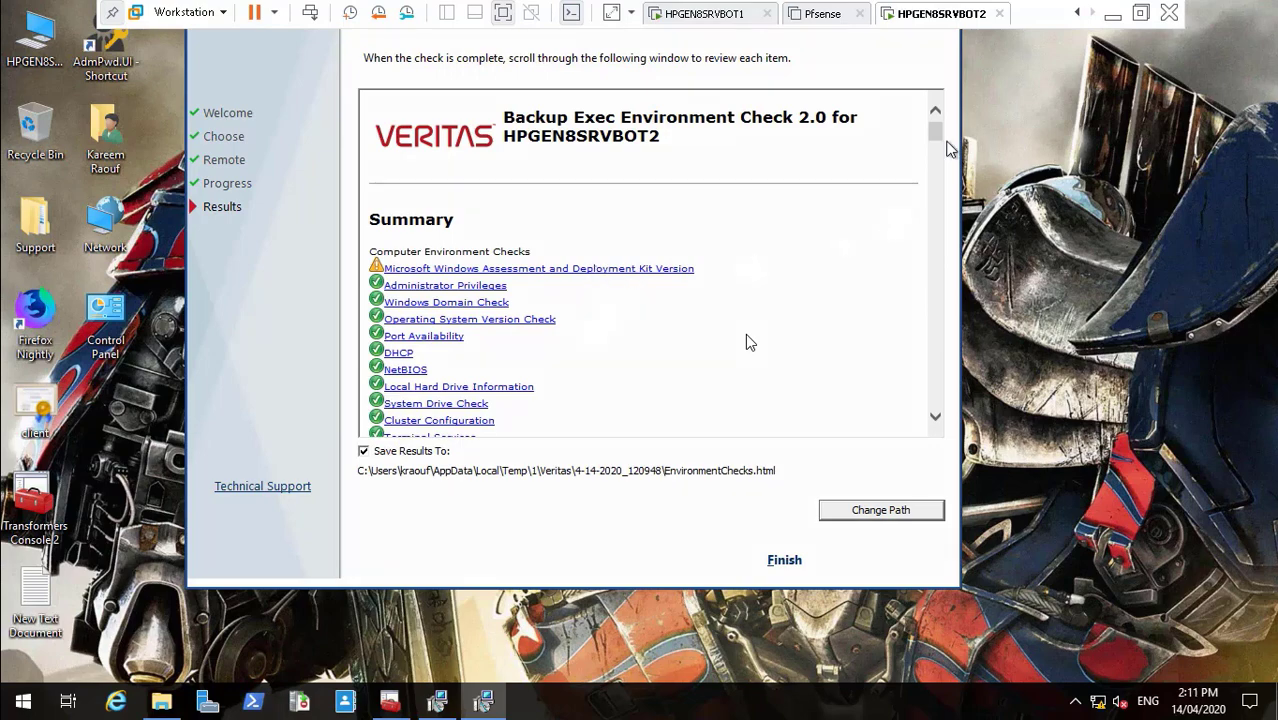
left_click_drag(933, 135, 939, 240)
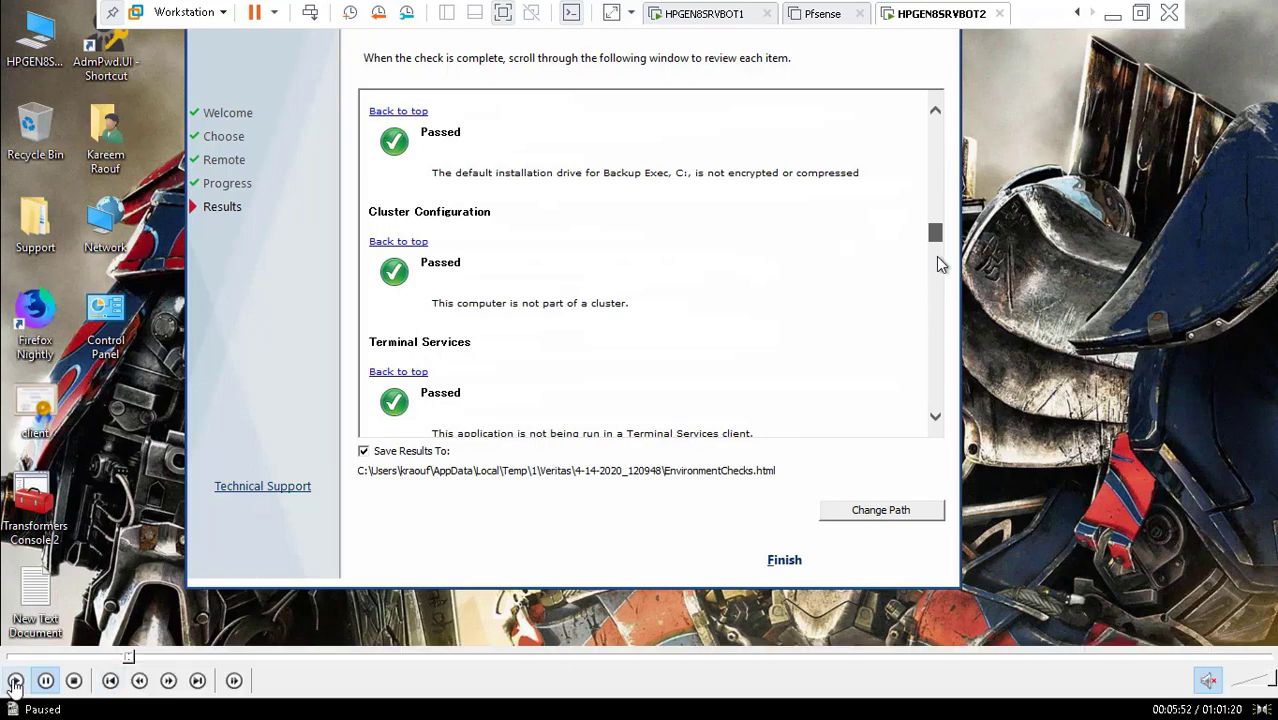
left_click_drag(938, 258, 940, 326)
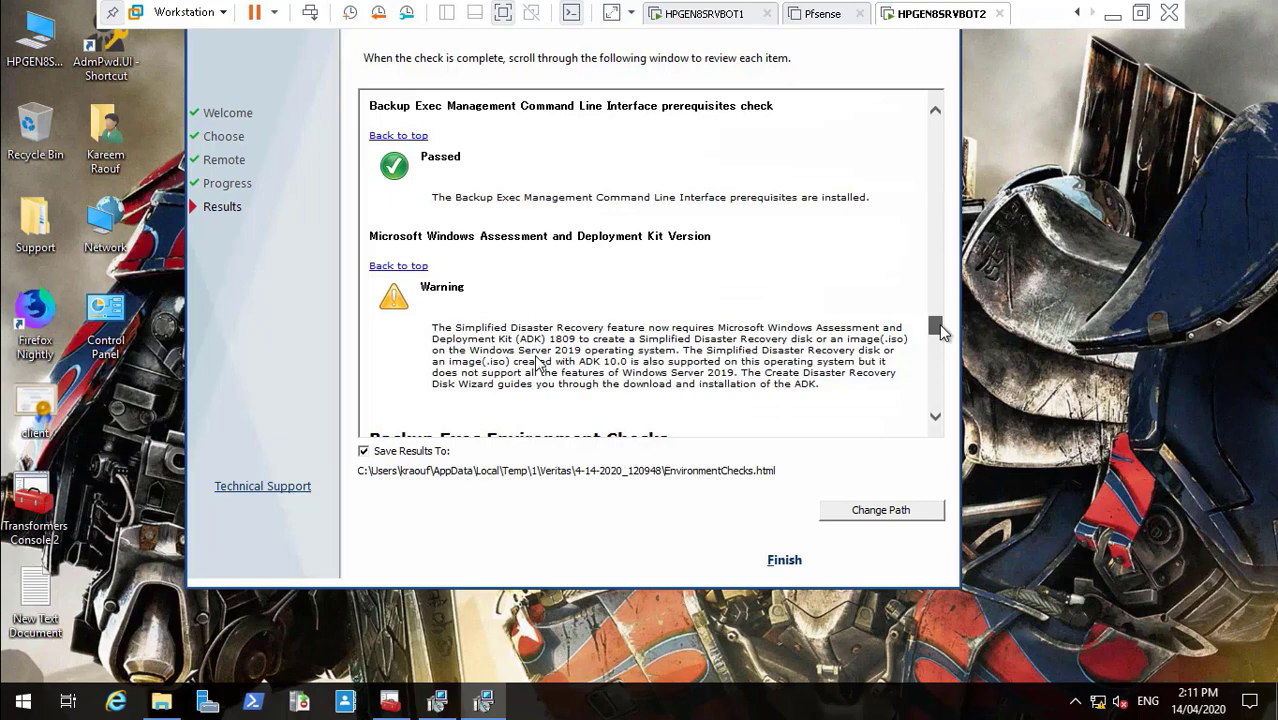
left_click_drag(941, 332, 938, 402)
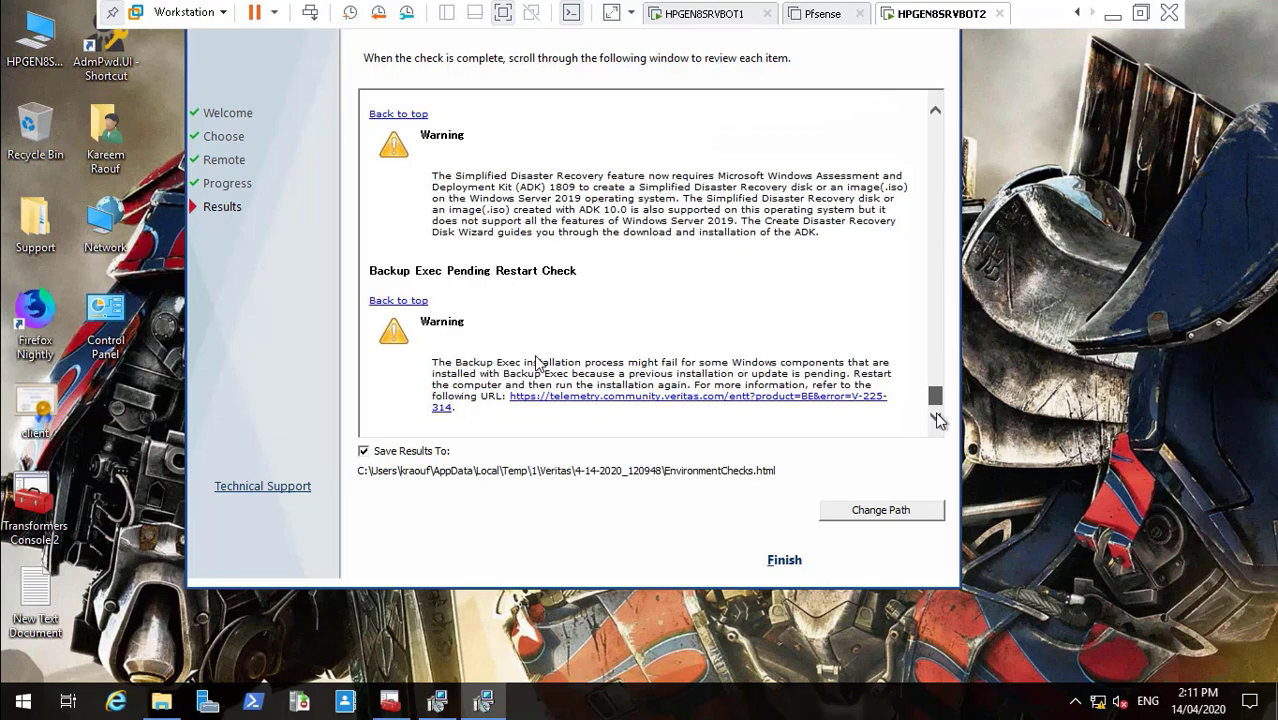
left_click_drag(936, 396, 972, 86)
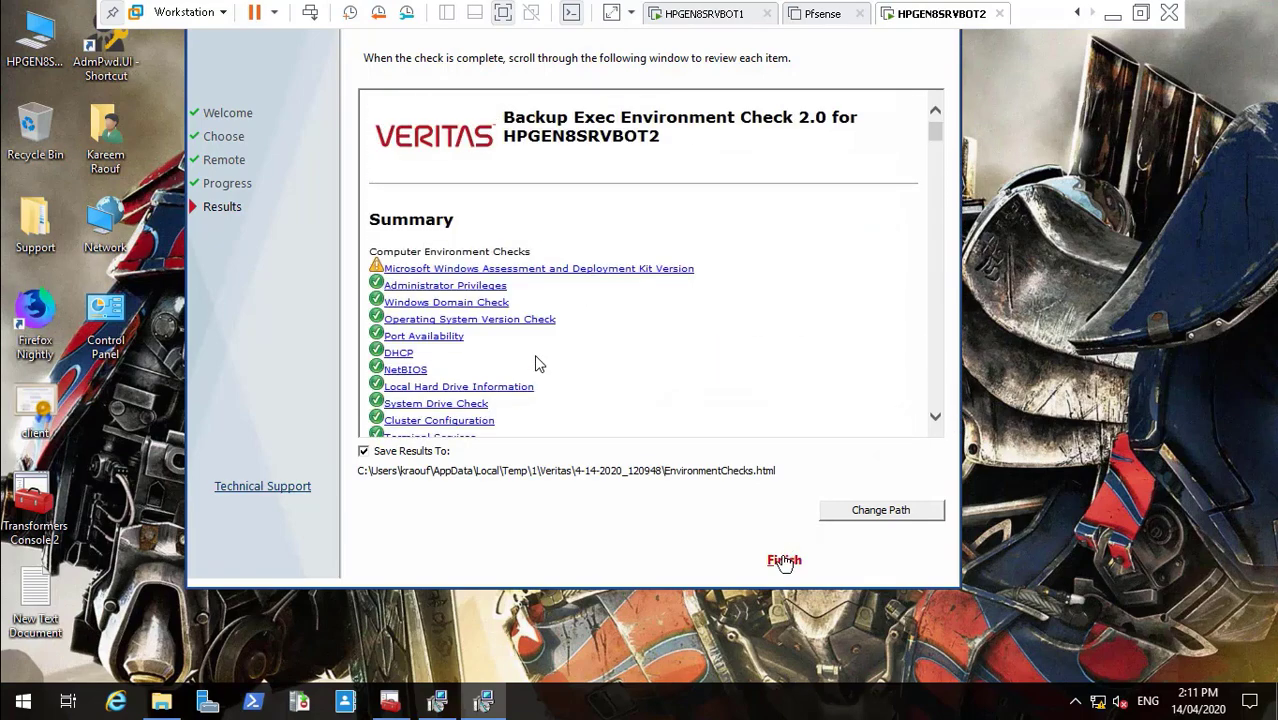
left_click(784, 561)
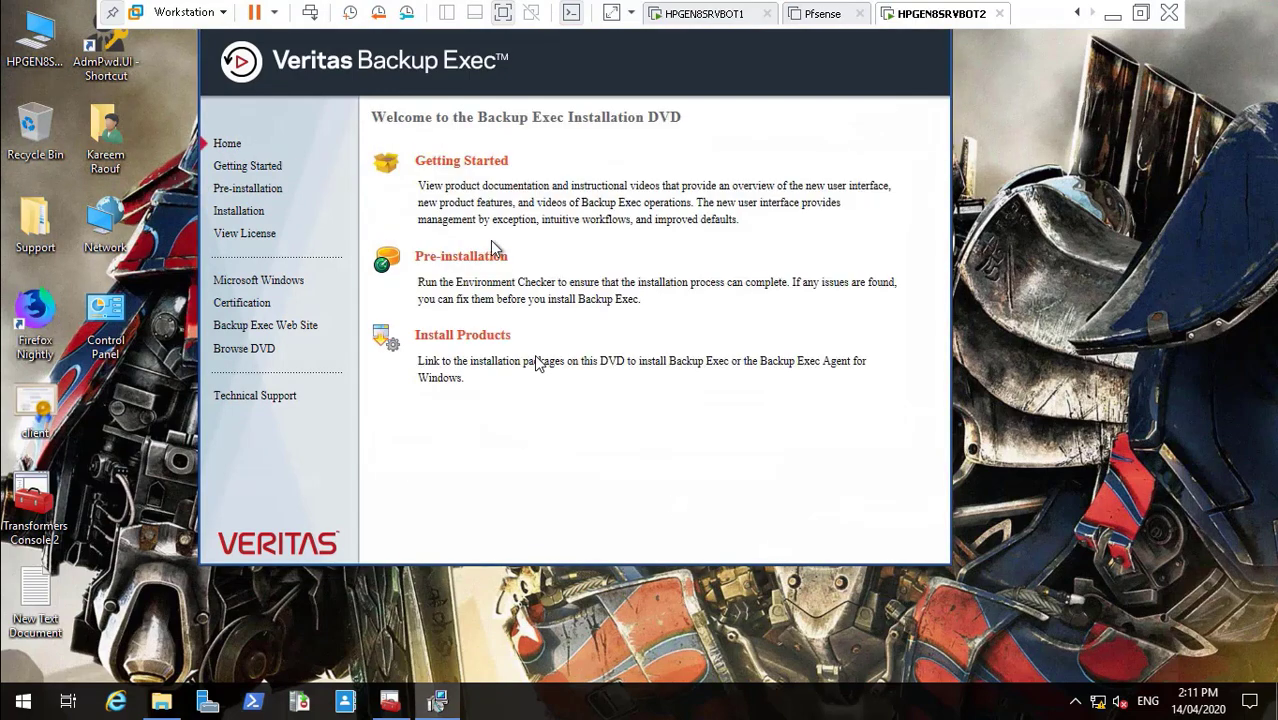
- Expand Backup Exec under Install Products and start its server installation
left_click(467, 340)
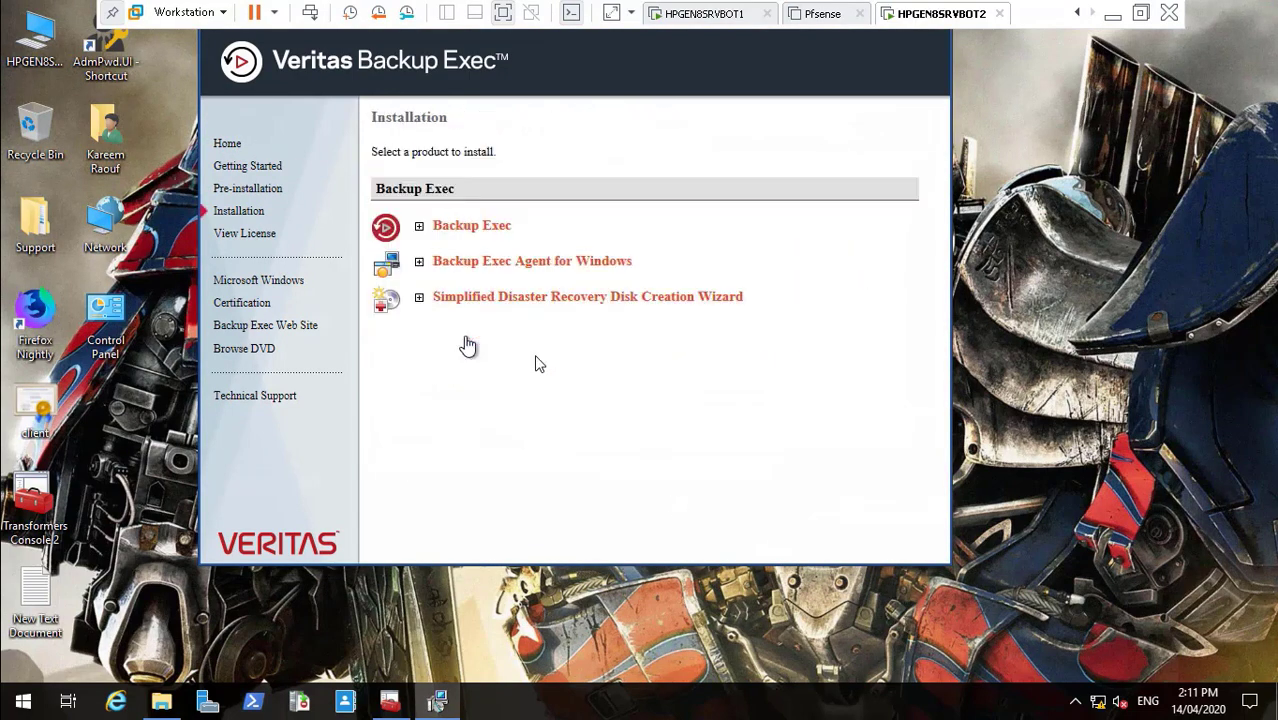
left_click(419, 227)
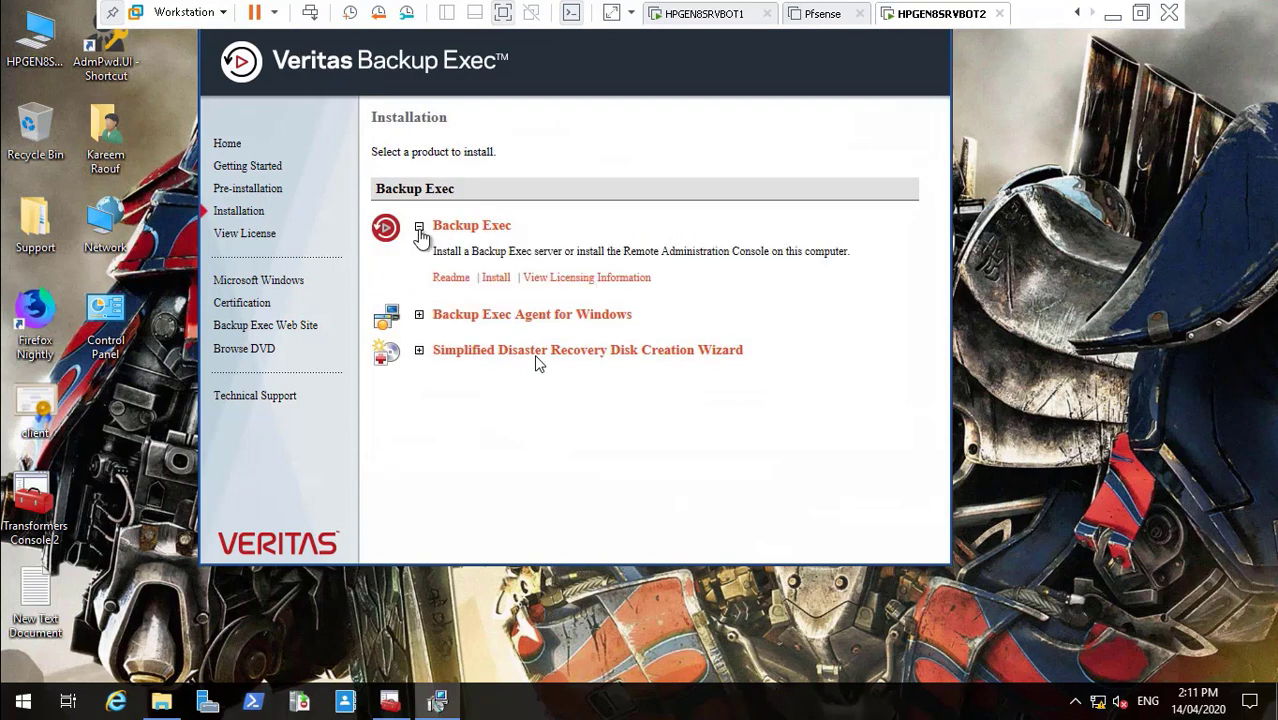
left_click(419, 228)
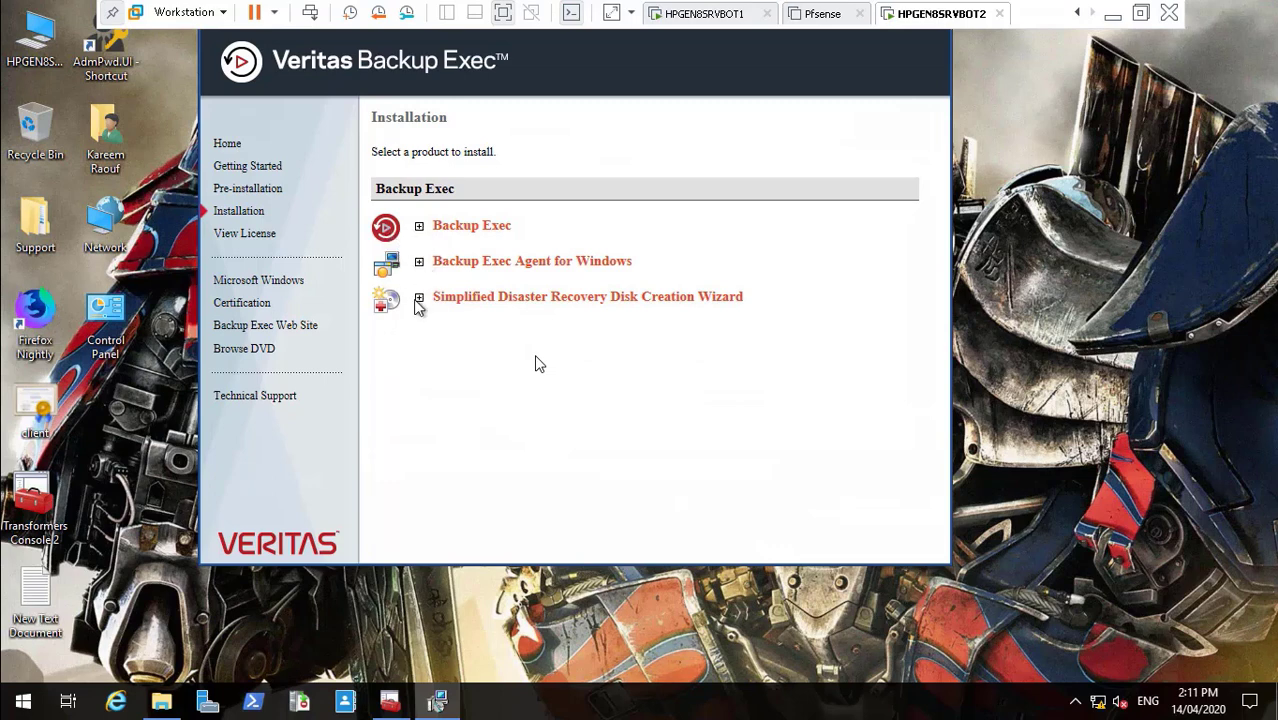
left_click(419, 228)
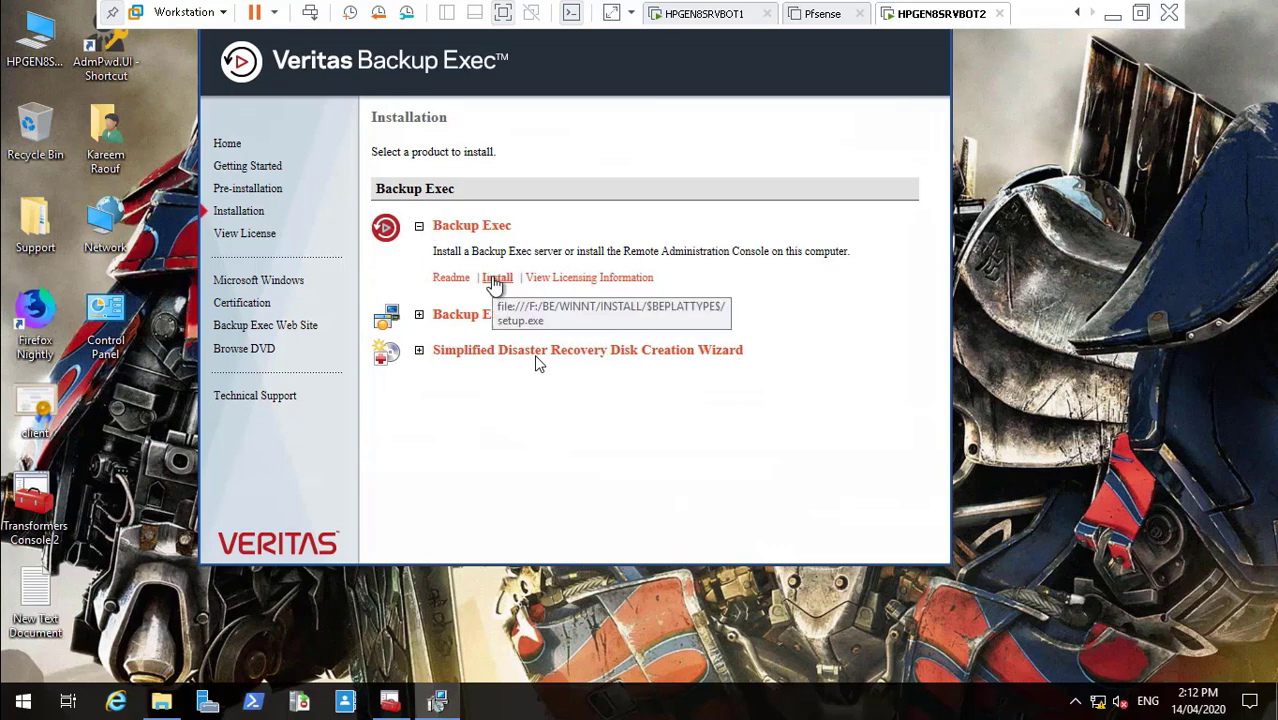
left_click(494, 282)
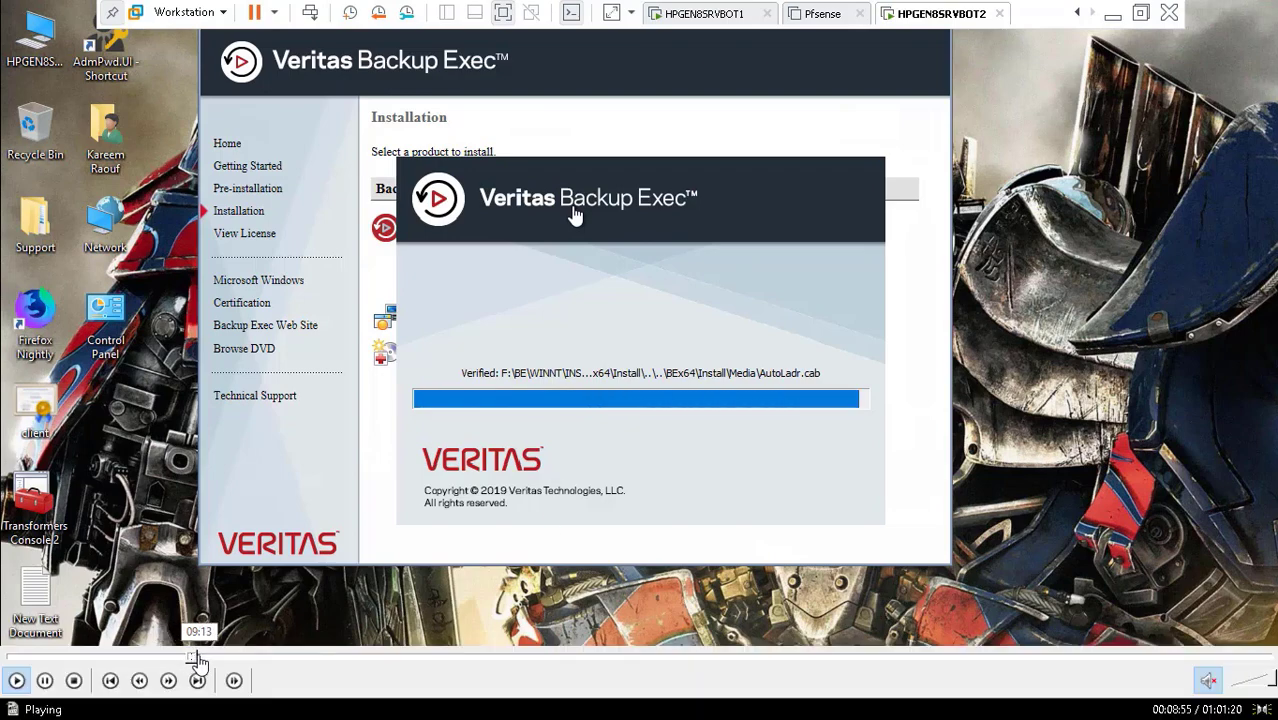
left_click(200, 660)
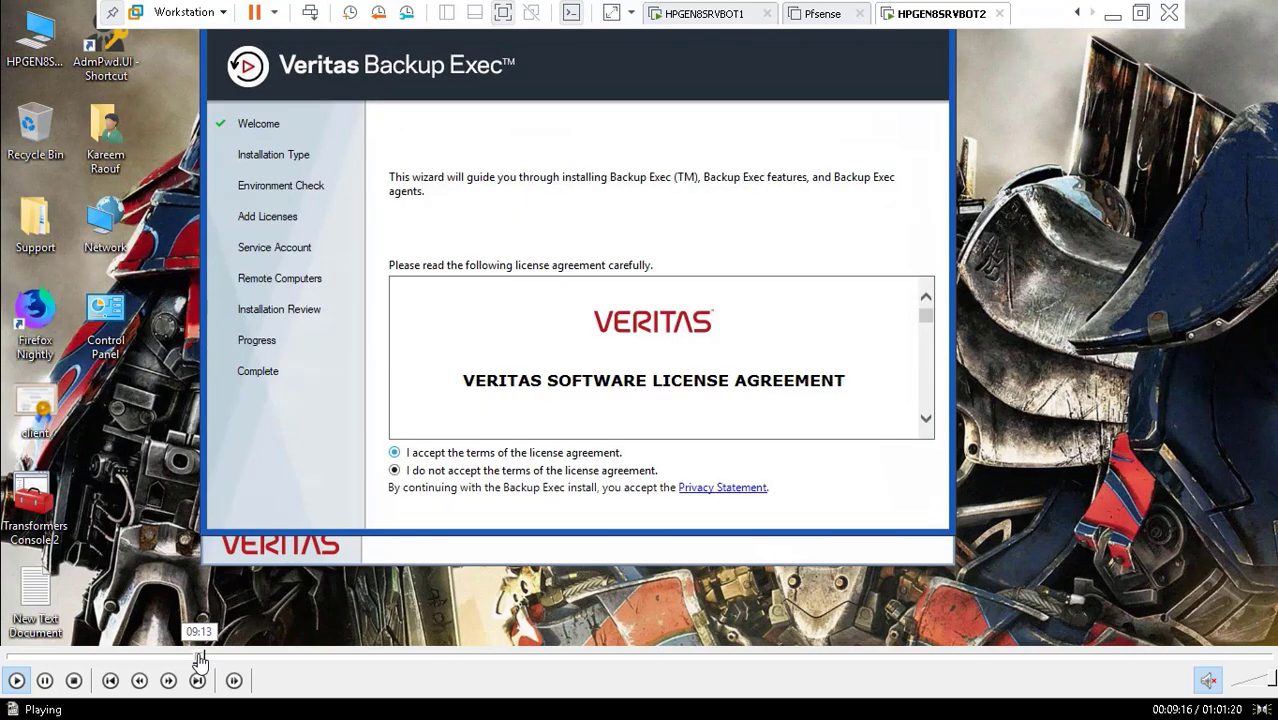
- Accept the Backup Exec license agreement terms and advance to the installation type page
left_click(197, 660)
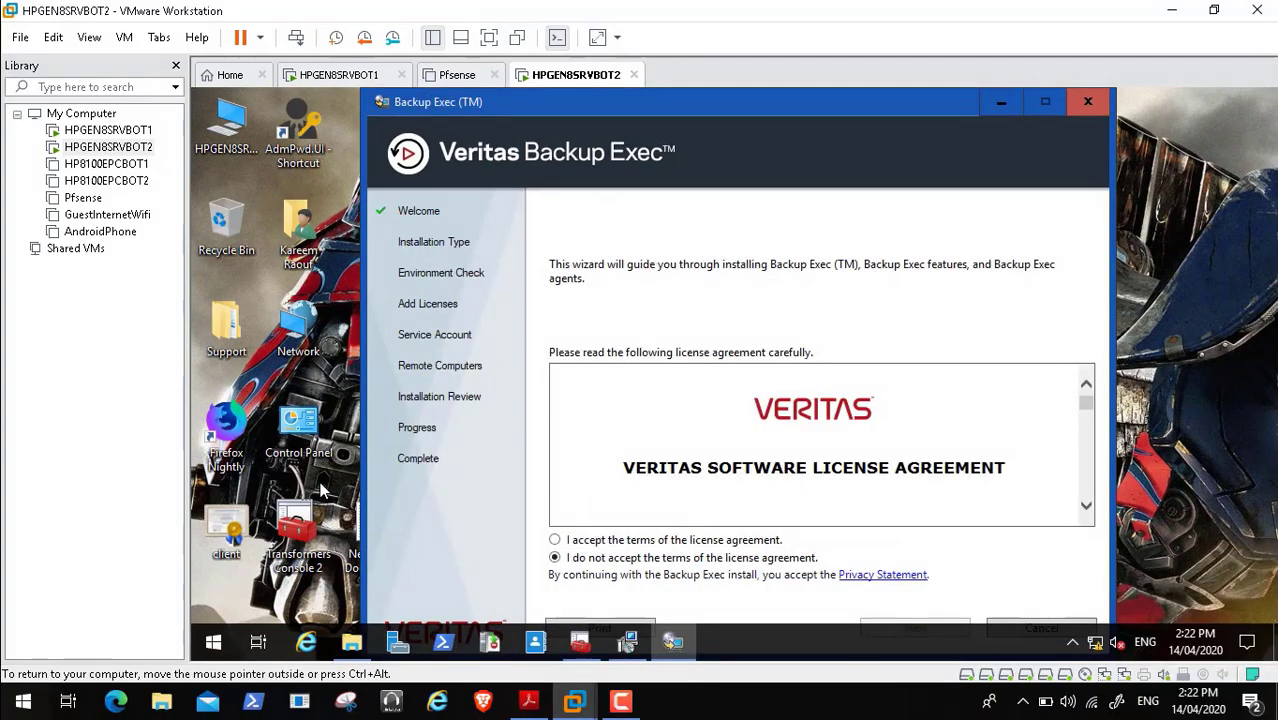
double_click(313, 385)
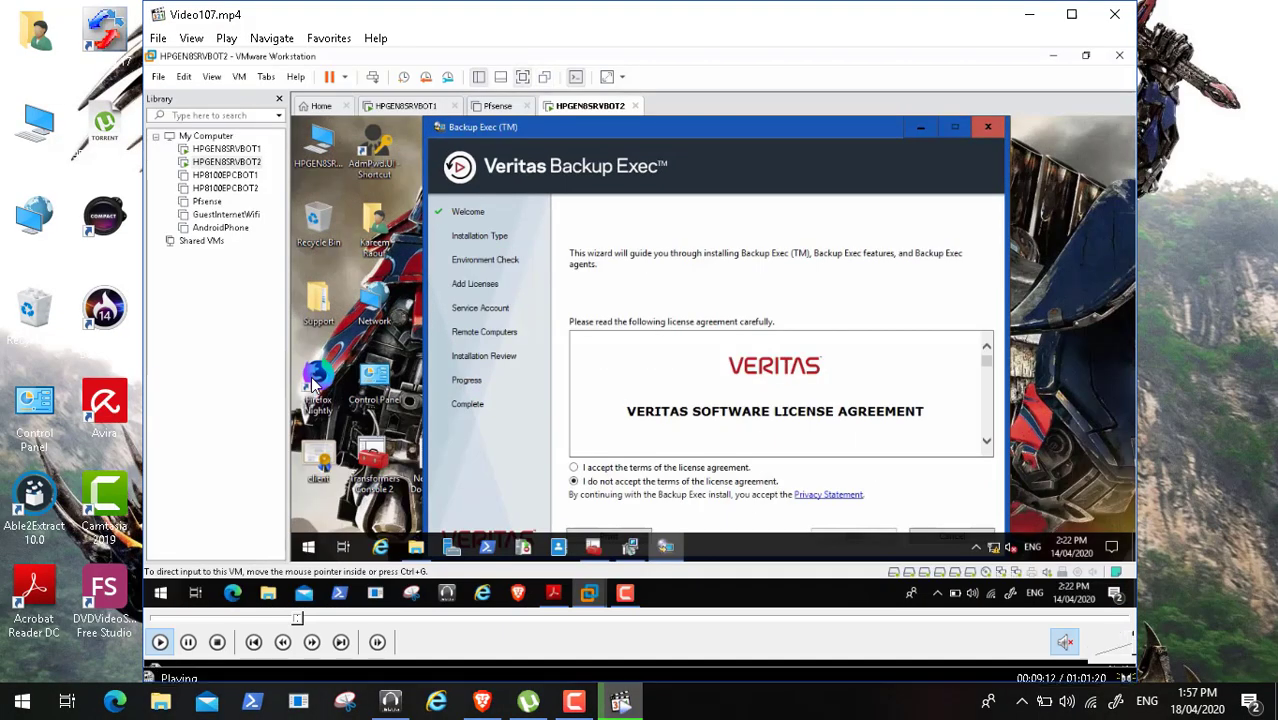
double_click(313, 385)
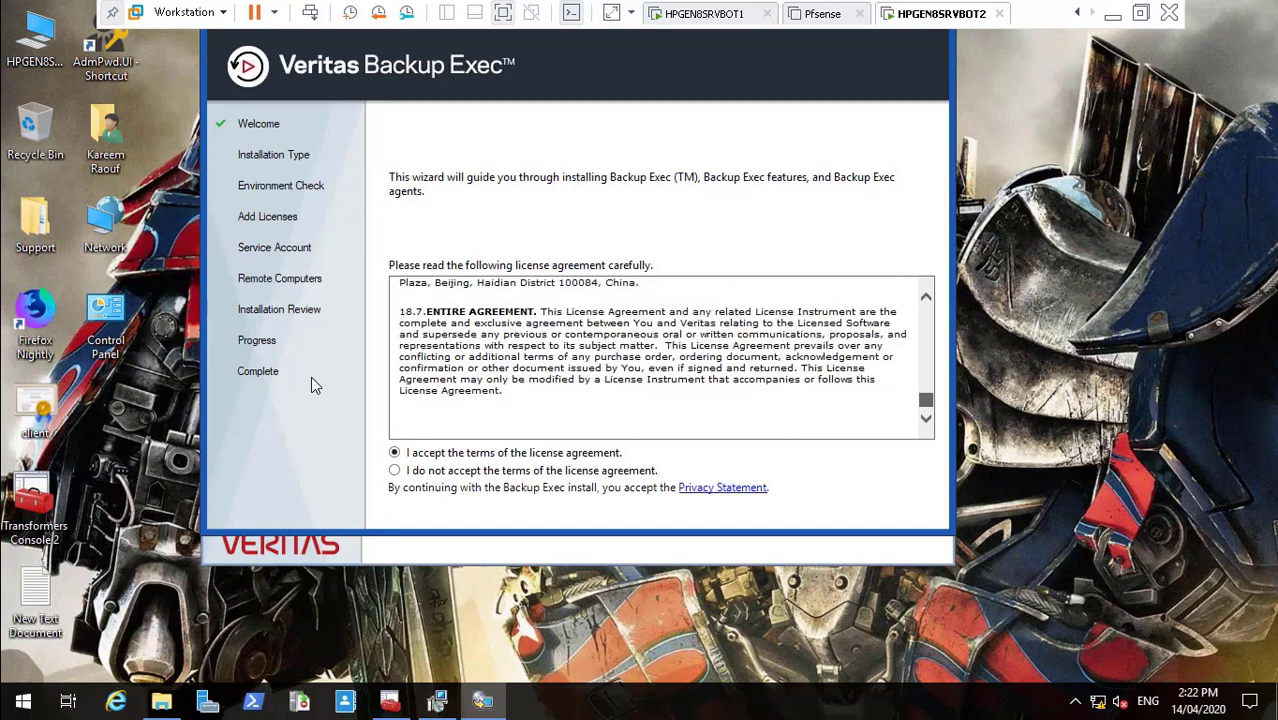
double_click(490, 323)
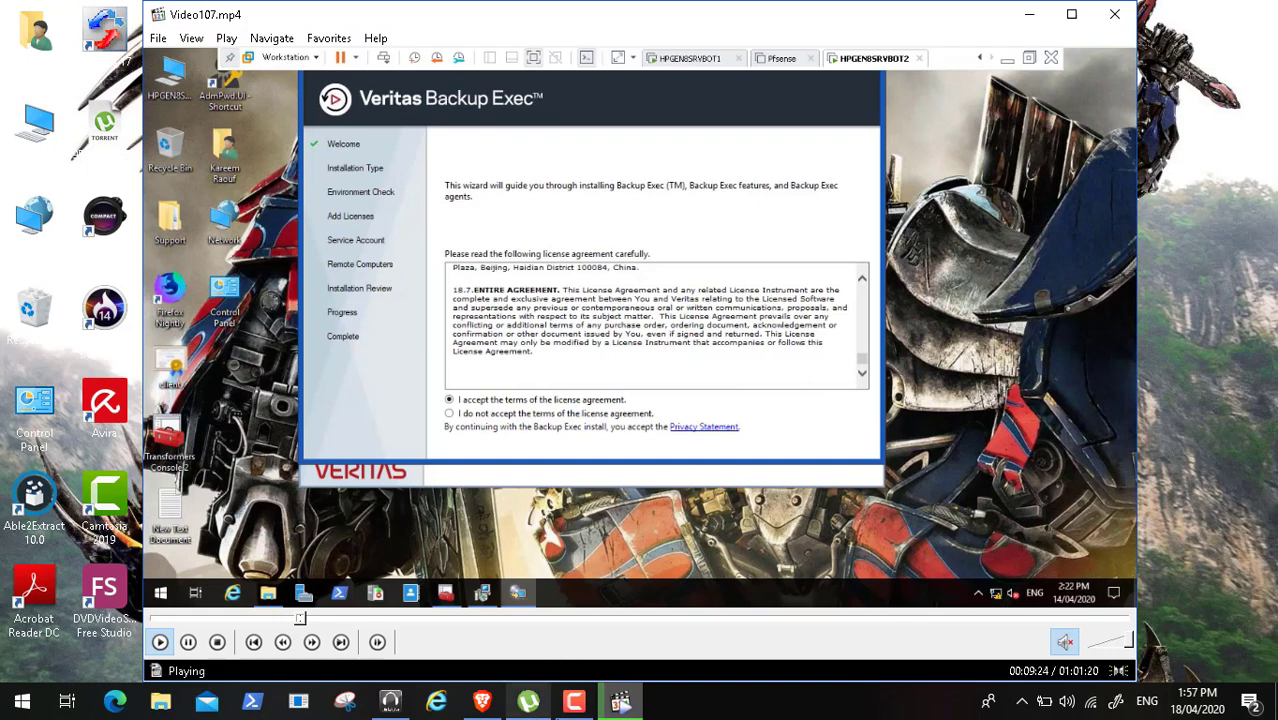
left_click(576, 708)
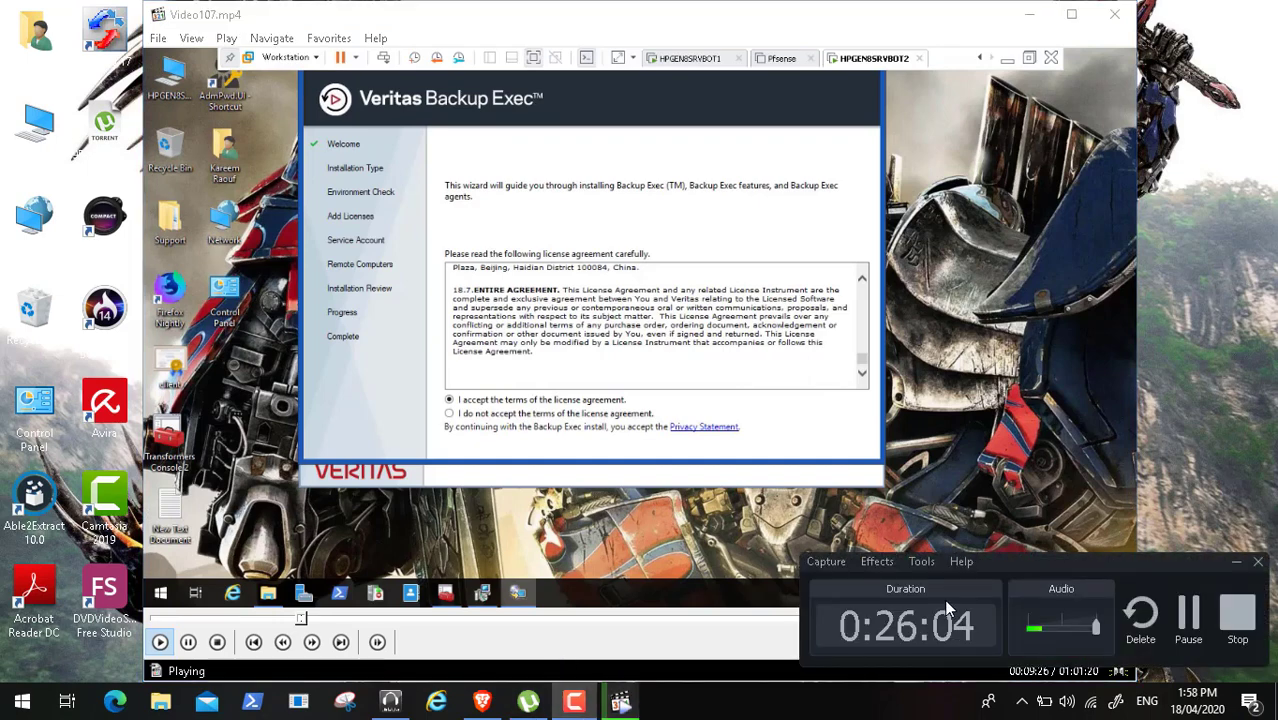
double_click(566, 322)
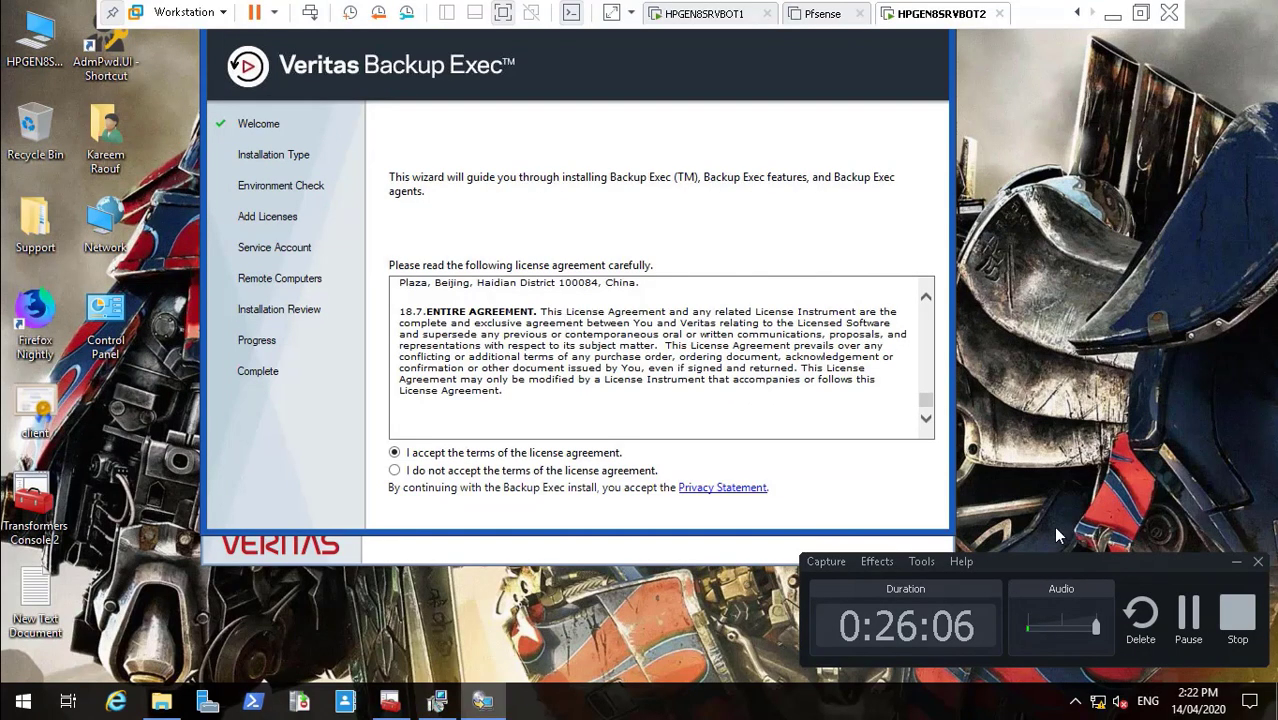
left_click(1236, 562)
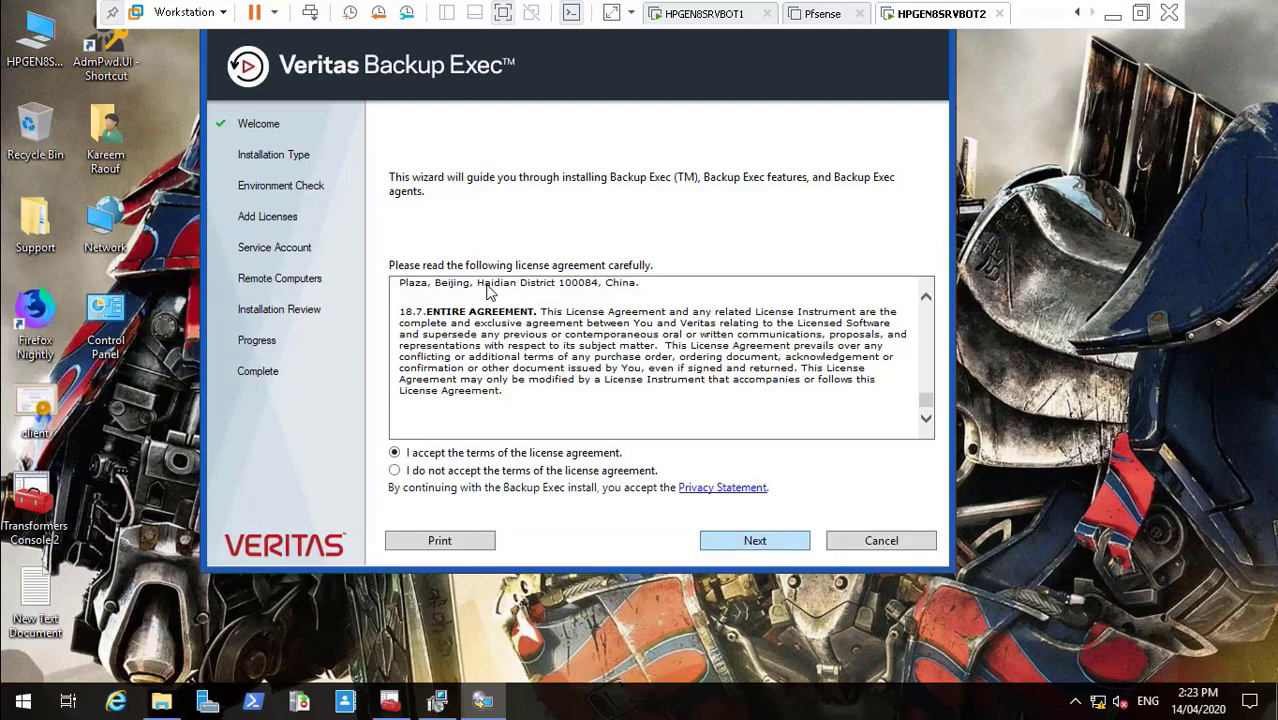
key("Return")
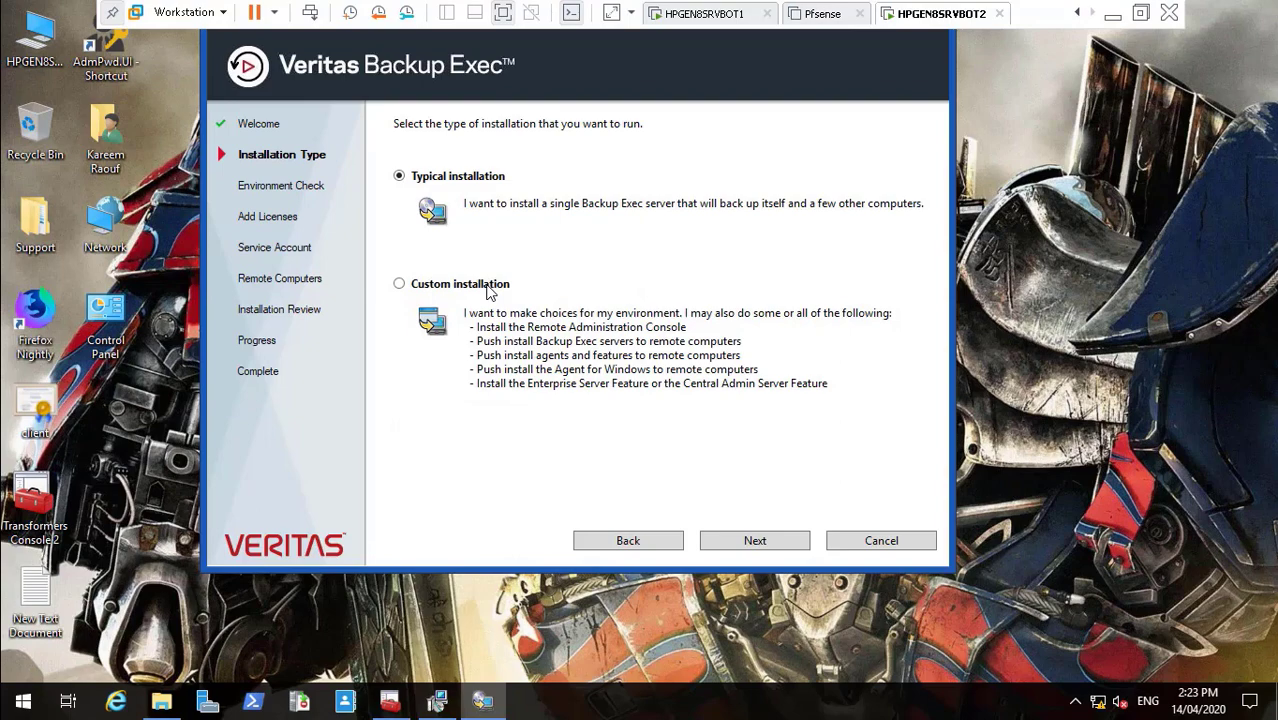
- Keep Typical installation, review the Environment Check results with its pending-restart warning, and continue
key("Return")
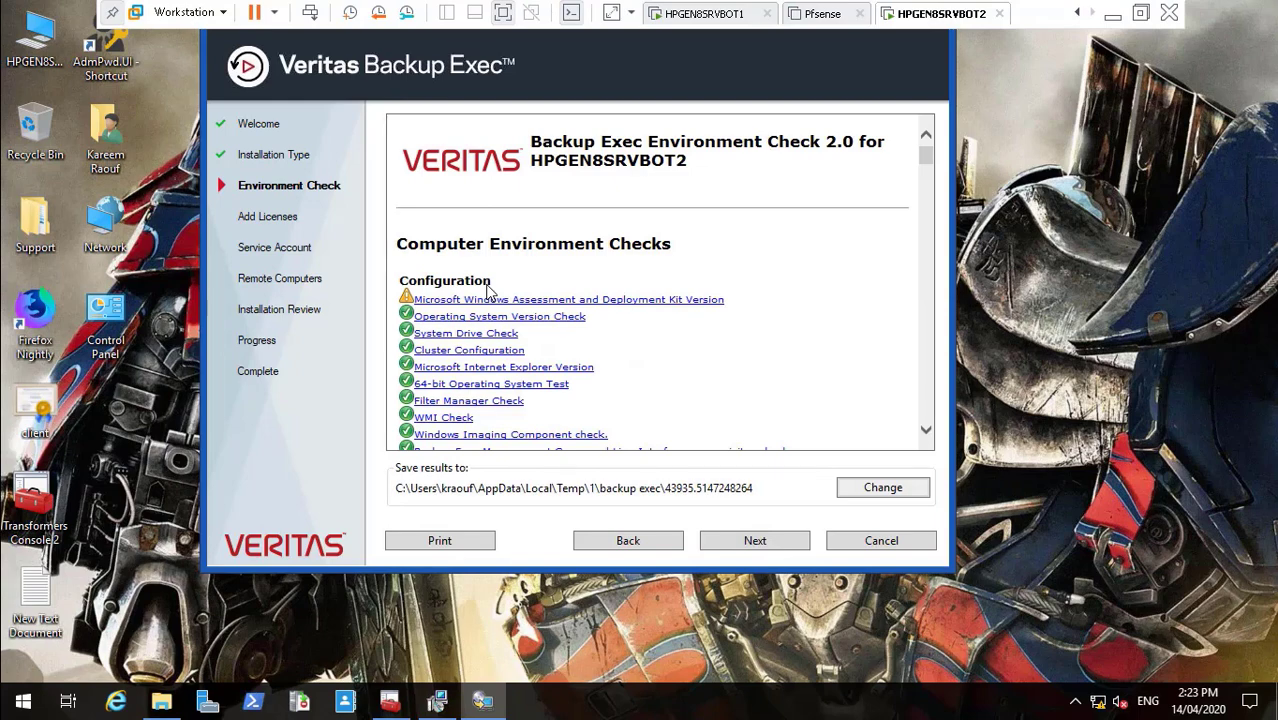
scroll(489, 291, "down", 20)
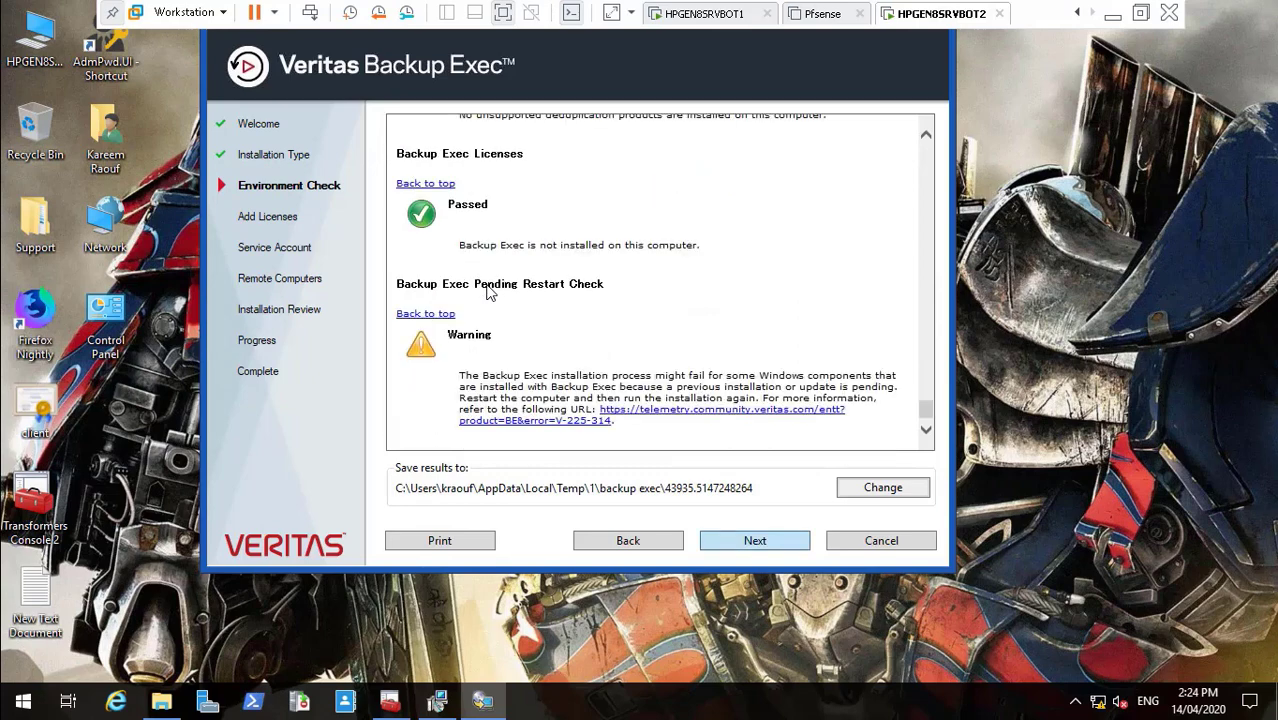
key("Return")
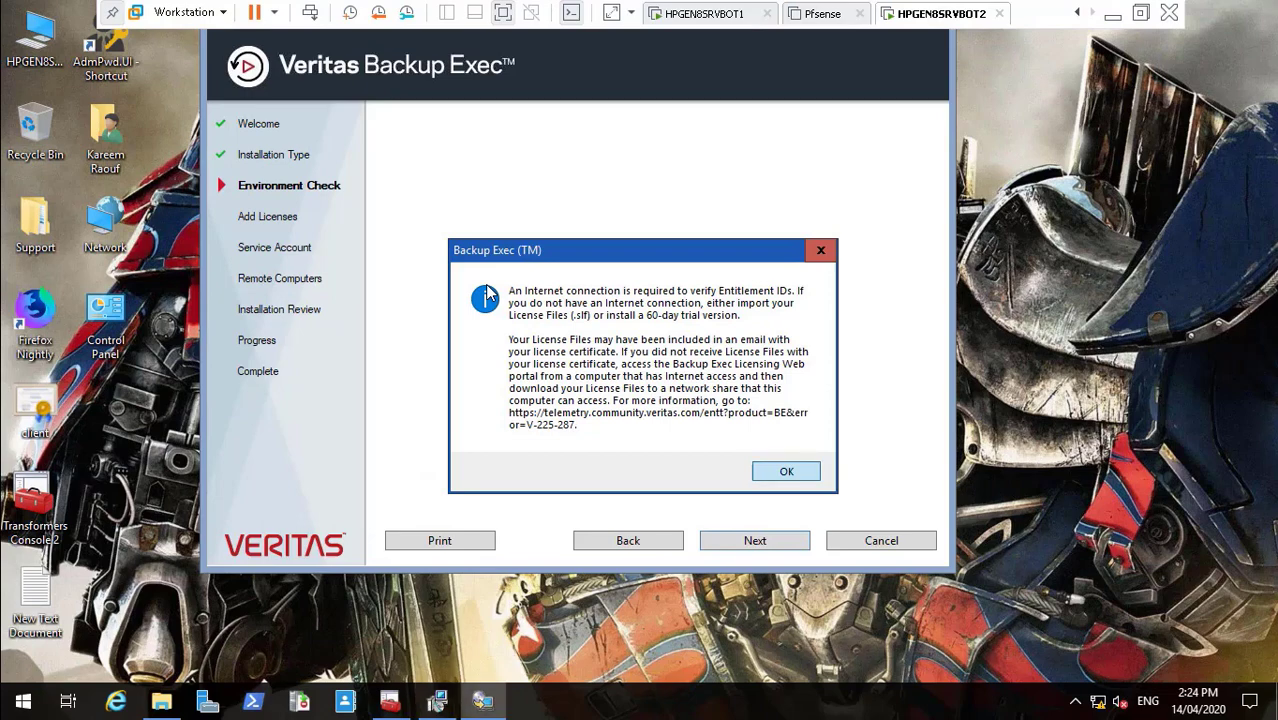
- Dismiss the connection notice, leave Add Licenses empty for the trial, and dismiss the trial notice
key("Return")
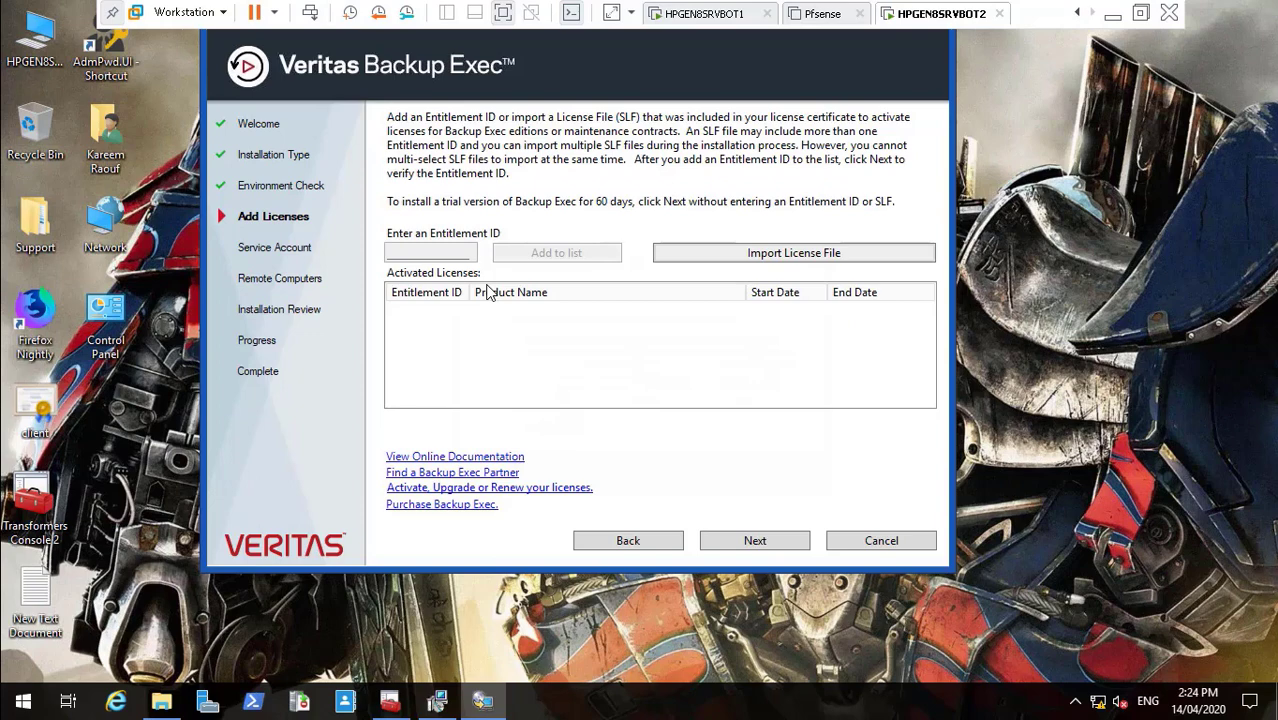
key("Return")
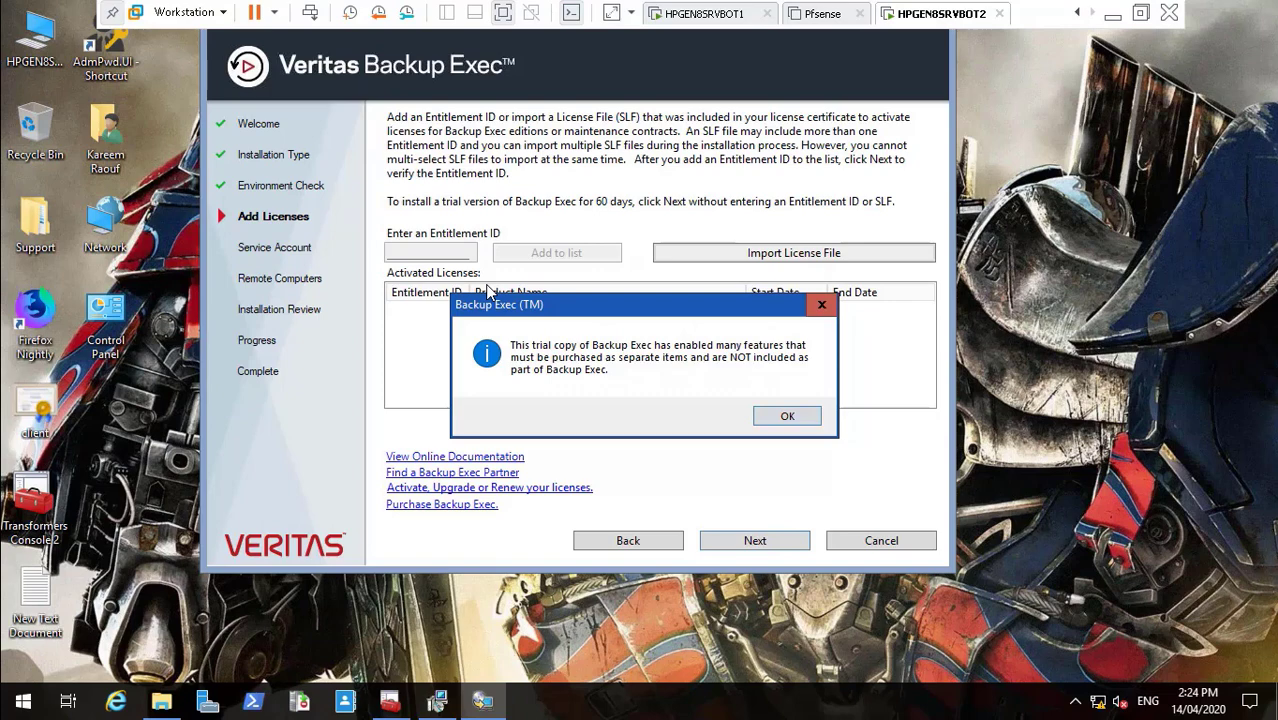
key("Return")
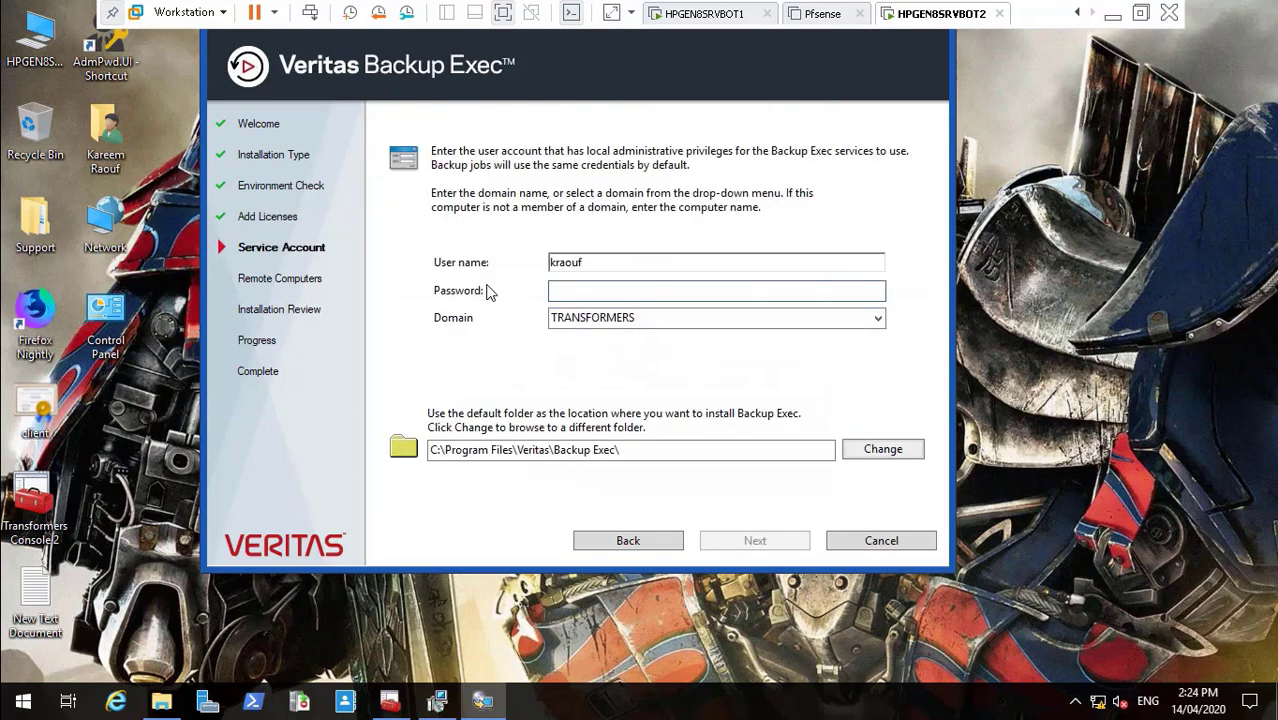
- Set the service account user name to bacbo with its password and confirm the granted rights
key("shift+Tab")
type("bacbo")
key("Tab")
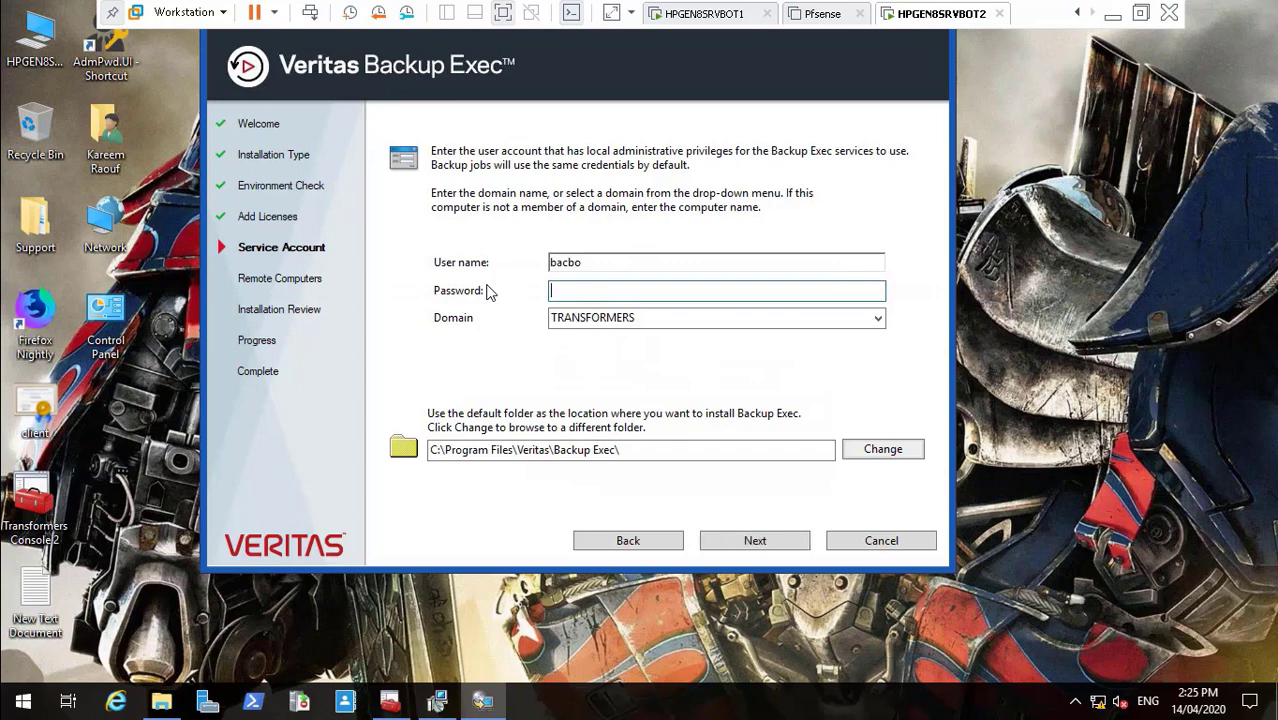
type("P@ssword12")
key("Return")
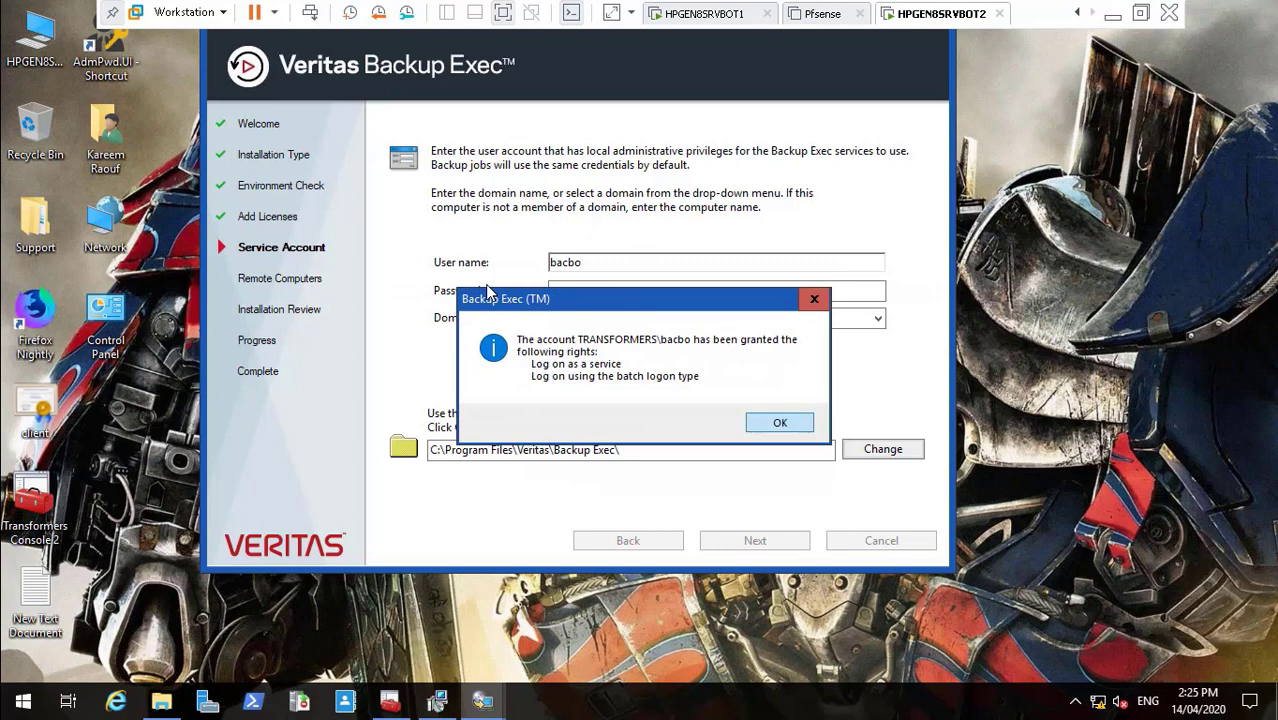
key("Return")
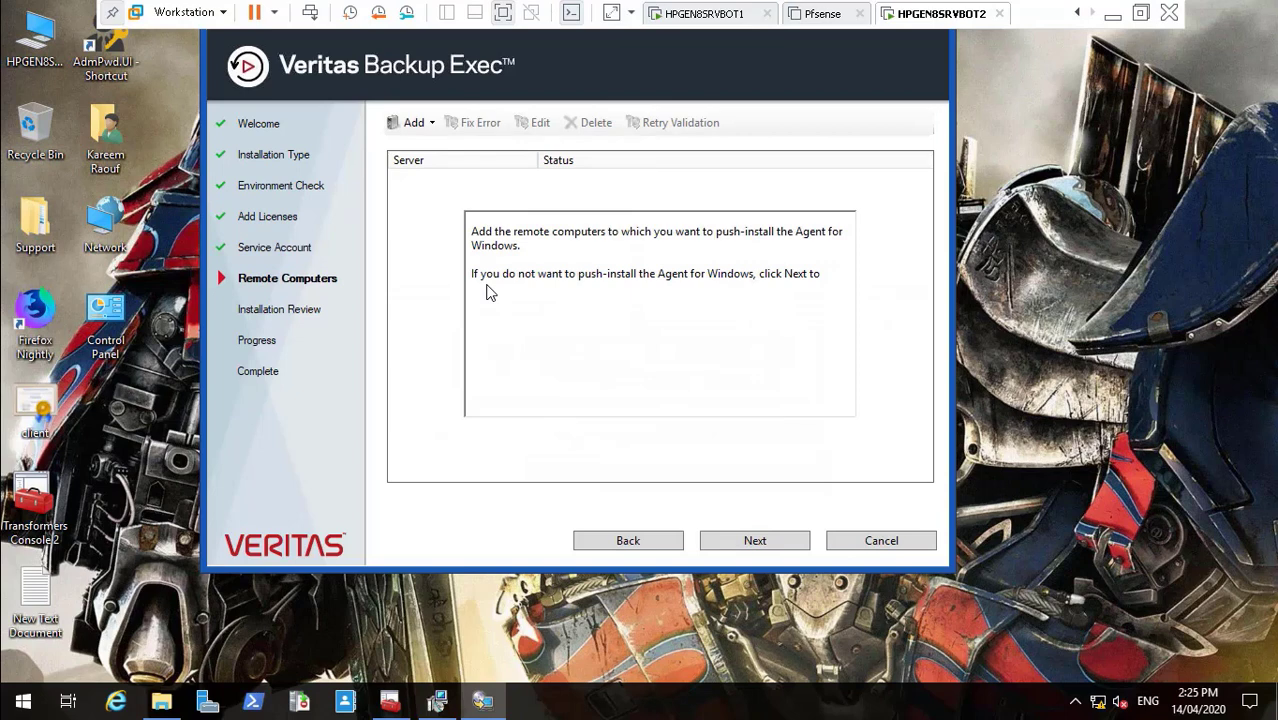
- Show the Add options for adding a single remote computer on the Remote Computers page
mouse_move(102, 643)
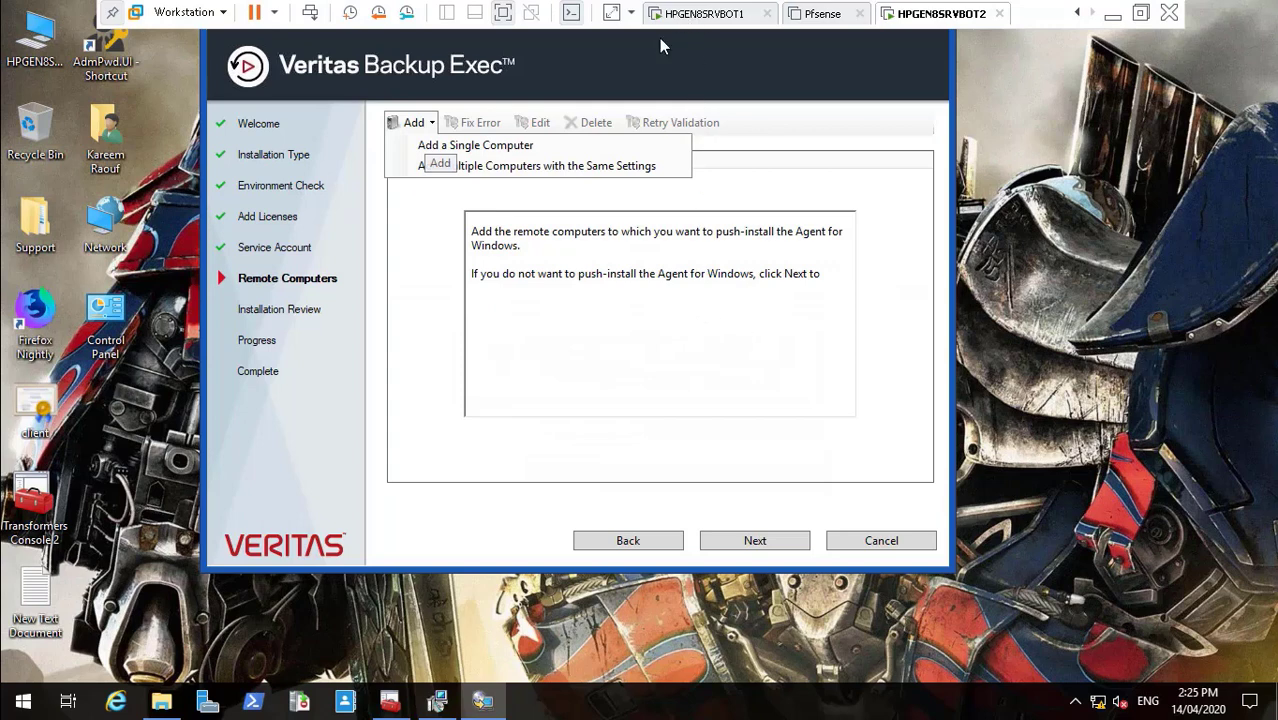
- Pick HPGEN8SRVBOT1 from the browsed domain computers and confirm it as the remote computer
left_click(16, 686)
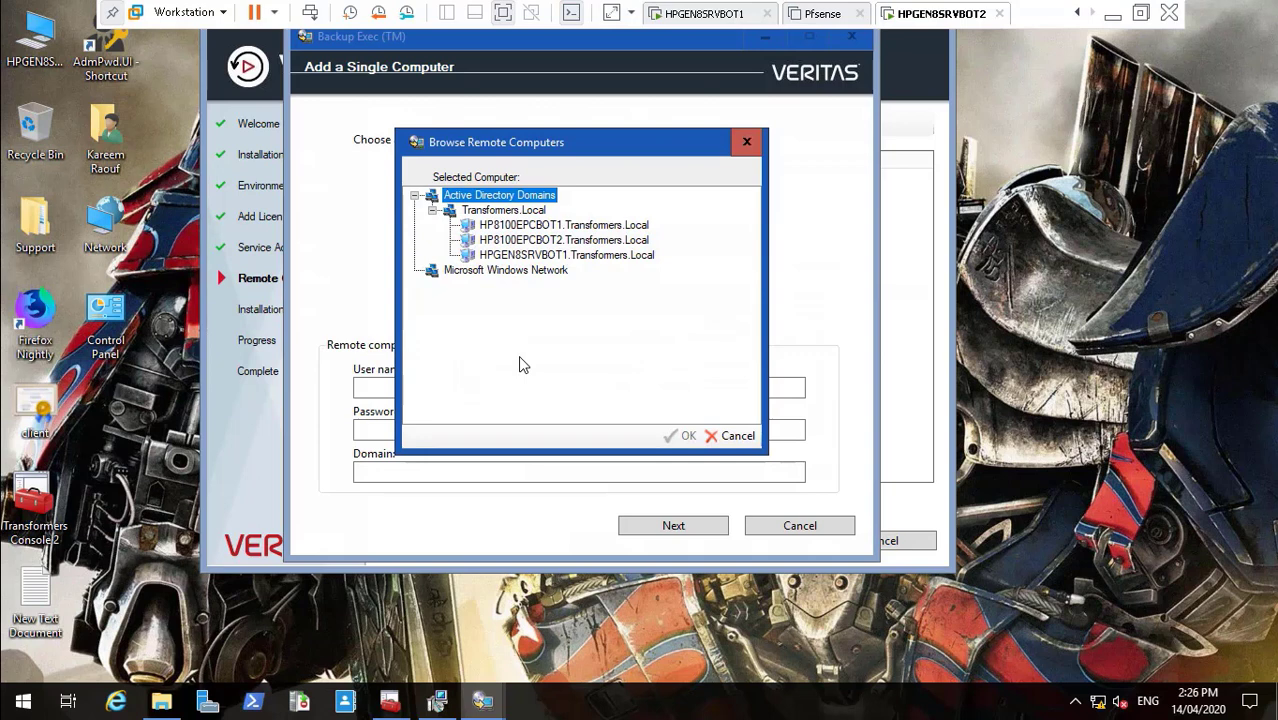
key("Down")
key("Down")
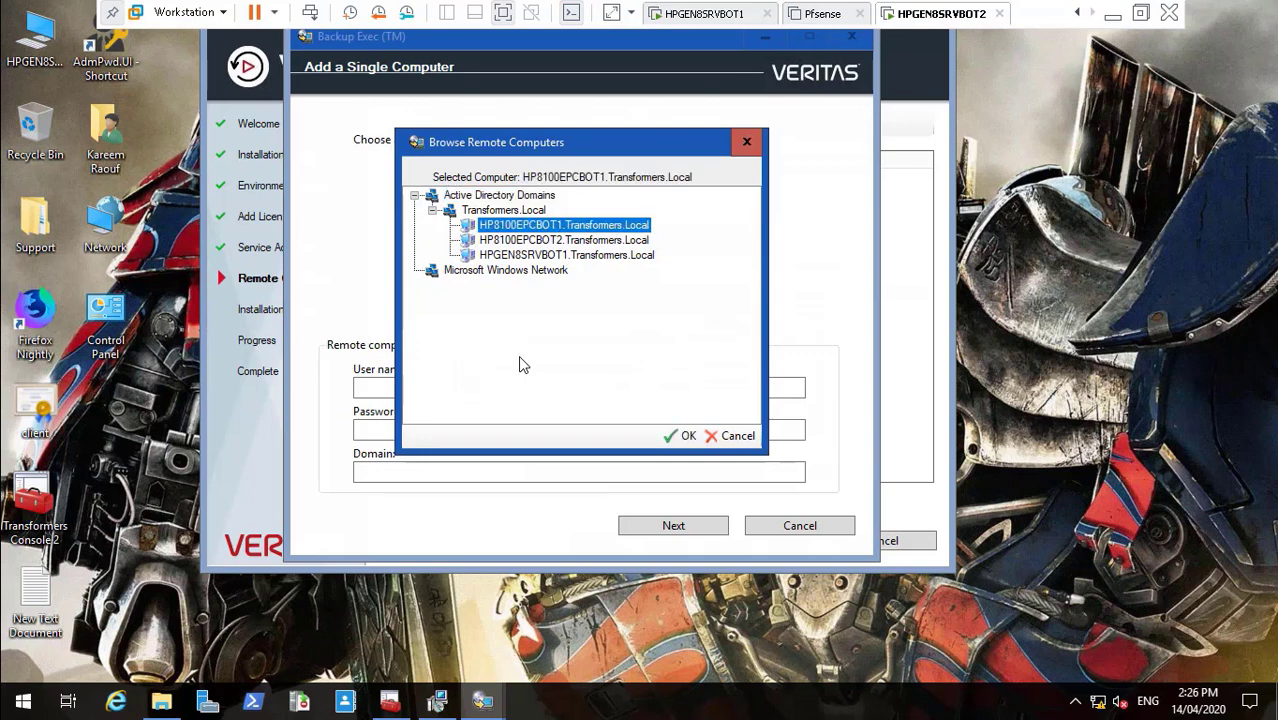
key("Down")
key("Down")
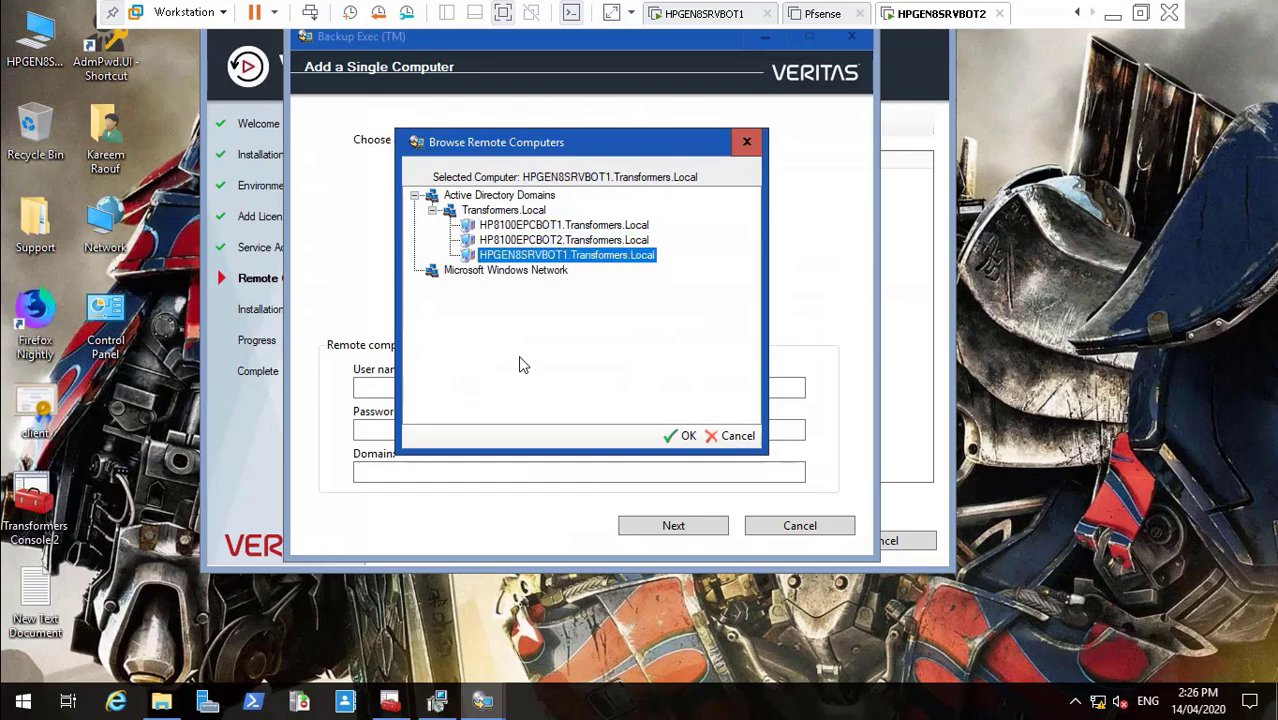
key("Tab")
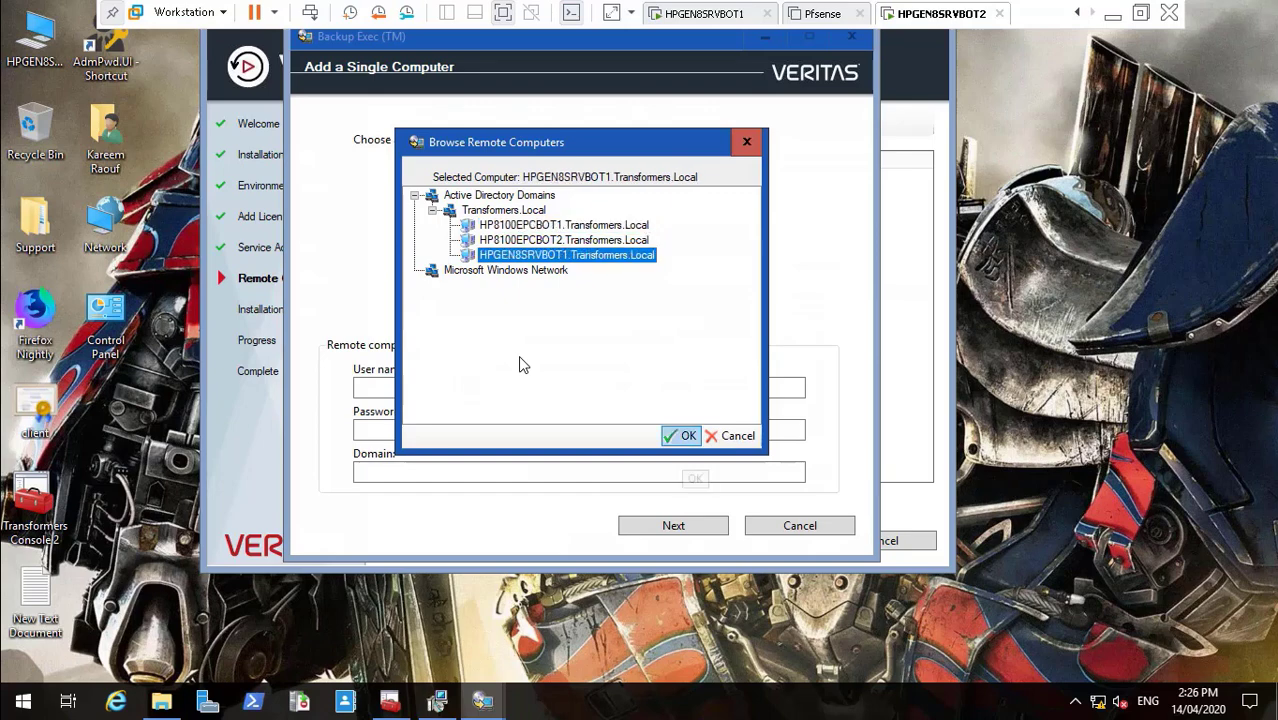
key("Return")
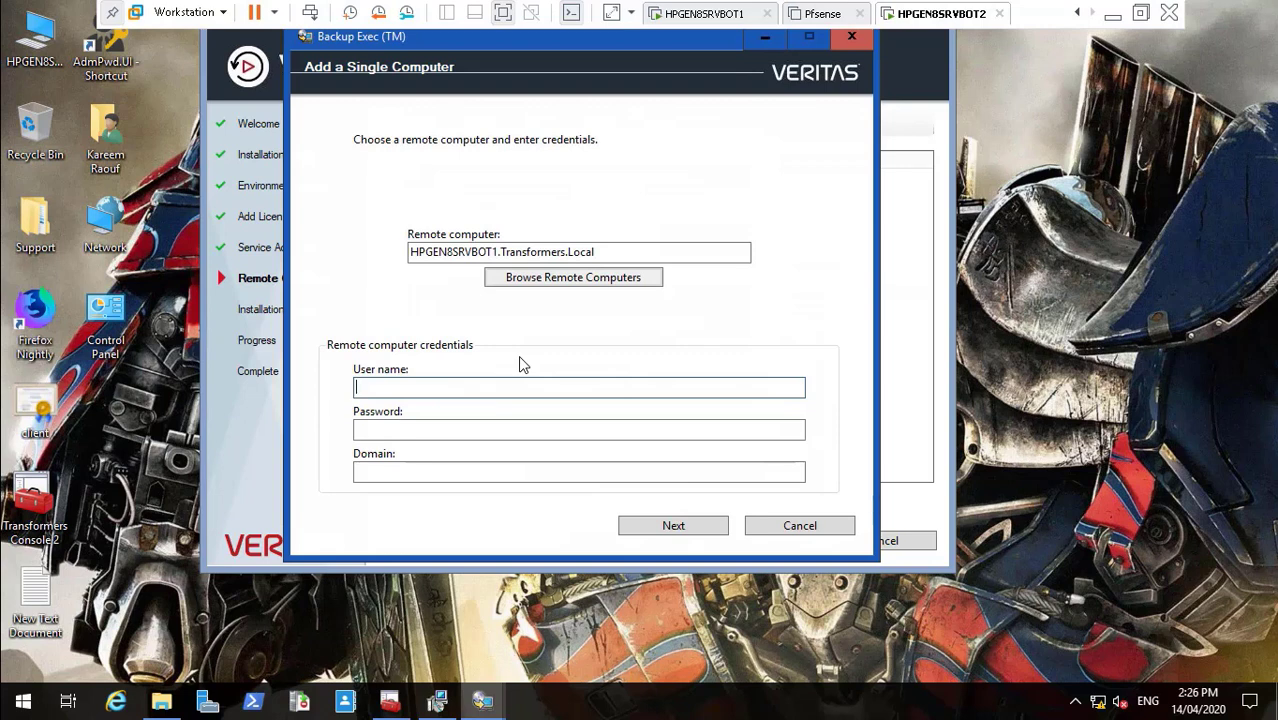
- Enter user name bacbo, the account password, and domain TRANSFORMERS for HPGEN8SRVBOT1
type("bacbo")
key("Tab")
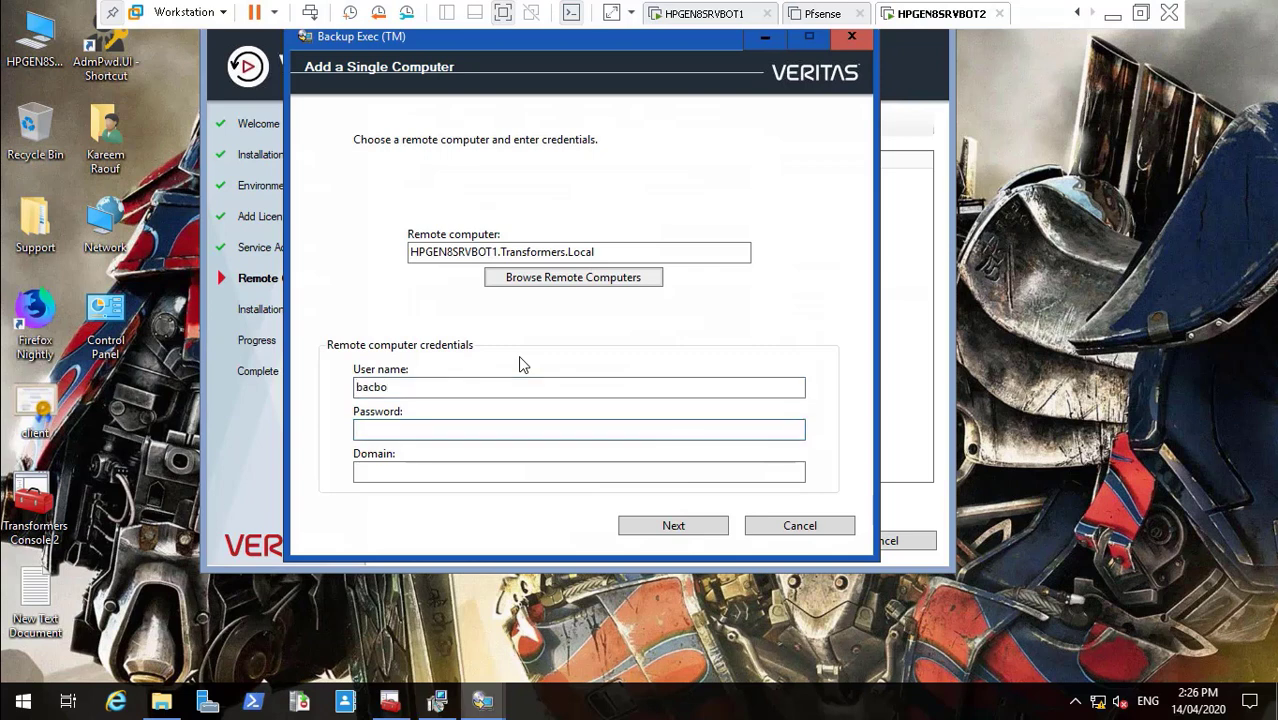
type("••••••••••")
key("Tab")
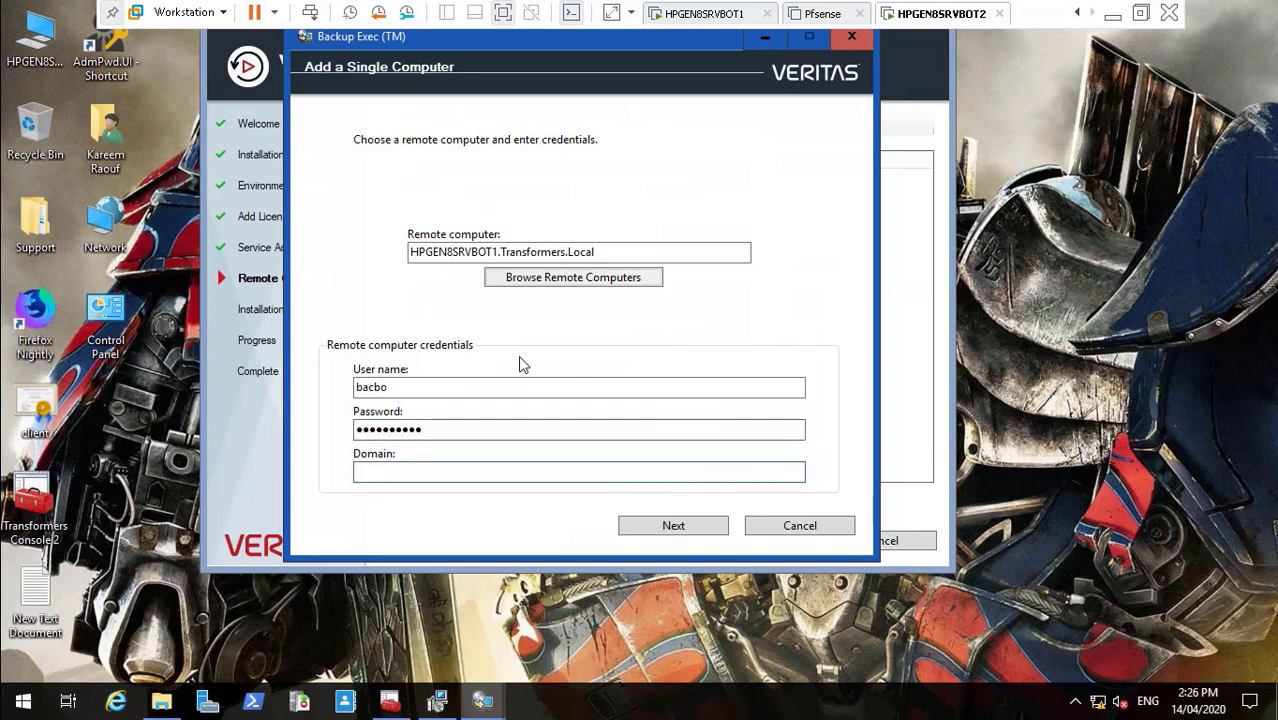
type("TRANS")
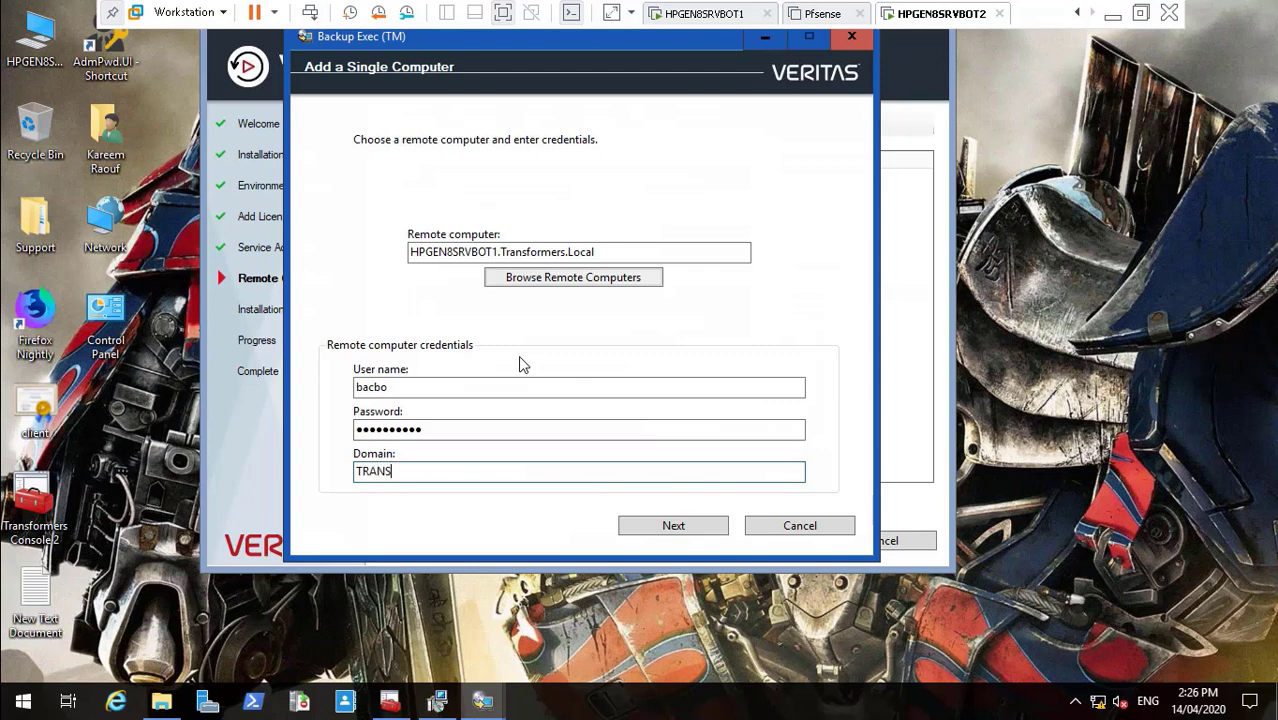
type("FORMERS")
key("Tab")
- Add HPGEN8SRVBOT1 to the push-install list and wait until its Agent for Windows validation finishes
key("Return")
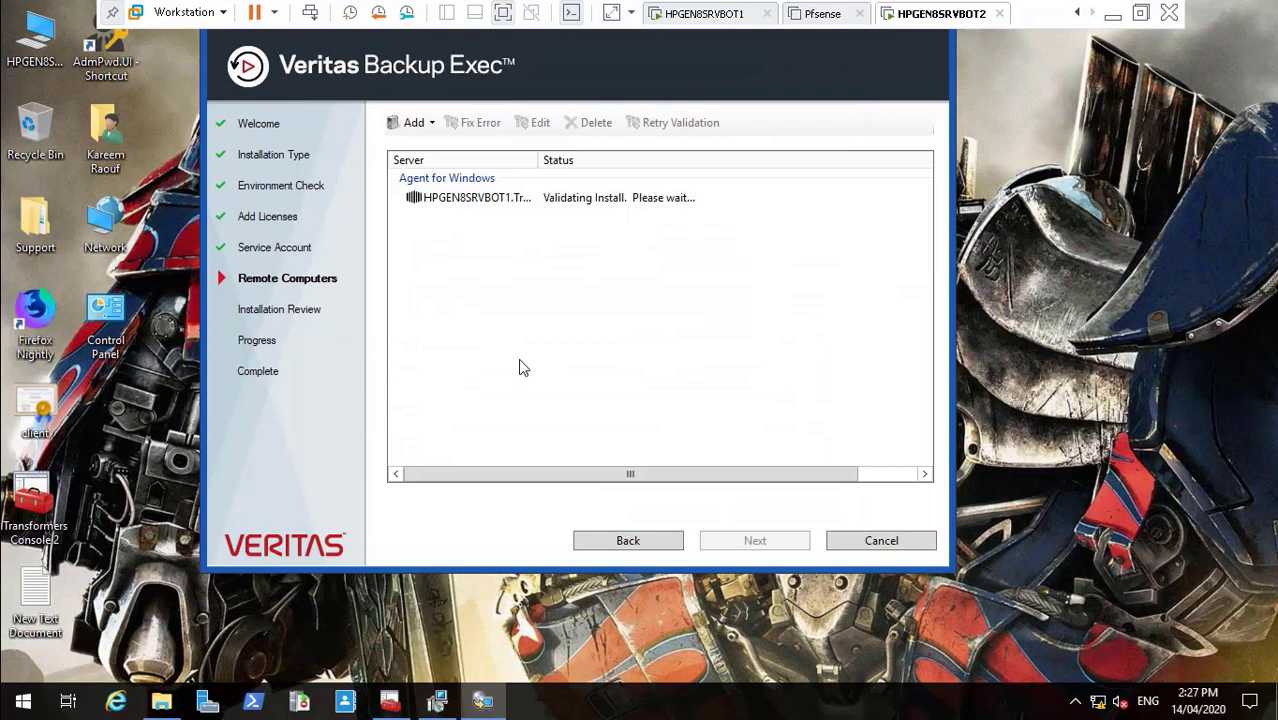
double_click(466, 528)
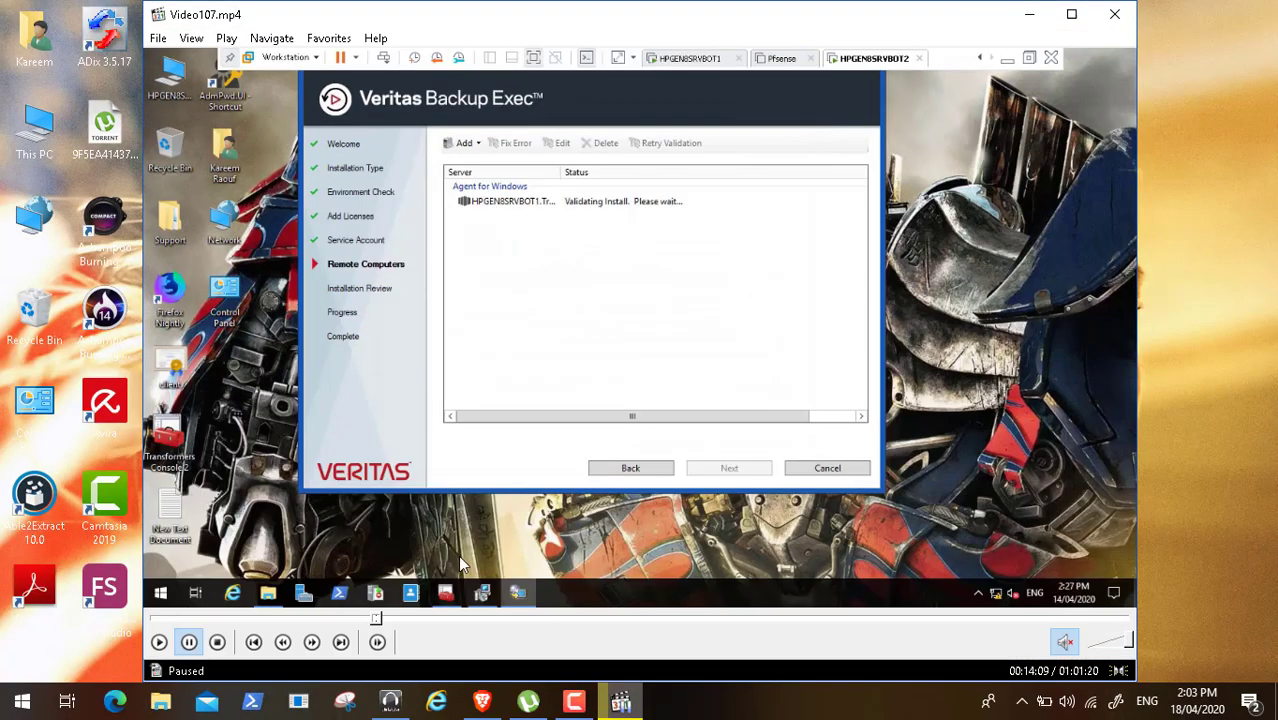
double_click(393, 518)
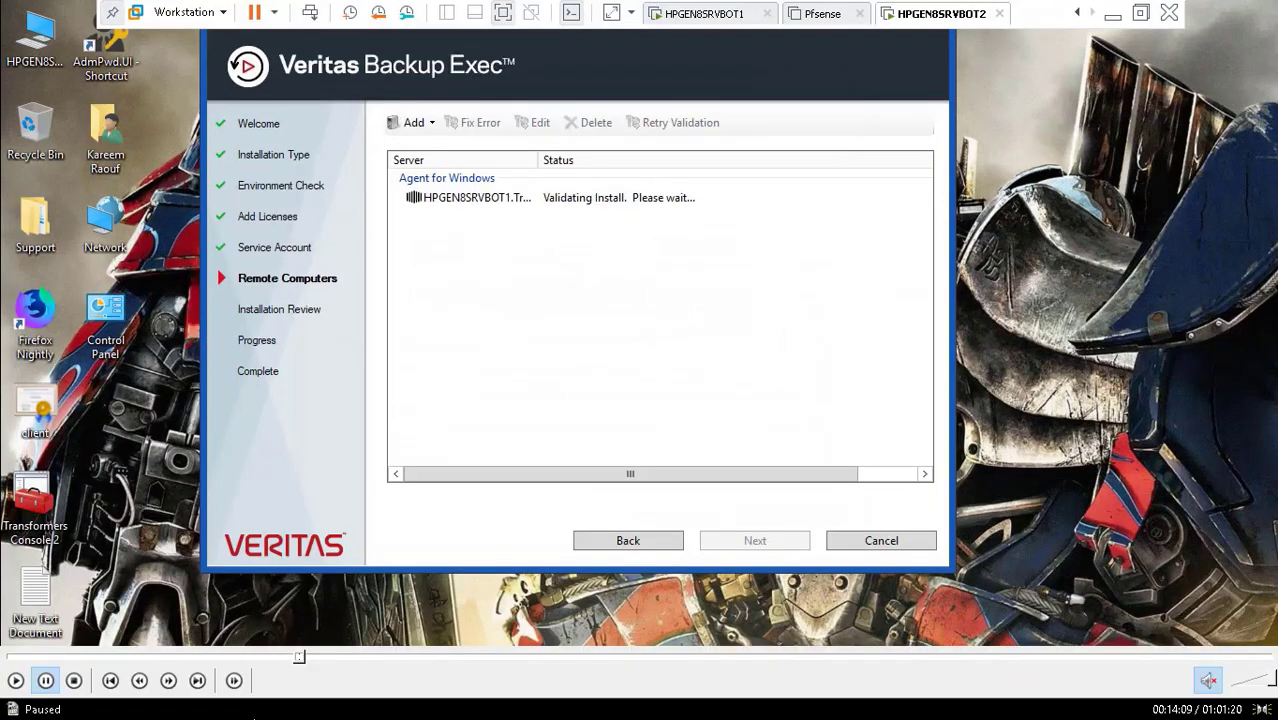
left_click(16, 681)
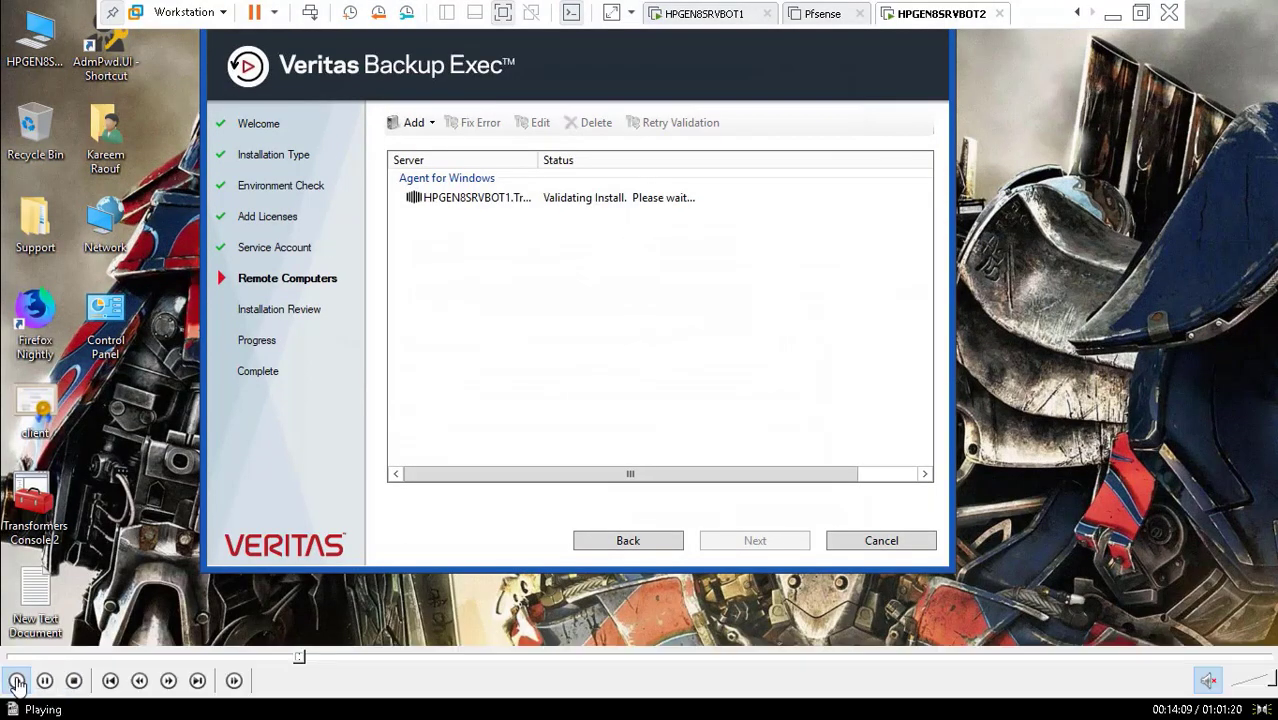
left_click(304, 658)
left_click(306, 658)
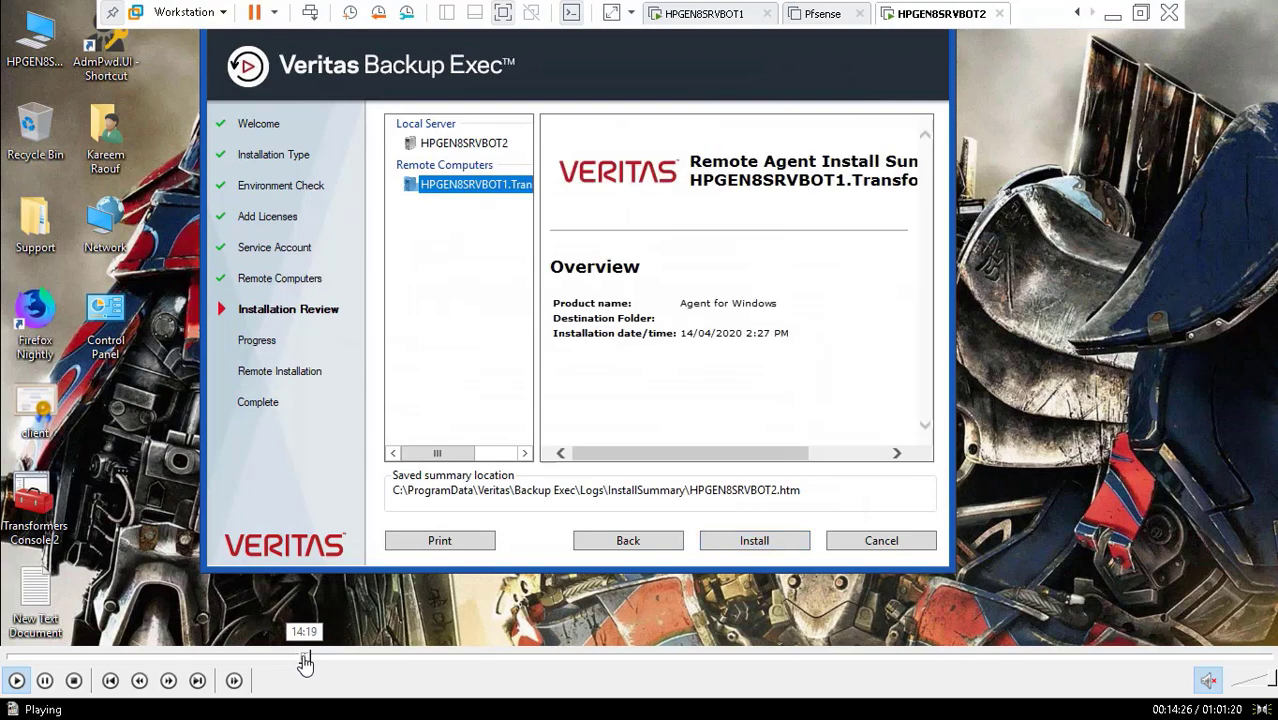
left_click(304, 658)
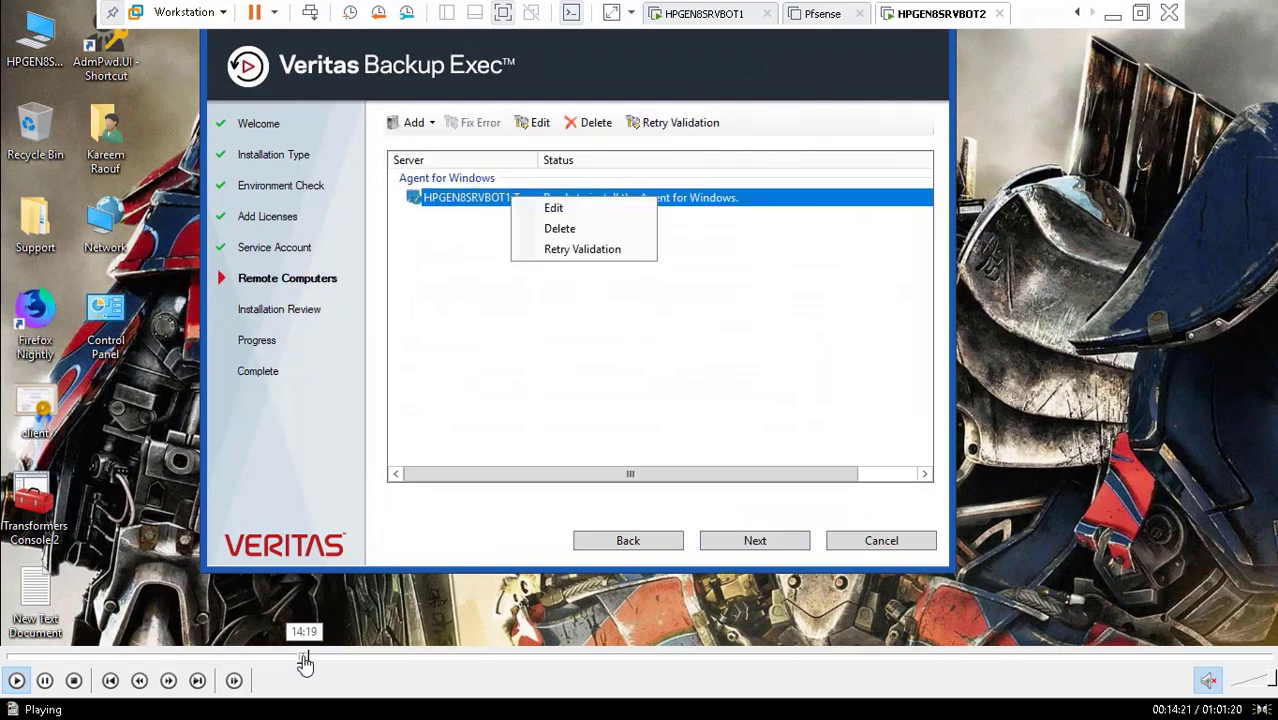
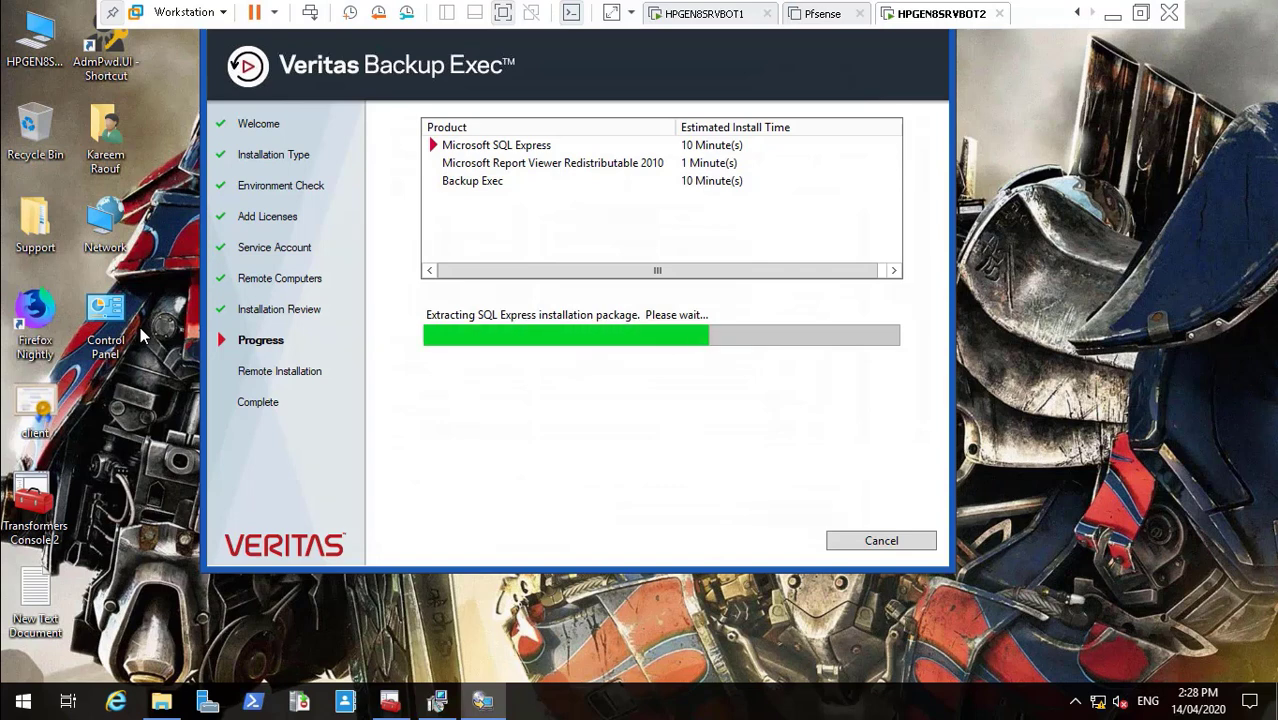
- Exit the VM's full-screen mode so the VMware library and host taskbar show during the SQL Express install
left_click(503, 13)
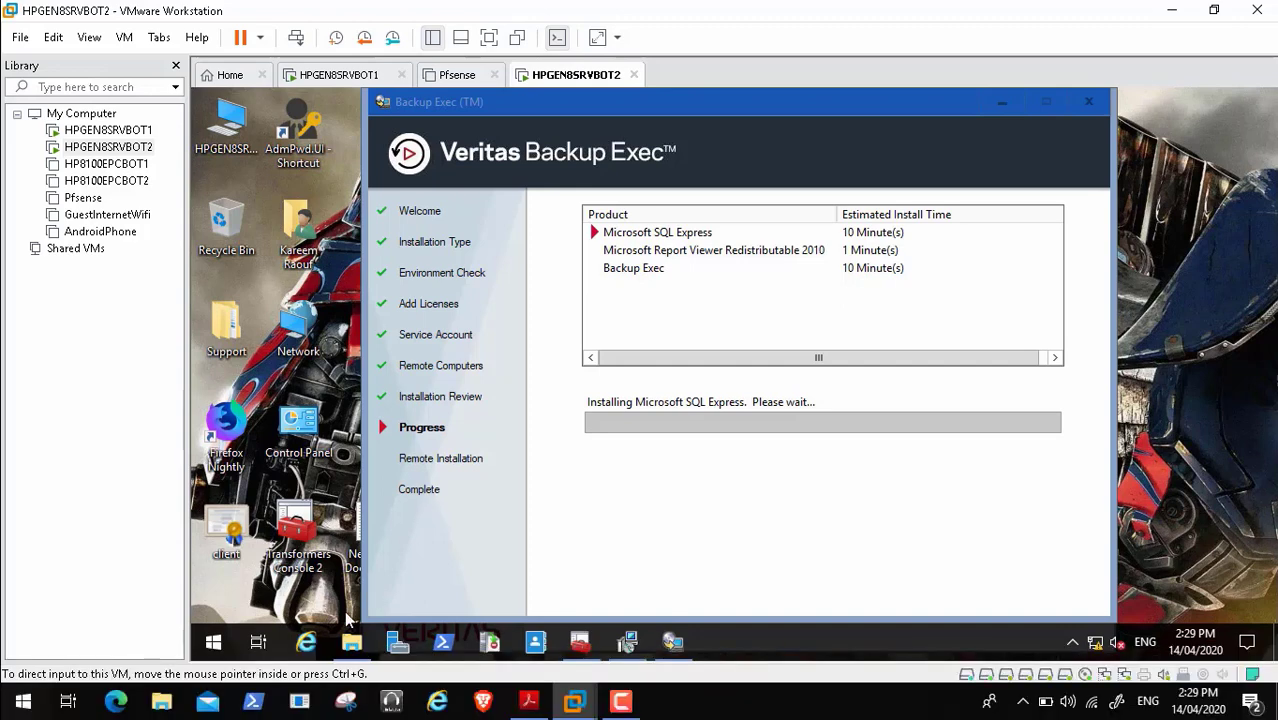
mouse_move(313, 680)
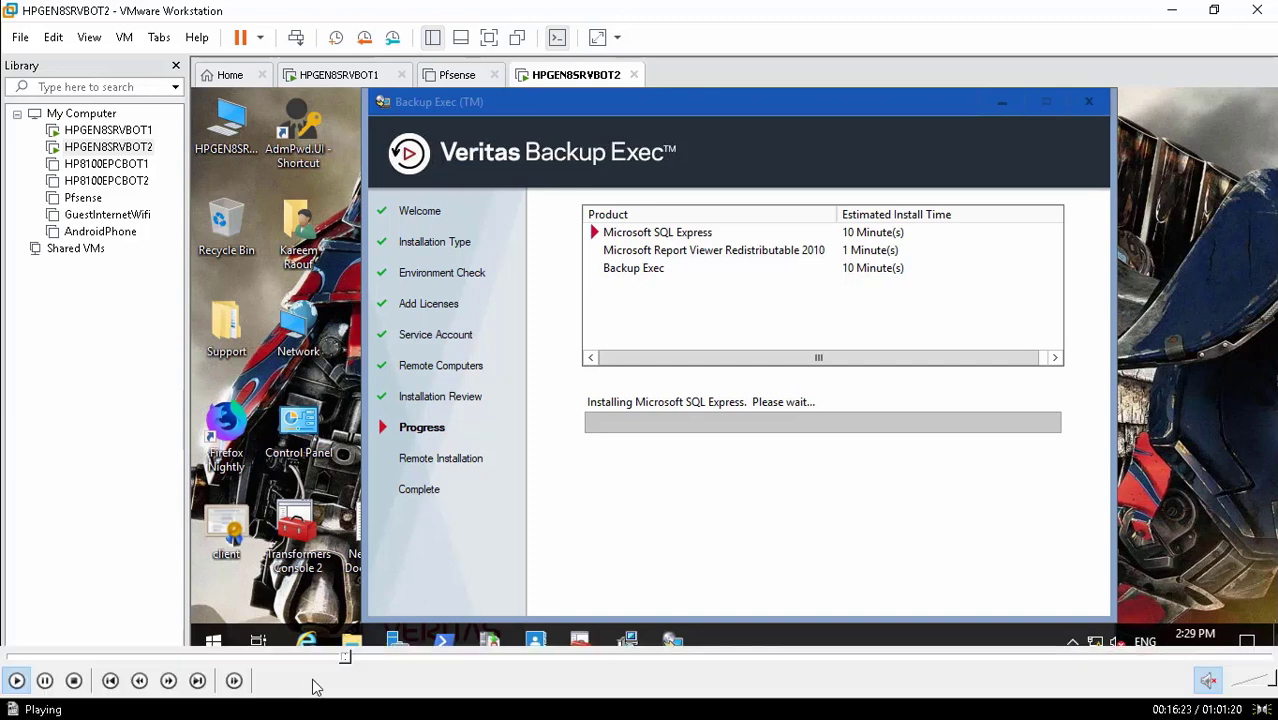
- Scrub the playback forward past SQL Express until HPGEN8SRVBOT1's remote install reads 100% completed successfully
left_click(357, 657)
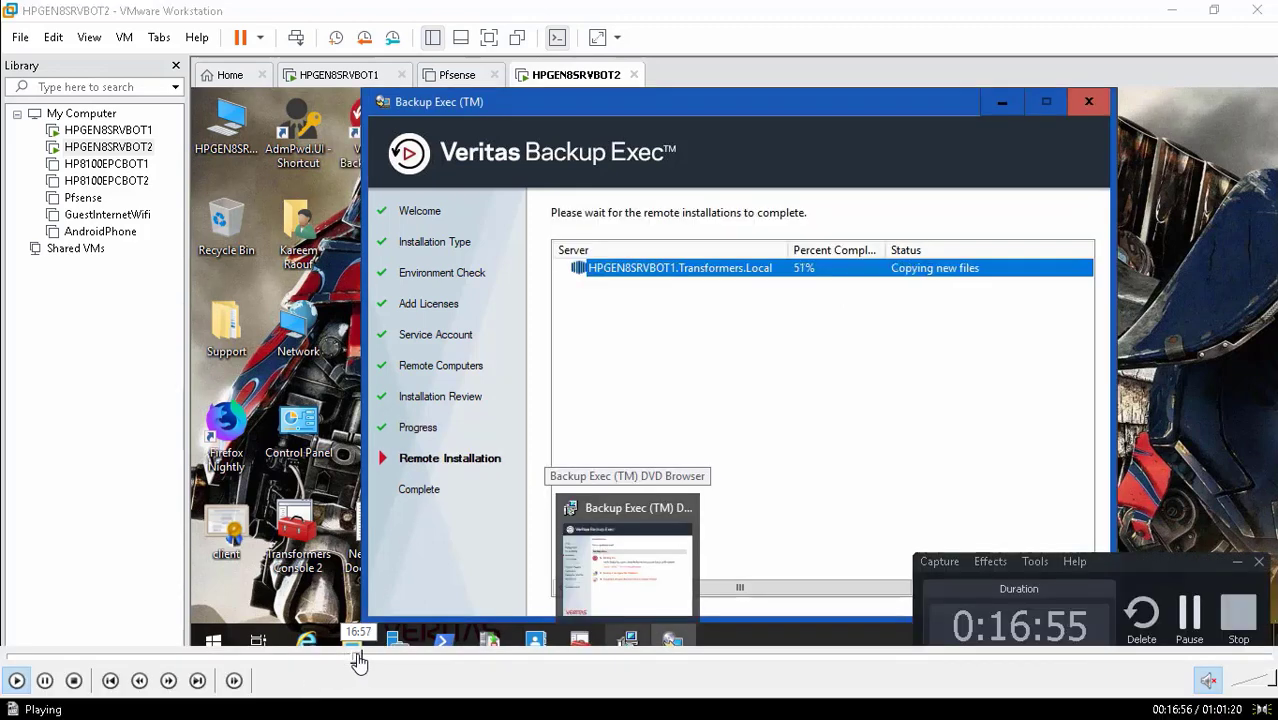
left_click(355, 658)
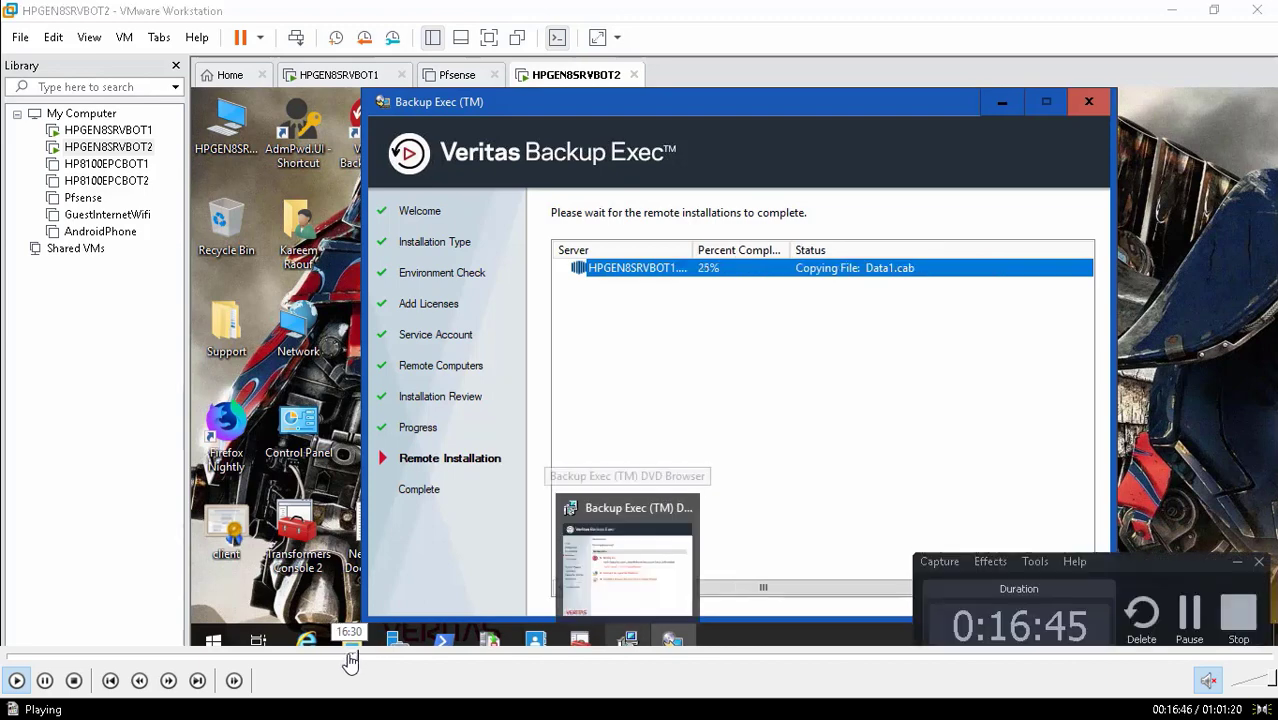
left_click(348, 657)
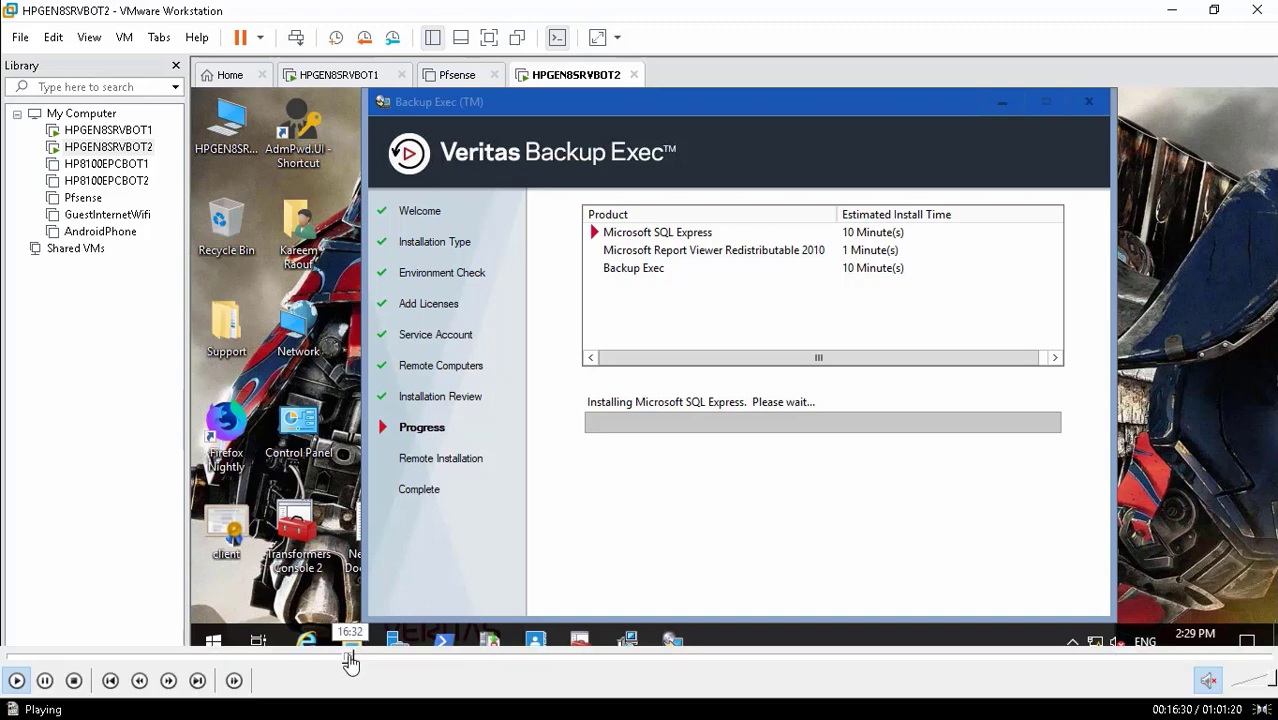
left_click(353, 658)
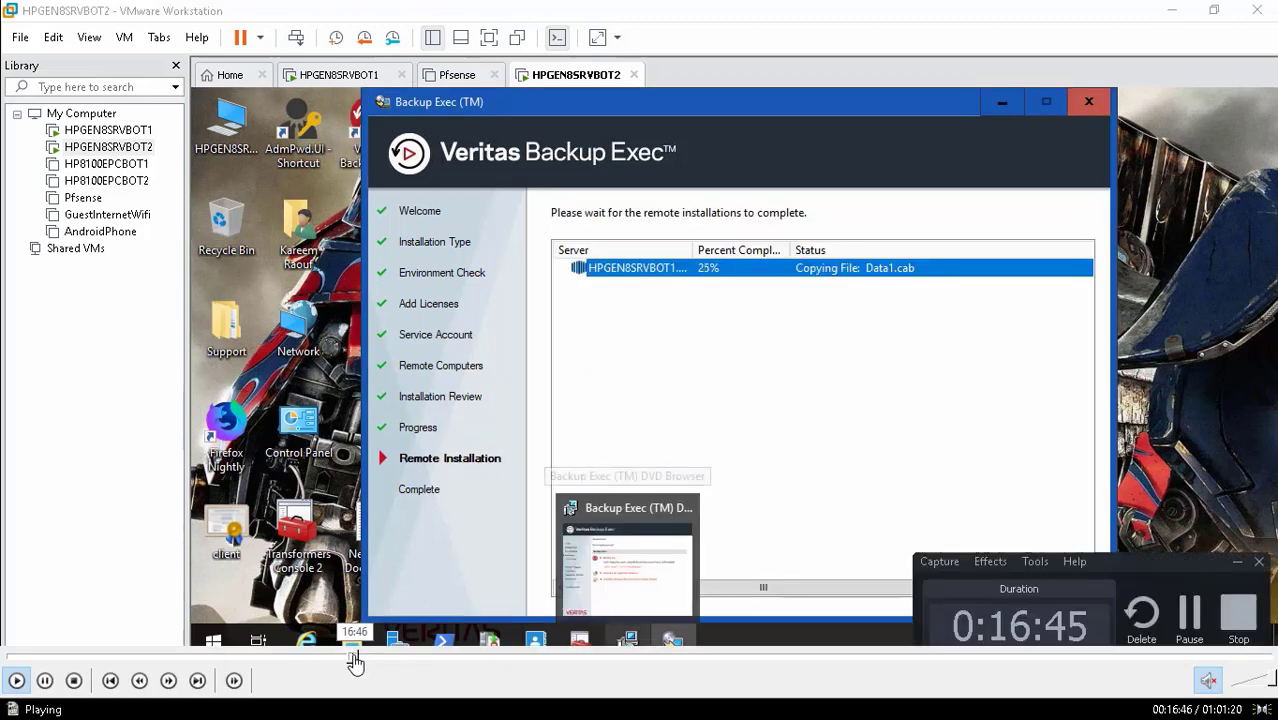
left_click(353, 658)
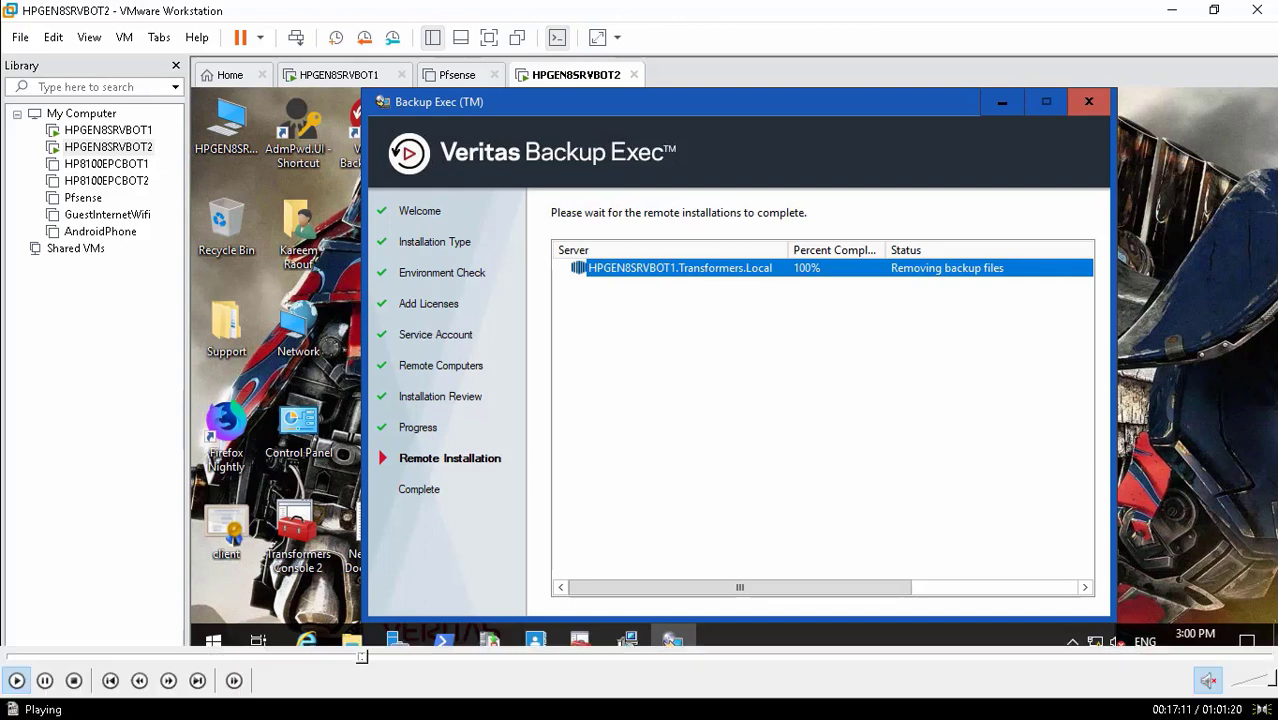
left_click(368, 658)
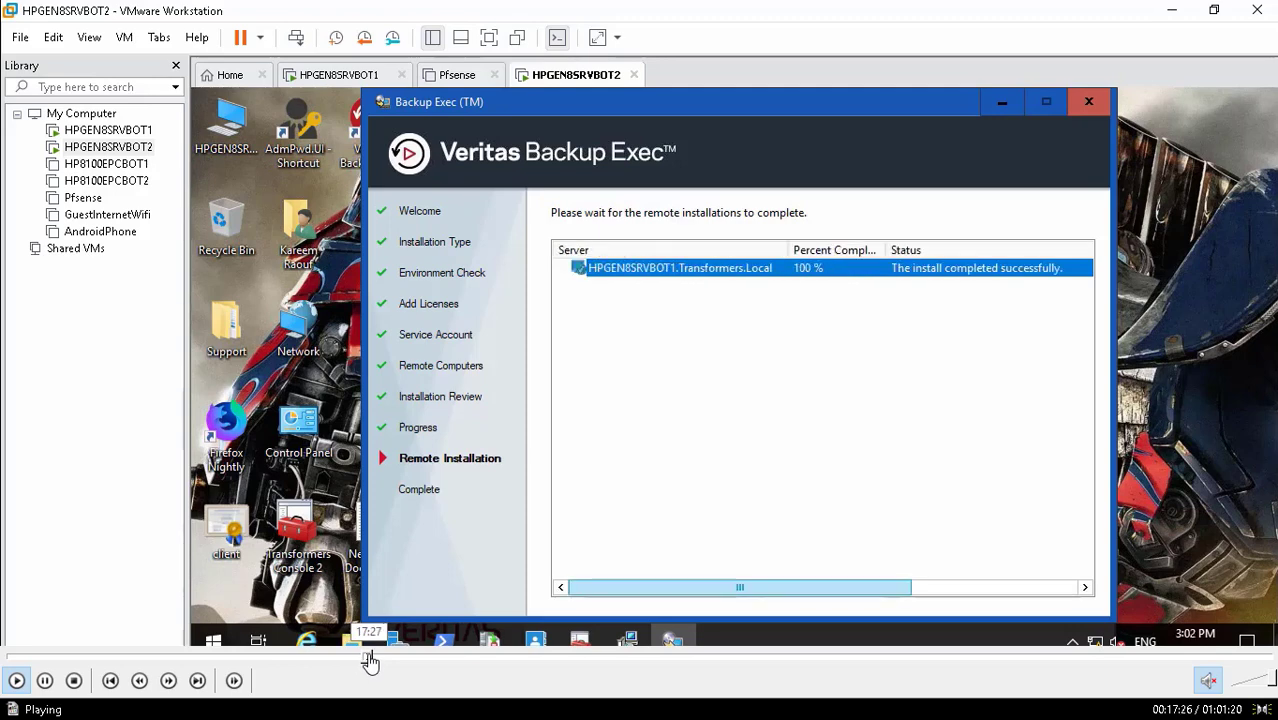
left_click(373, 657)
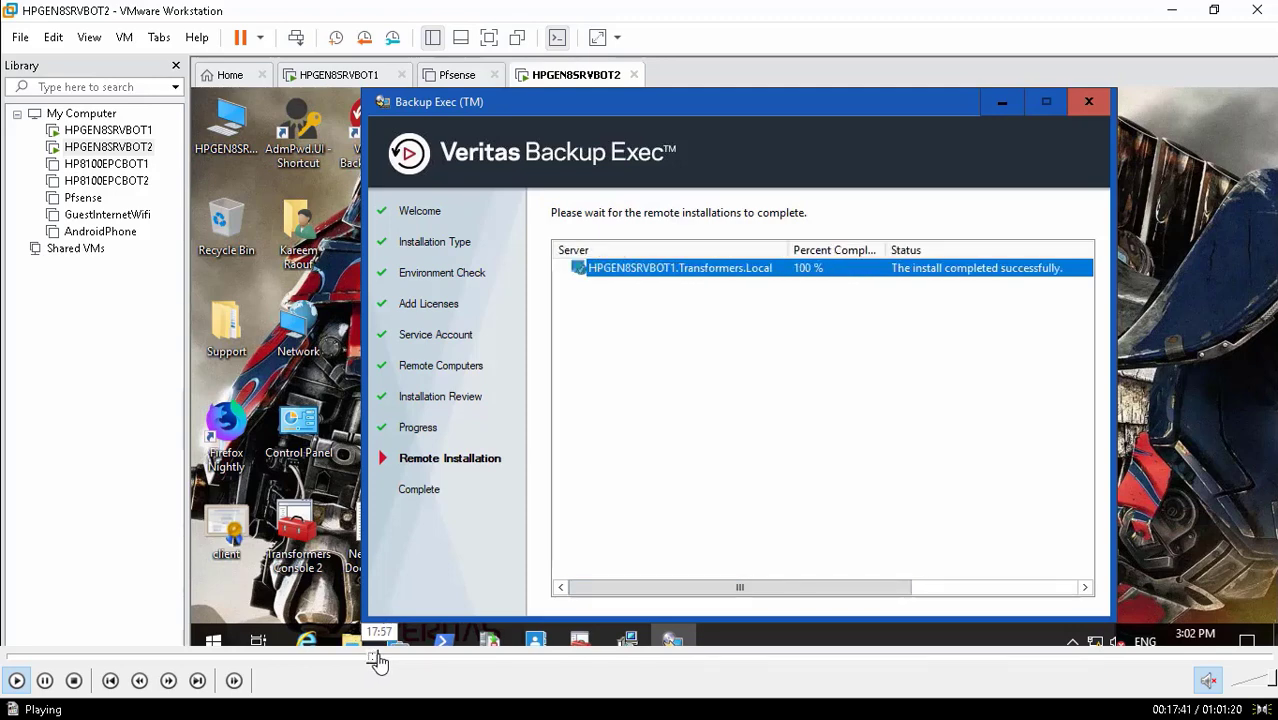
left_click(379, 658)
left_click(377, 658)
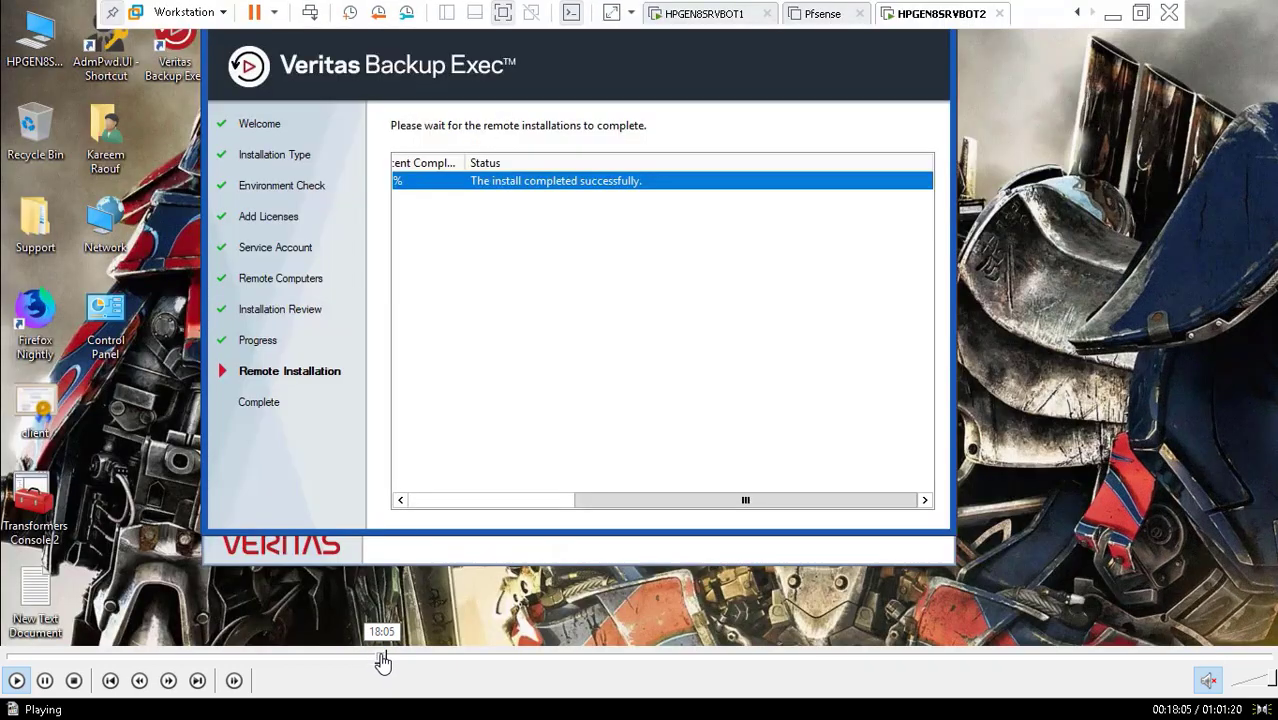
left_click(382, 658)
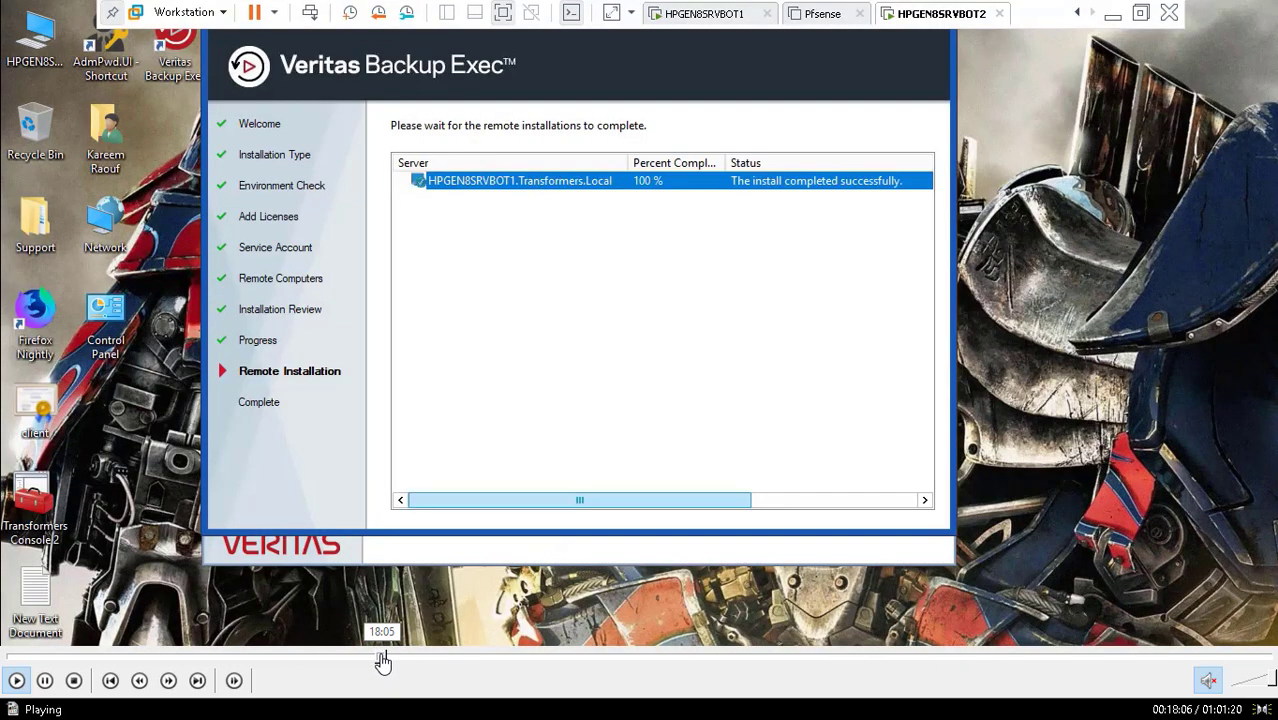
- Seek past the remote install stage to the Backup Exec wizard's Complete page
left_click(388, 659)
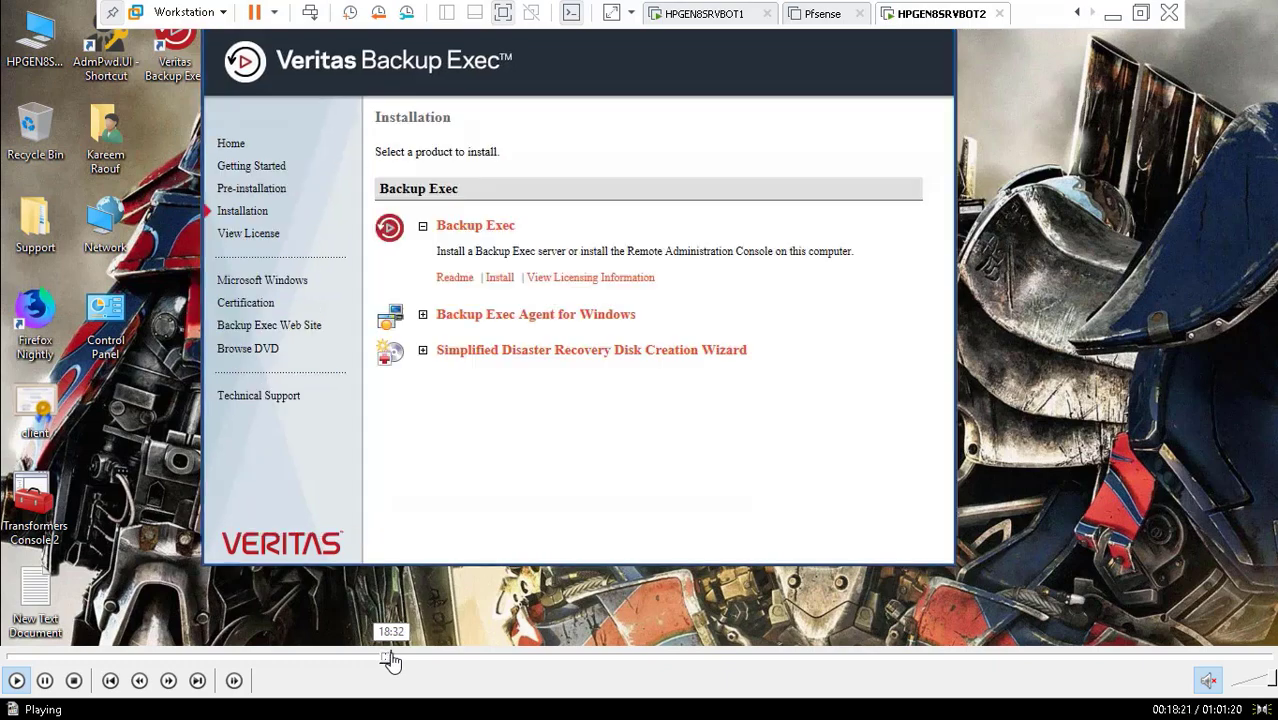
left_click(386, 659)
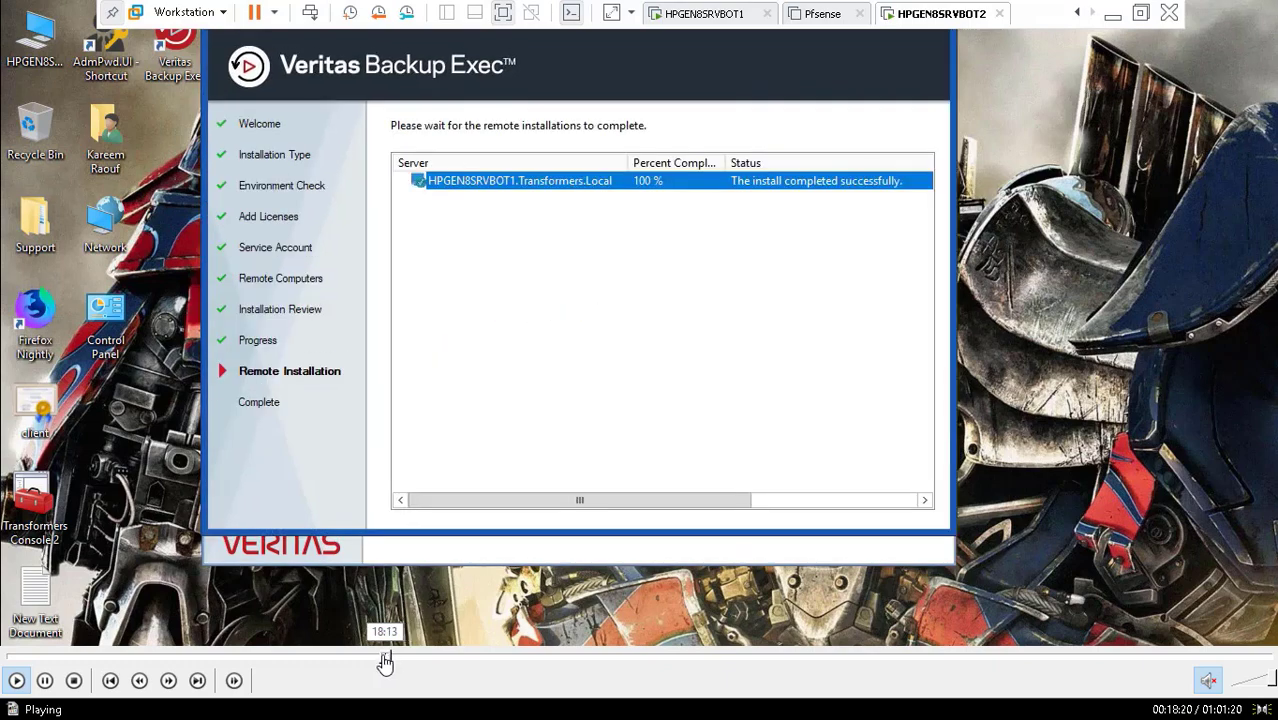
left_click(385, 661)
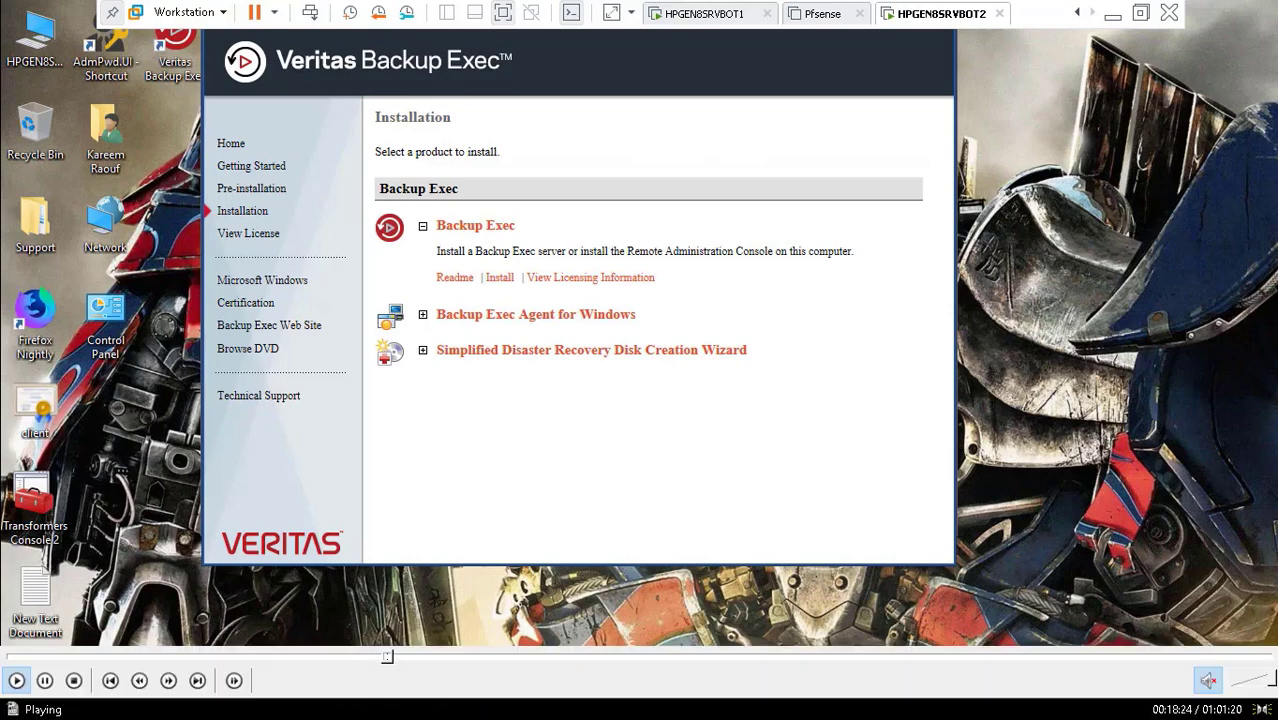
left_click(390, 661)
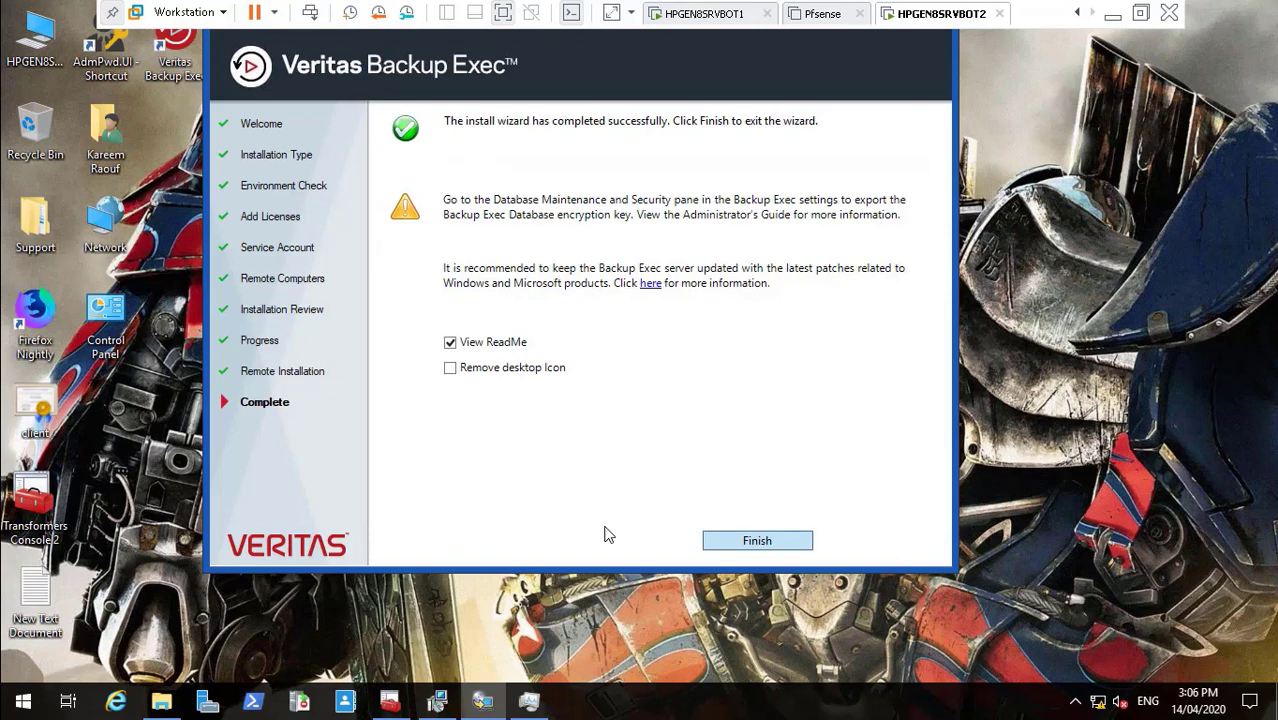
- Advance to the survey, tick 'Skip the survey and finish the installation', and confirm Finish
key("Return")
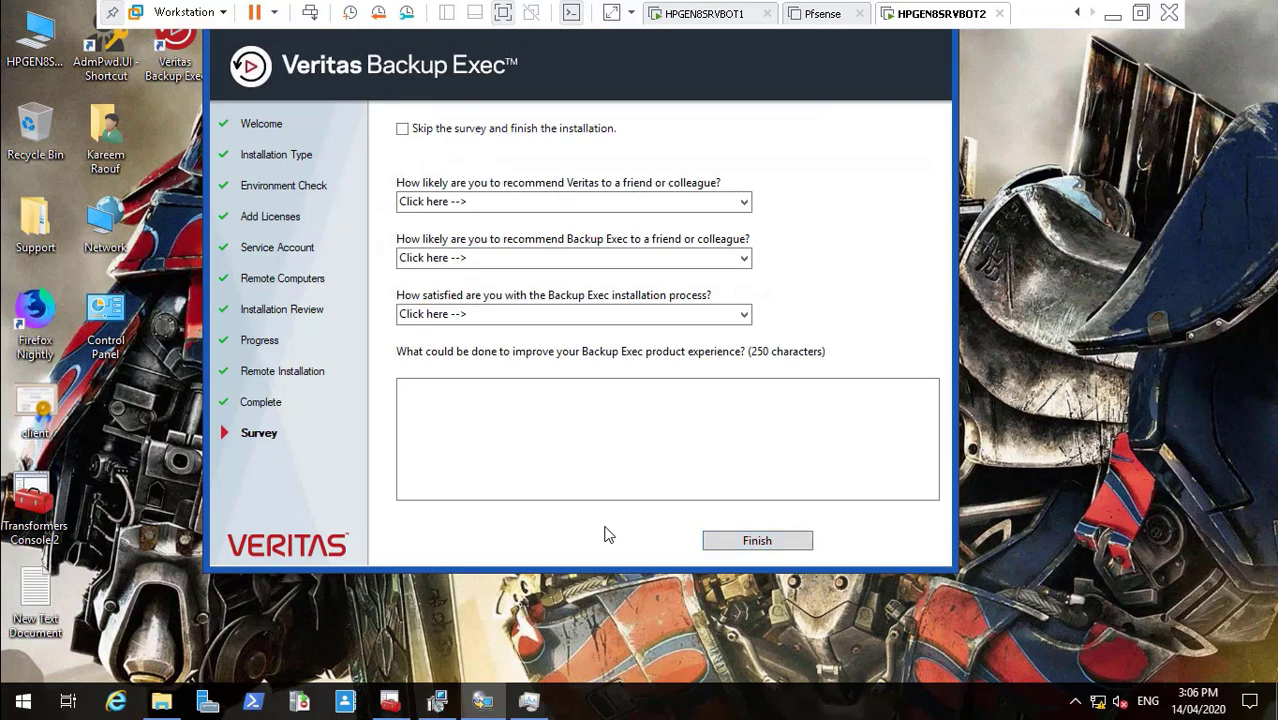
key("space")
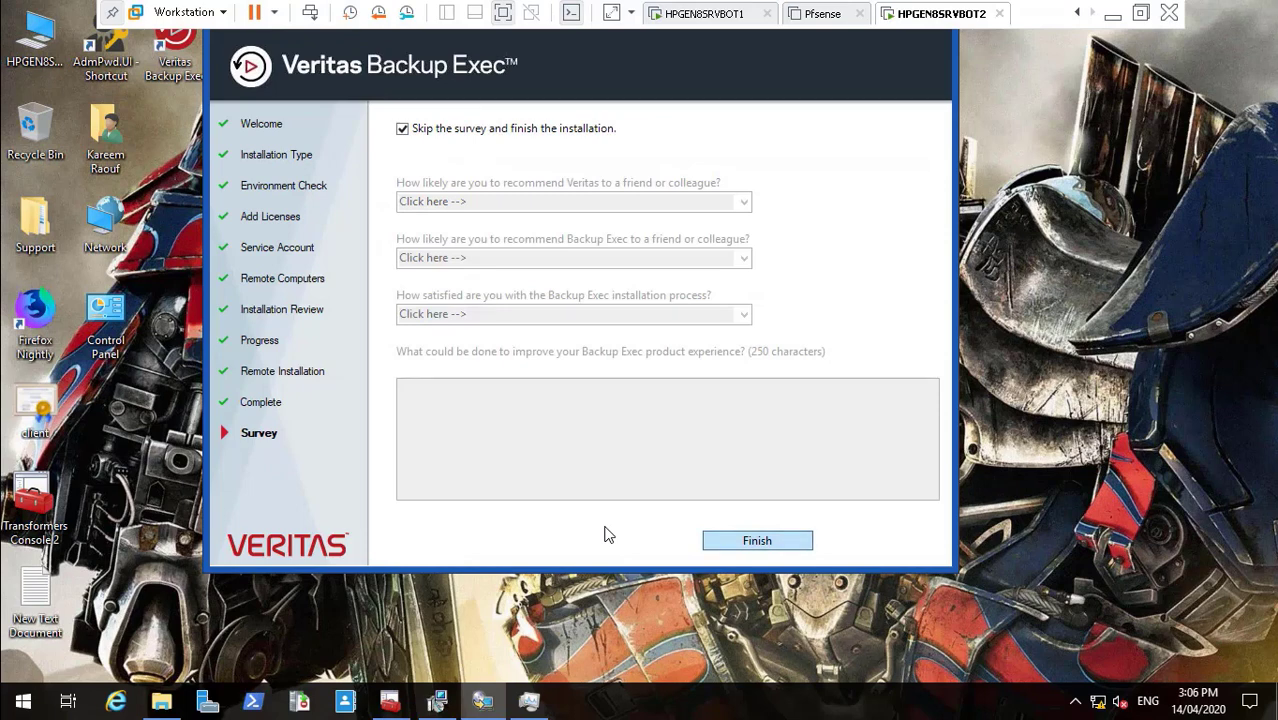
key("Return")
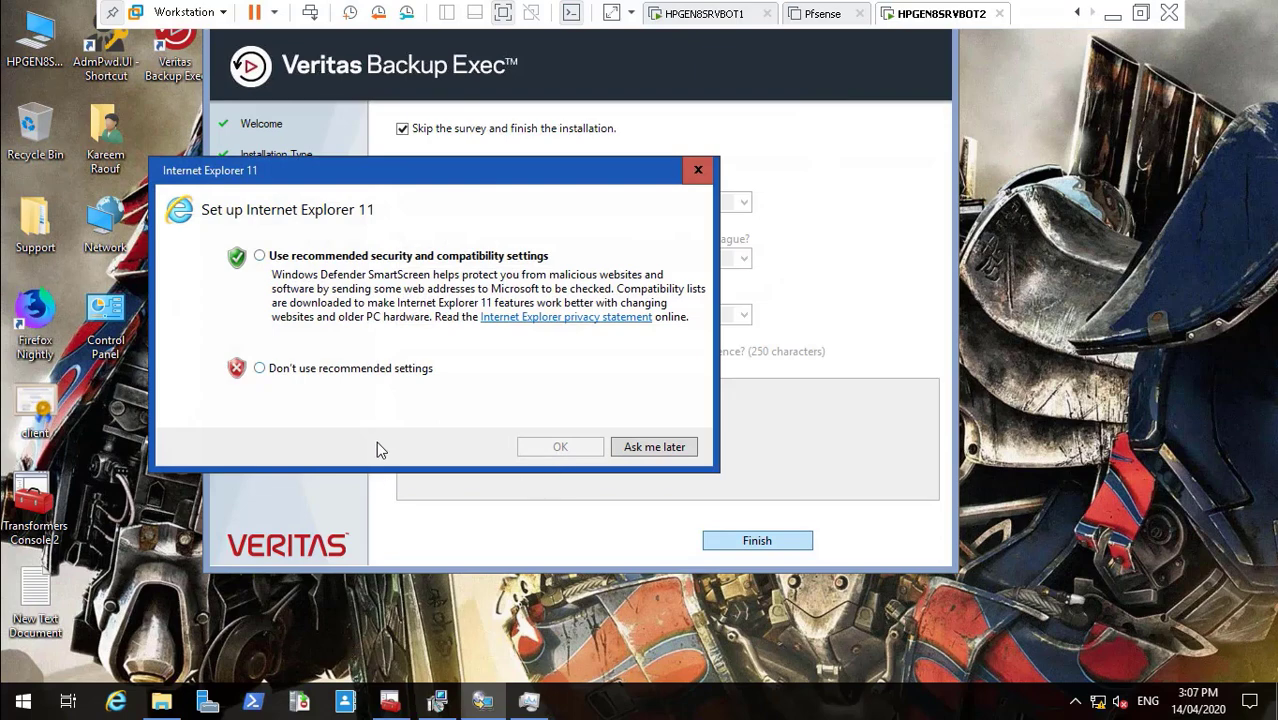
- Choose the recommended security settings in the IE11 setup prompt, confirm, and close the survey page
left_click(259, 368)
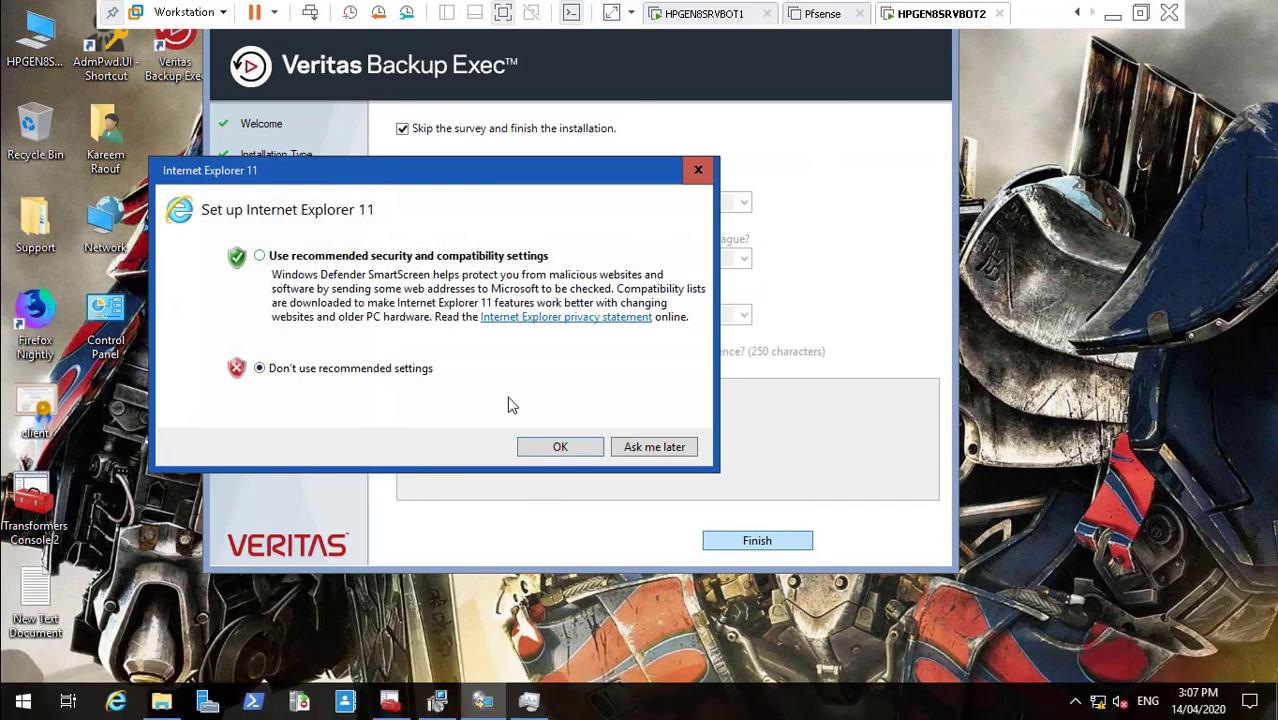
key("Up")
key("Return")
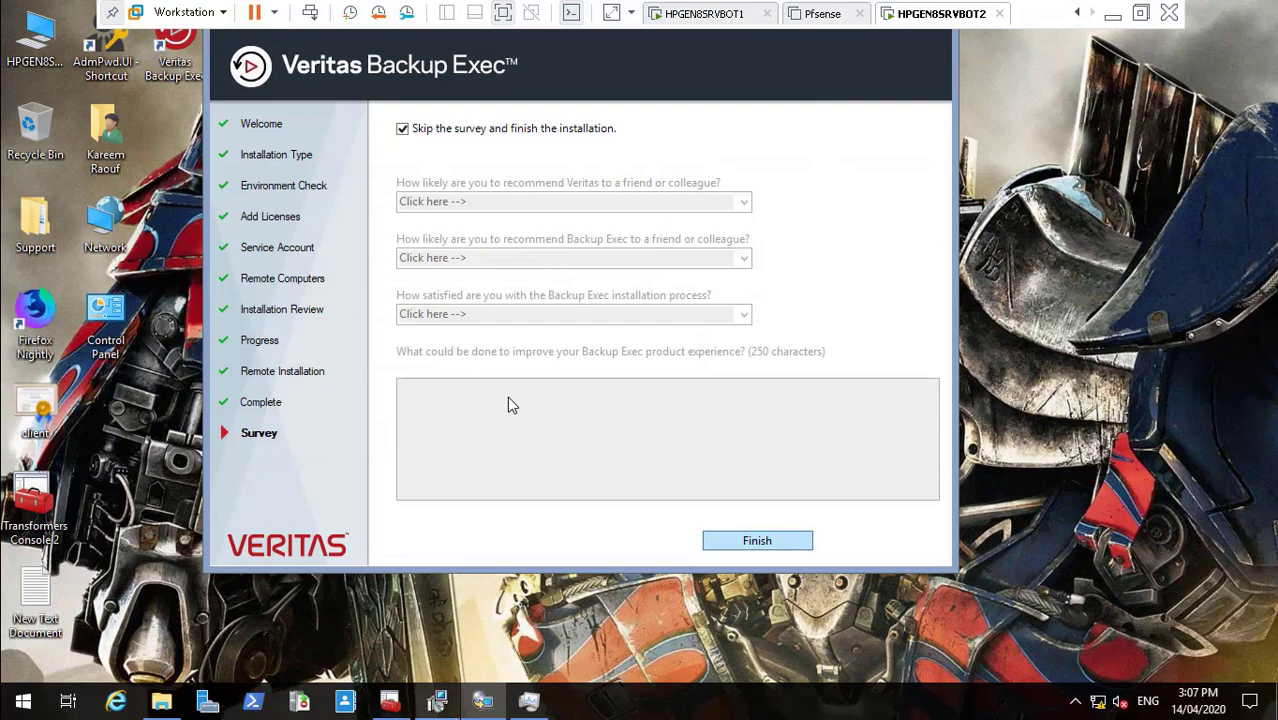
key("Return")
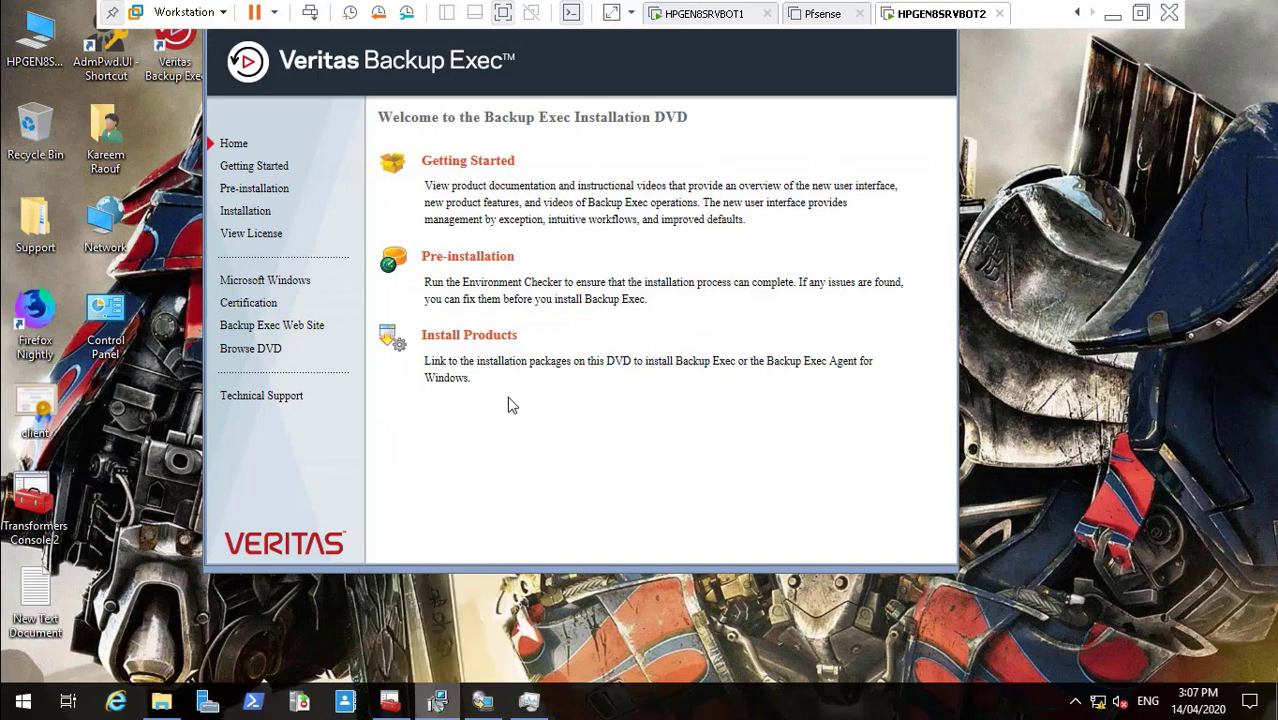
- Close both Backup Exec DVD welcome windows from the taskbar and finish the installer
right_click(438, 701)
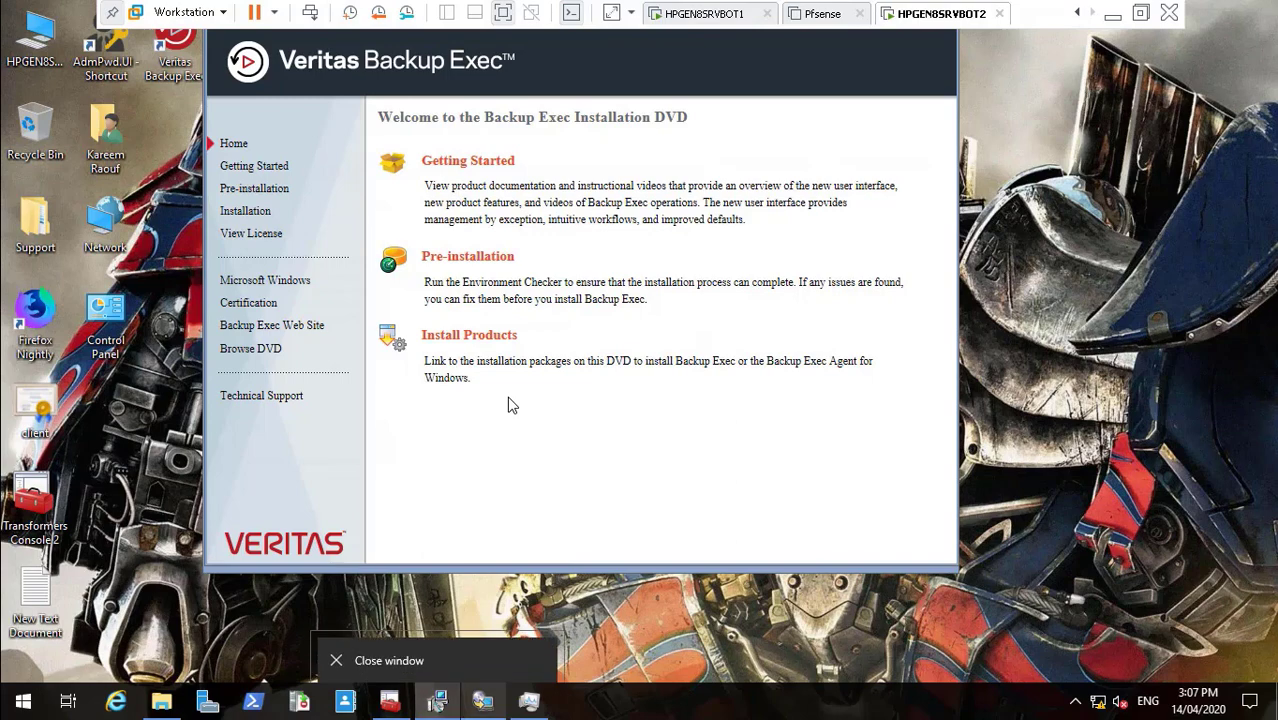
left_click(389, 660)
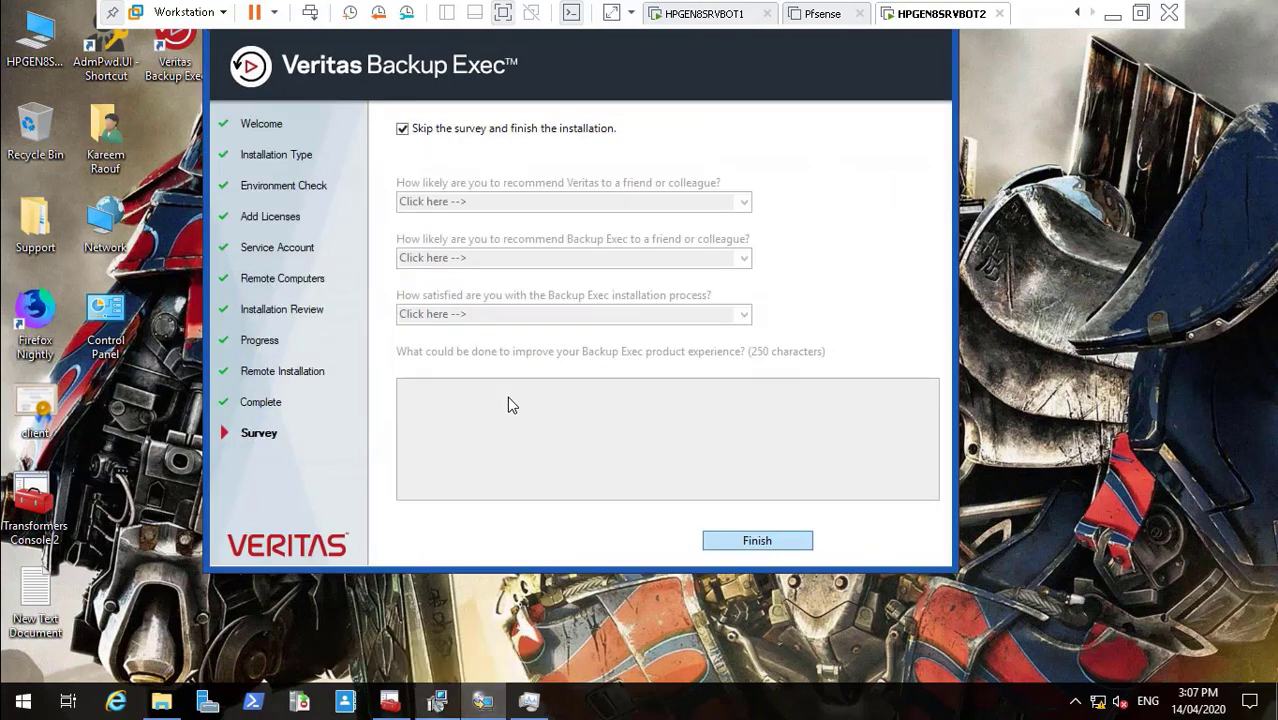
left_click(438, 701)
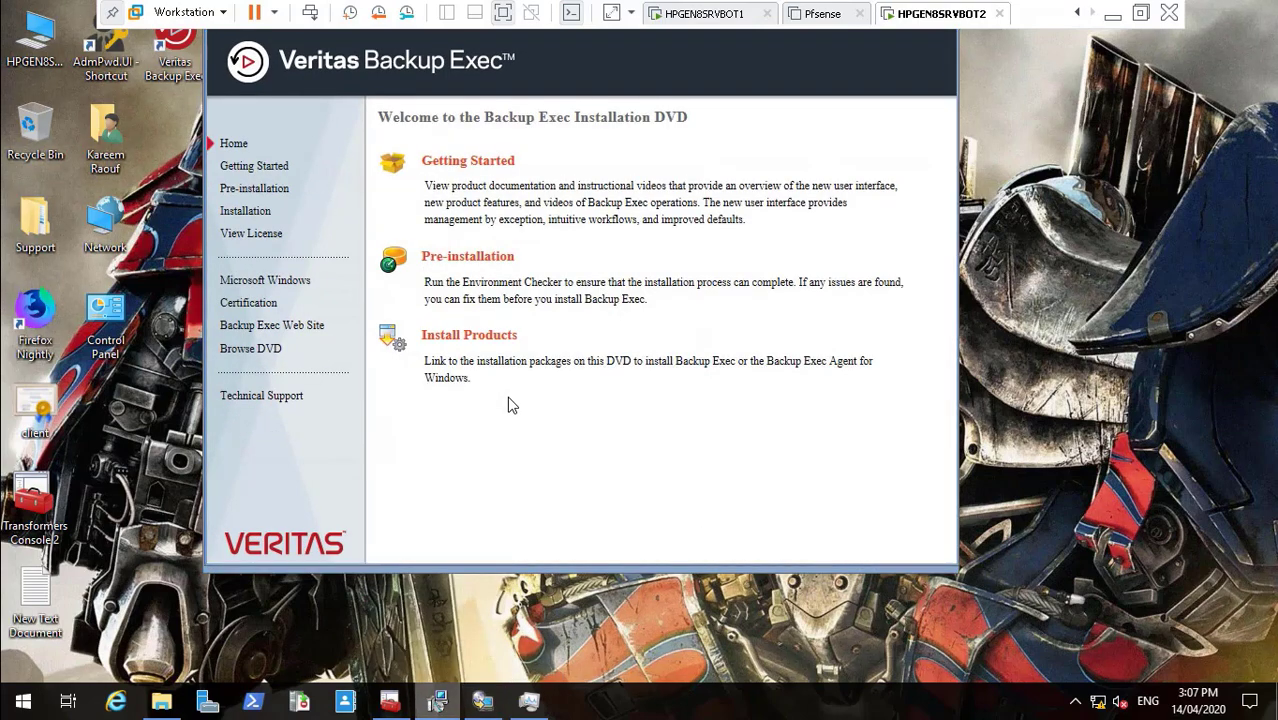
right_click(438, 701)
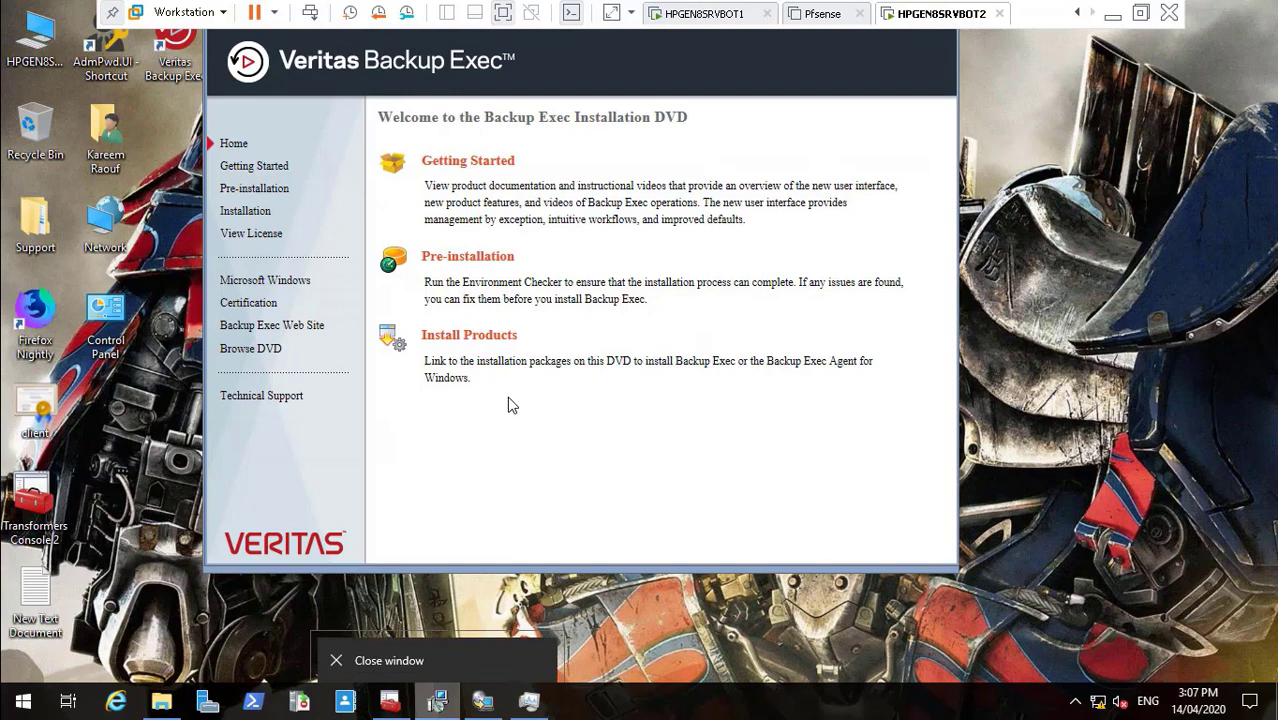
left_click(389, 660)
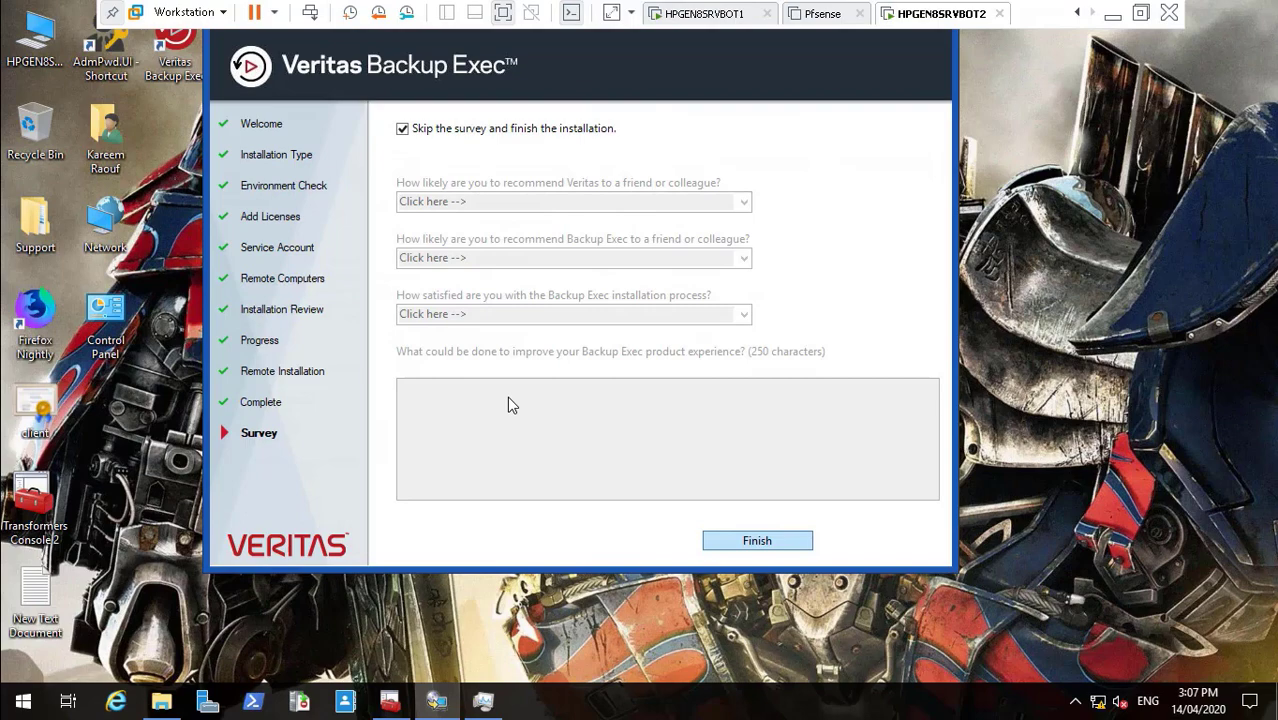
key("Return")
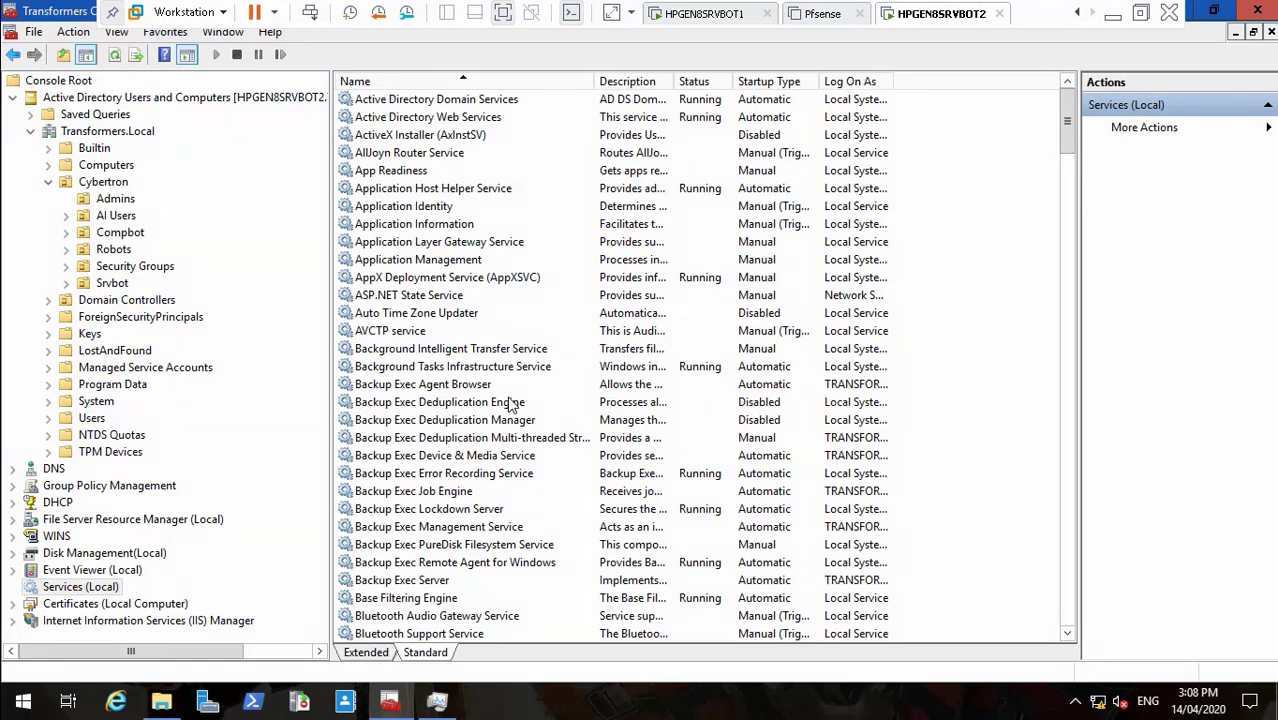
- Check the Backup Exec Agent Browser and Server services, then close the console without saving settings
left_click(510, 388)
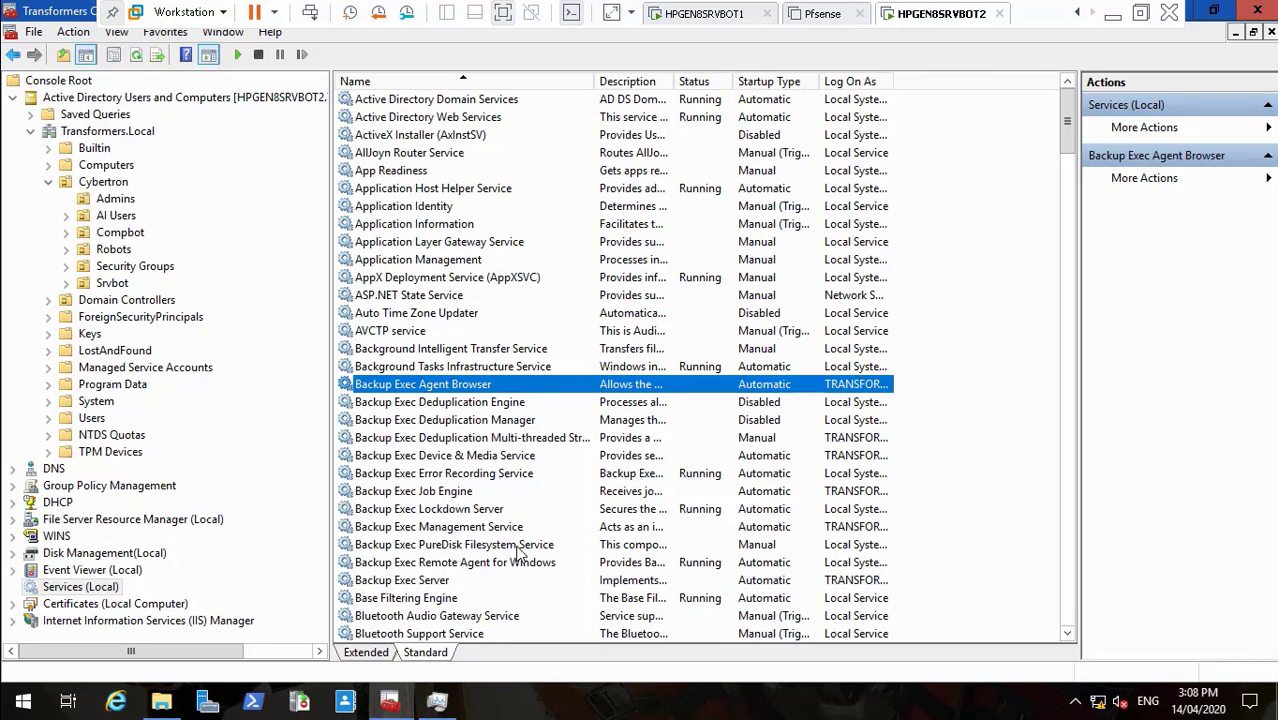
left_click(480, 580)
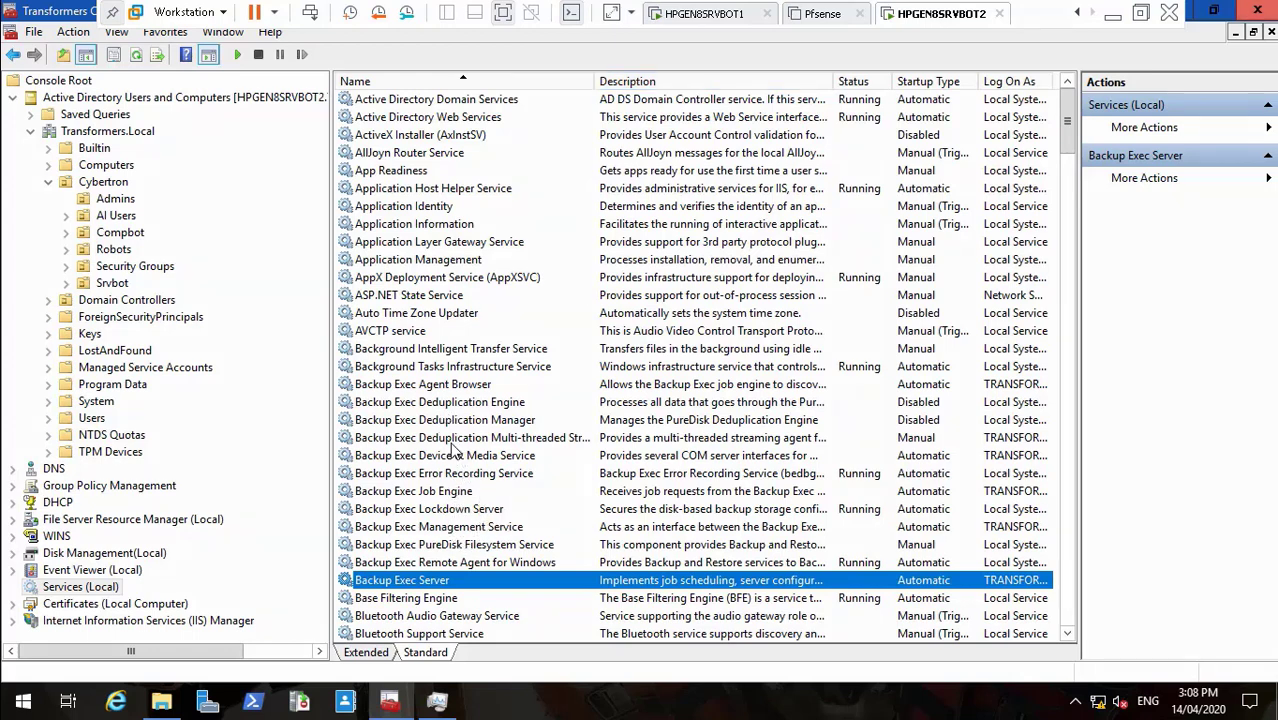
key("alt+F4")
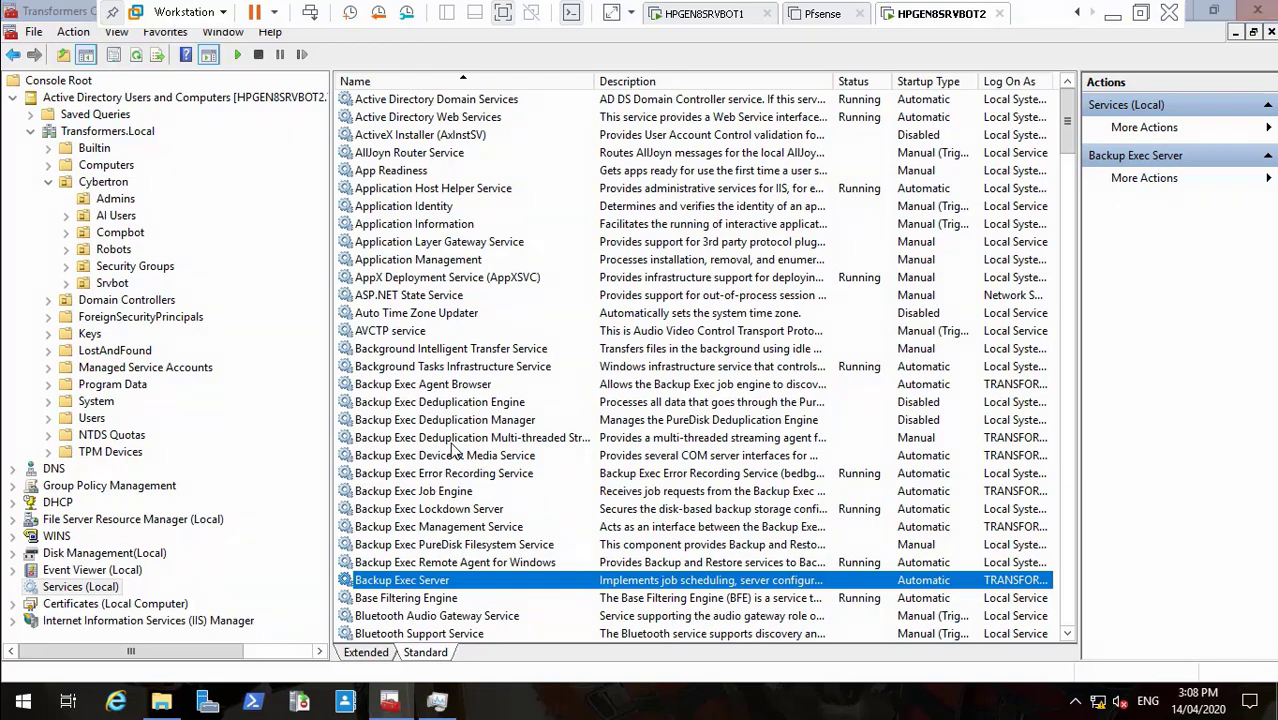
key("Escape")
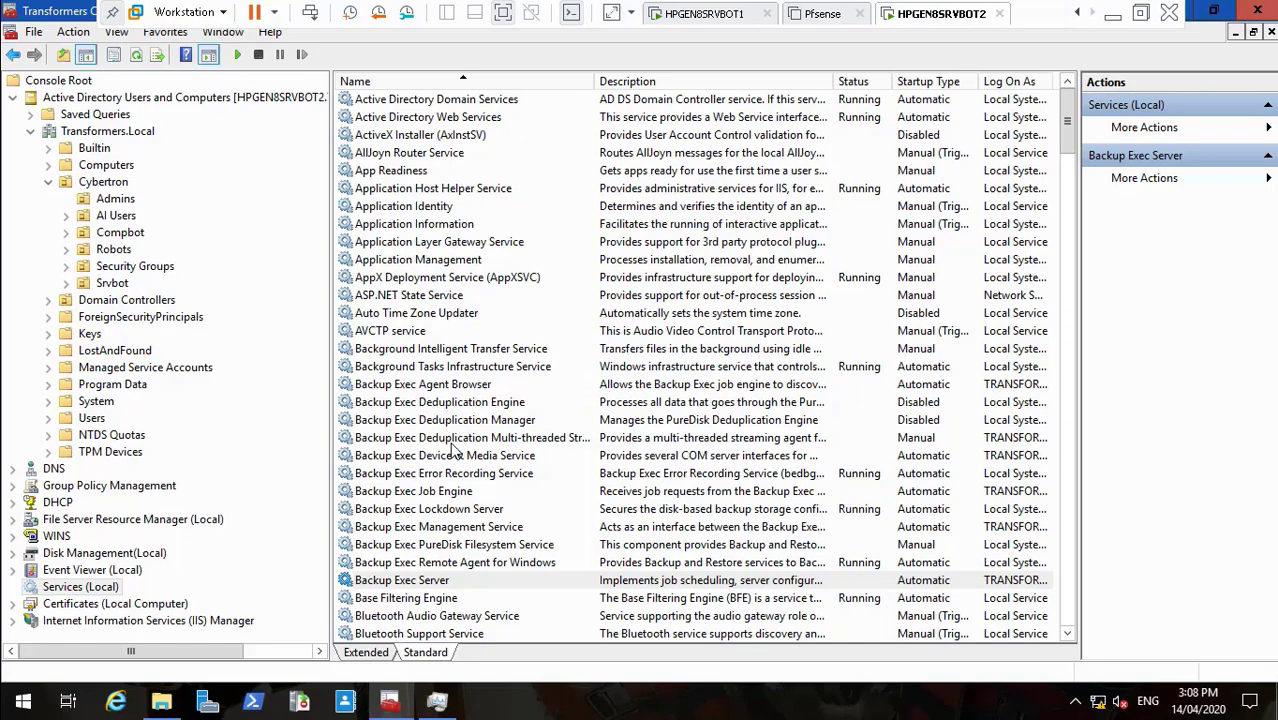
key("alt+F4")
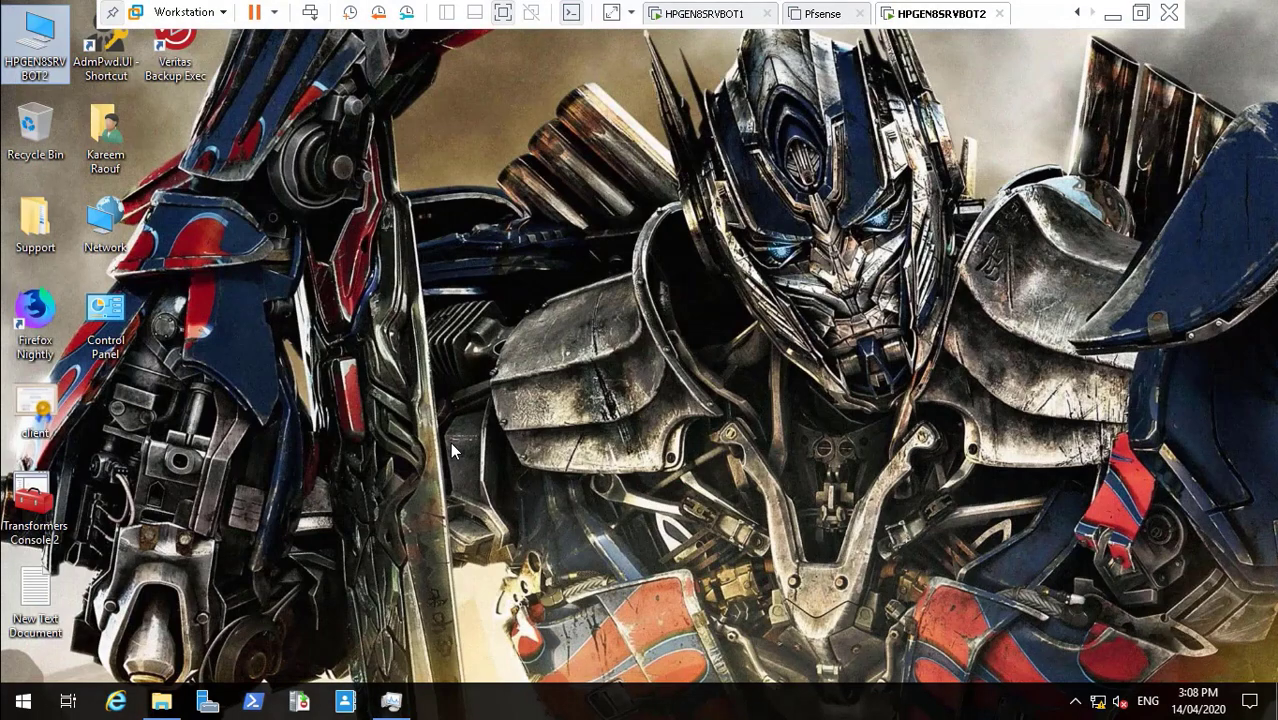
- Open and close Task Manager, hide the New Volume (D:) window, and bring up the Start menu
key("ctrl+shift+Escape")
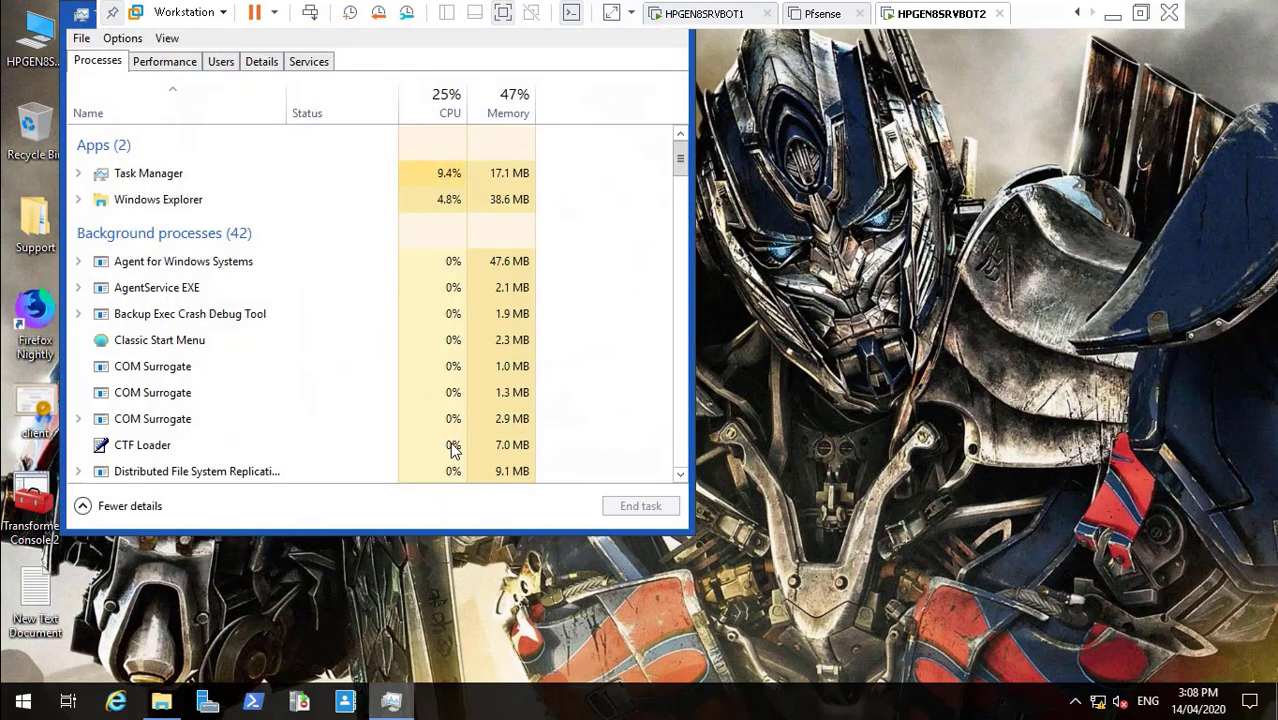
right_click(391, 701)
left_click(345, 660)
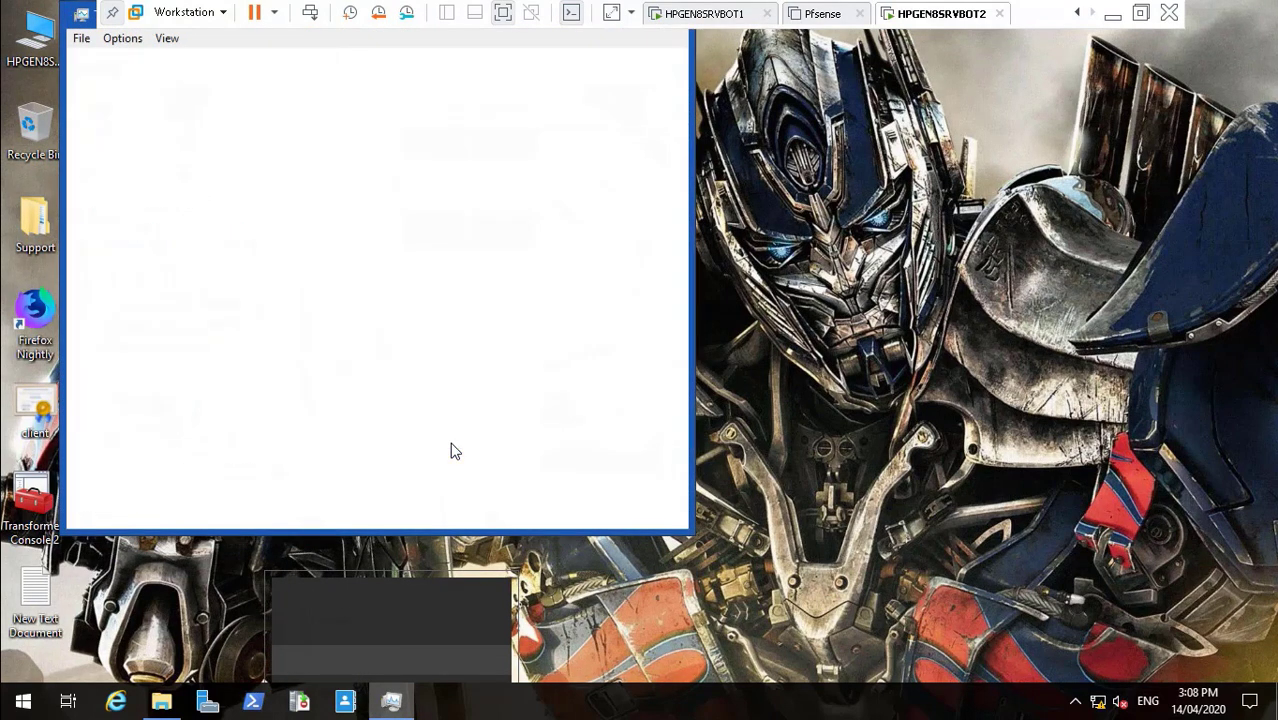
left_click(162, 701)
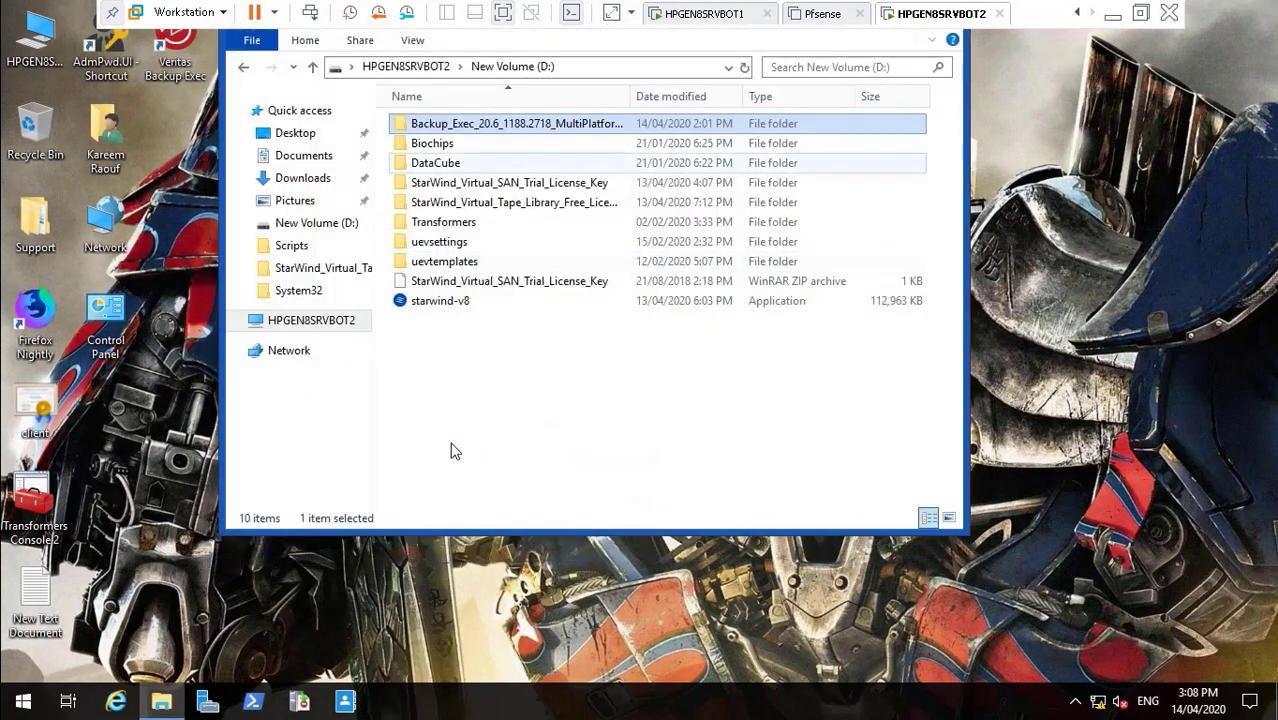
right_click(162, 701)
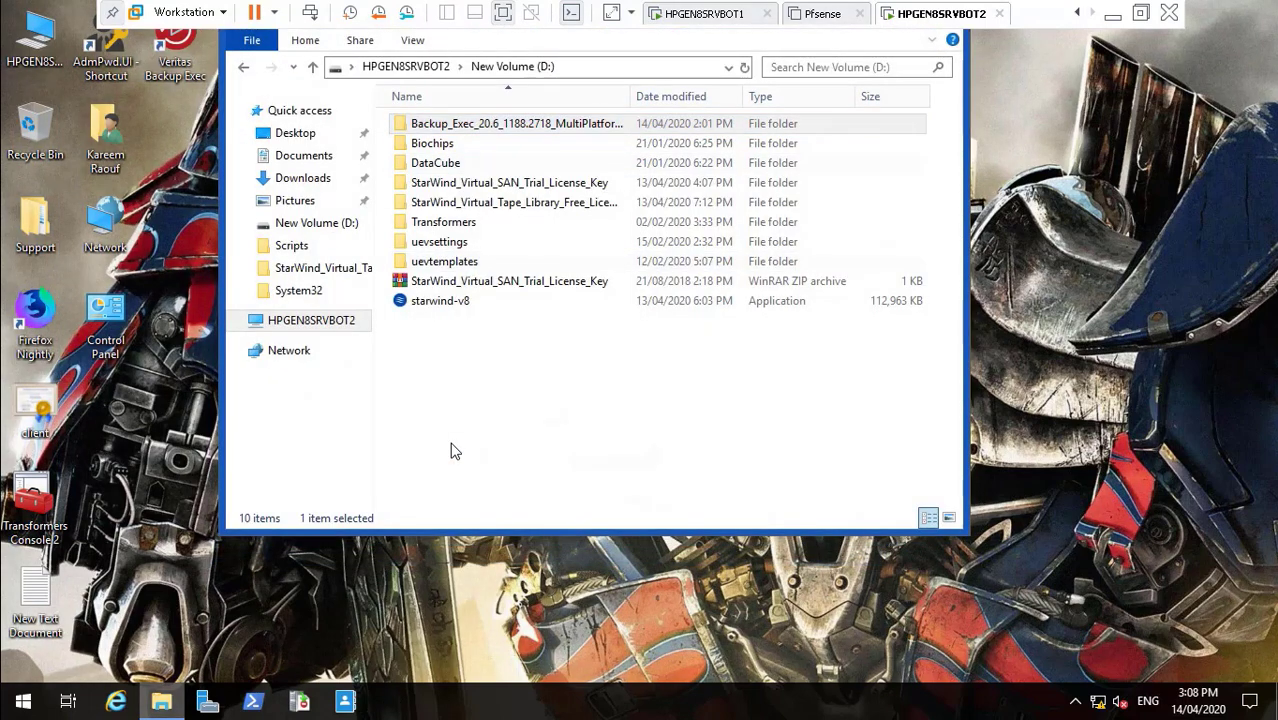
key("super+d")
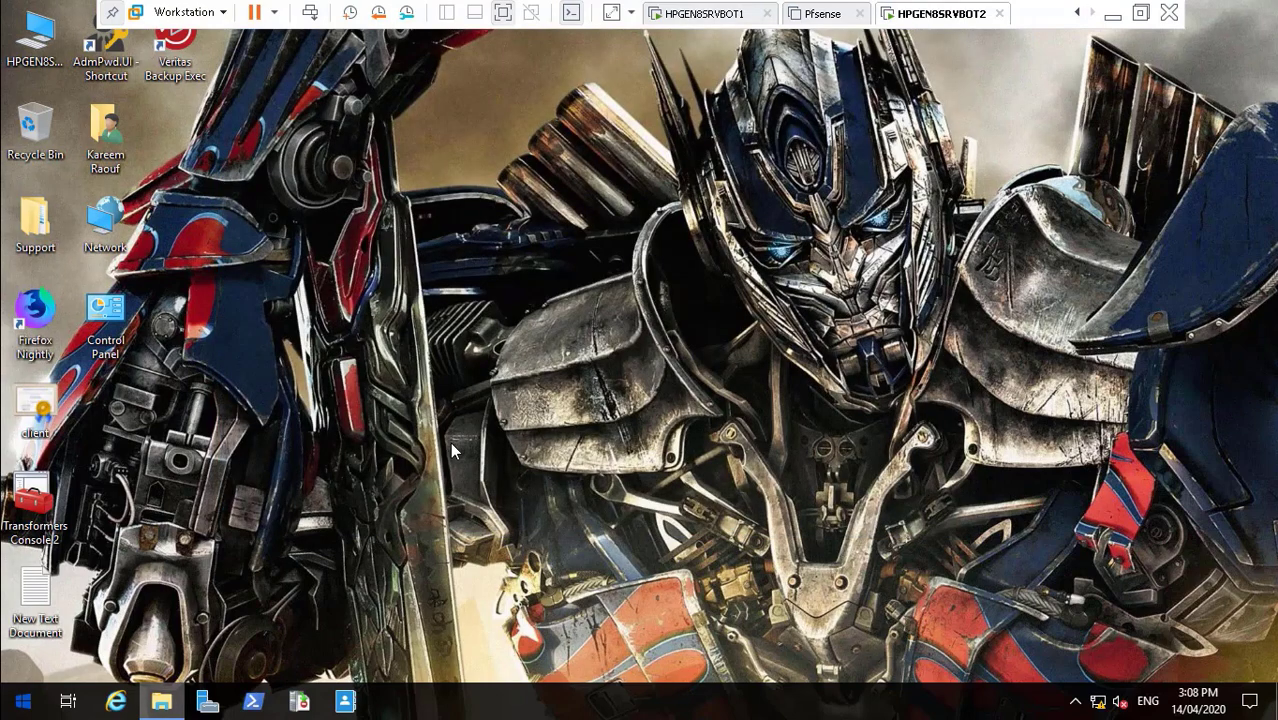
key("super")
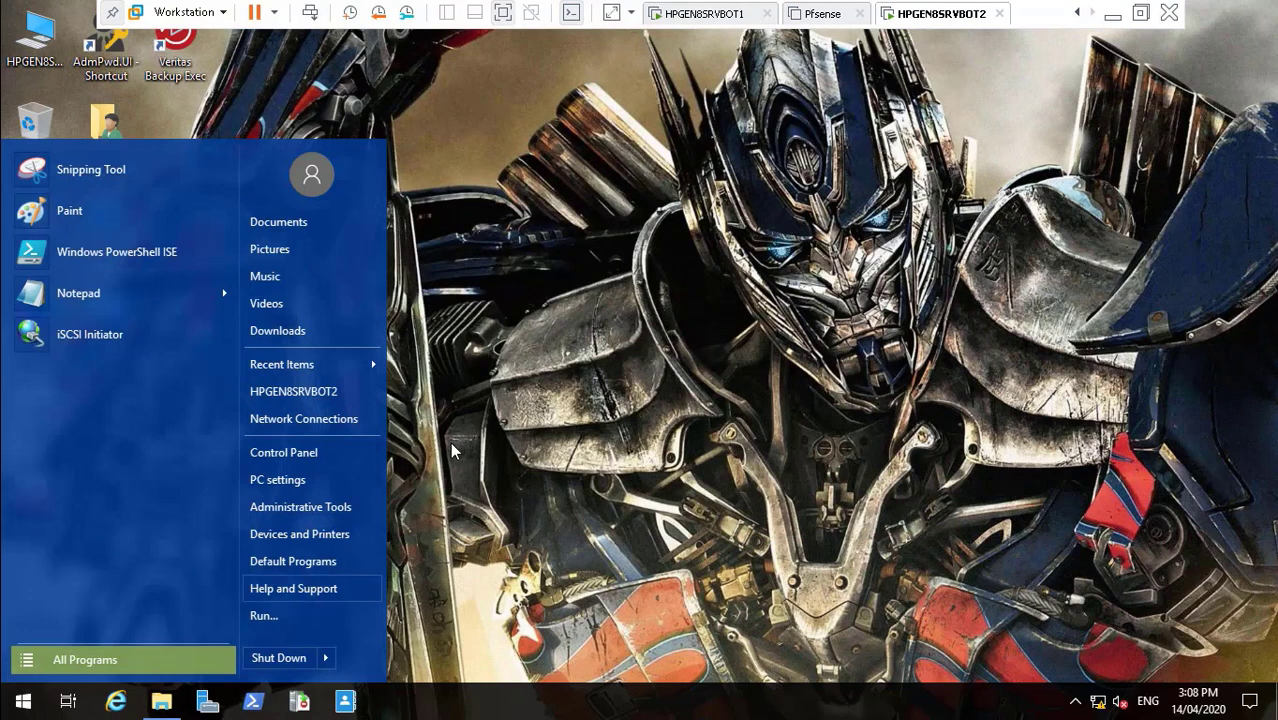
- Restart HPGEN8SRVBOT2 from the Start menu, leave full screen, and refocus the VM after reboot
mouse_move(325, 658)
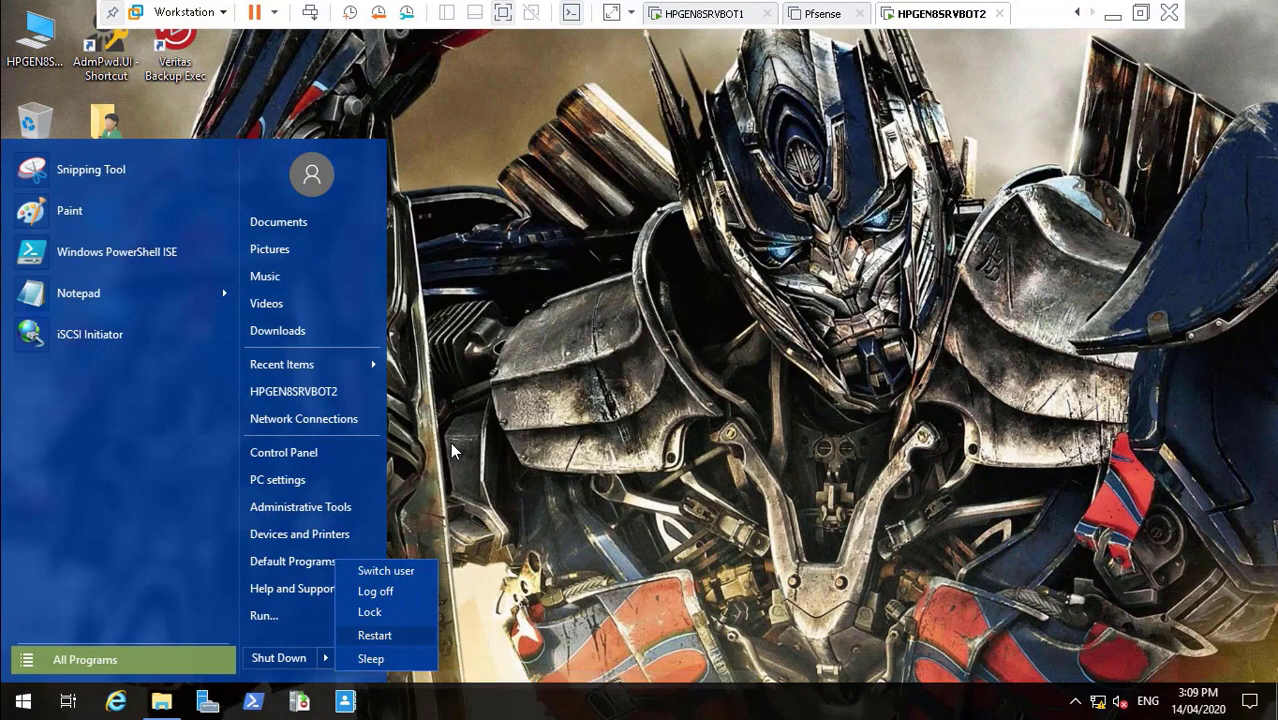
left_click(376, 635)
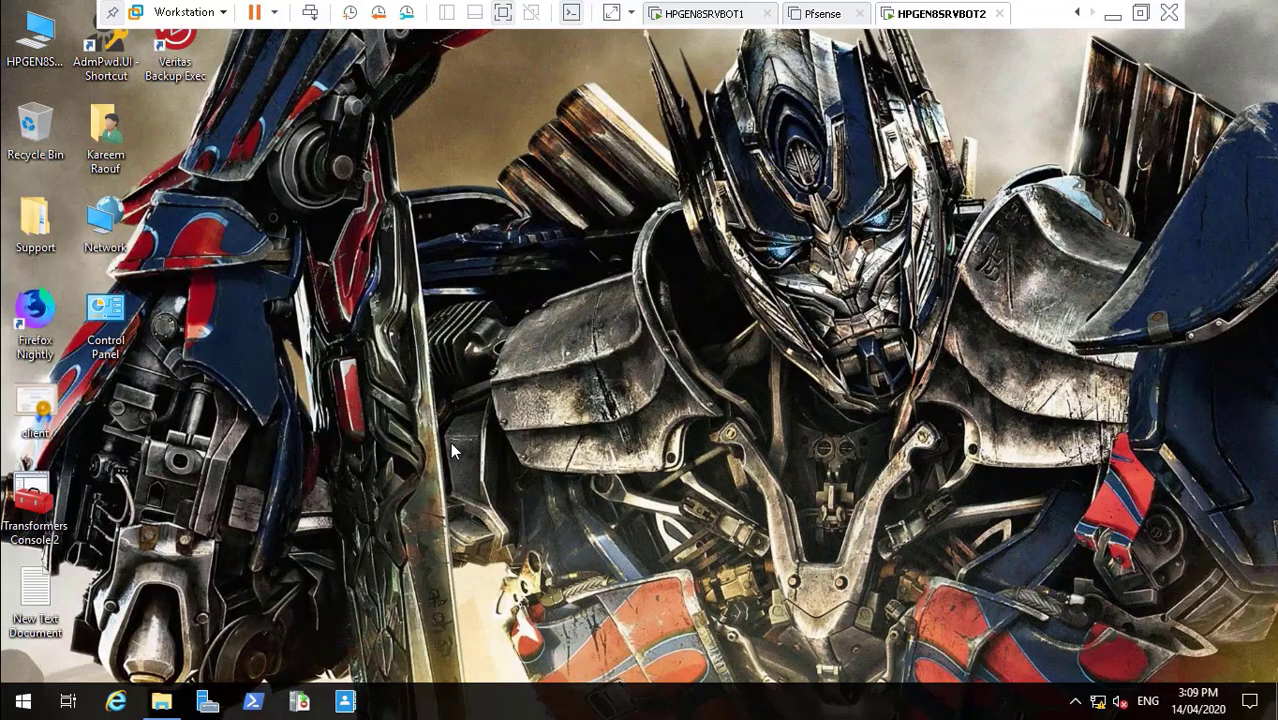
left_click(503, 13)
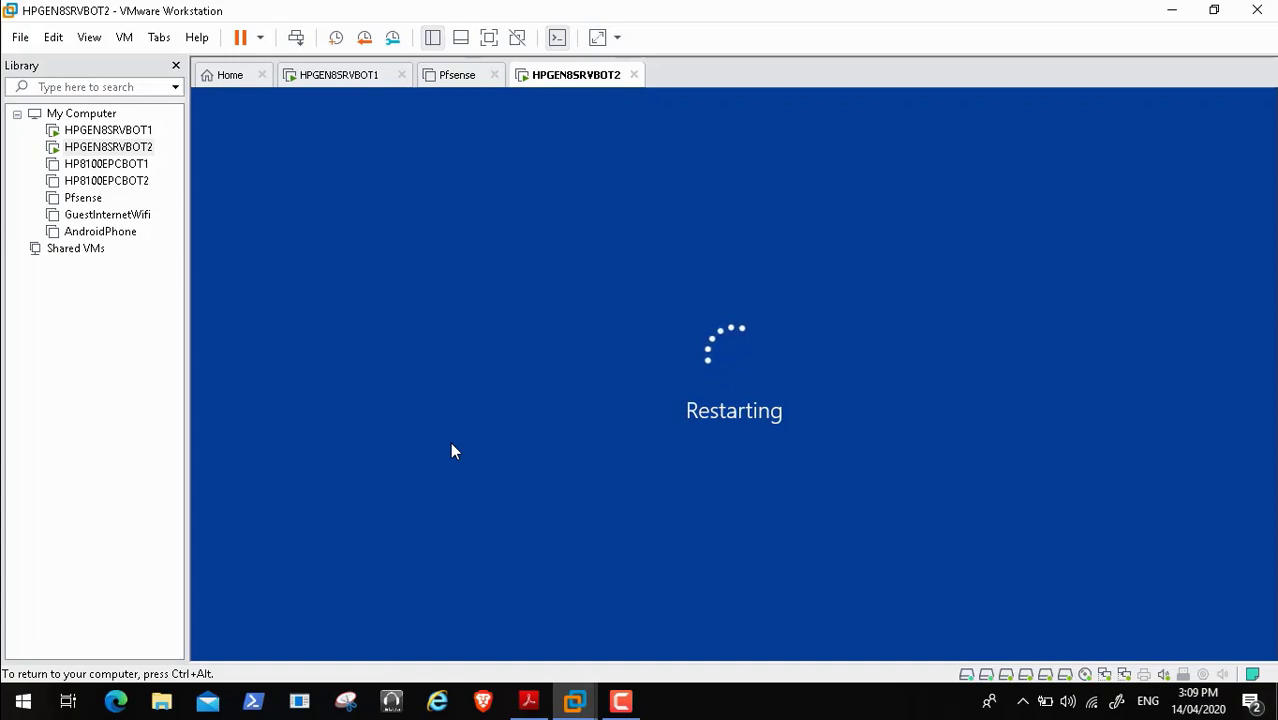
key("ctrl+alt")
left_click(621, 701)
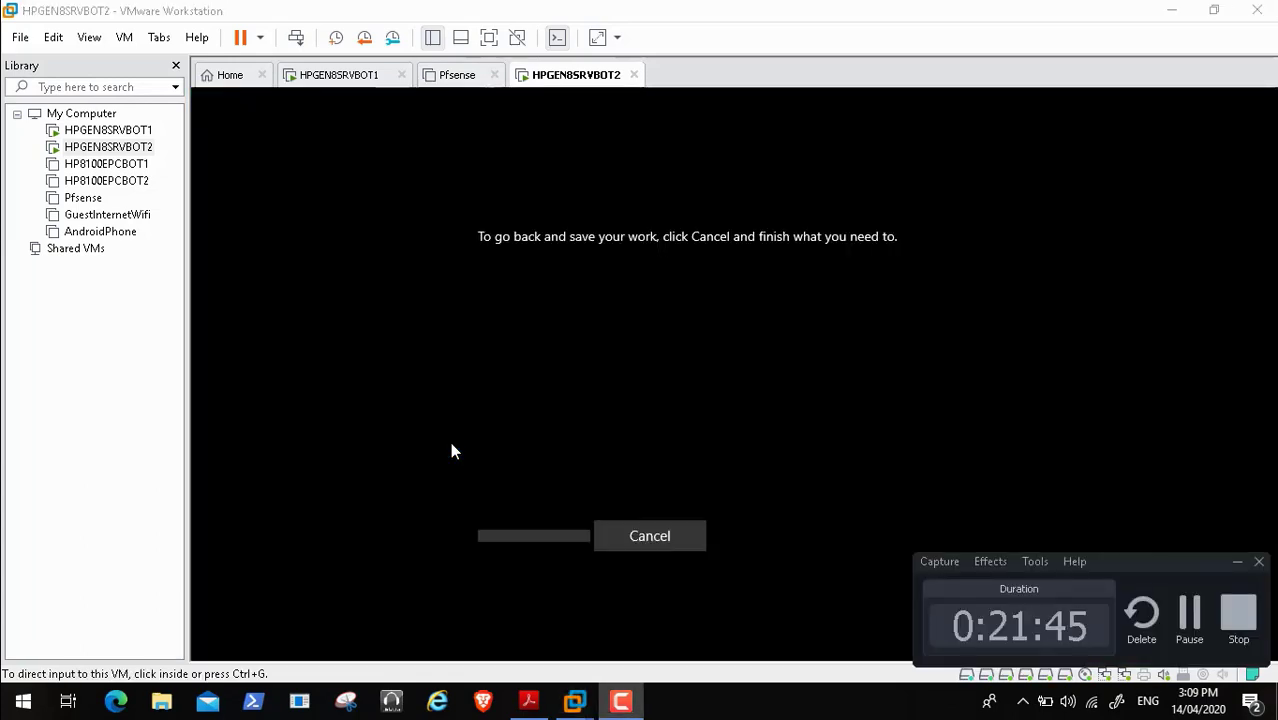
left_click(451, 445)
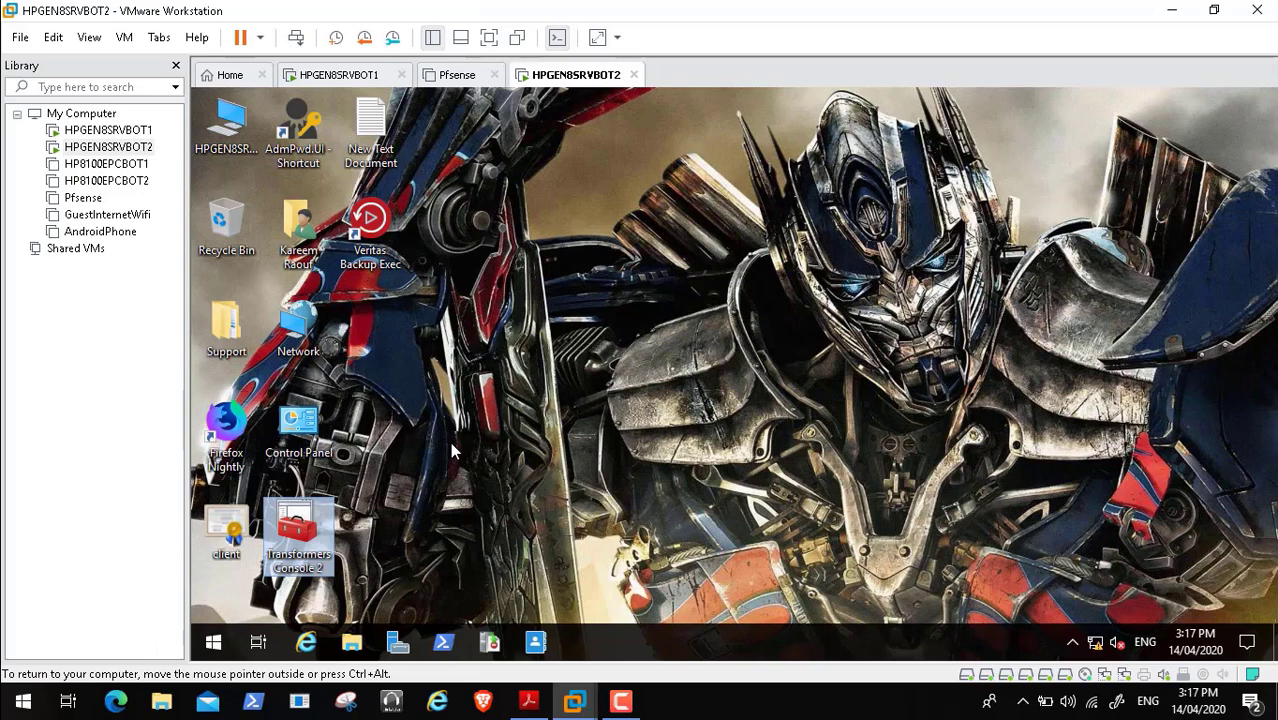
- Launch Transformers Console 2, jump to the VMware Tools service, and widen the list to show Status and Startup Type
key("Return")
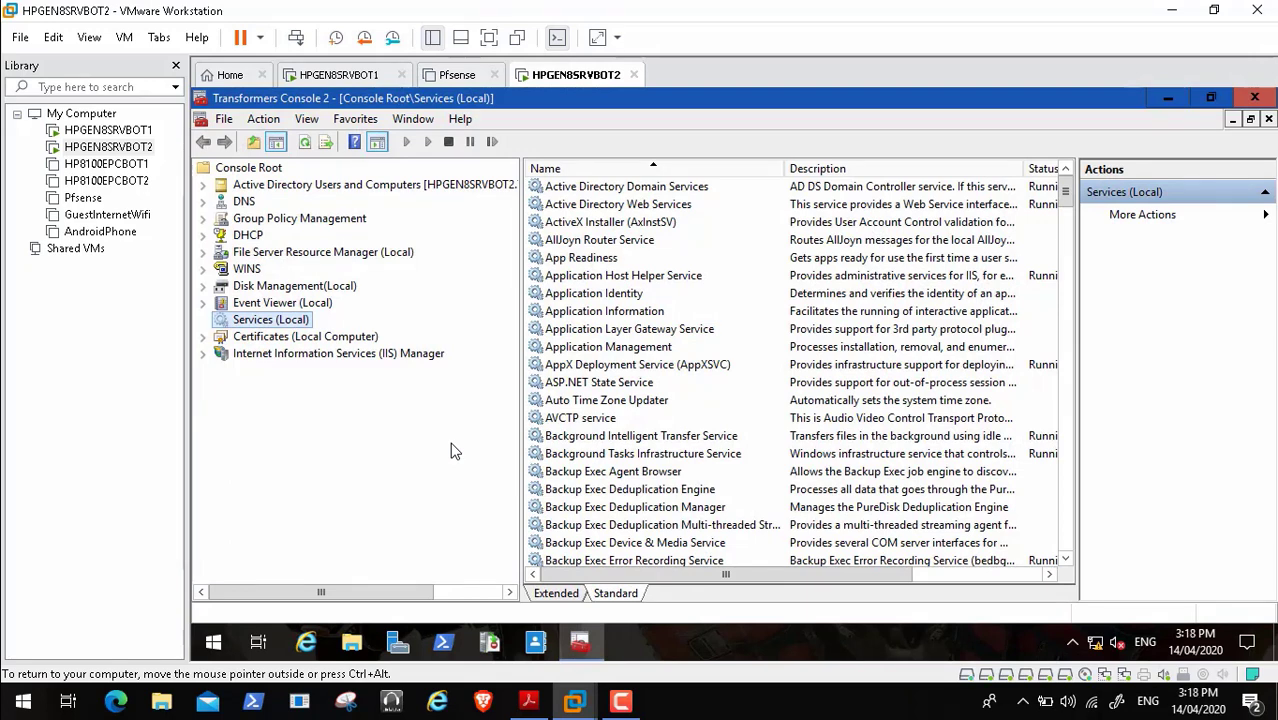
key("Tab")
key("Down")
key("Down")
key("v")
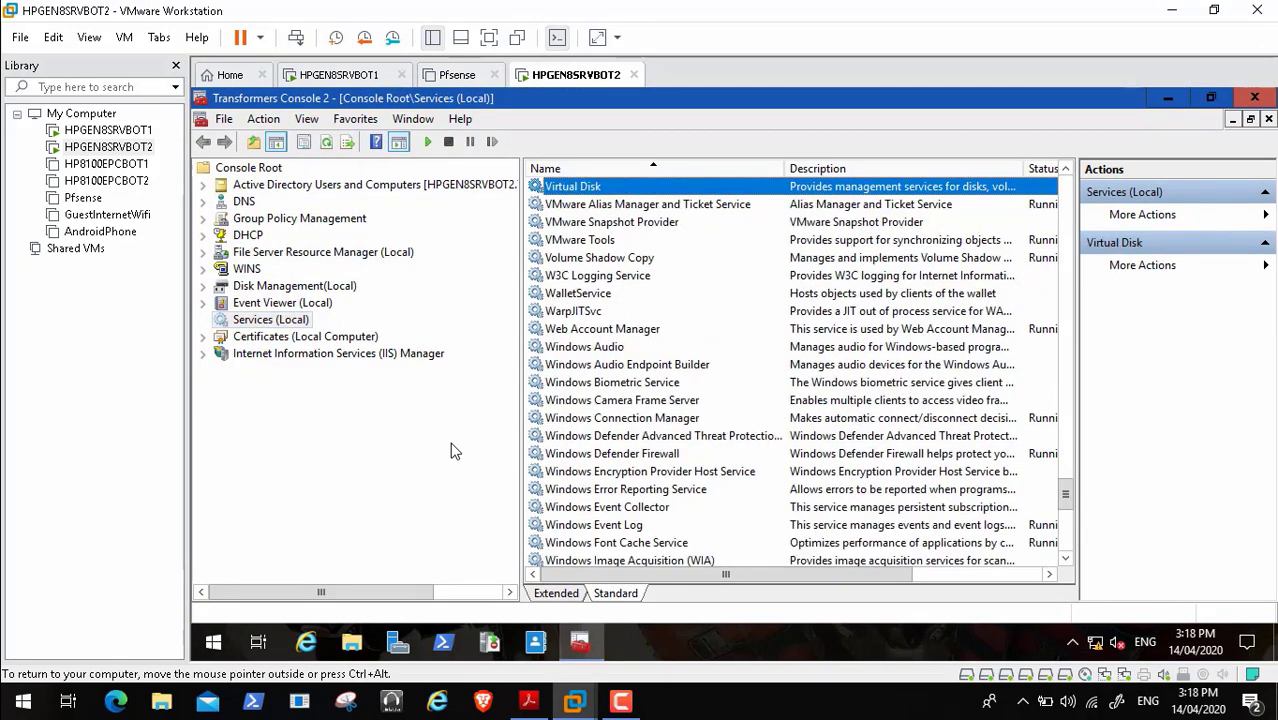
key("Down")
key("Down")
key("Down")
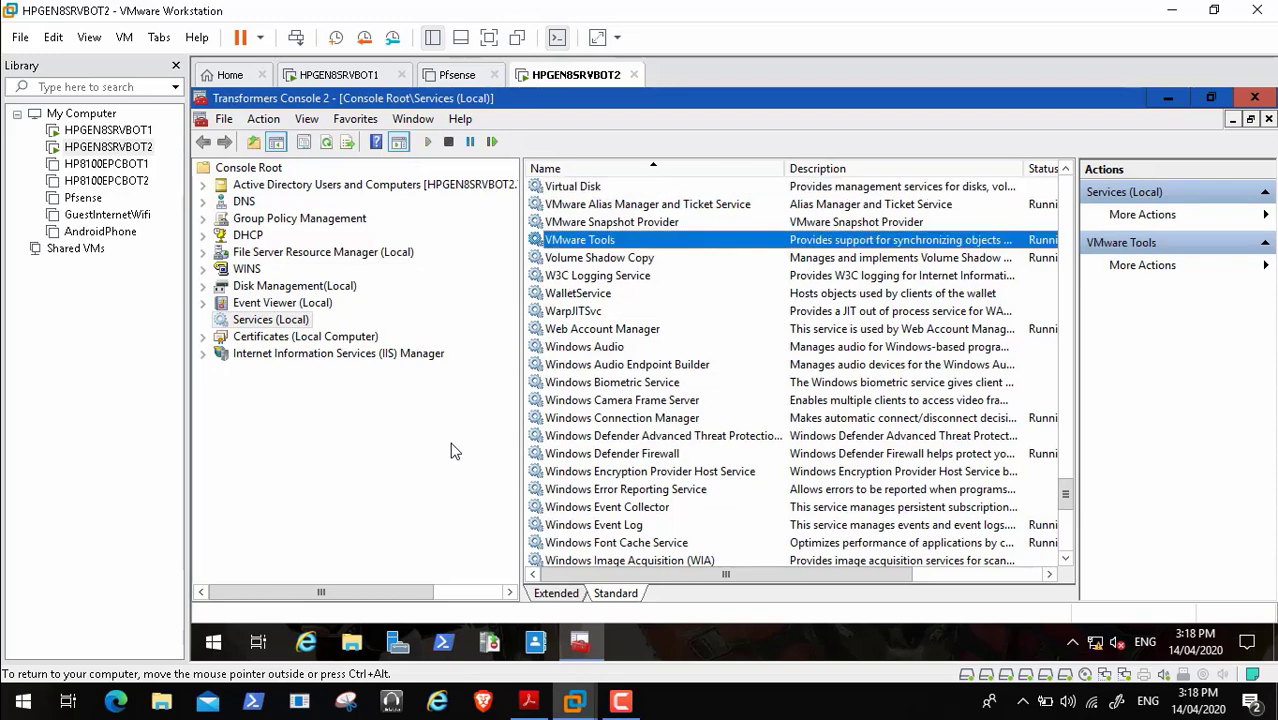
left_click_drag(1077, 340, 1161, 340)
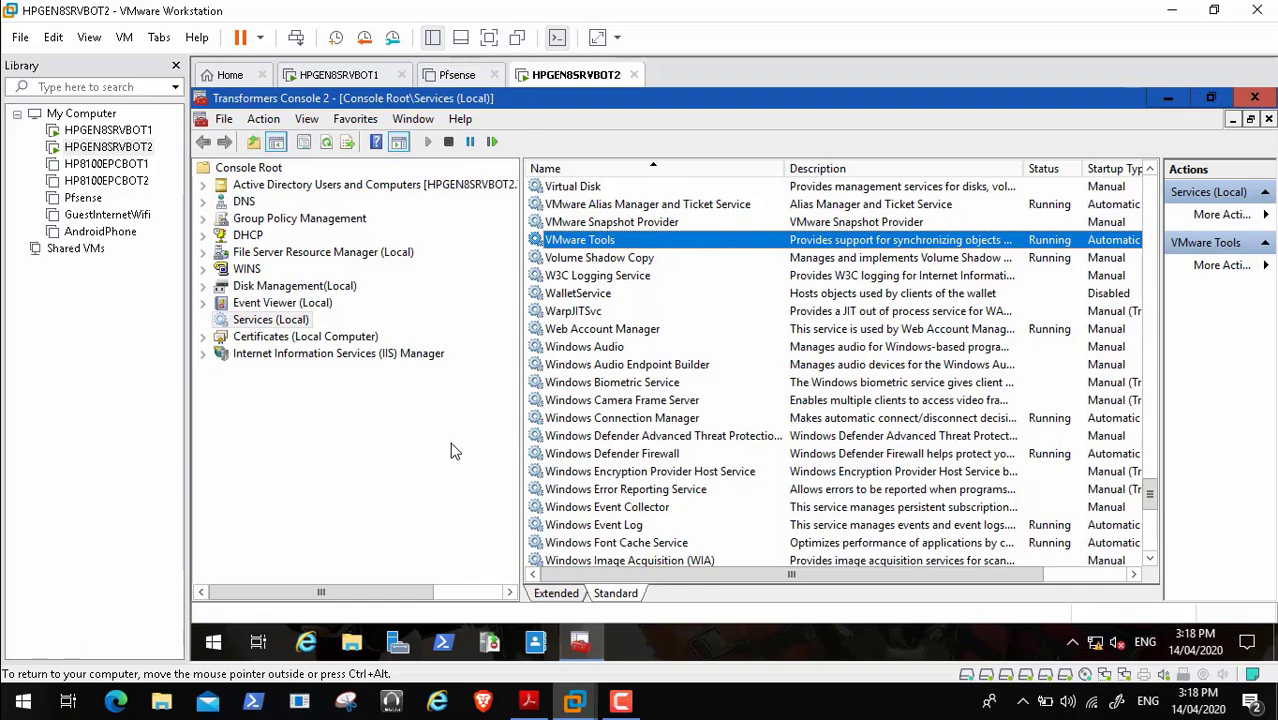
- Scroll through the services list, selecting Windows Internal Database and WINS along the way
left_click(1150, 559)
left_click(1150, 559)
left_click(1150, 559)
left_click(1150, 559)
left_click(1150, 559)
left_click(1150, 559)
left_click(1150, 559)
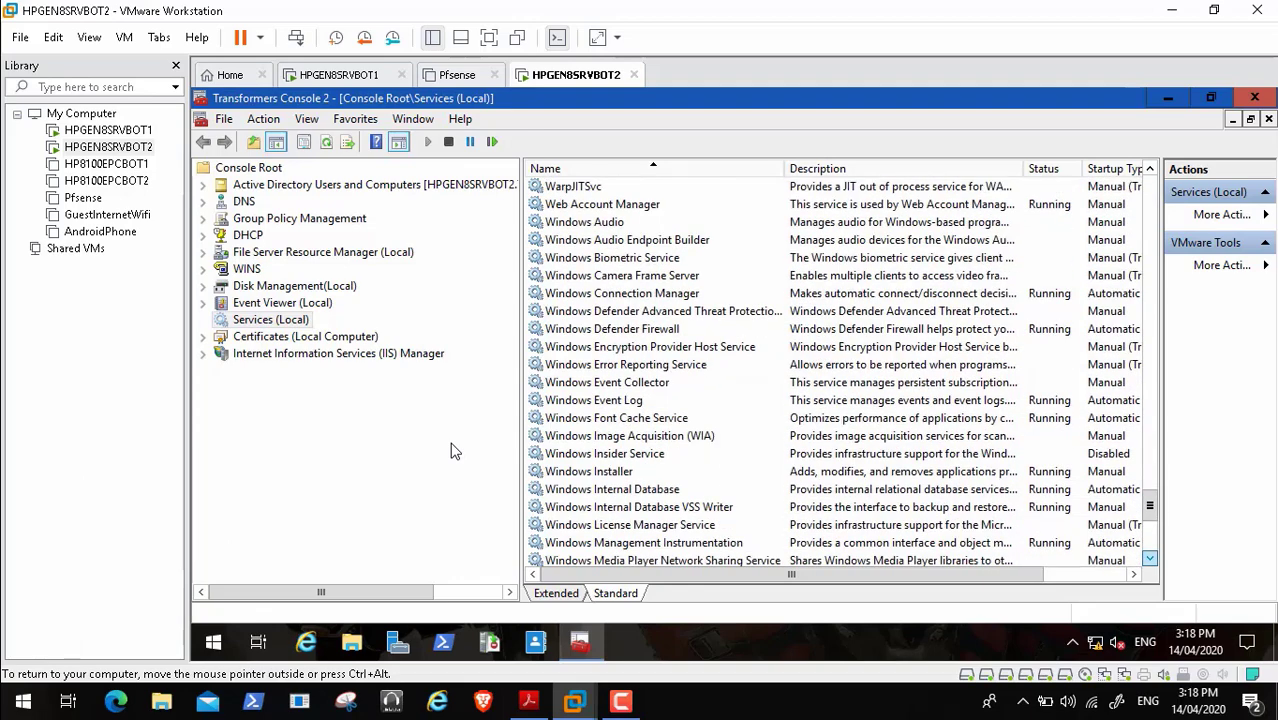
left_click(1150, 559)
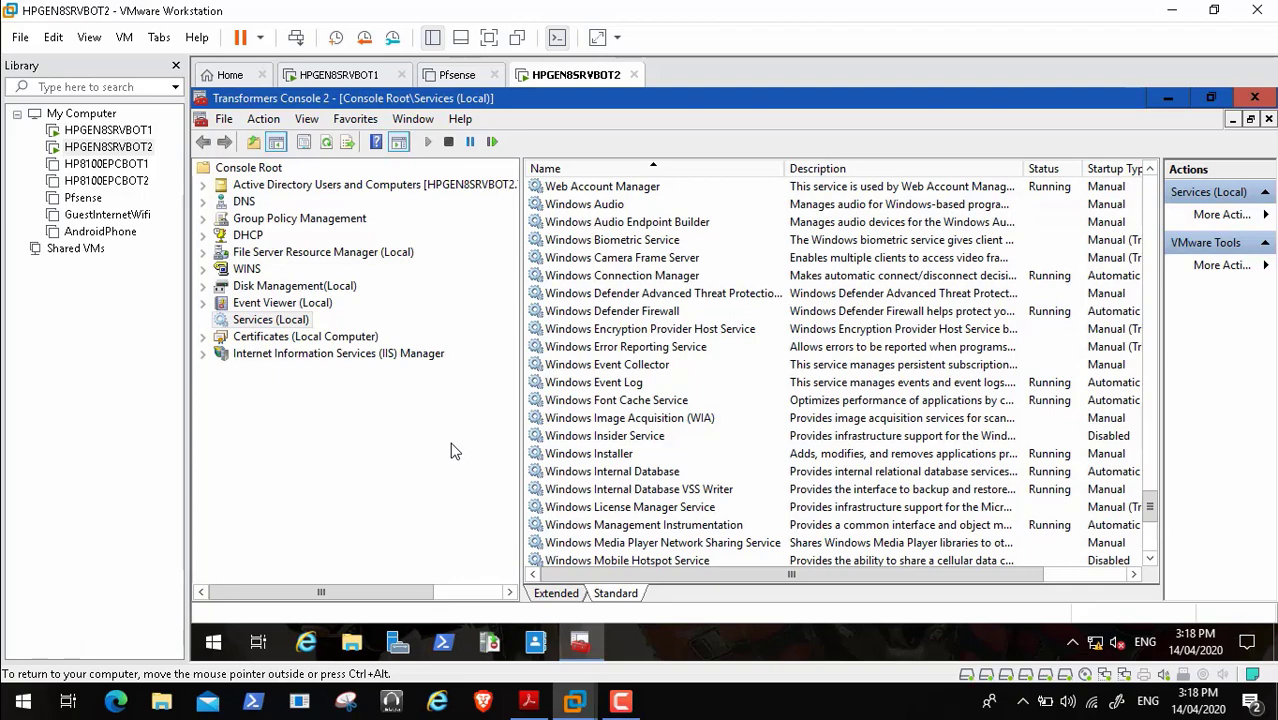
left_click(612, 471)
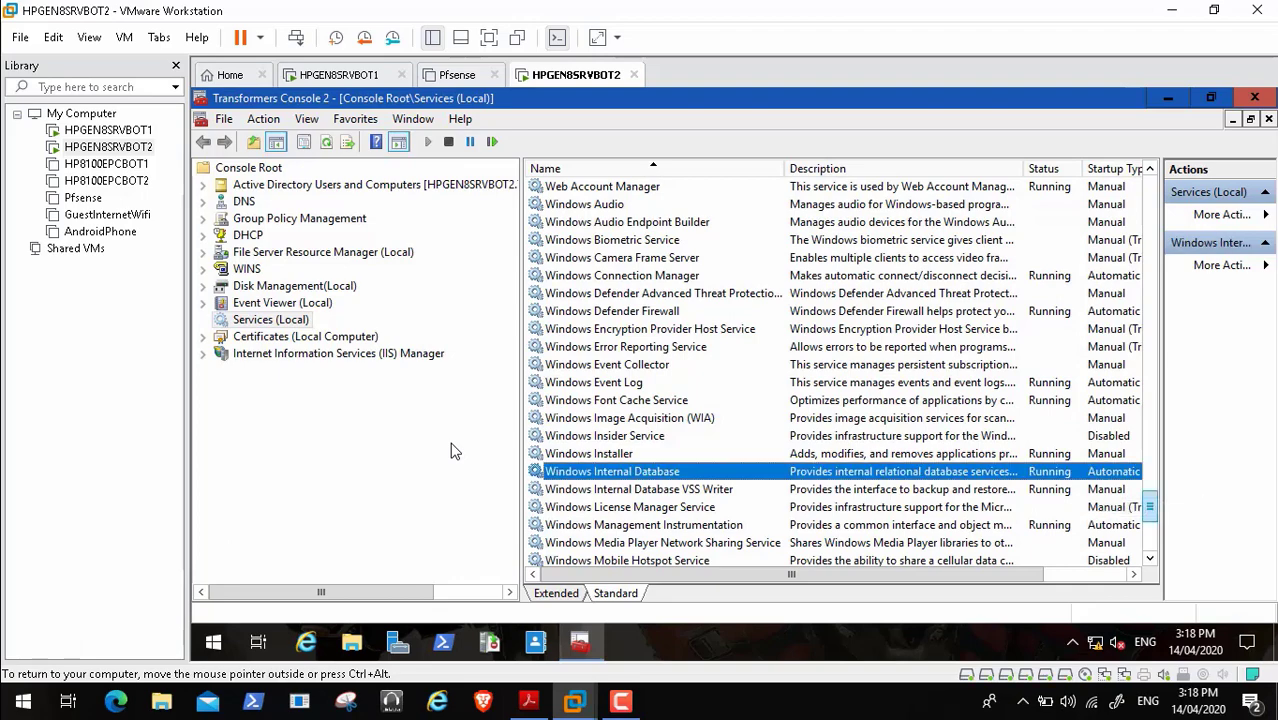
left_click_drag(1150, 507, 1150, 536)
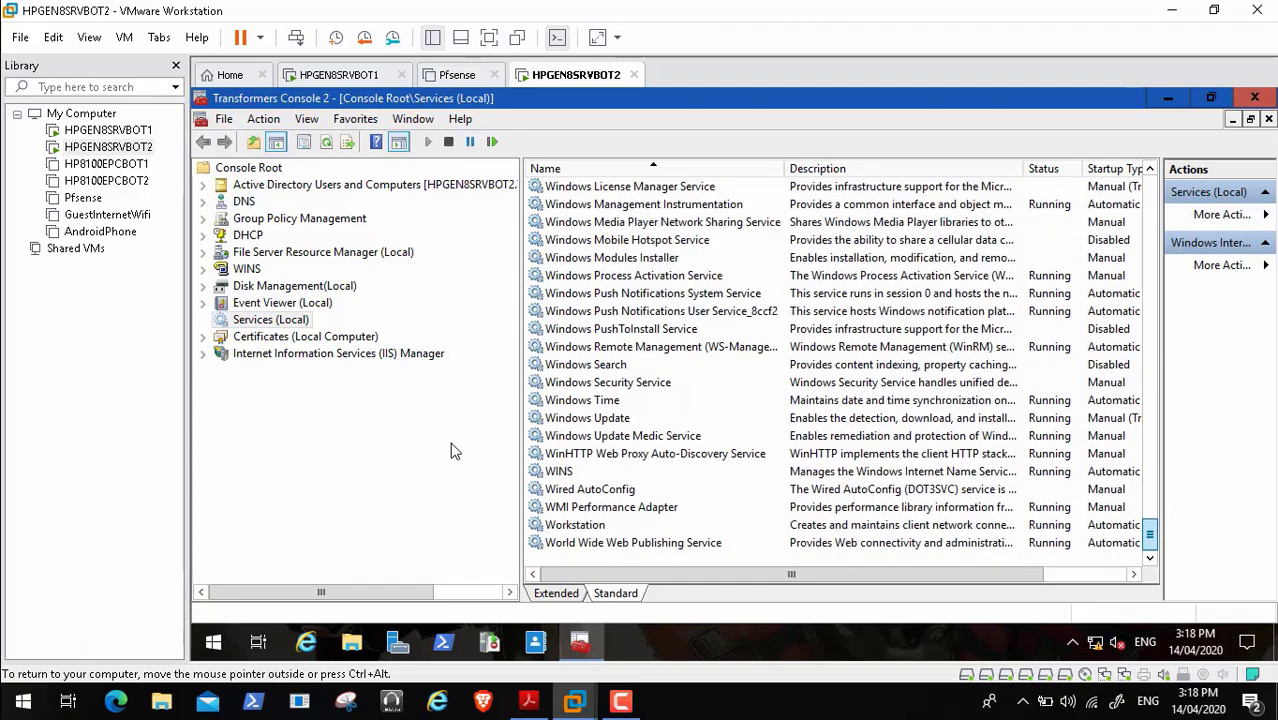
left_click(559, 471)
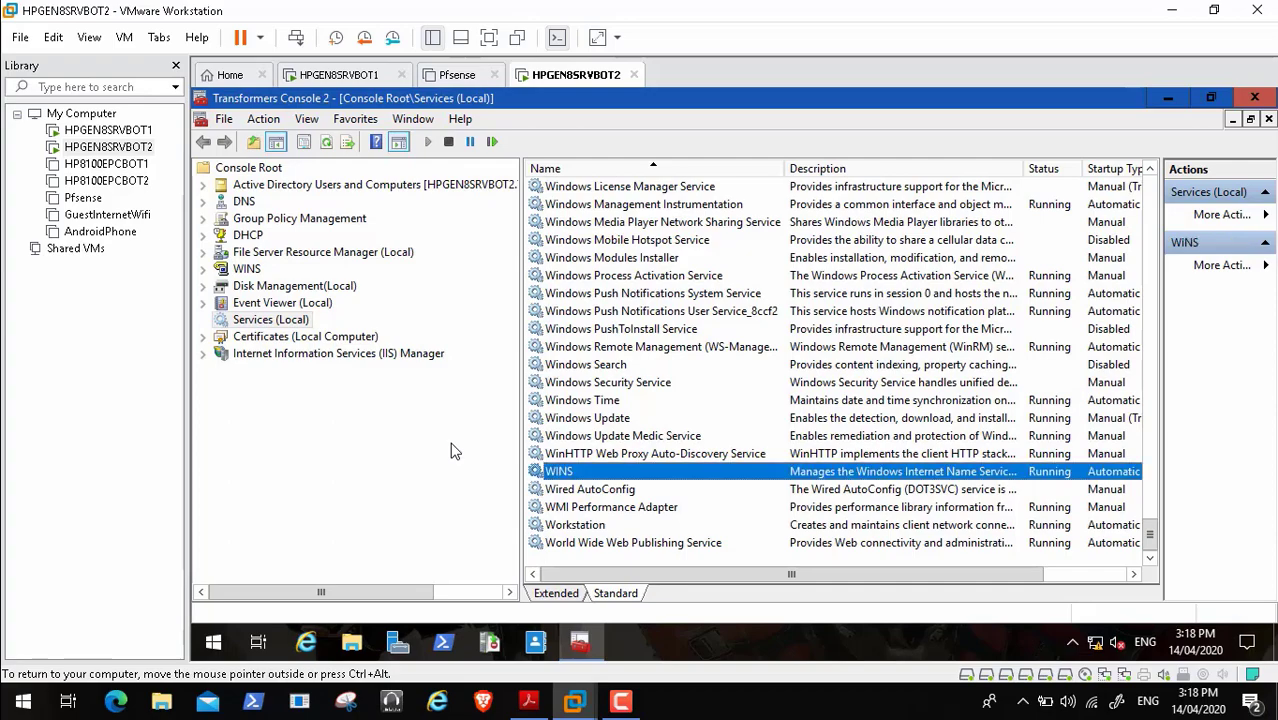
left_click_drag(1150, 535, 1150, 220)
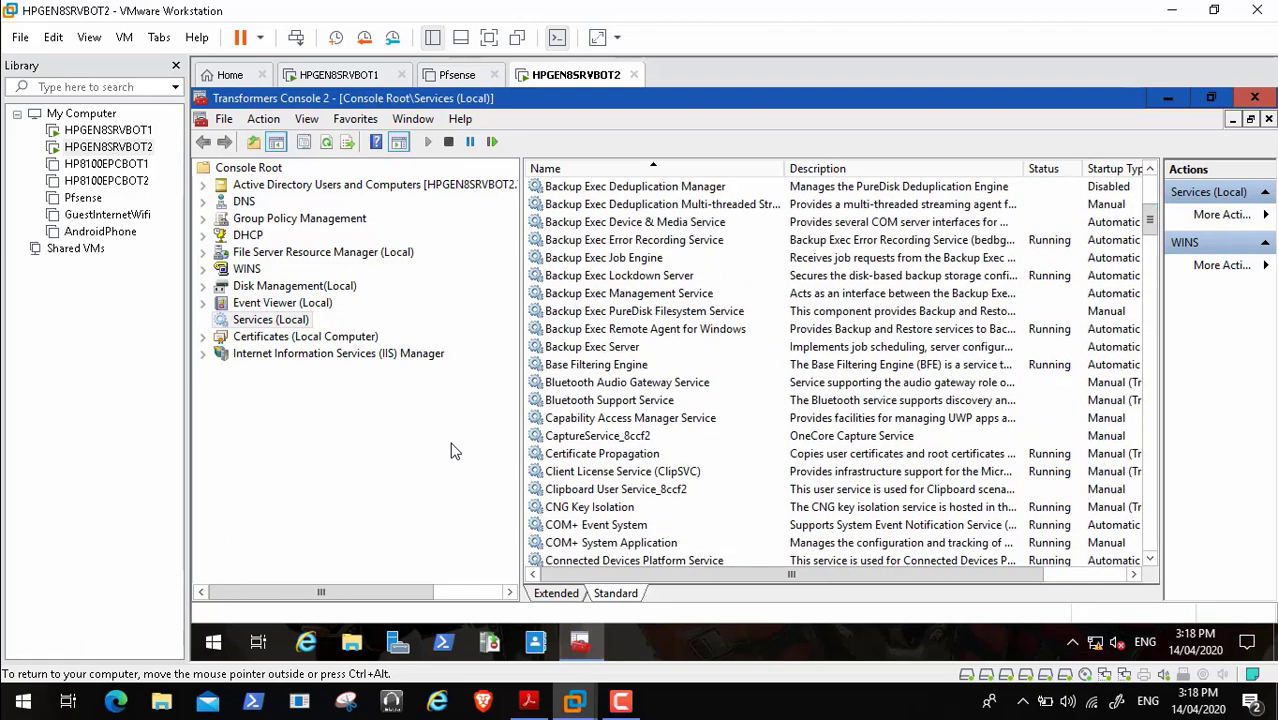
- Inspect the Backup Exec Job Engine, Lockdown Server and Server services, then minimise the console
left_click(604, 258)
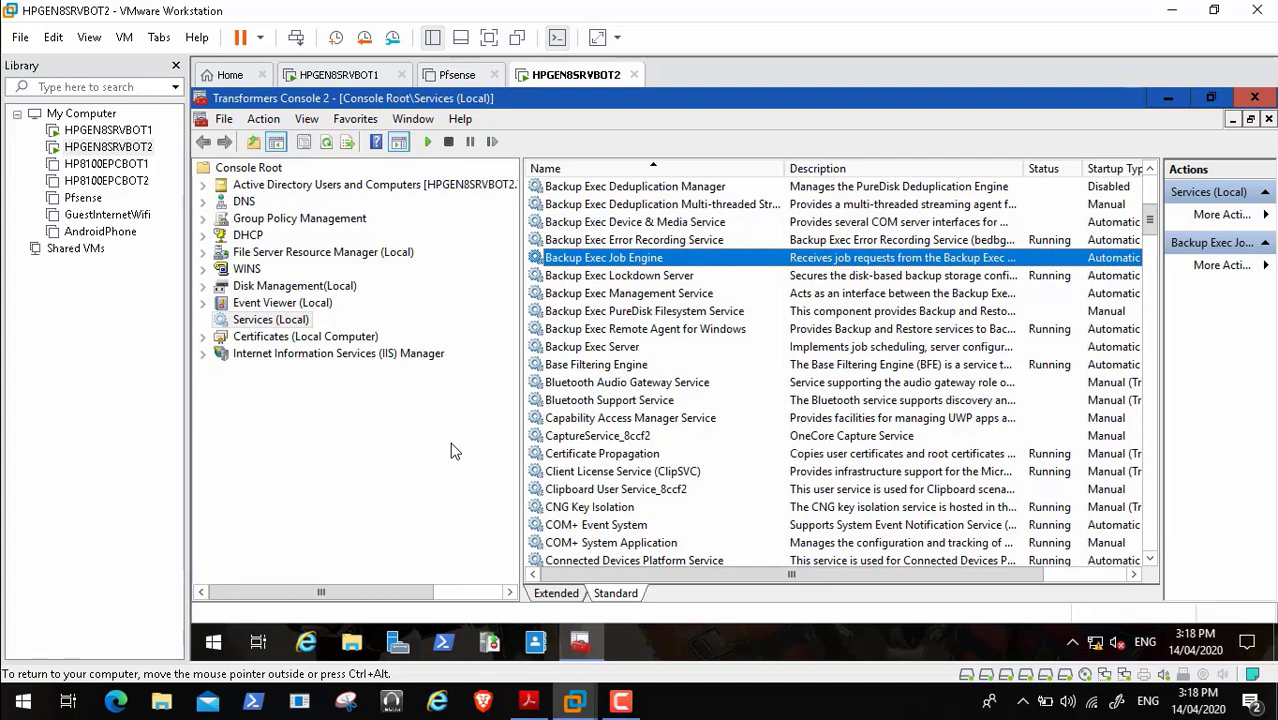
key("Down")
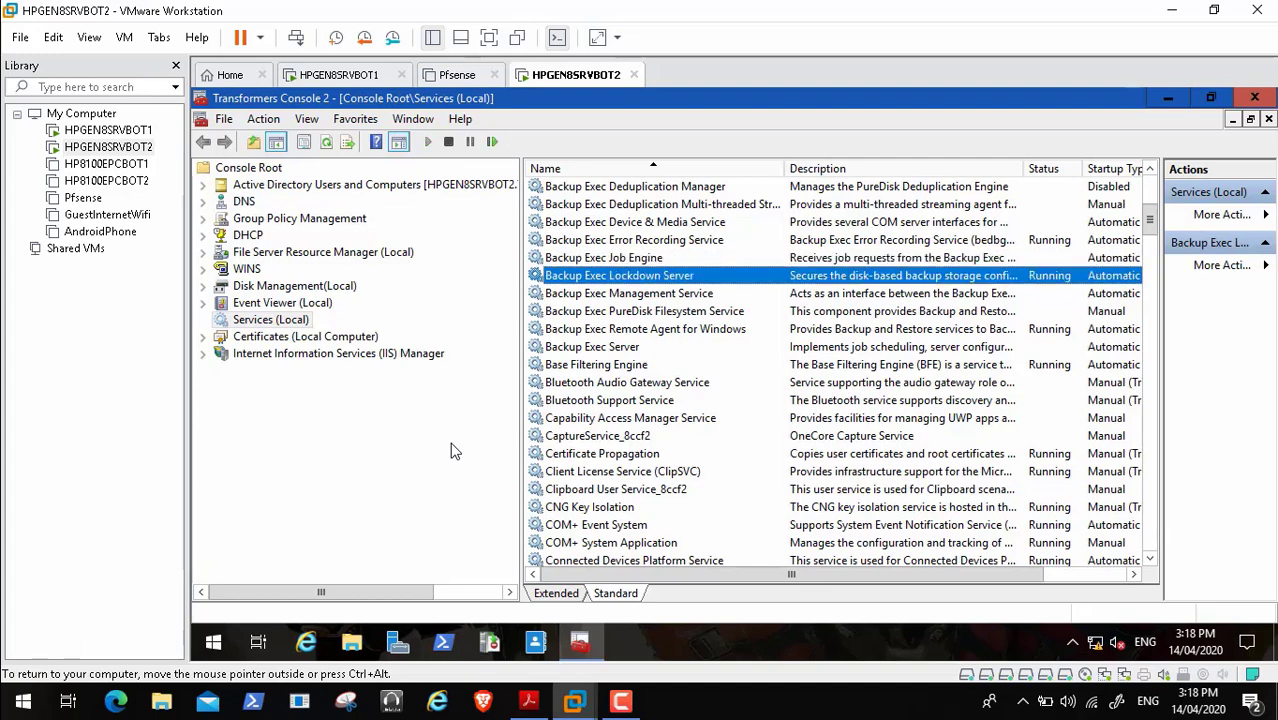
key("Down")
key("Down")
key("Down")
key("Down")
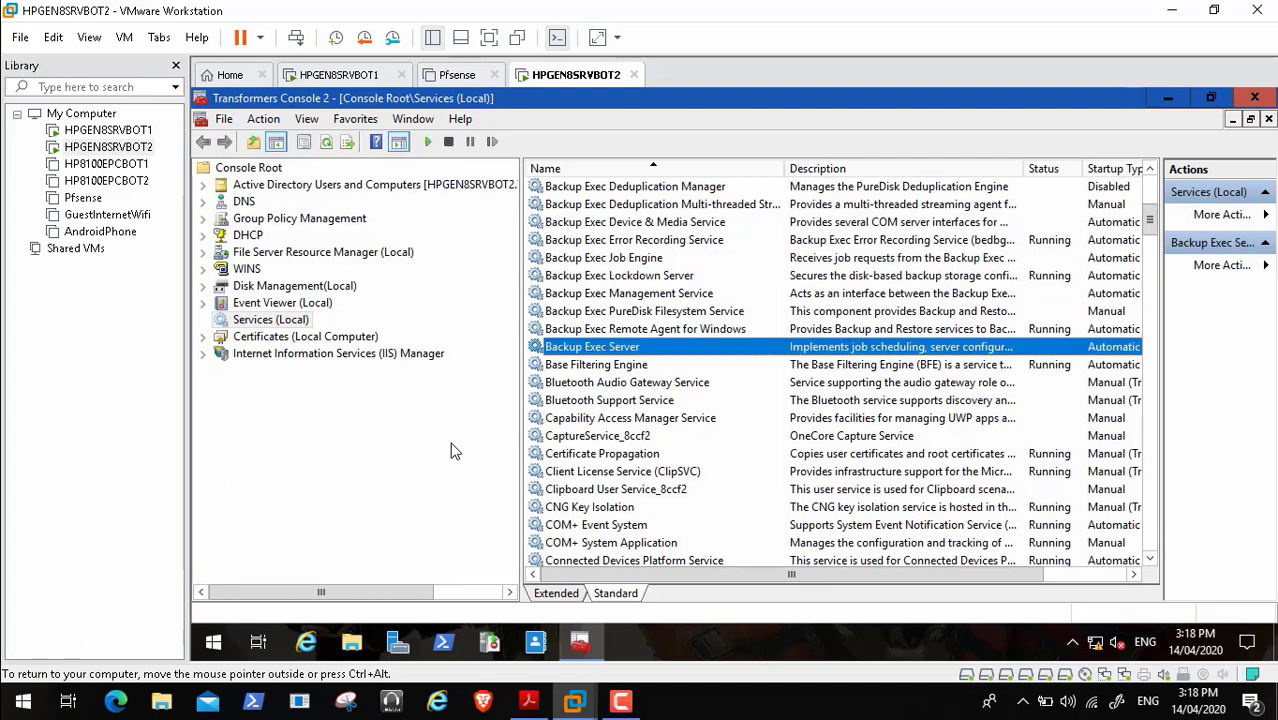
left_click(1168, 98)
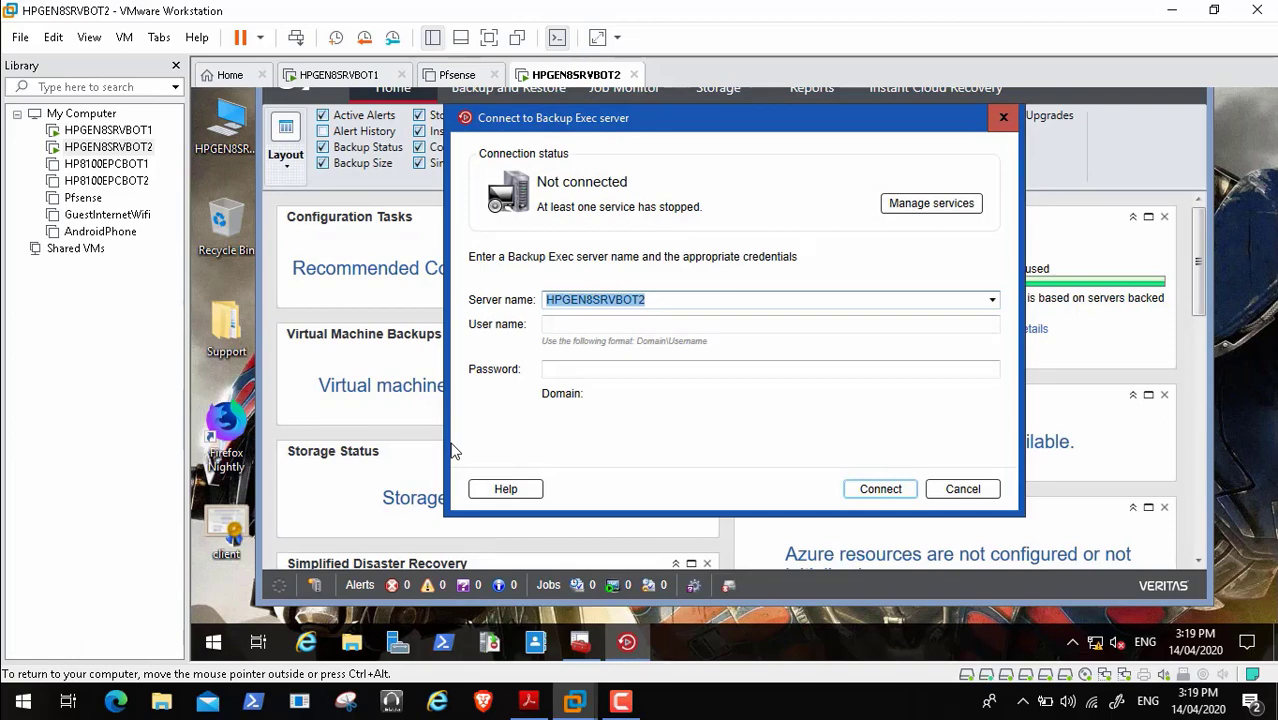
- Minimize the services console and cancel the Connect to Backup Exec server prompt so Backup Exec closes
key("alt+Tab")
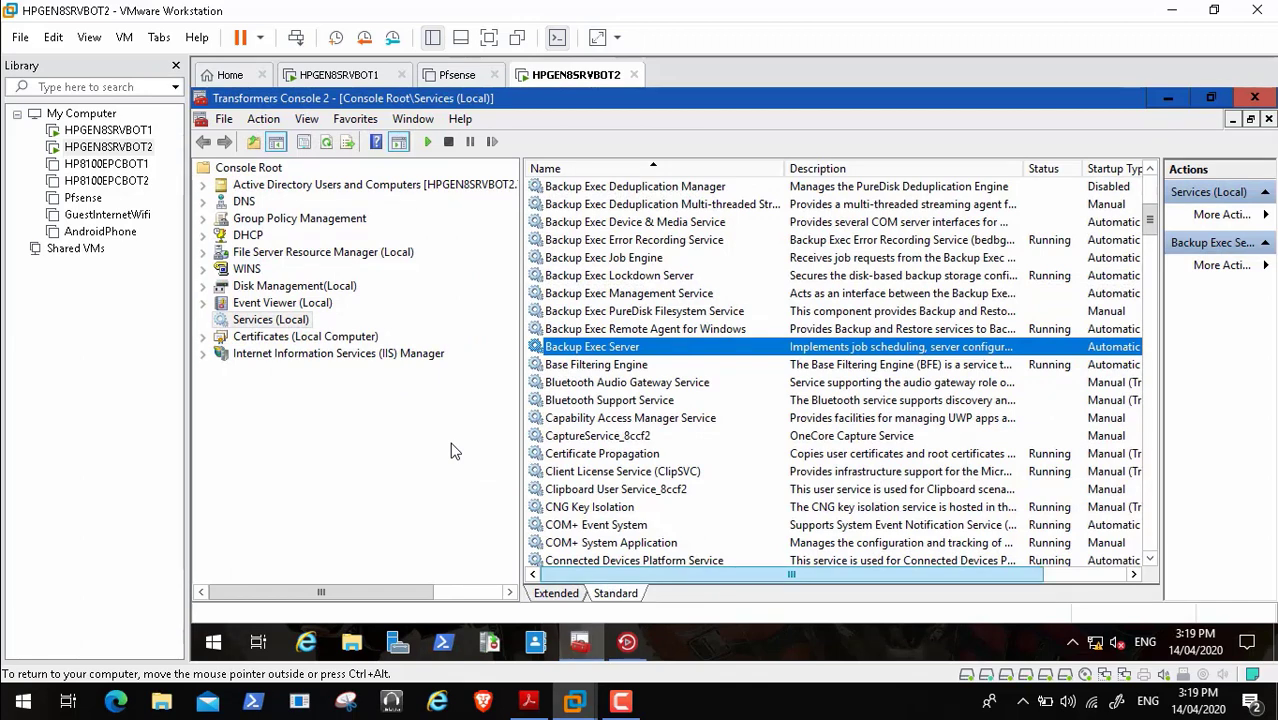
mouse_move(791, 574)
left_mouse_down()
mouse_move(873, 574)
mouse_move(802, 574)
left_mouse_up()
left_click(1168, 97)
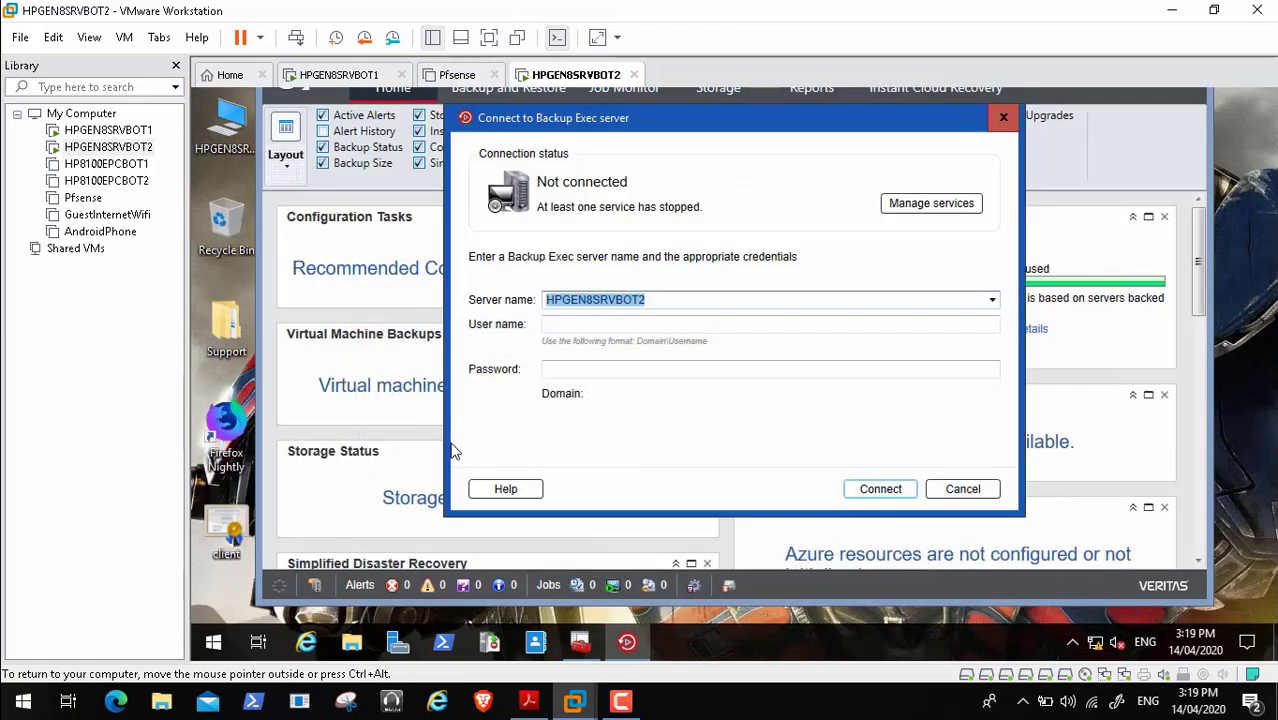
key("Escape")
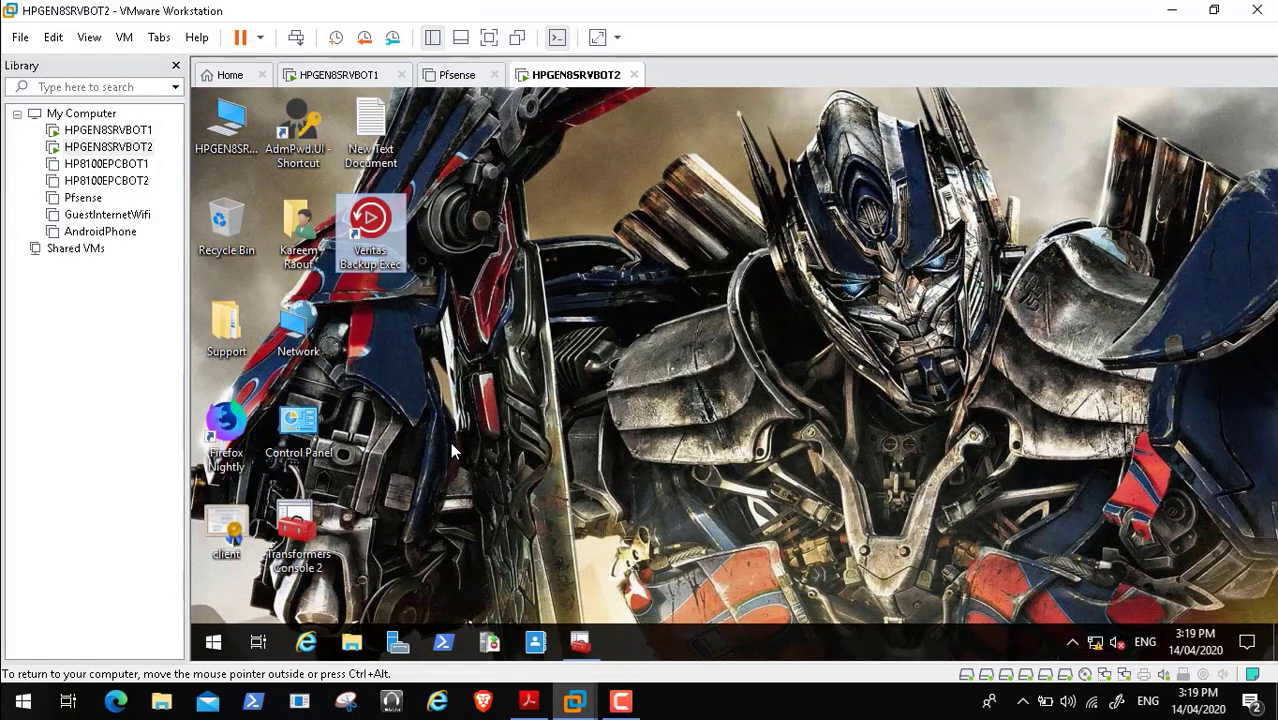
- Try starting the Backup Exec Server service and dismiss the resulting Error 1068 dependency message
left_click(580, 642)
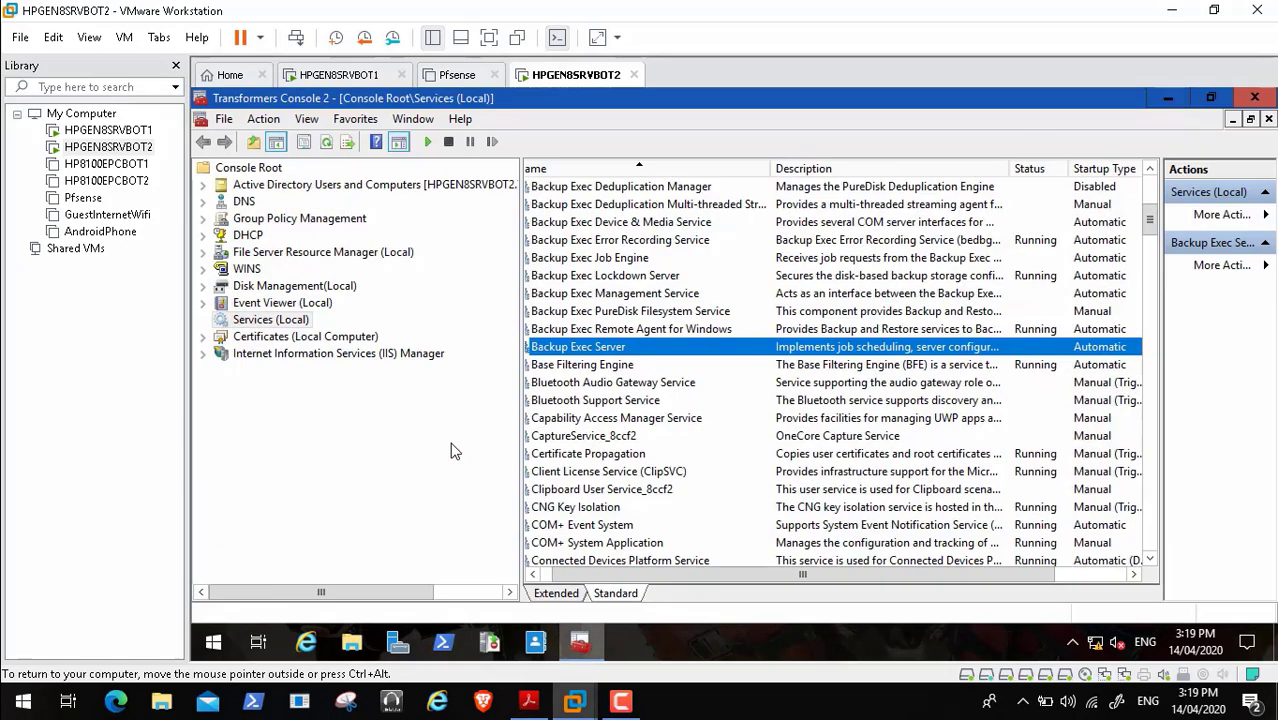
right_click(626, 347)
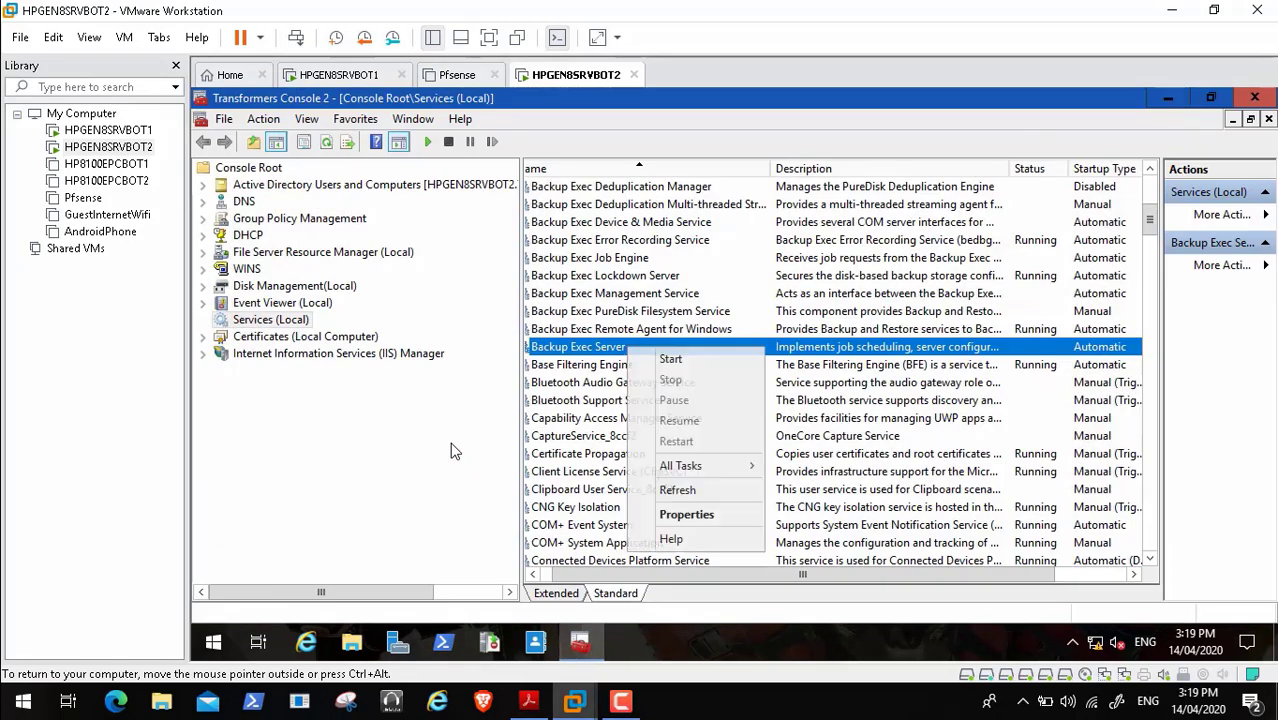
left_click(670, 359)
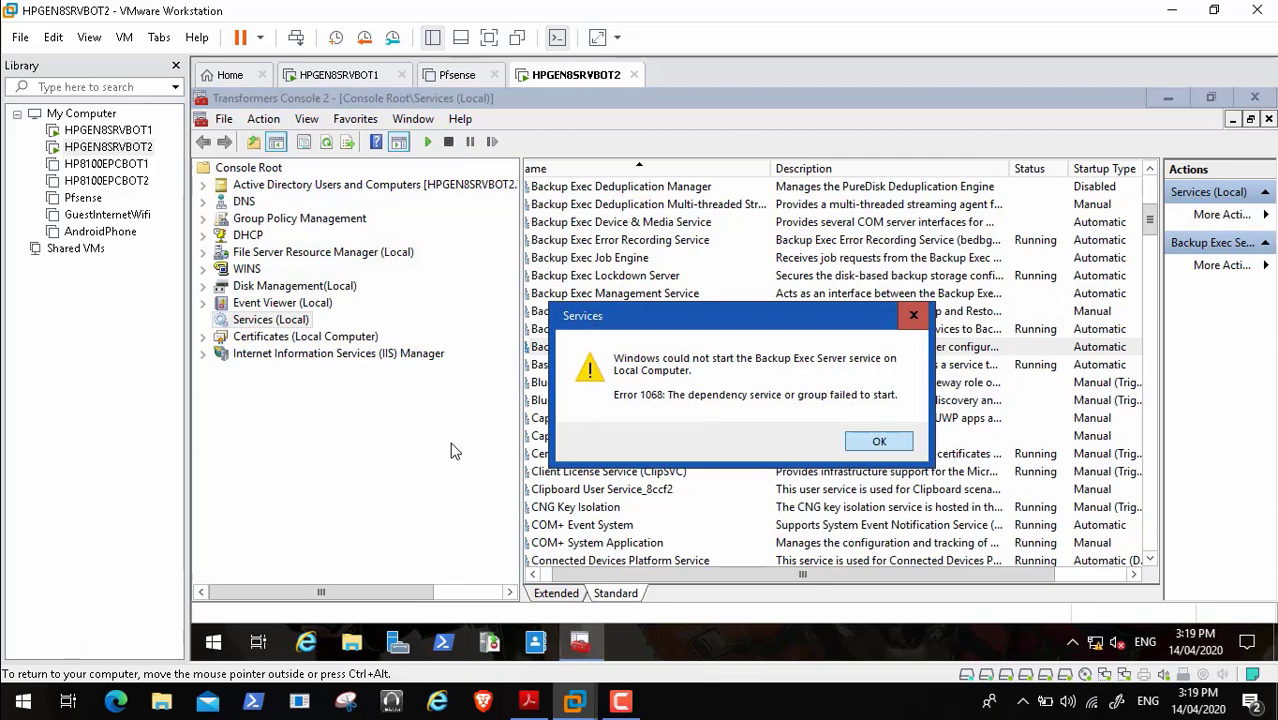
key("Return")
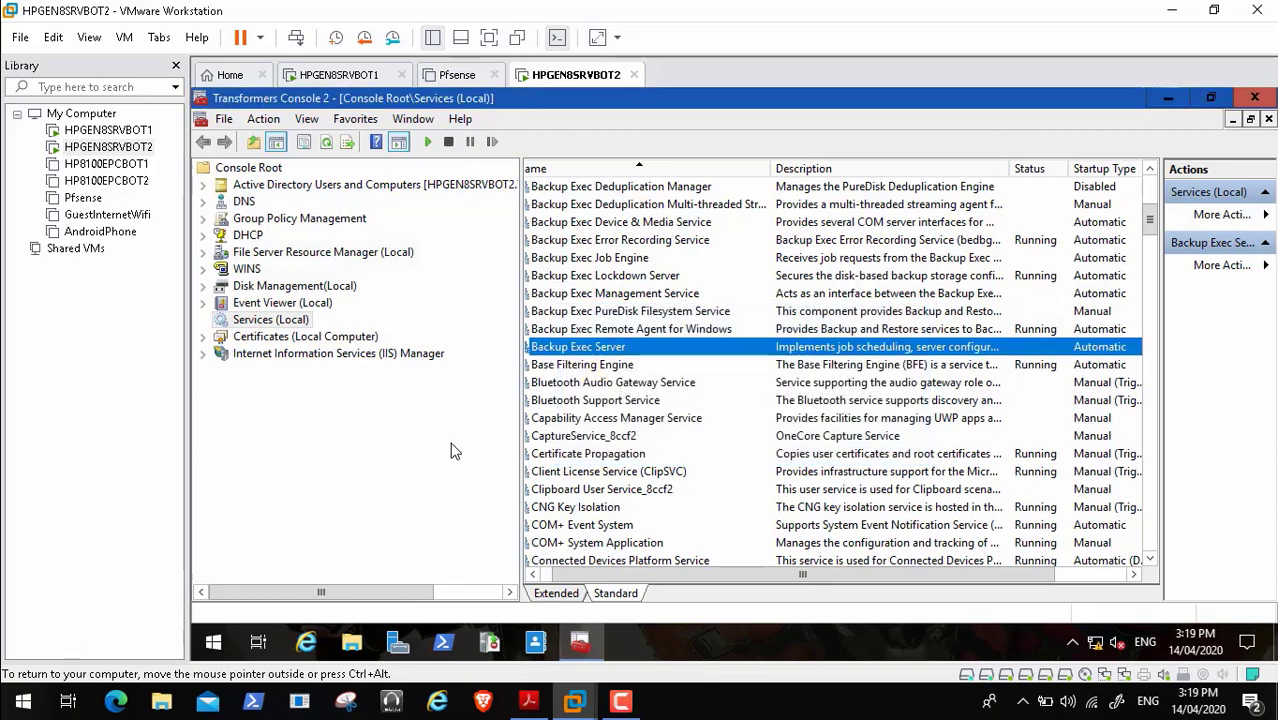
- Retype the Backup Exec Server account password and confirmation on the Log On tab, and apply
key("Return")
key("ctrl+Tab")
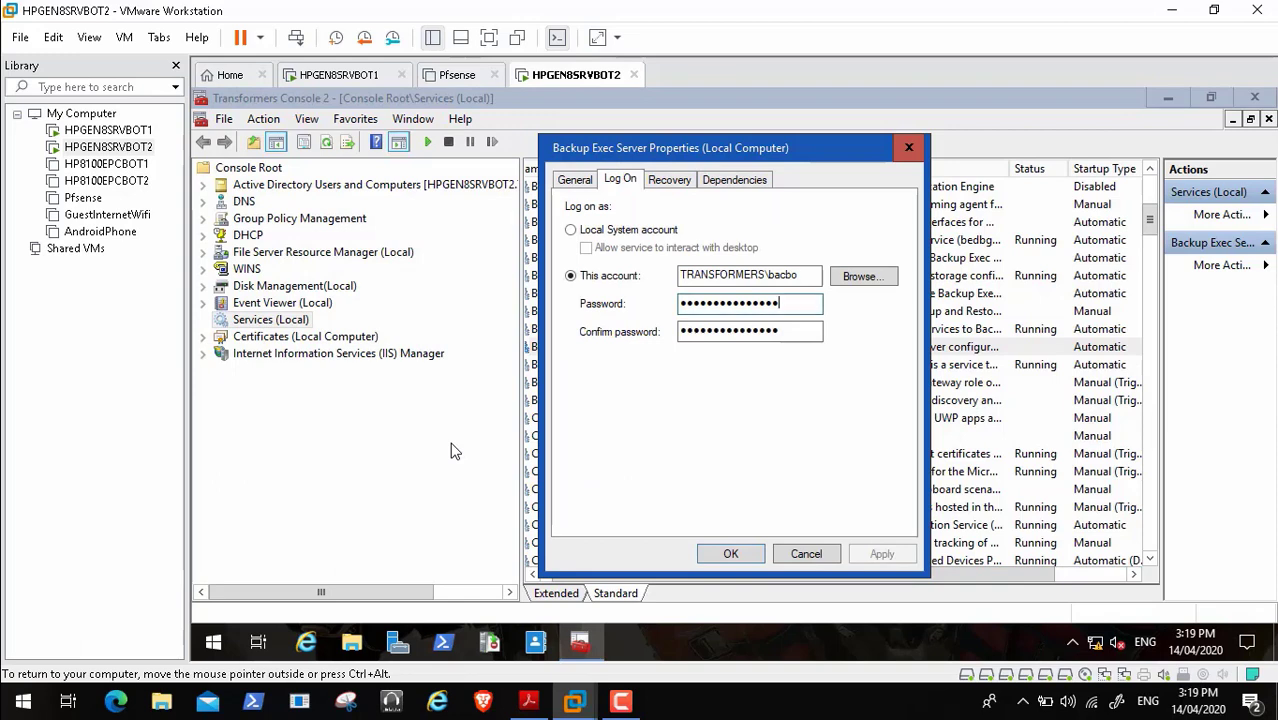
key("BackSpace")
key("BackSpace")
key("BackSpace")
key("BackSpace")
key("BackSpace")
key("BackSpace")
key("BackSpace")
key("BackSpace")
key("BackSpace")
key("BackSpace")
key("BackSpace")
key("BackSpace")
key("BackSpace")
key("BackSpace")
key("BackSpace")
mouse_move(43, 684)
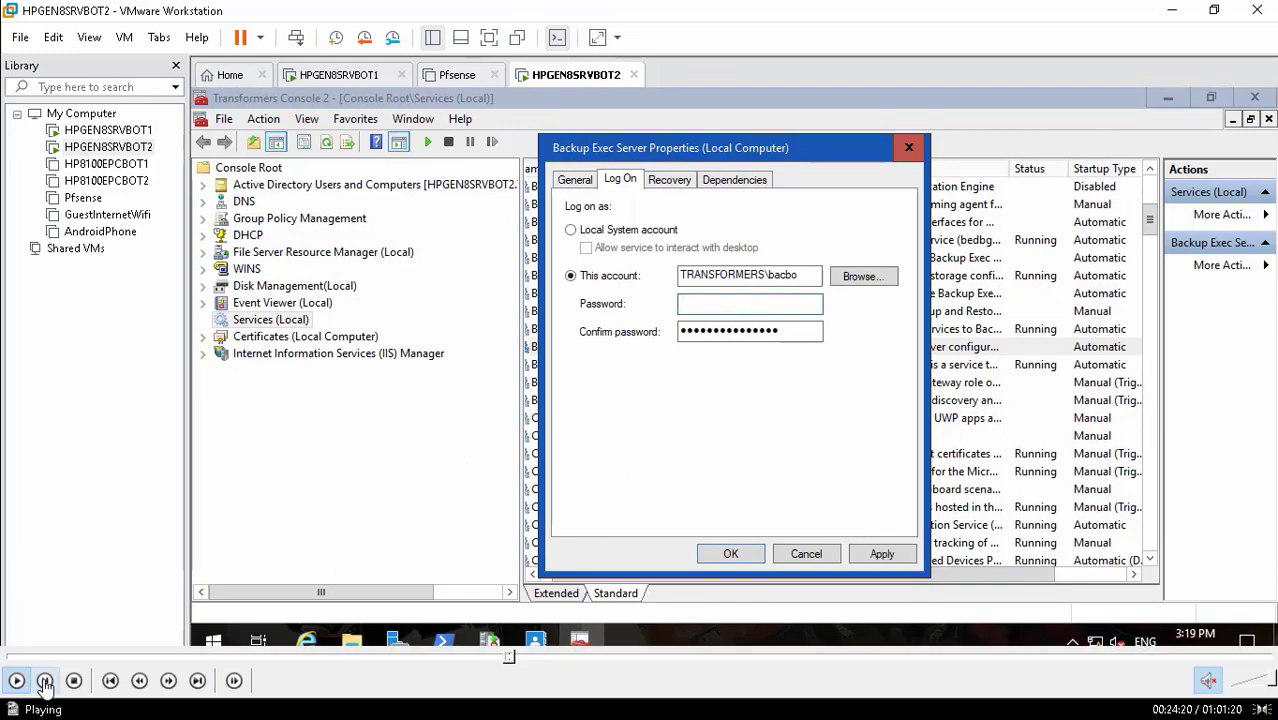
type("•")
left_click(43, 684)
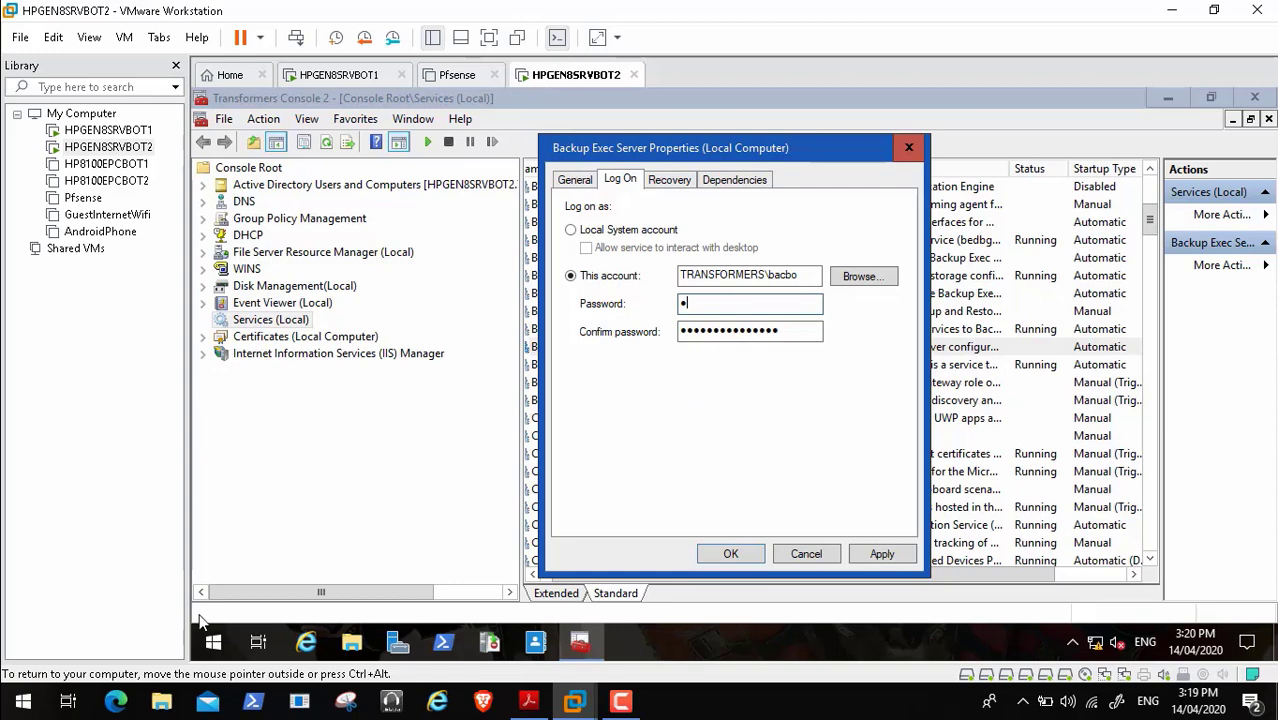
left_click(16, 685)
key("BackSpace")
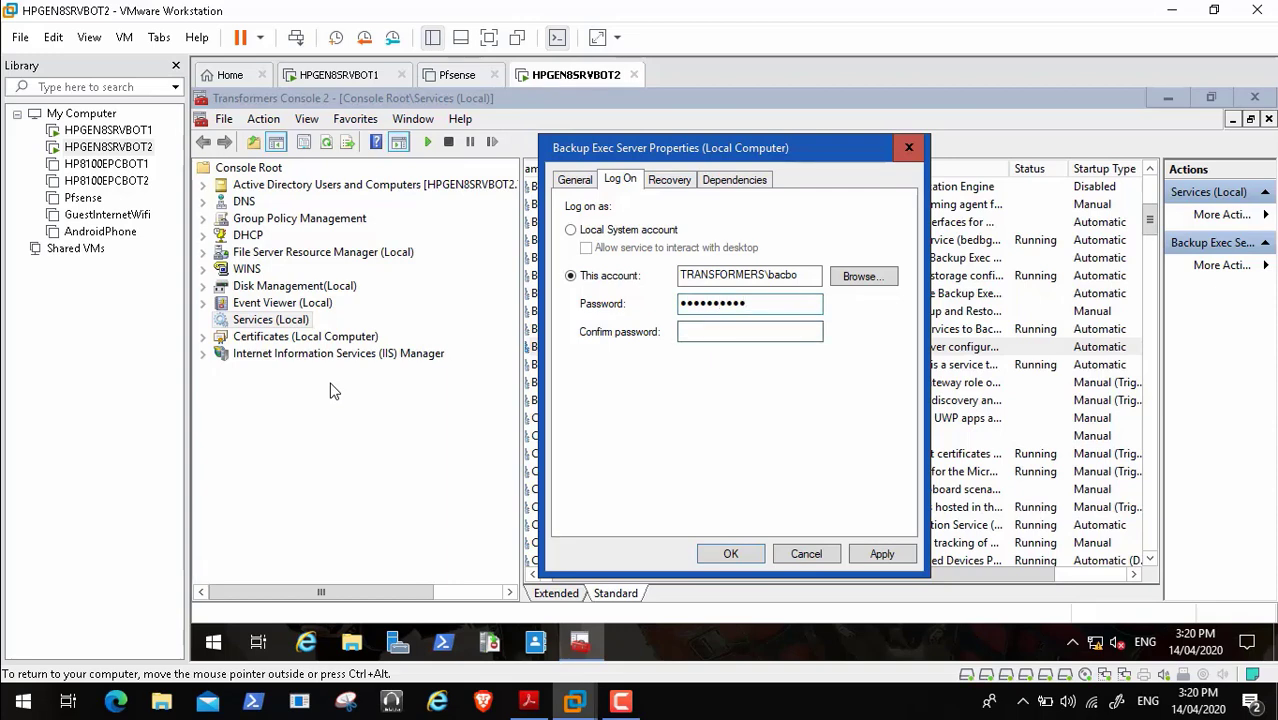
type("••••••••••")
key("Return")
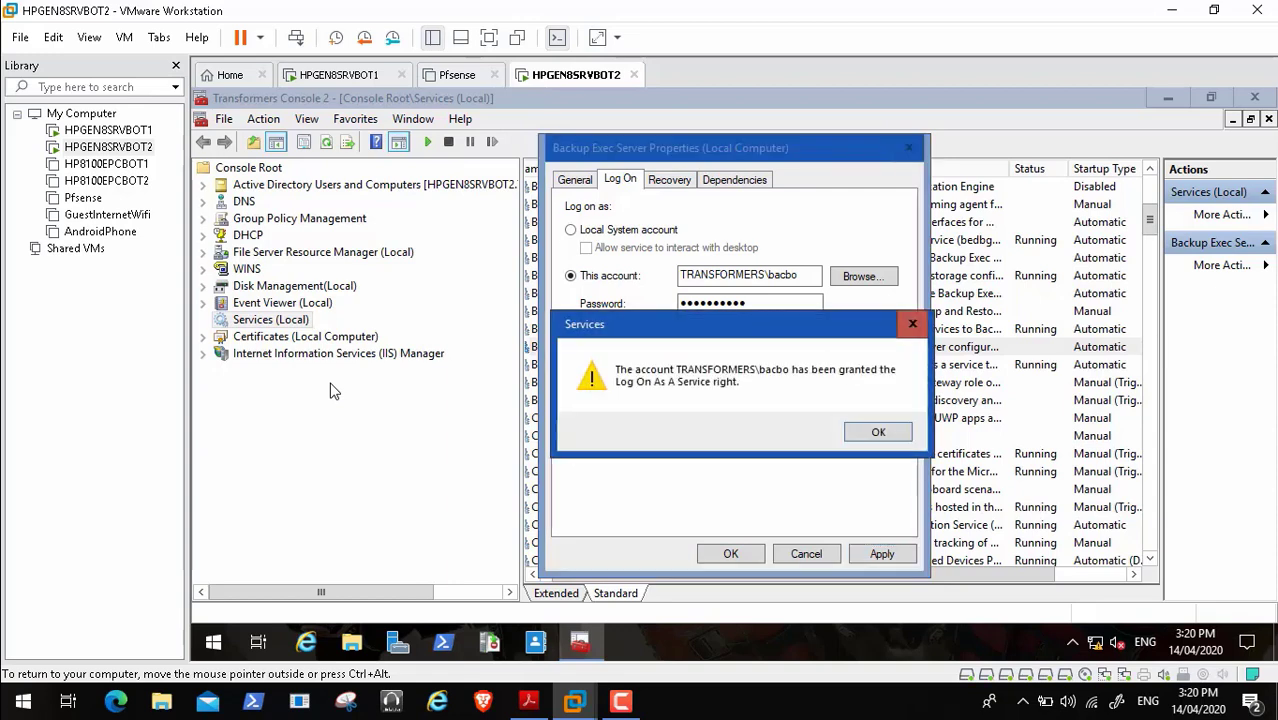
key("Return")
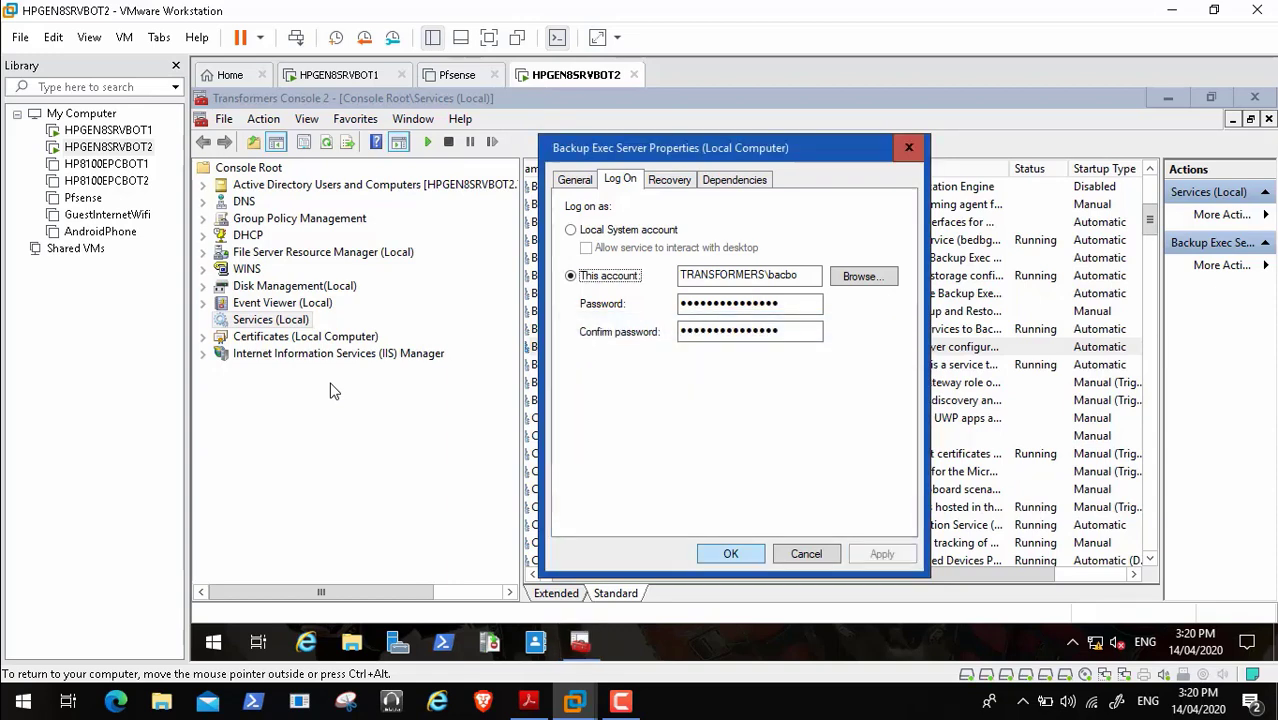
key("Return")
- Start the Backup Exec Server service again
key("shift+F10")
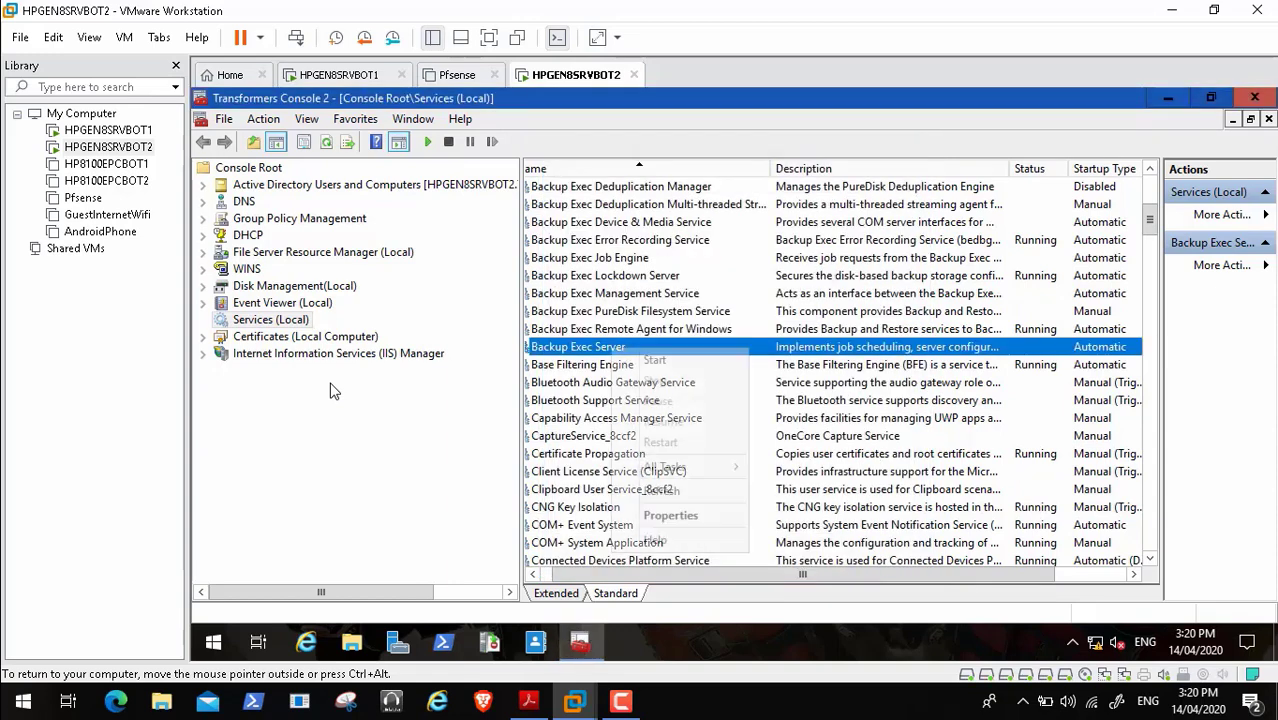
key("Down")
key("Return")
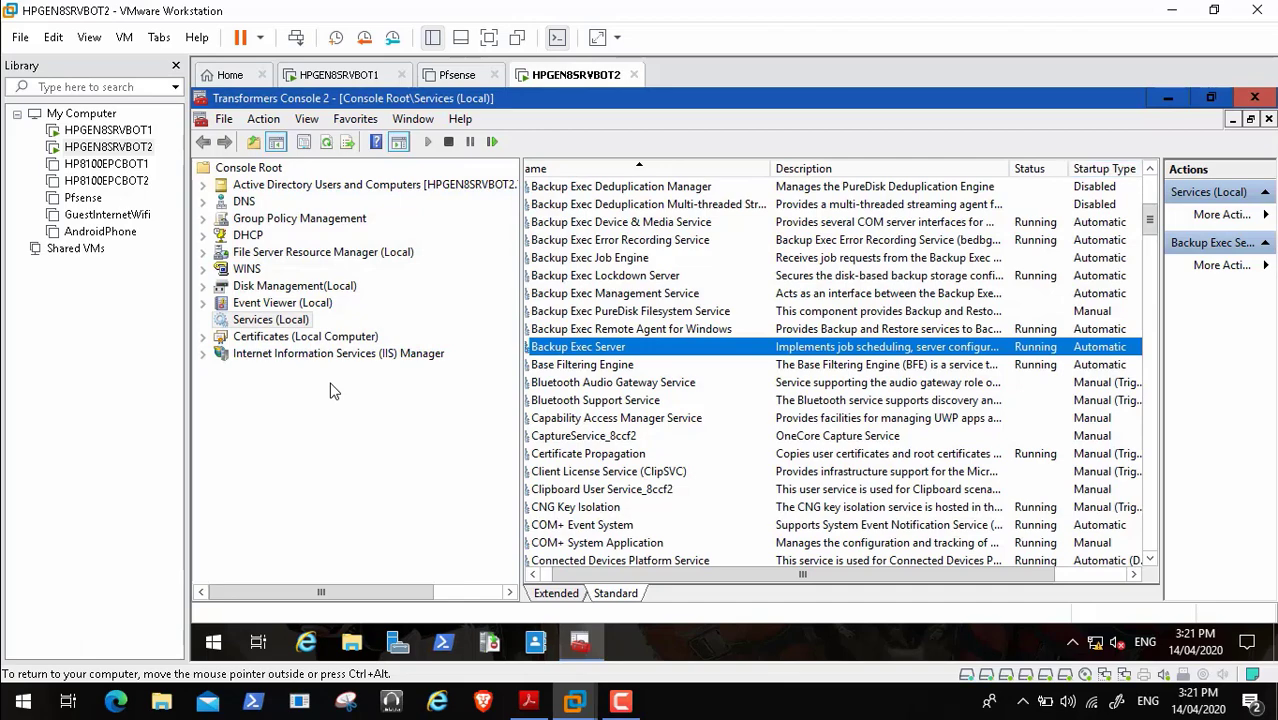
- Minimize the services console to reveal the desktop with the Veritas Backup Exec shortcut
key("super+d")
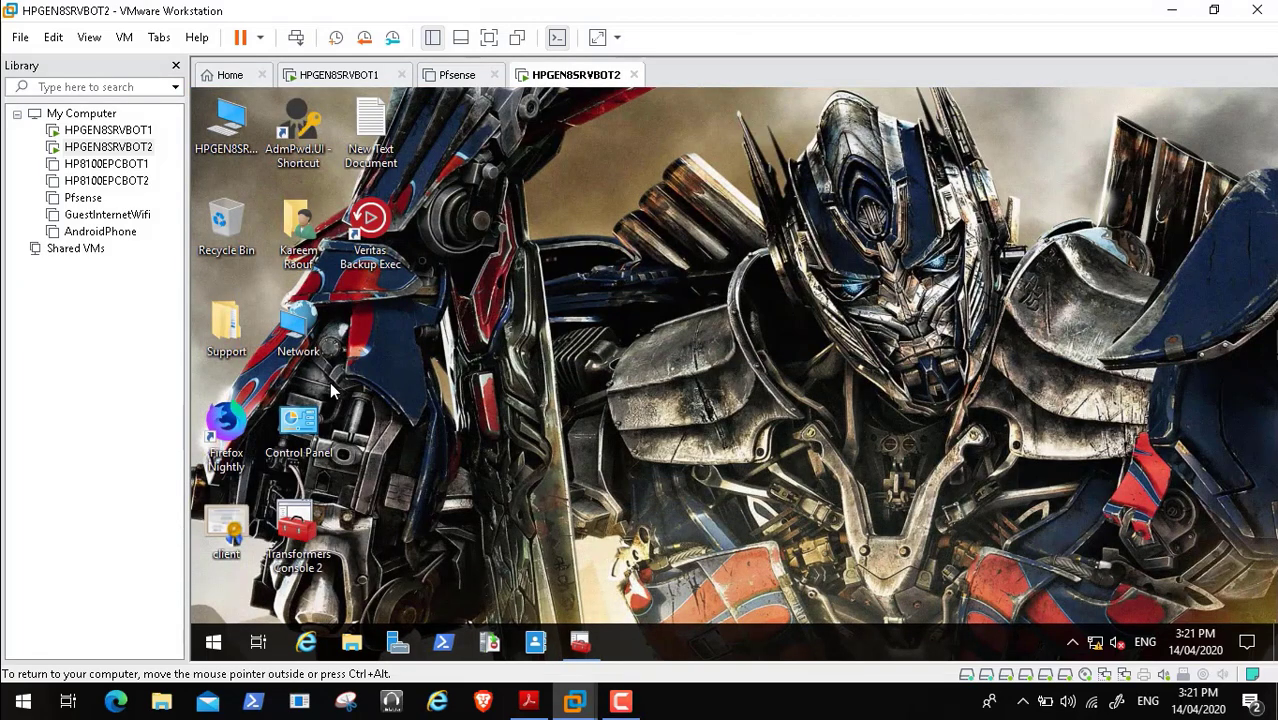
- Launch Veritas Backup Exec, cancel its Not connected prompt, and restore the services console
double_click(370, 232)
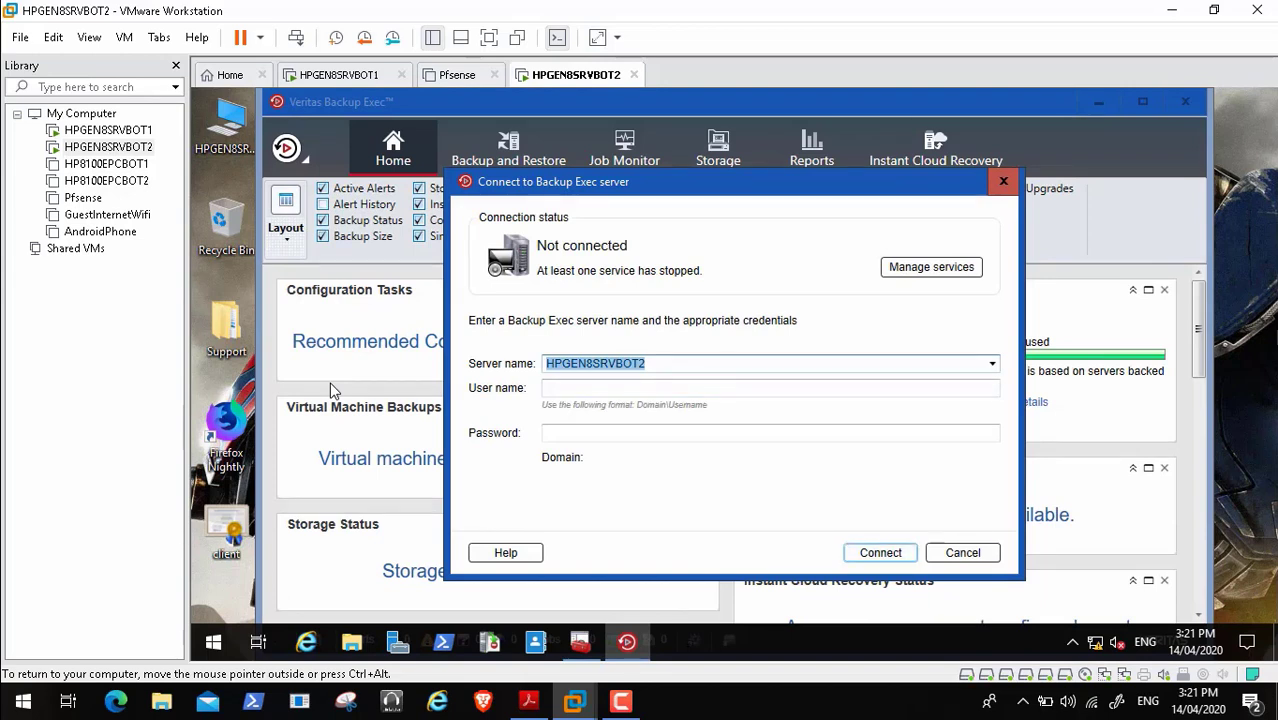
left_click(962, 553)
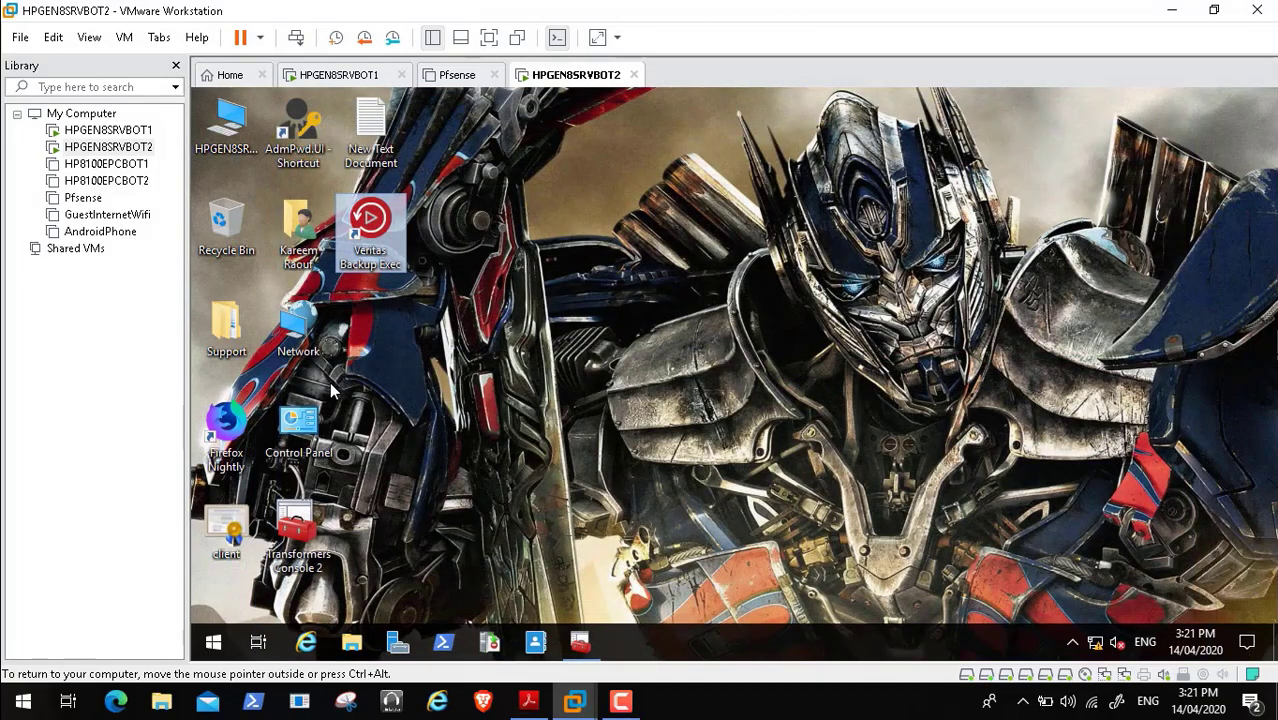
left_click(580, 642)
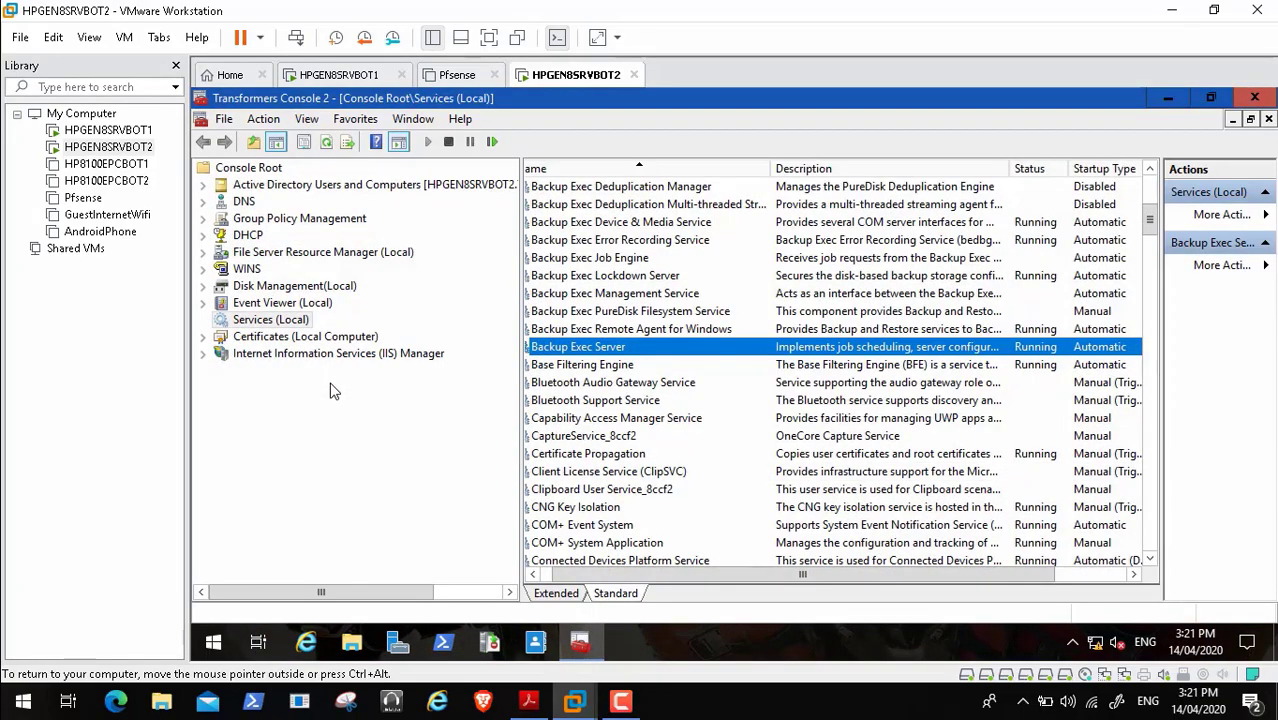
- Start the Backup Exec Agent Browser service
left_click(630, 311)
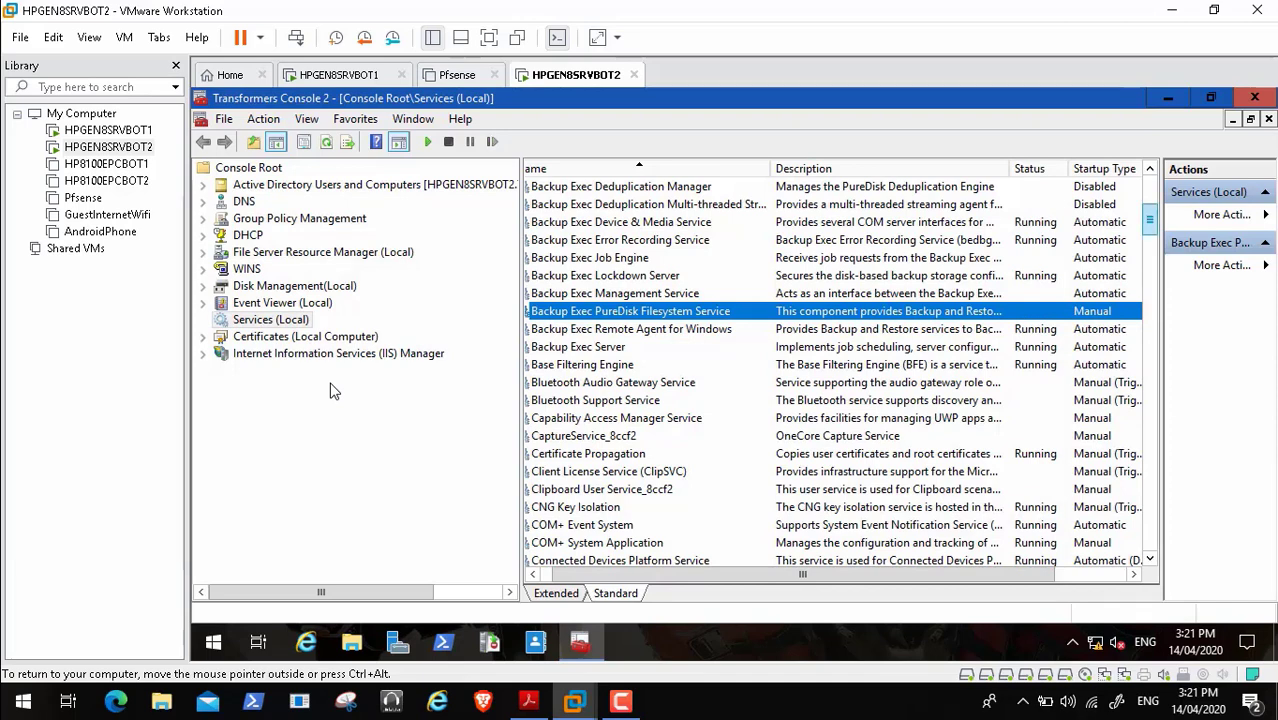
left_click_drag(1150, 219, 1150, 210)
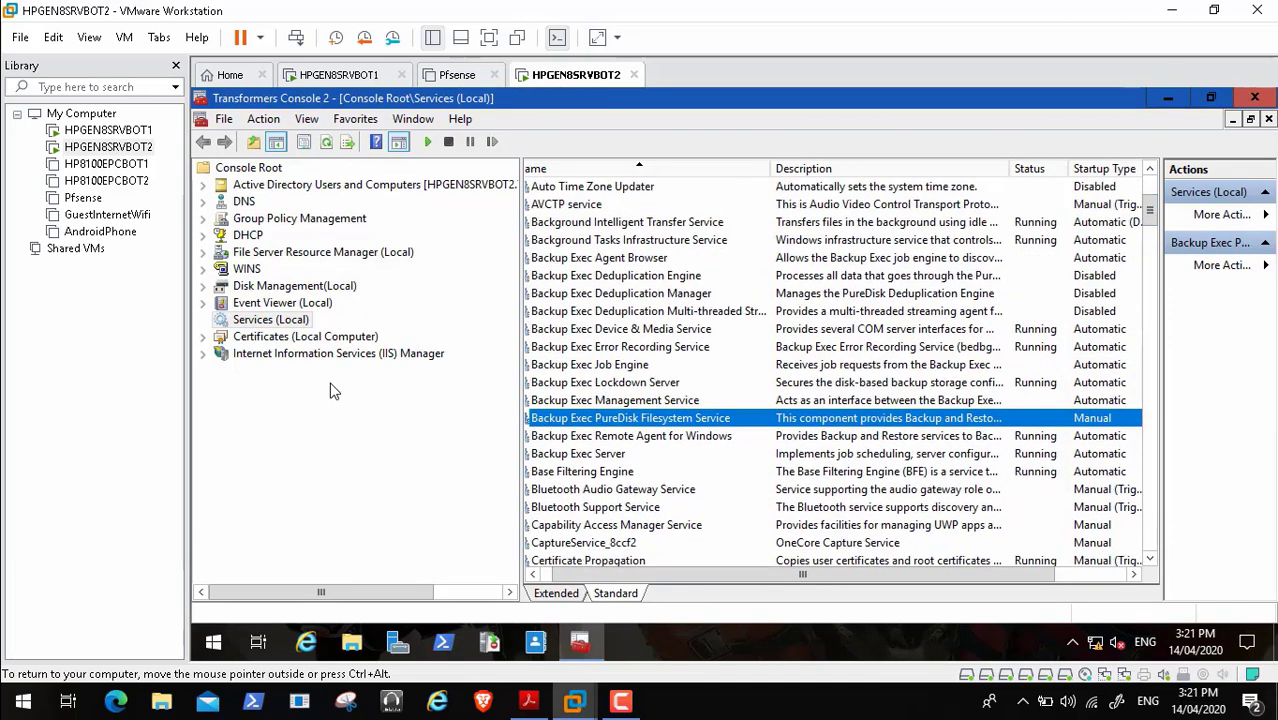
left_click(636, 258)
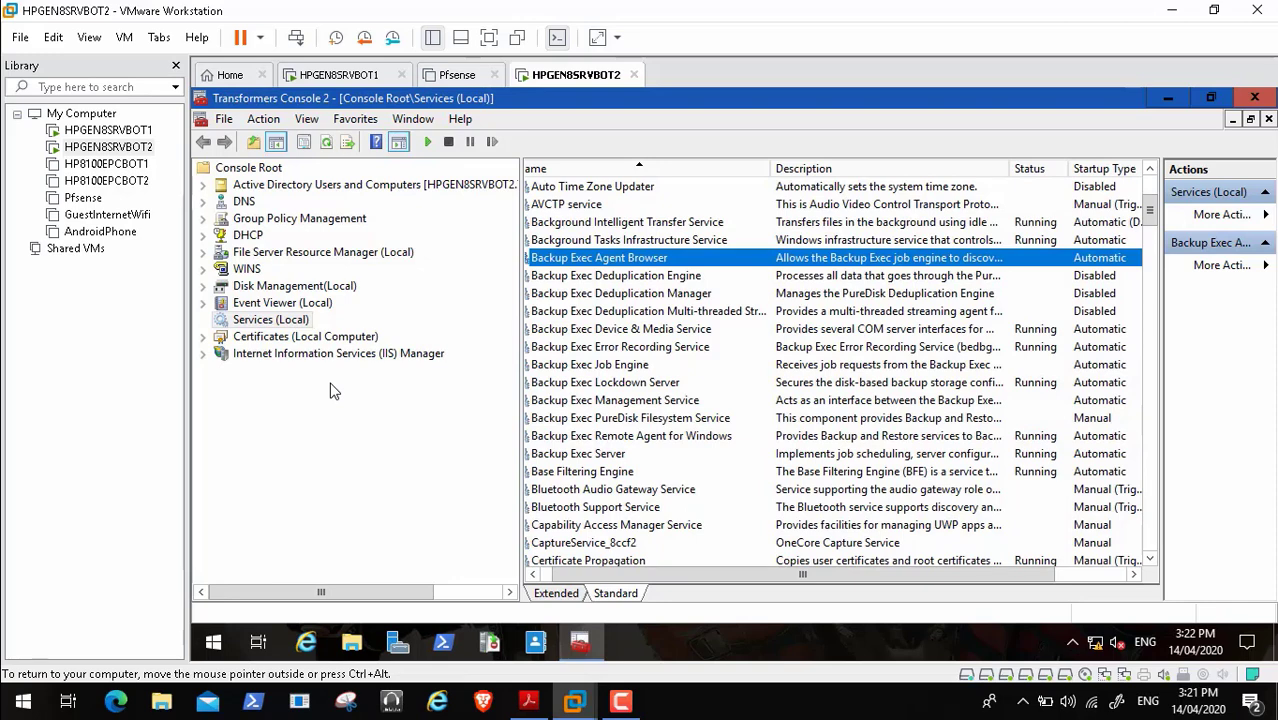
right_click(637, 258)
left_click(681, 268)
- Start the Backup Exec Job Engine service
key("Down")
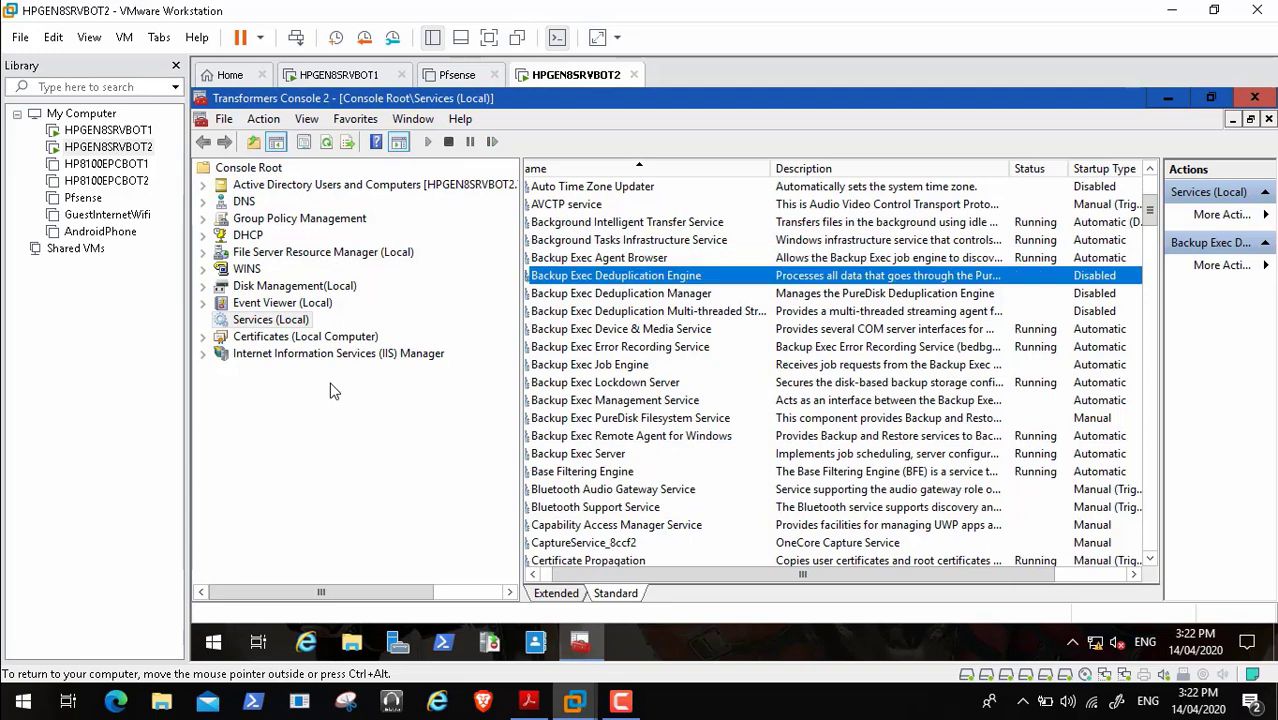
key("Down")
key("Down")
key("Down")
key("Down")
key("Down")
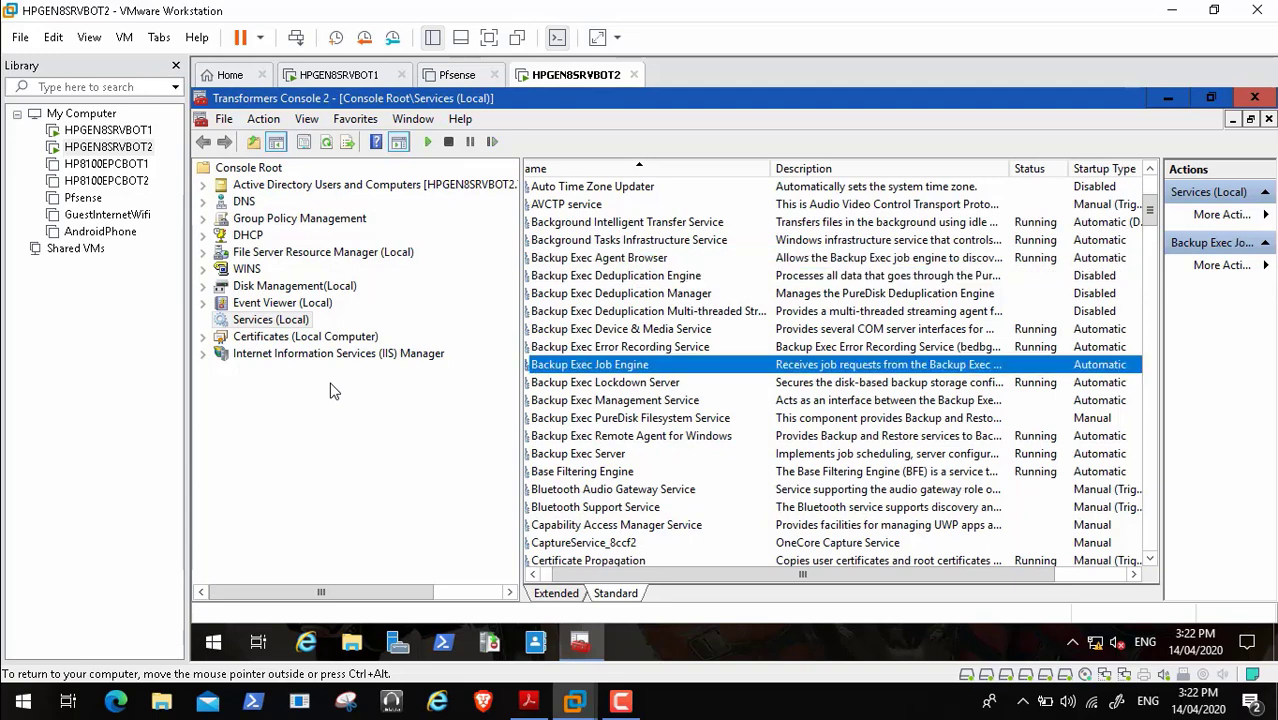
key("shift+F10")
key("Down")
key("Return")
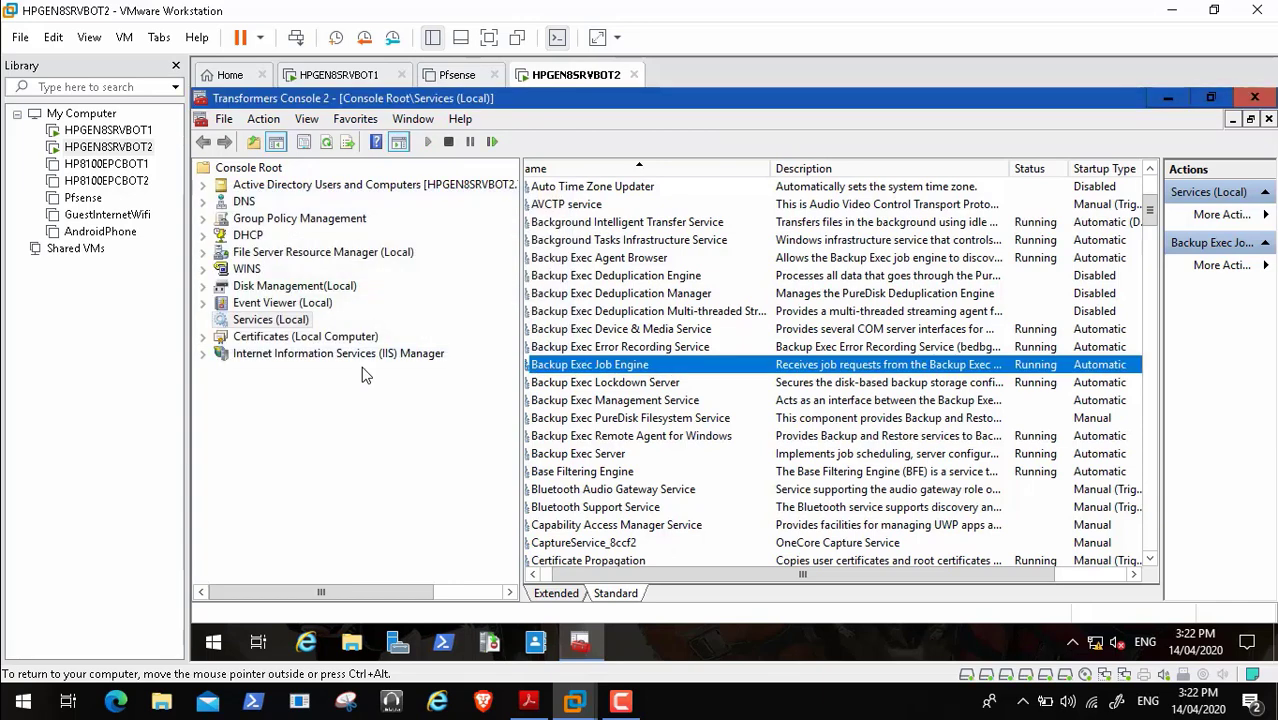
- Start the Backup Exec Management Service
key("Down")
key("Down")
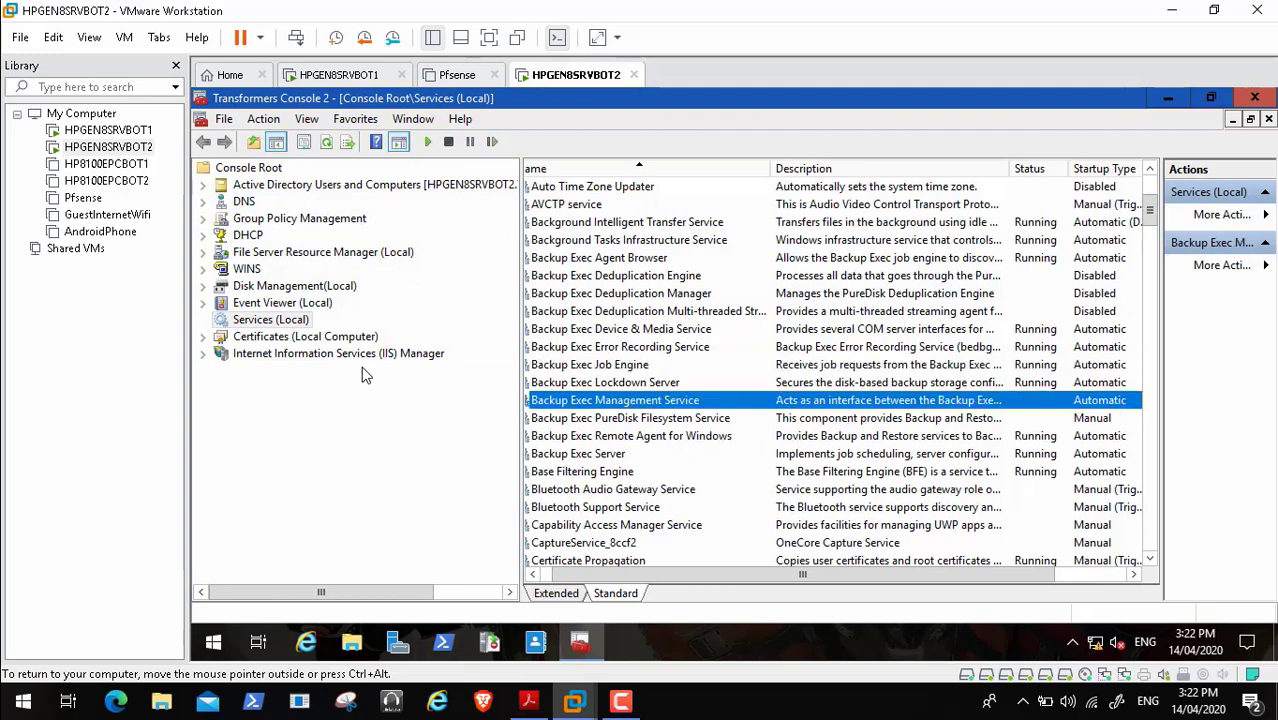
key("shift+F10")
key("Down")
key("Return")
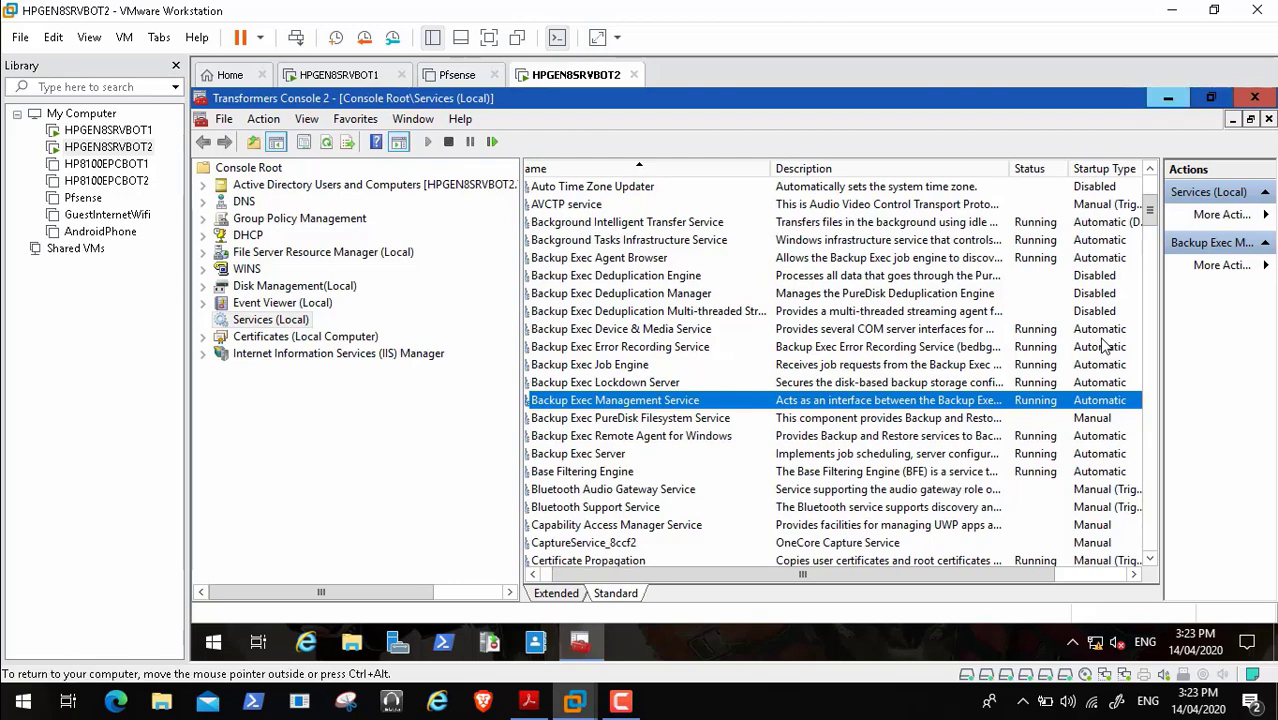
- Minimize the services console and launch Veritas Backup Exec from its desktop shortcut
left_click(1168, 97)
key("Right")
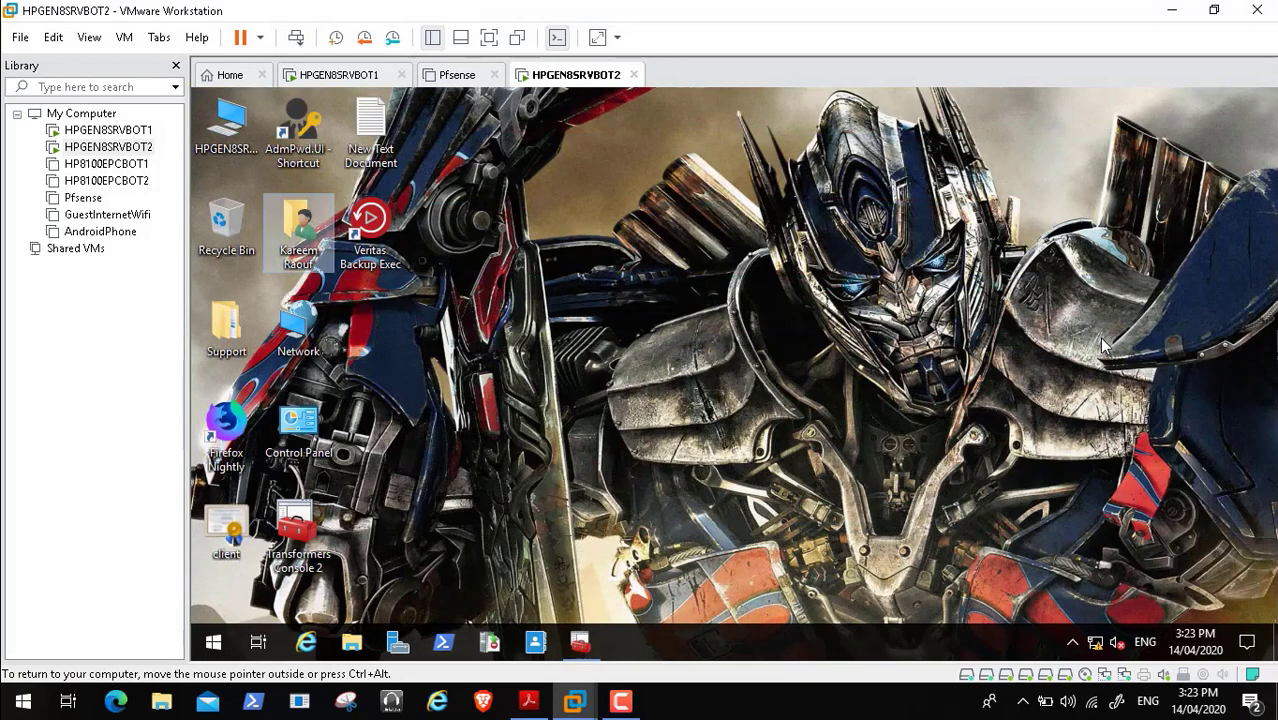
key("Right")
key("Return")
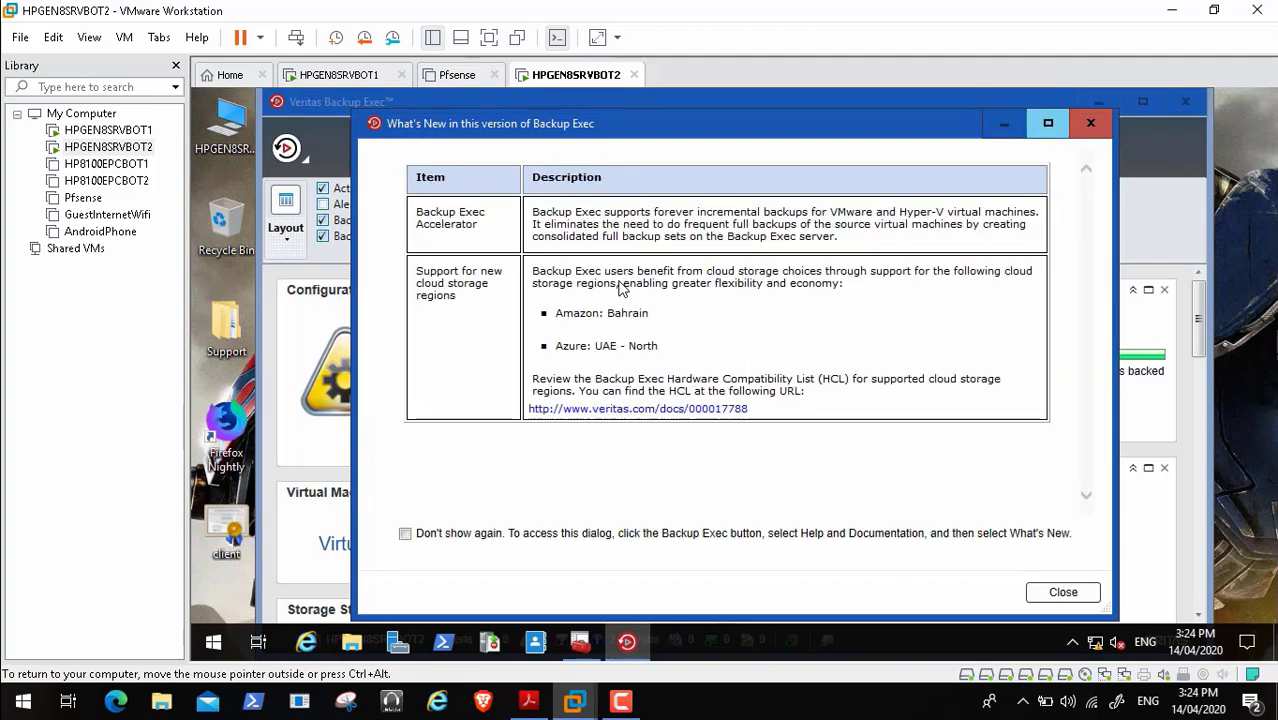
- Close the What's New in this version of Backup Exec dialog
key("Escape")
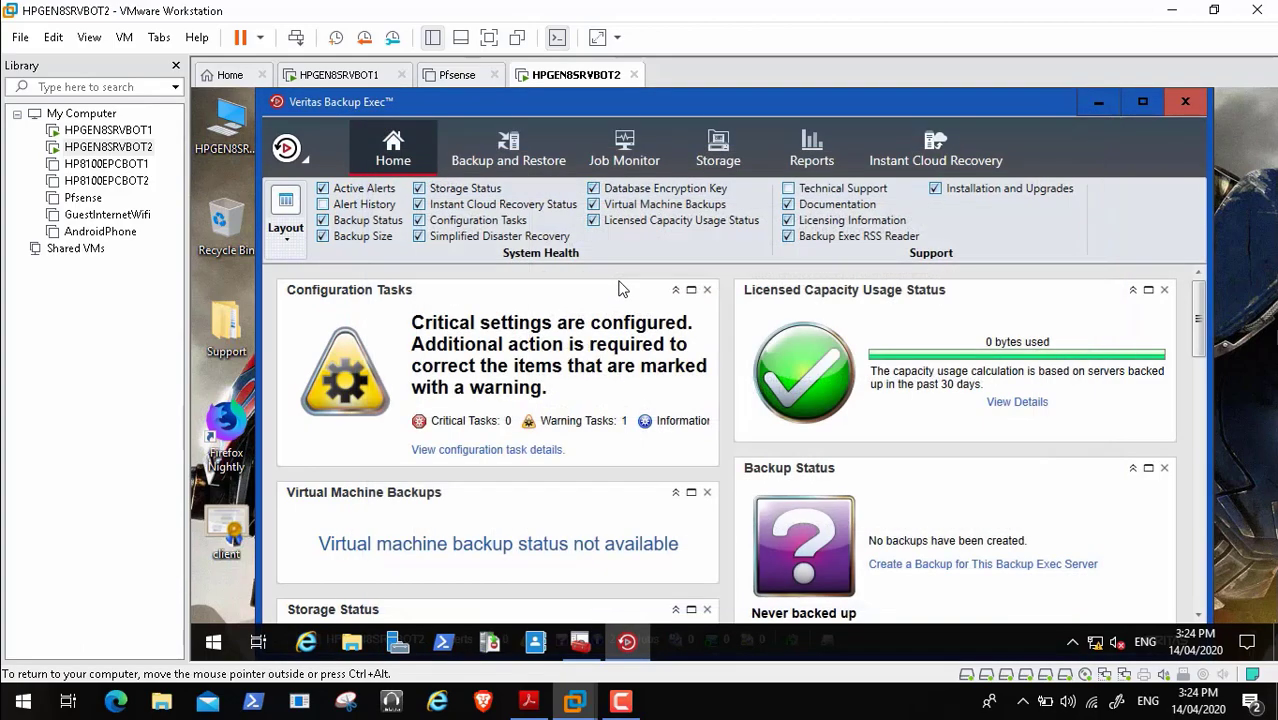
- Maximize the Backup Exec window and show the Backup and Restore servers view
left_click(1142, 102)
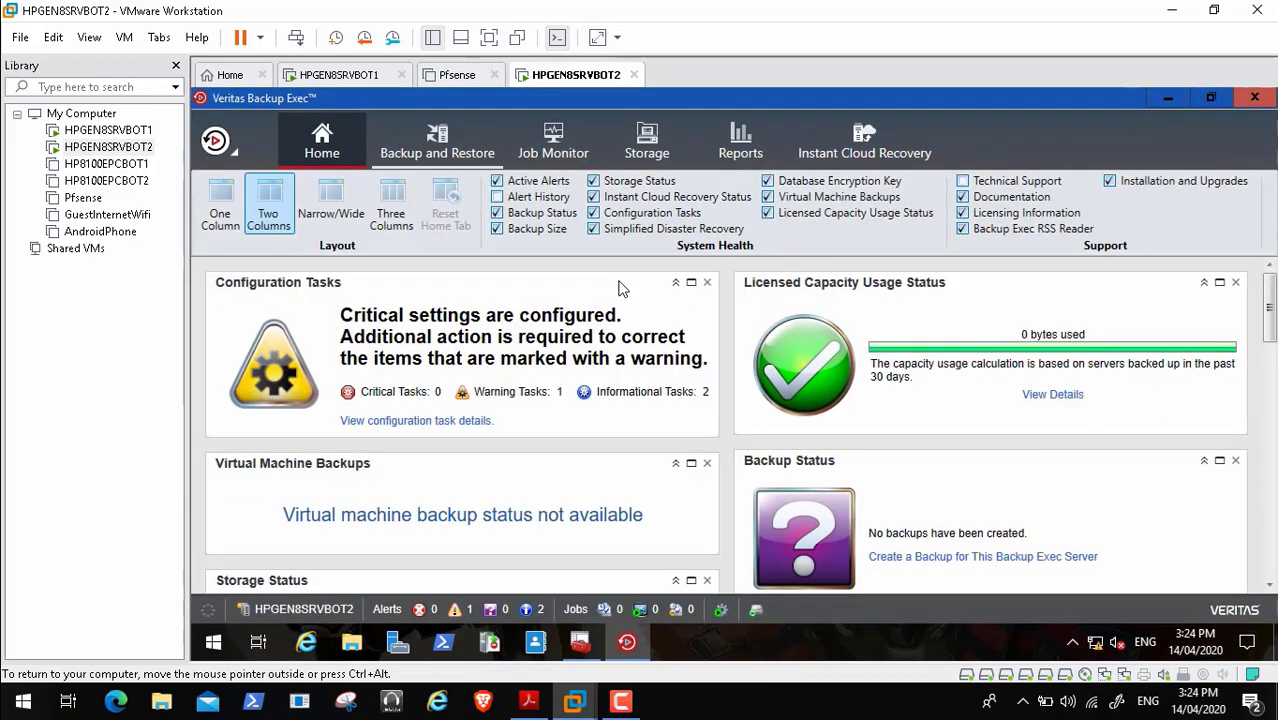
left_click(485, 145)
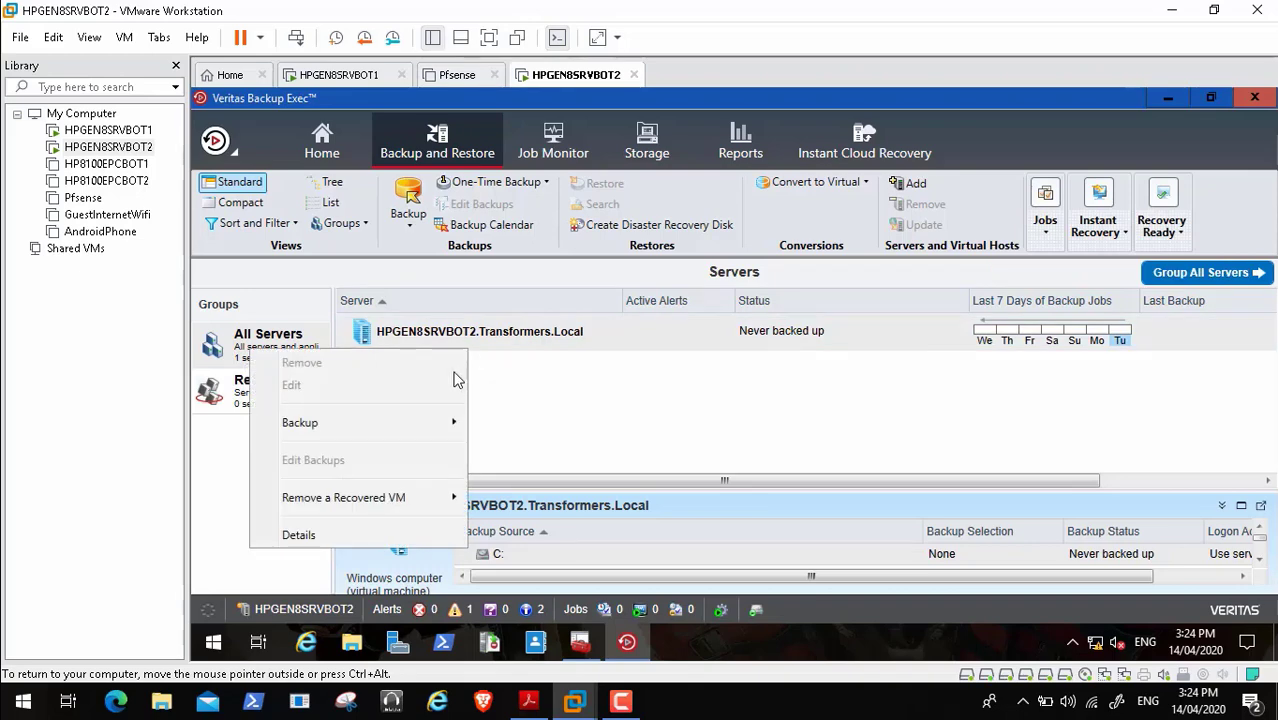
key("Down")
key("Right")
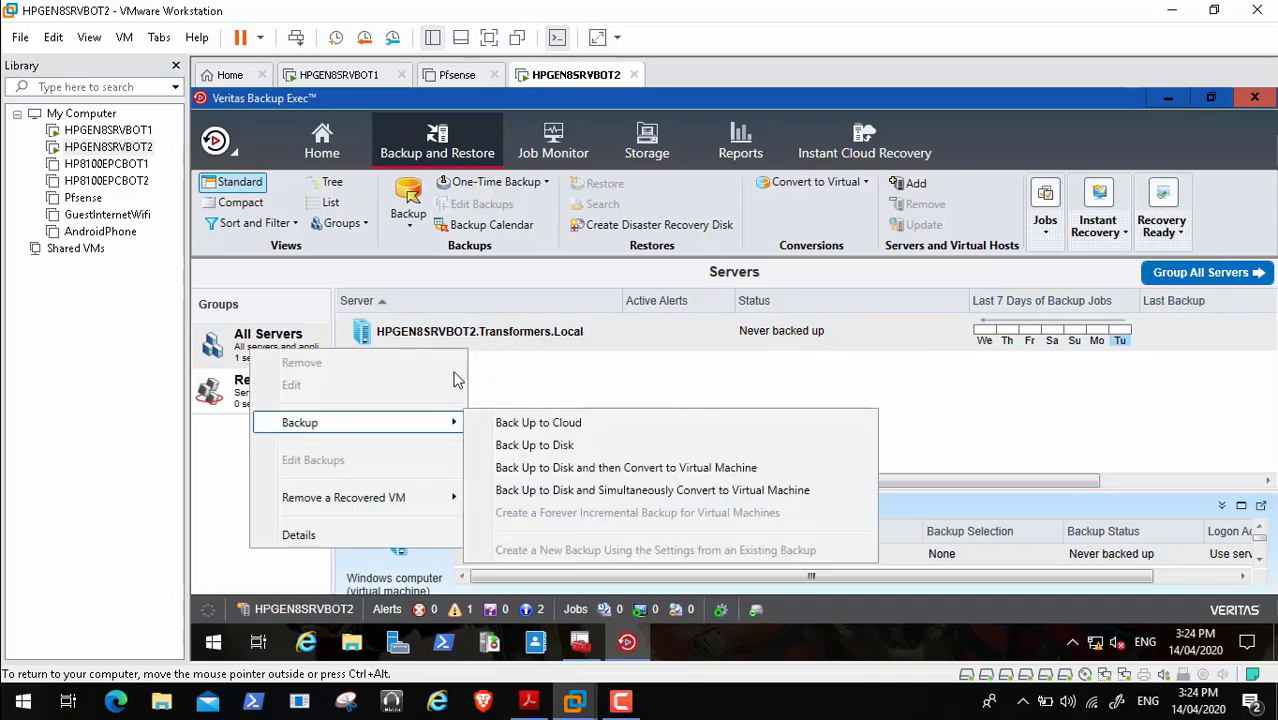
key("Escape")
key("Escape")
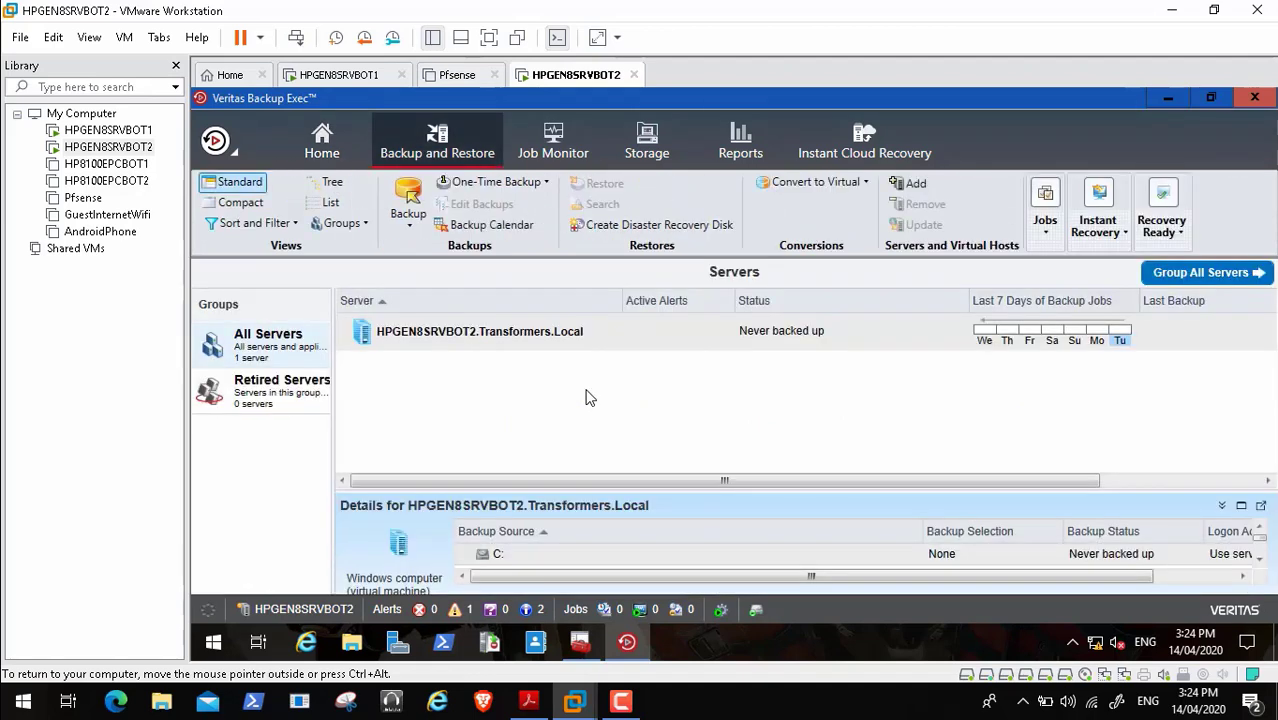
key("Down")
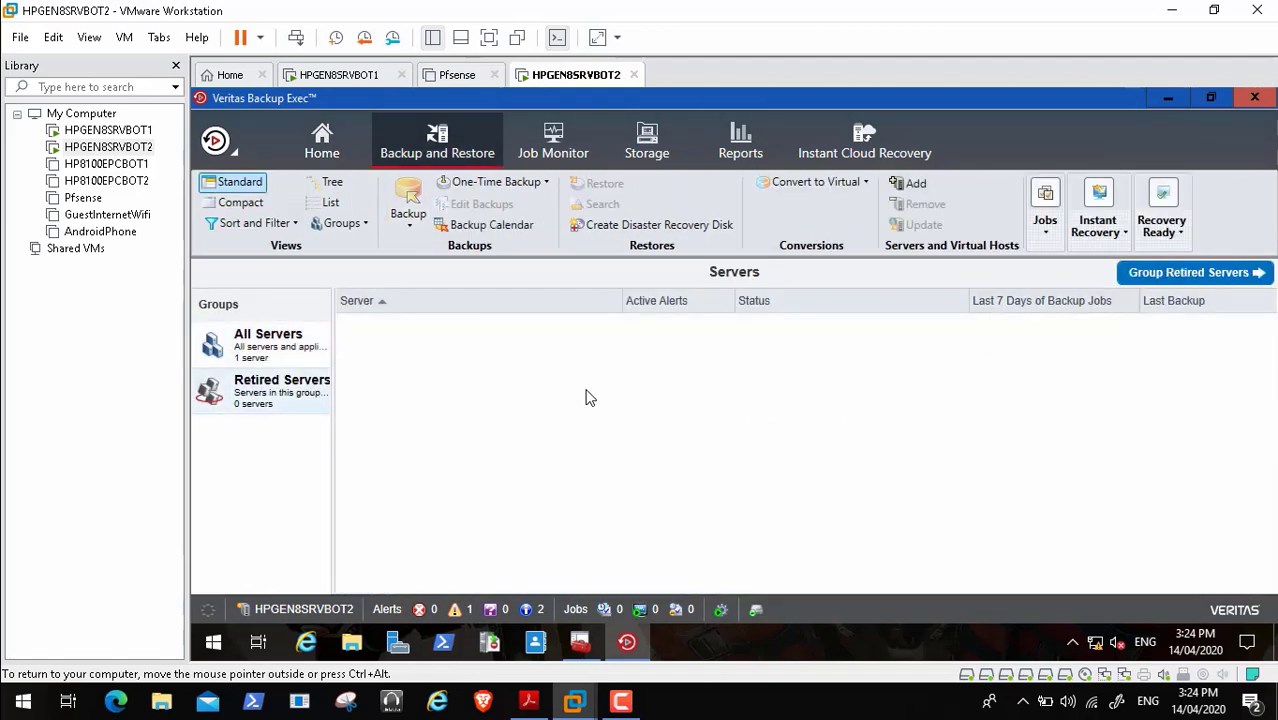
key("Up")
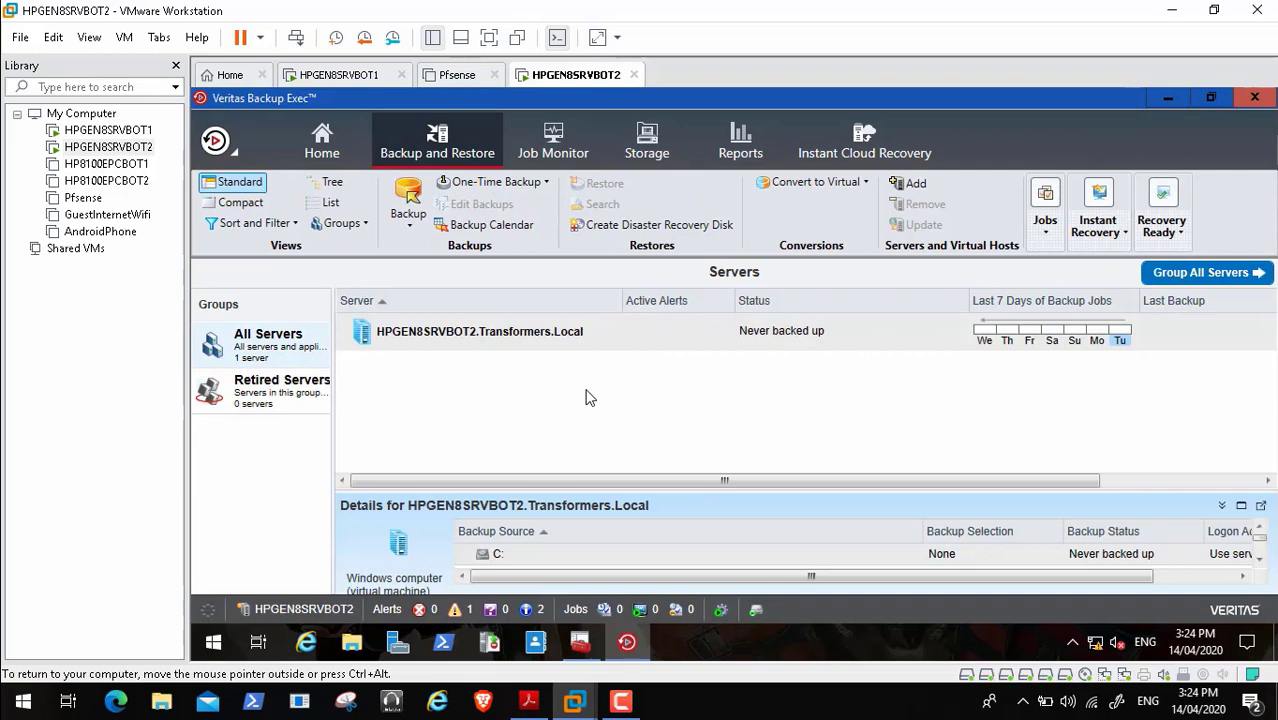
left_click(909, 184)
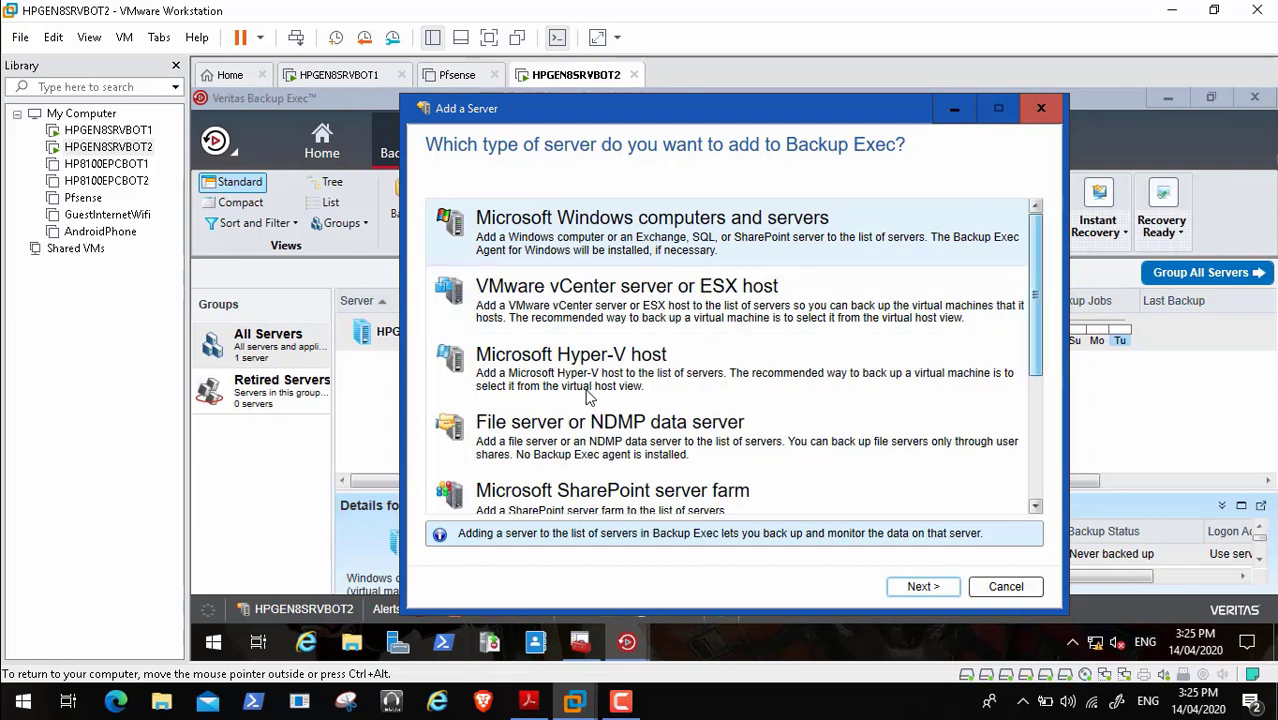
- Choose Microsoft Windows computers and servers, allow Backup Exec to establish a trust, and browse domain servers
scroll(588, 397, "down", 3)
scroll(588, 397, "up", 3)
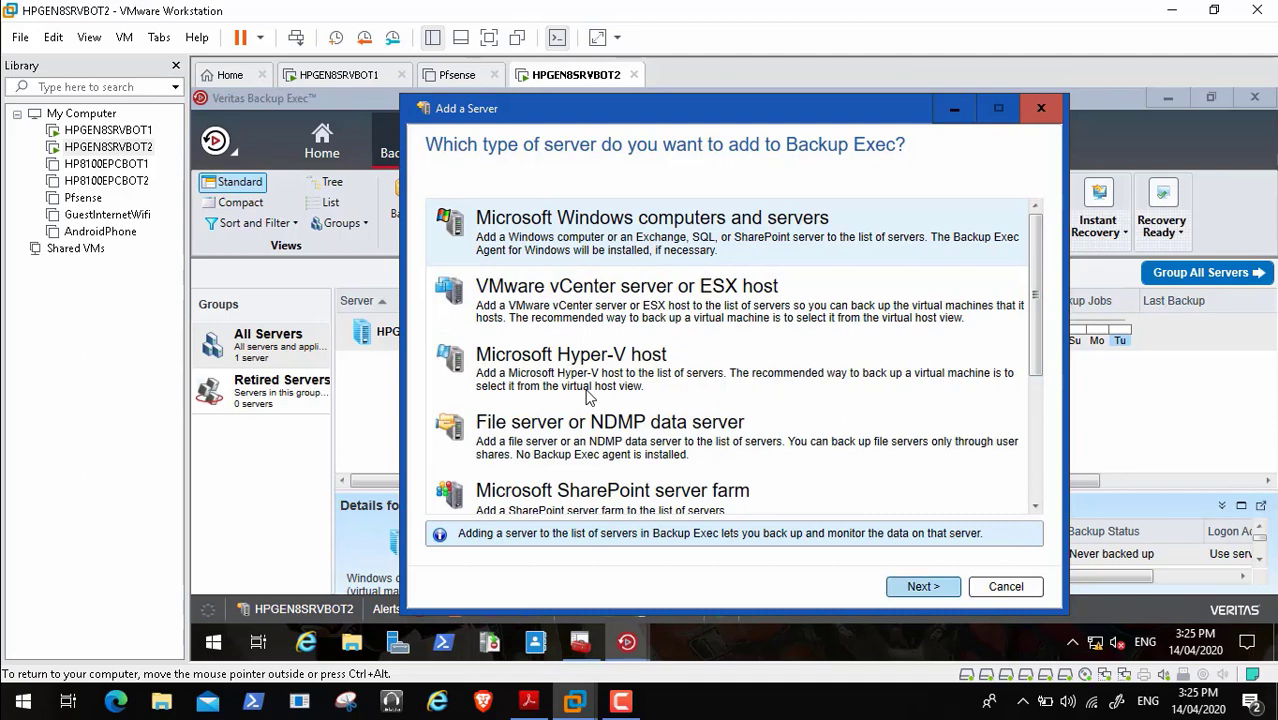
key("Return")
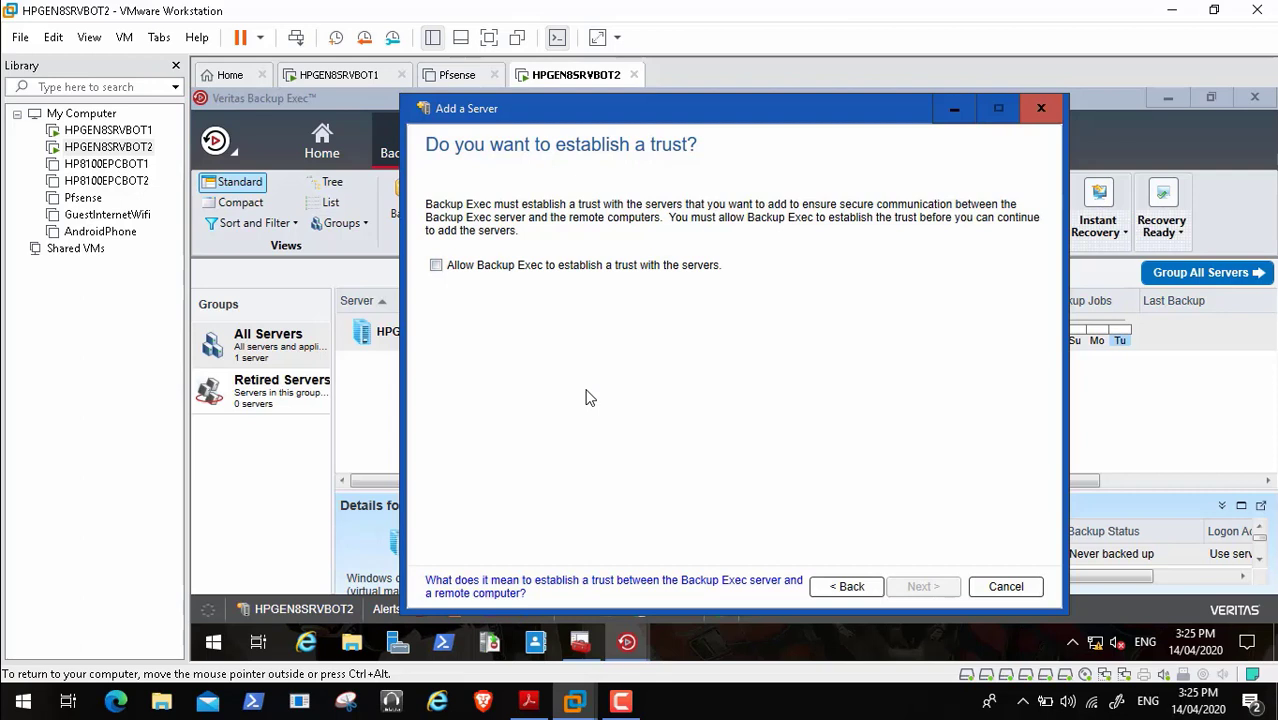
key("space")
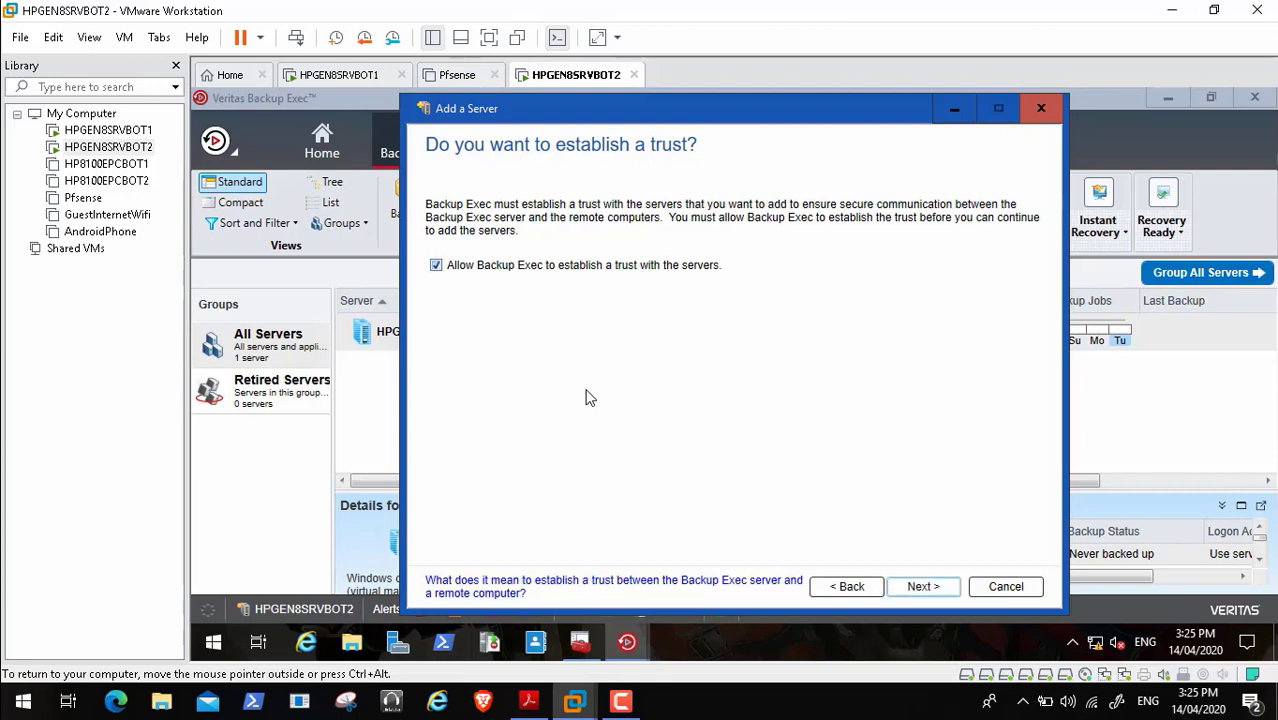
key("Return")
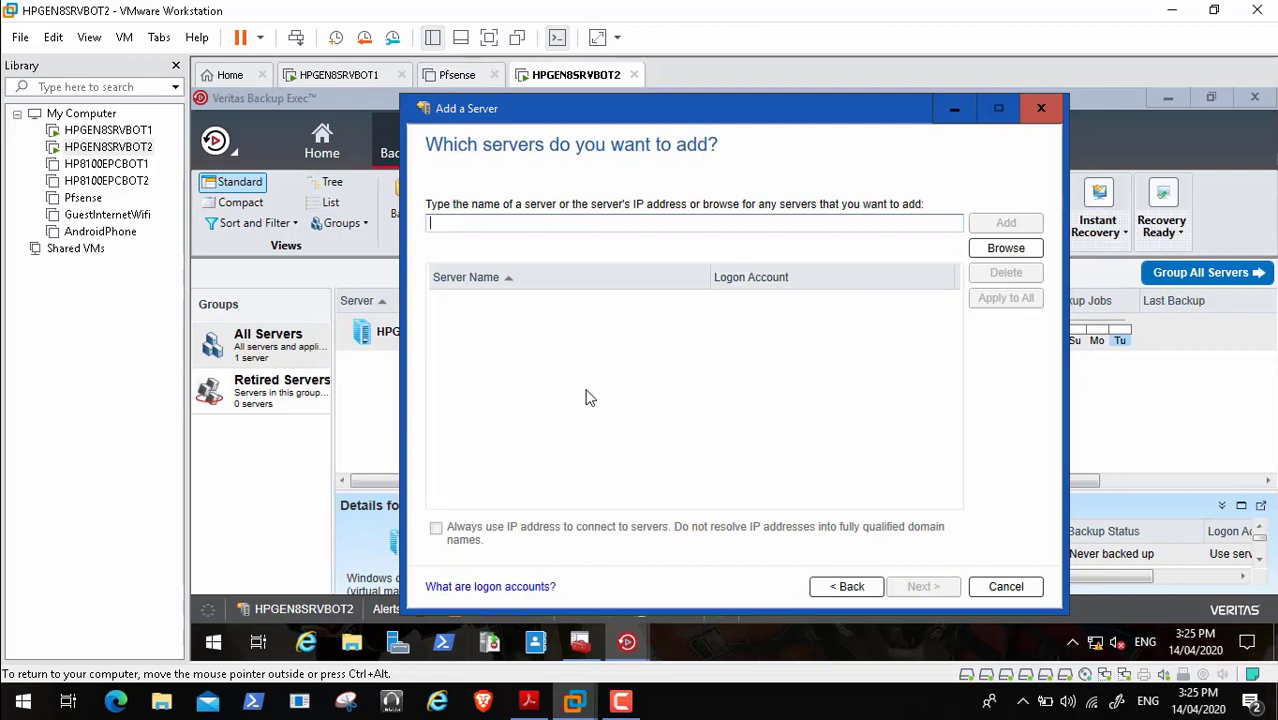
key("Tab")
key("Return")
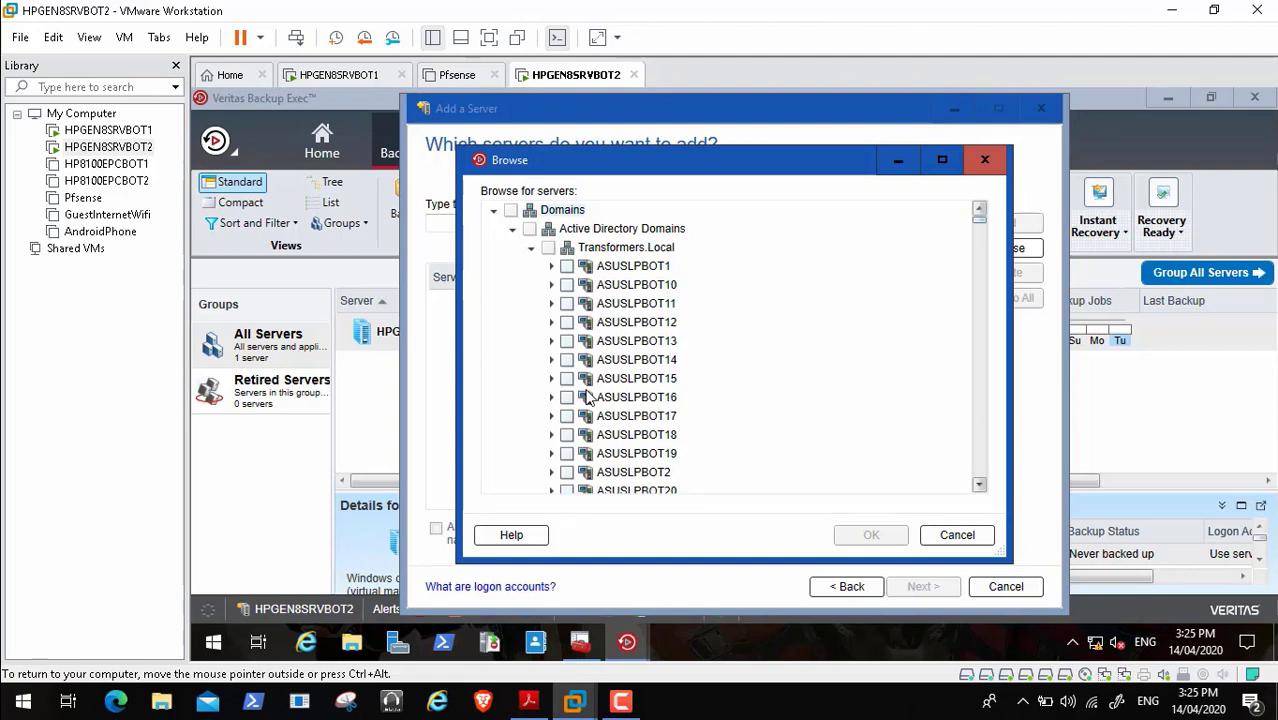
- Select HPGEN8SRVBOT1 in the Browse list and add it to the servers to add
scroll(588, 398, "down", 20)
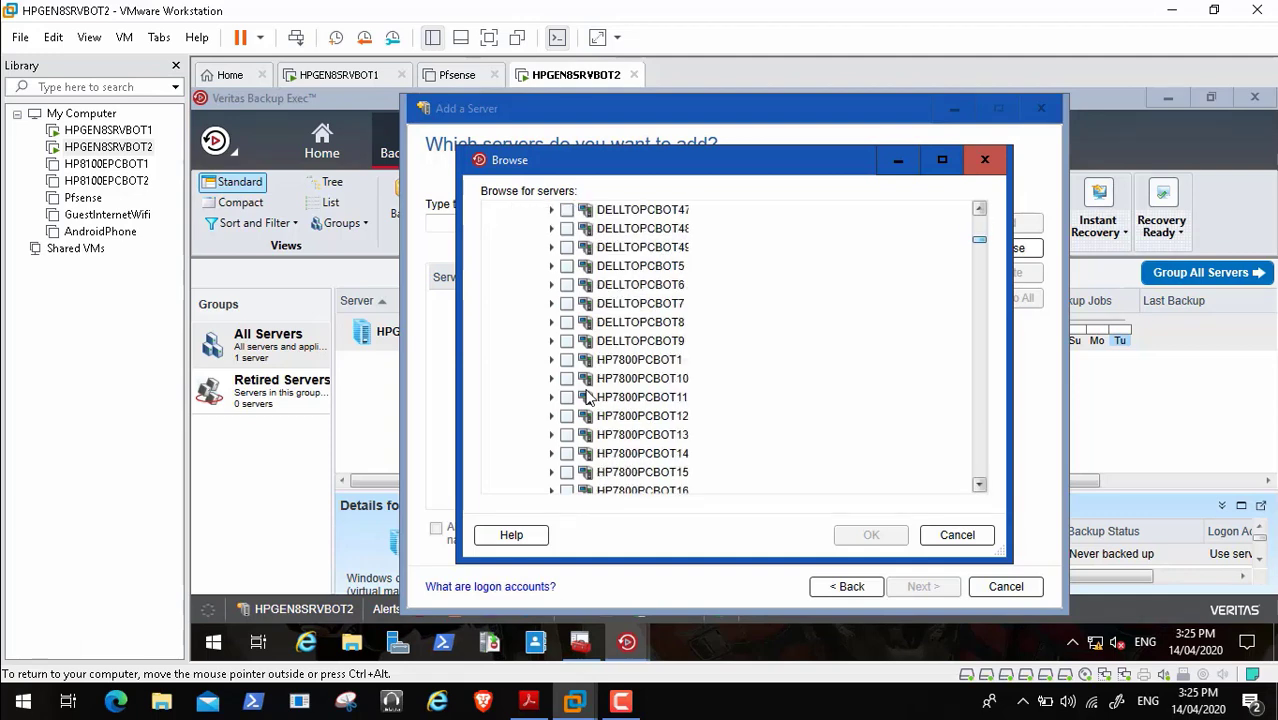
scroll(588, 398, "down", 20)
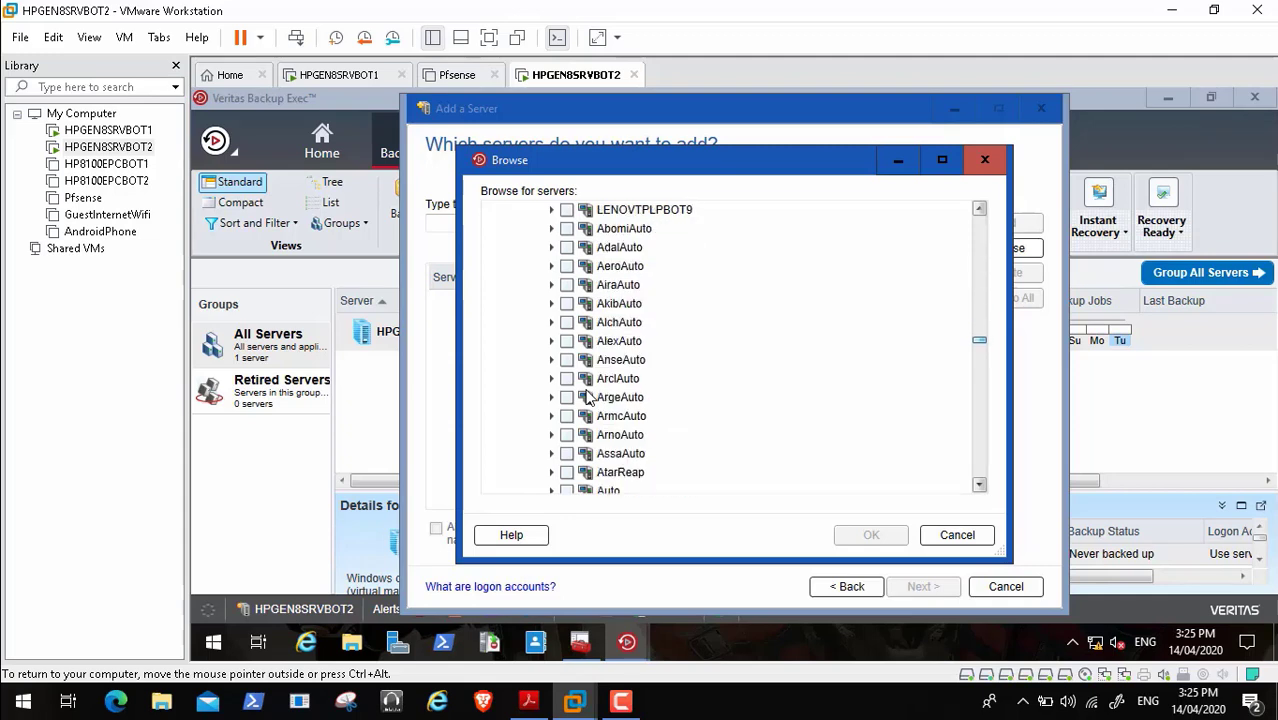
scroll(588, 398, "down", 20)
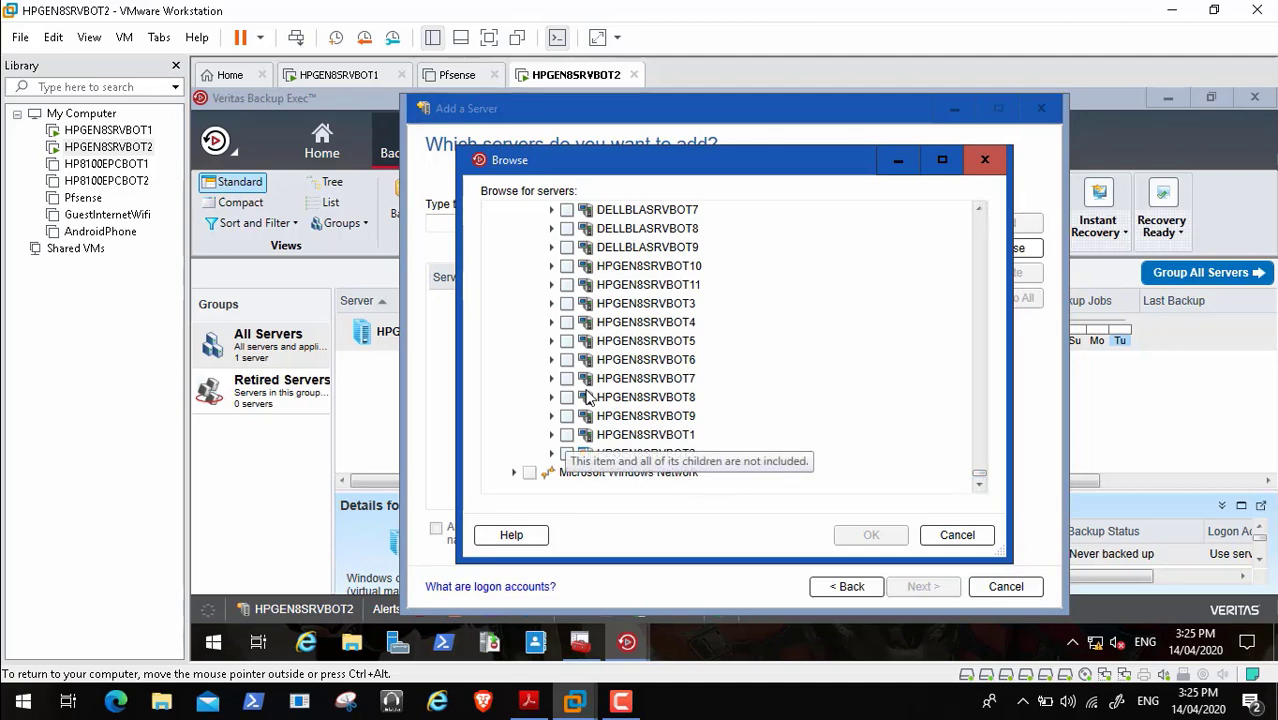
left_click(567, 435)
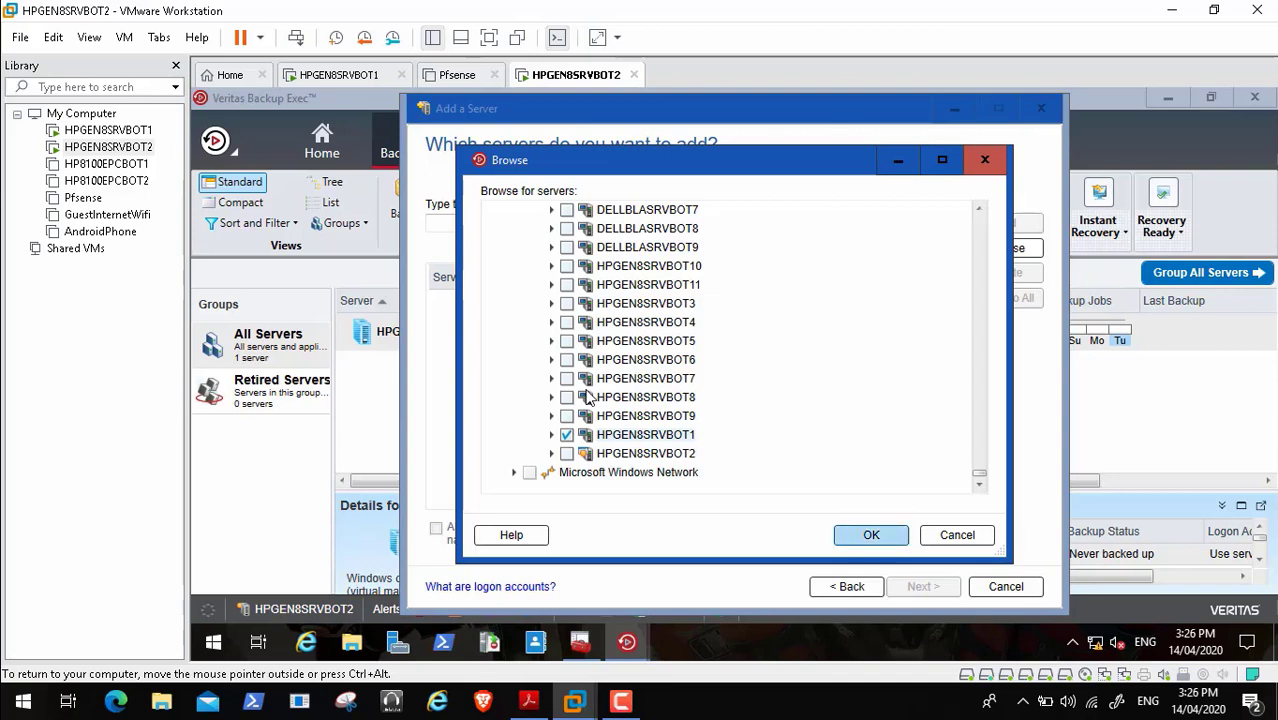
key("Return")
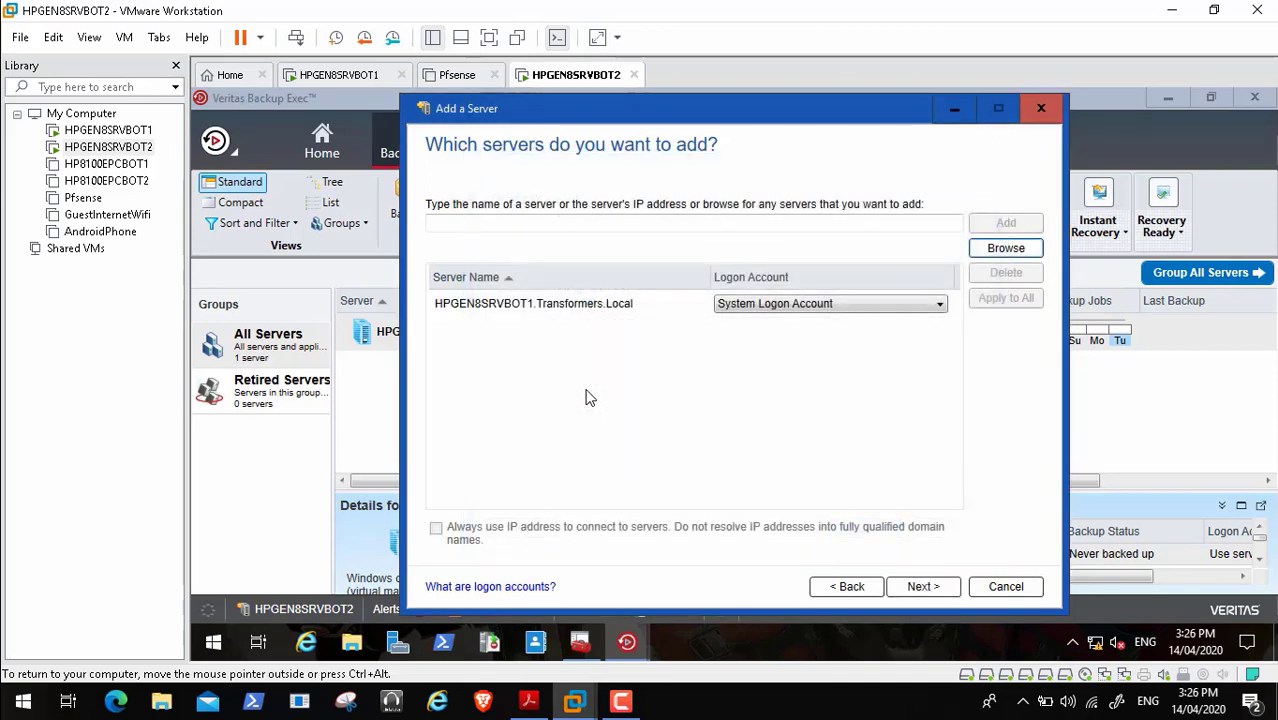
- Keep the System Logon Account, accept the upgrade options, and start the agent install
key("Tab")
key("alt+Down")
key("Escape")
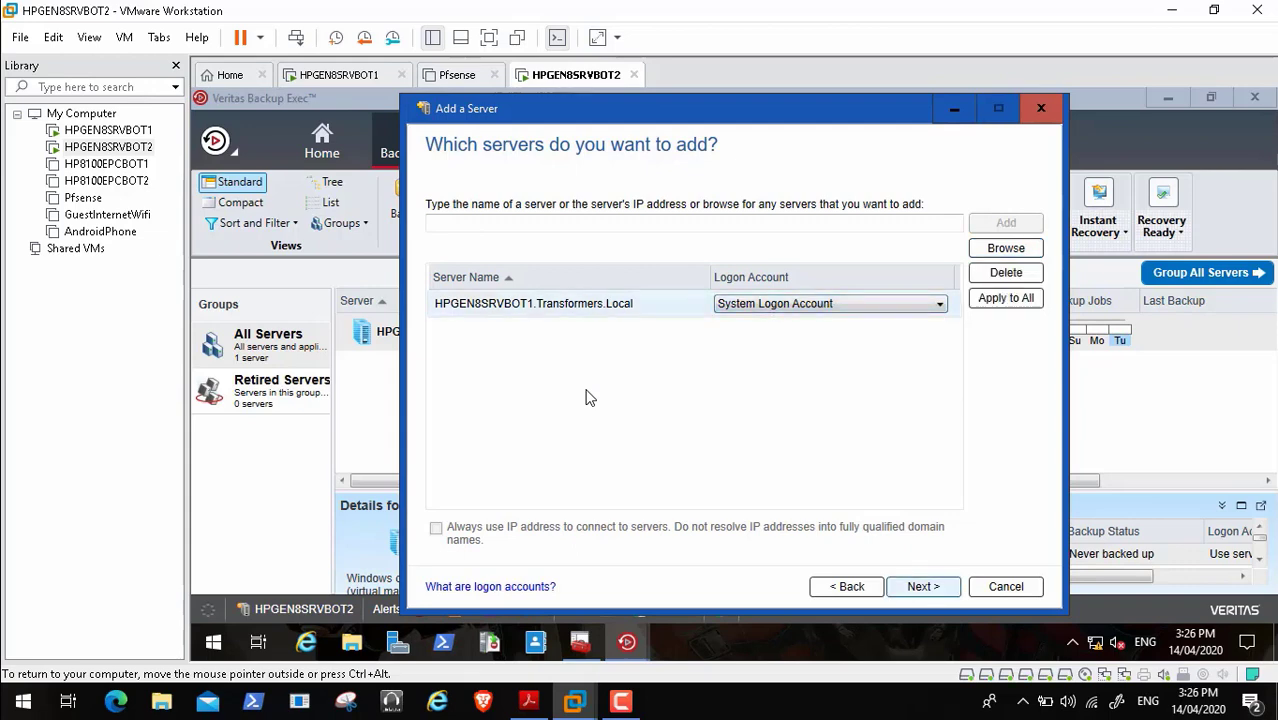
key("Return")
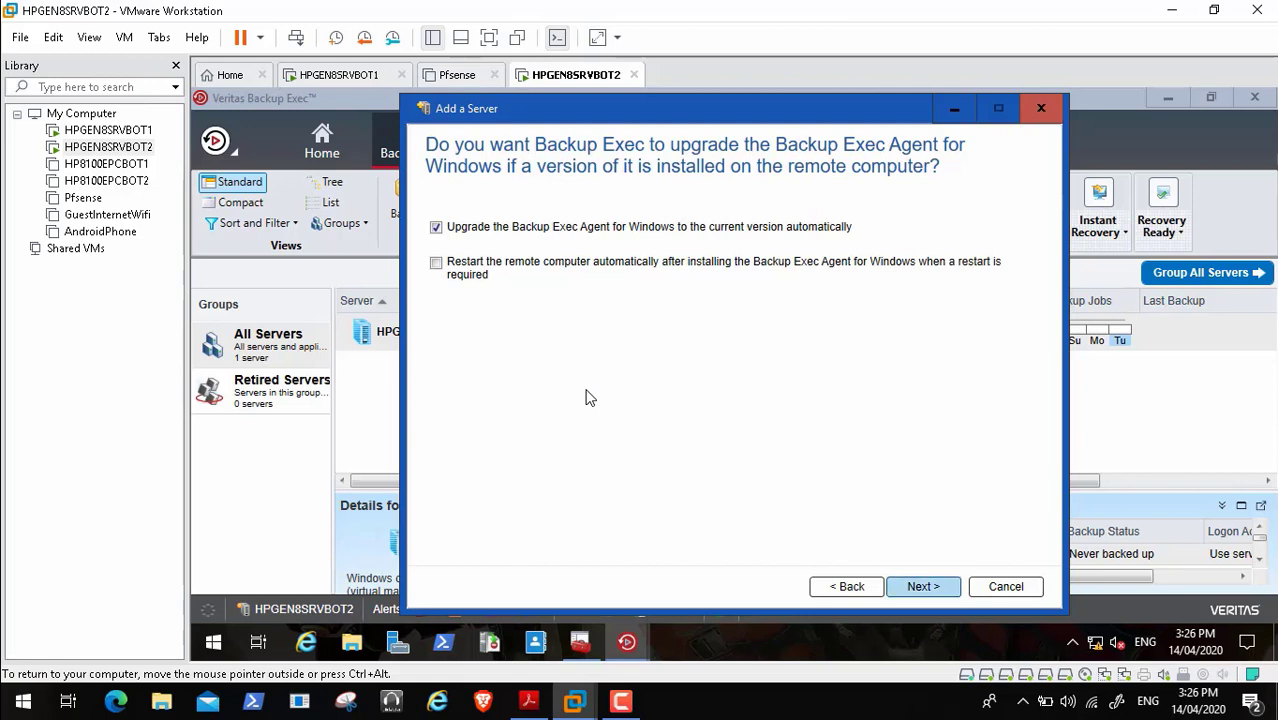
key("Return")
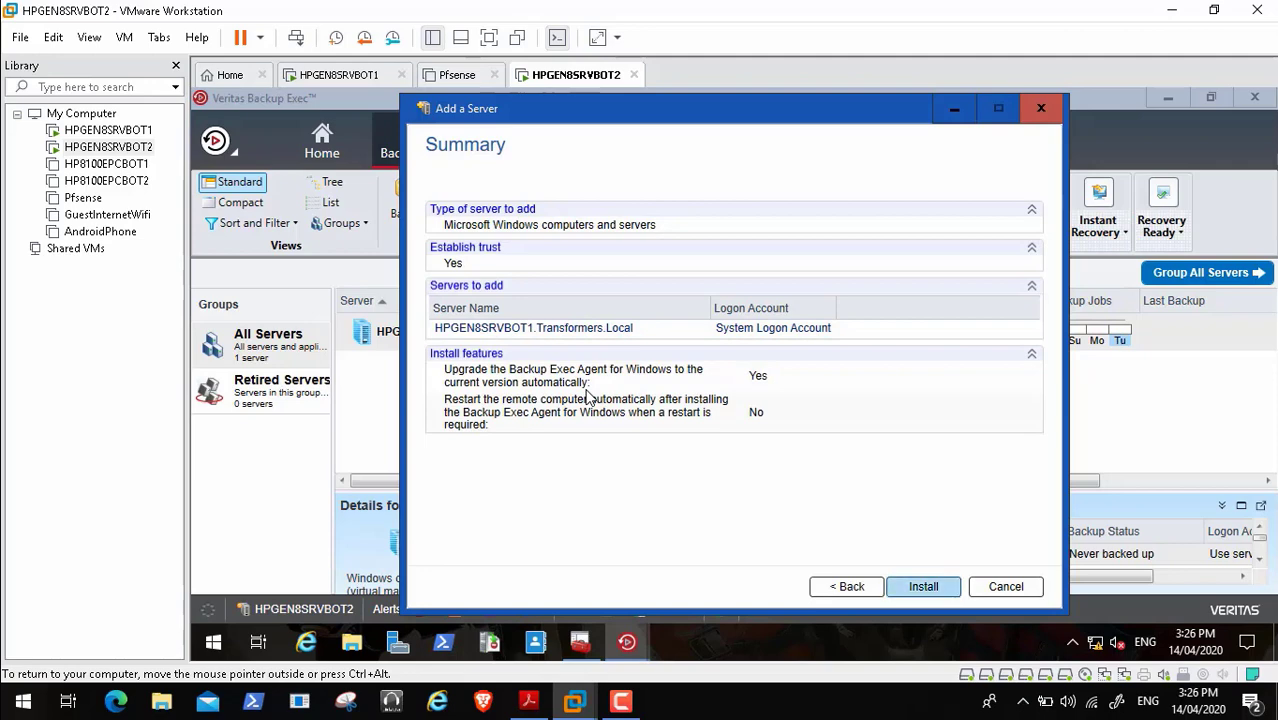
key("Return")
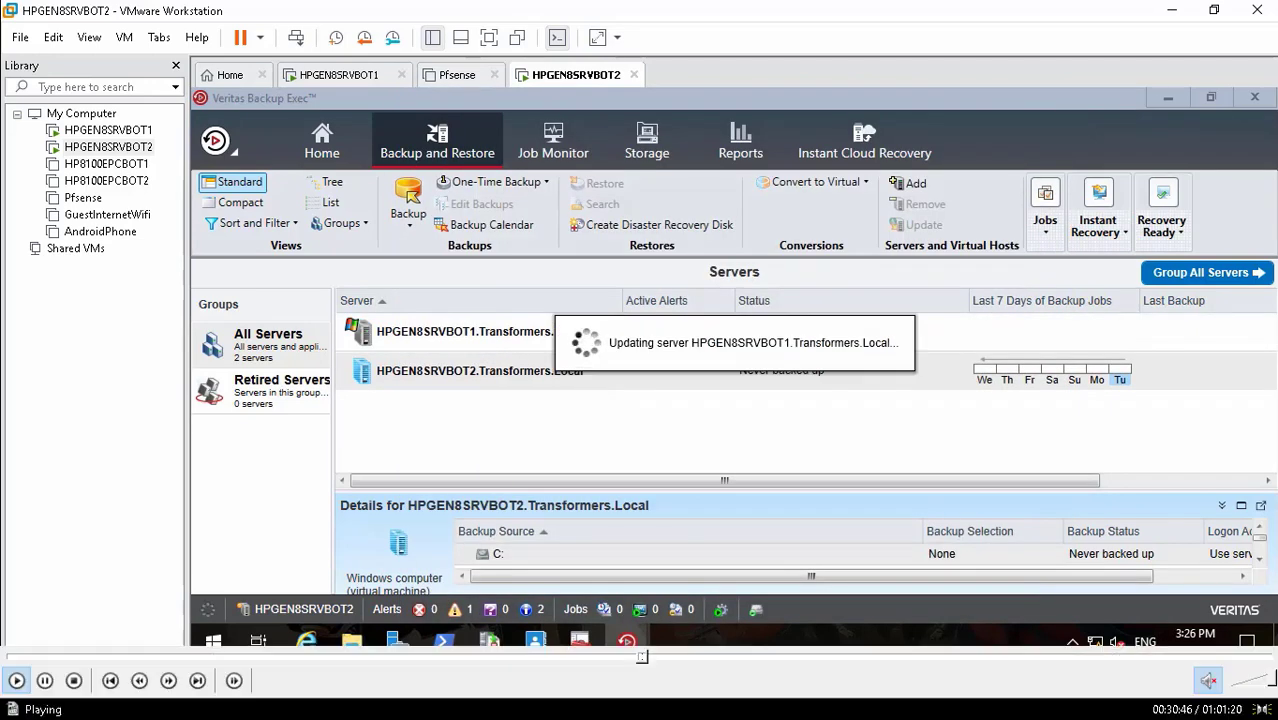
- Seek the recording back to the agent upgrade options page before the install
left_click(634, 658)
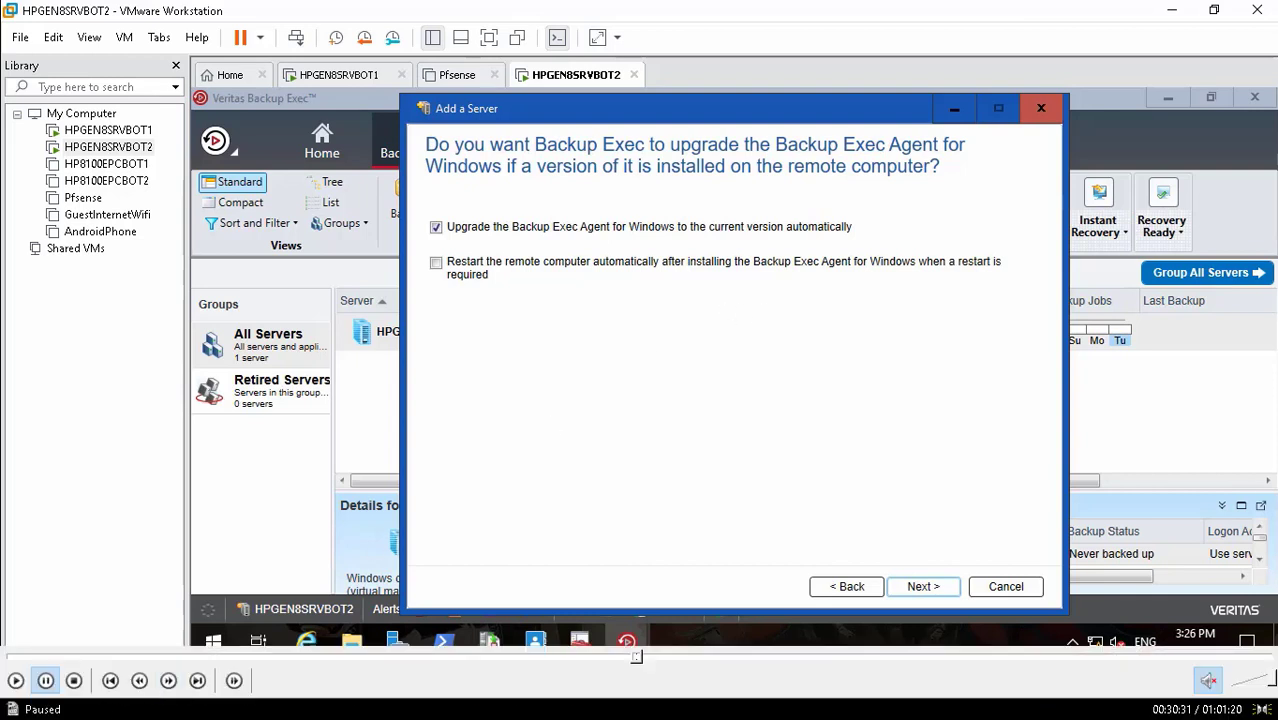
- Install the Backup Exec agent on HPGEN8SRVBOT1 in full-screen view and close the successful results
left_click(16, 681)
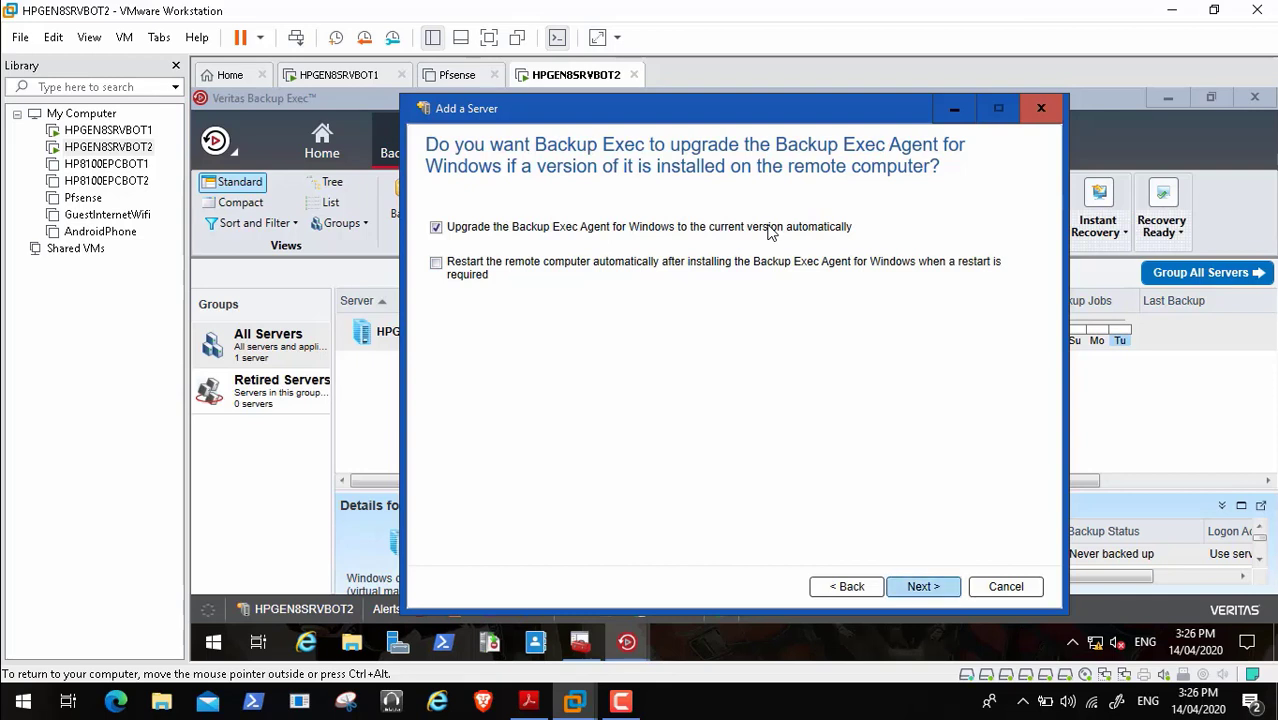
key("Return")
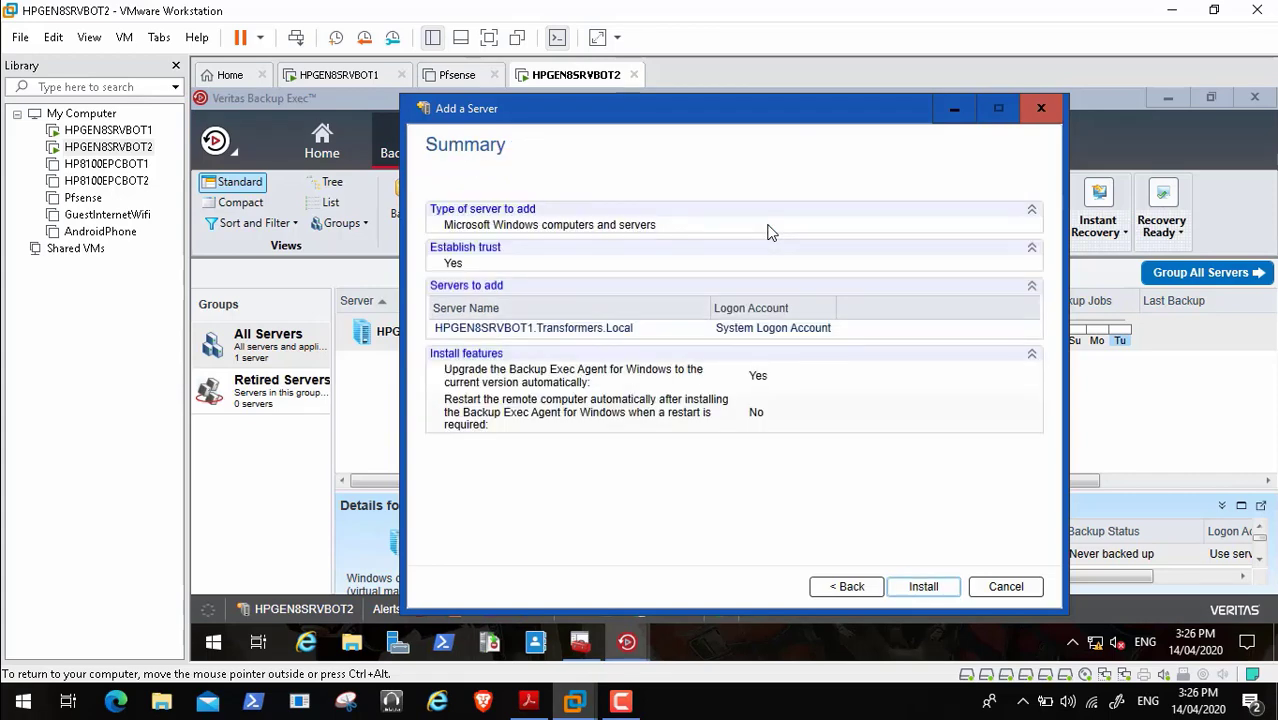
key("Return")
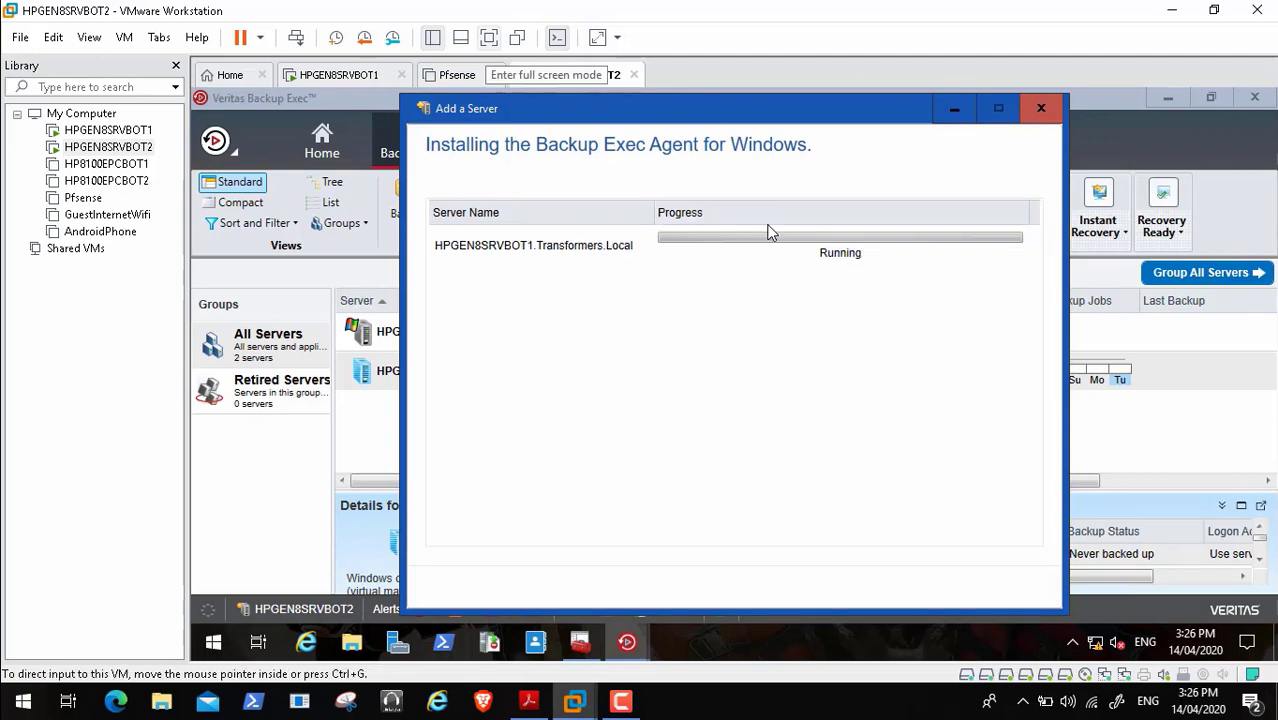
left_click(489, 37)
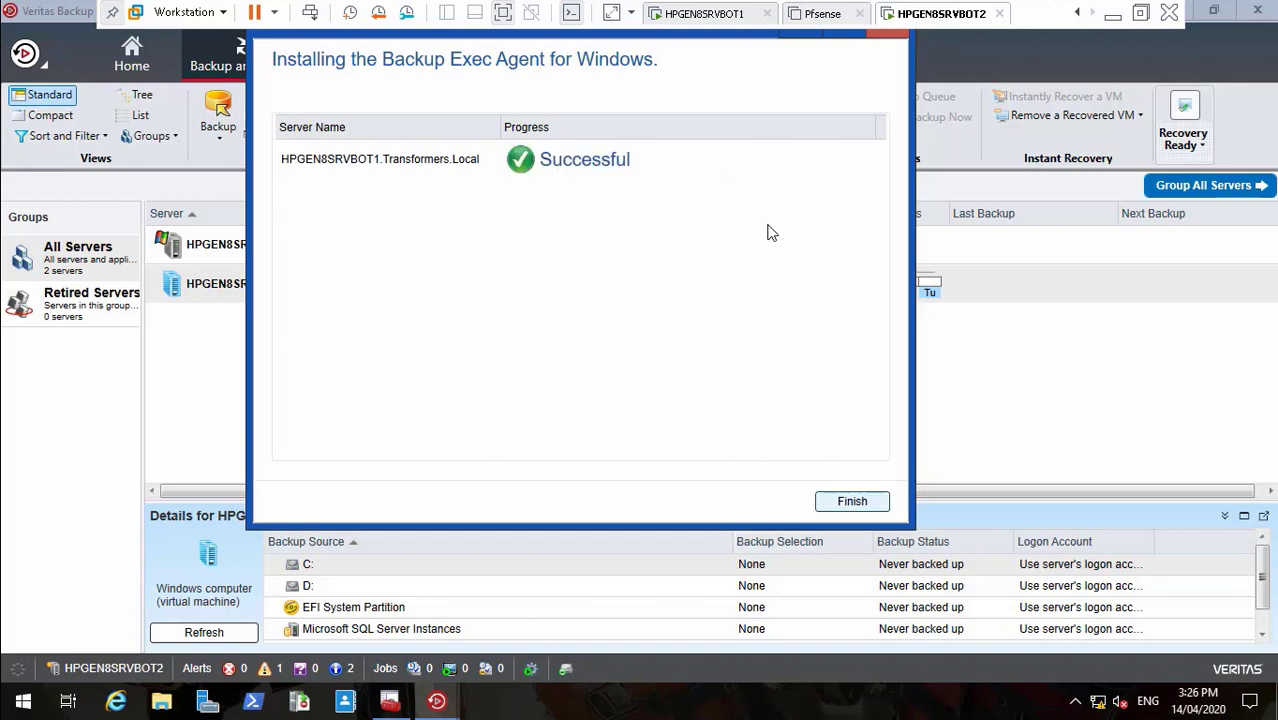
key("Return")
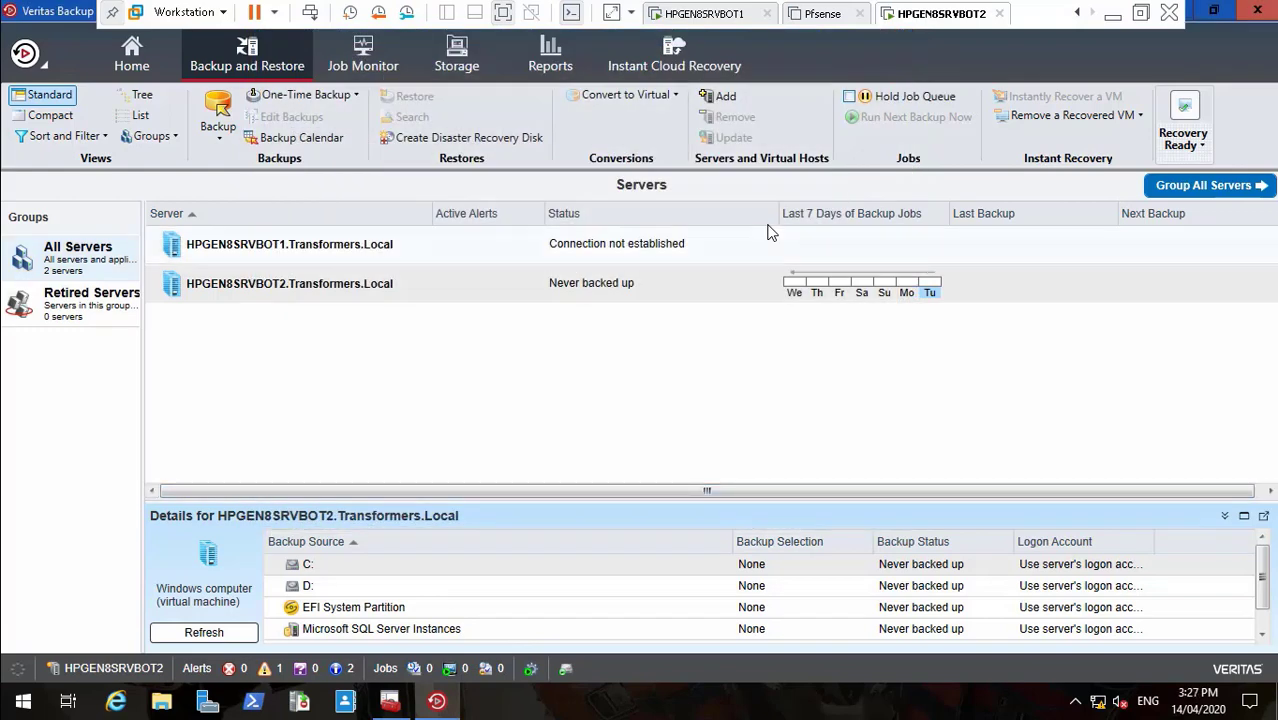
- Establish trust with HPGEN8SRVBOT1 and suppress future trust confirmation messages
left_click(770, 233)
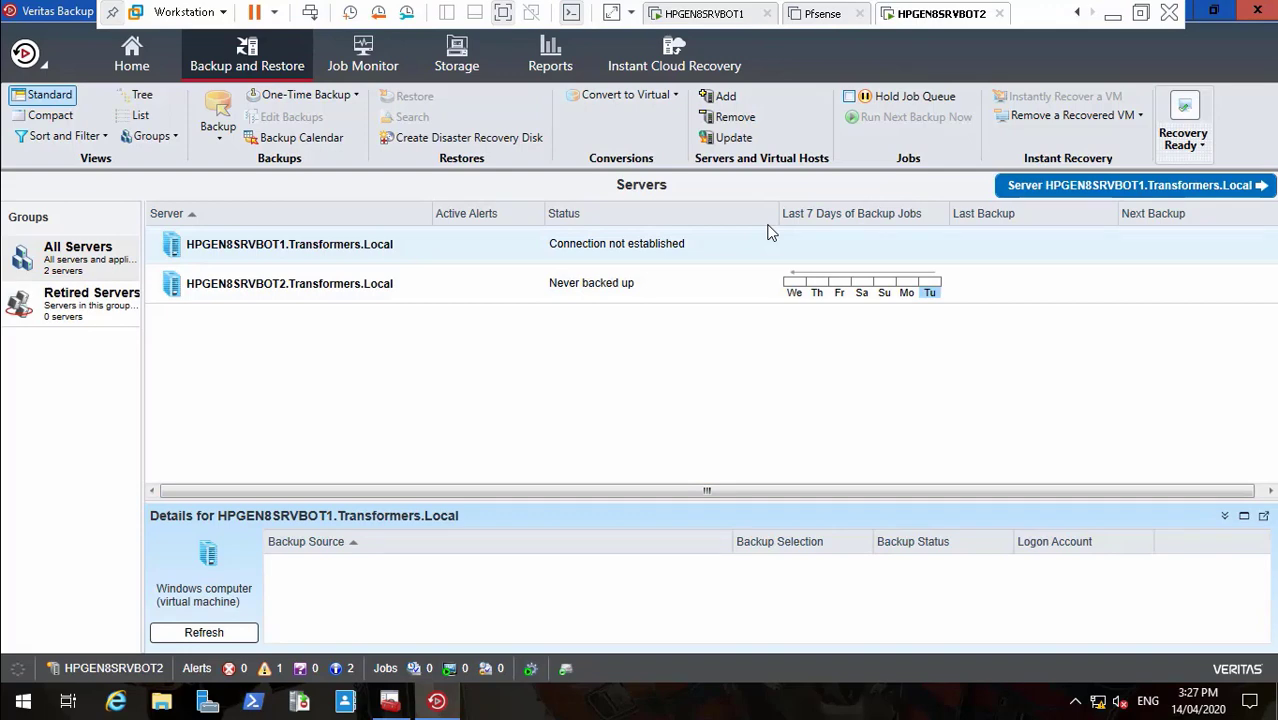
right_click(770, 233)
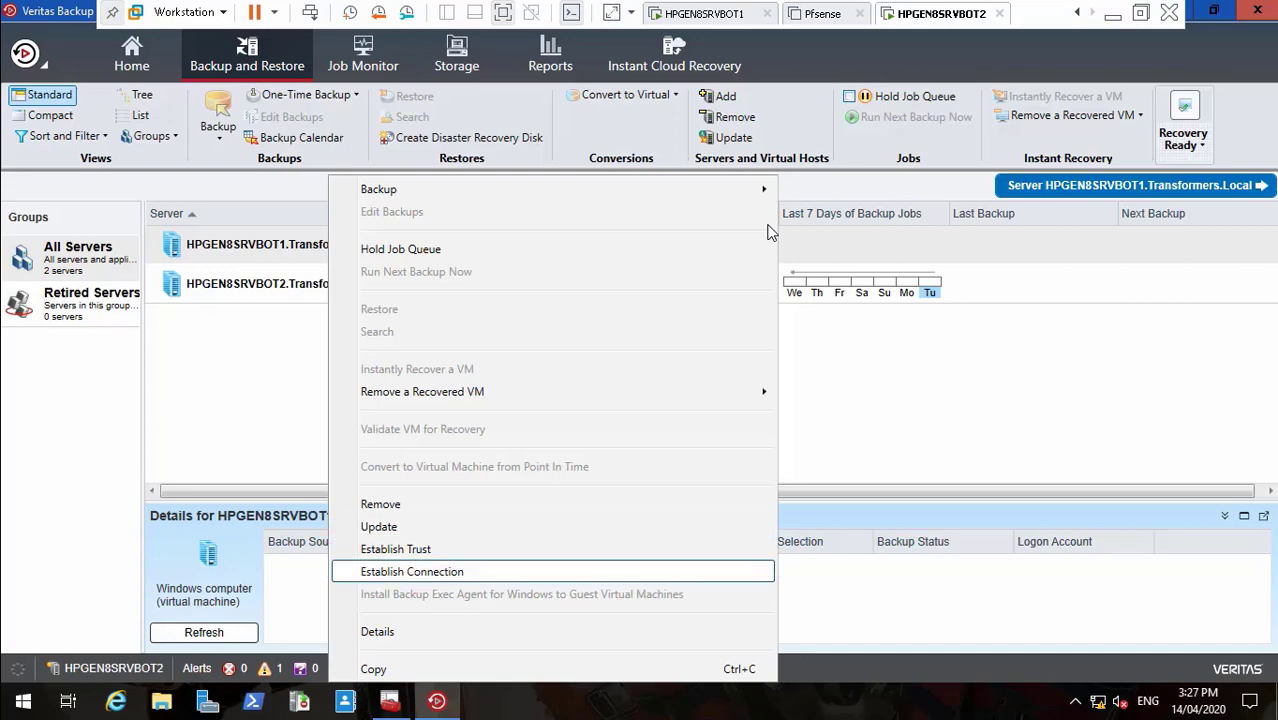
key("Return")
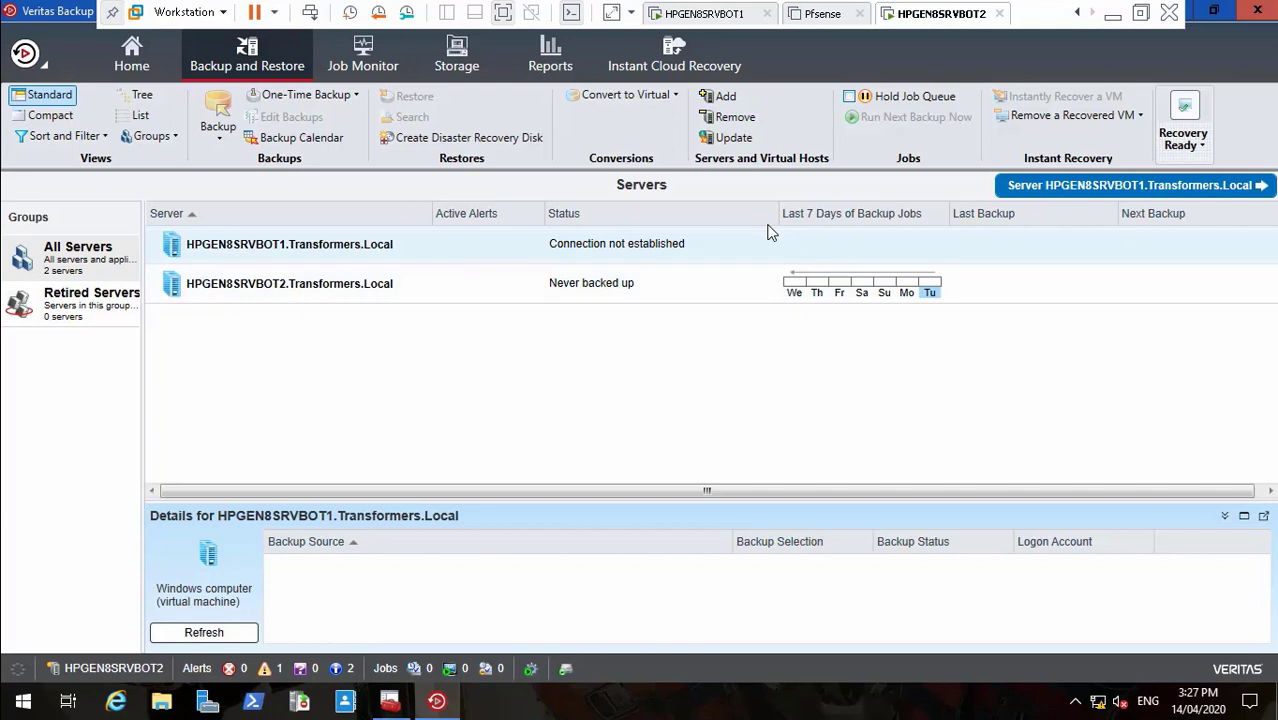
right_click(770, 232)
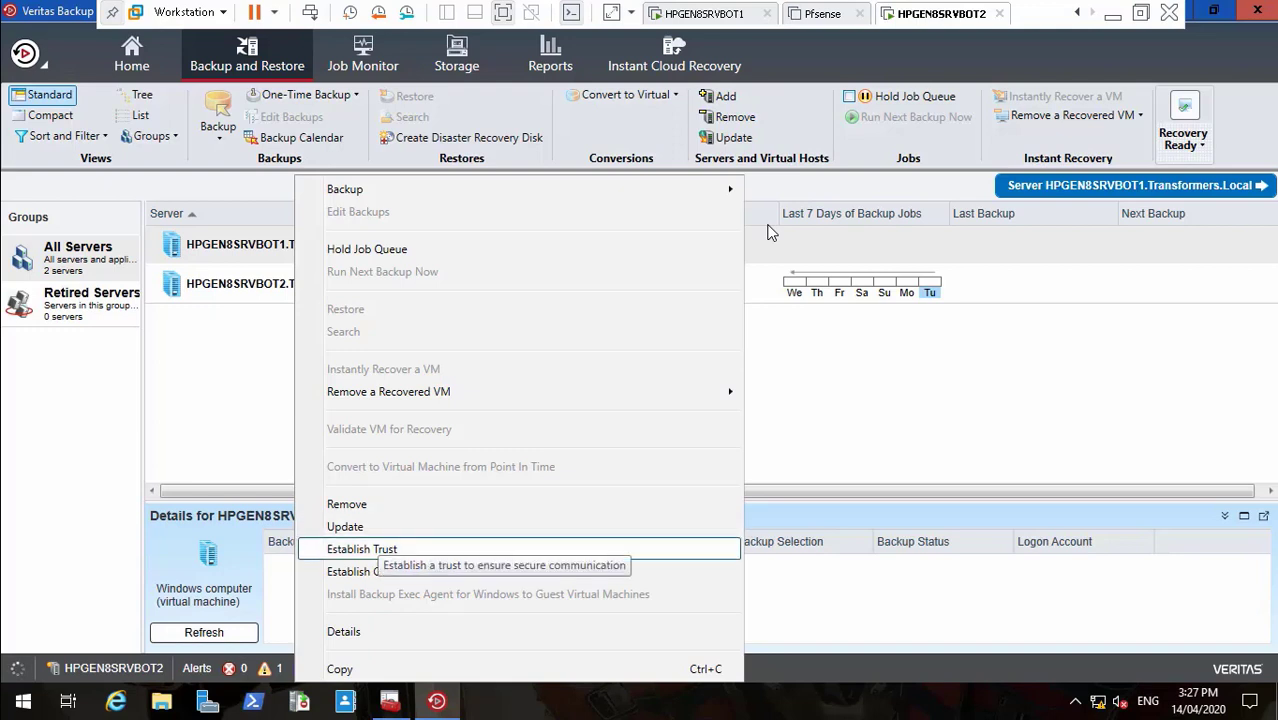
left_click(377, 548)
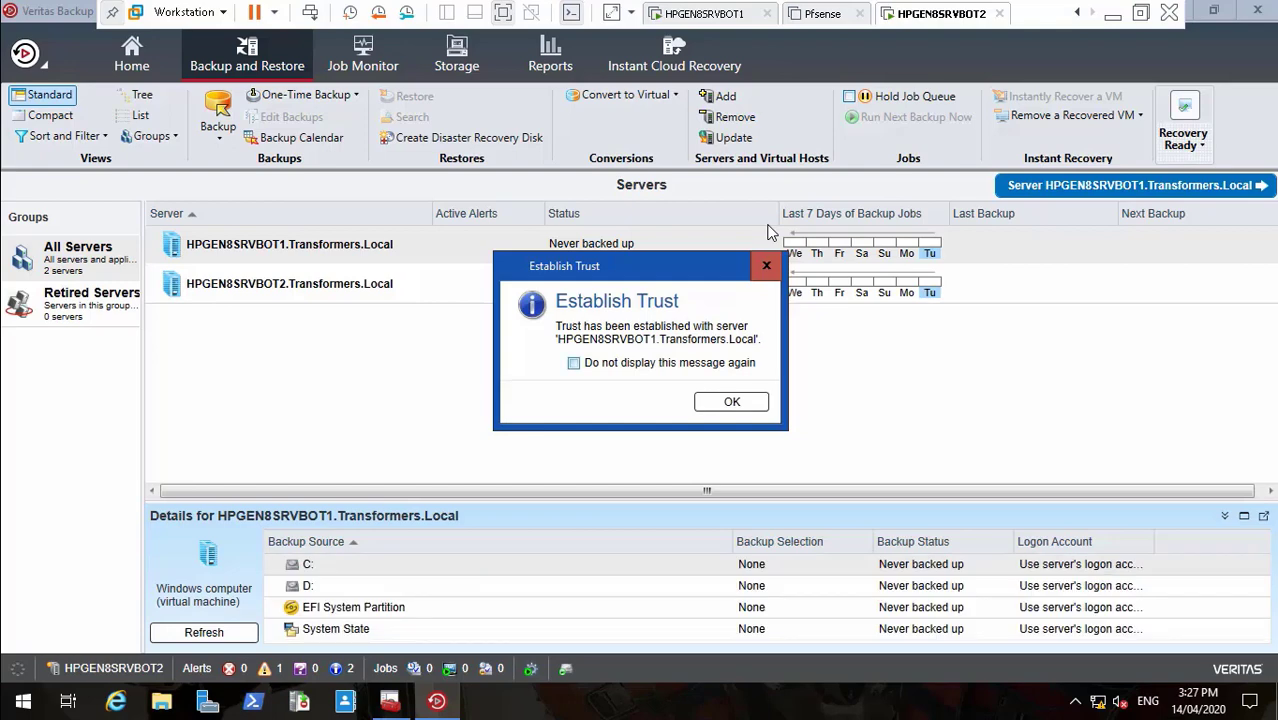
key("space")
key("Return")
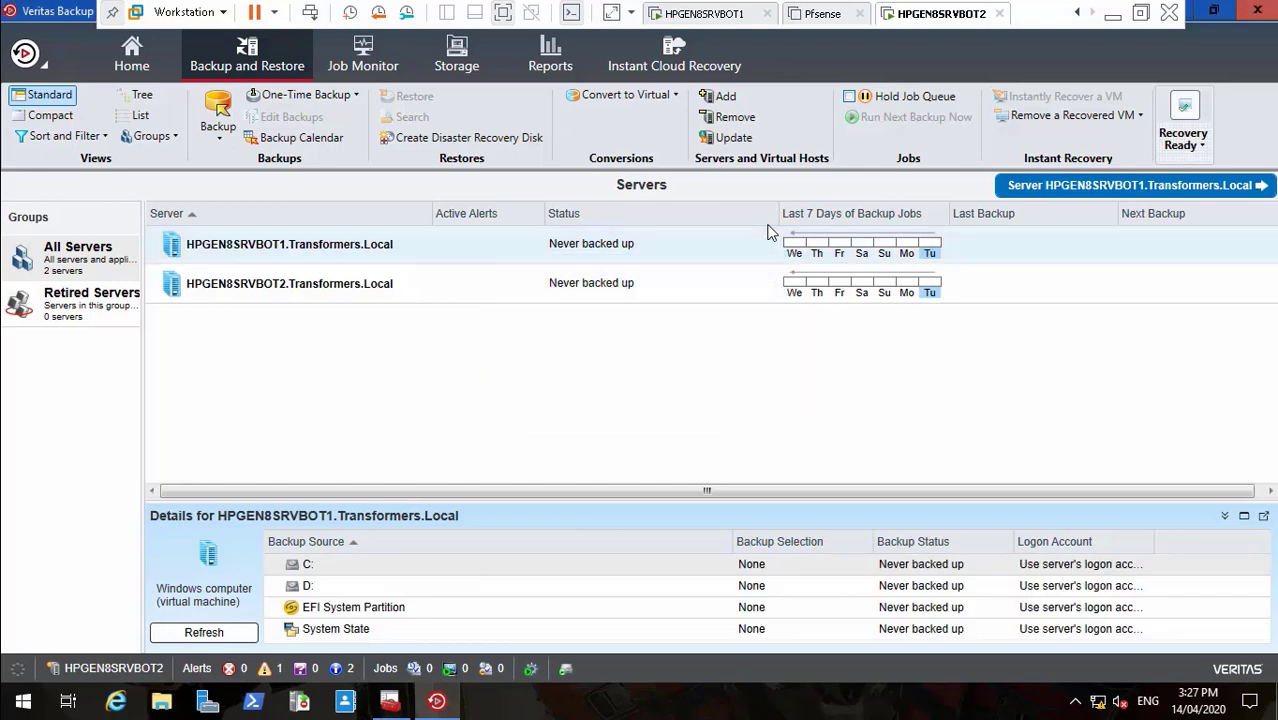
key("Down")
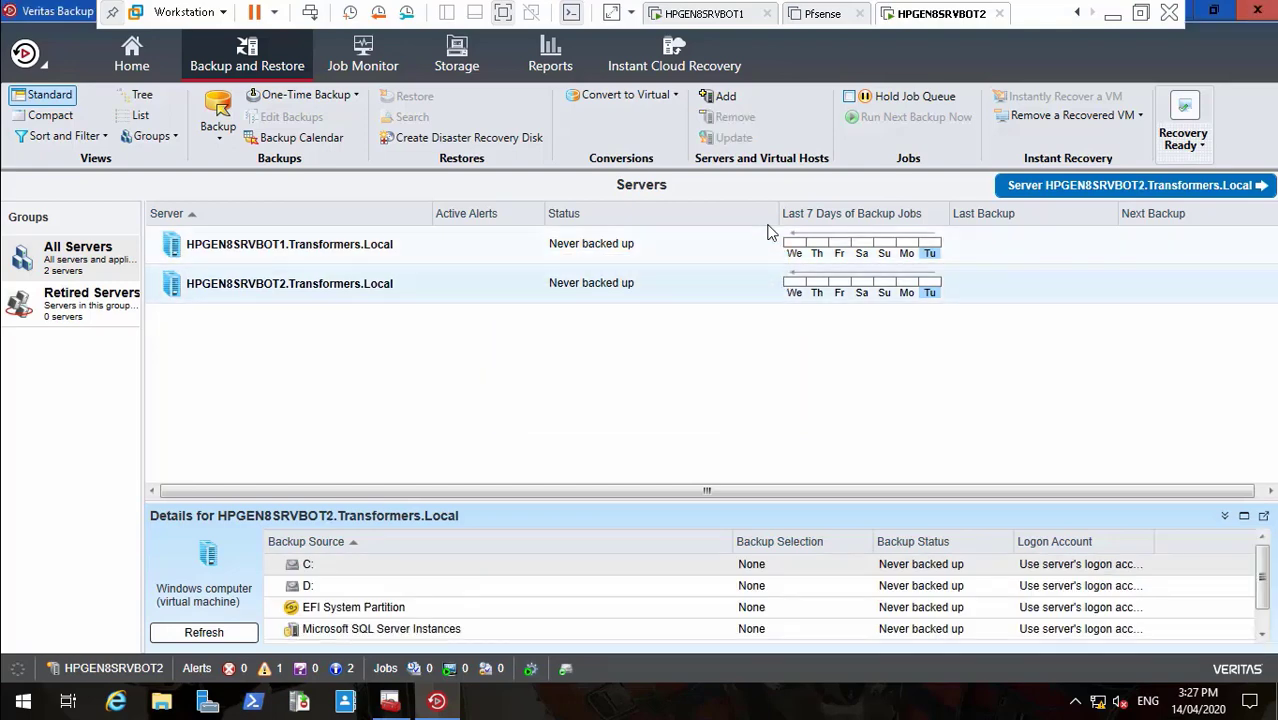
key("Up")
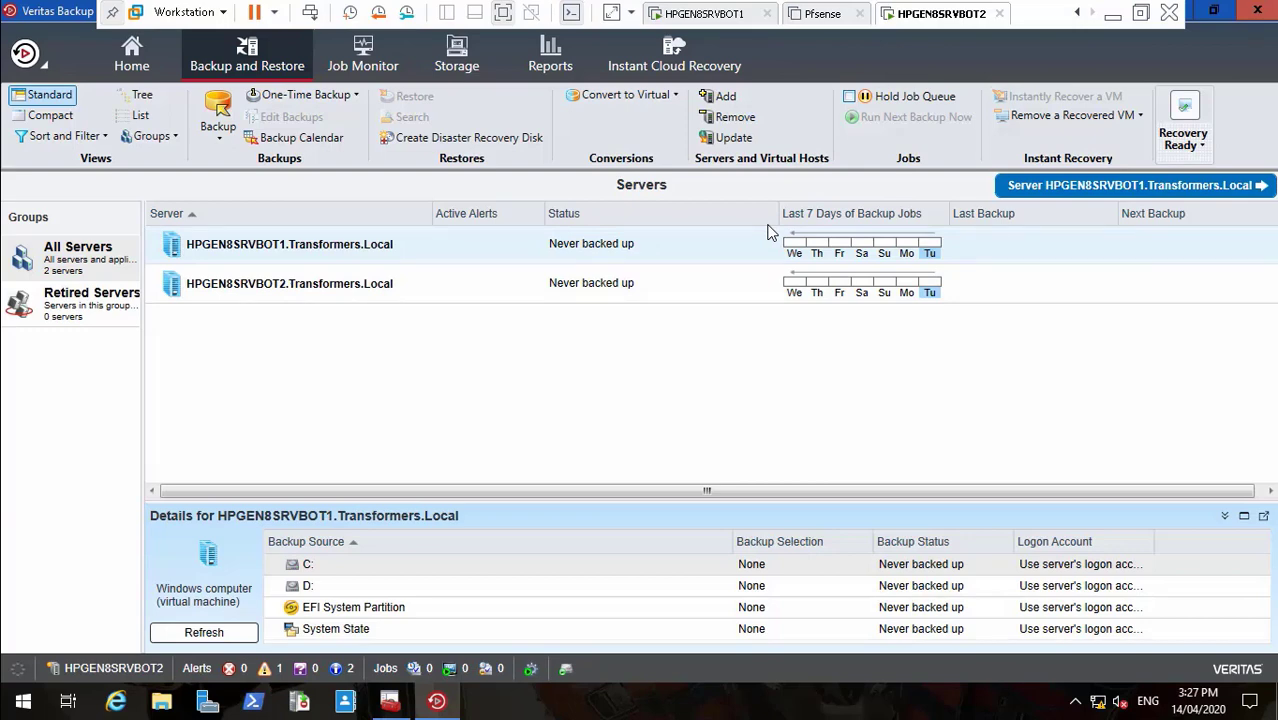
- Close Backup Exec, leave VMware full screen, and switch to the ADSA PDF
key("alt+F4")
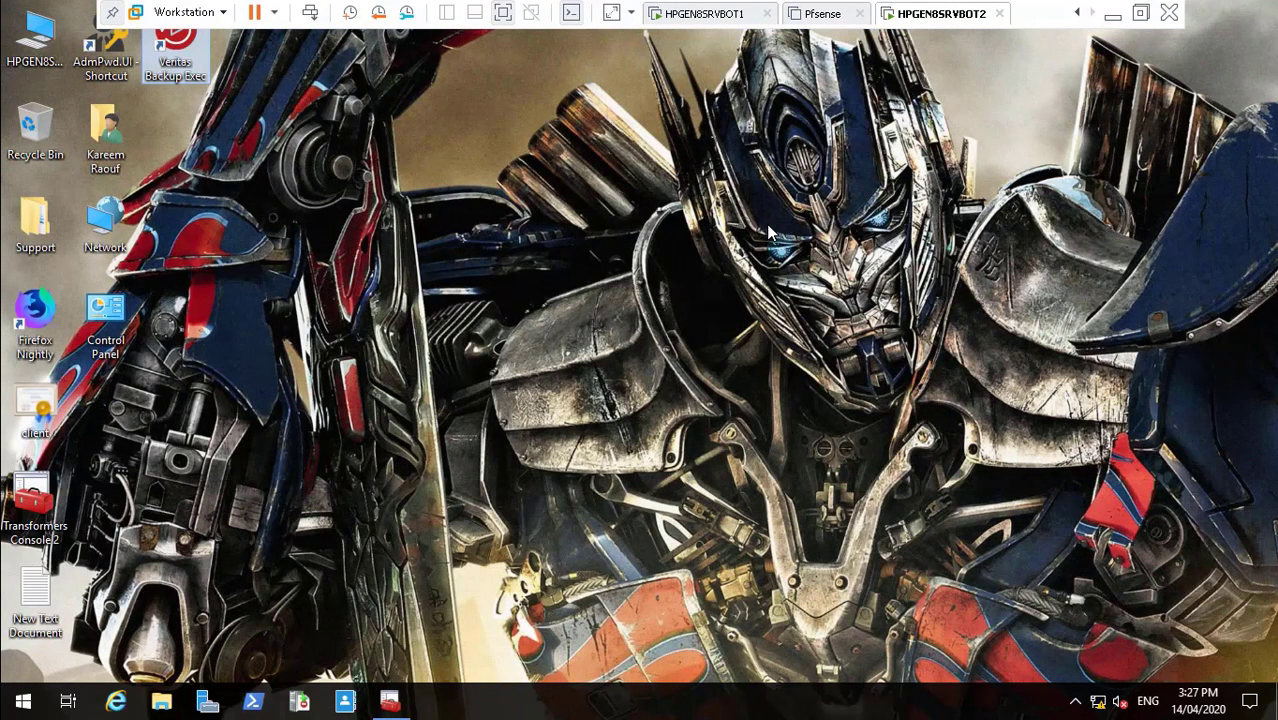
key("ctrl+alt+Return")
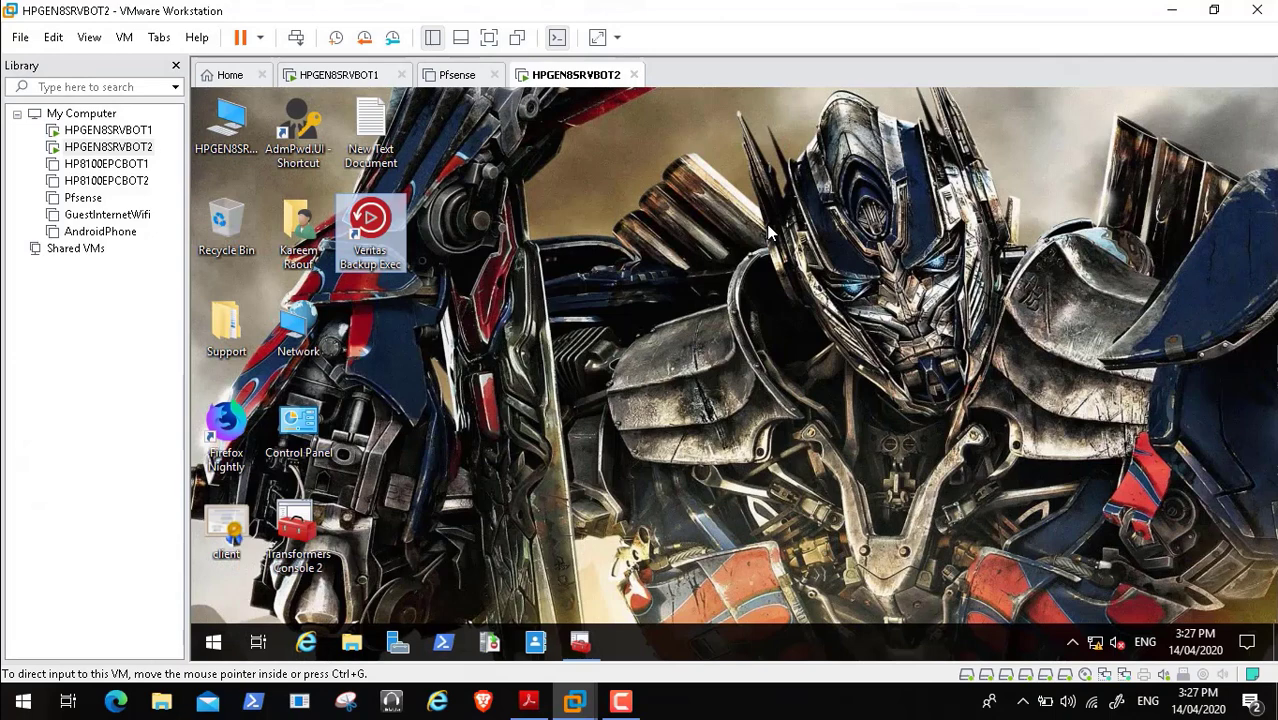
key("alt+Tab")
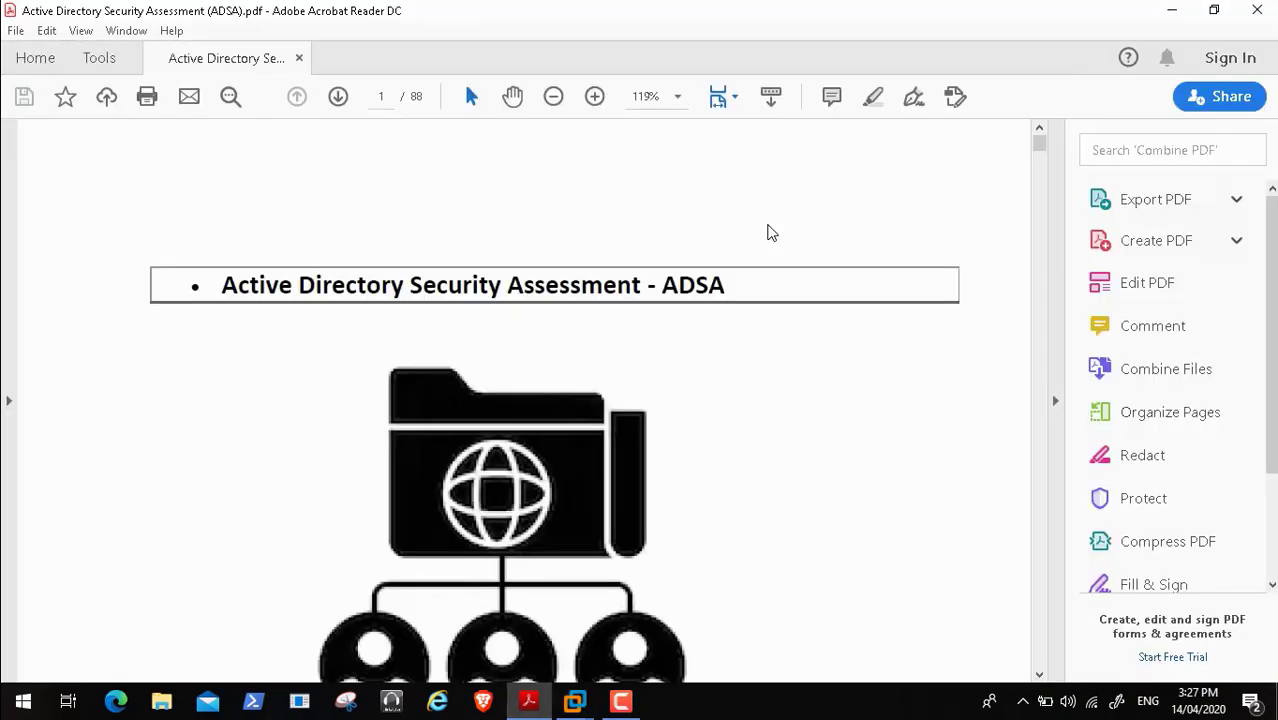
- Scroll the ADSA PDF from page 5 toward page 6's 'Check if Windows Server Backup is installed' section
scroll(771, 232, "down", 1)
scroll(771, 232, "down", 6)
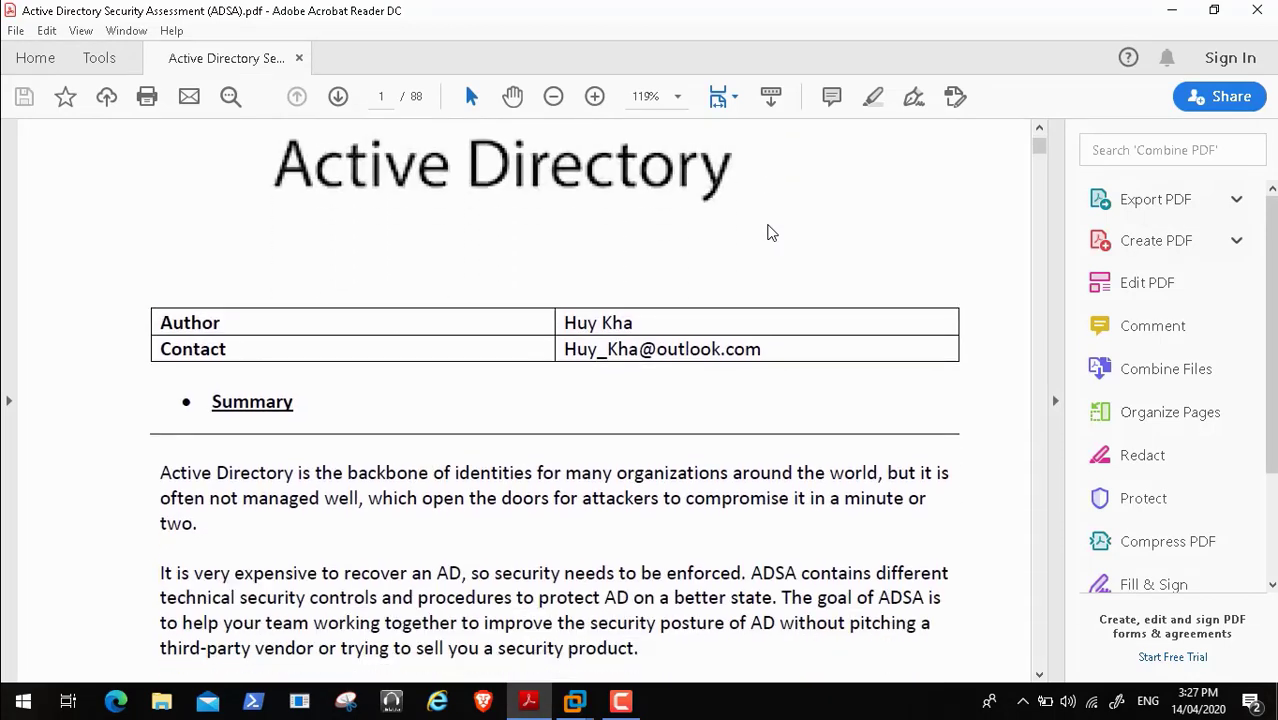
scroll(771, 232, "down", 1)
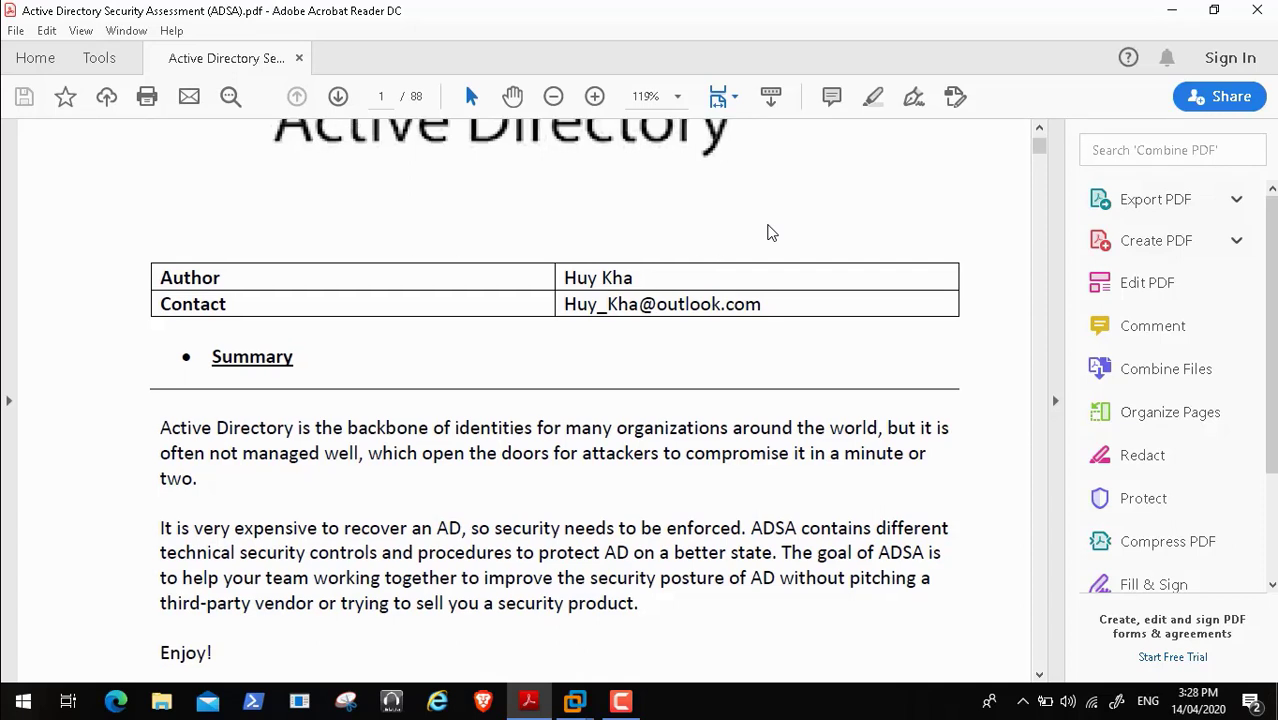
scroll(771, 232, "down", 2)
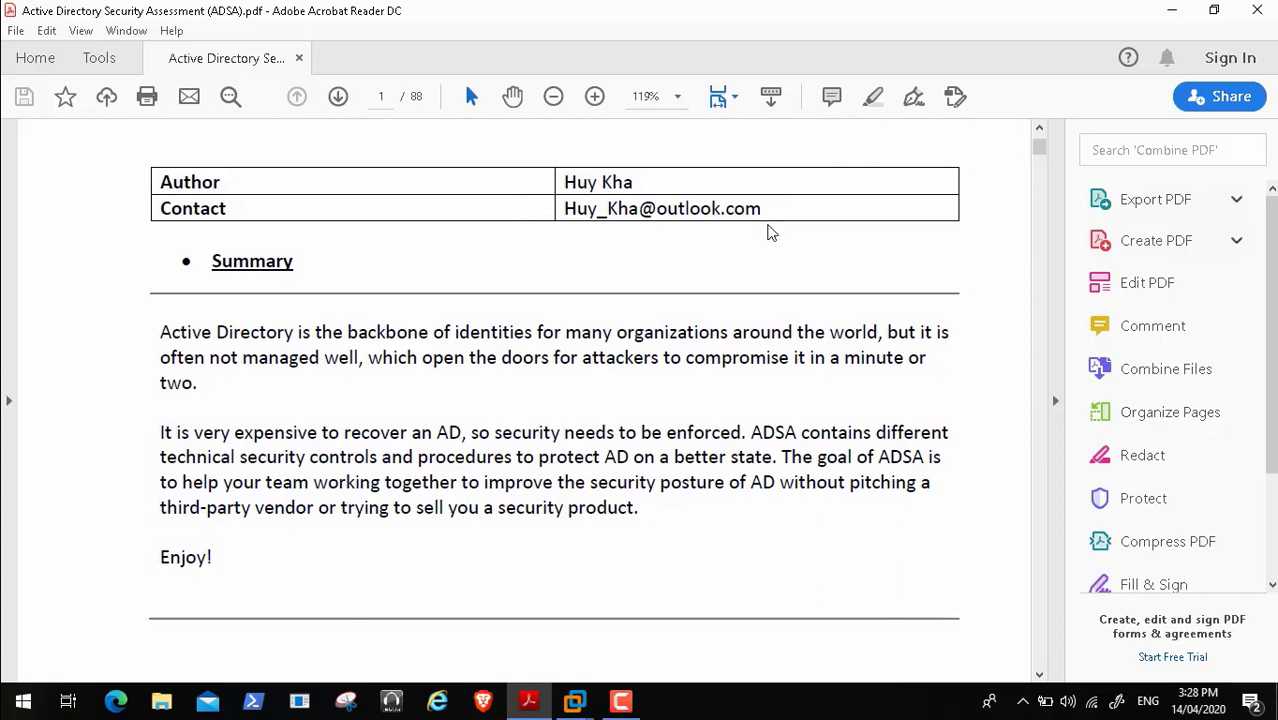
scroll(771, 232, "down", 12)
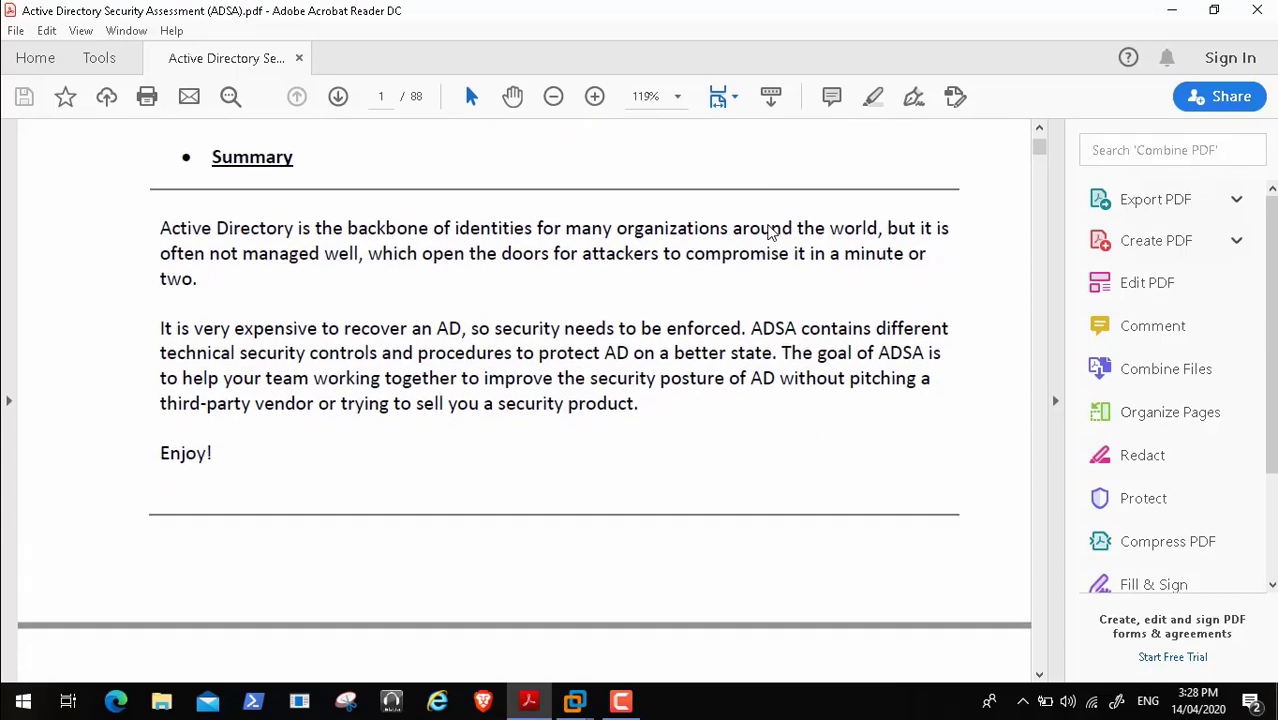
scroll(771, 232, "down", 2)
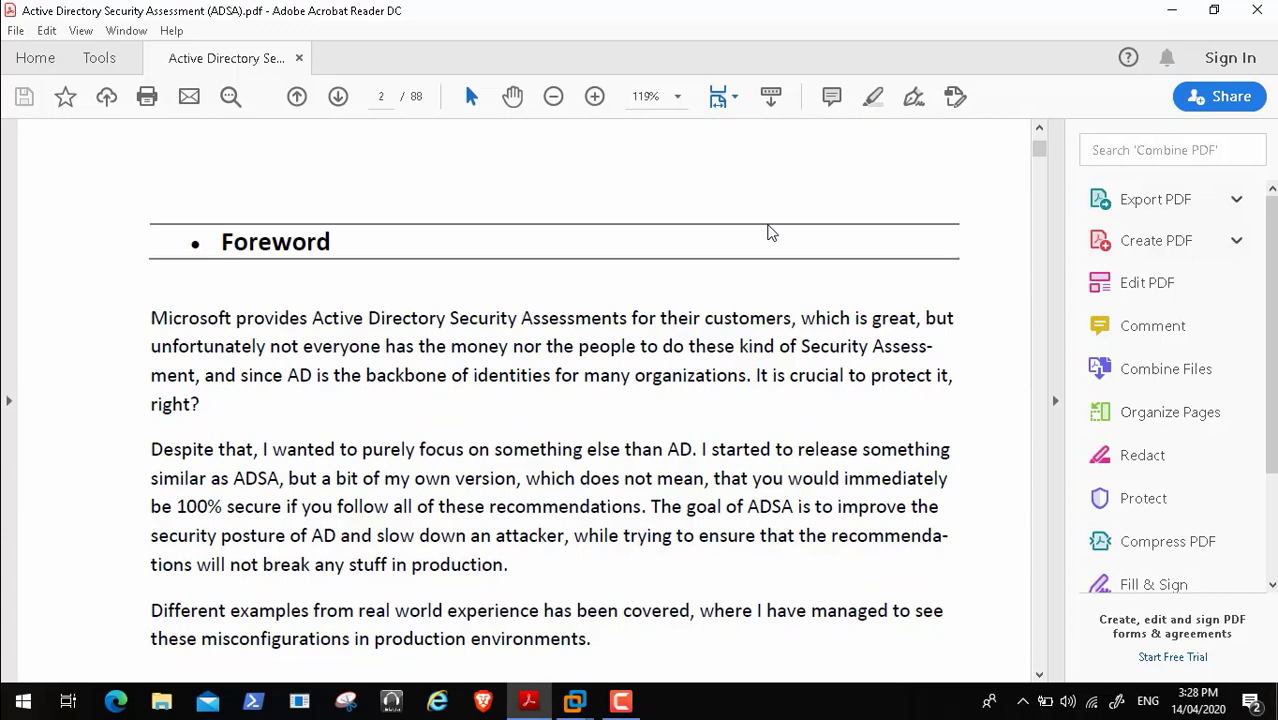
scroll(771, 232, "down", 1)
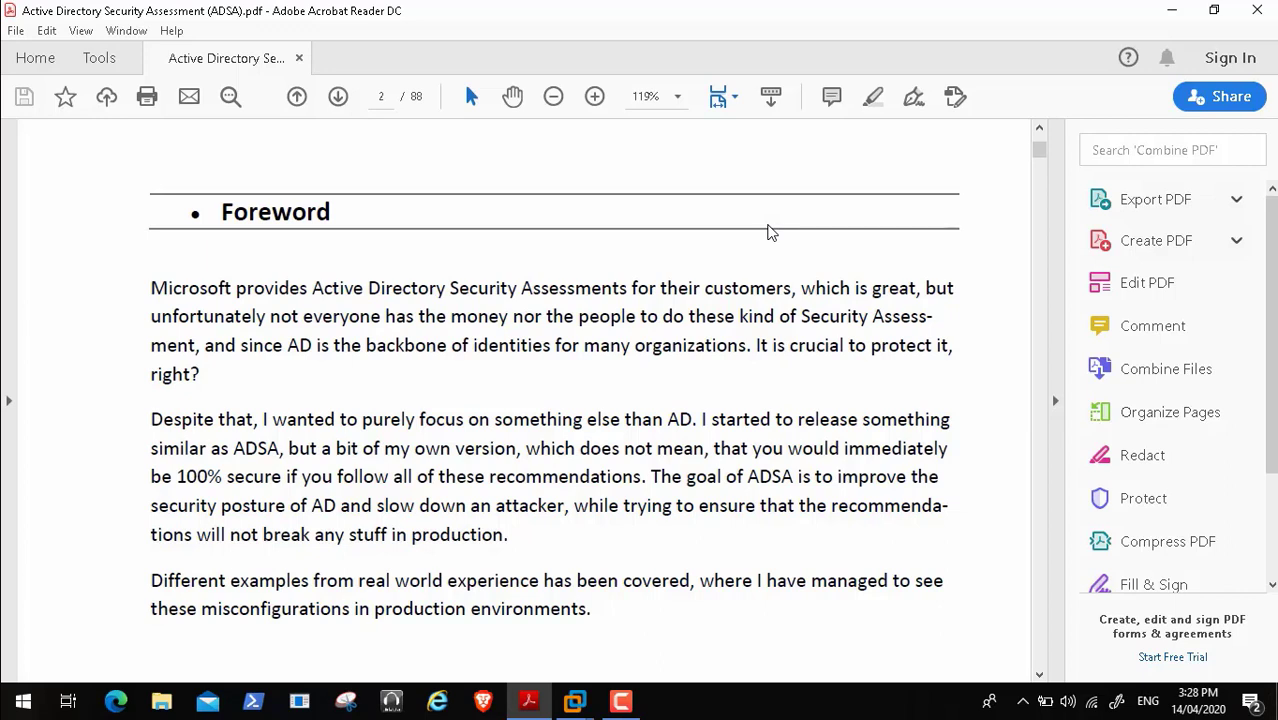
scroll(771, 232, "down", 1)
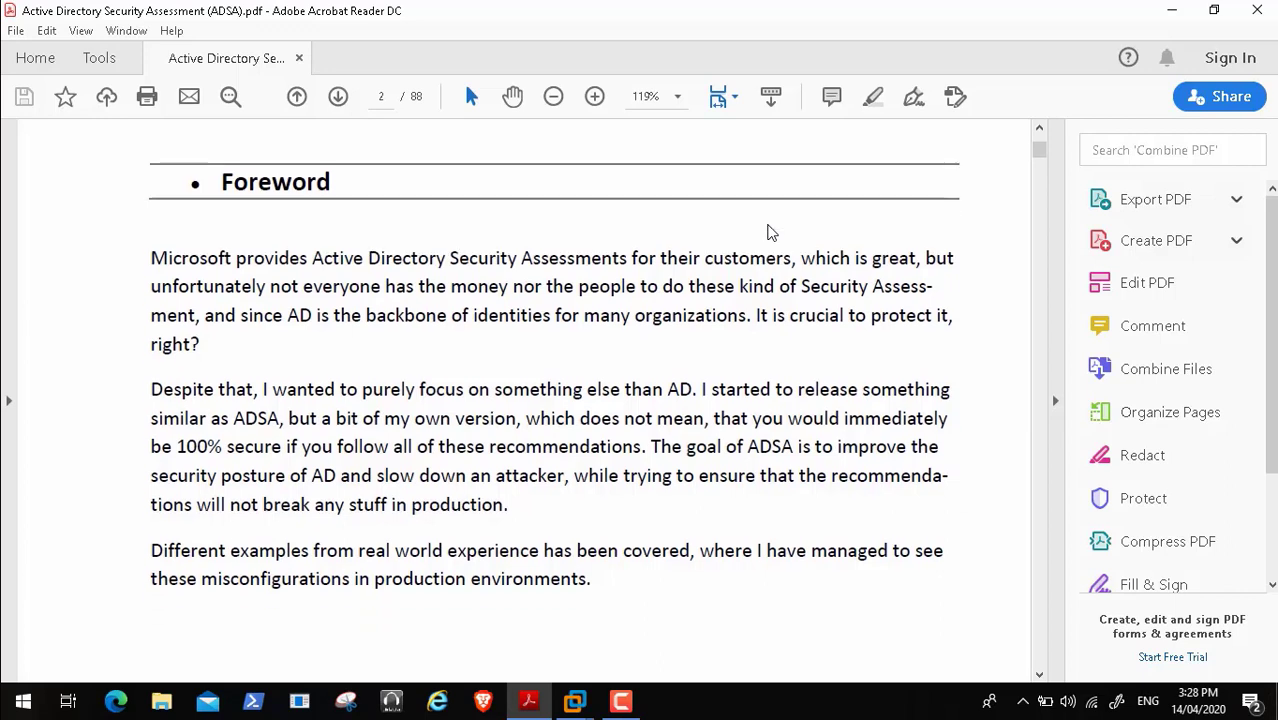
scroll(771, 232, "down", 1)
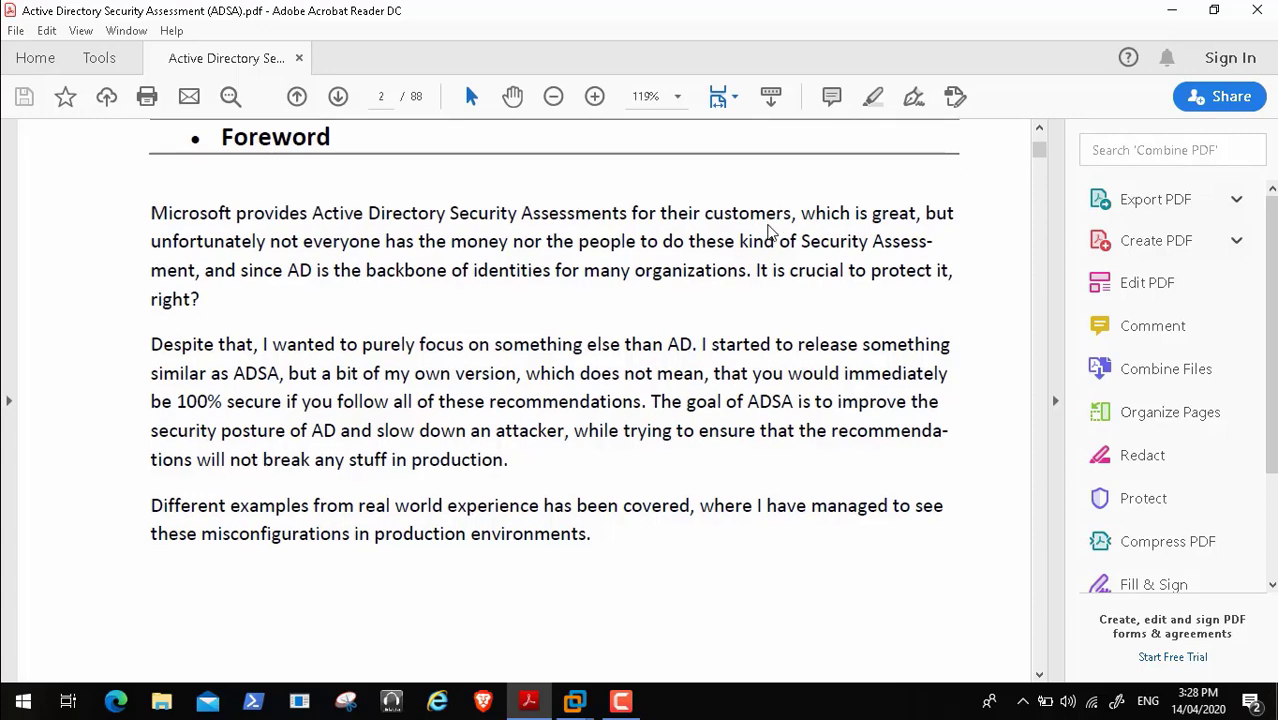
scroll(771, 232, "down", 1)
scroll(771, 232, "down", 3)
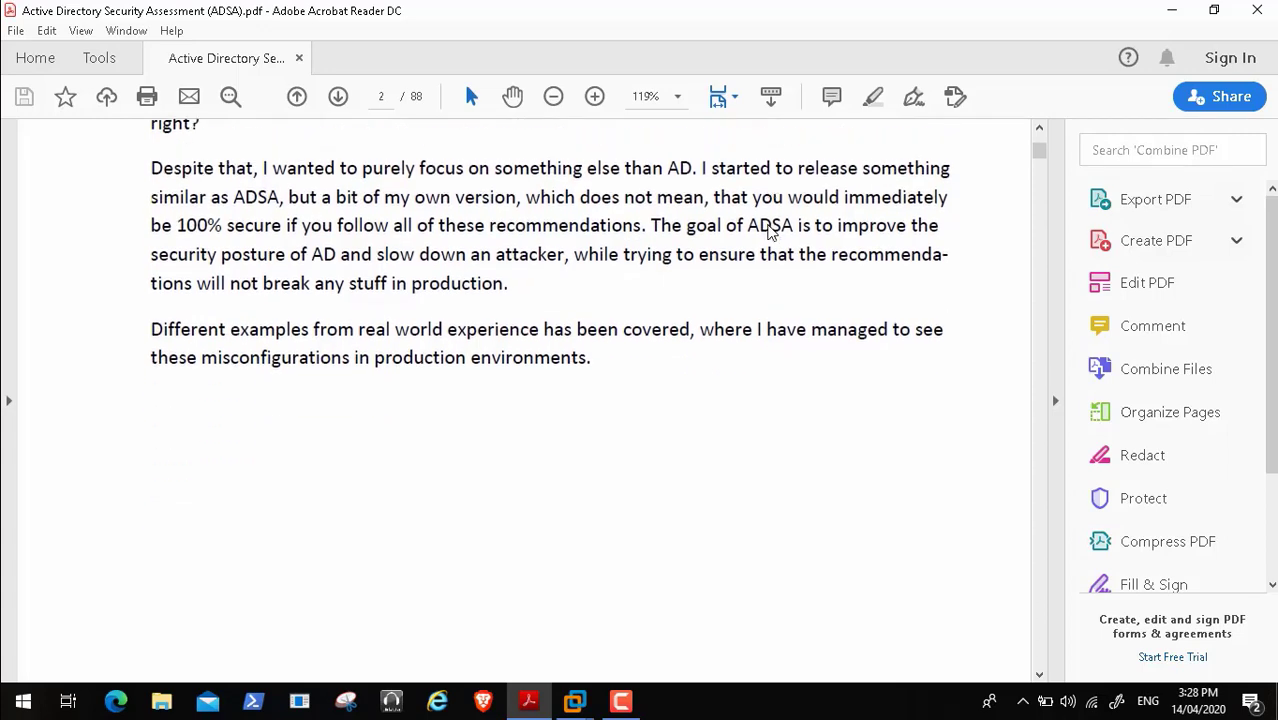
scroll(771, 232, "down", 10)
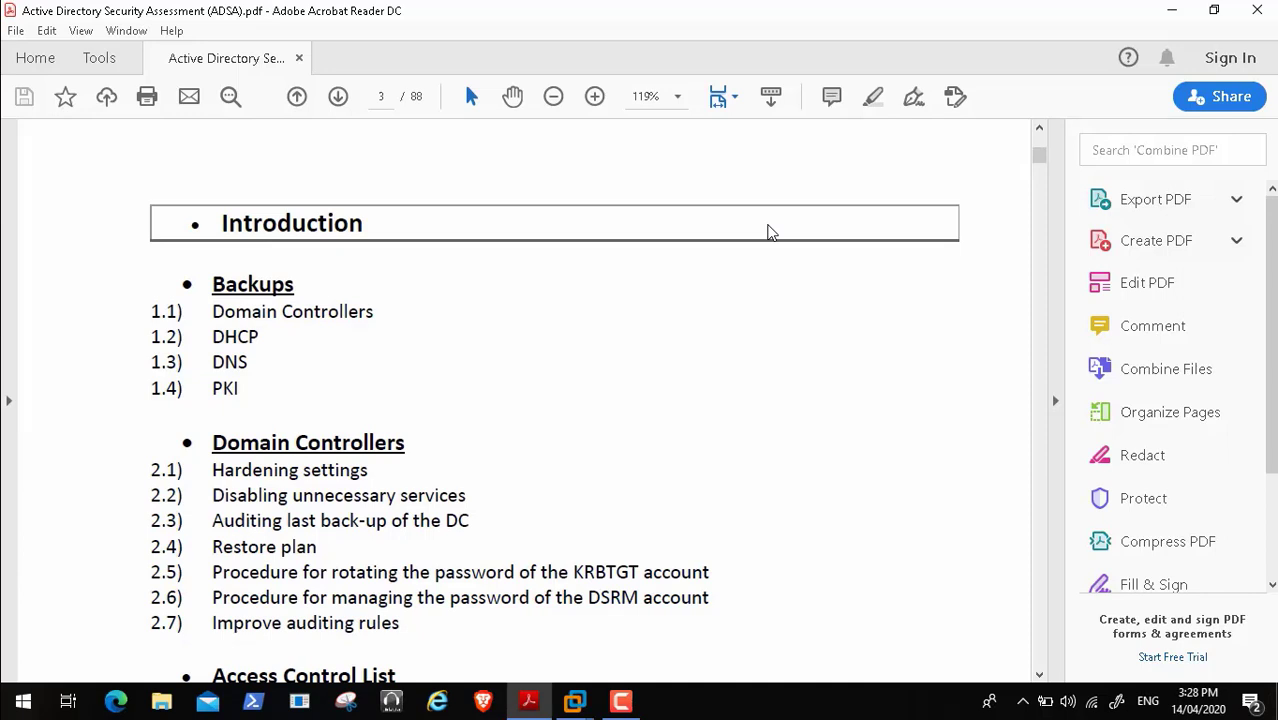
scroll(771, 232, "down", 5)
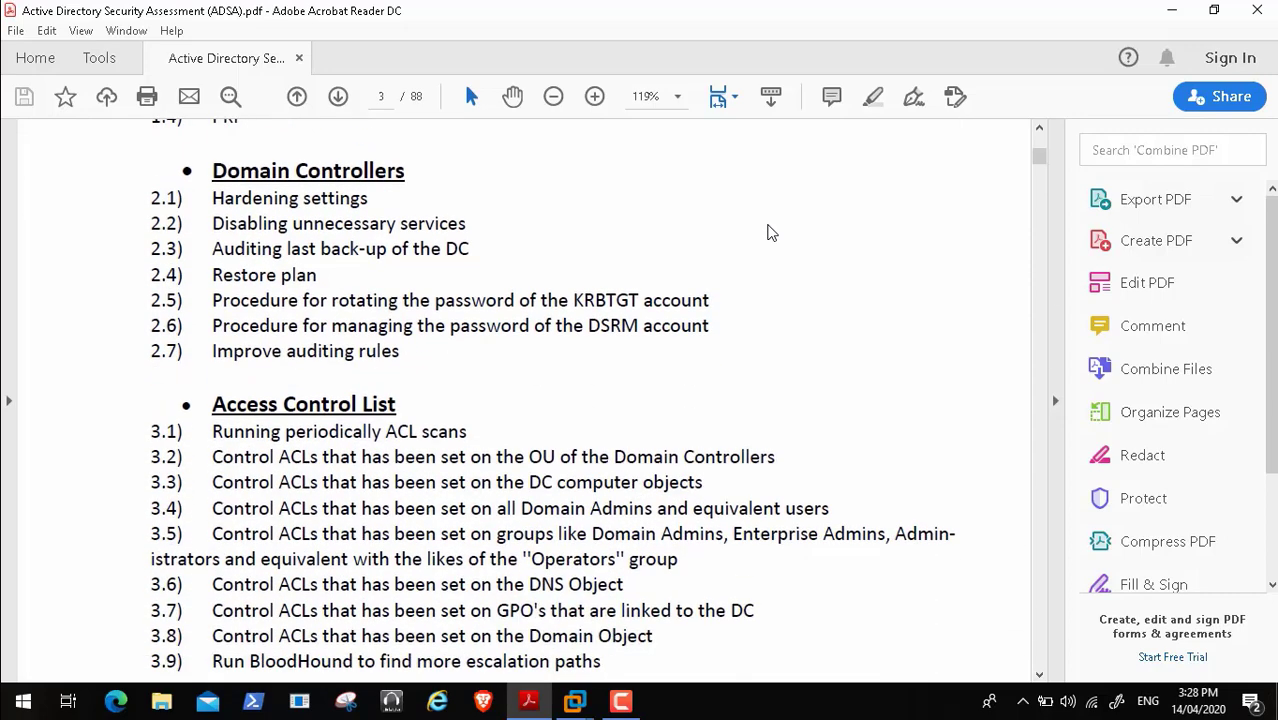
scroll(771, 232, "down", 5)
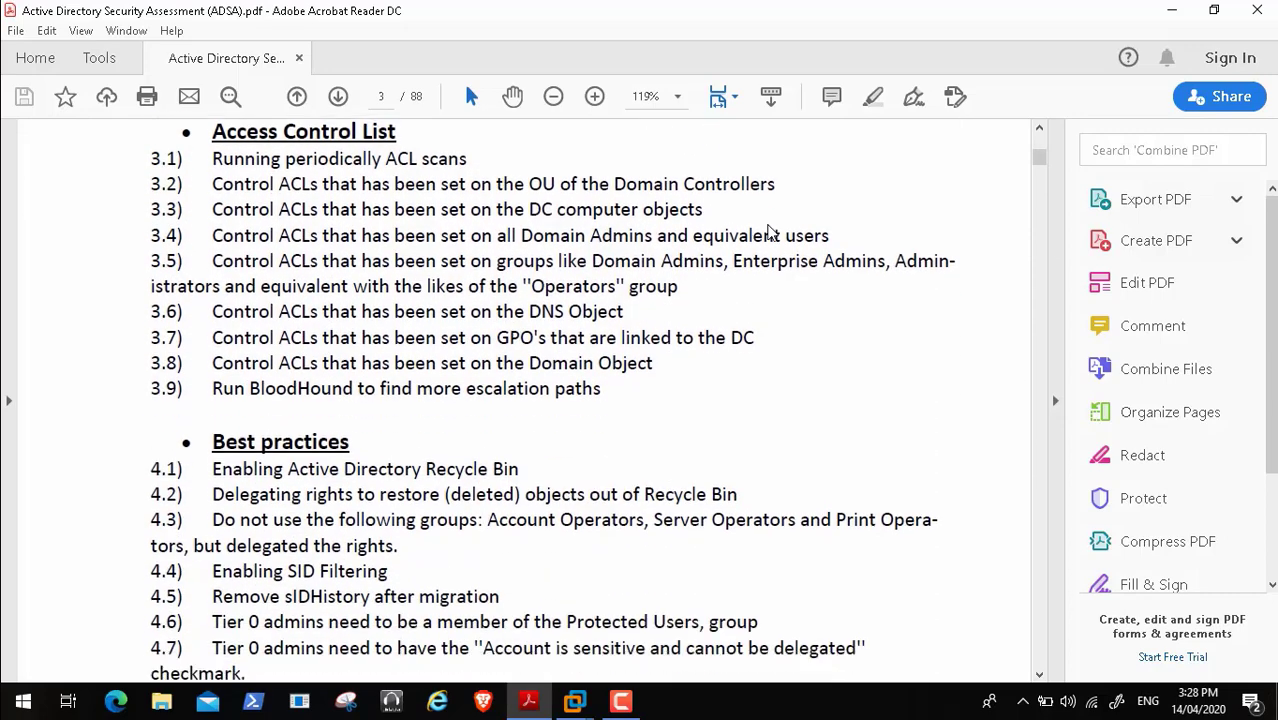
scroll(771, 232, "down", 5)
scroll(771, 232, "down", 2)
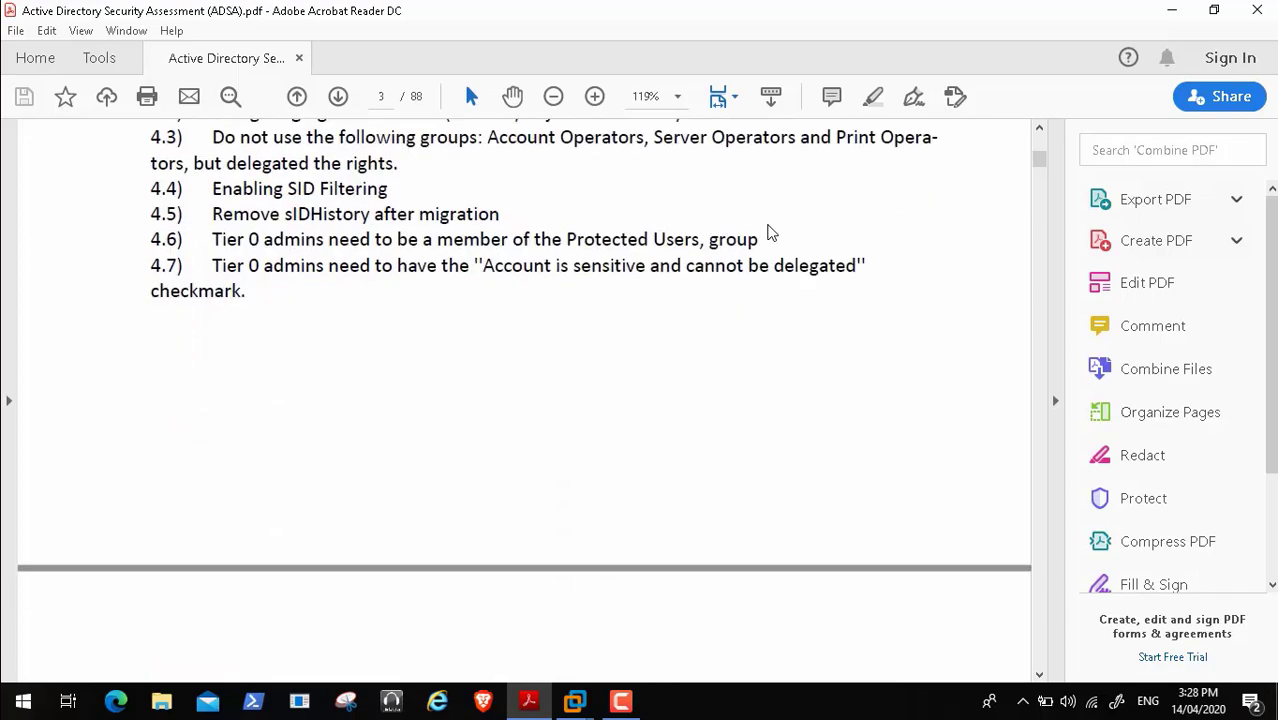
scroll(771, 232, "down", 5)
scroll(771, 232, "down", 15)
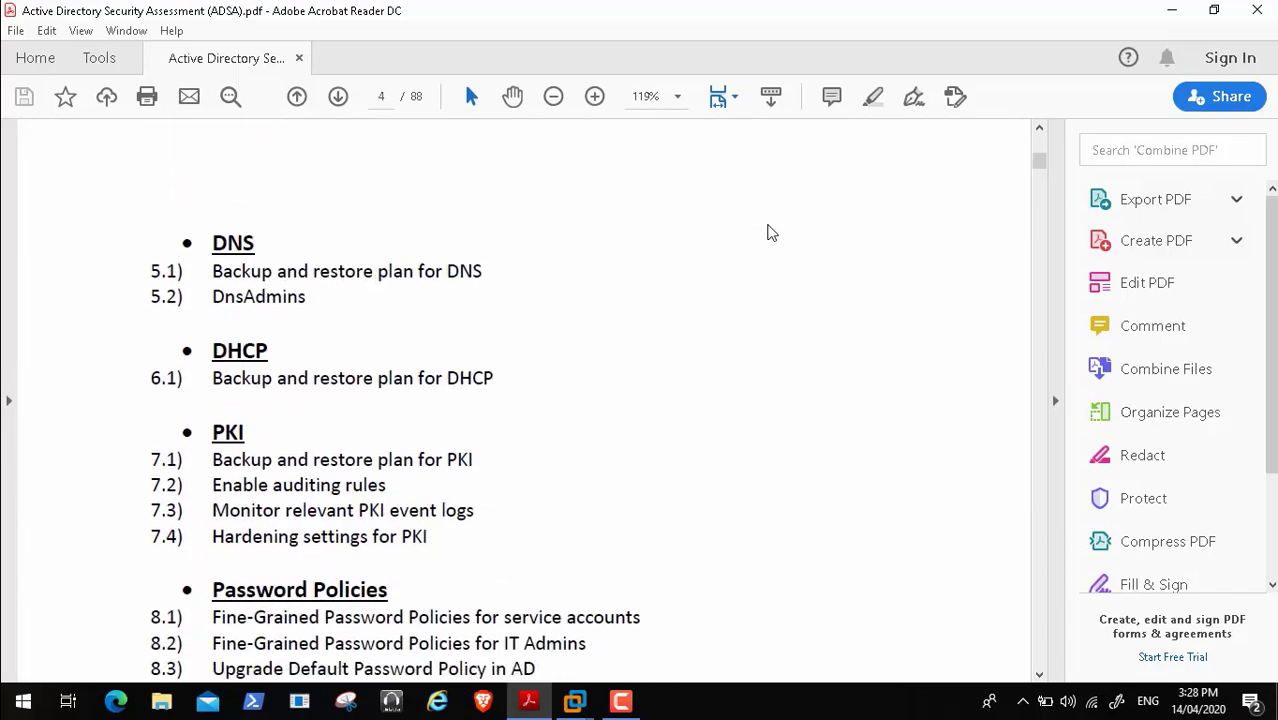
scroll(771, 232, "down", 15)
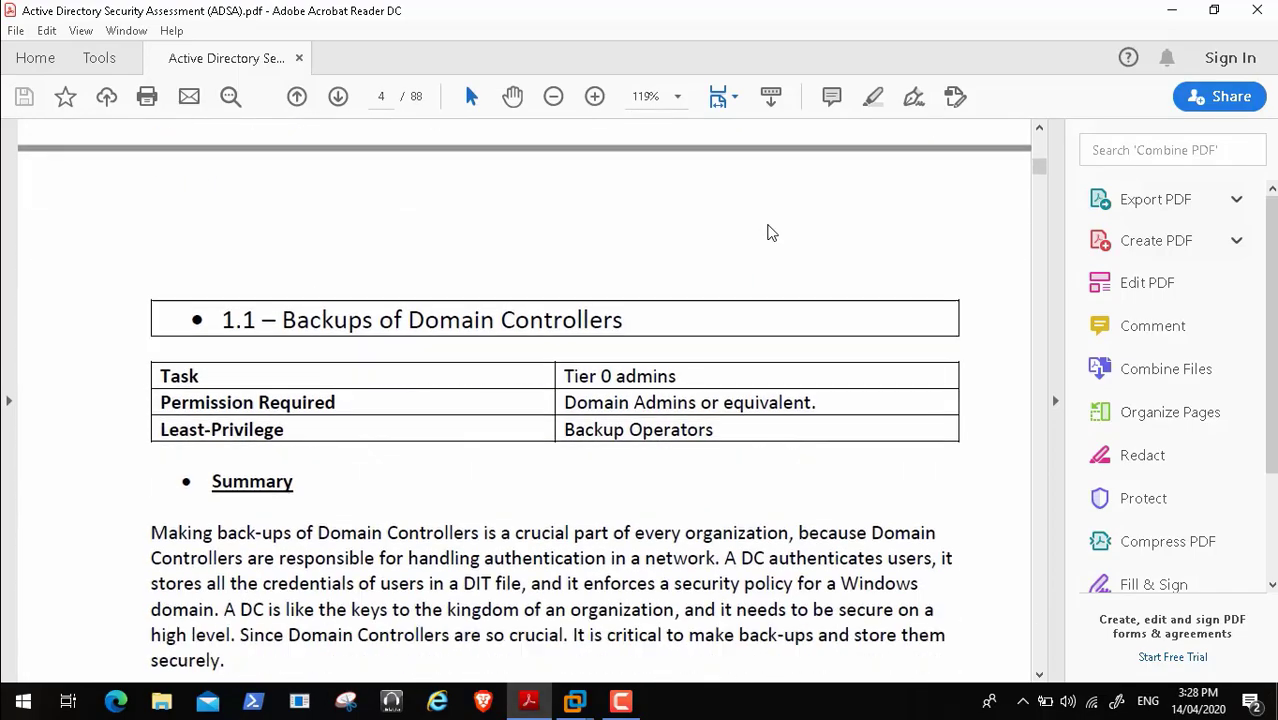
scroll(771, 232, "up", 2)
scroll(771, 232, "up", 2)
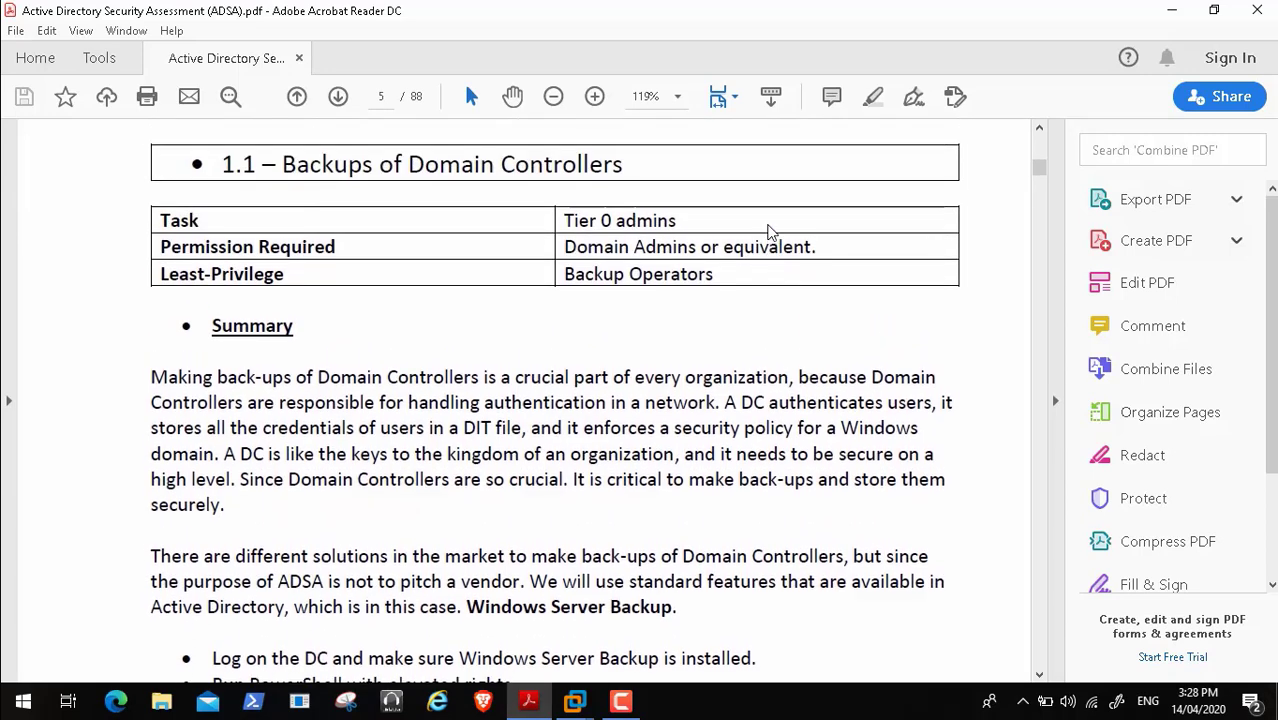
scroll(771, 232, "down", 1)
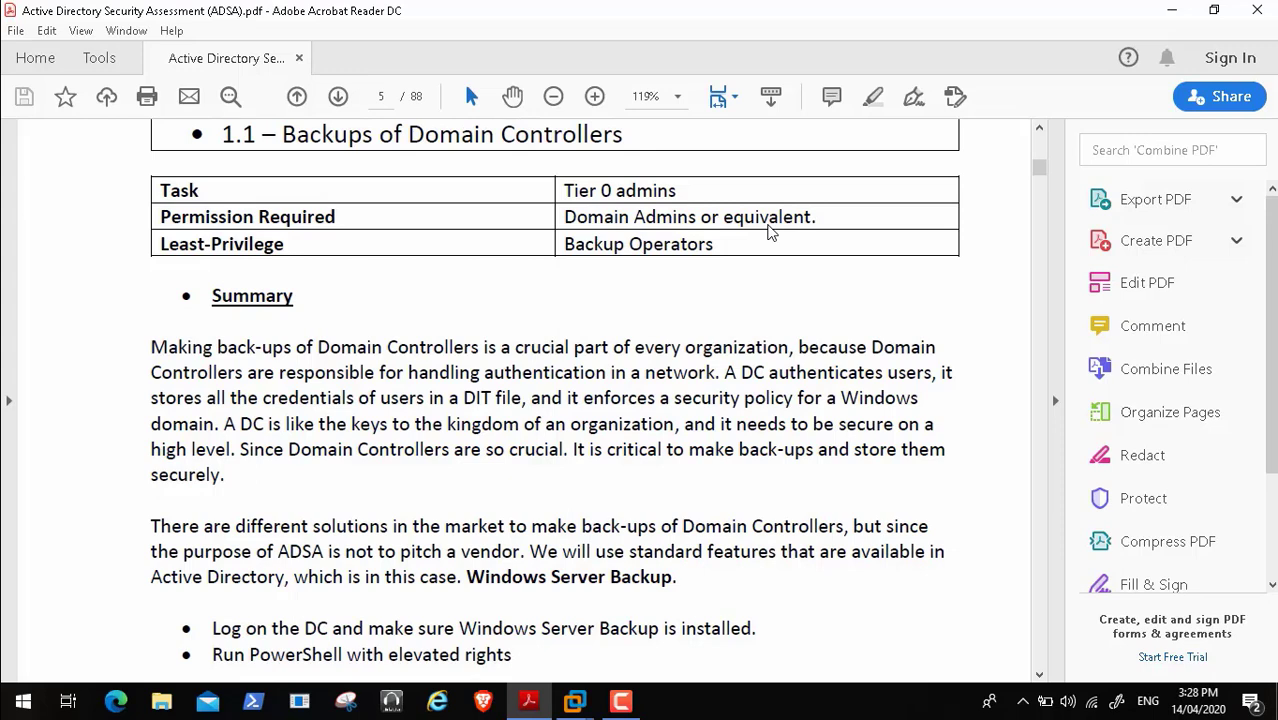
scroll(771, 232, "down", 1)
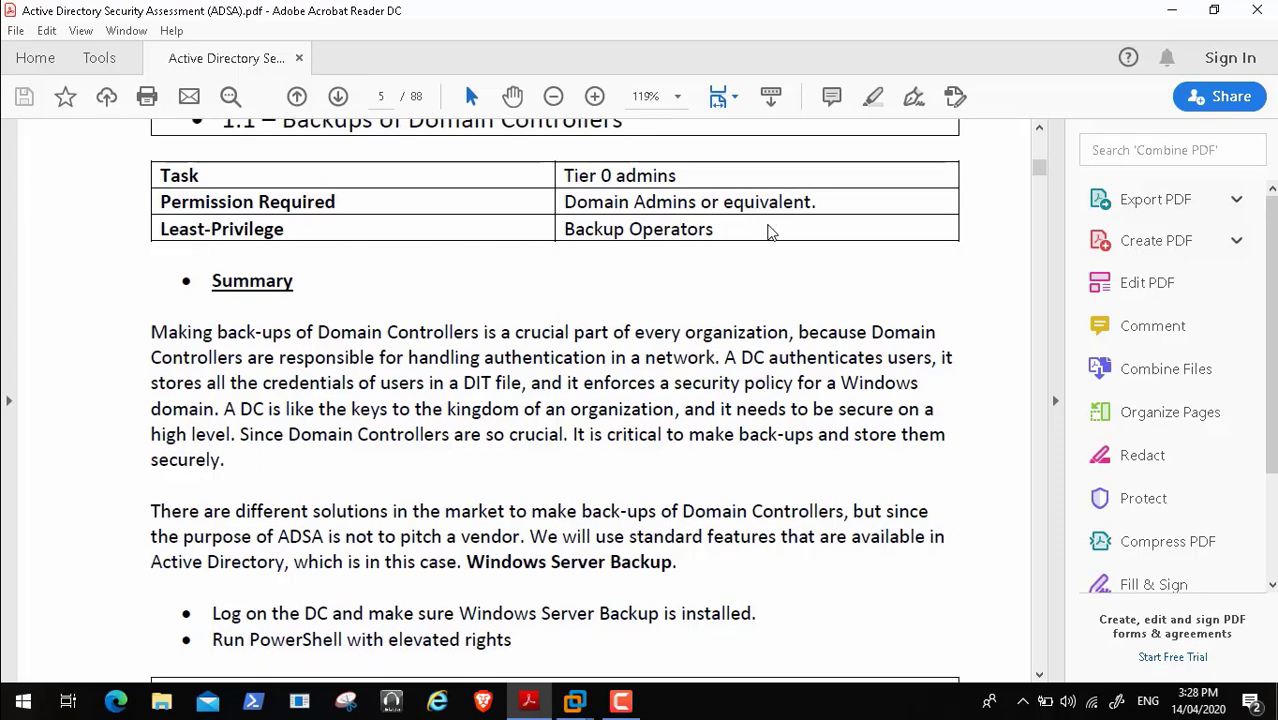
scroll(771, 232, "down", 1)
scroll(771, 232, "down", 5)
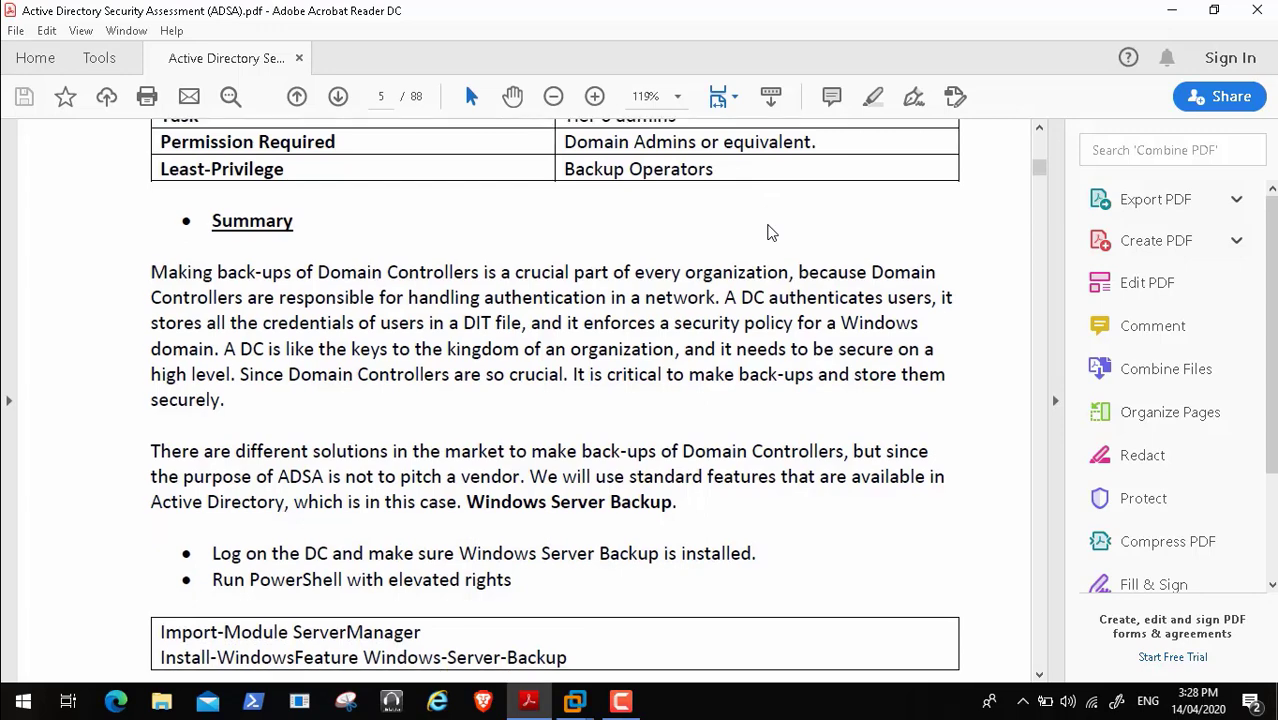
scroll(771, 232, "down", 7)
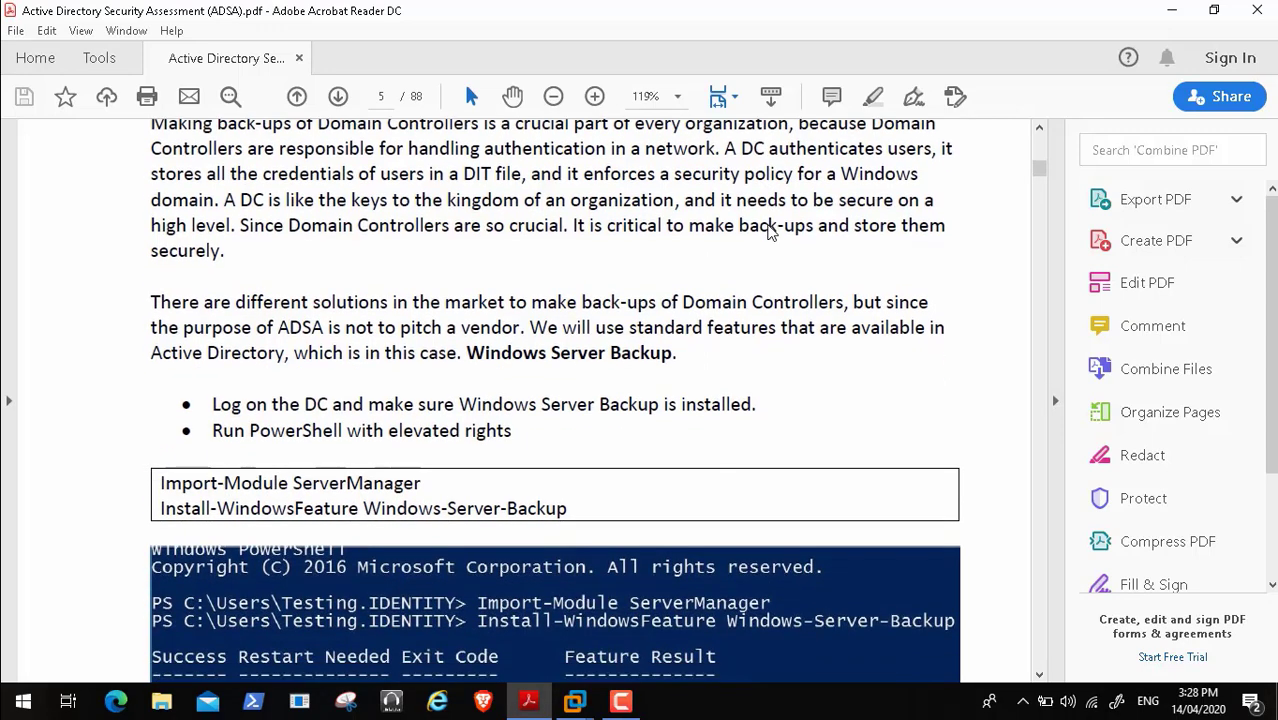
scroll(771, 232, "down", 2)
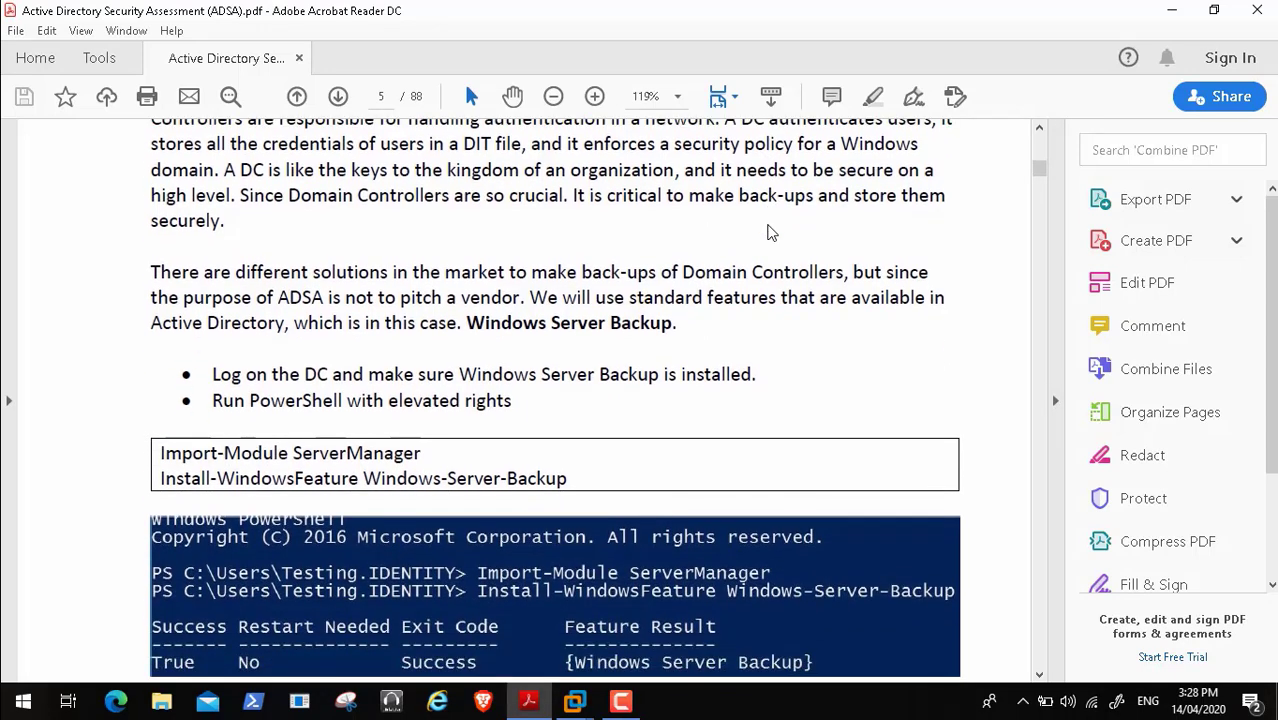
scroll(771, 232, "down", 3)
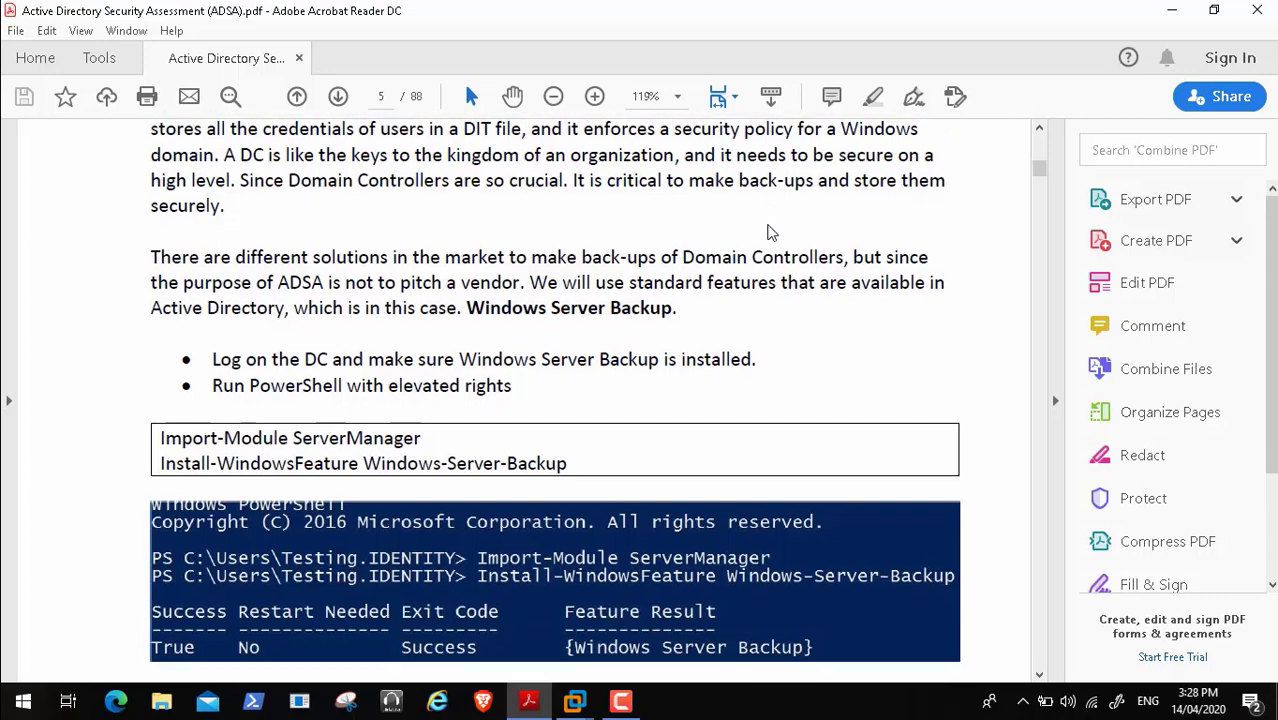
scroll(771, 232, "down", 2)
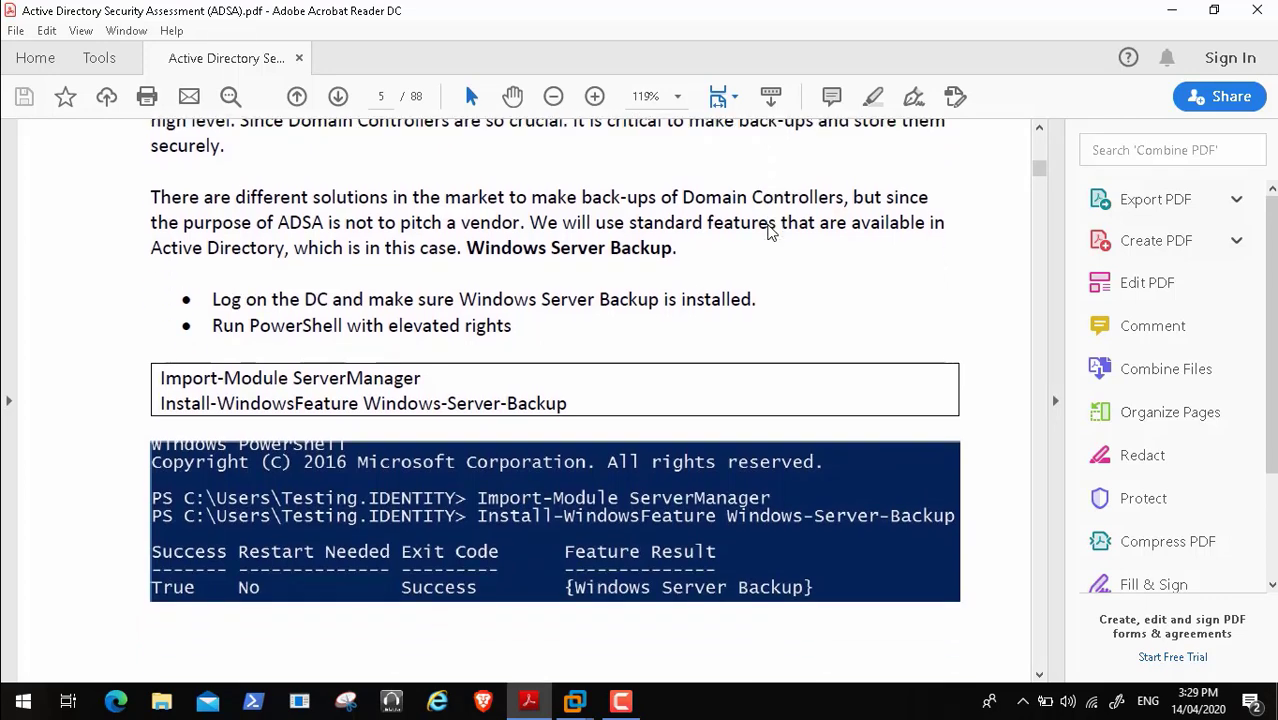
scroll(771, 232, "down", 1)
scroll(771, 232, "down", 1)
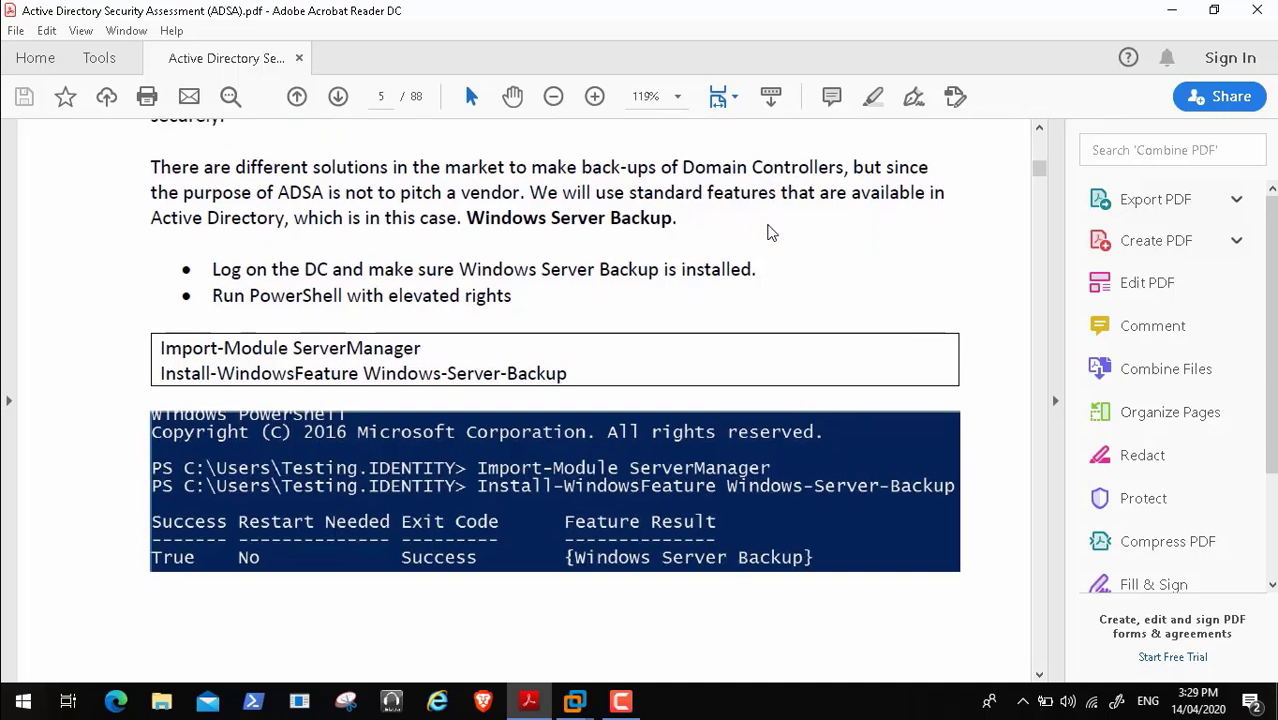
scroll(771, 232, "down", 10)
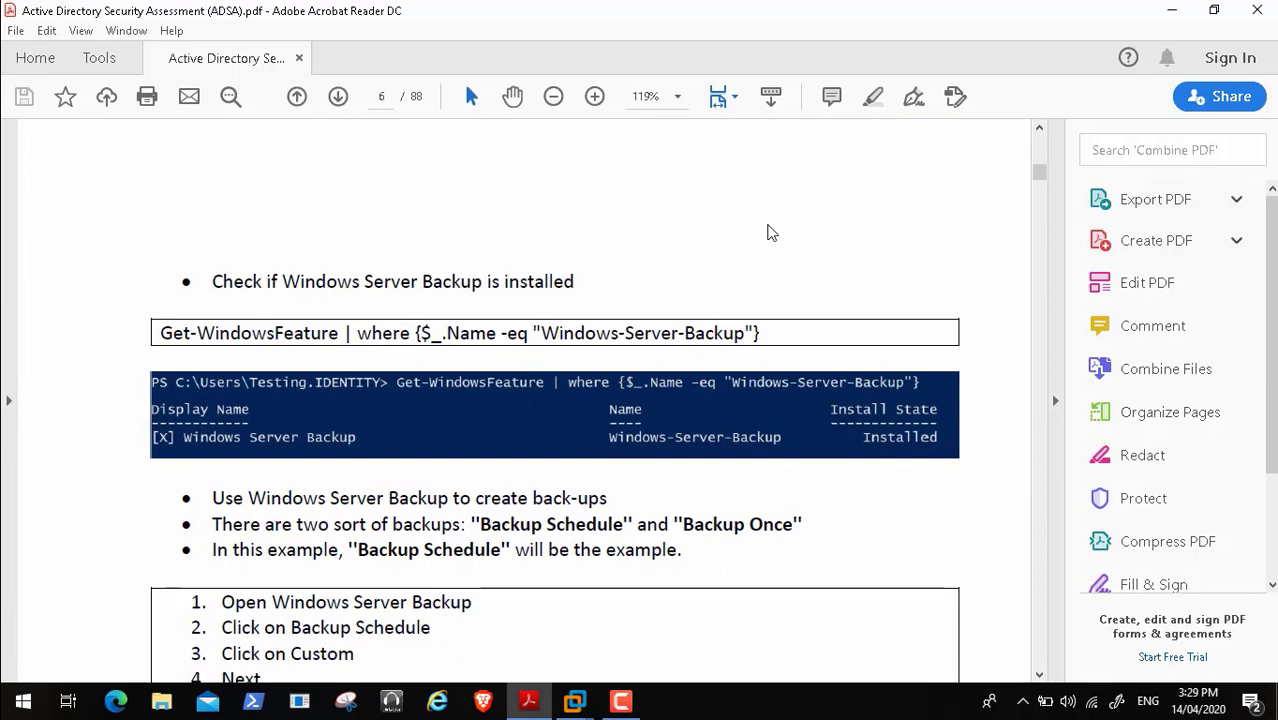
scroll(771, 232, "down", 3)
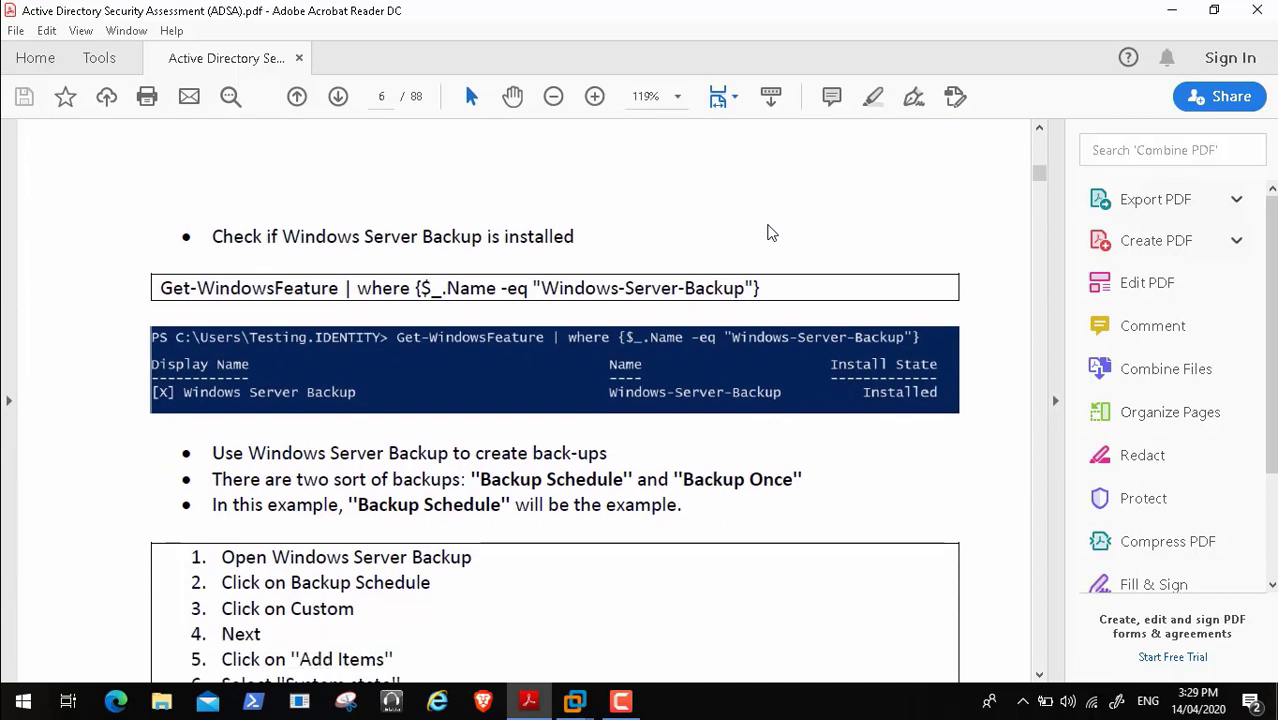
scroll(771, 232, "down", 3)
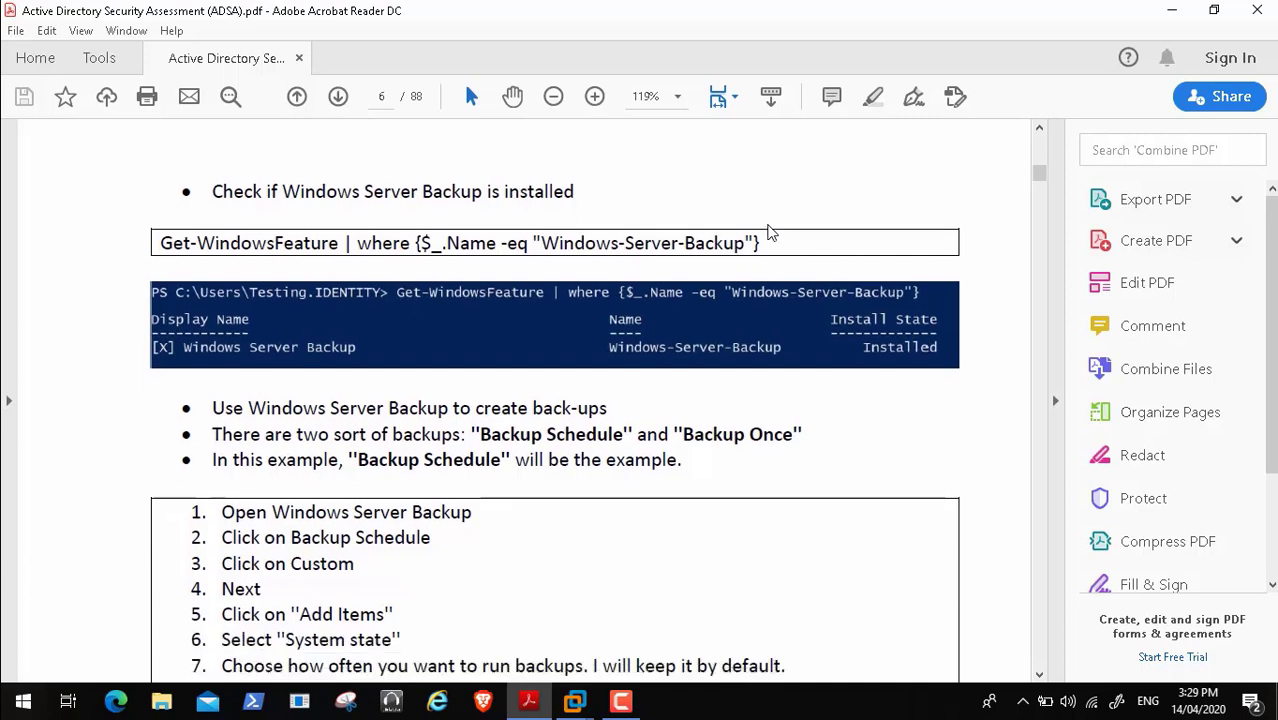
scroll(771, 232, "down", 3)
scroll(768, 231, "down", 3)
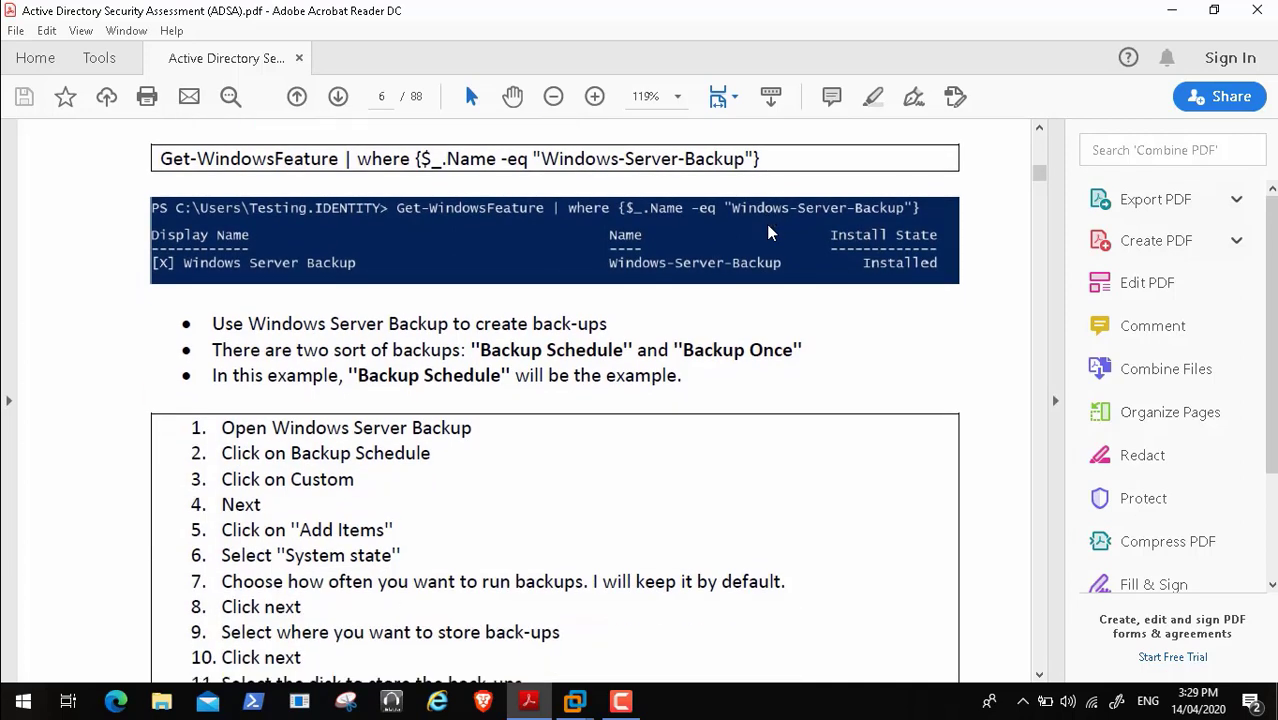
scroll(771, 232, "down", 3)
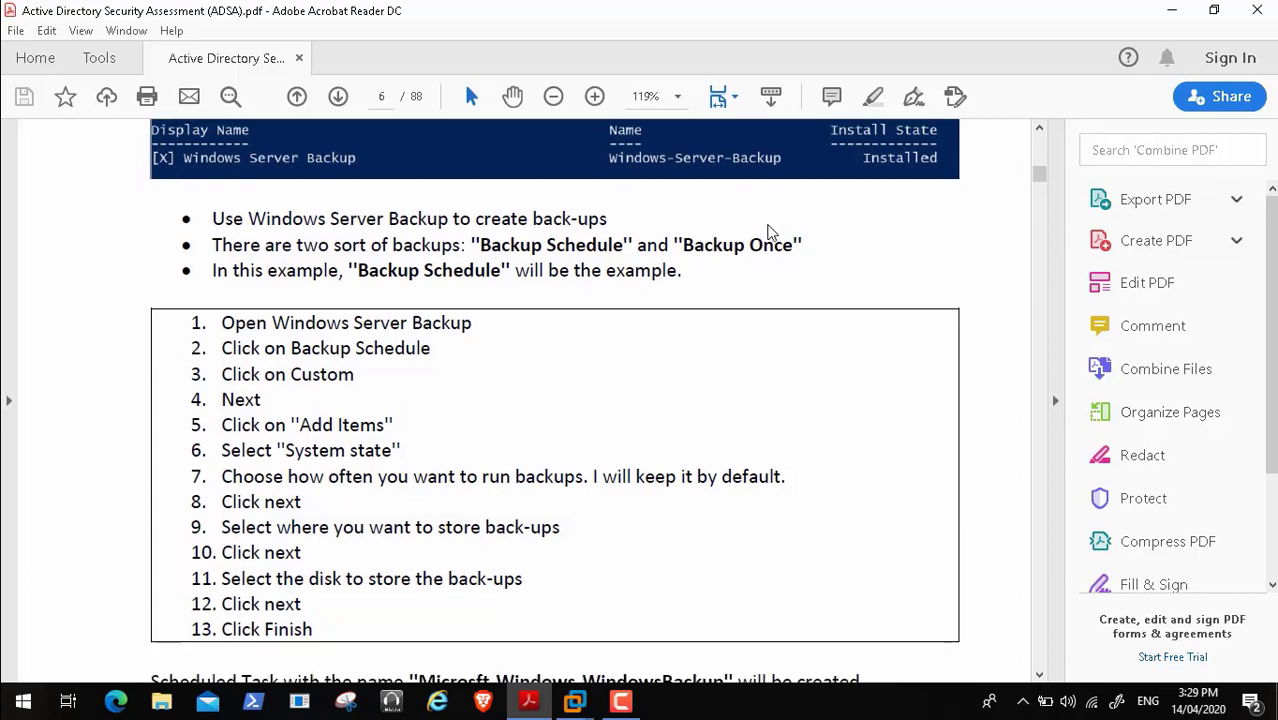
scroll(771, 232, "down", 2)
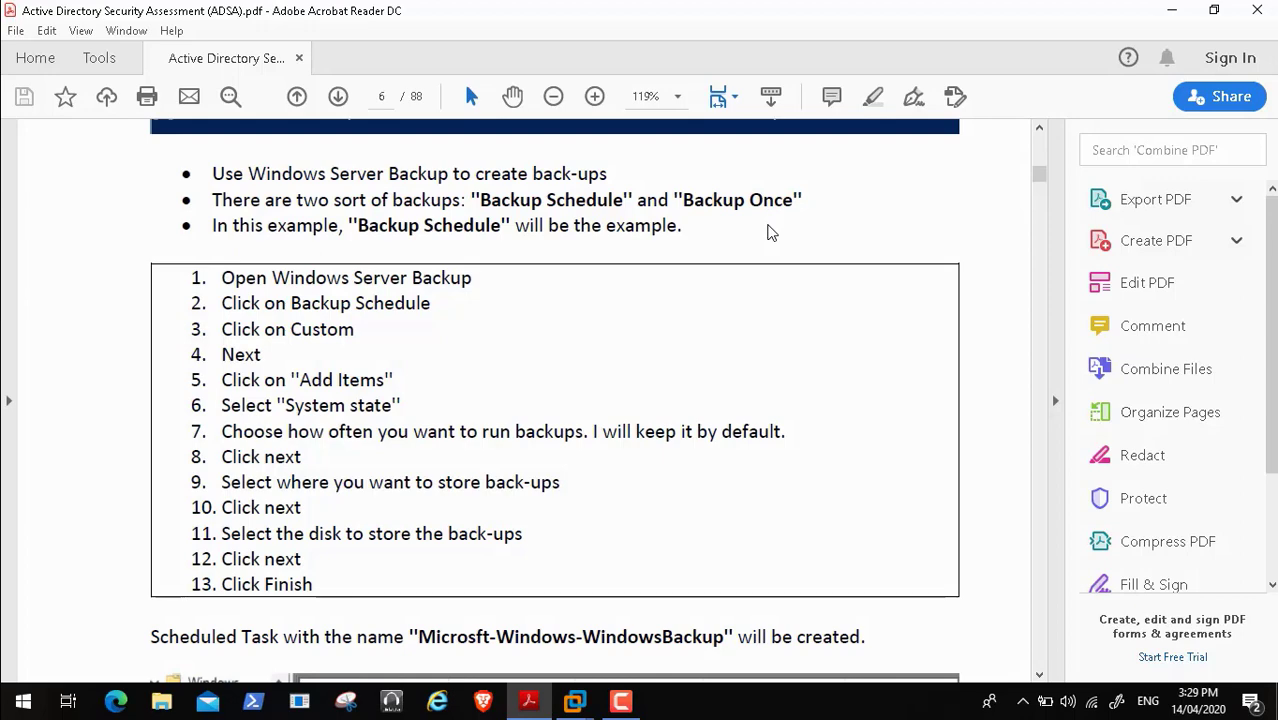
scroll(771, 232, "down", 5)
scroll(771, 232, "down", 8)
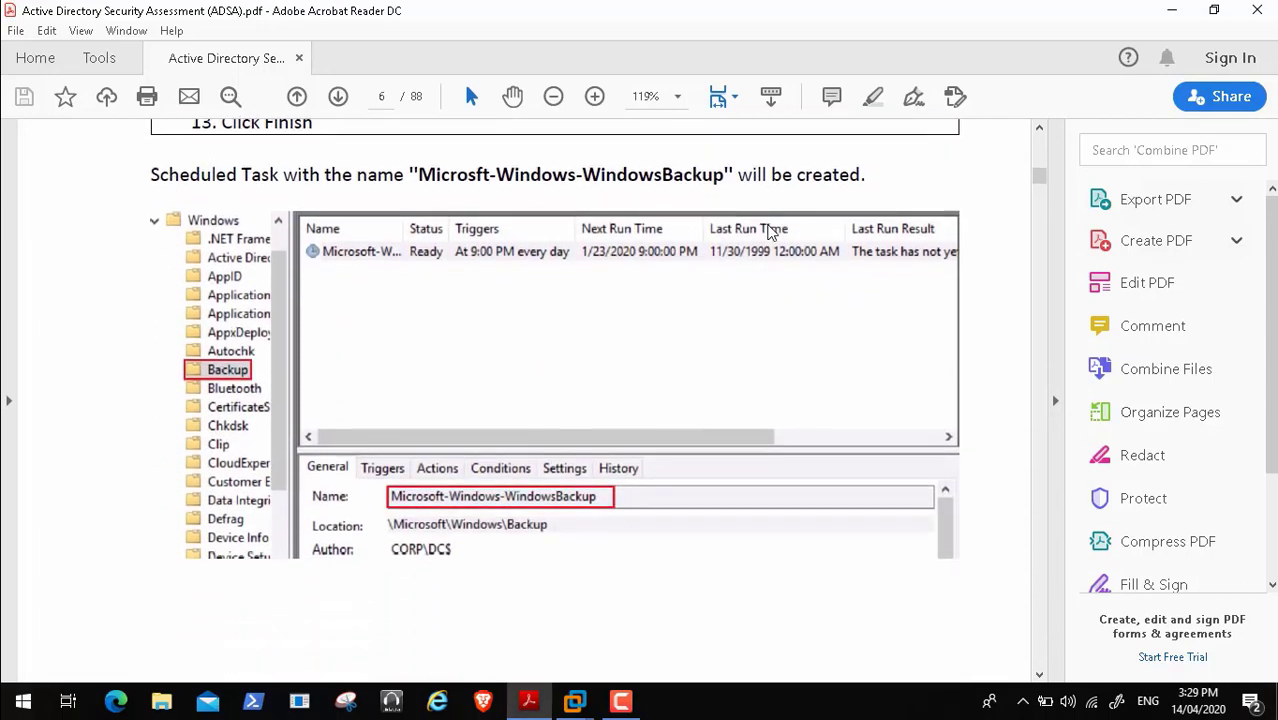
scroll(771, 232, "down", 4)
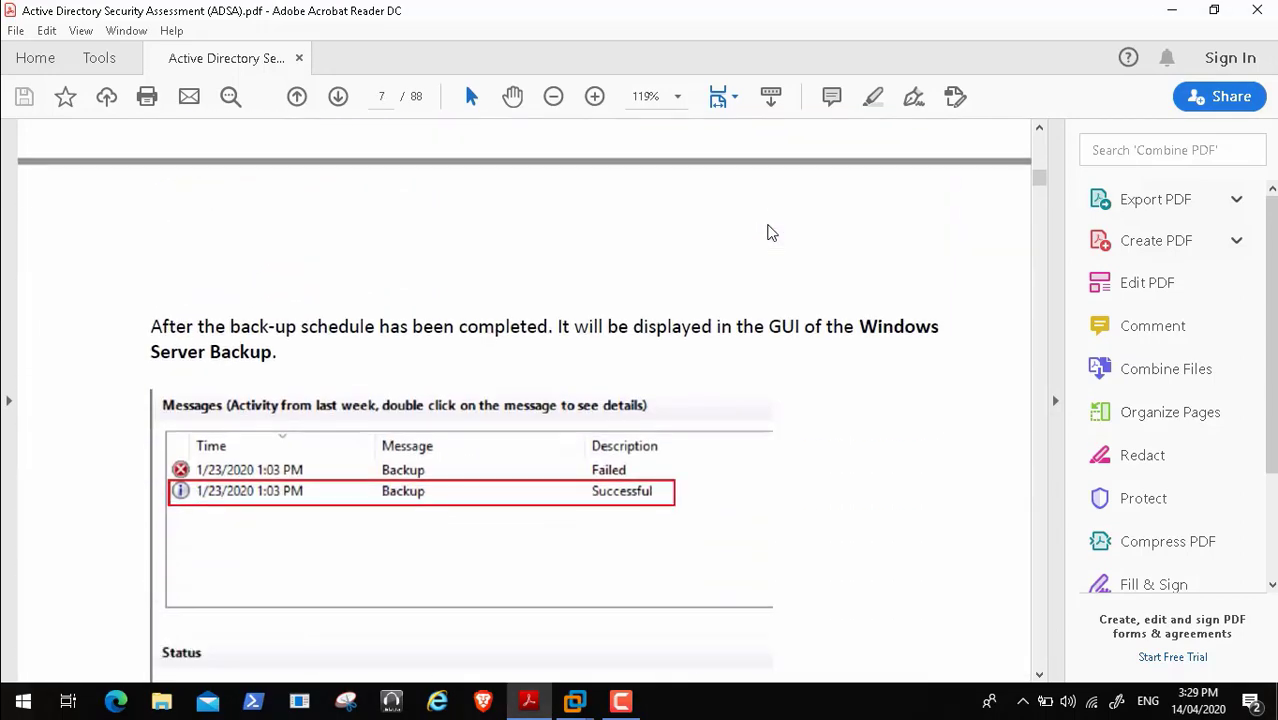
scroll(771, 232, "down", 10)
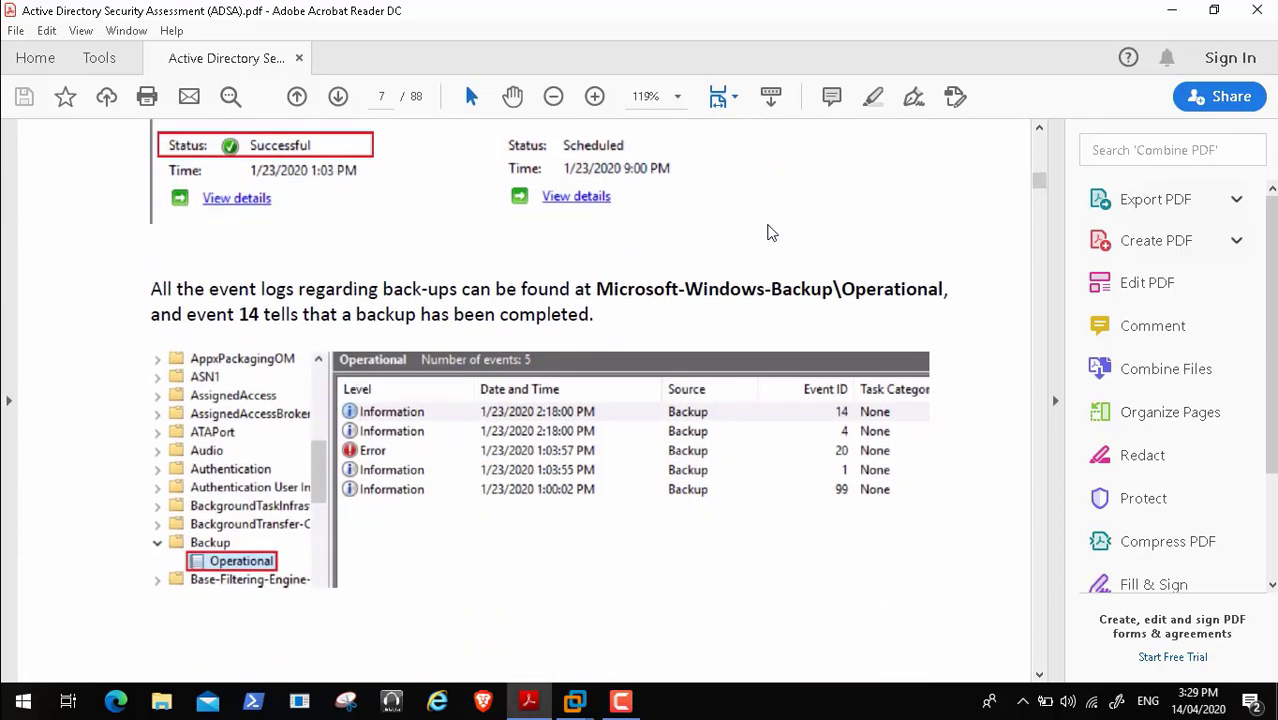
scroll(771, 232, "down", 1)
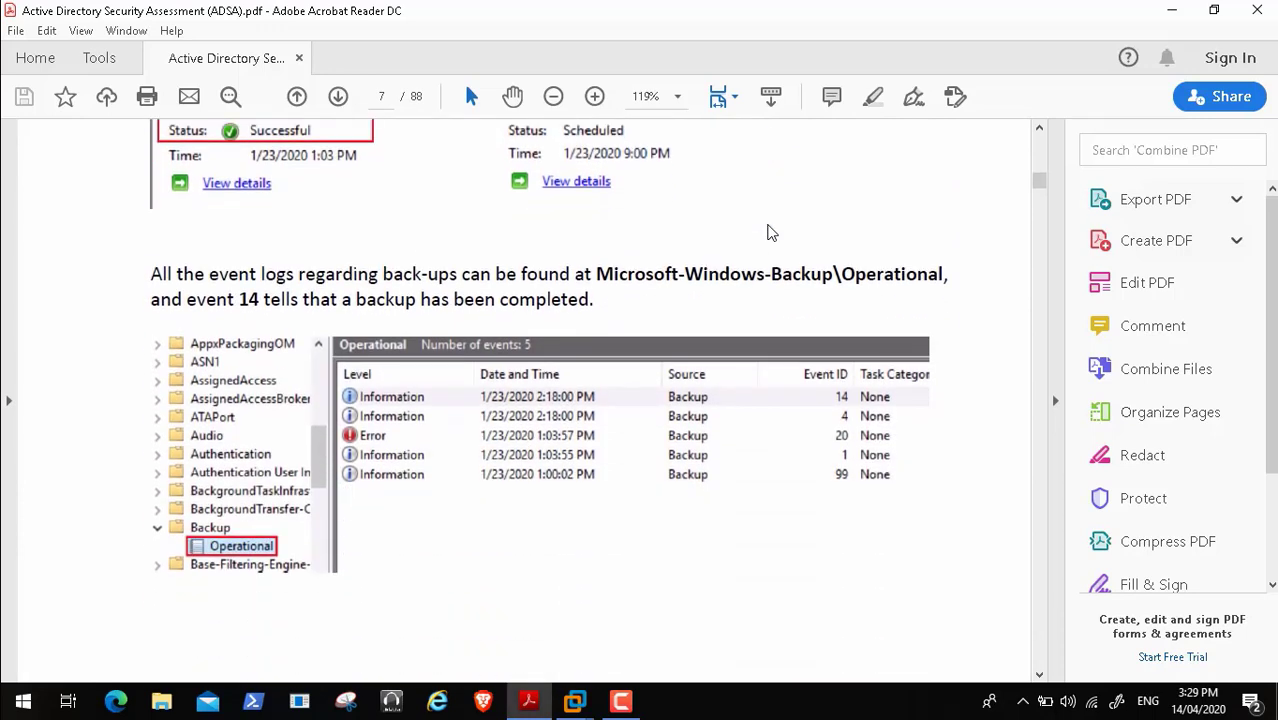
scroll(771, 232, "down", 6)
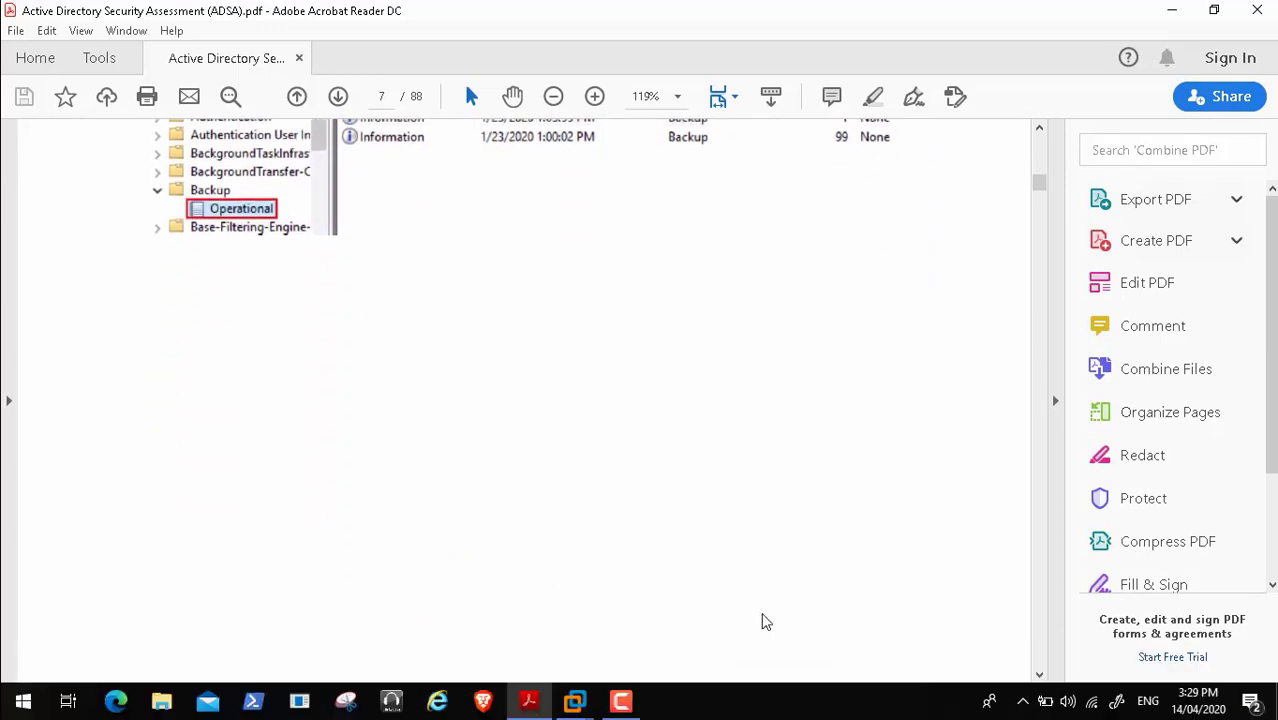
left_click(701, 659)
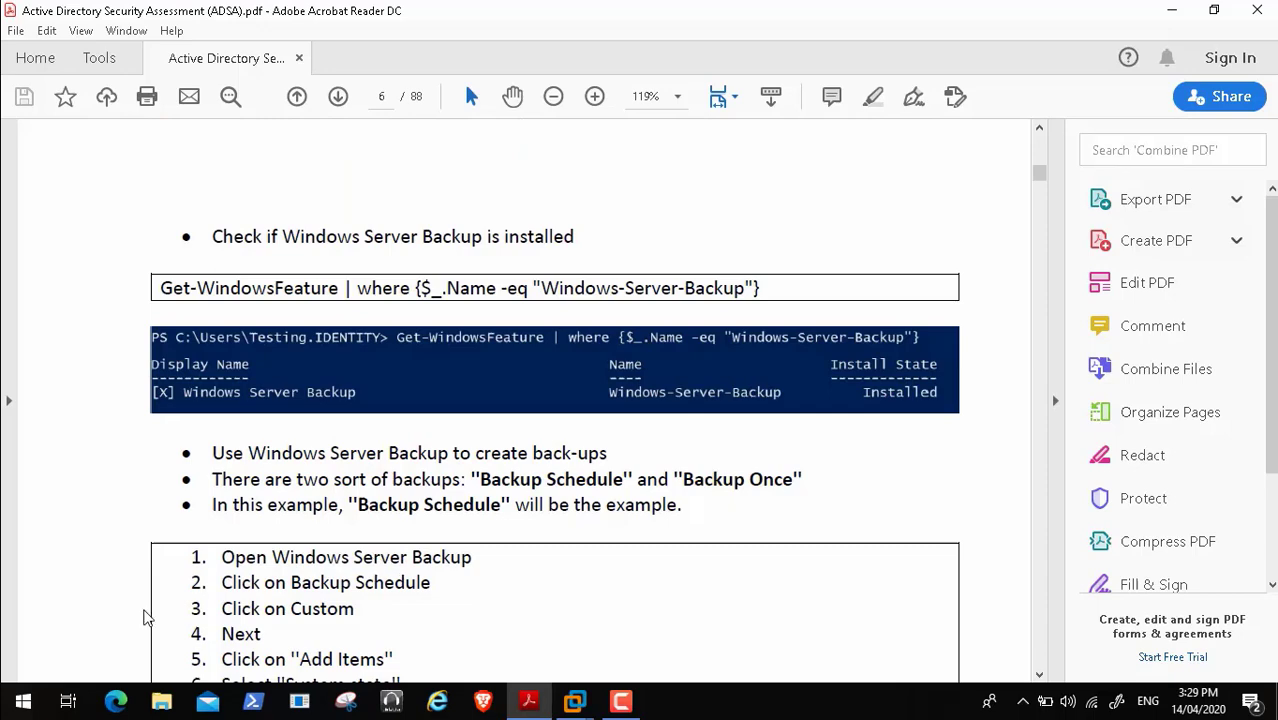
- Exit the player's full screen and launch Control Panel from the Start menu
double_click(541, 285)
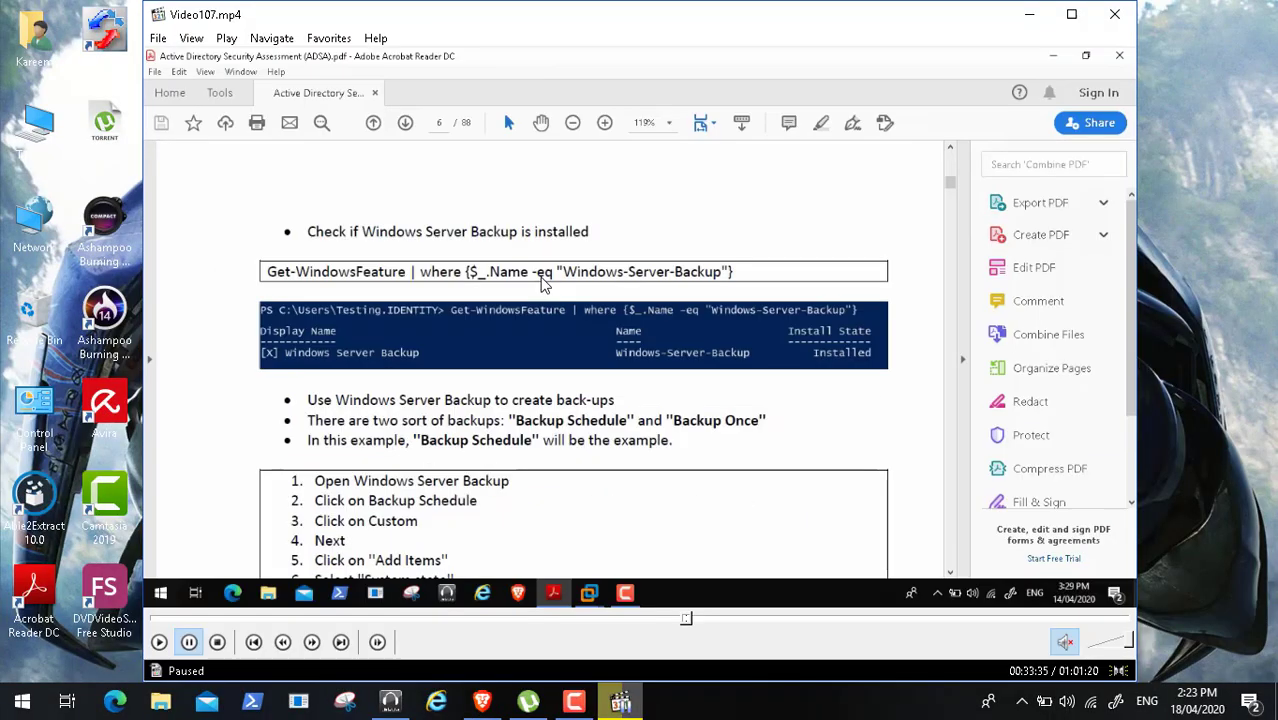
left_click(22, 703)
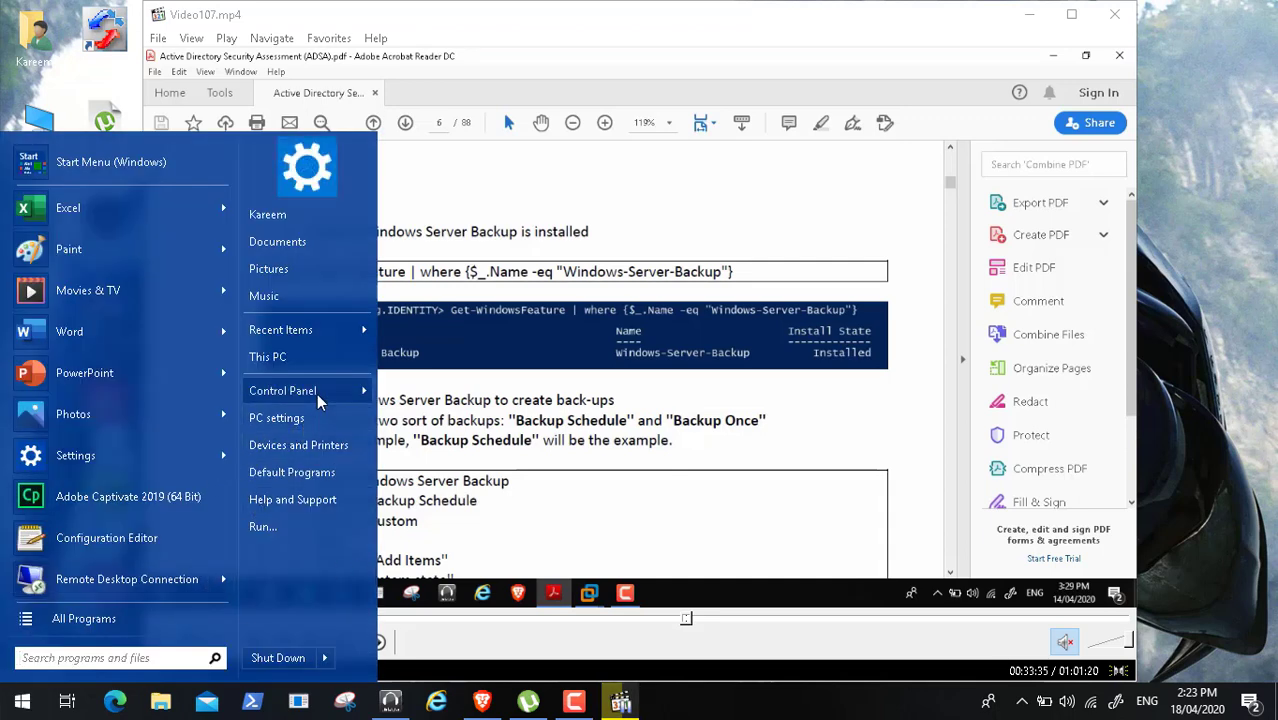
mouse_move(317, 393)
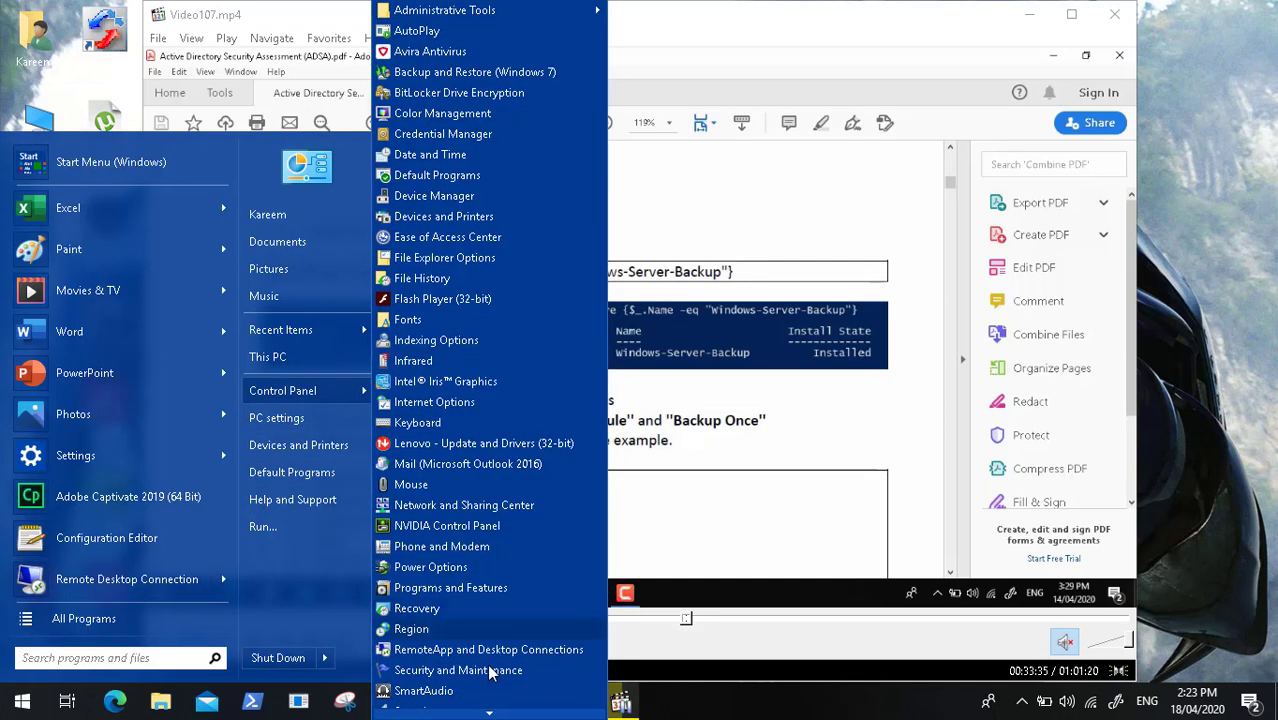
scroll(470, 660, "down", 3)
scroll(503, 680, "down", 5)
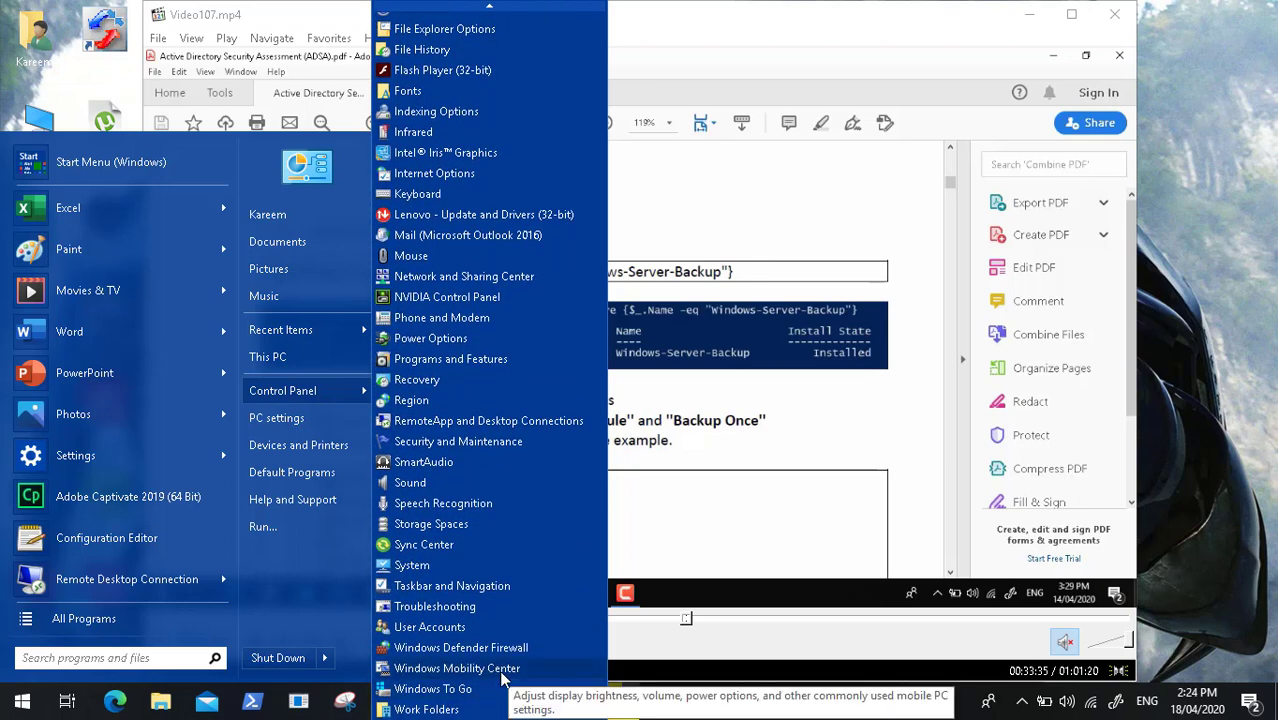
left_click(296, 397)
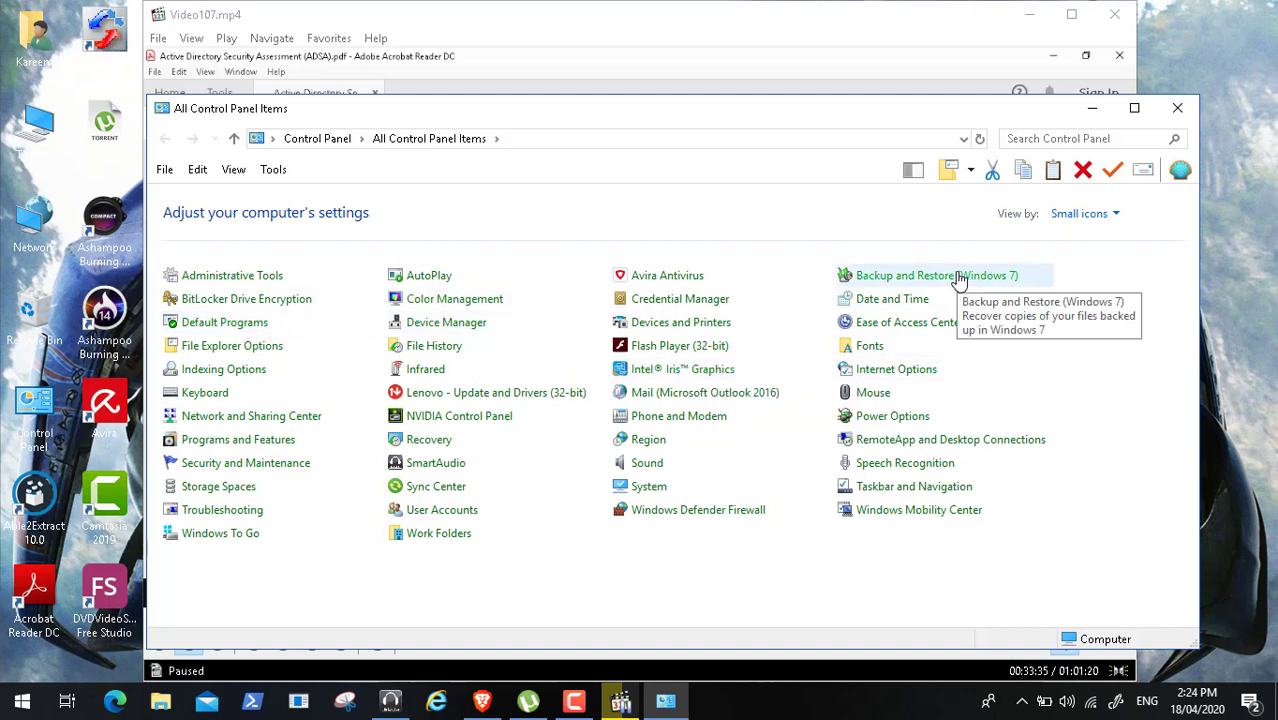
- View Backup and Restore (Windows 7), showing no backup set up, then close the window
left_click(958, 278)
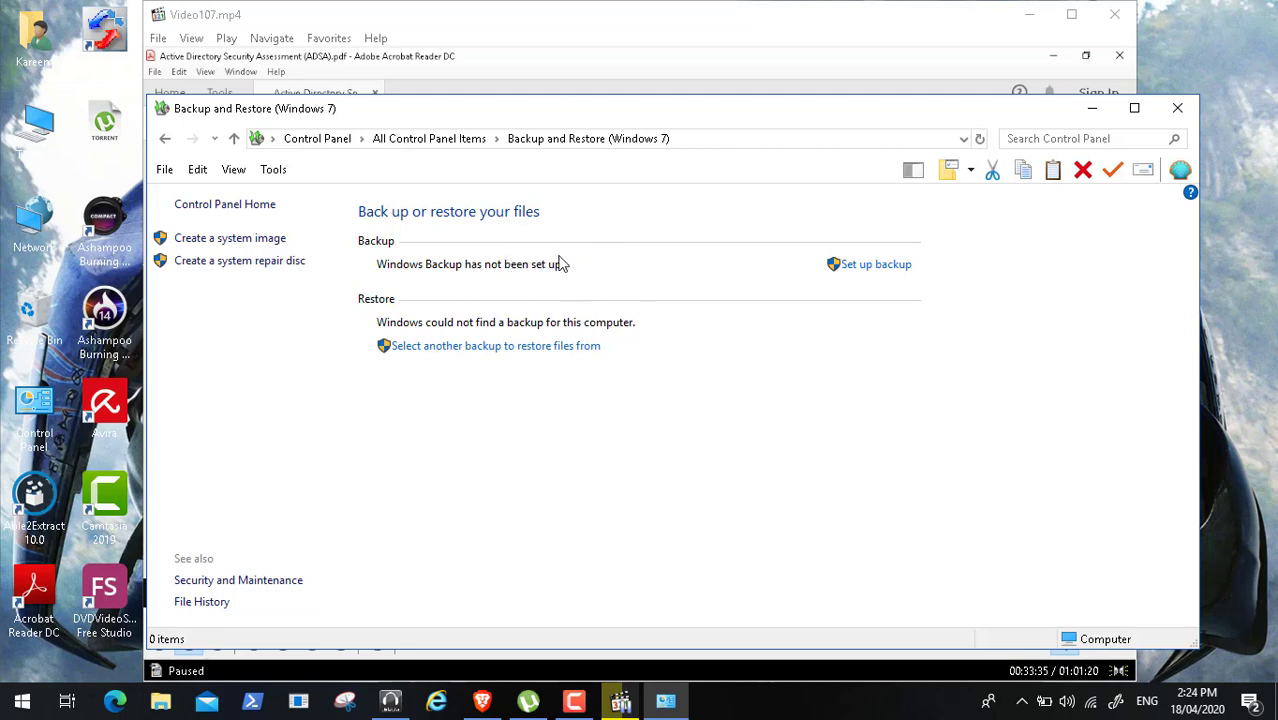
left_click(1177, 108)
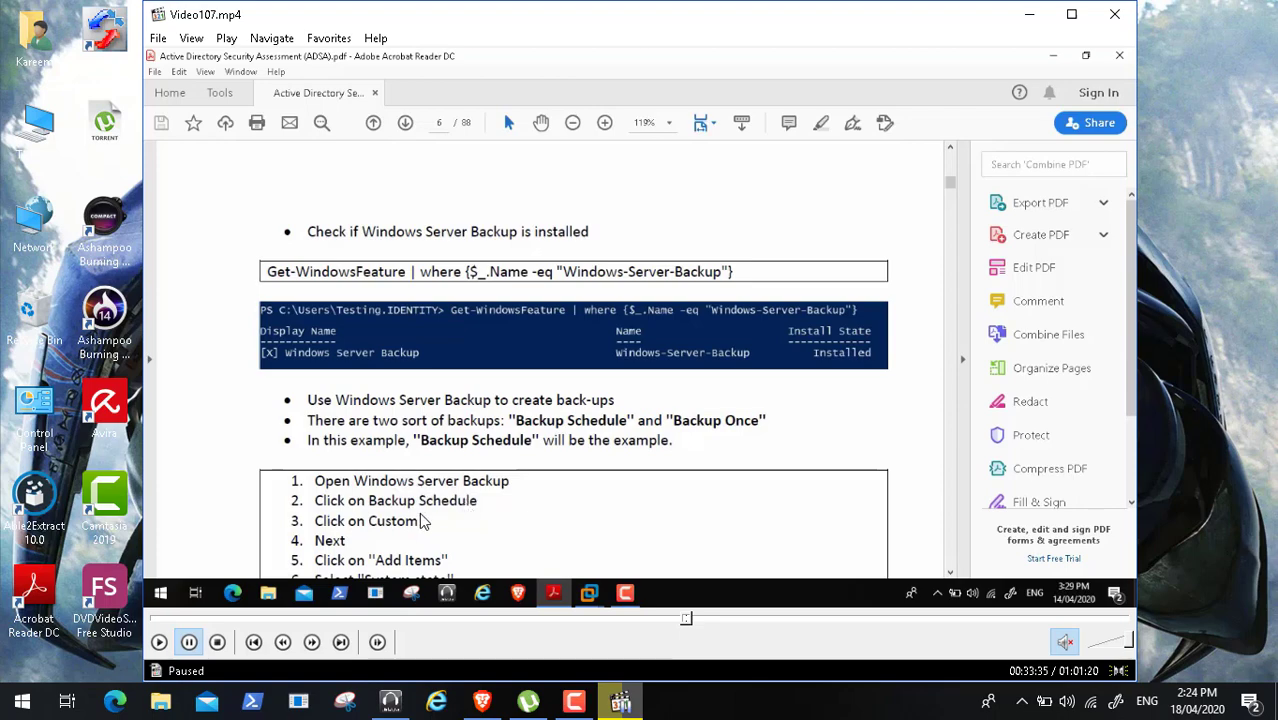
- Resume the tutorial video in full screen and keep it playing
left_click(159, 642)
double_click(280, 445)
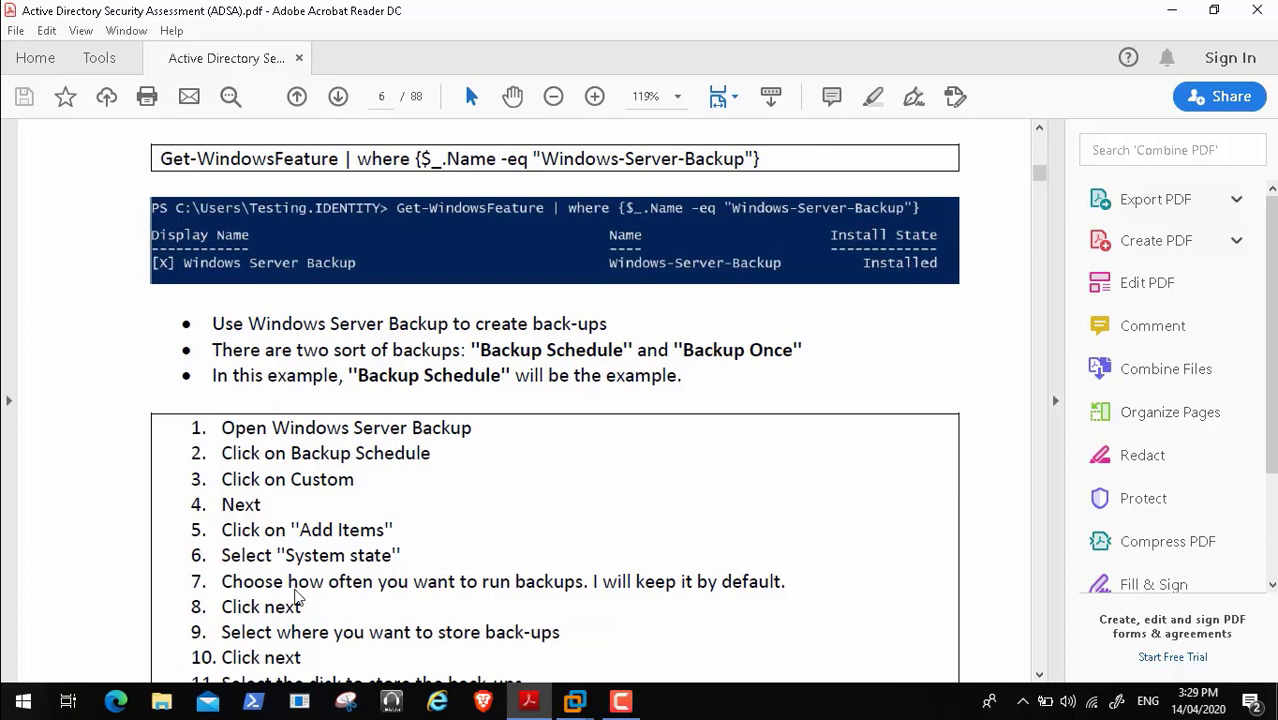
mouse_move(103, 668)
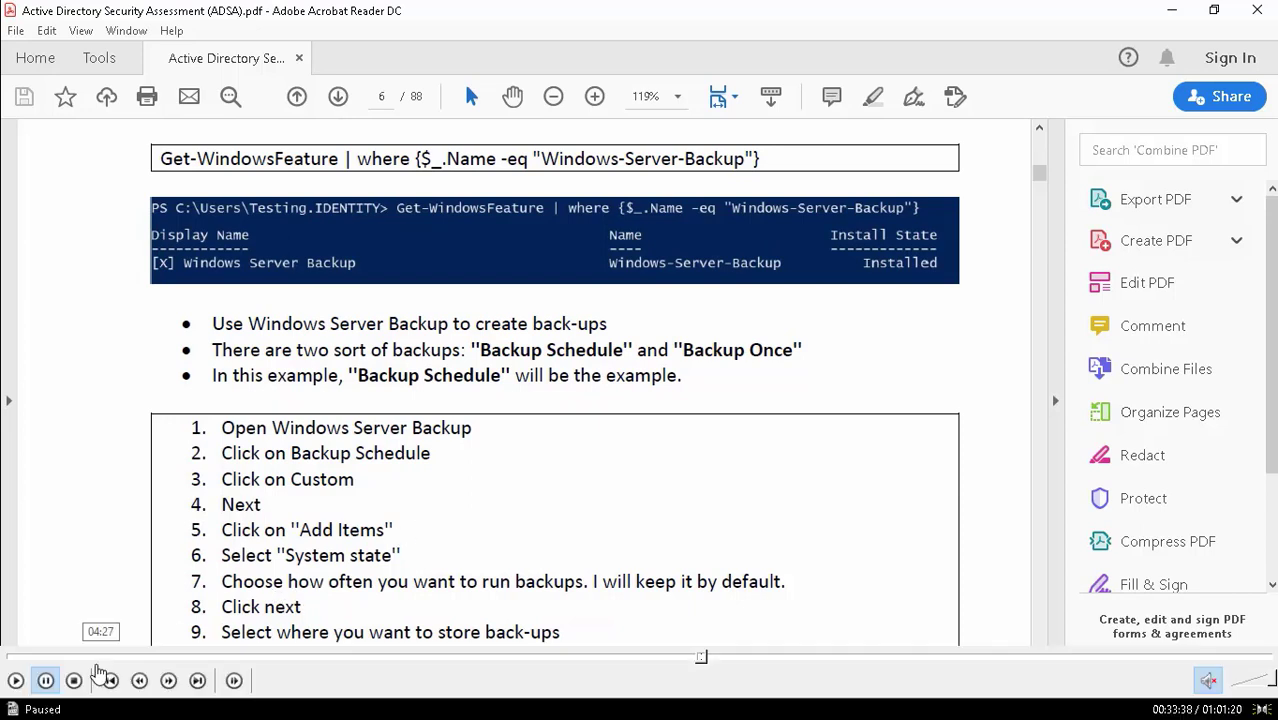
left_click(15, 680)
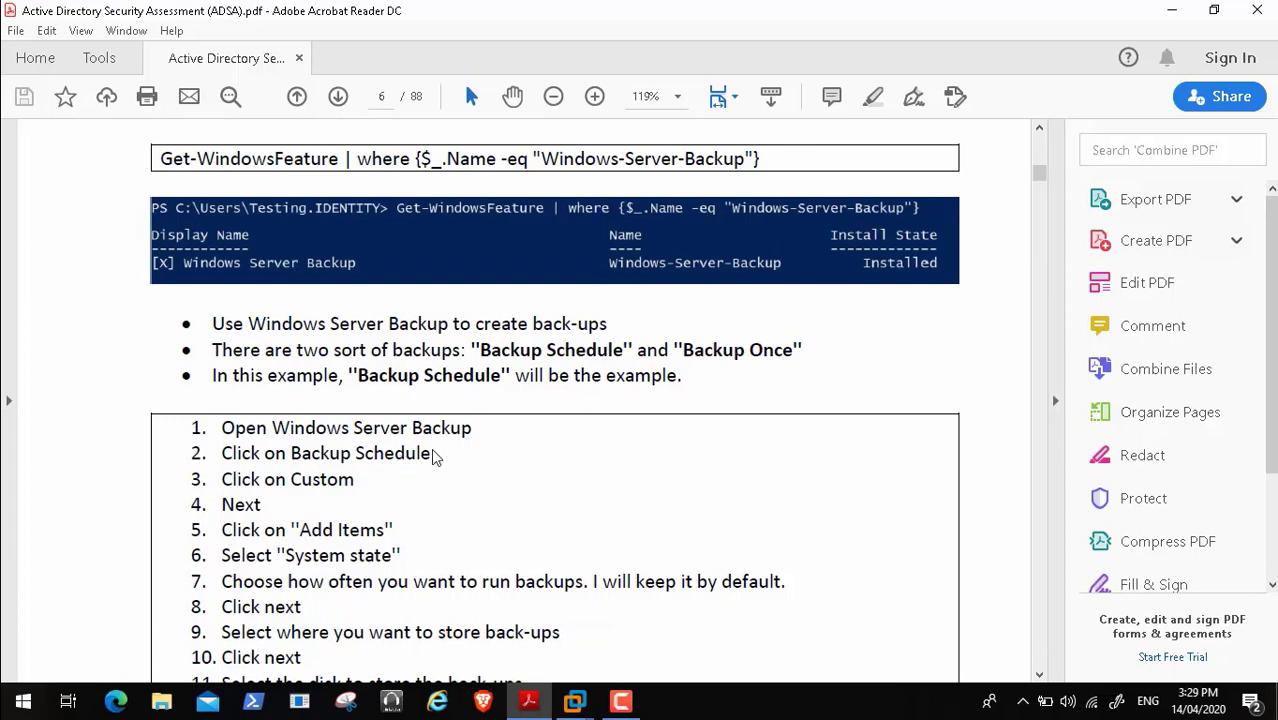
mouse_move(8, 706)
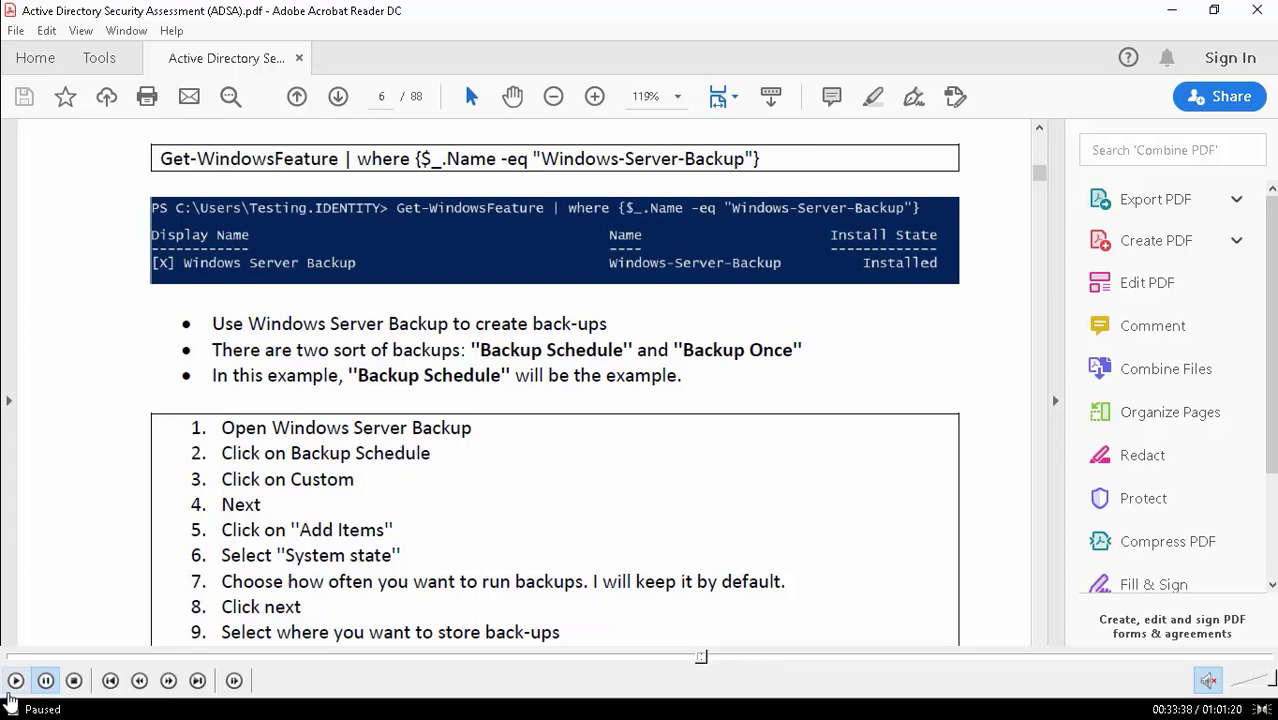
left_click(15, 680)
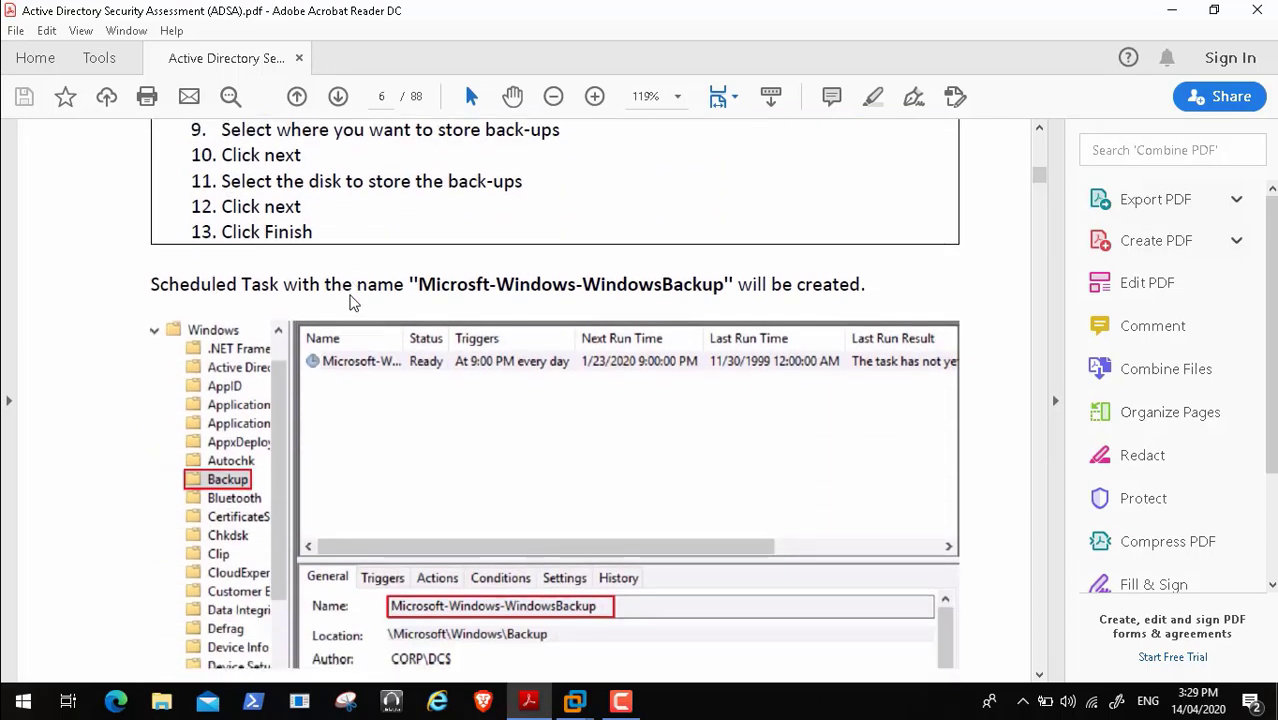
scroll(352, 303, "down", 5)
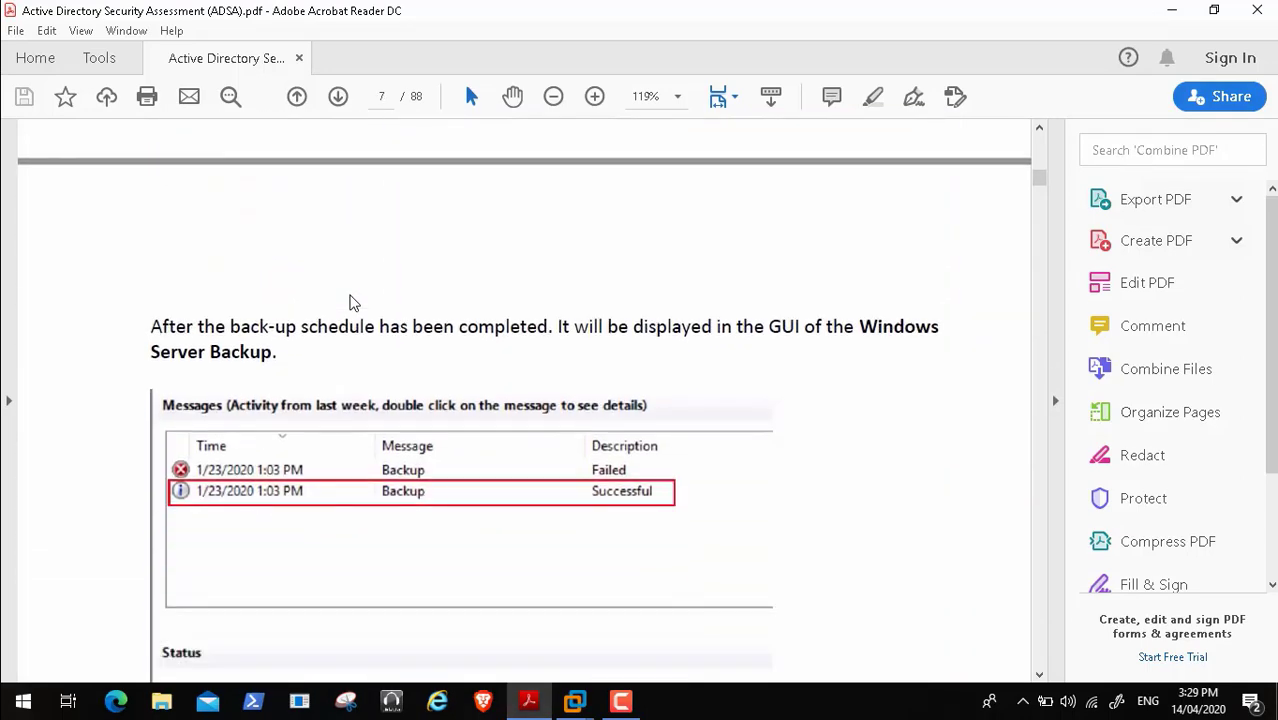
- Return the video to a window, pause it, then restart playback in full screen
key("Escape")
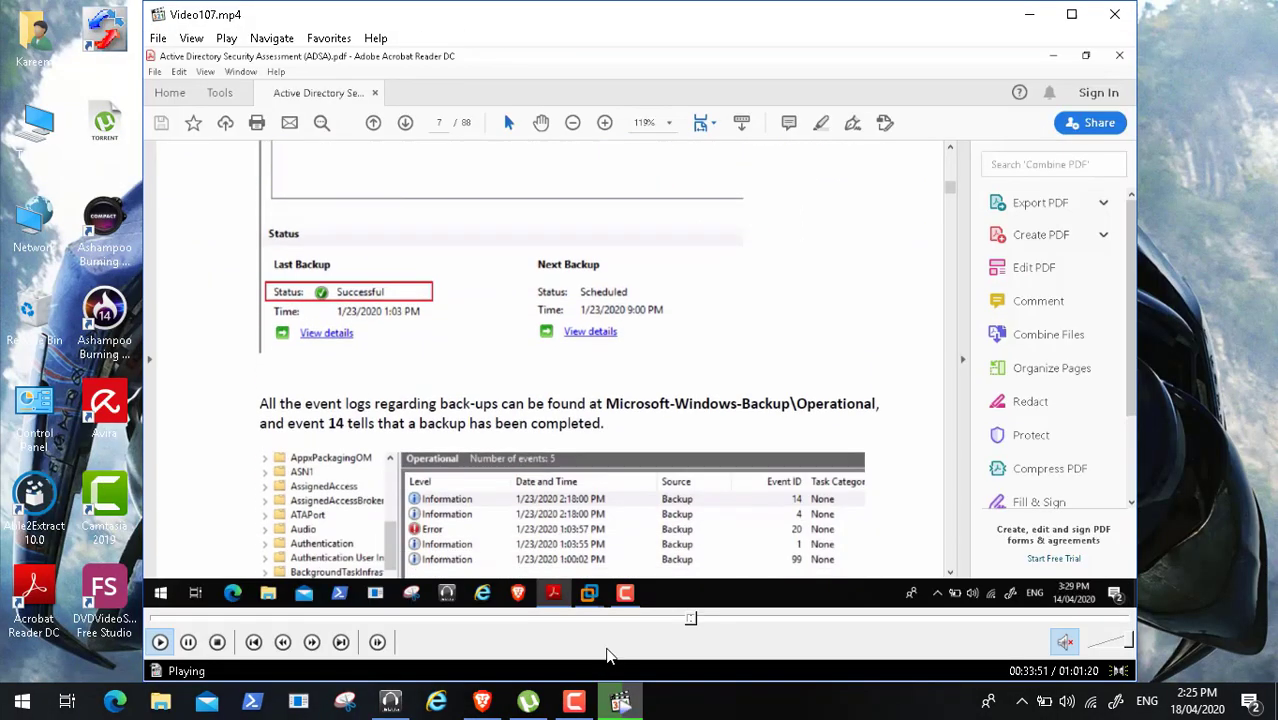
left_click(188, 642)
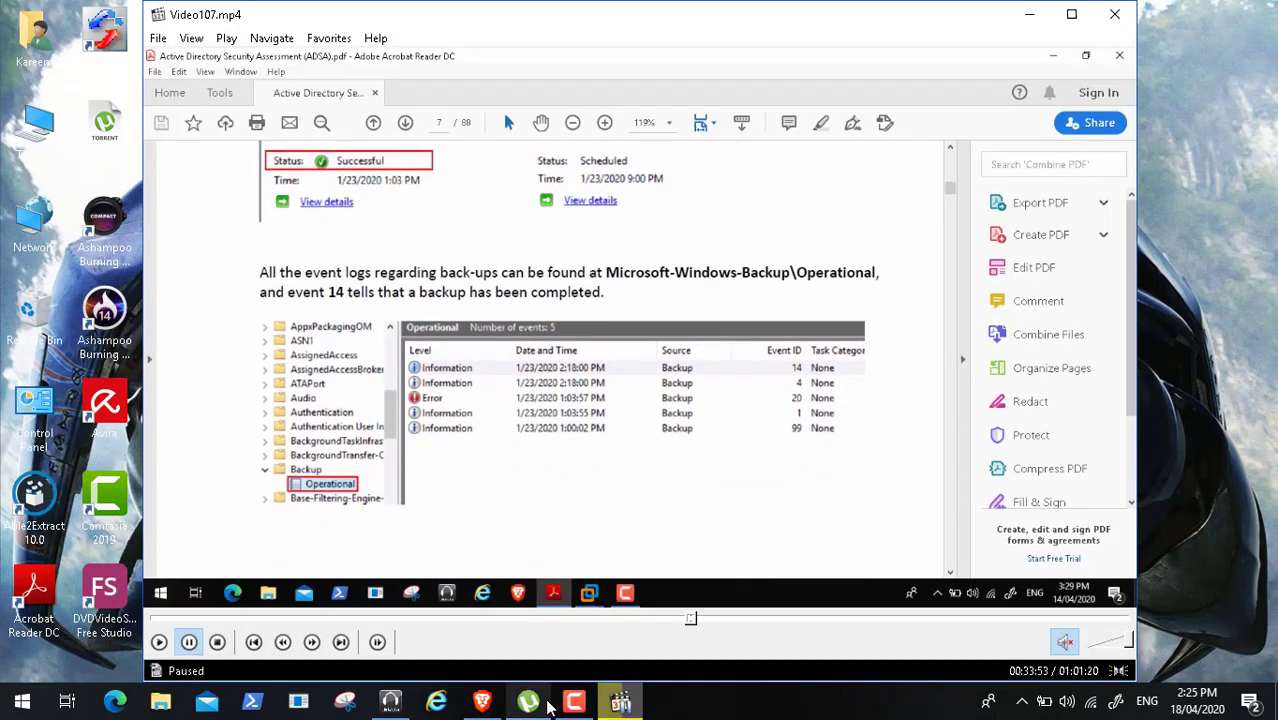
left_click(575, 705)
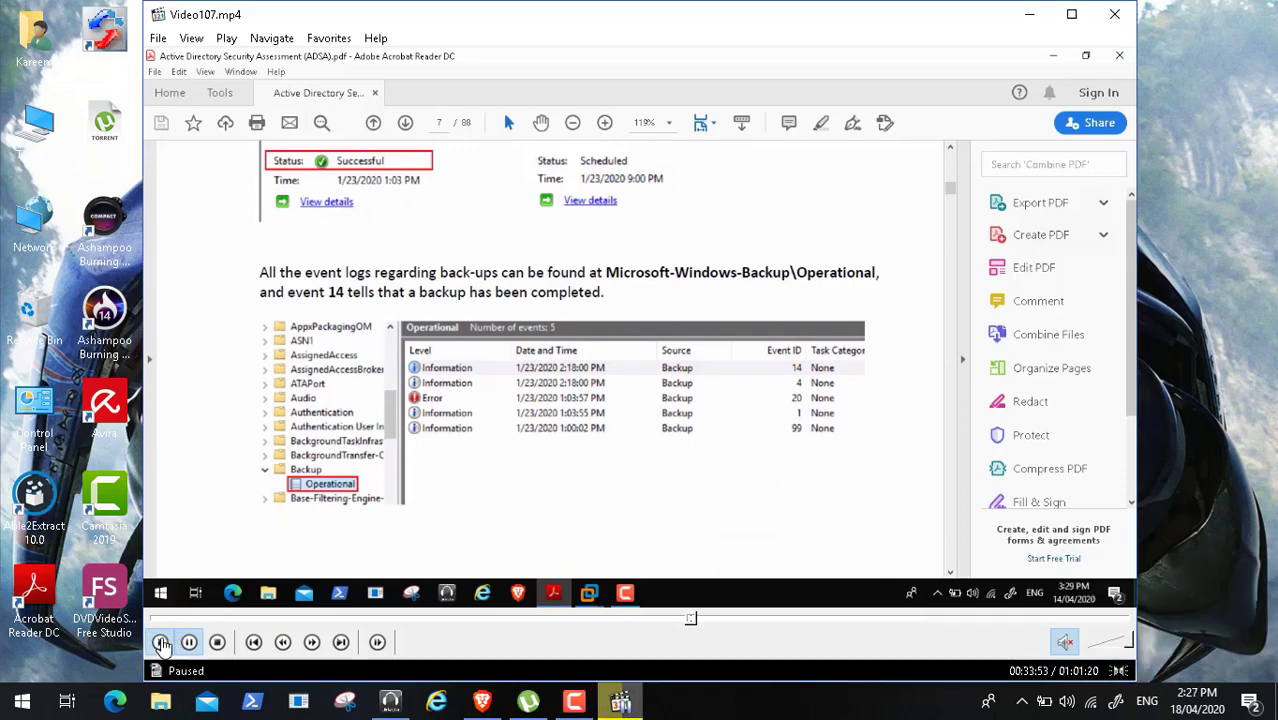
left_click(159, 642)
double_click(395, 325)
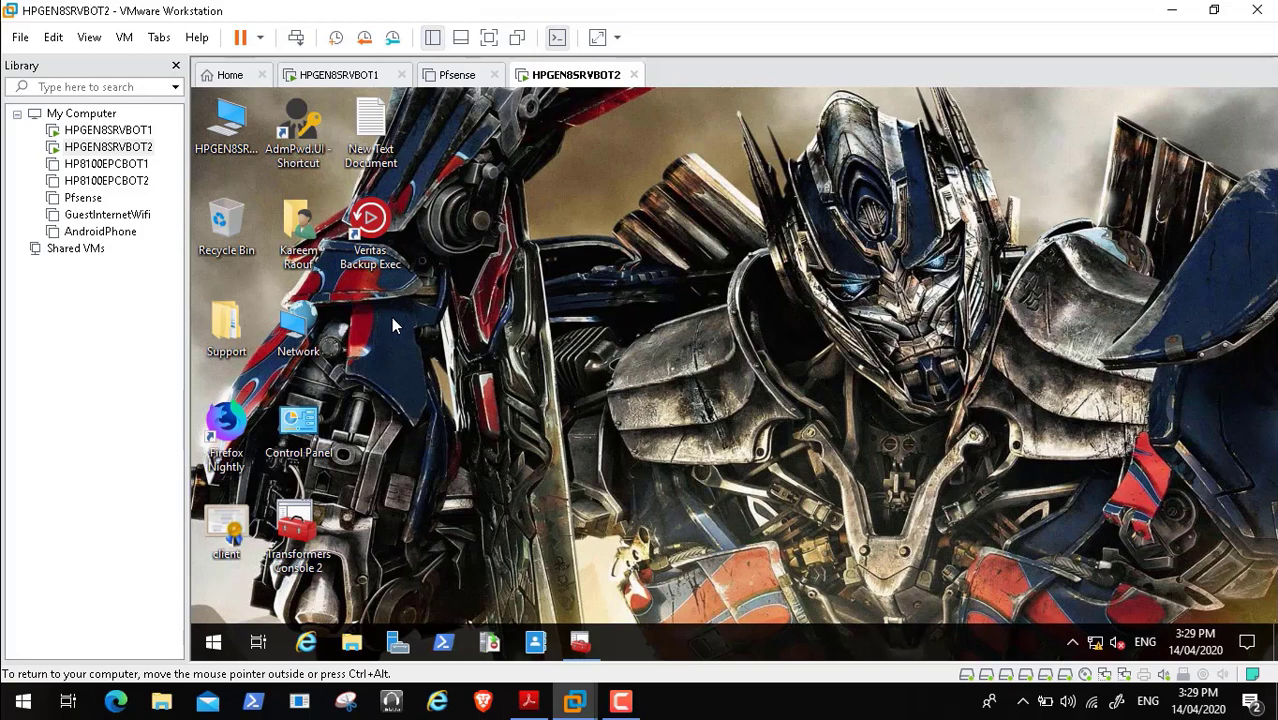
- Switch from the virtual machine to the ADSA PDF guide in Acrobat Reader
key("ctrl+alt")
key("ctrl+alt")
key("alt+Tab")
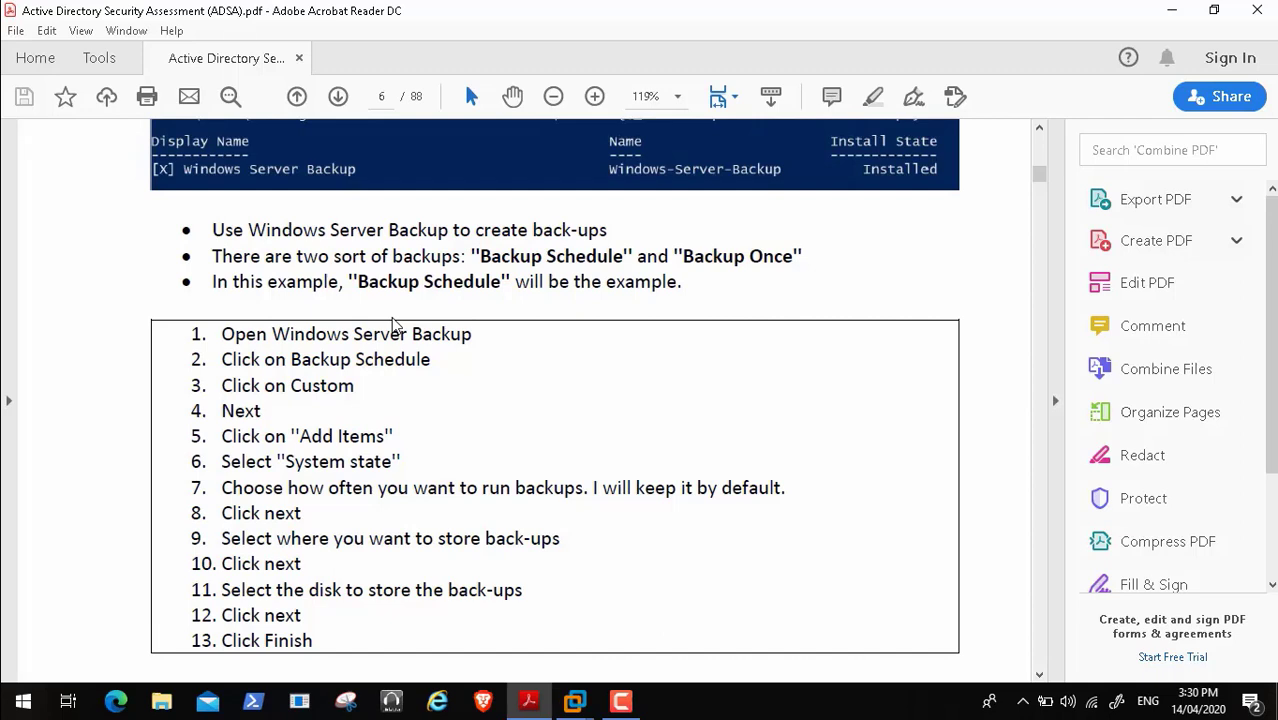
key("alt+Tab")
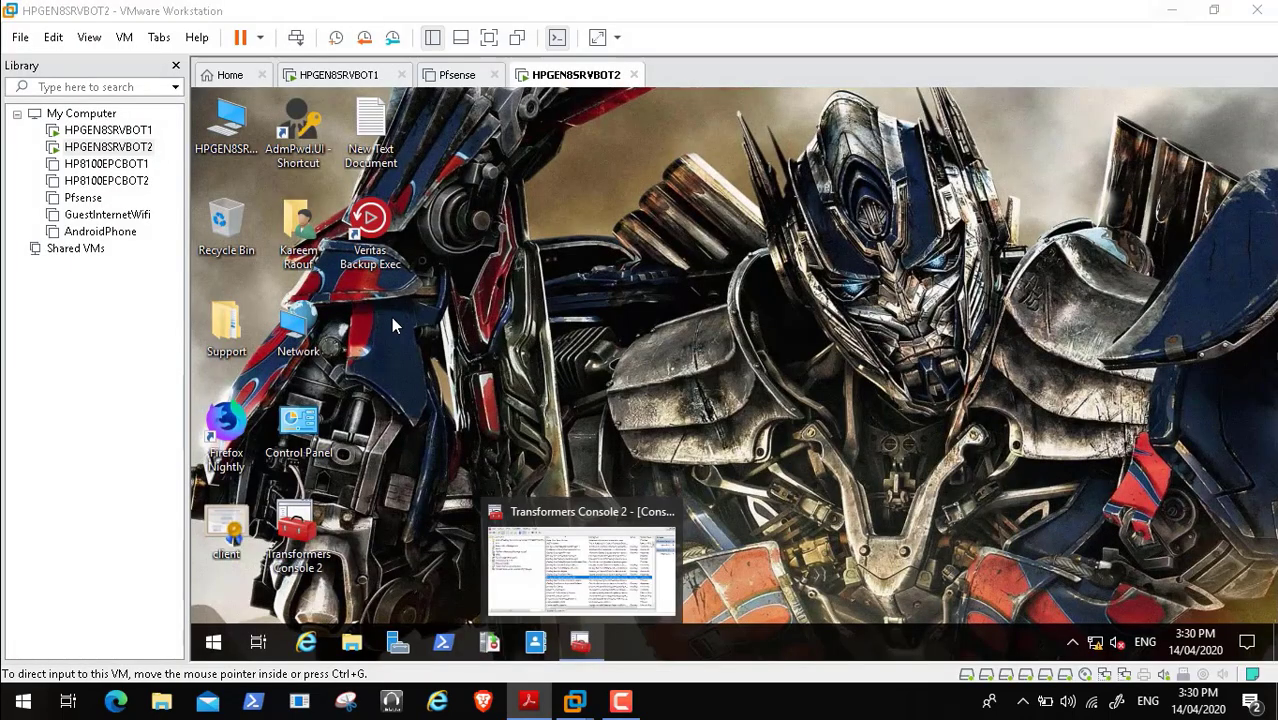
left_click(620, 701)
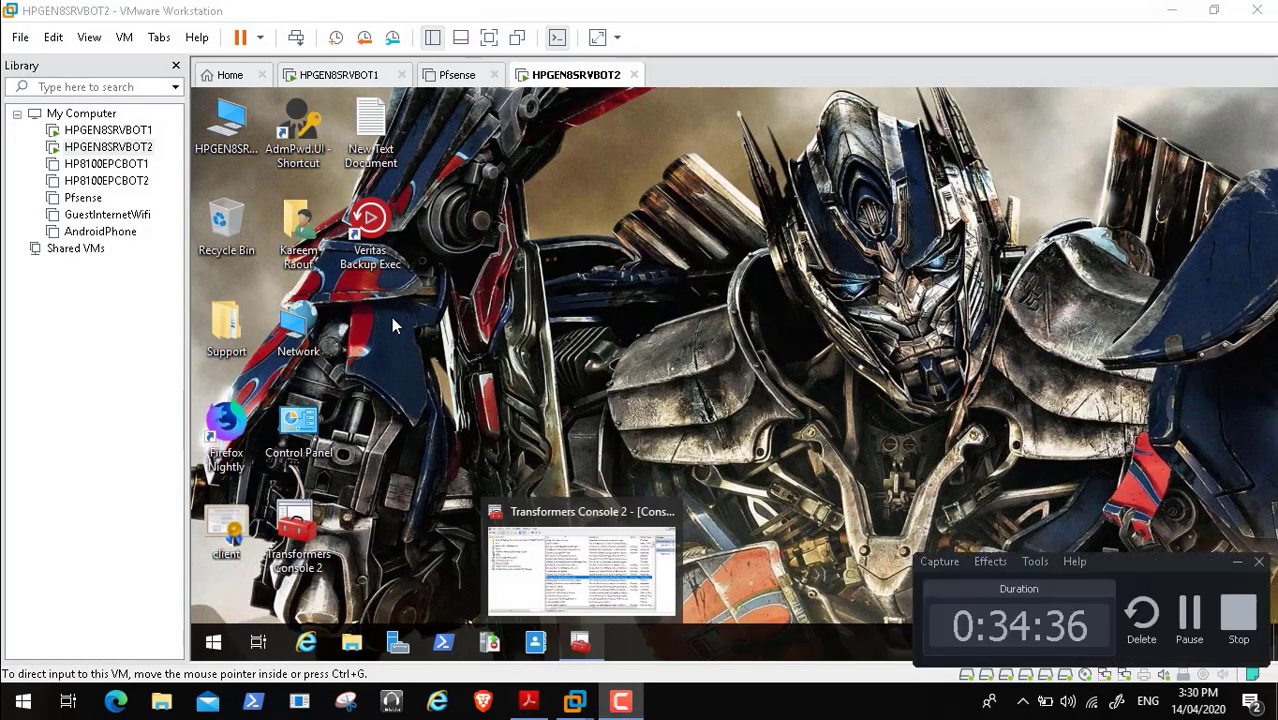
key("alt+Tab")
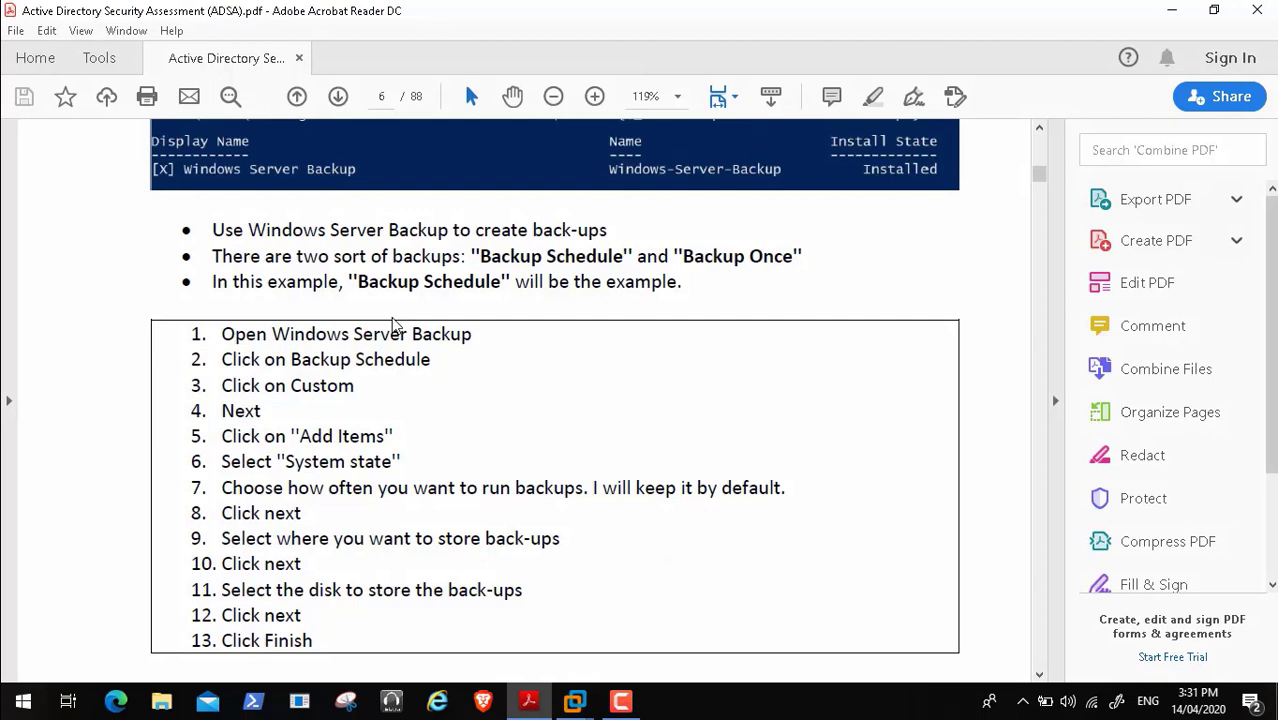
scroll(393, 325, "down", 1)
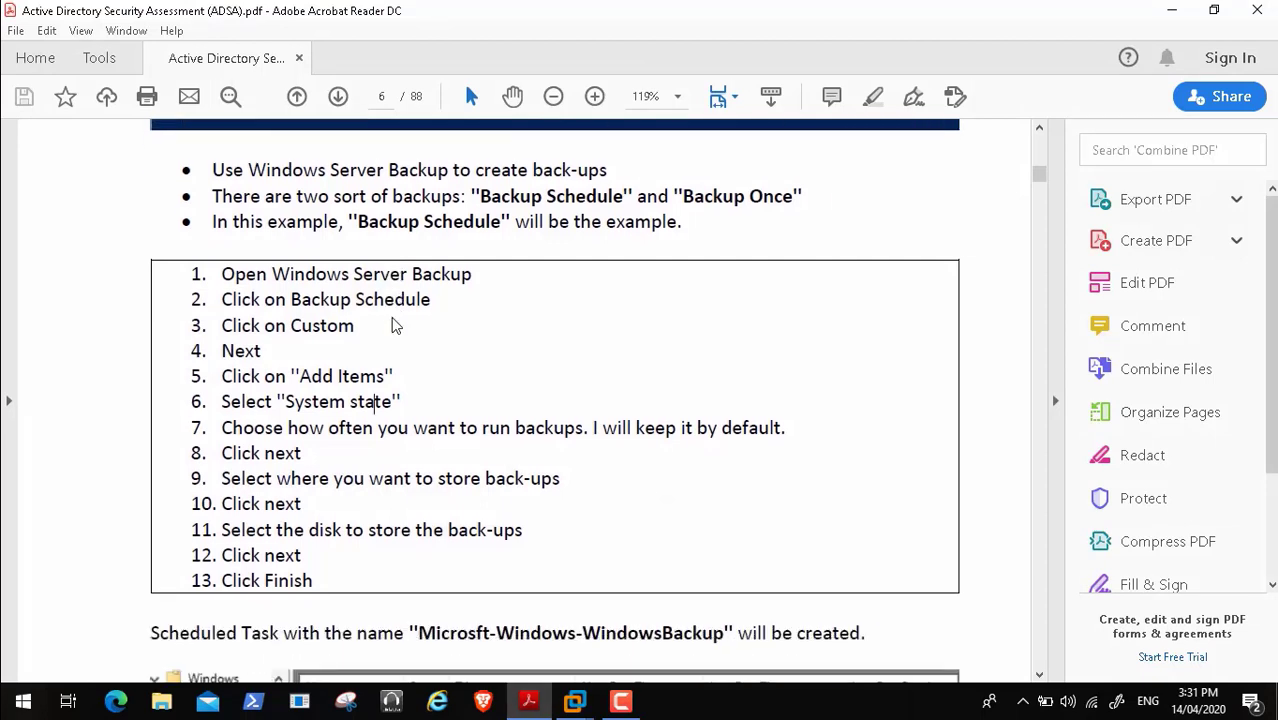
- Move through pages 5–7 of the guide to page 8's 1.2 Backups of DHCP section
triple_click(376, 401)
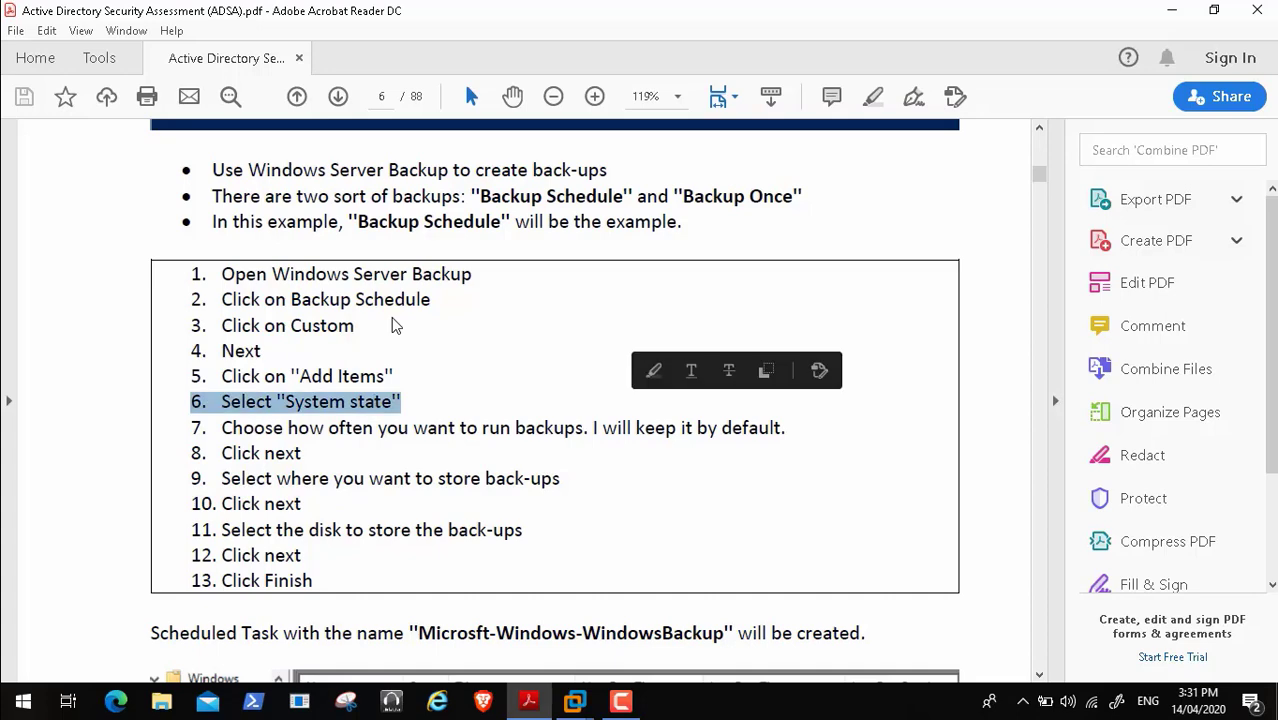
key("Down")
key("Down")
key("Down")
key("Down")
key("Down")
key("Down")
key("Down")
key("Down")
key("Down")
key("Down")
key("Down")
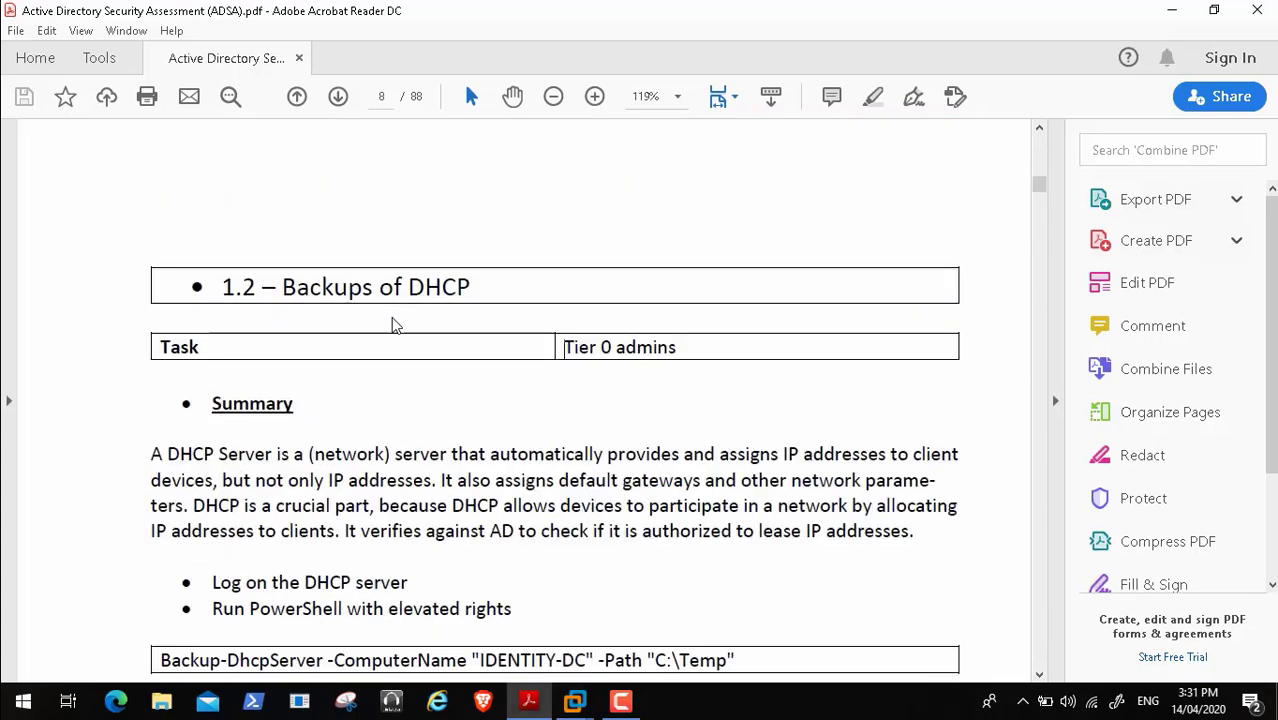
key("Up")
key("Up")
key("Up")
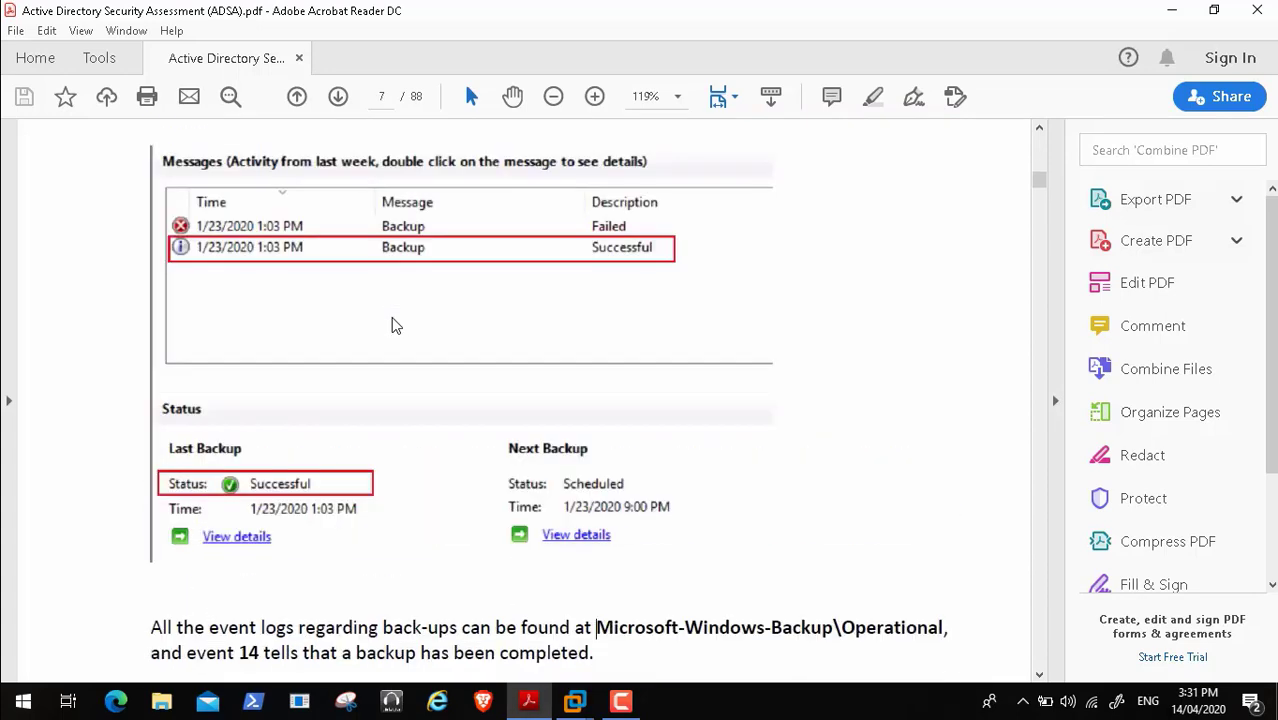
key("Up")
key("Up")
key("Up")
key("Up")
key("Up")
key("Up")
key("Up")
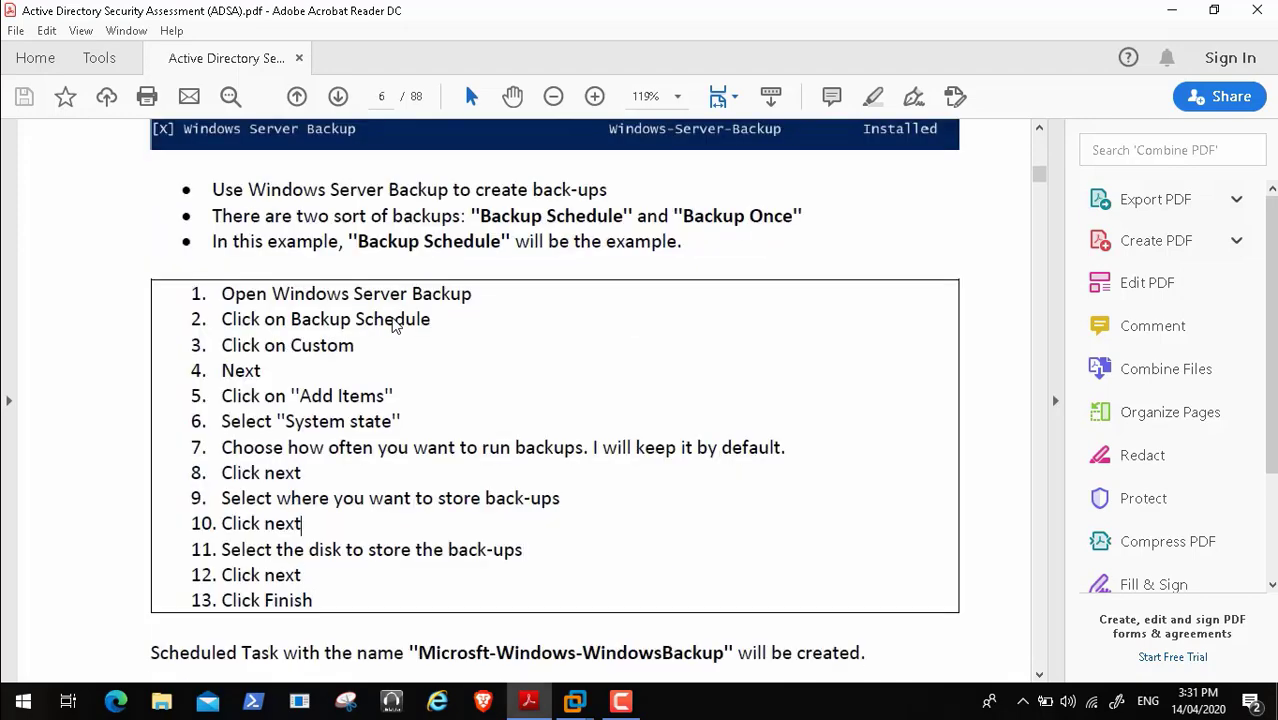
key("Up")
key("Up")
key("Up")
key("Up")
key("Up")
key("Up")
key("Up")
key("Up")
key("Up")
key("Up")
key("Up")
key("Up")
key("Up")
key("Up")
key("Up")
key("Up")
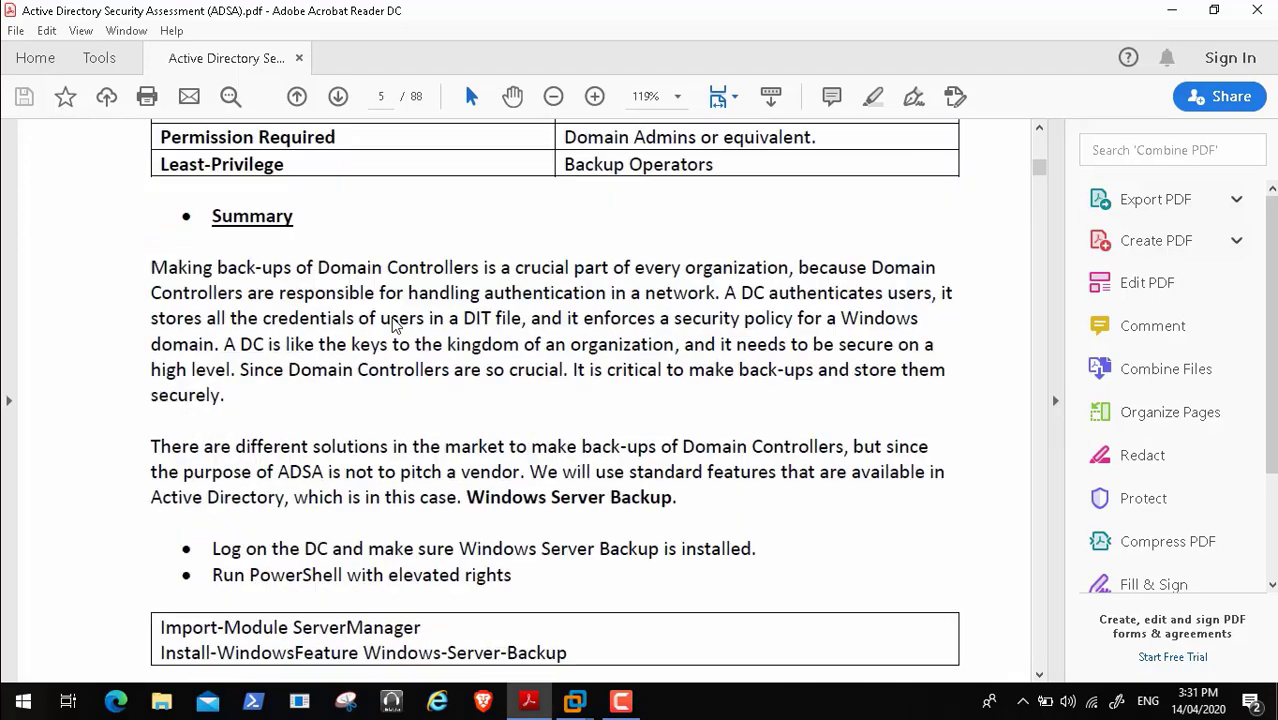
key("Up")
key("Up")
key("Up")
key("Up")
key("Up")
key("Up")
key("Up")
key("Up")
key("Up")
key("Up")
key("Up")
key("Up")
key("Up")
key("Up")
key("Up")
key("Up")
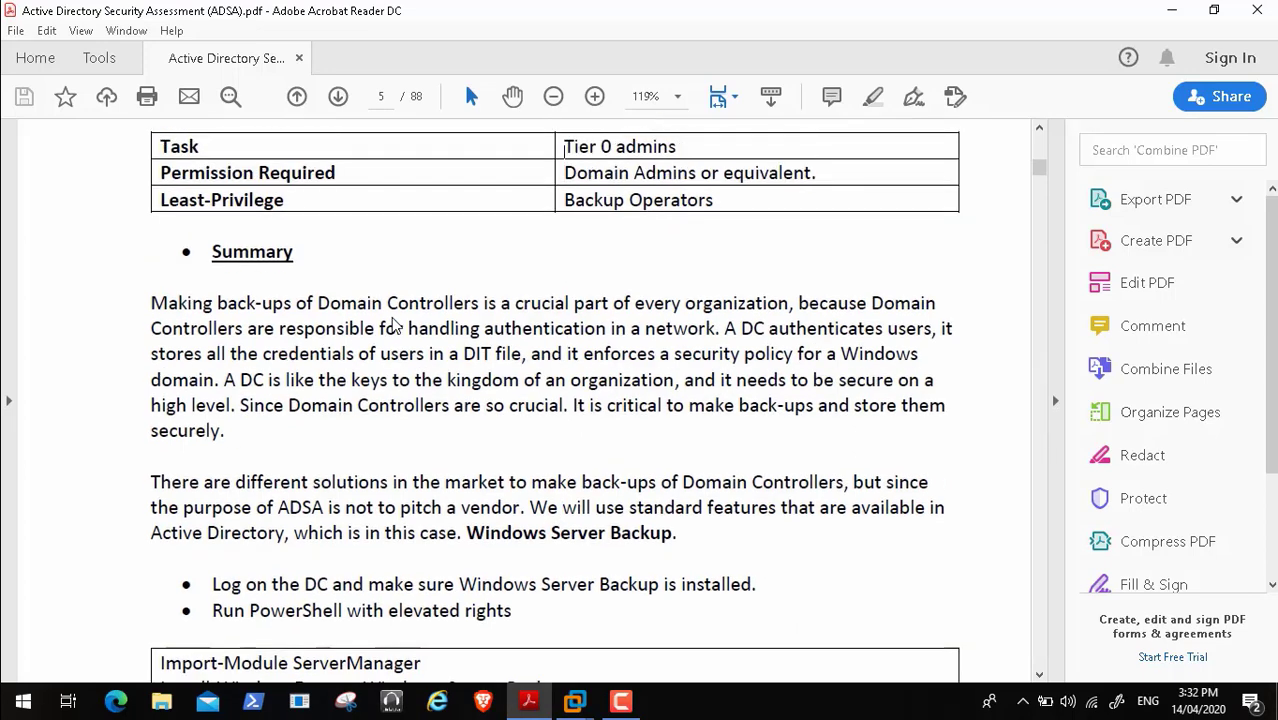
key("Up")
key("Up")
key("Up")
key("Down")
key("Down")
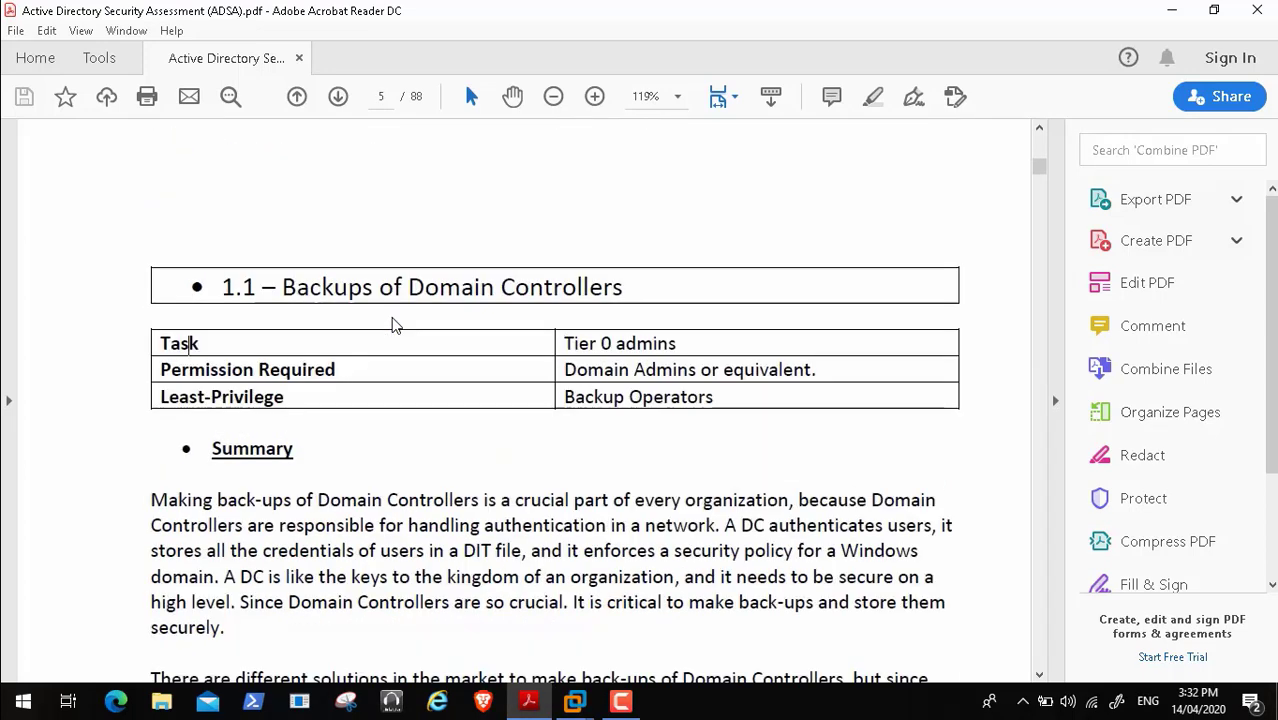
key("Down")
key("Down")
key("Down")
key("Down")
key("Down")
key("Down")
key("Down")
key("Down")
key("Down")
key("Down")
key("Down")
key("Down")
key("Down")
key("Down")
key("Down")
key("Down")
key("Down")
key("Down")
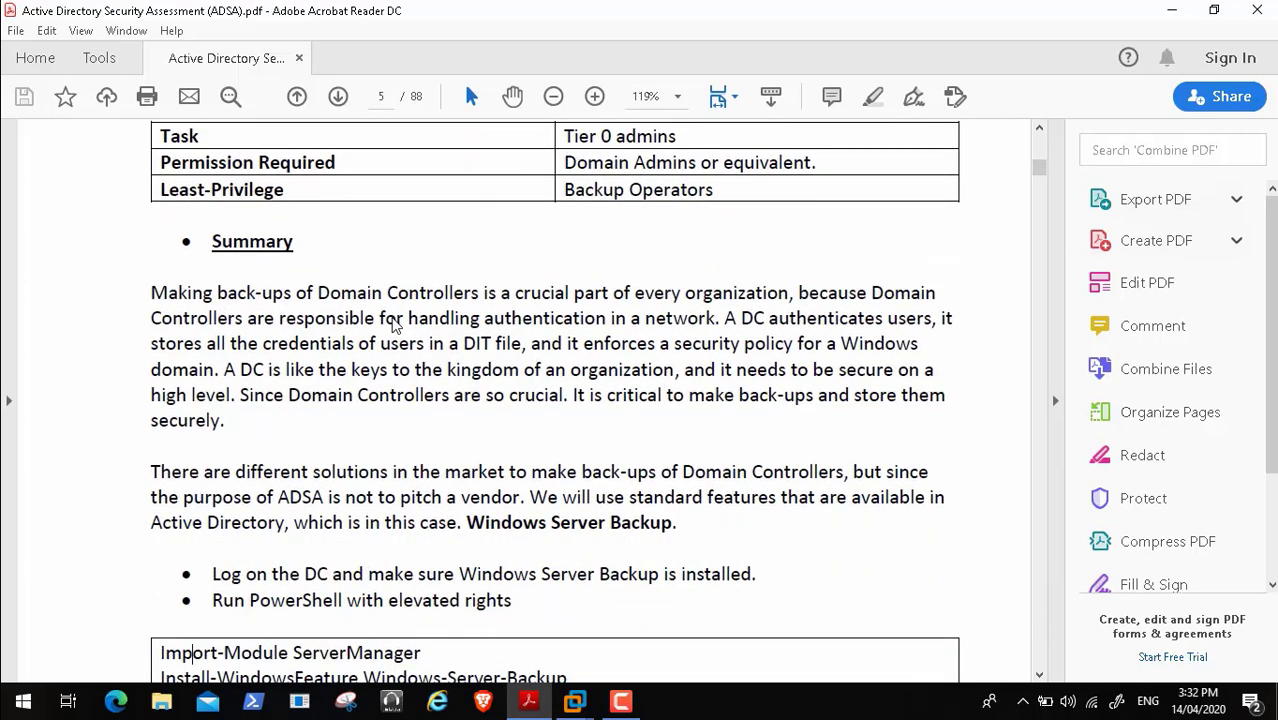
key("Down")
key("Down")
key("Down")
key("Down")
key("Down")
key("Down")
key("Down")
key("Down")
key("Down")
key("Down")
key("Down")
key("Down")
key("Down")
key("Down")
key("Down")
key("Down")
key("Down")
key("Down")
key("Down")
key("Down")
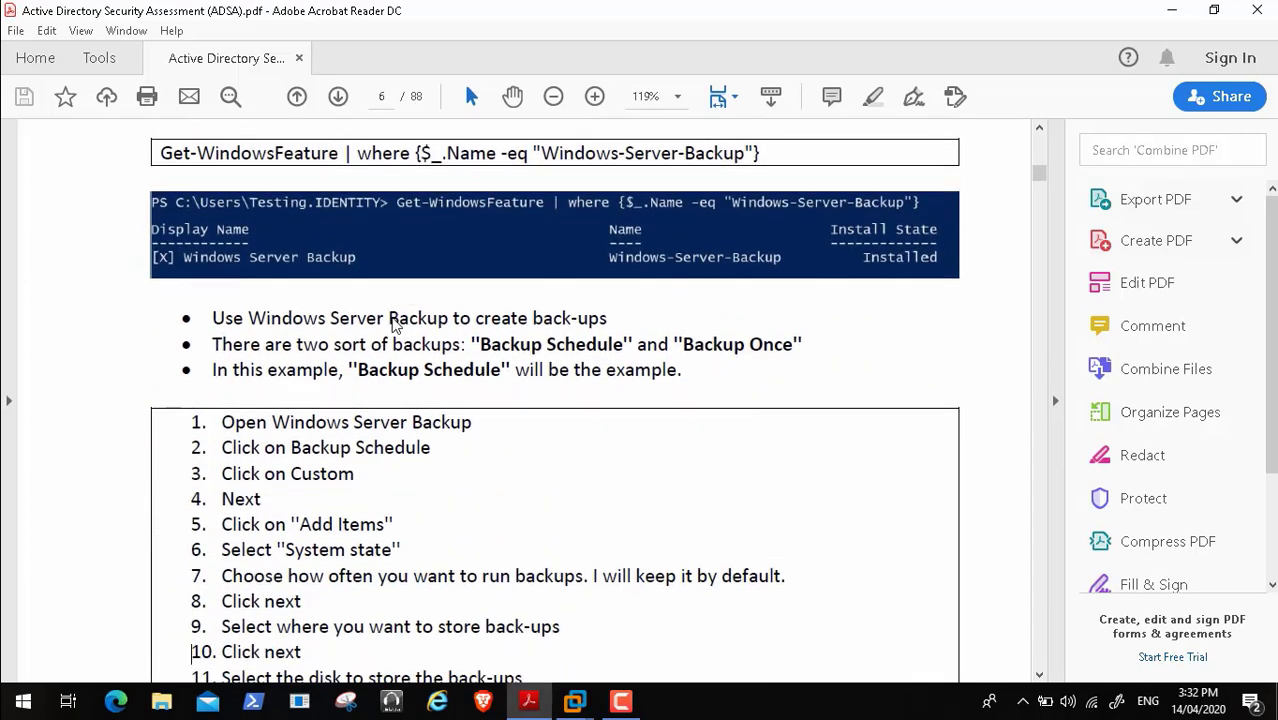
key("Down")
key("Down")
key("Down")
key("Down")
key("Down")
key("Down")
key("Down")
key("Down")
key("Down")
key("Down")
key("Down")
key("Down")
key("Down")
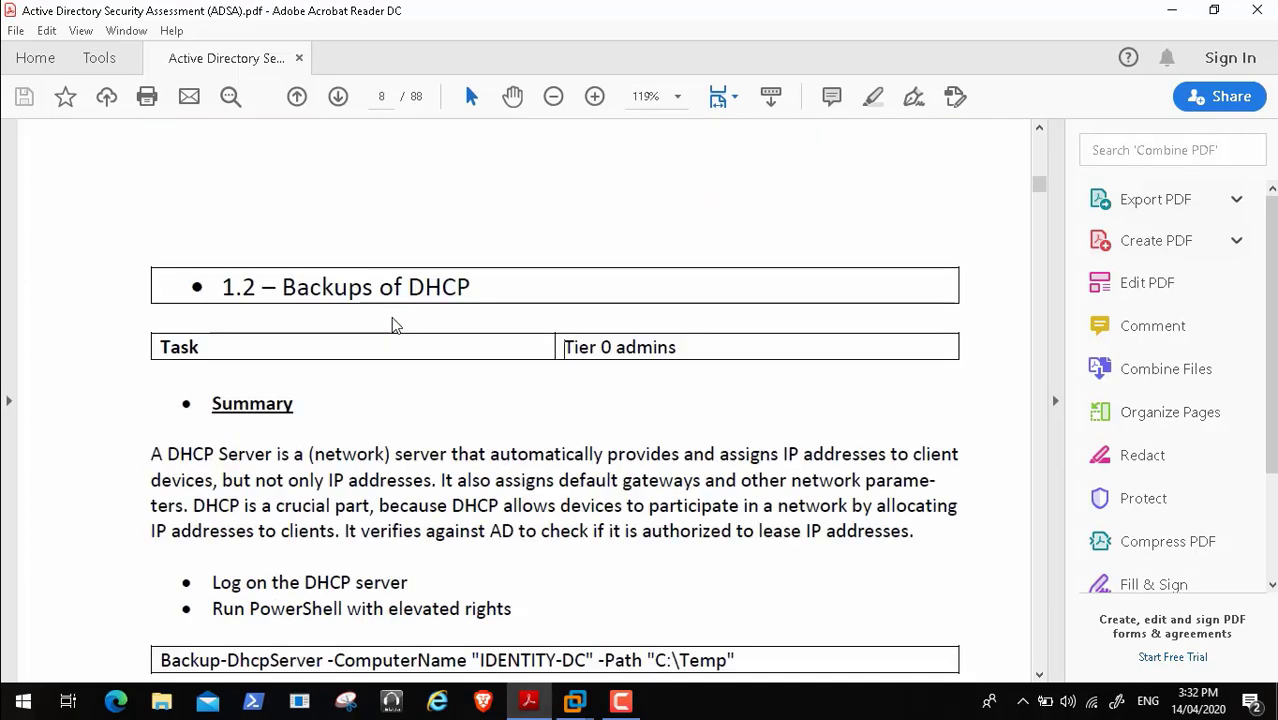
key("Down")
key("Down")
key("Down")
key("Down")
key("Down")
key("Down")
key("Down")
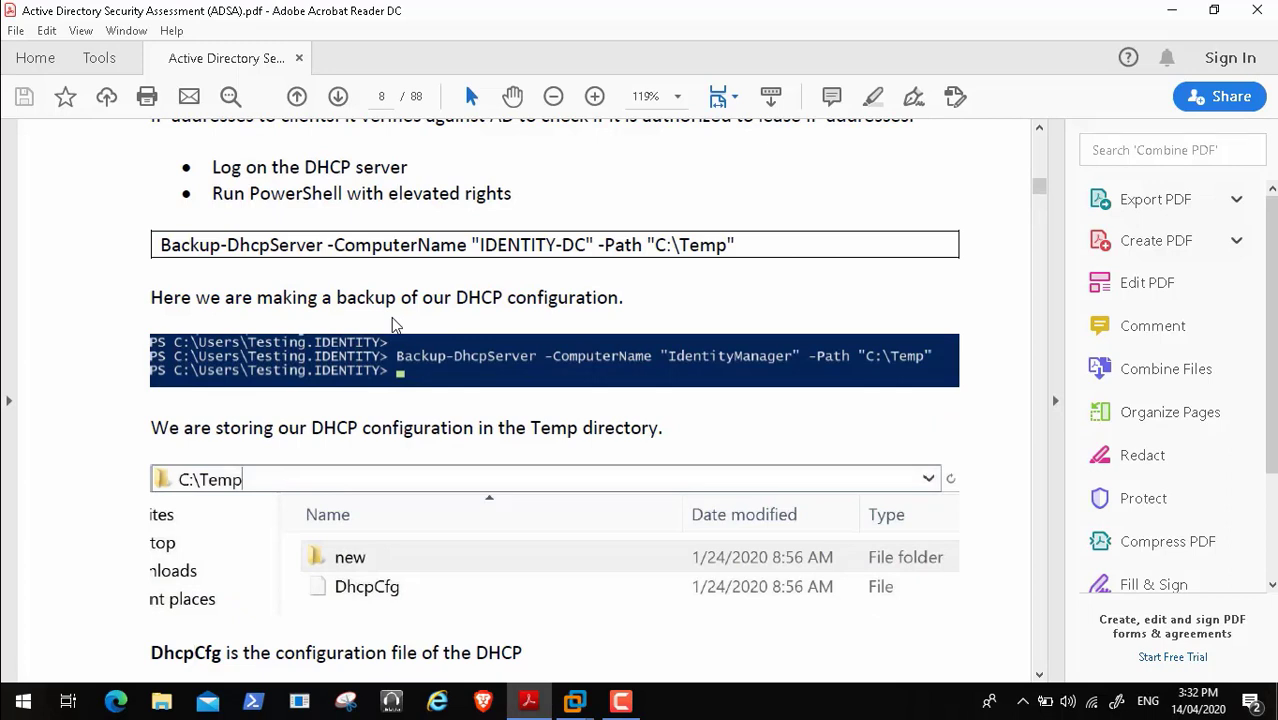
- Copy the Backup-DhcpServer -ComputerName "IDENTITY-DC" -Path "C:\Temp" command, then switch to VMware
key("Down")
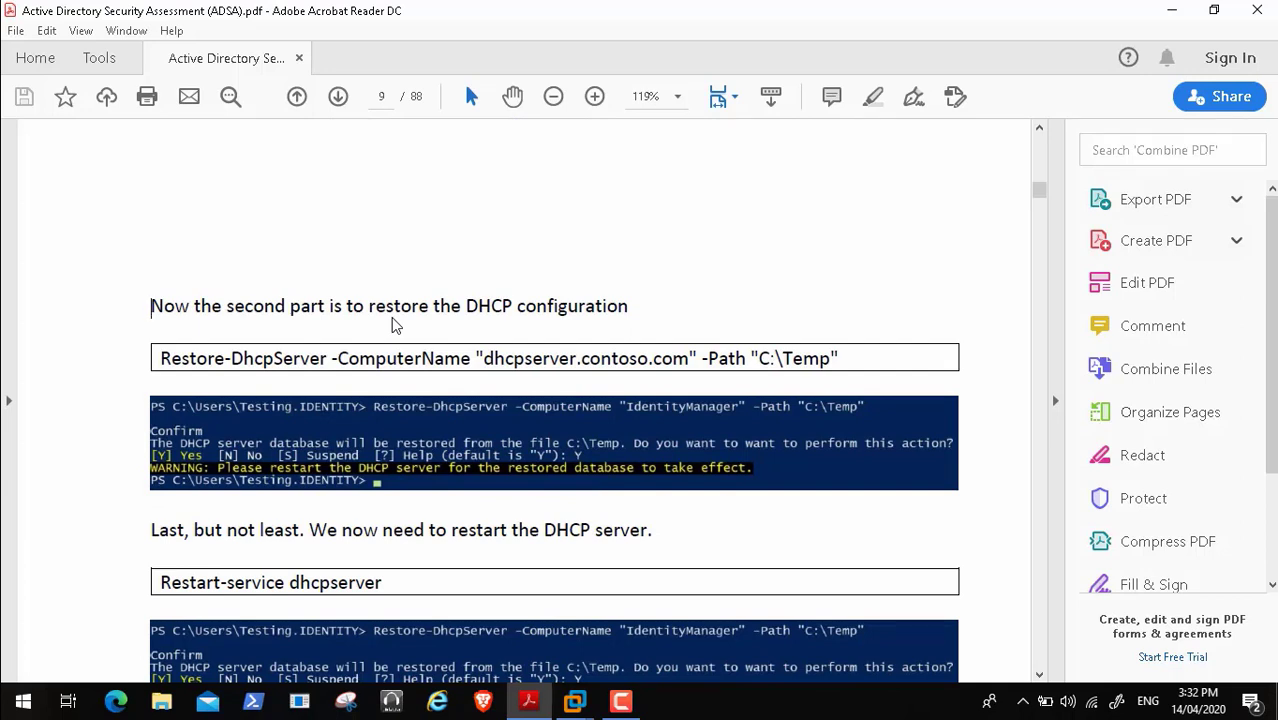
key("Up")
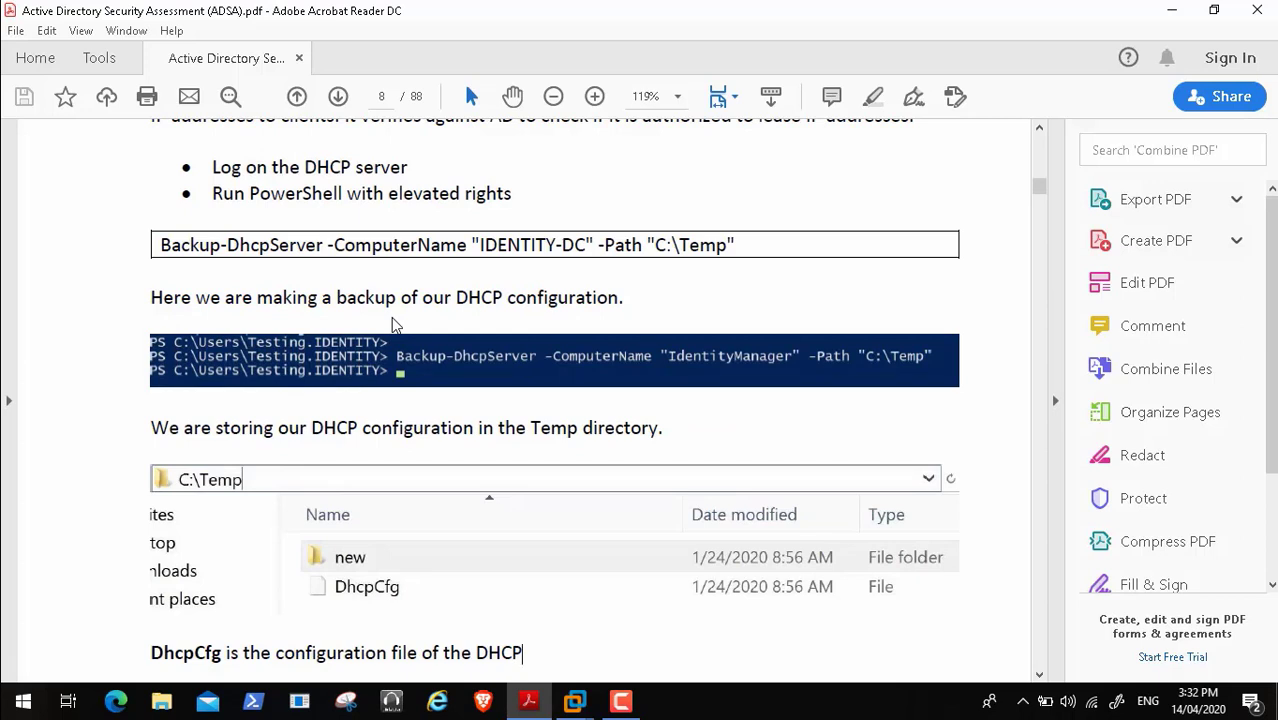
left_click_drag(161, 245, 736, 245)
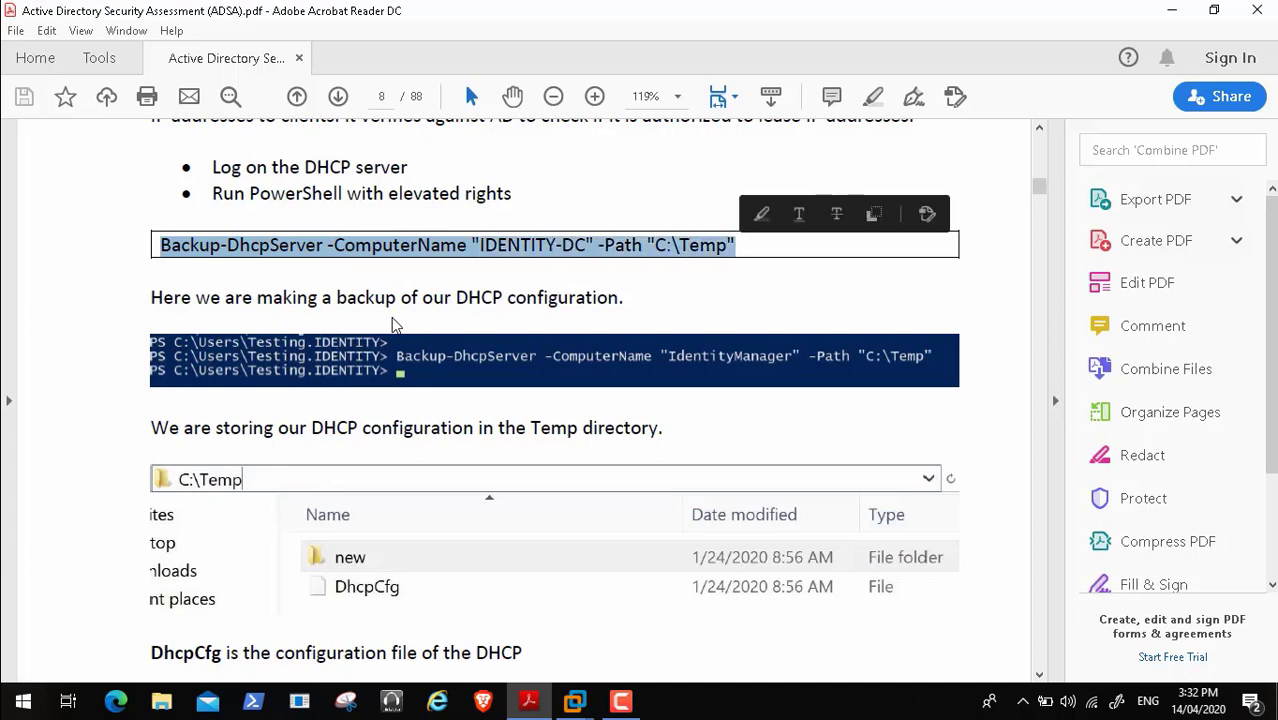
right_click(668, 246)
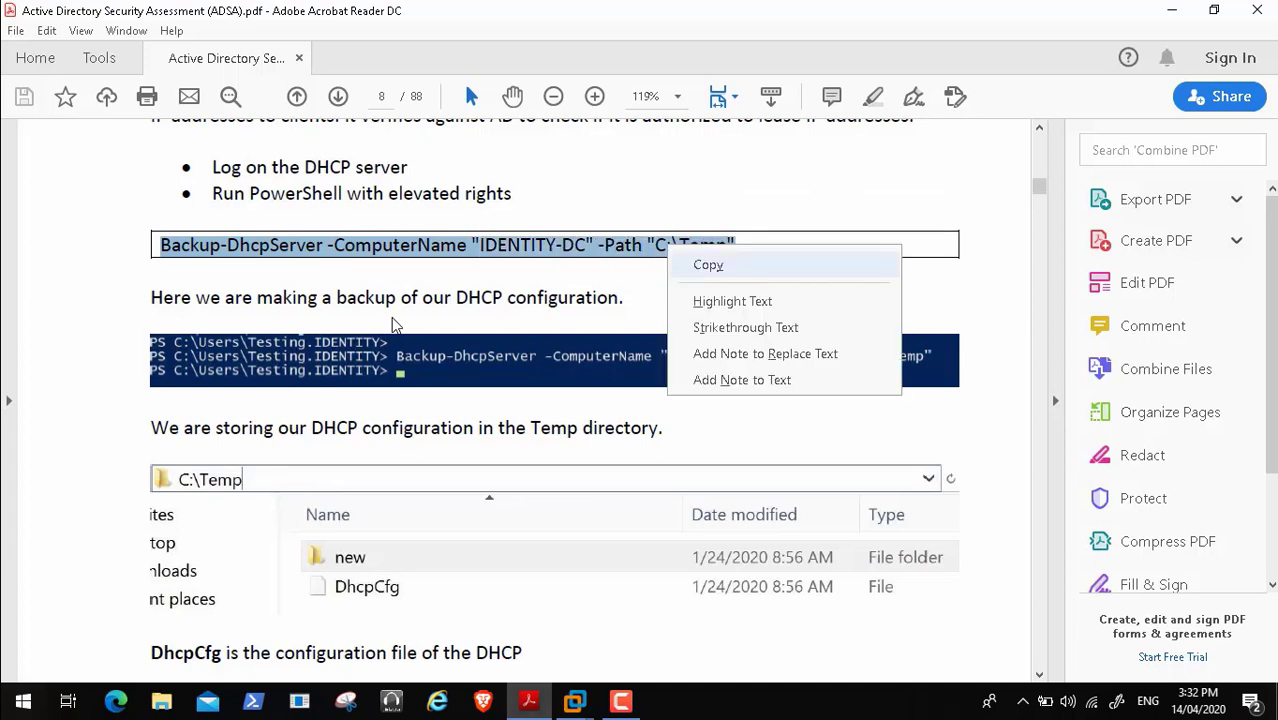
left_click(708, 264)
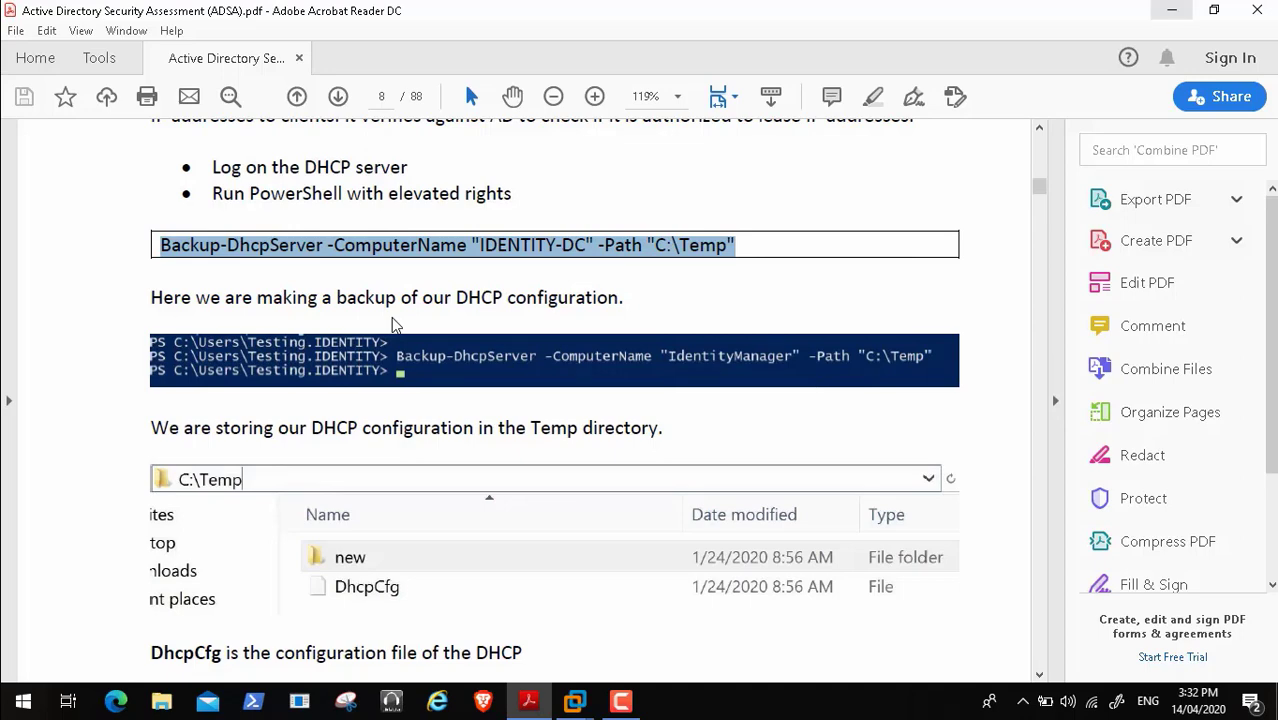
key("alt+Tab")
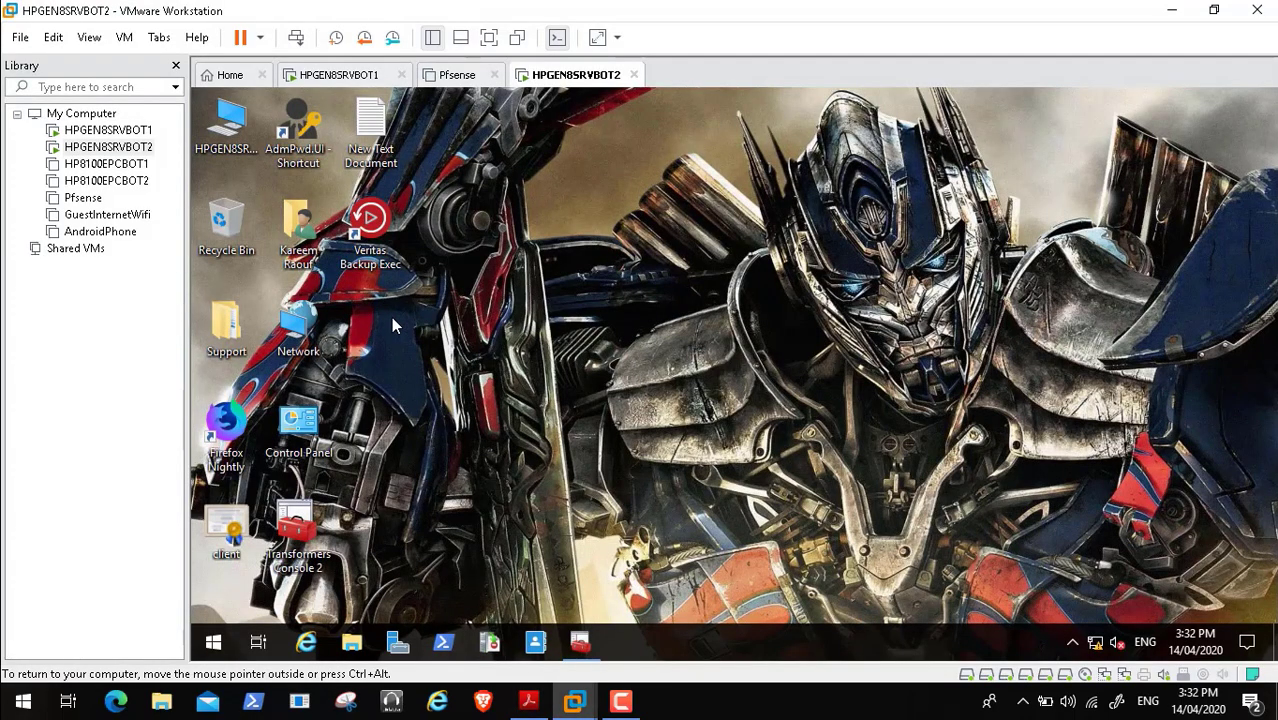
- Open New Volume (D:), add a new folder named 'DHCP Backup', and minimize Explorer
left_click(227, 125)
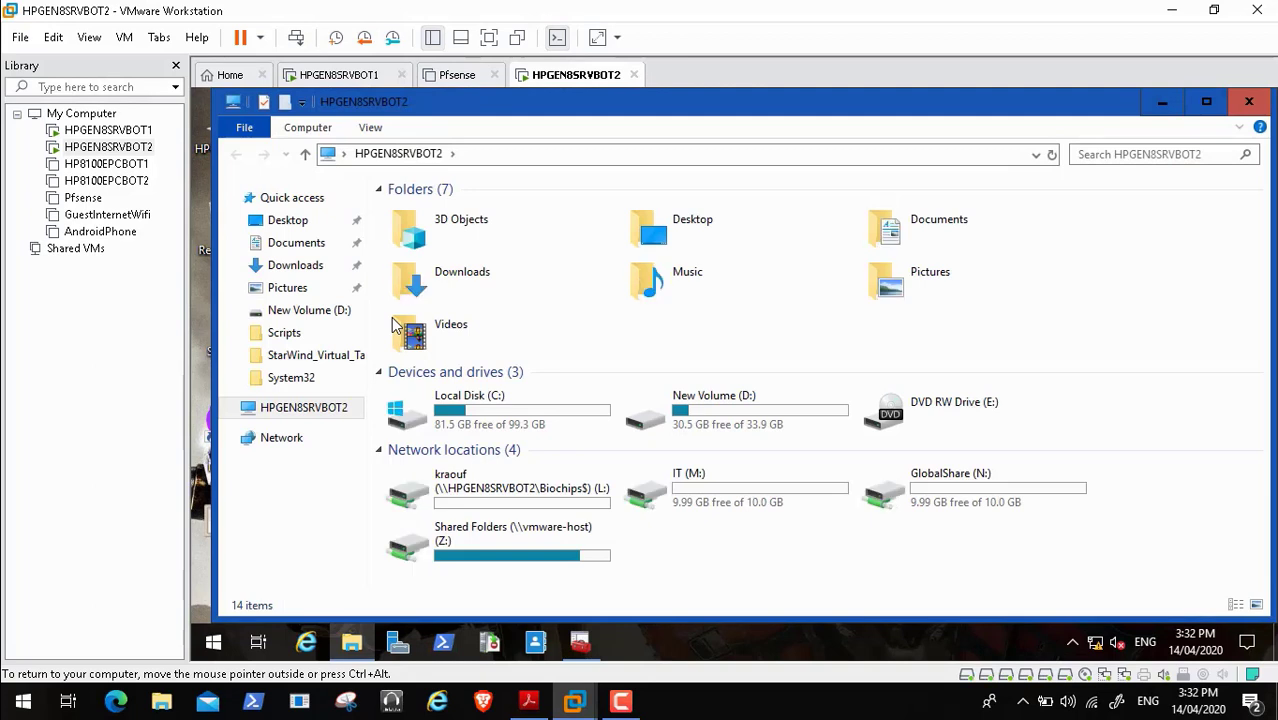
key("Return")
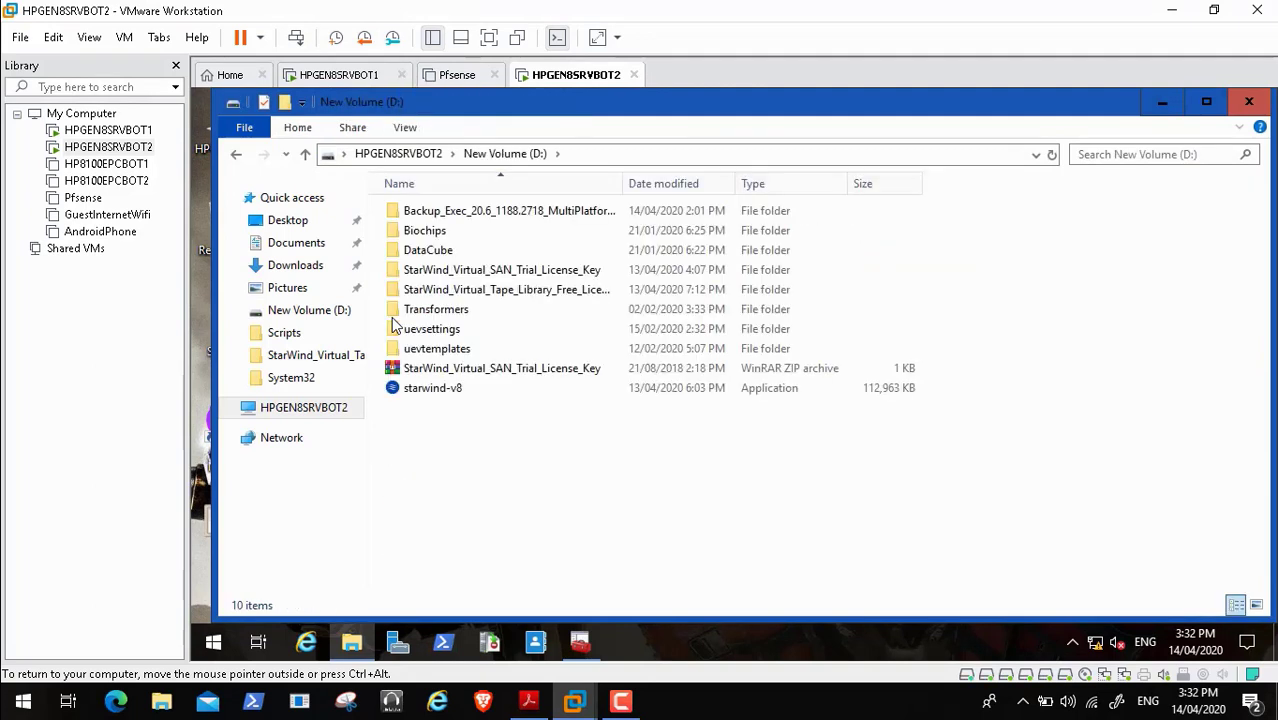
right_click(543, 478)
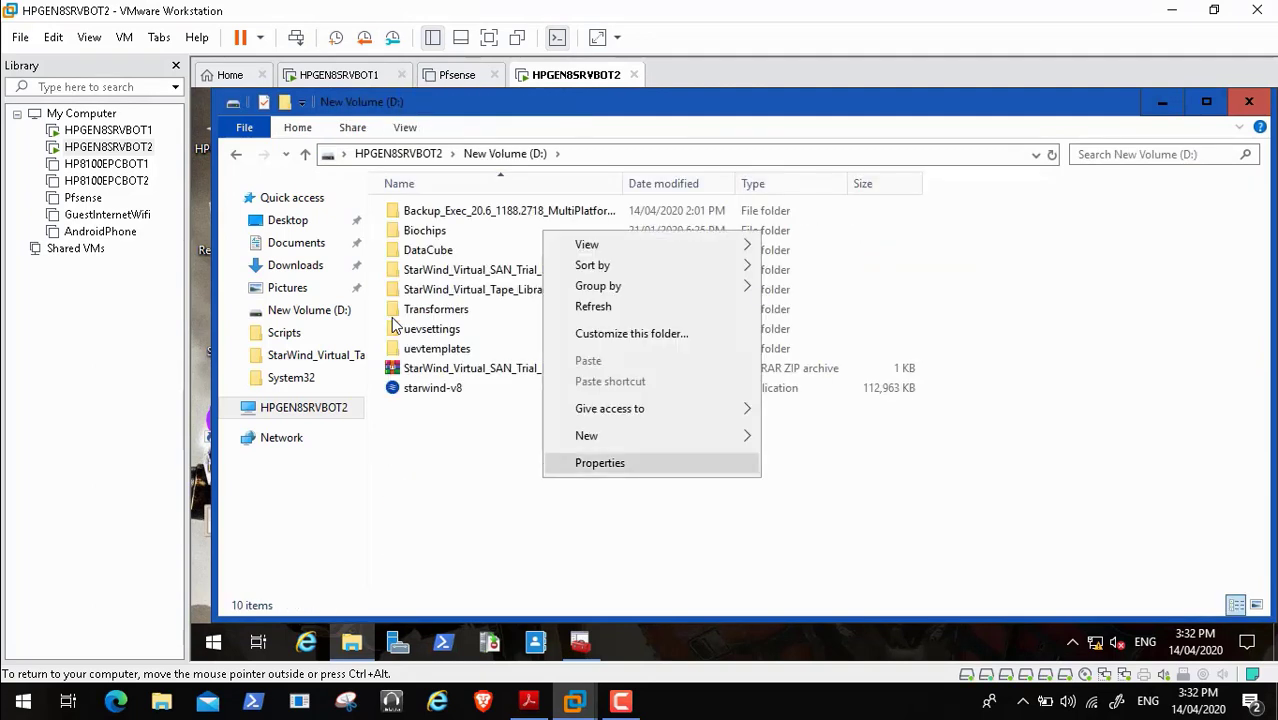
mouse_move(600, 436)
left_click(804, 437)
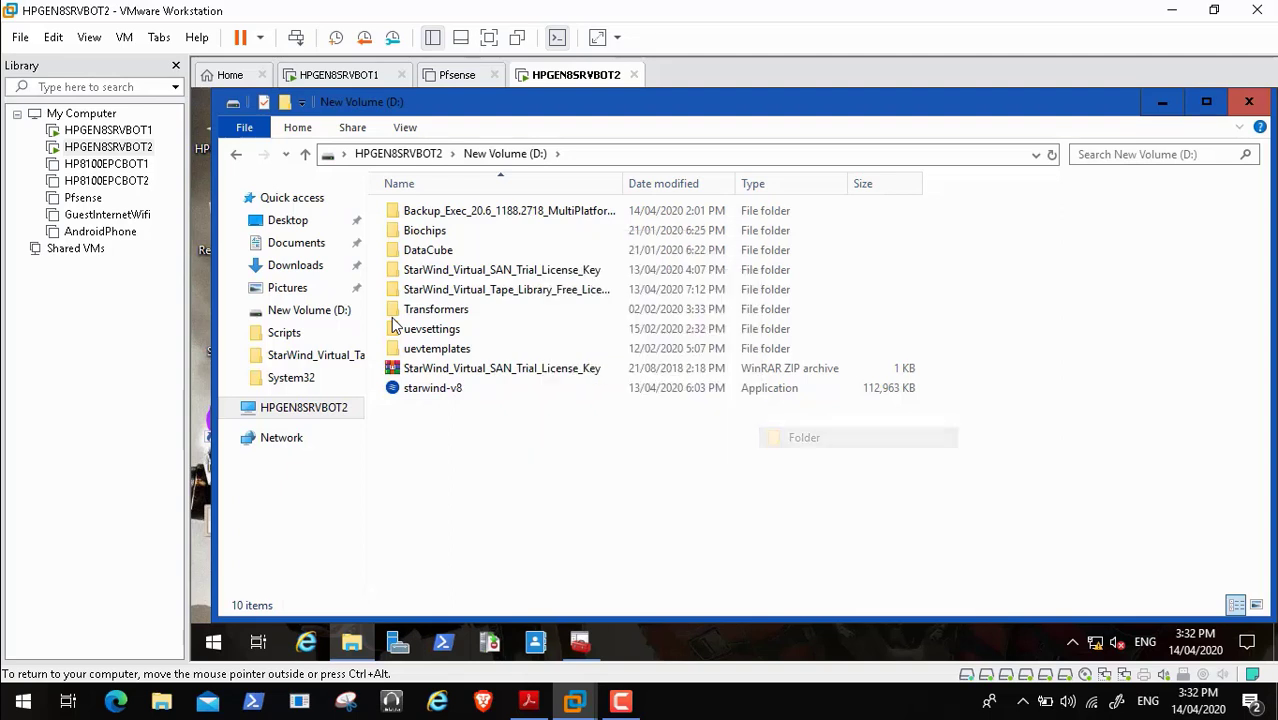
key("BackSpace")
type("DH")
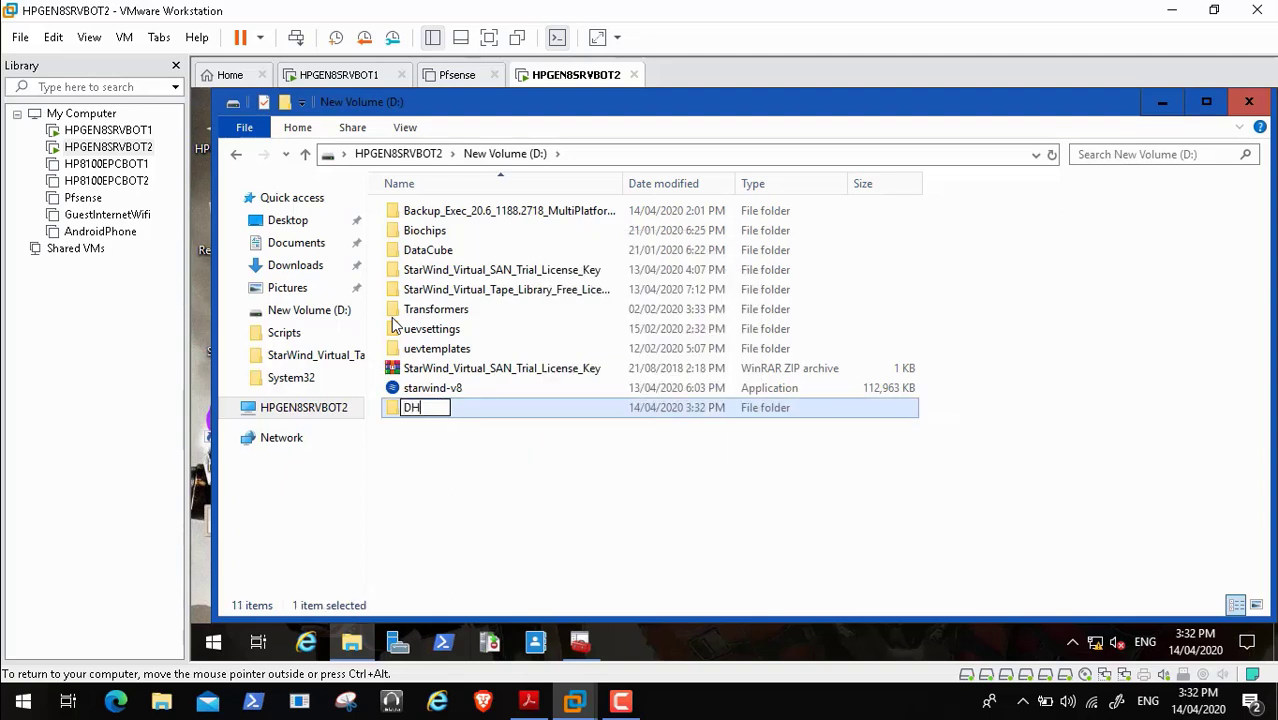
type("CP Backup")
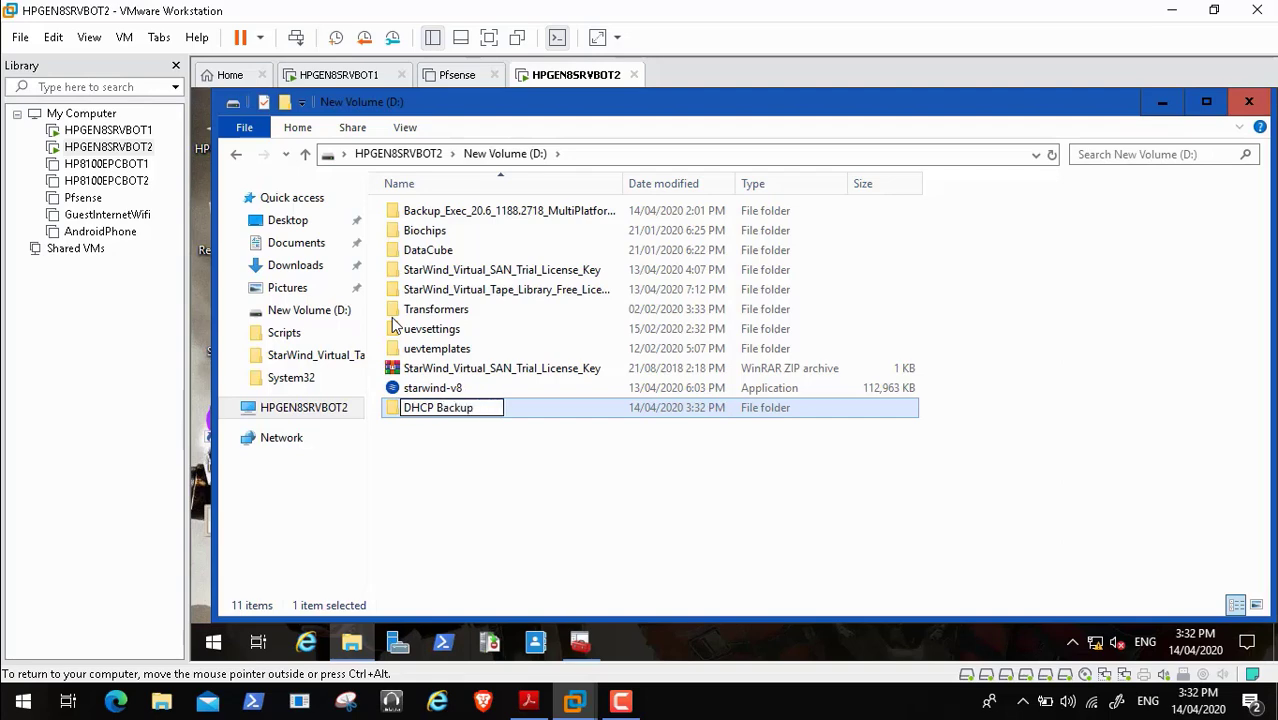
key("Return")
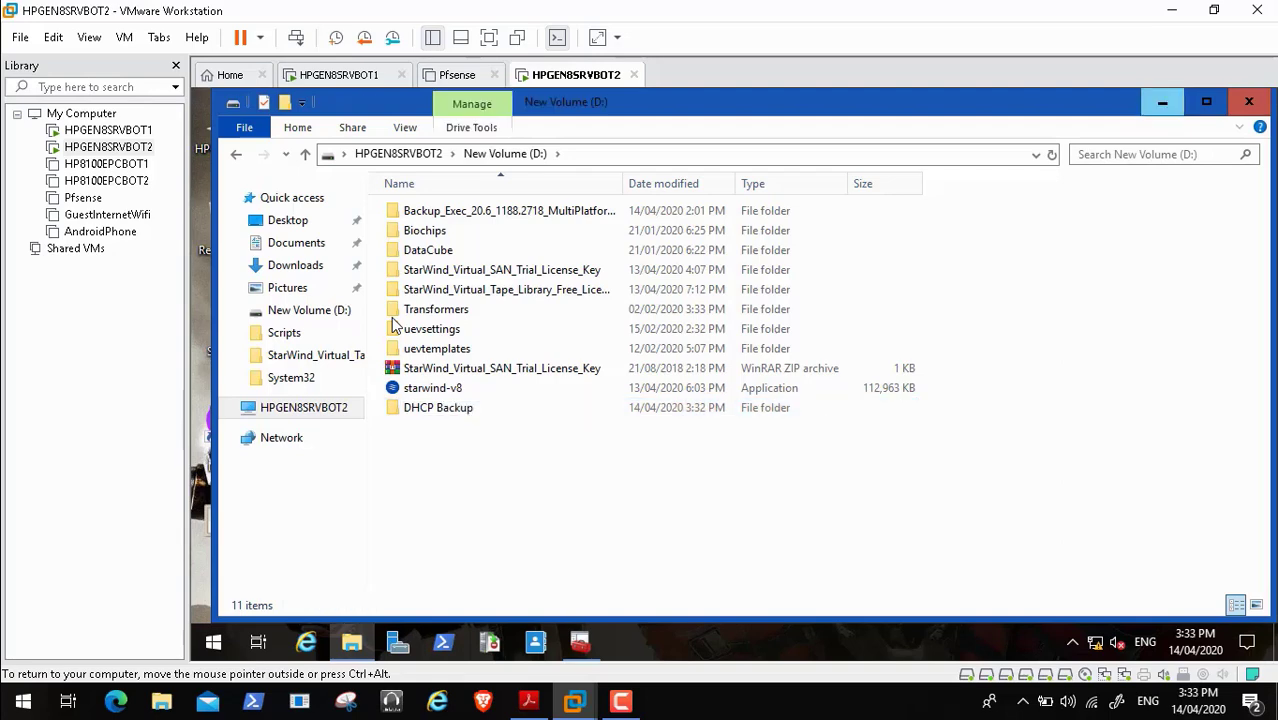
left_click(1162, 102)
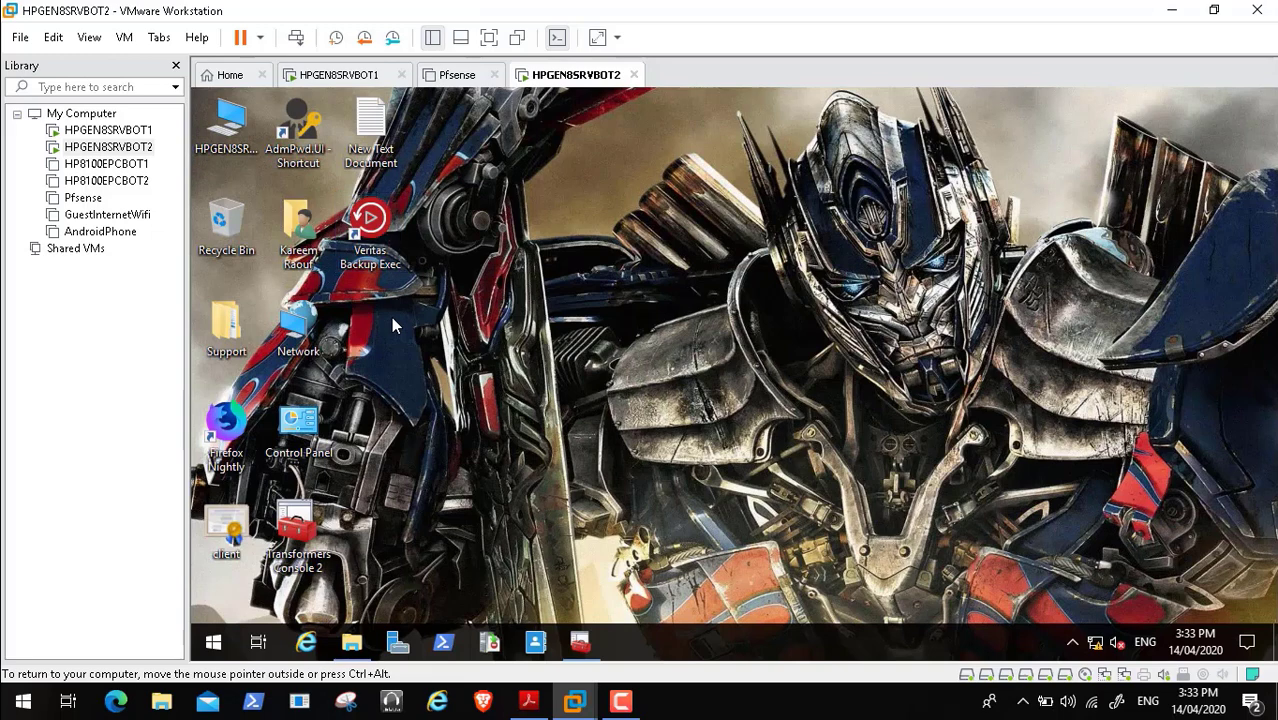
- Create a new blank text document on the VM desktop and move it one spot left
left_click(393, 326)
right_click(393, 326)
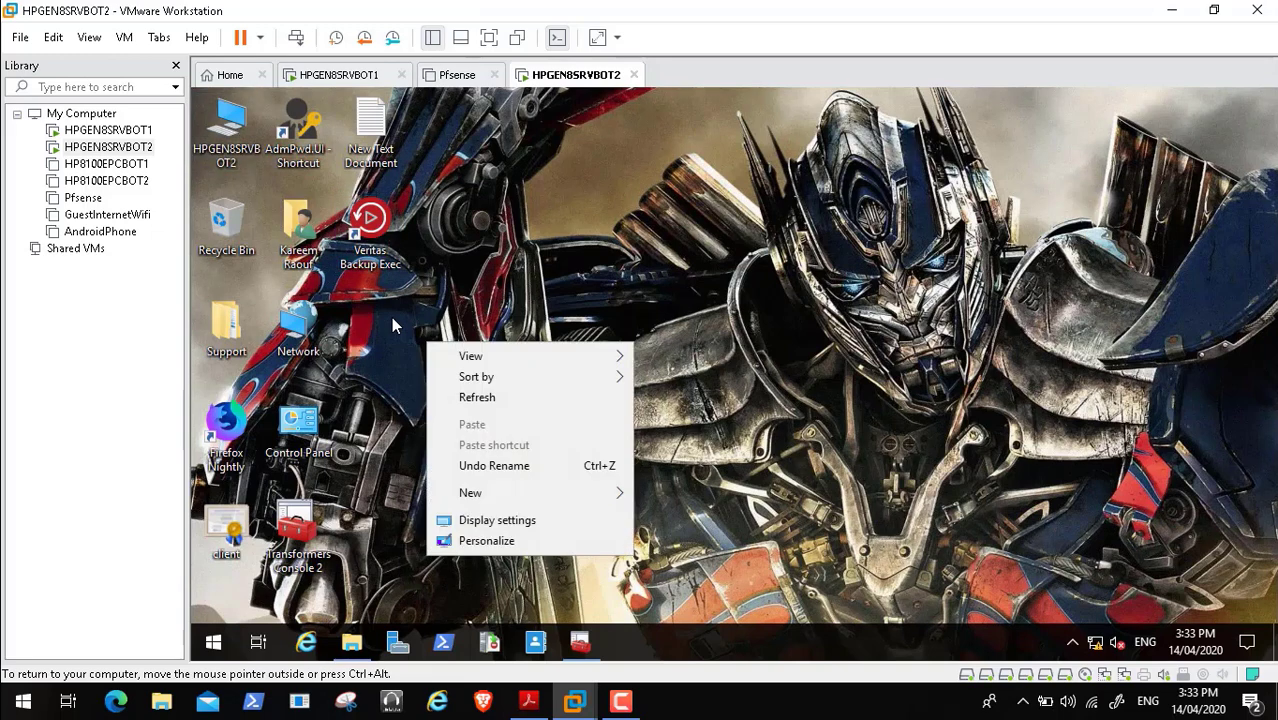
mouse_move(530, 493)
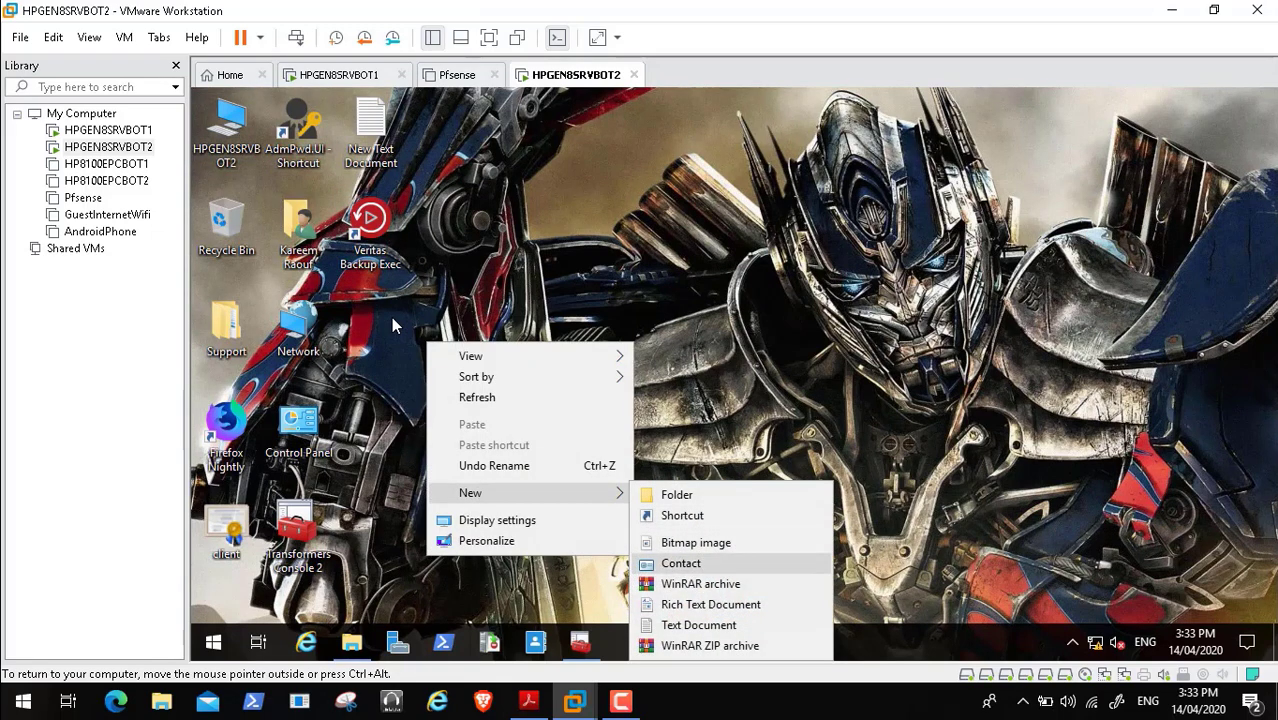
left_click(698, 625)
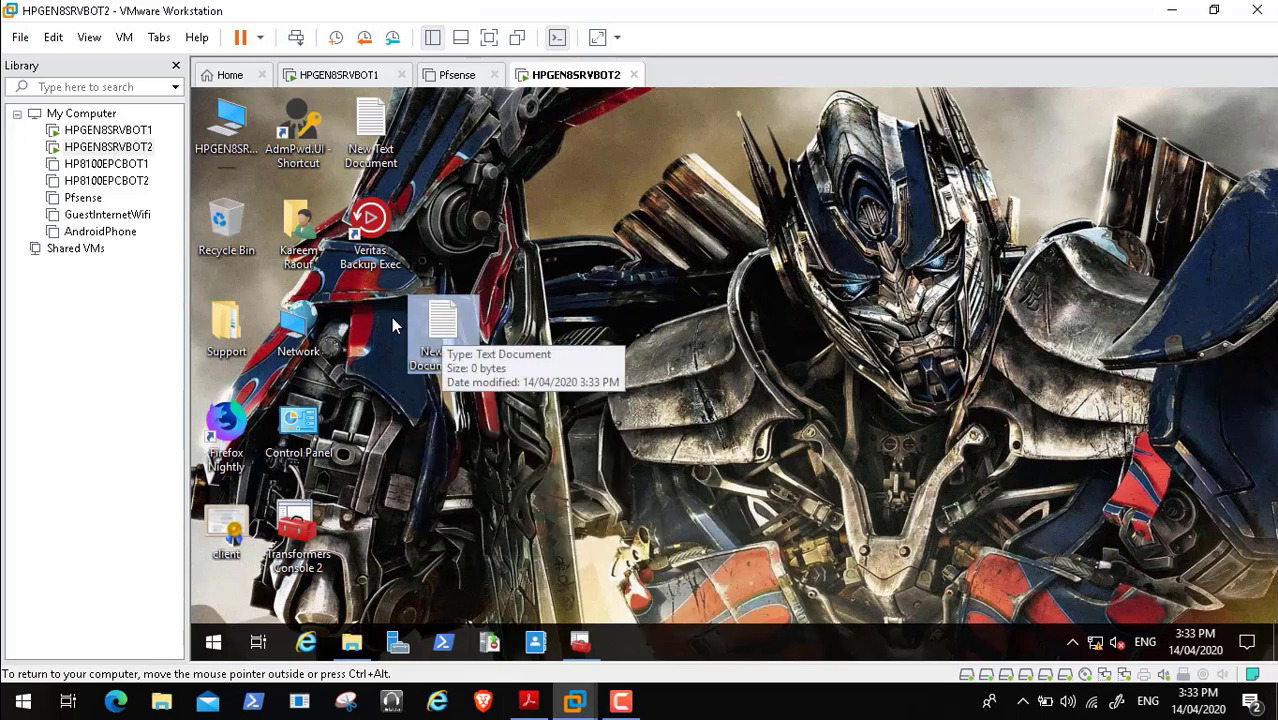
left_click_drag(441, 325, 374, 312)
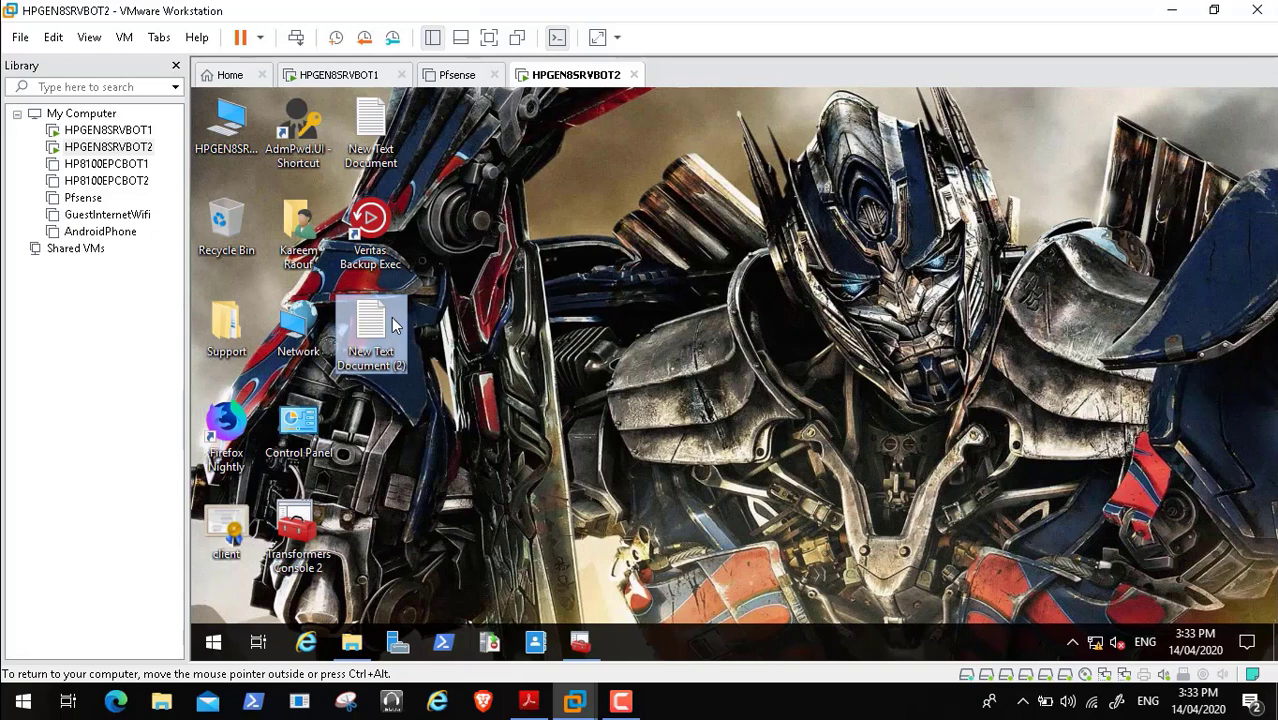
- Paste the Backup-DhcpServer command into the text file, replacing IDENTITY-DC with HPGENSRVBOT2
double_click(371, 330)
key("ctrl+v")
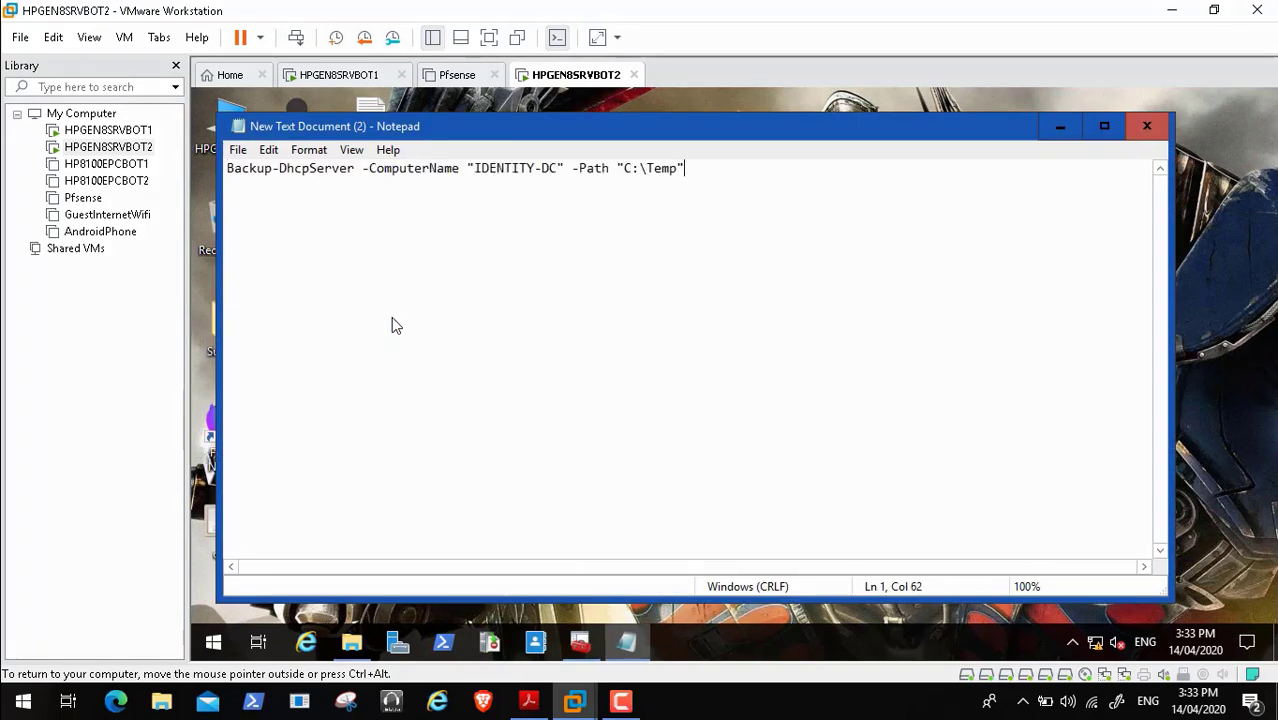
key("Left")
key("Left")
key("Left")
key("Left")
key("Left")
key("Left")
key("Left")
key("Left")
key("Left")
key("Left")
key("Left")
key("Left")
key("Left")
key("Left")
key("Left")
key("Left")
key("Left")
key("BackSpace")
key("BackSpace")
key("BackSpace")
key("BackSpace")
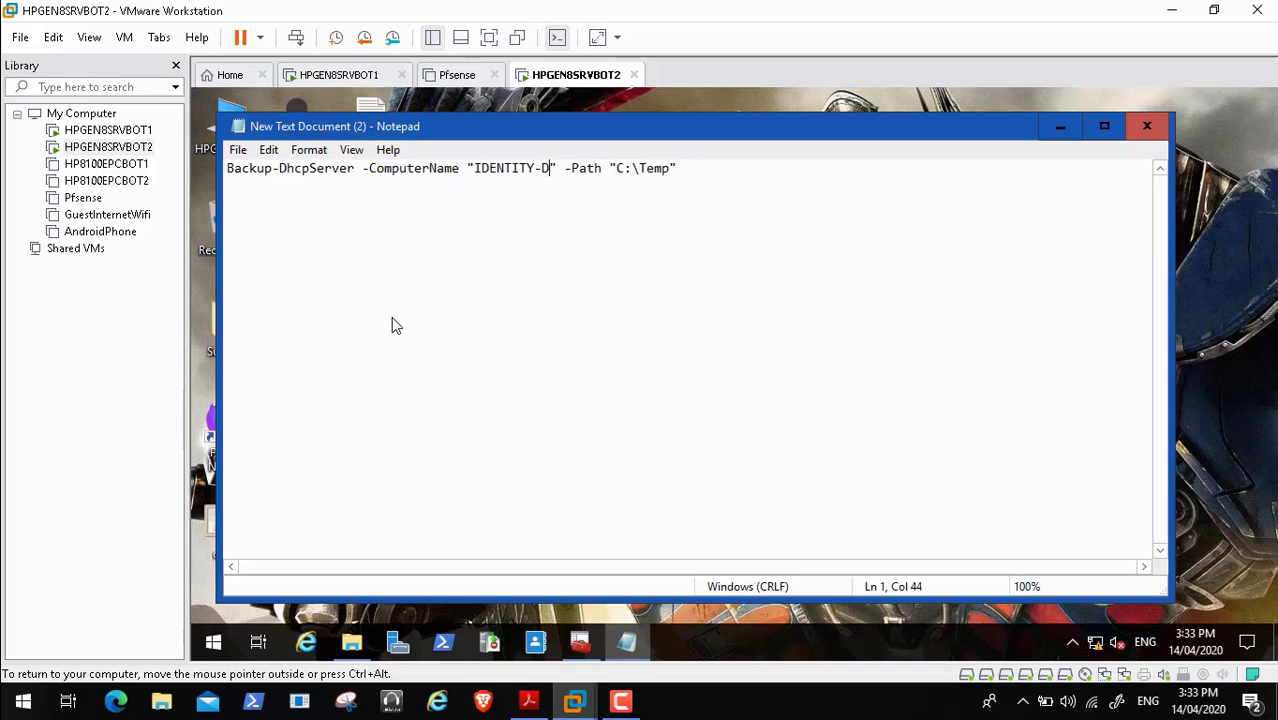
key("BackSpace")
key("BackSpace")
key("BackSpace")
key("BackSpace")
key("BackSpace")
key("BackSpace")
key("BackSpace")
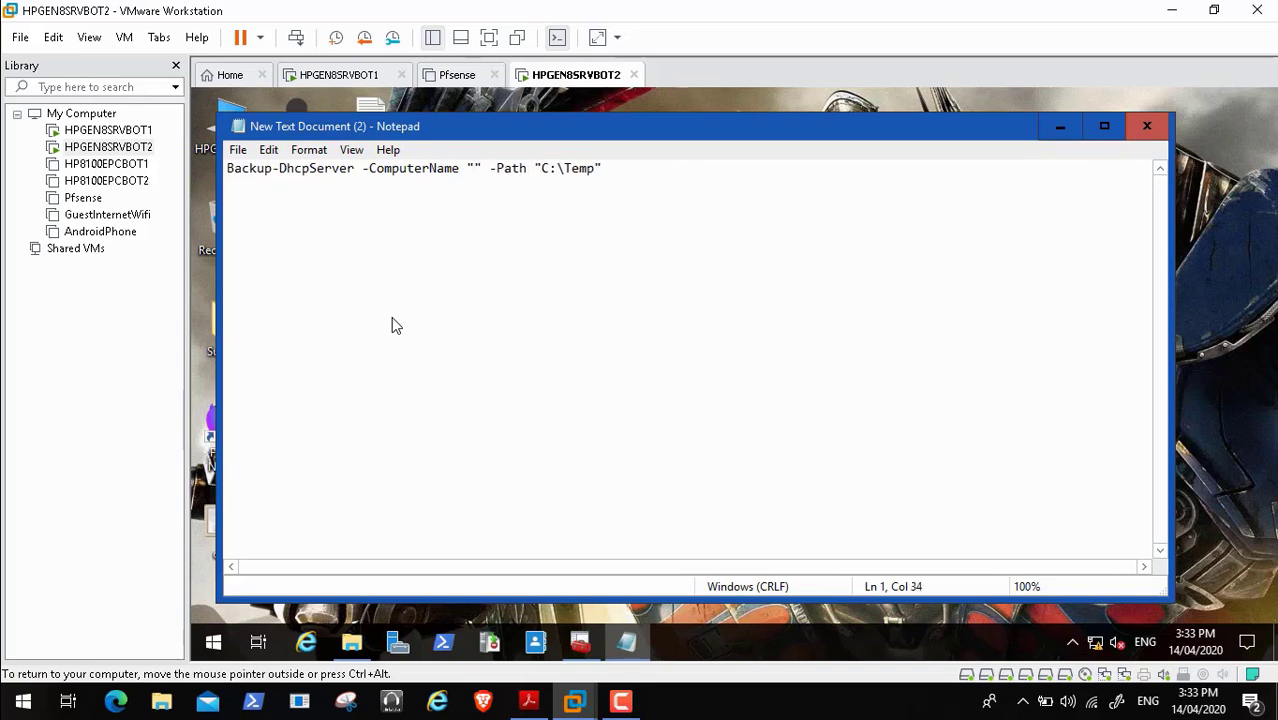
type("HPGEN")
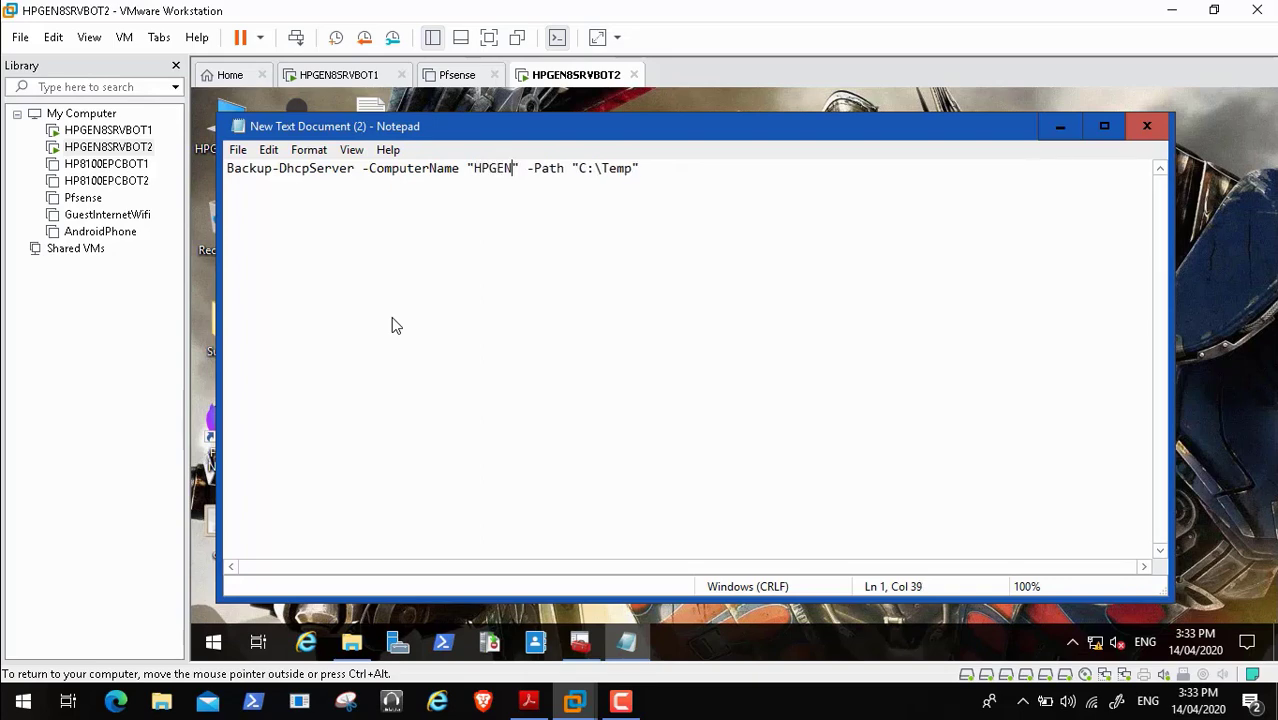
type("SRV")
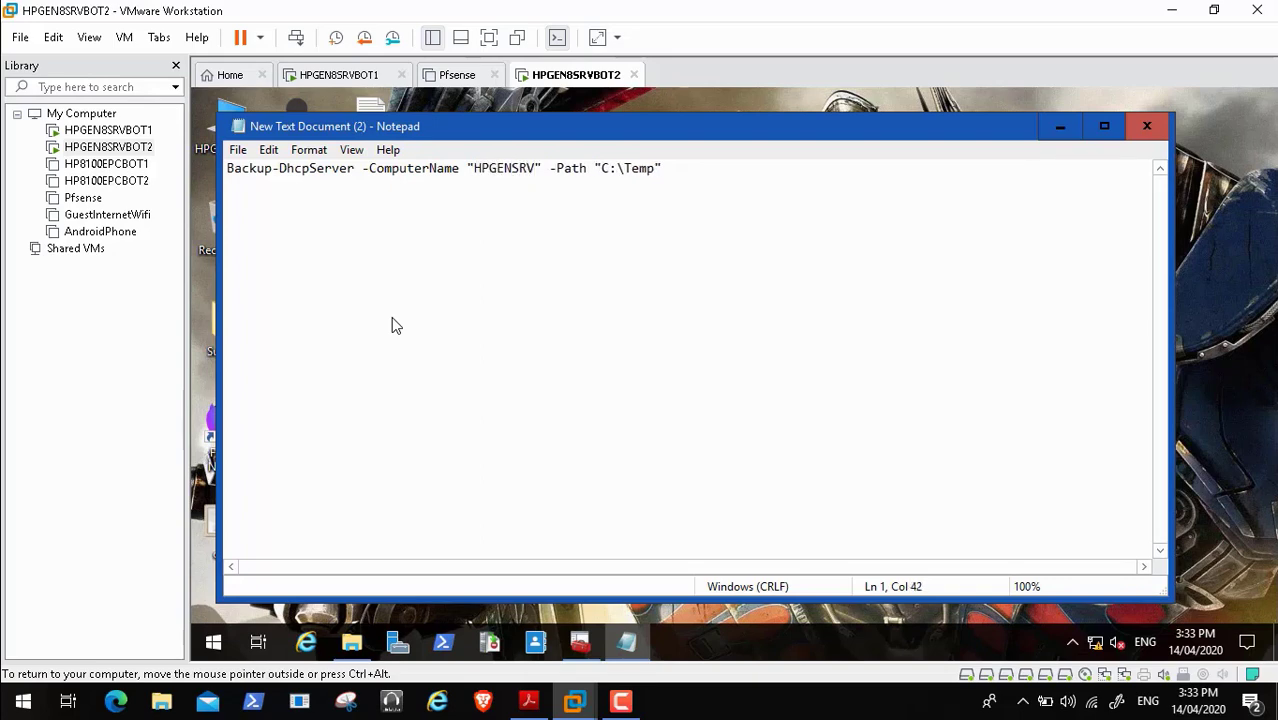
type("BOT")
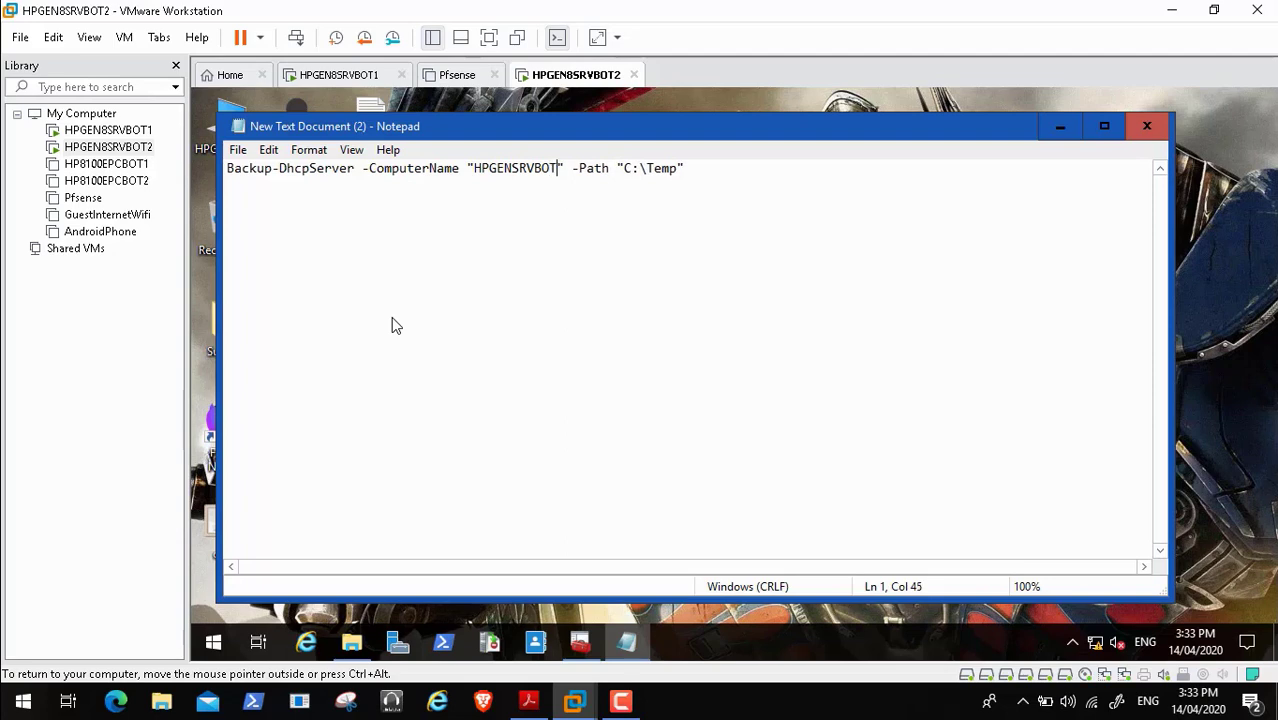
type("2")
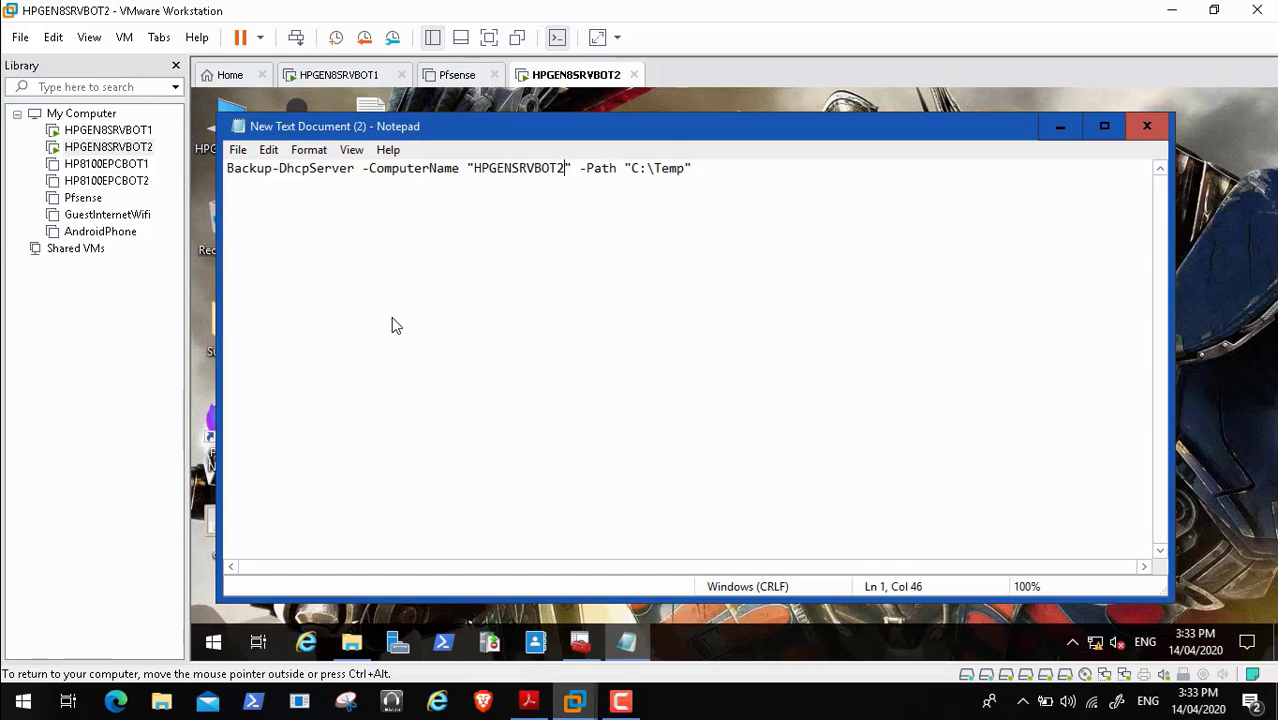
left_click(1060, 126)
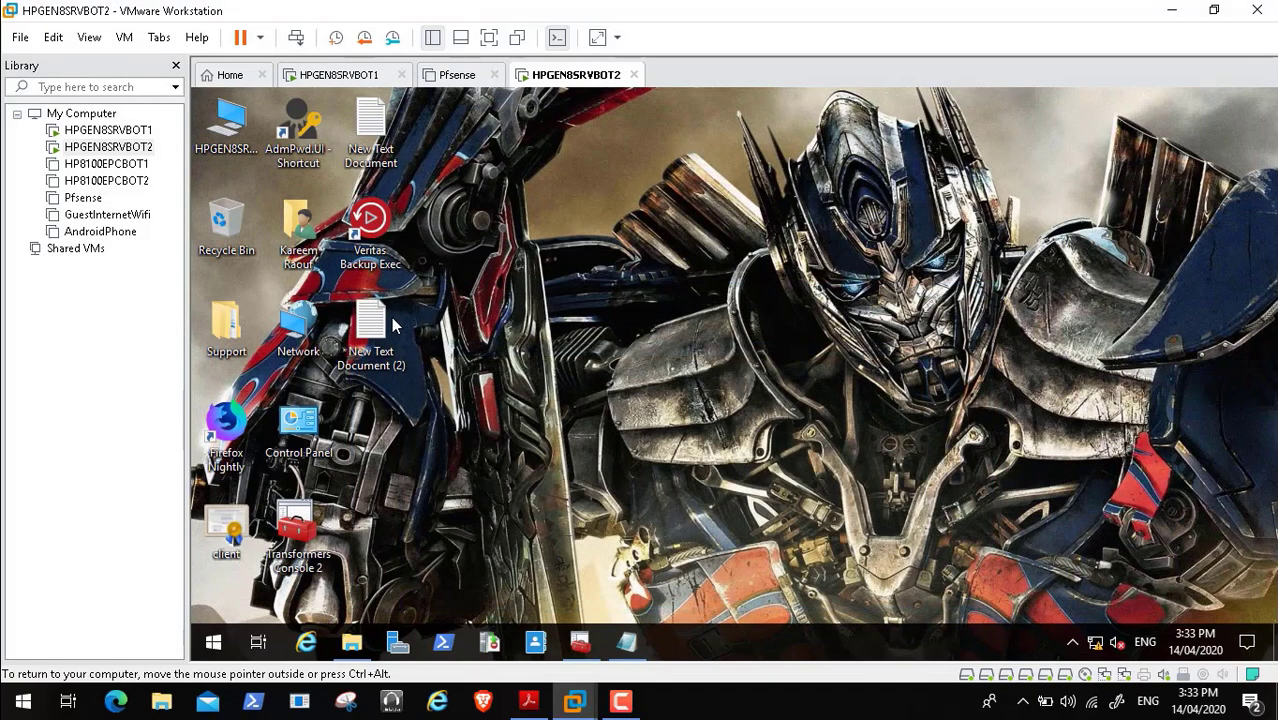
- Open the DHCP Backup folder on D: and copy its path D:\DHCP Backup
left_click(352, 641)
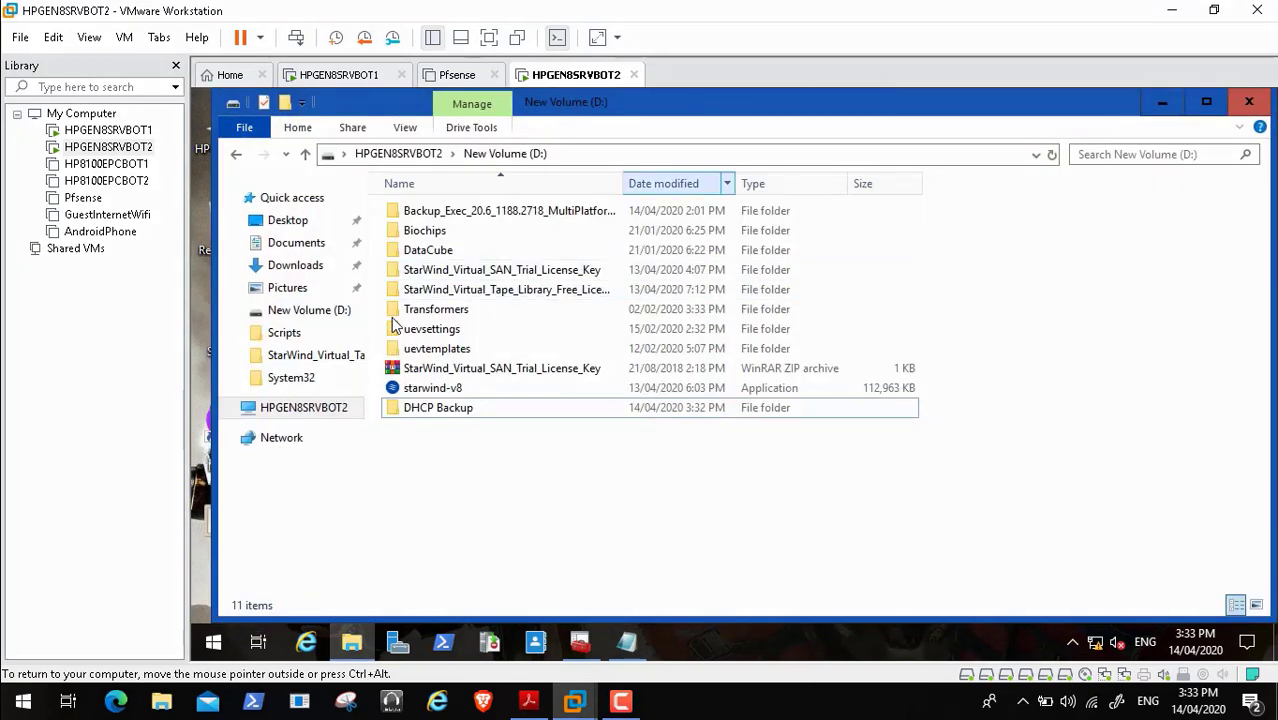
left_click(432, 408)
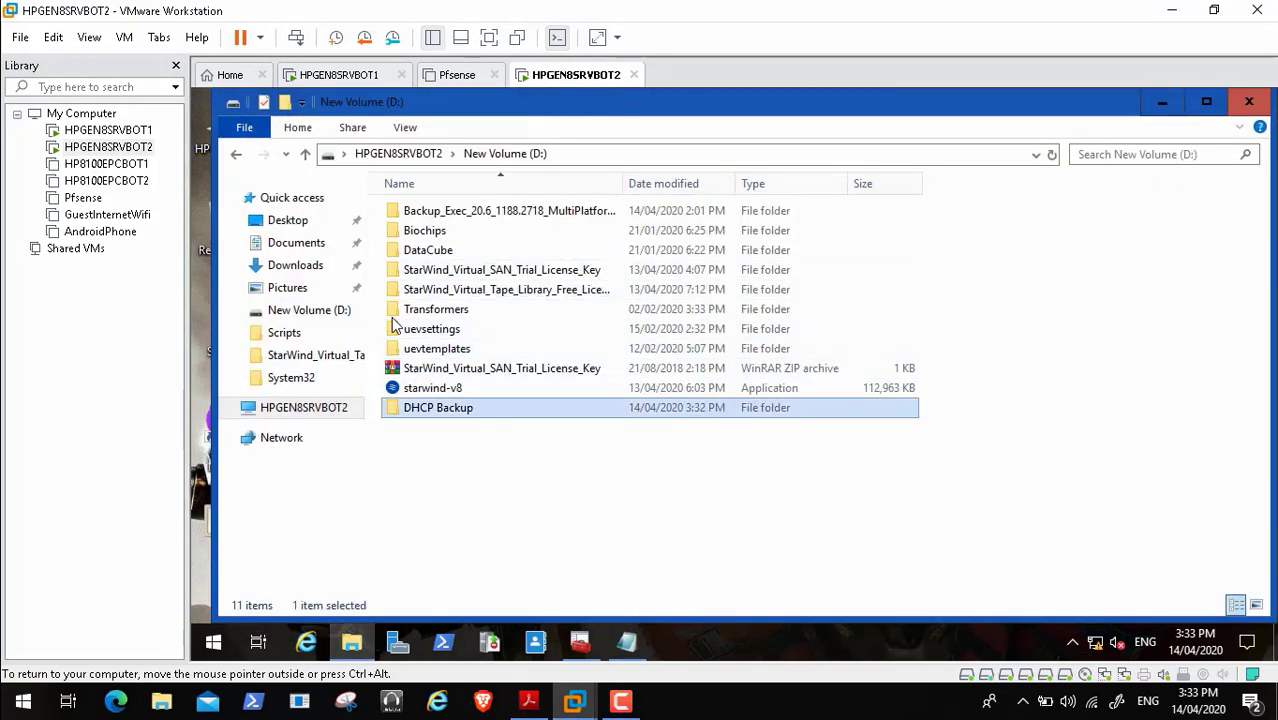
key("Return")
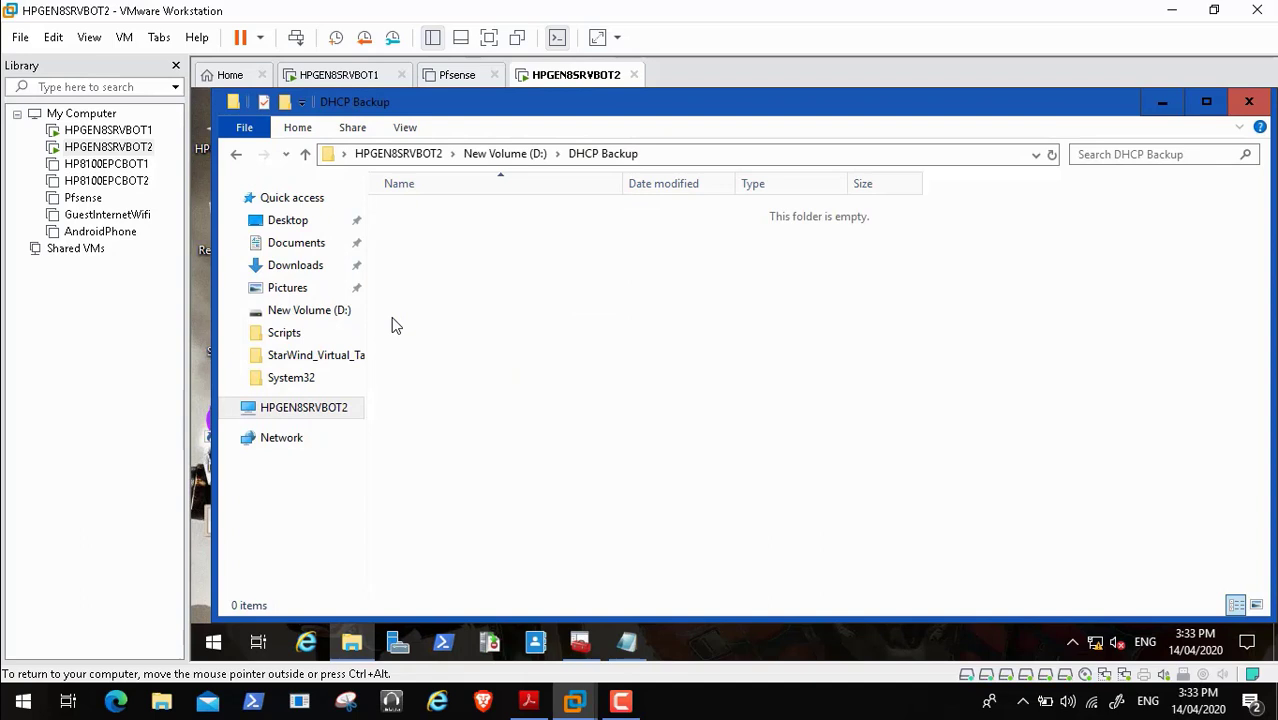
key("alt+d")
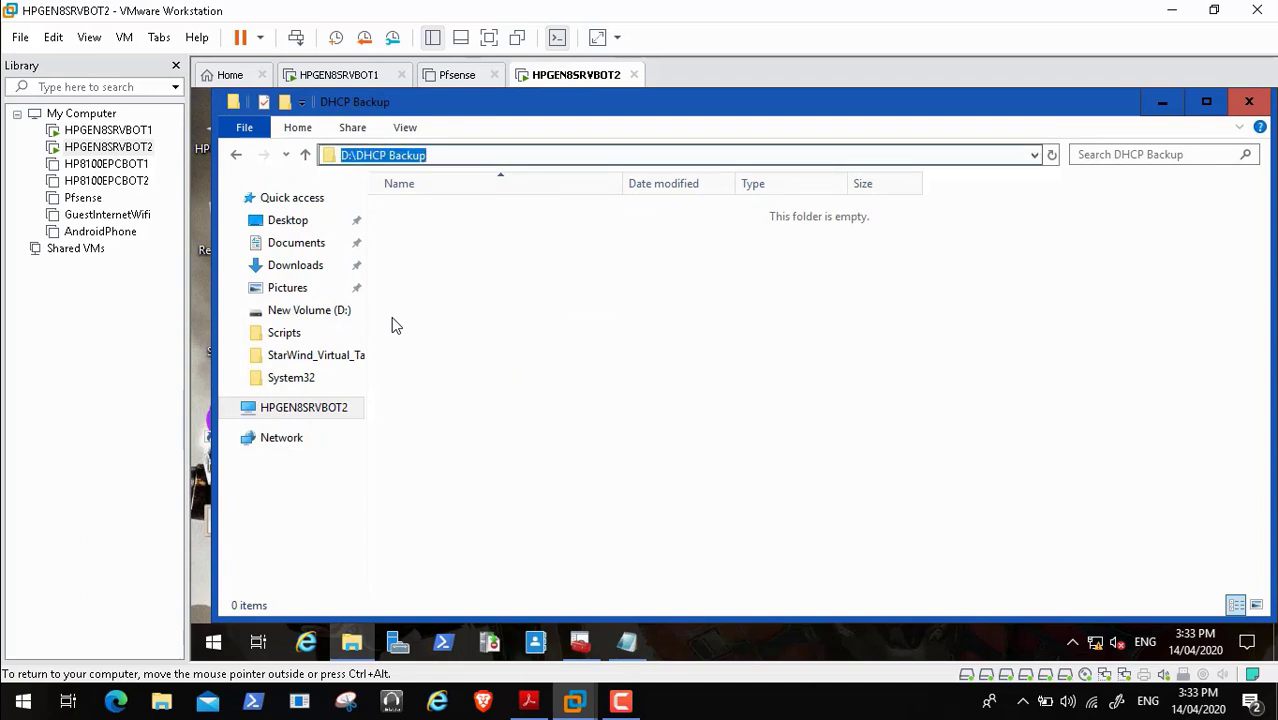
right_click(390, 156)
left_click(432, 214)
- Rename the folder to DHCPBackup, open it, and select its address bar path
left_click(305, 154)
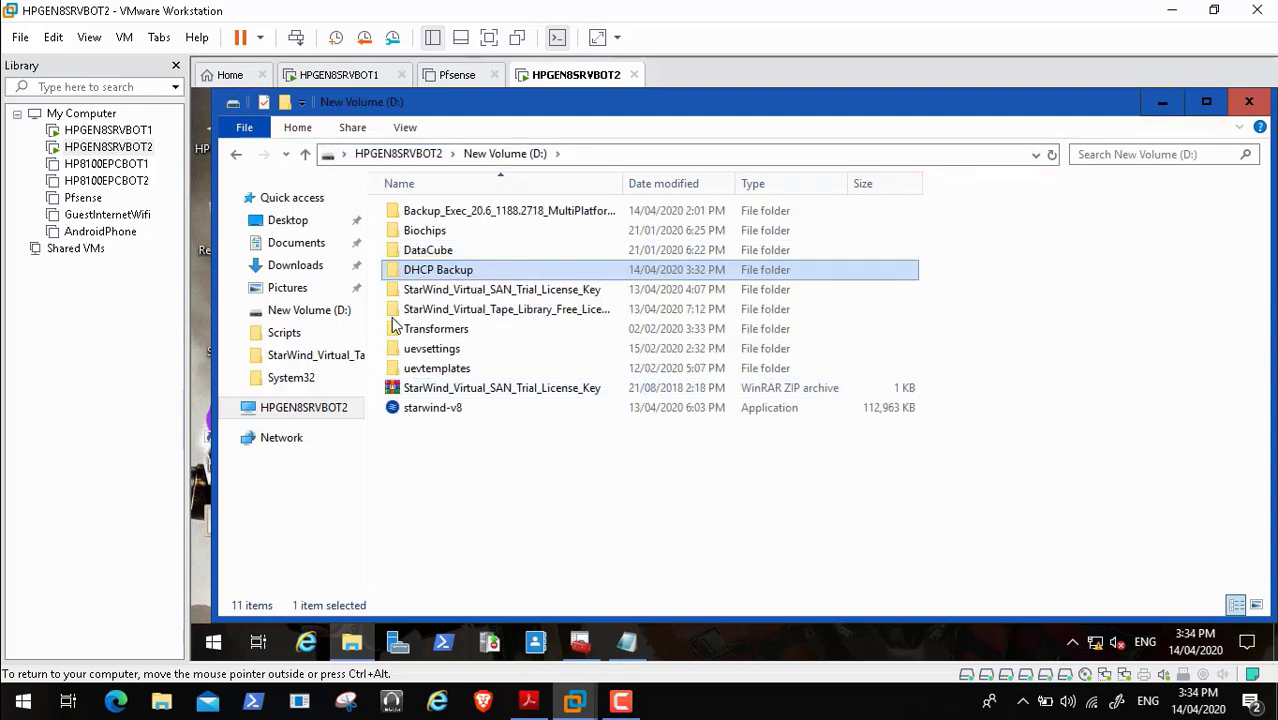
right_click(452, 270)
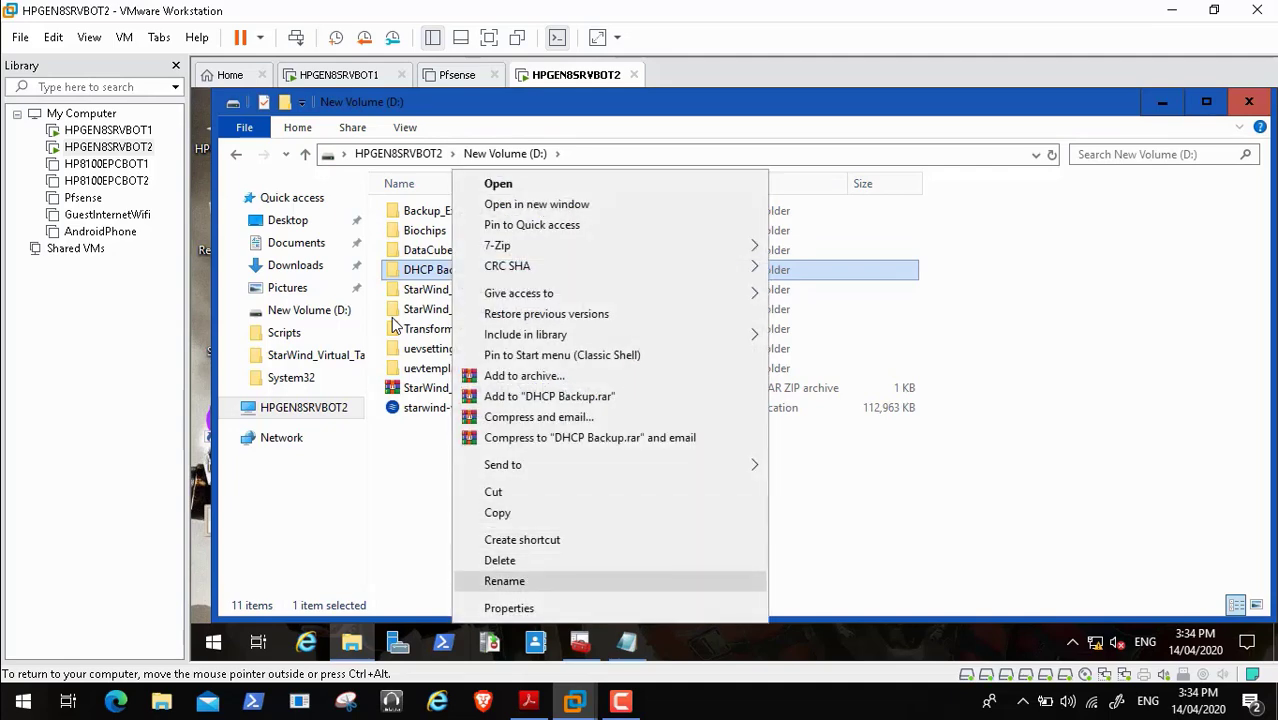
key("Return")
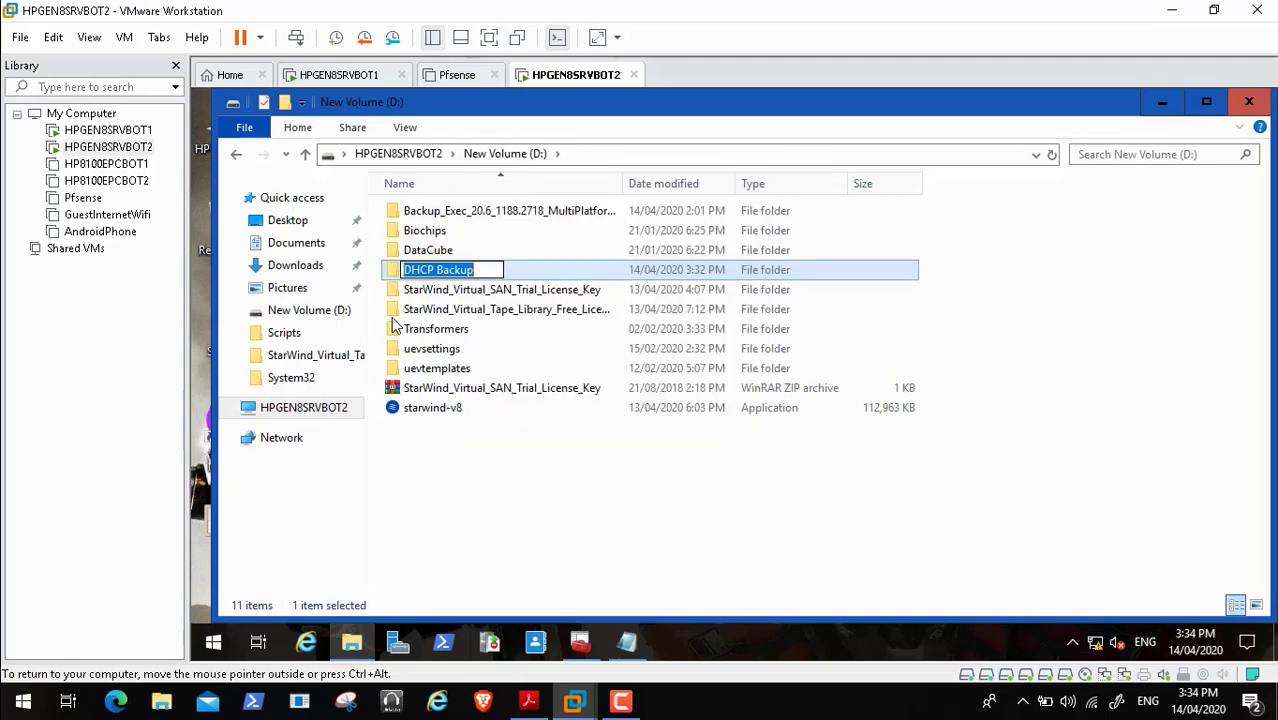
left_click(437, 270)
key("BackSpace")
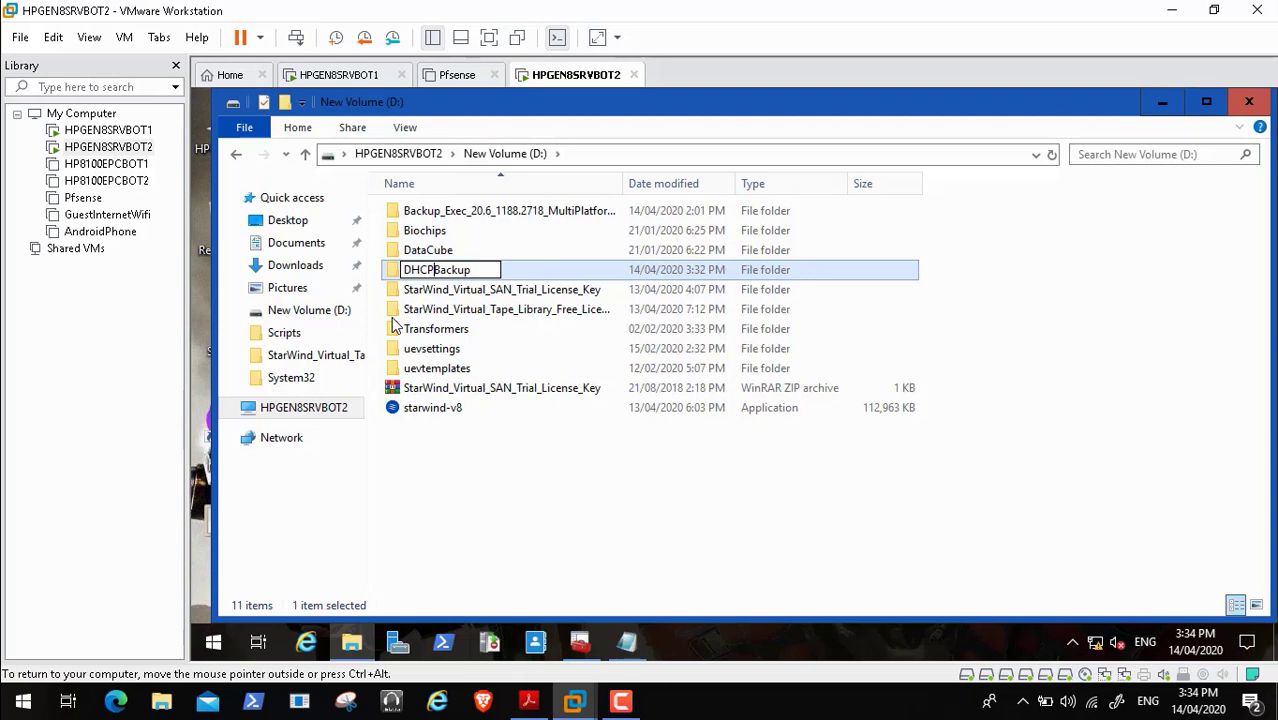
left_click(620, 480)
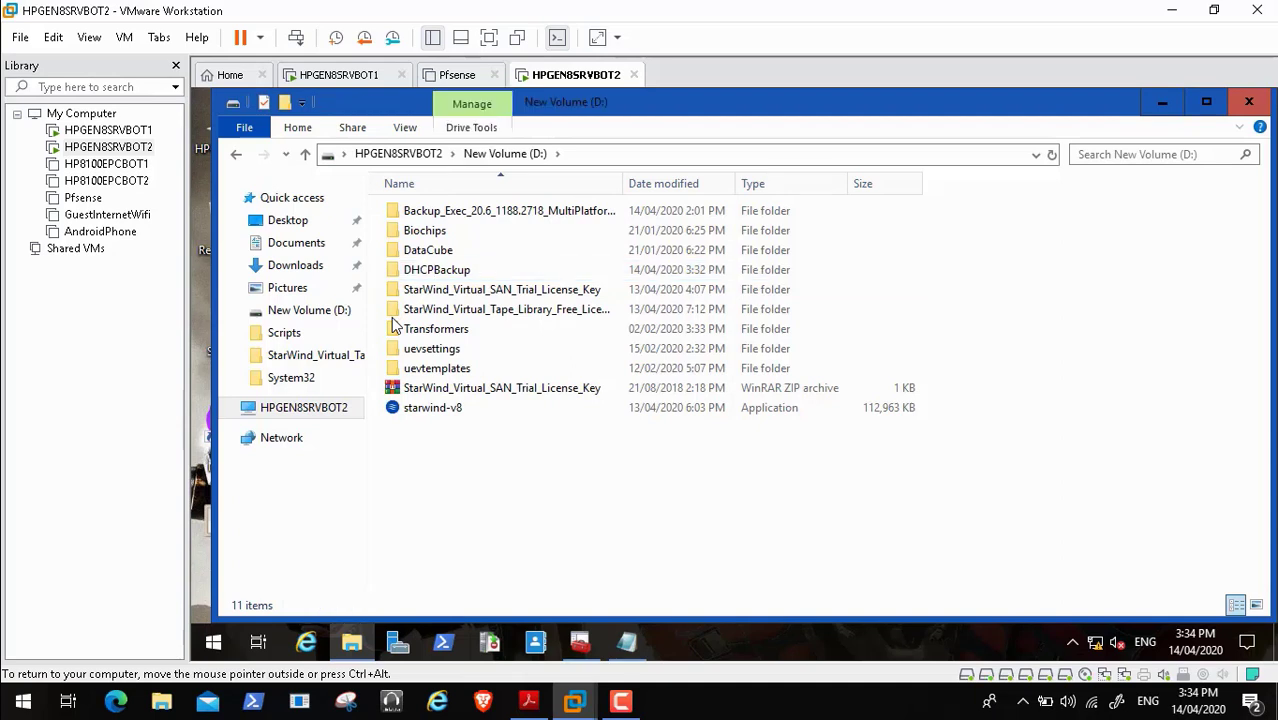
double_click(437, 270)
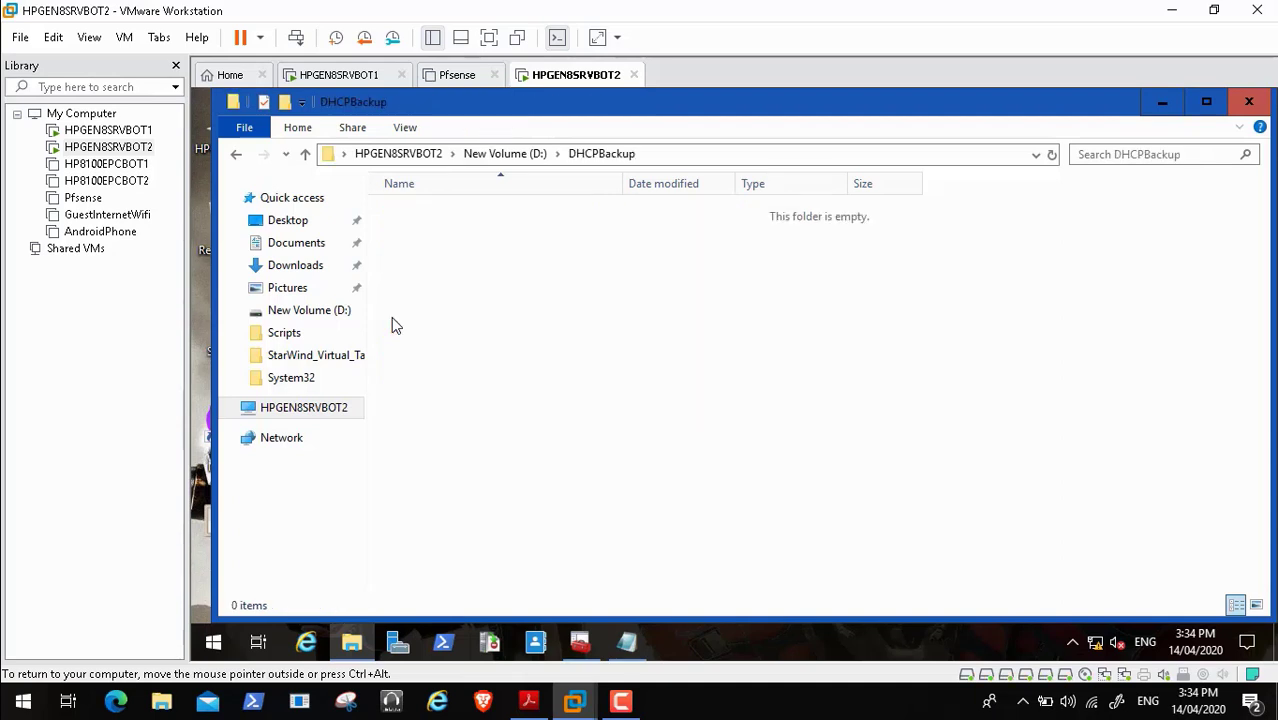
left_click(720, 154)
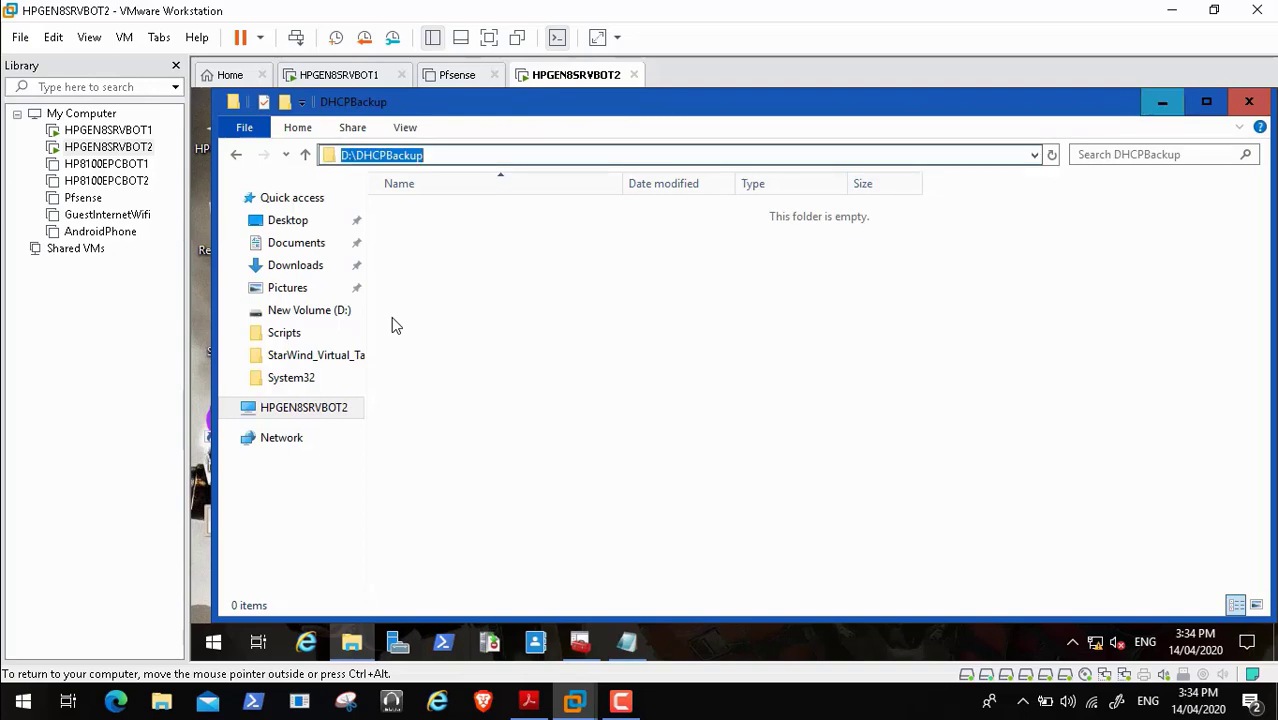
left_click(1162, 102)
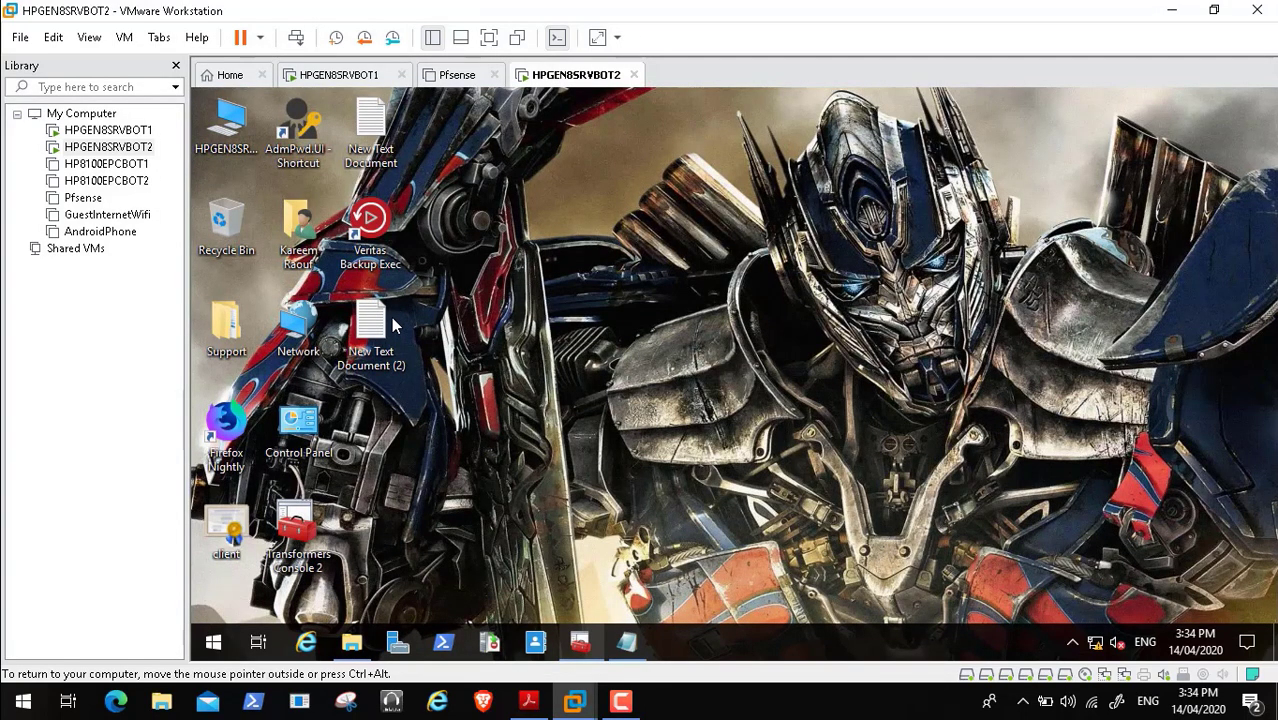
- In New Text Document (2), replace the C:\Temp backup path with D:\DHCPBackup
left_click(580, 642)
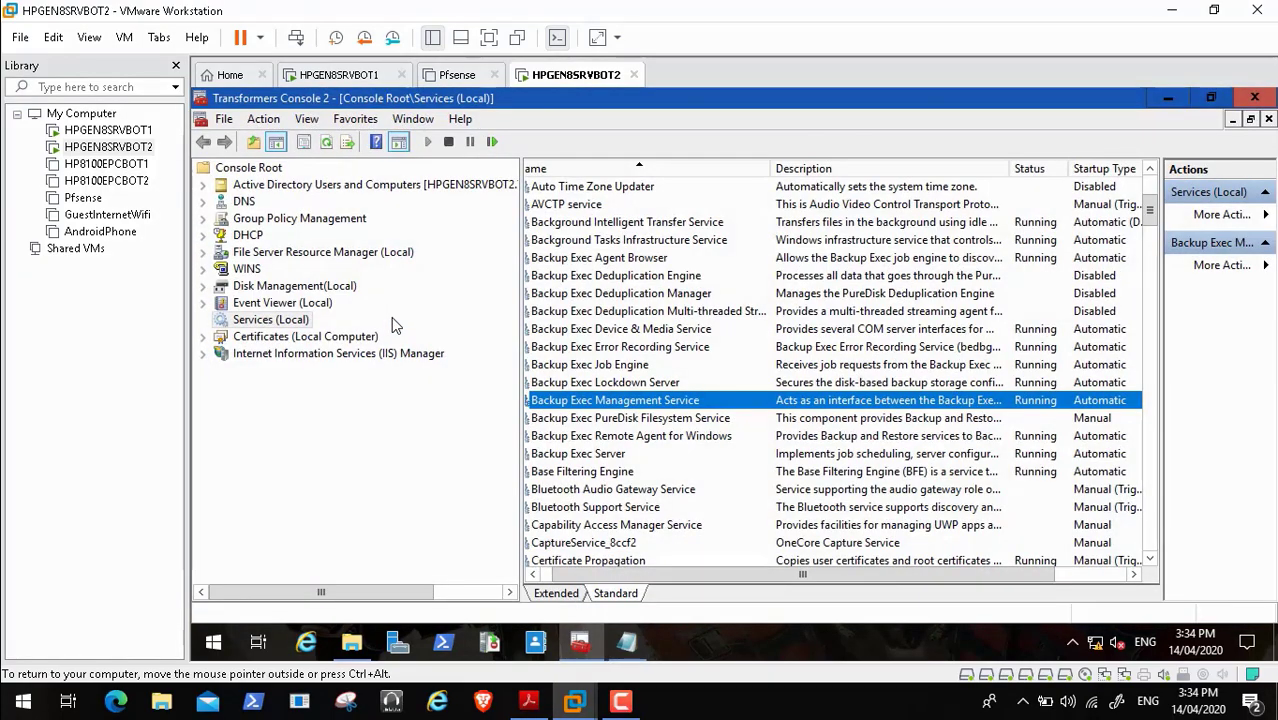
left_click(1167, 97)
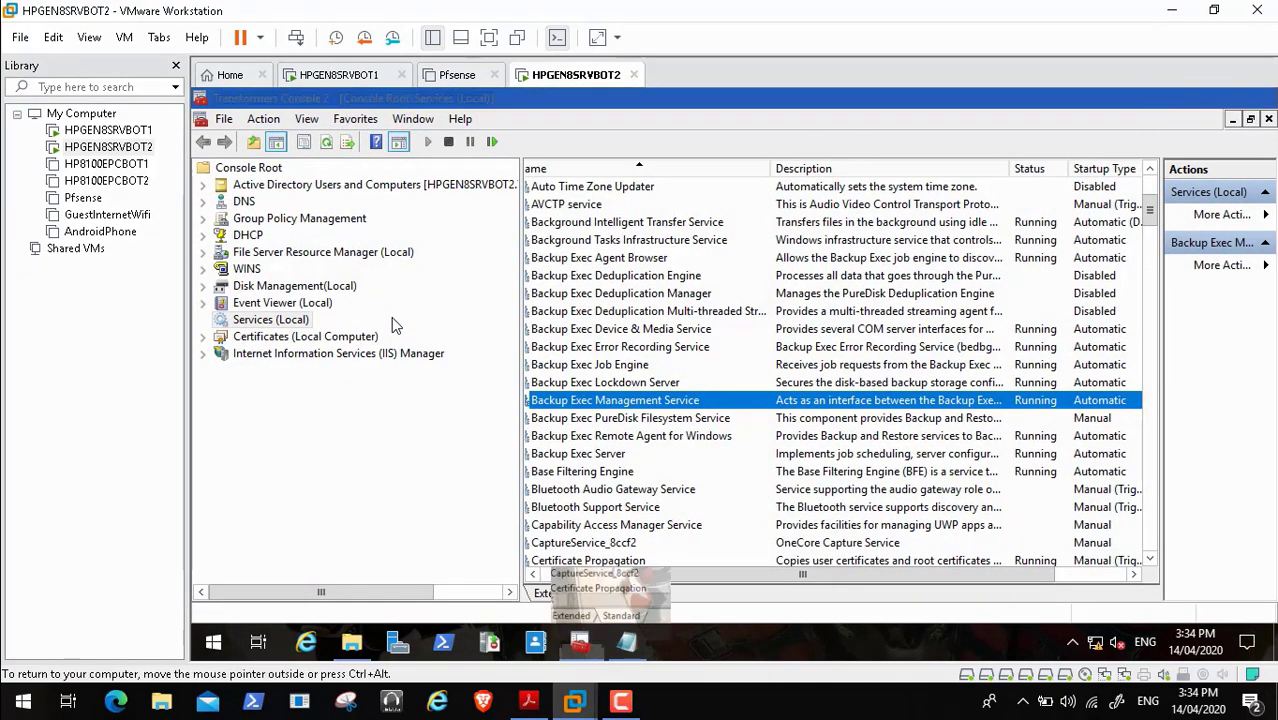
double_click(393, 324)
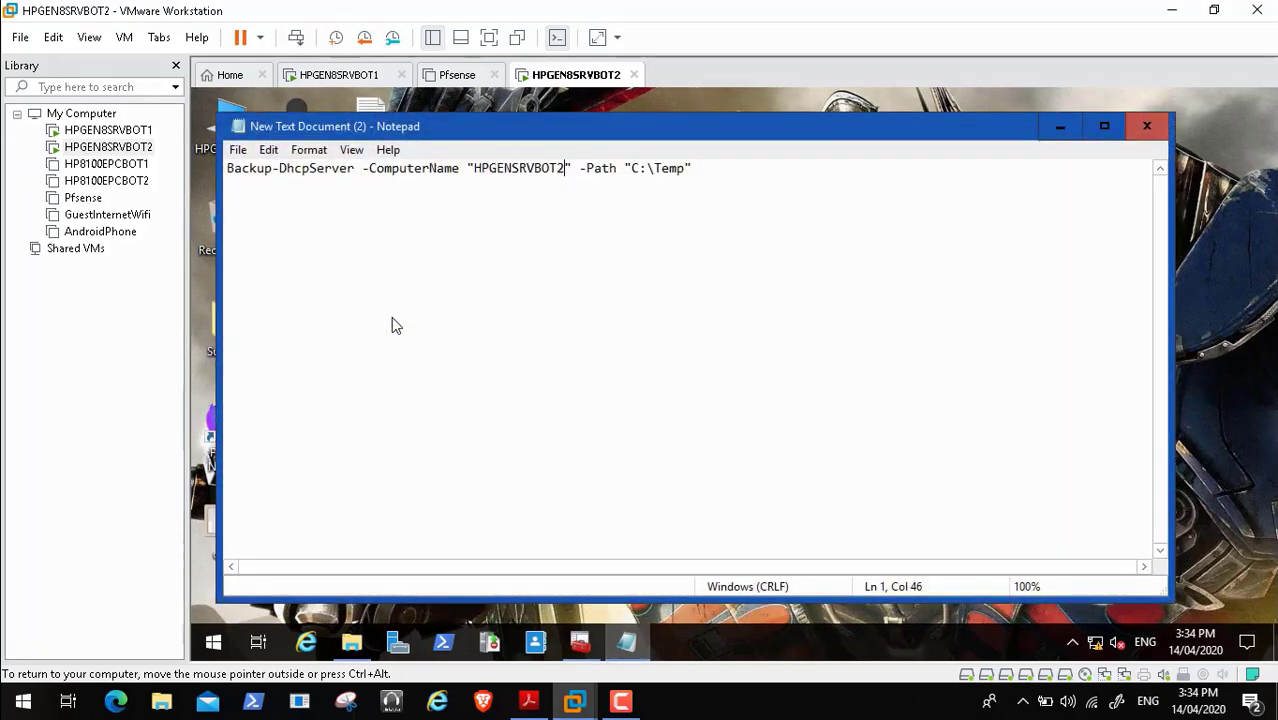
key("Right")
key("Right")
key("Right")
key("Right")
key("Right")
key("Right")
key("Right")
key("Right")
key("Right")
key("Right")
key("Right")
key("Right")
key("Right")
key("Right")
key("Right")
key("Right")
key("BackSpace")
key("BackSpace")
key("BackSpace")
key("BackSpace")
key("BackSpace")
key("BackSpace")
key("BackSpace")
key("ctrl+v")
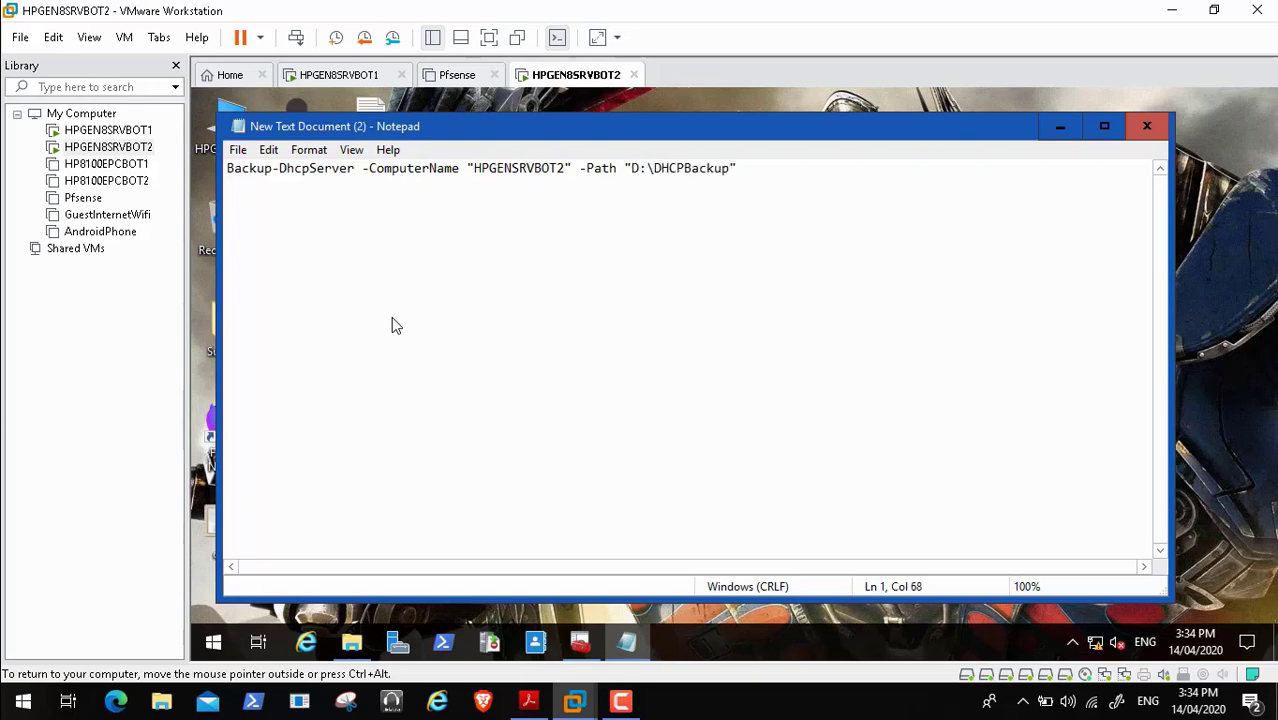
- Select and copy the edited Backup-DhcpServer command line, then minimize Notepad
key("End")
key("ctrl+shift+Left")
key("ctrl+shift+Left")
key("ctrl+shift+Left")
key("ctrl+shift+Left")
key("ctrl+shift+Left")
key("ctrl+shift+Left")
key("ctrl+shift+Left")
key("ctrl+shift+Left")
key("ctrl+shift+Left")
key("ctrl+shift+Left")
key("ctrl+shift+Left")
key("ctrl+shift+Left")
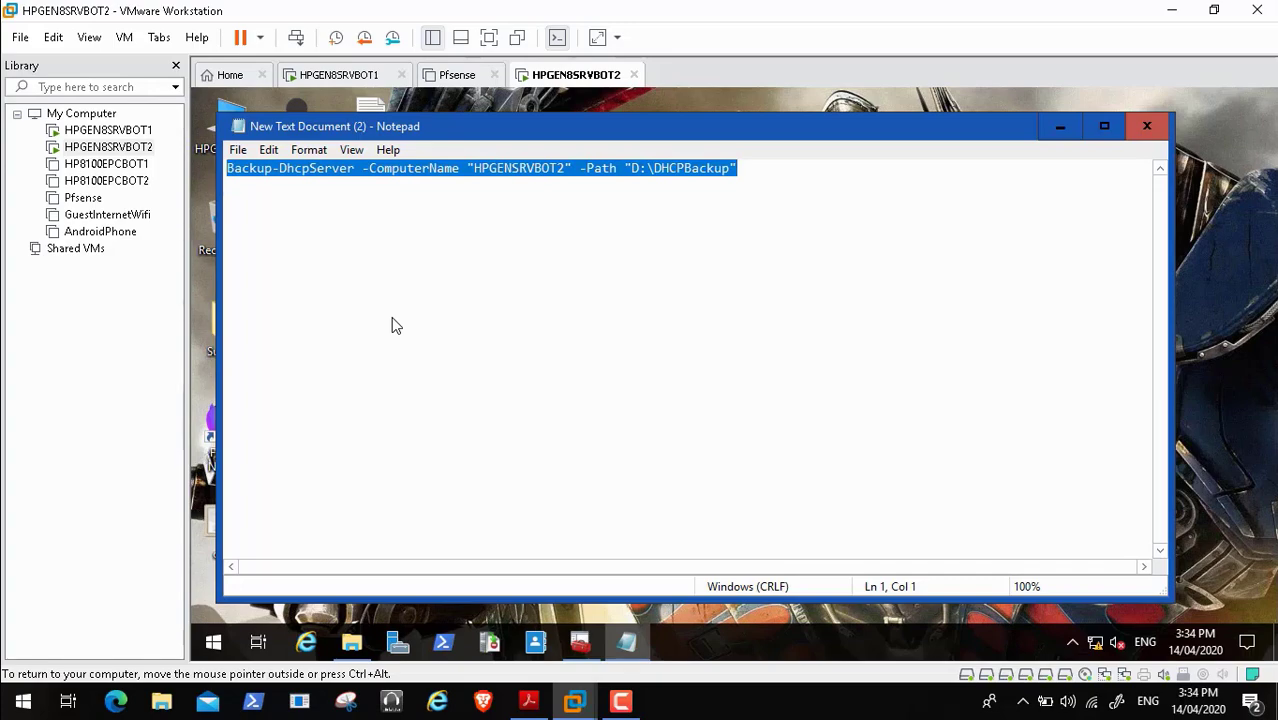
left_click(1060, 126)
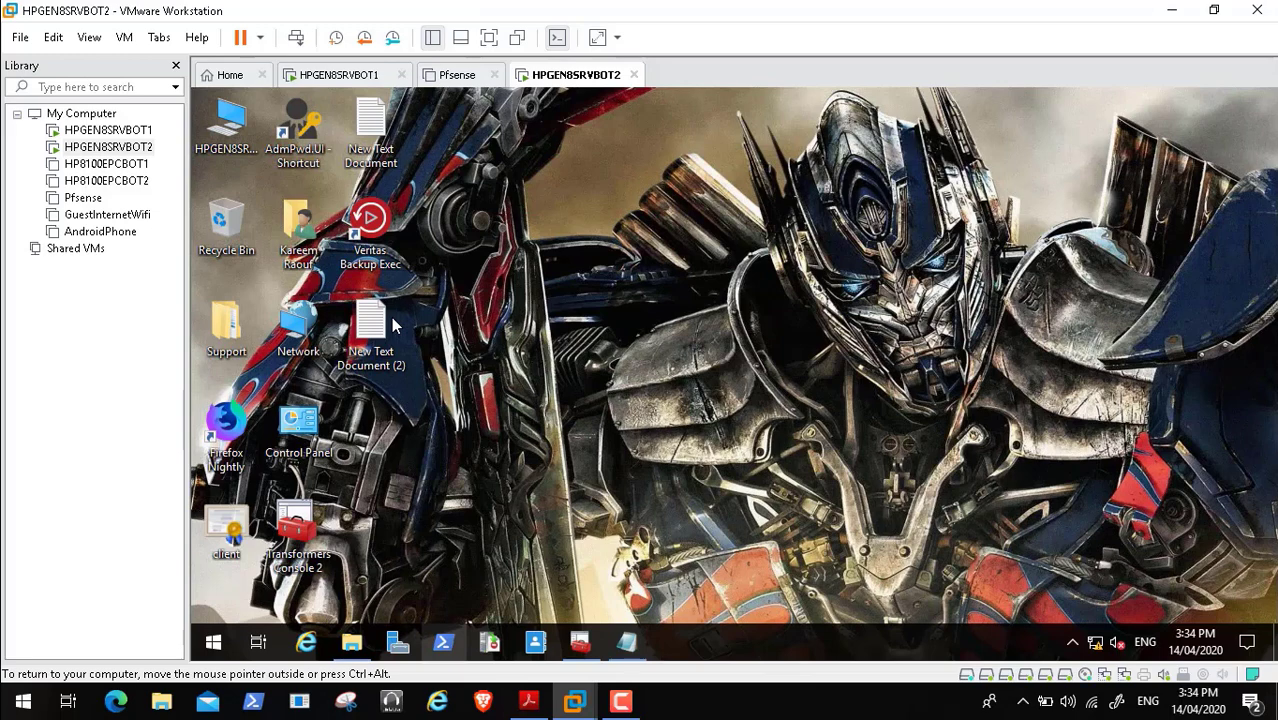
- Launch Windows PowerShell as Administrator from the taskbar icon
right_click(443, 642)
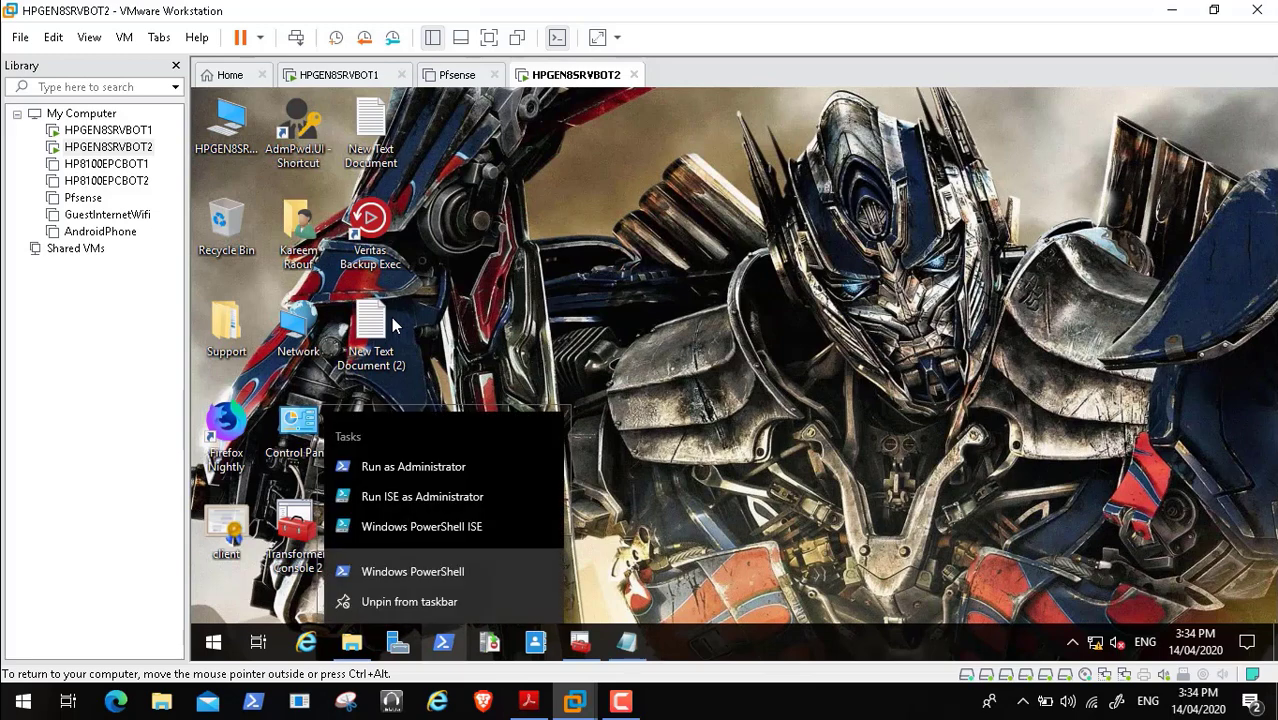
left_click(45, 681)
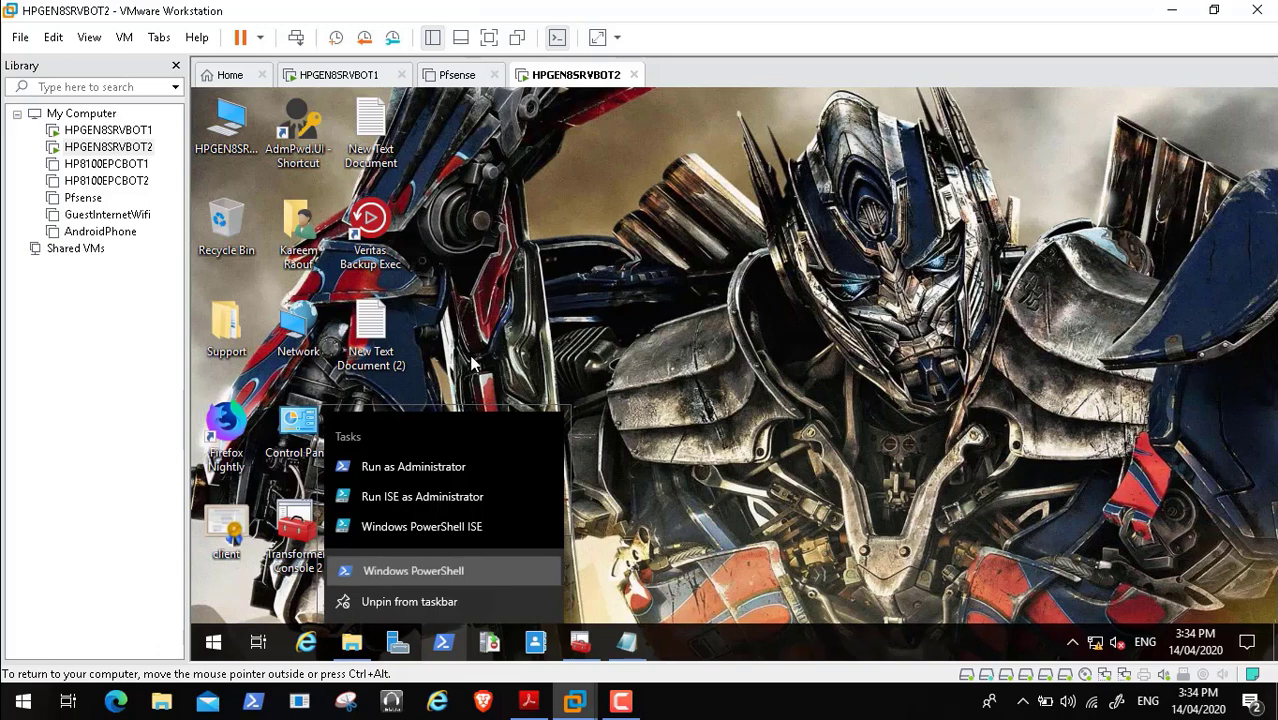
left_click(15, 681)
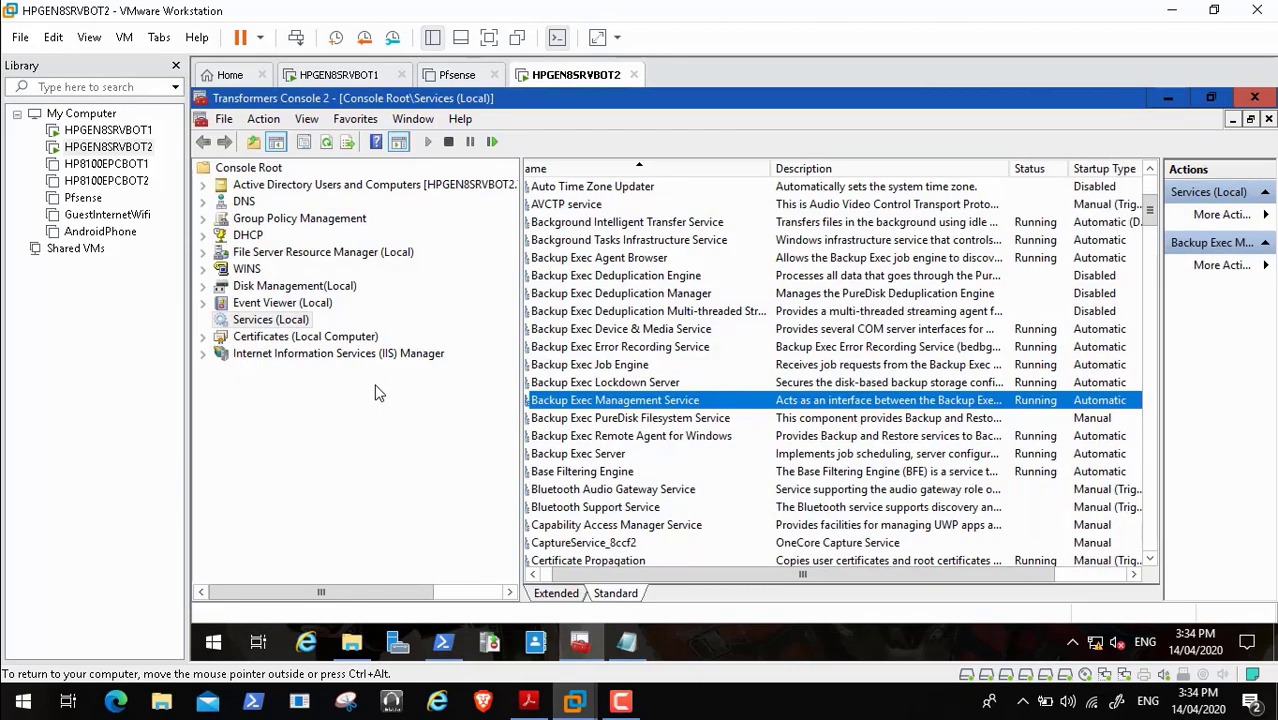
- Expand DHCP > IPv4 in the management console to review the scope, then minimize it
left_click(203, 235)
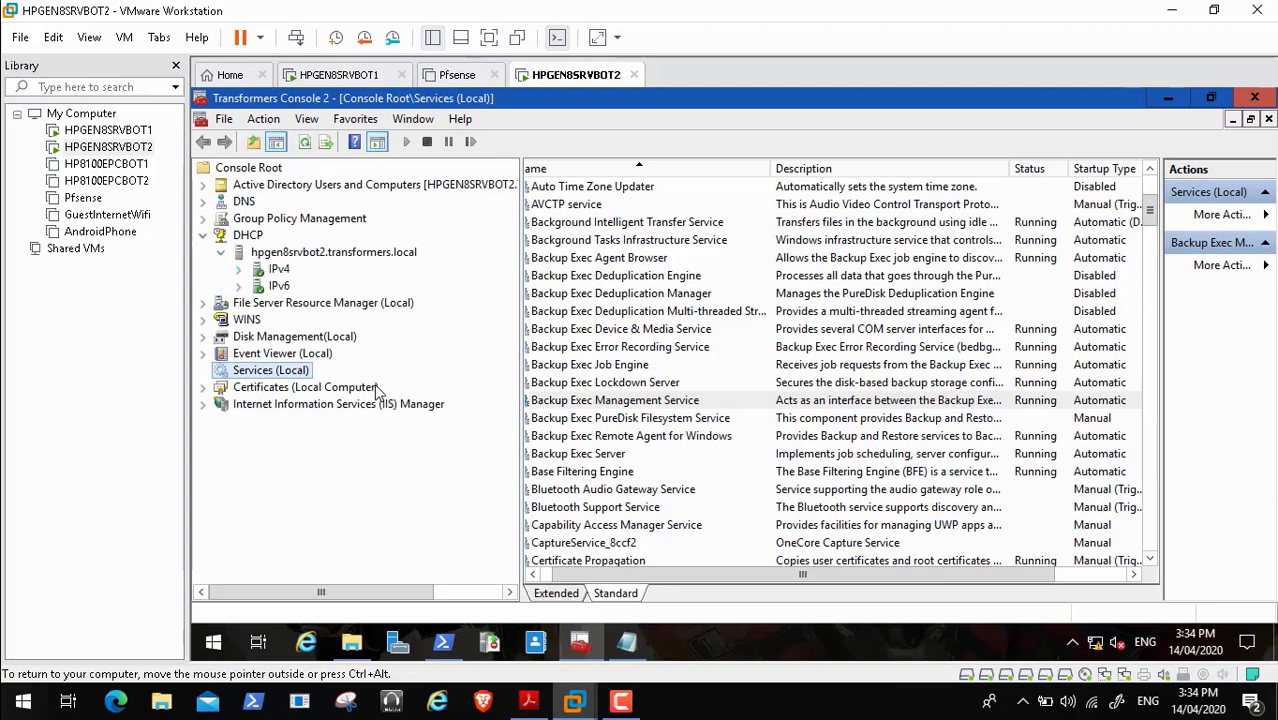
left_click(238, 269)
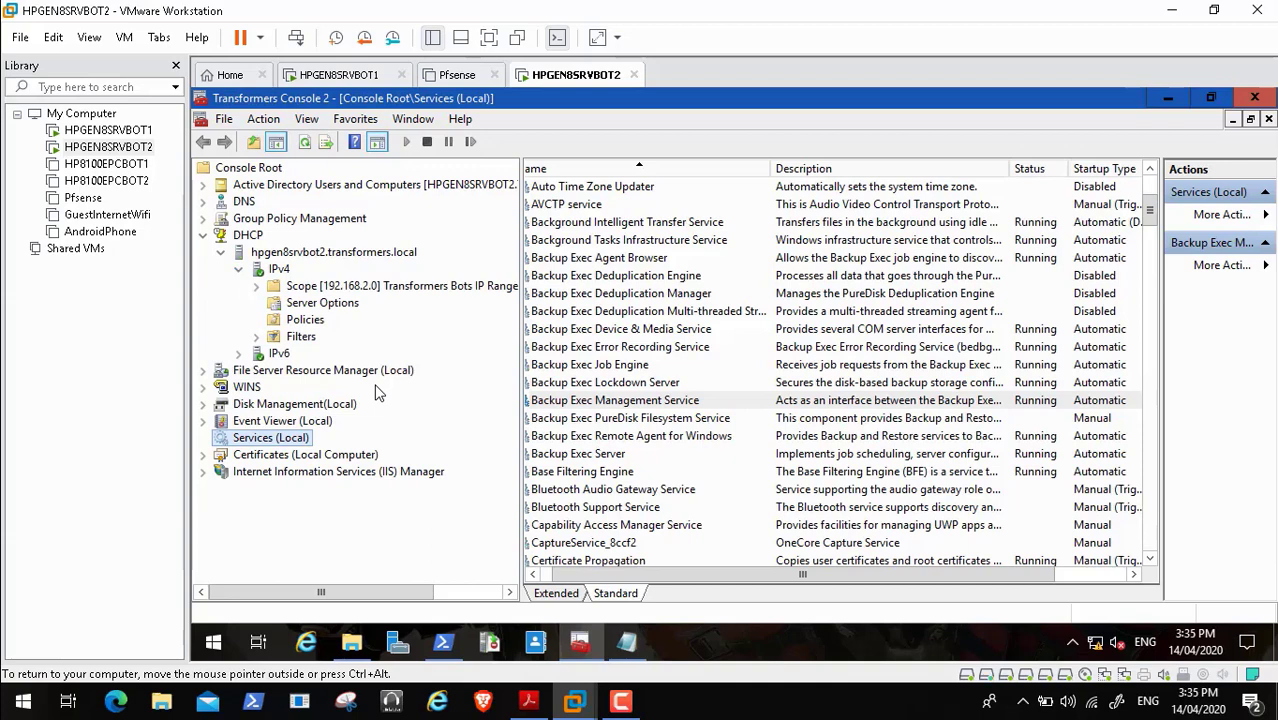
left_click(1168, 98)
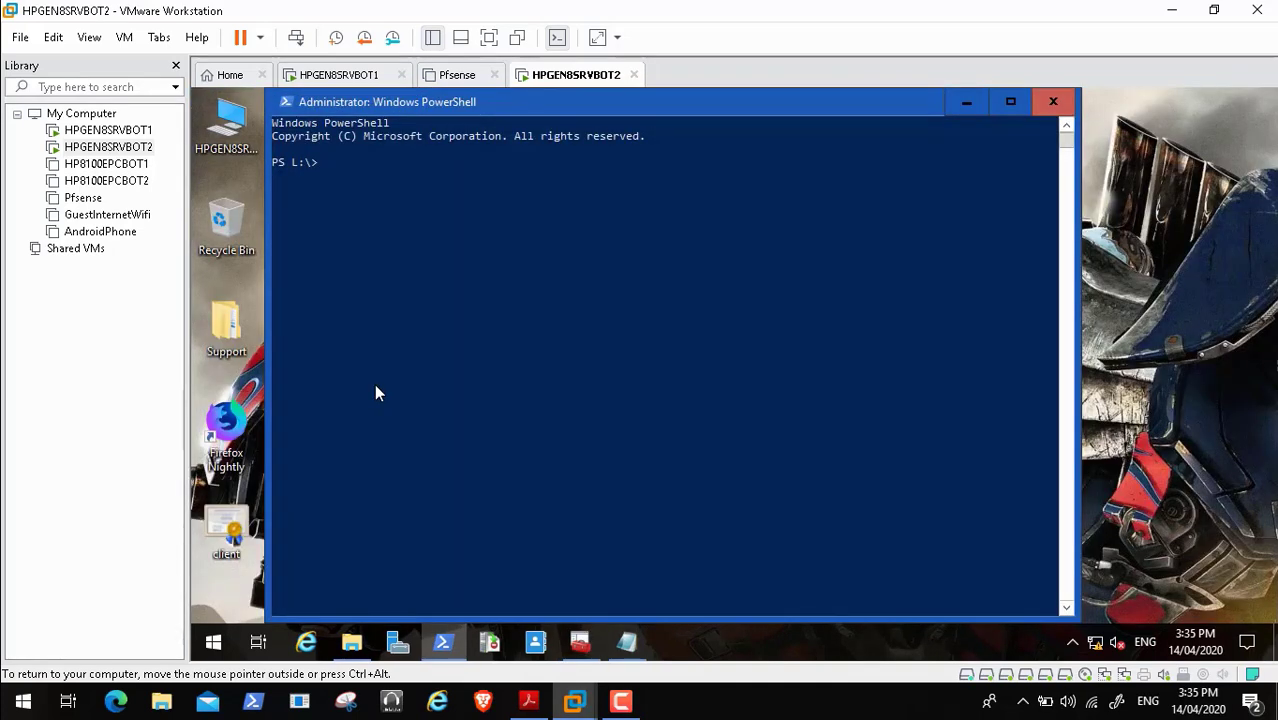
- Switch PowerShell to C: and run the pasted Backup-DhcpServer command
type("c:")
key("Return")
key("ctrl+v")
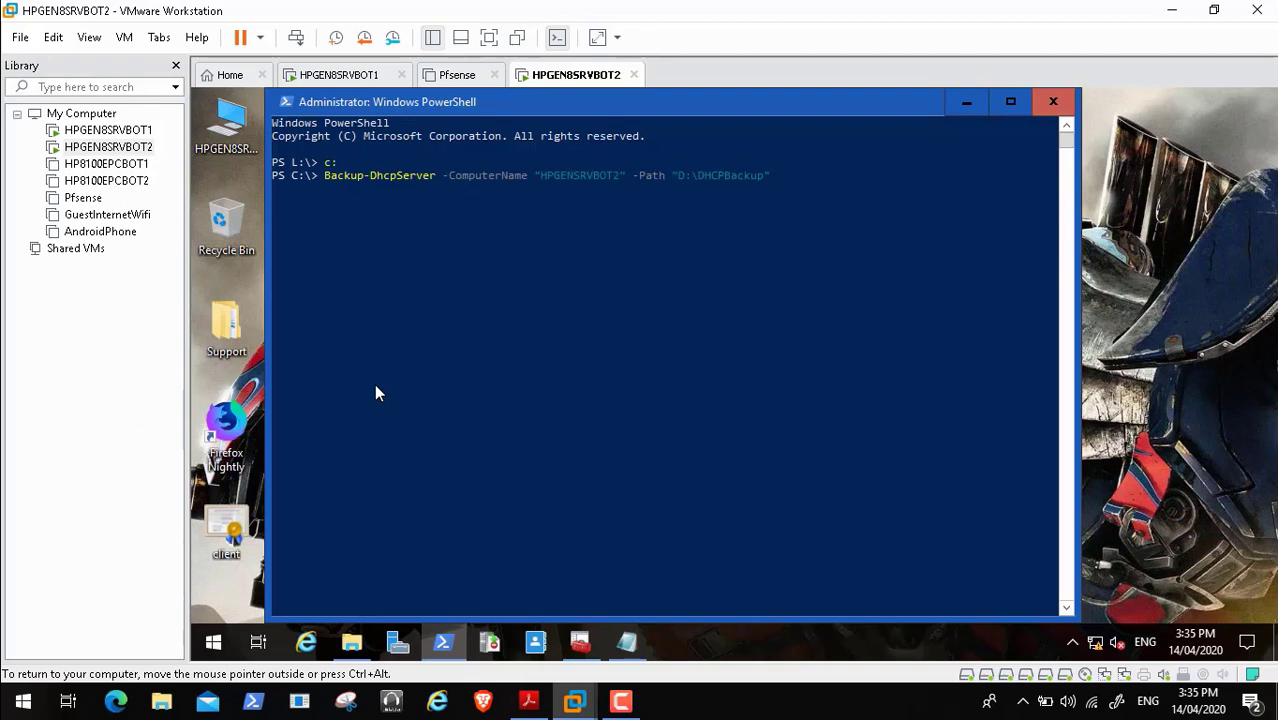
key("Return")
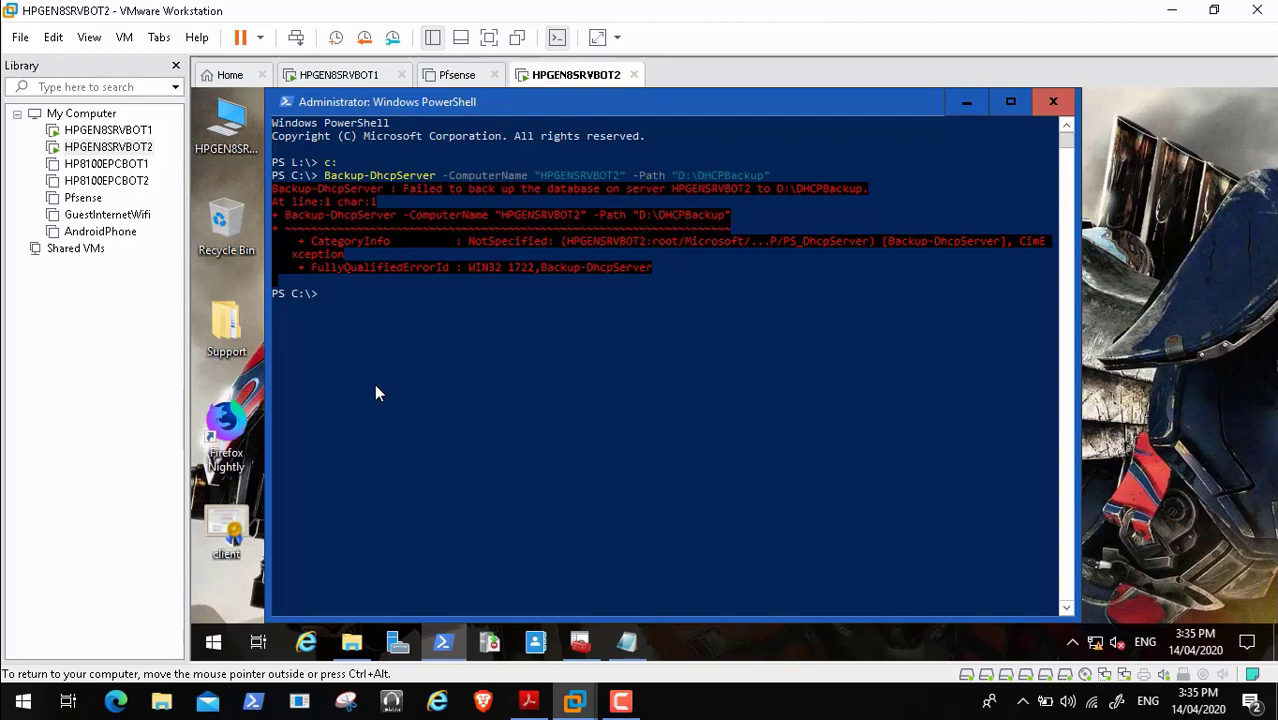
- Edit the recalled command's computer name to HPGEN8SRVBOT2, then to HPGEN8SRVBOT1
key("Up")
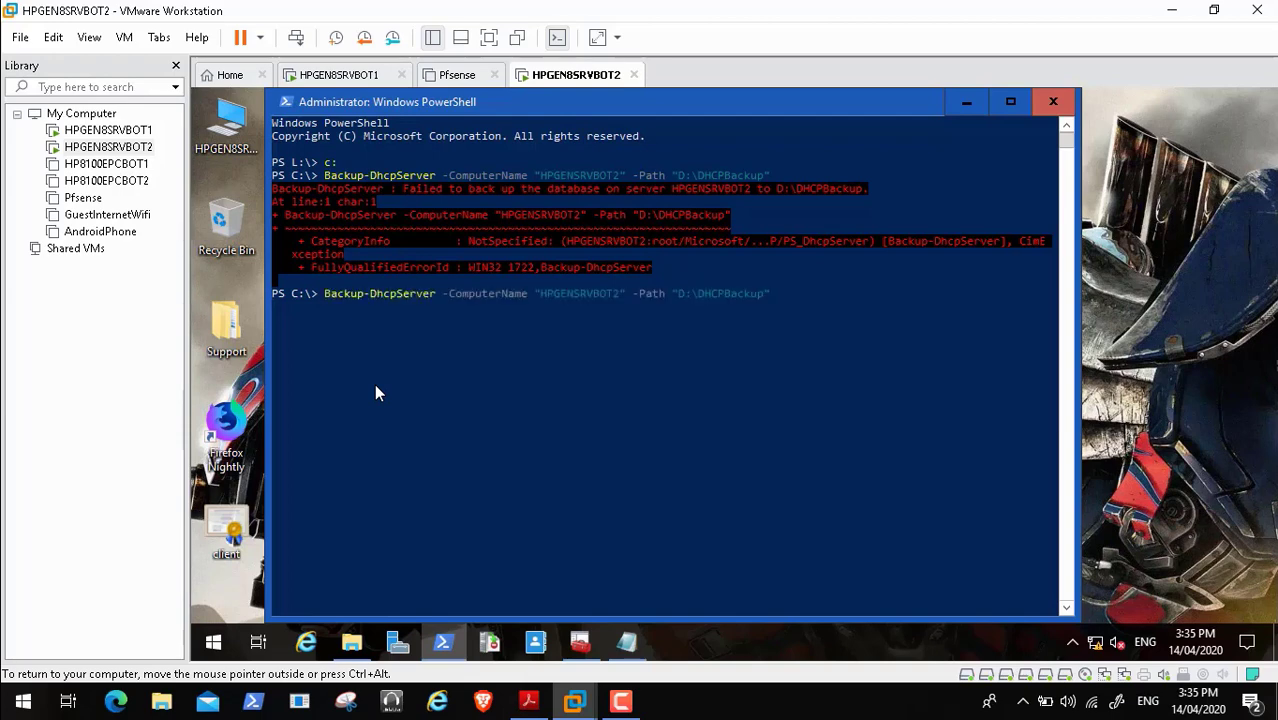
key("Left")
key("Left")
key("Left")
key("Left")
key("Left")
key("Left")
key("Left")
key("Left")
key("Left")
key("Left")
key("Left")
key("Left")
key("Left")
key("Left")
key("Left")
key("Left")
type("8")
key("Right")
key("Right")
key("Right")
key("Right")
key("Right")
key("Right")
key("Right")
key("Right")
key("Right")
key("Up")
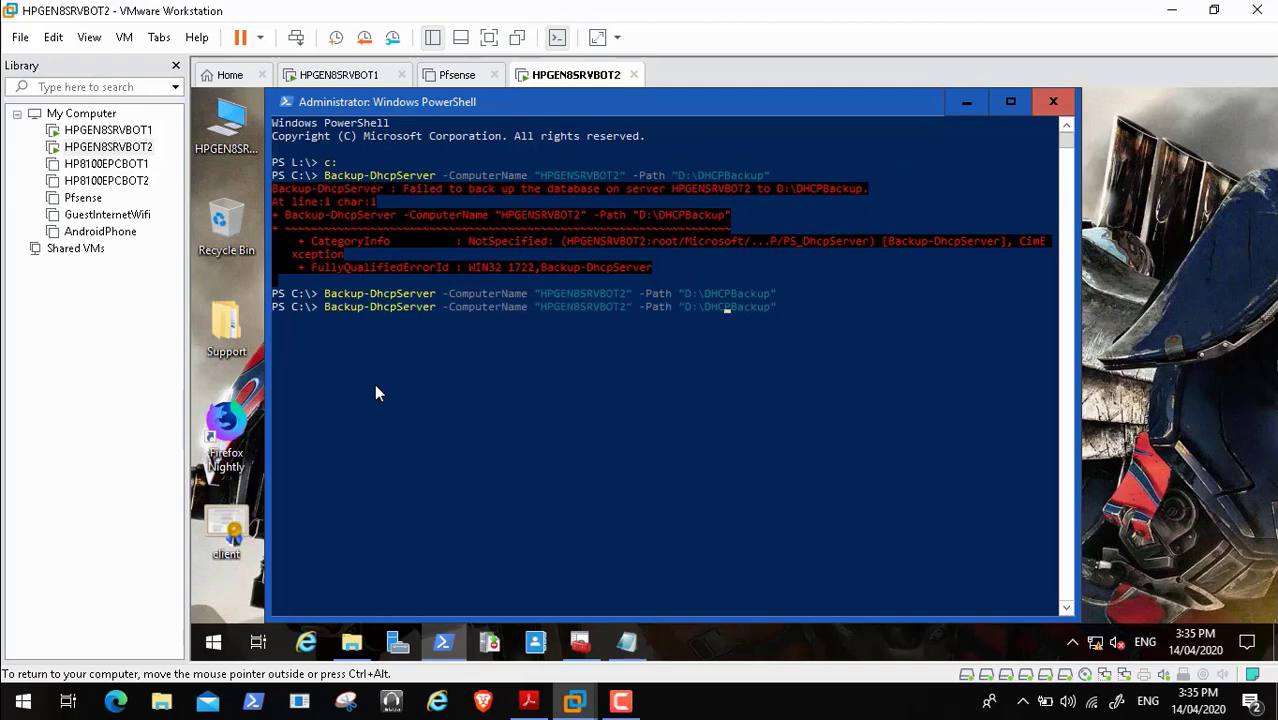
key("Left")
key("Left")
key("Left")
key("BackSpace")
type("1")
key("Right")
key("Right")
key("Right")
- Check the DHCPBackup folder for backup files, clear the command line, and minimize PowerShell
left_click(352, 642)
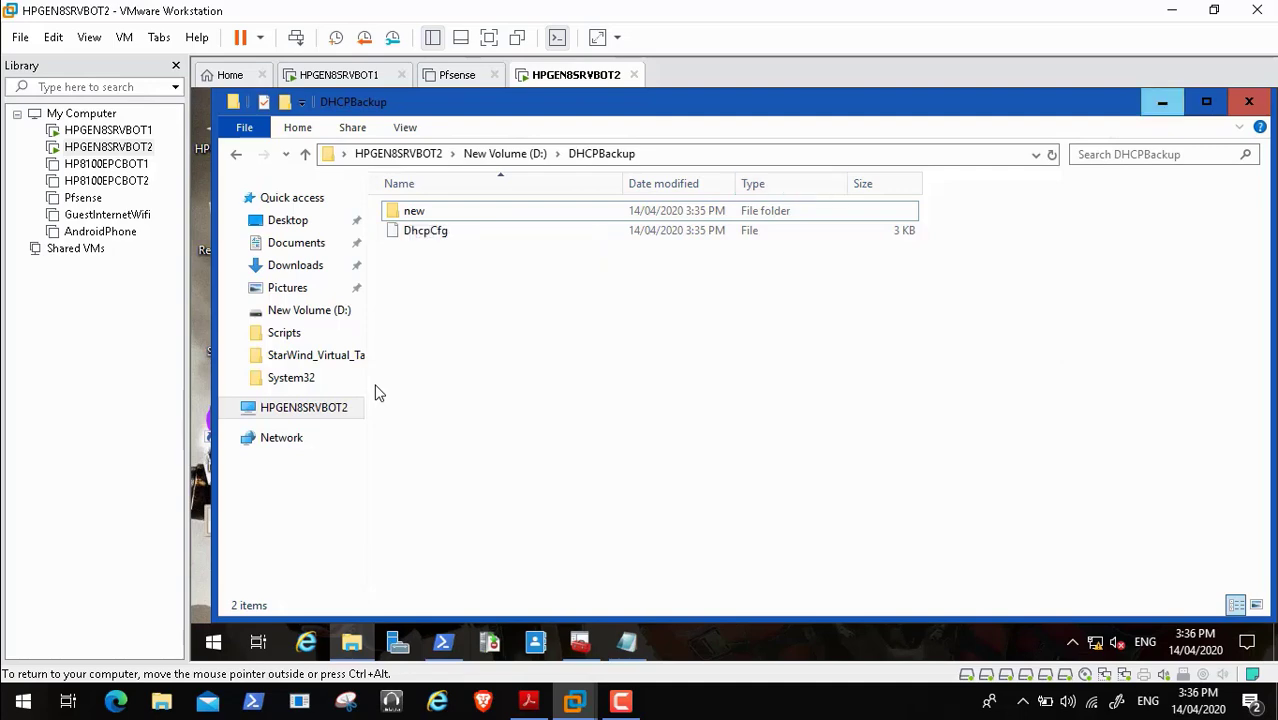
left_click(1162, 102)
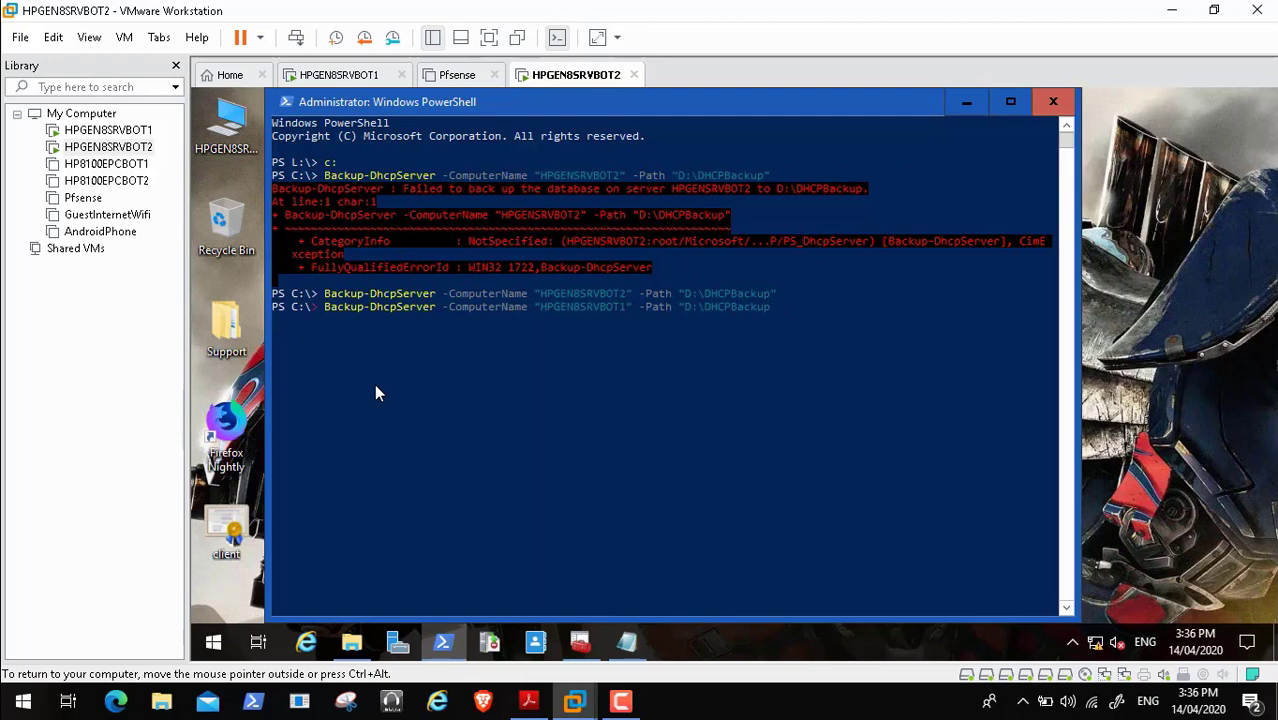
key("BackSpace")
key("BackSpace")
key("BackSpace")
key("BackSpace")
key("BackSpace")
key("BackSpace")
key("BackSpace")
key("BackSpace")
key("BackSpace")
key("BackSpace")
key("BackSpace")
key("BackSpace")
key("BackSpace")
key("BackSpace")
key("BackSpace")
key("BackSpace")
key("BackSpace")
key("BackSpace")
key("BackSpace")
key("BackSpace")
key("BackSpace")
key("BackSpace")
key("BackSpace")
key("BackSpace")
key("BackSpace")
key("BackSpace")
key("BackSpace")
key("BackSpace")
key("BackSpace")
key("BackSpace")
key("BackSpace")
key("BackSpace")
key("BackSpace")
key("BackSpace")
key("BackSpace")
key("BackSpace")
key("BackSpace")
key("BackSpace")
key("BackSpace")
key("BackSpace")
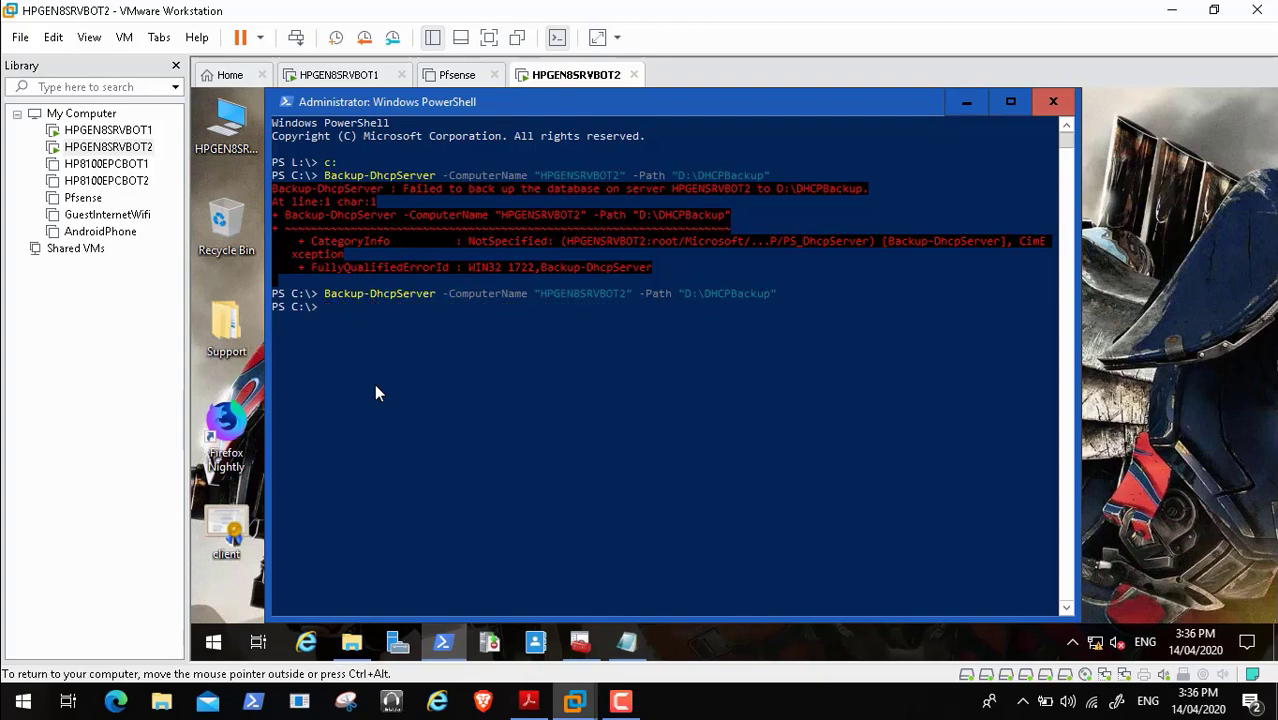
left_click(966, 102)
- Switch to the HPGEN8SRVBOT1 VM tab, unlock it, and open PowerShell as Administrator
left_click(353, 76)
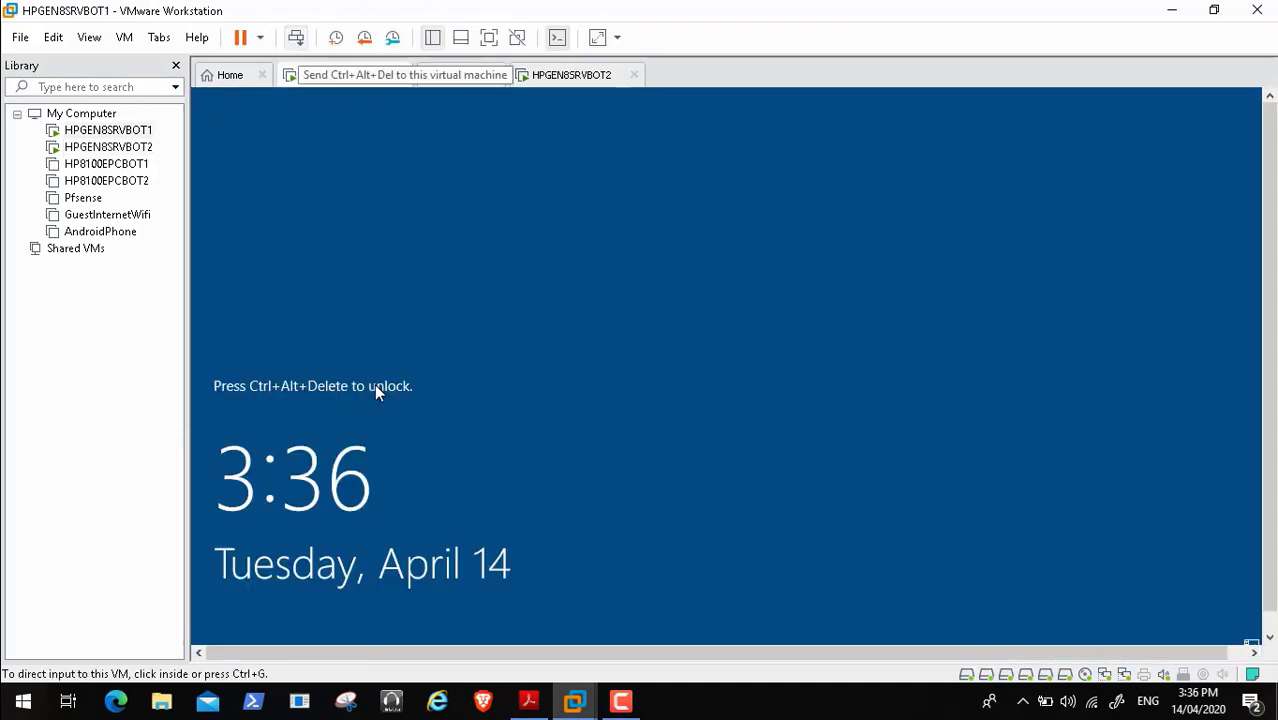
mouse_move(773, 692)
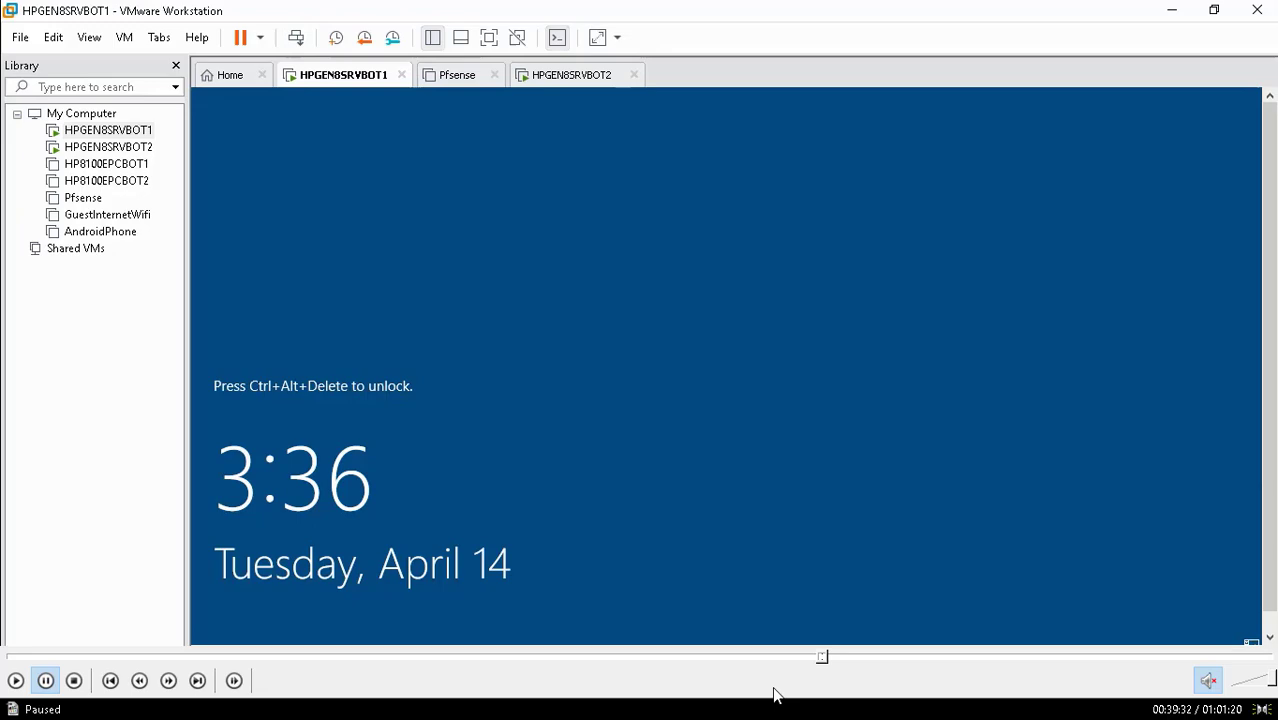
left_click(826, 658)
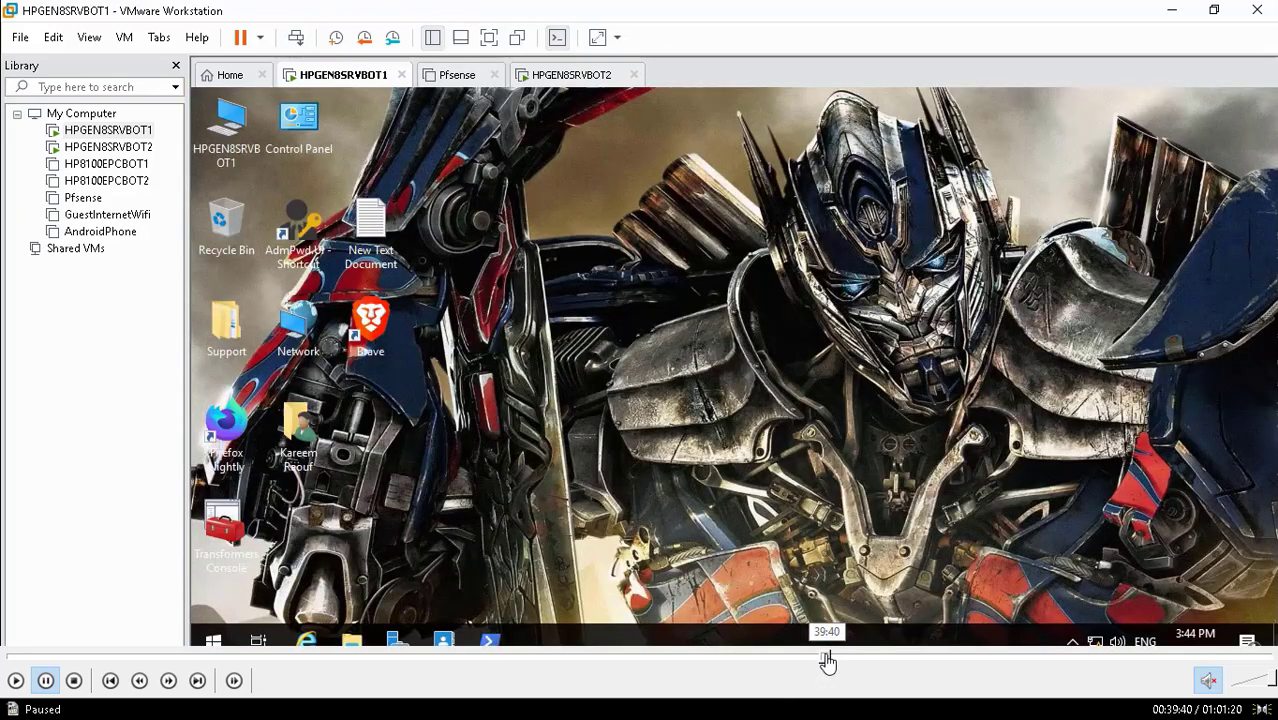
left_click(833, 658)
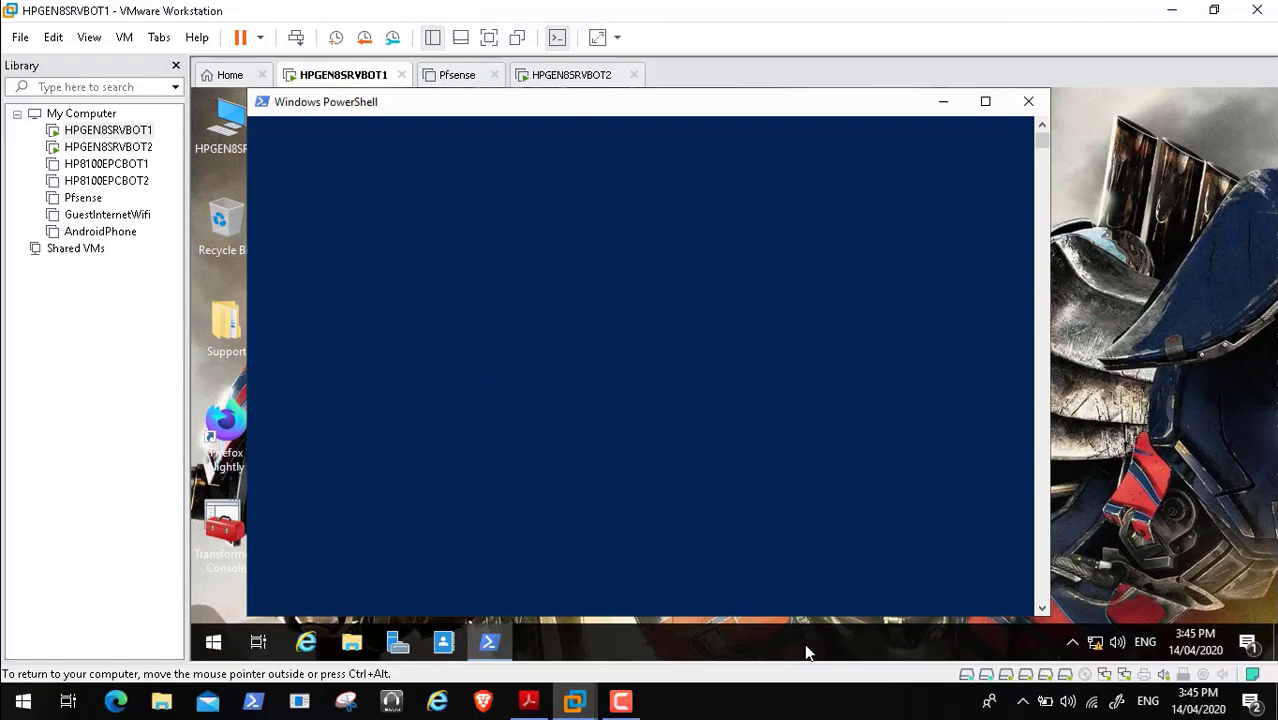
mouse_move(822, 674)
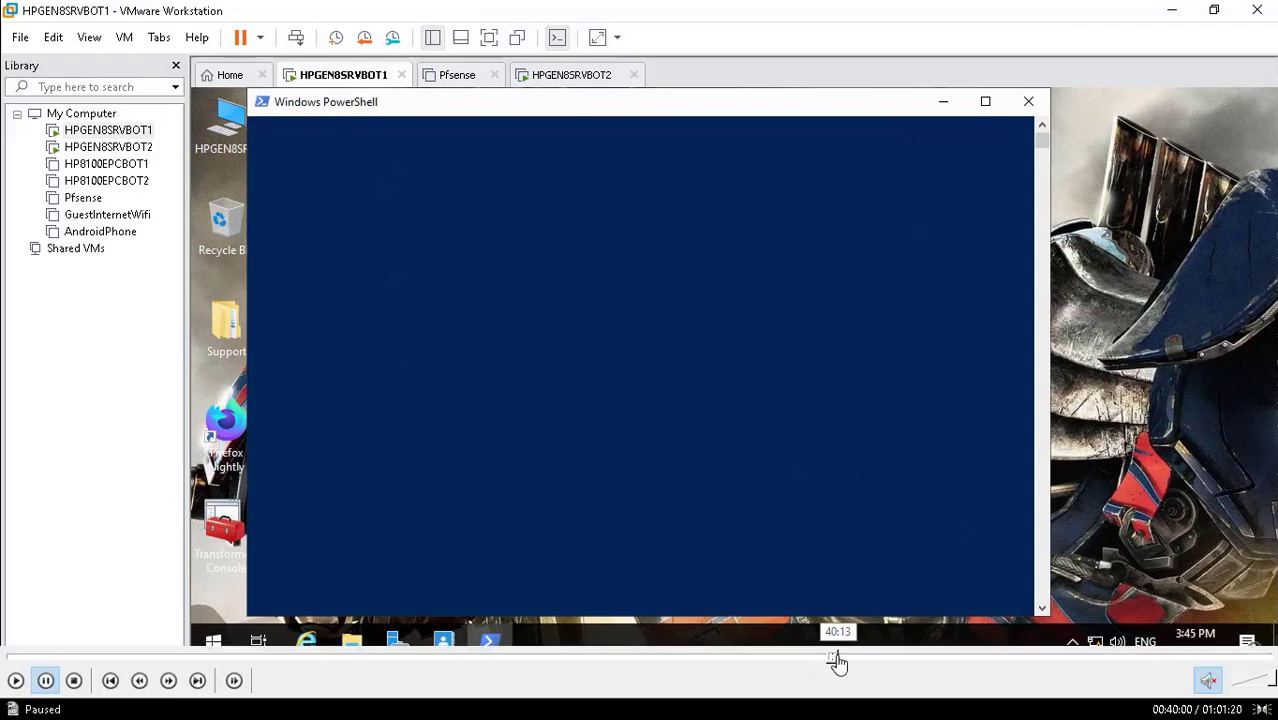
left_click(838, 660)
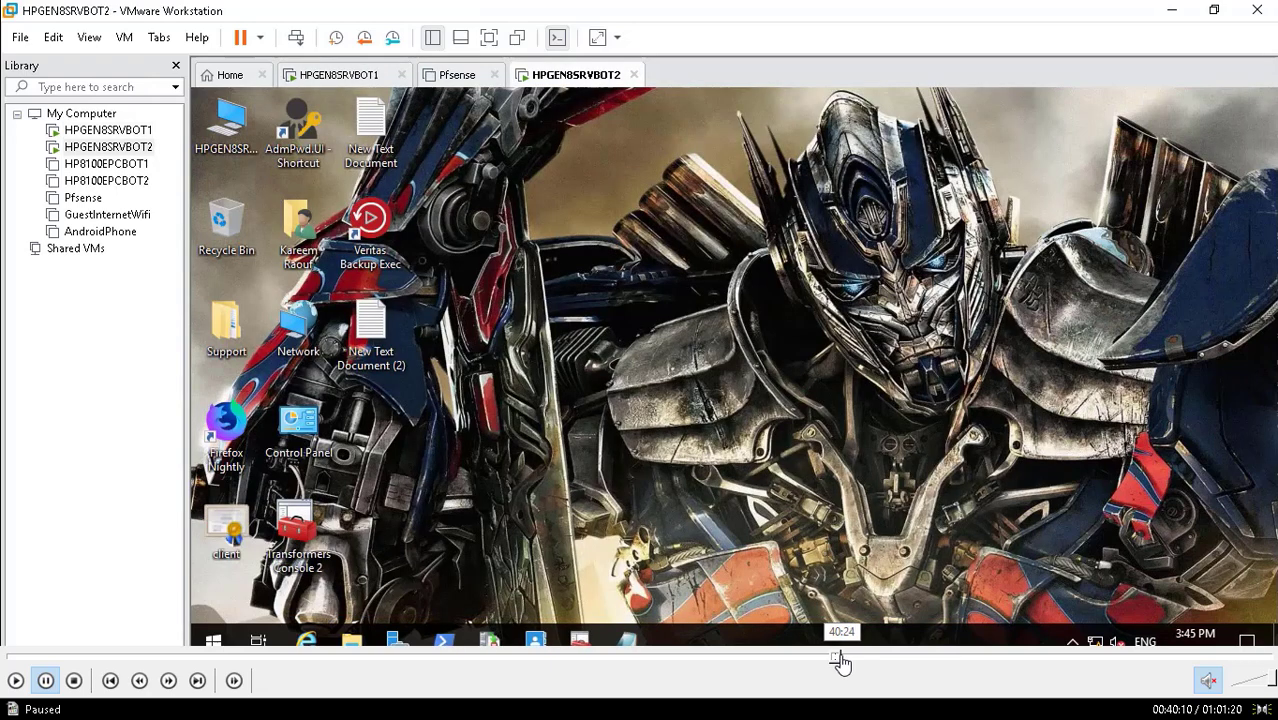
left_click(835, 660)
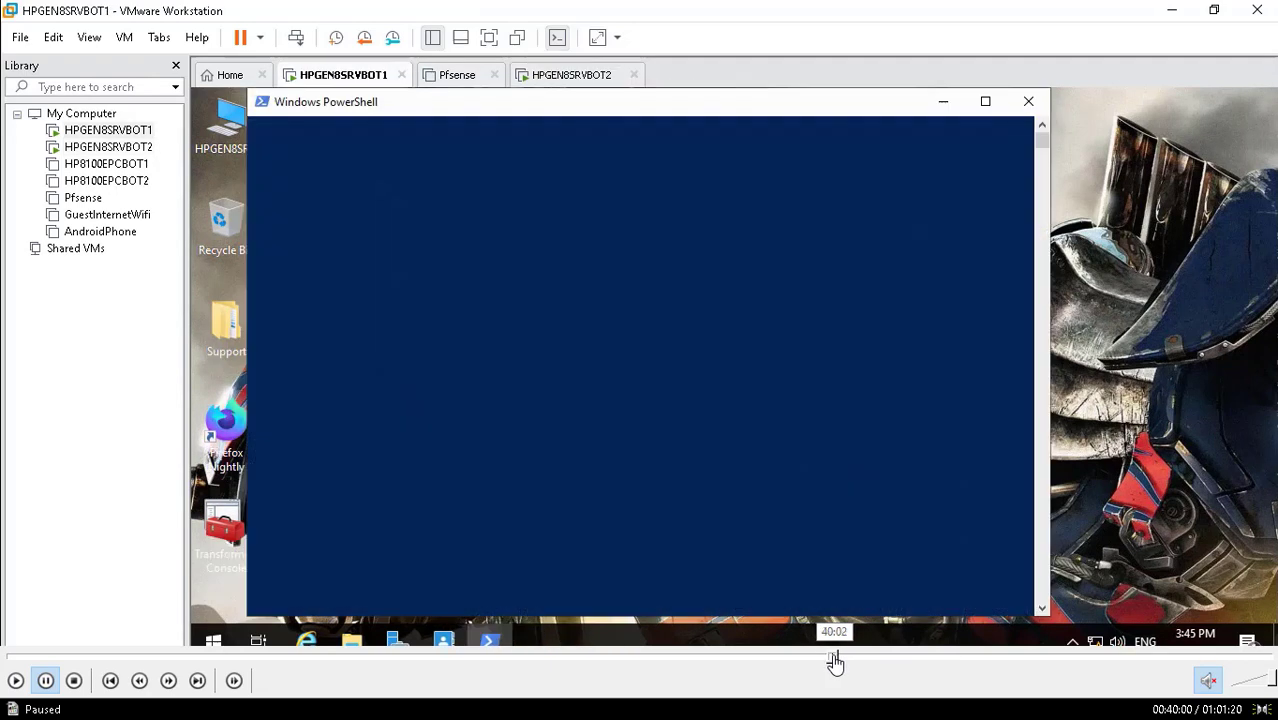
left_click(837, 660)
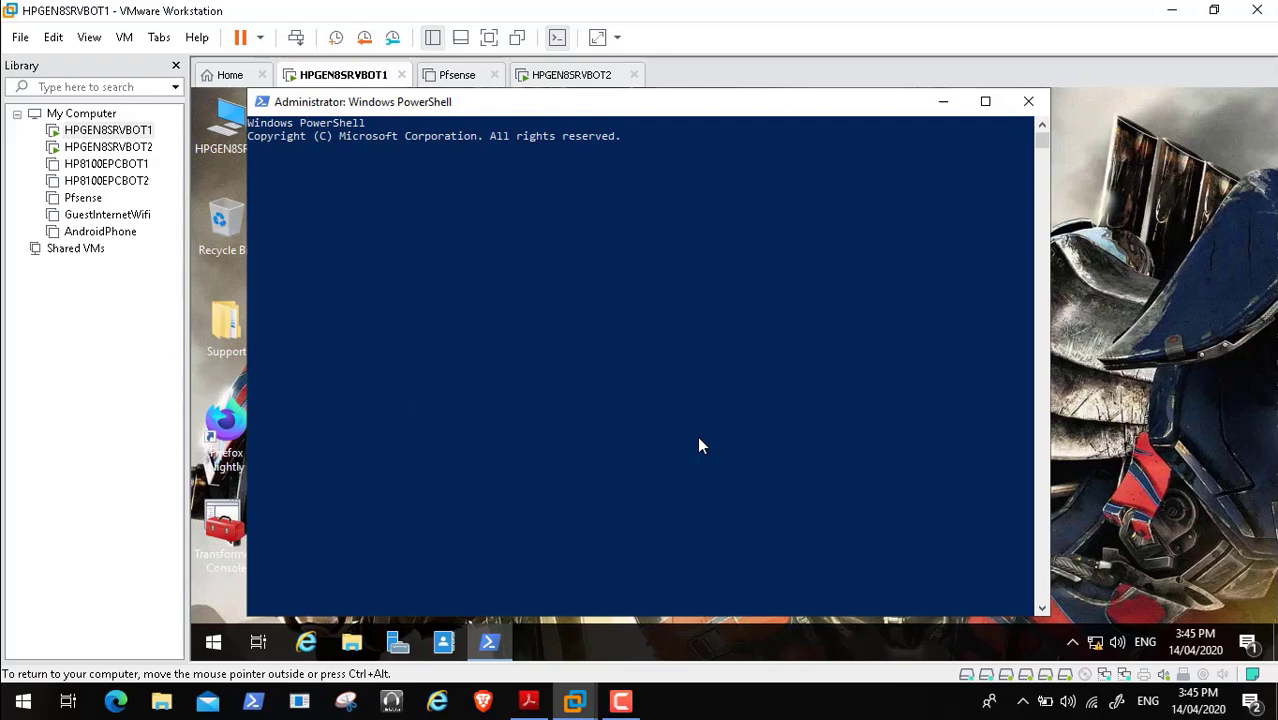
- Switch to the HPGEN8SRVBOT2 VM showing the Notepad note with the Backup-DhcpServer command
mouse_move(650, 695)
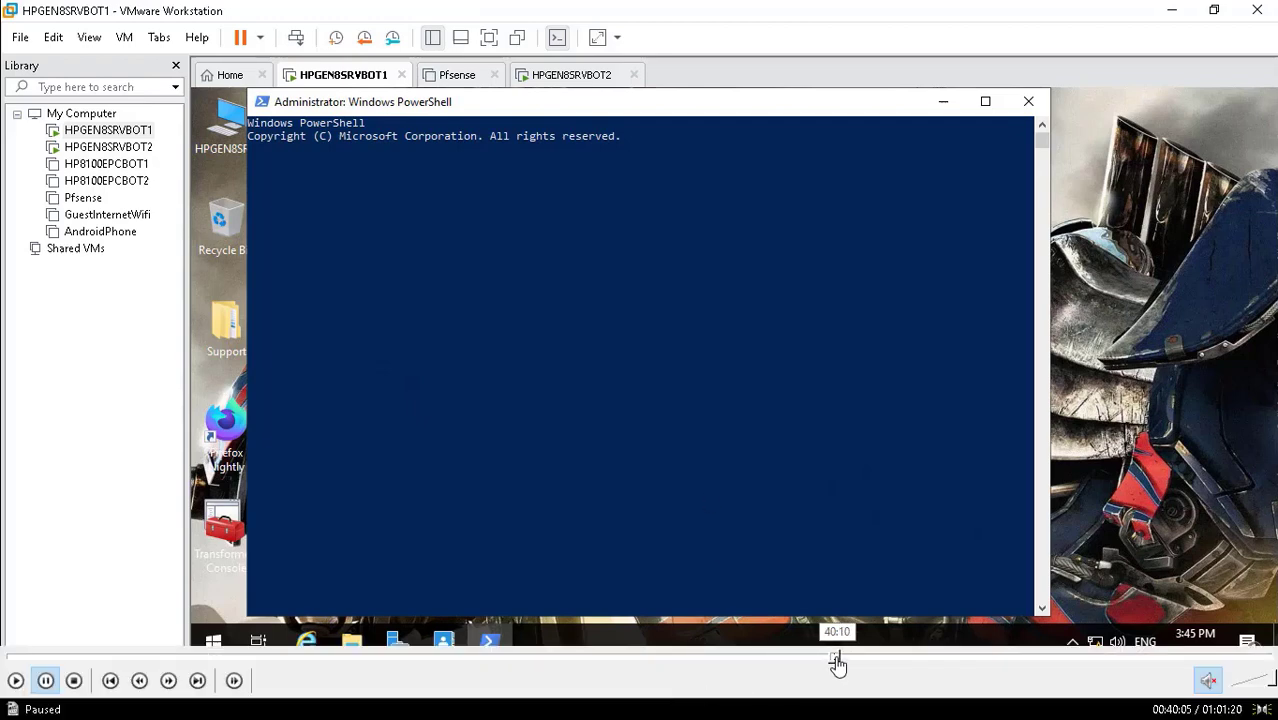
left_click(837, 656)
left_click(835, 655)
left_click(15, 680)
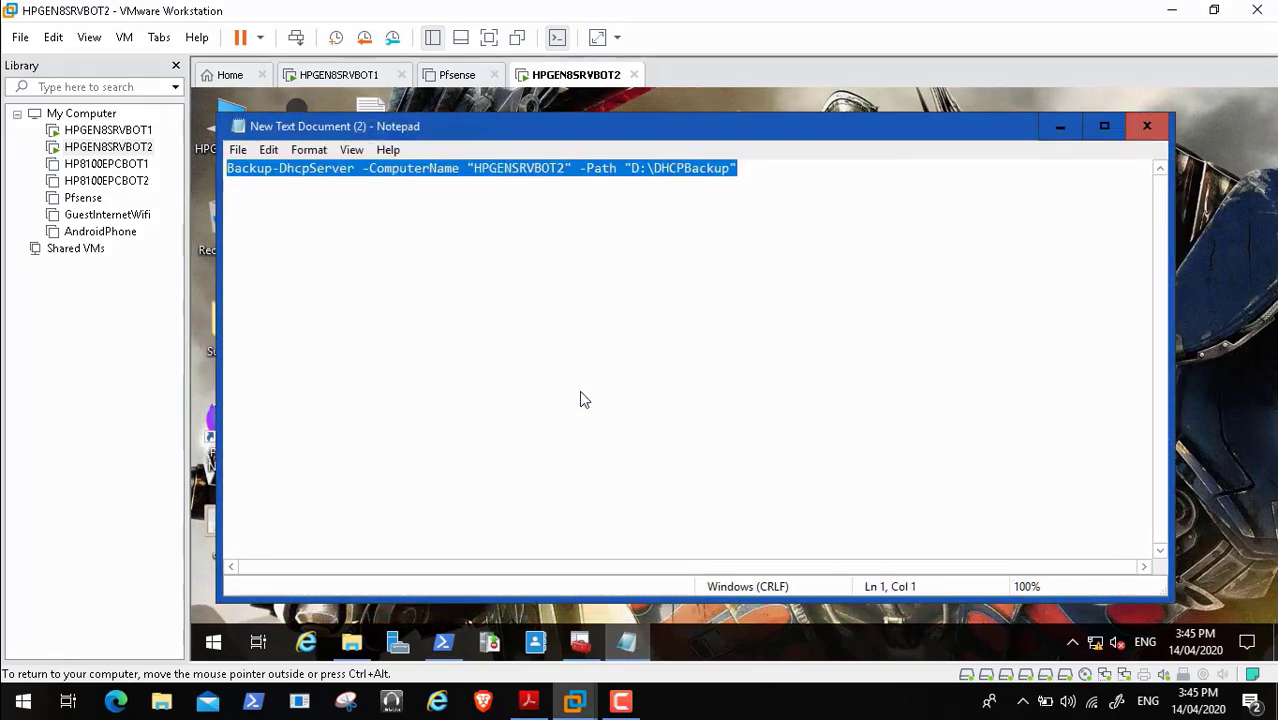
- Change the Notepad command's computer name to HPGEN8SRVBOT1 and select the whole line
left_click(512, 168)
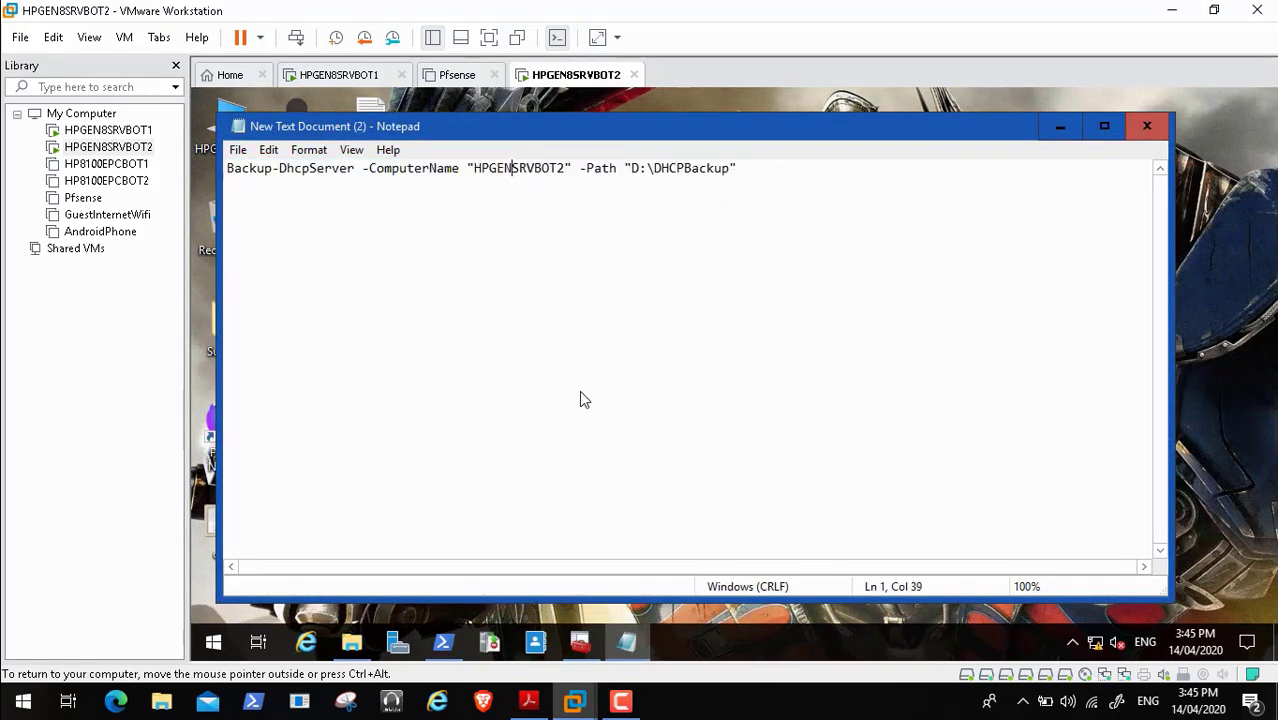
type("8")
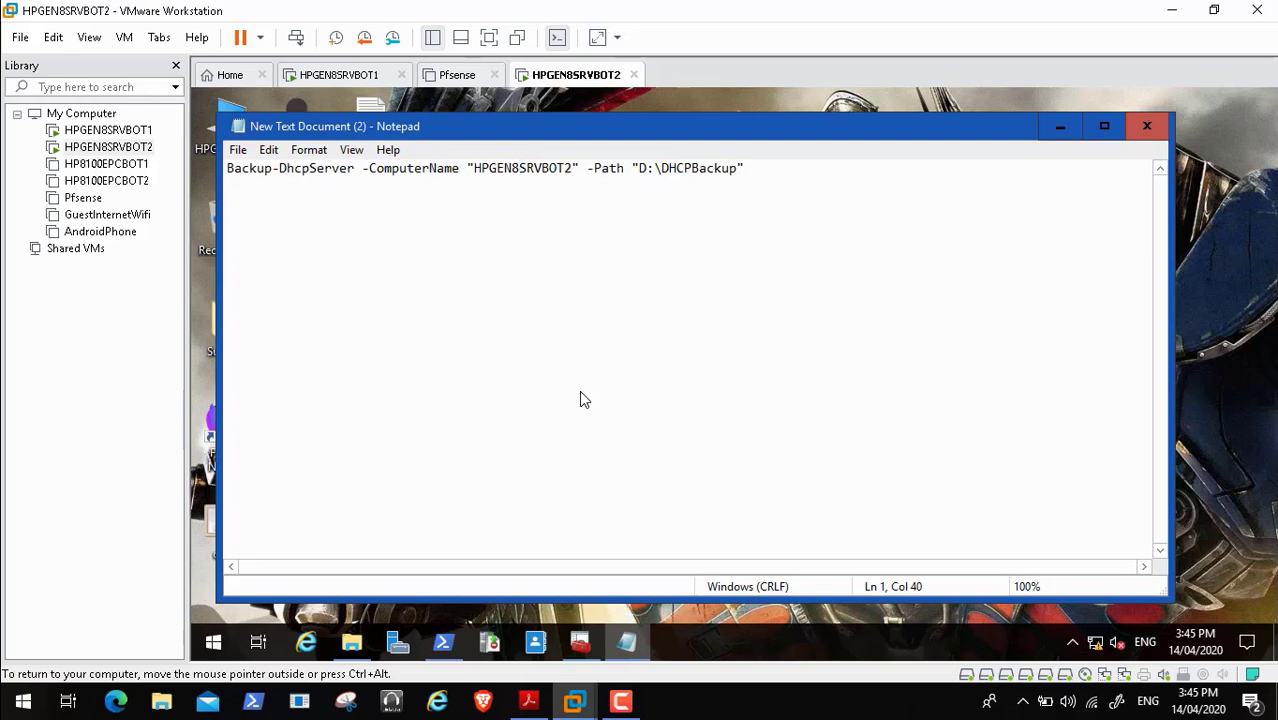
left_click(573, 168)
key("BackSpace")
type("1")
left_click_drag(746, 168, 227, 168)
key("ctrl+c")
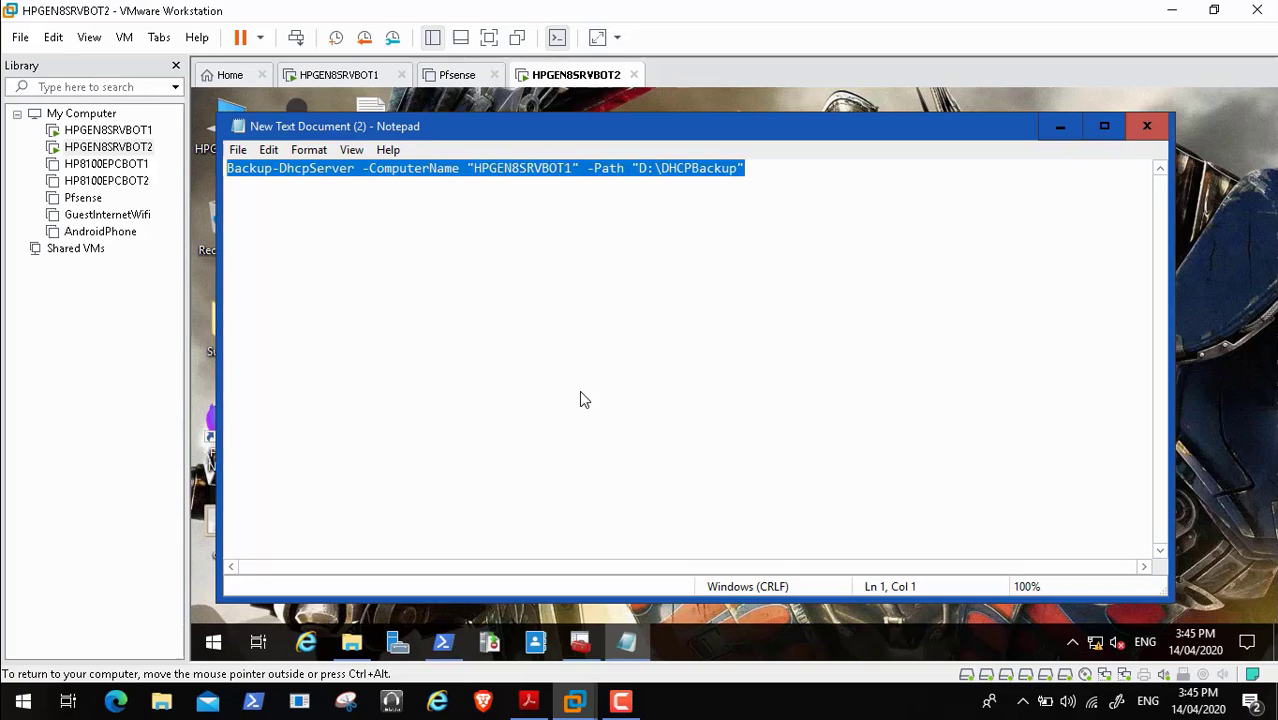
- In HPGEN8SRVBOT1's PowerShell, change to C: and enter the Backup-DhcpServer command for D:\DHCPBackup
left_click(340, 75)
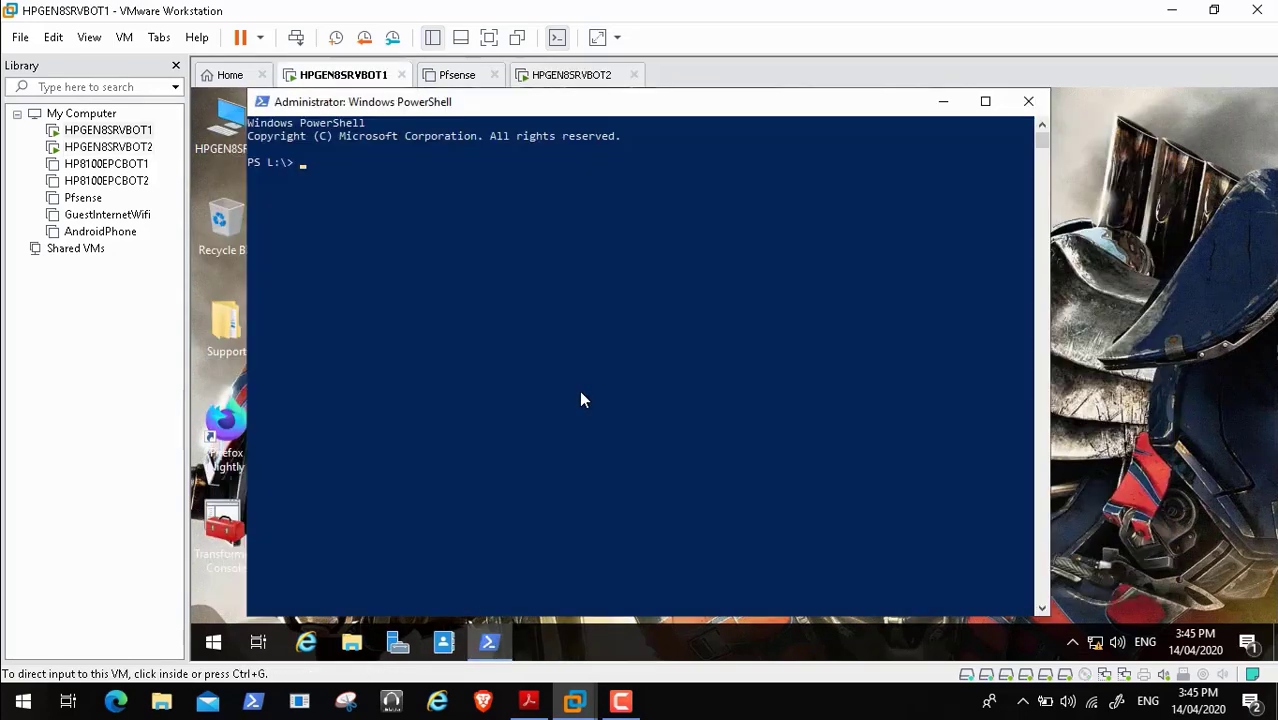
left_click(581, 399)
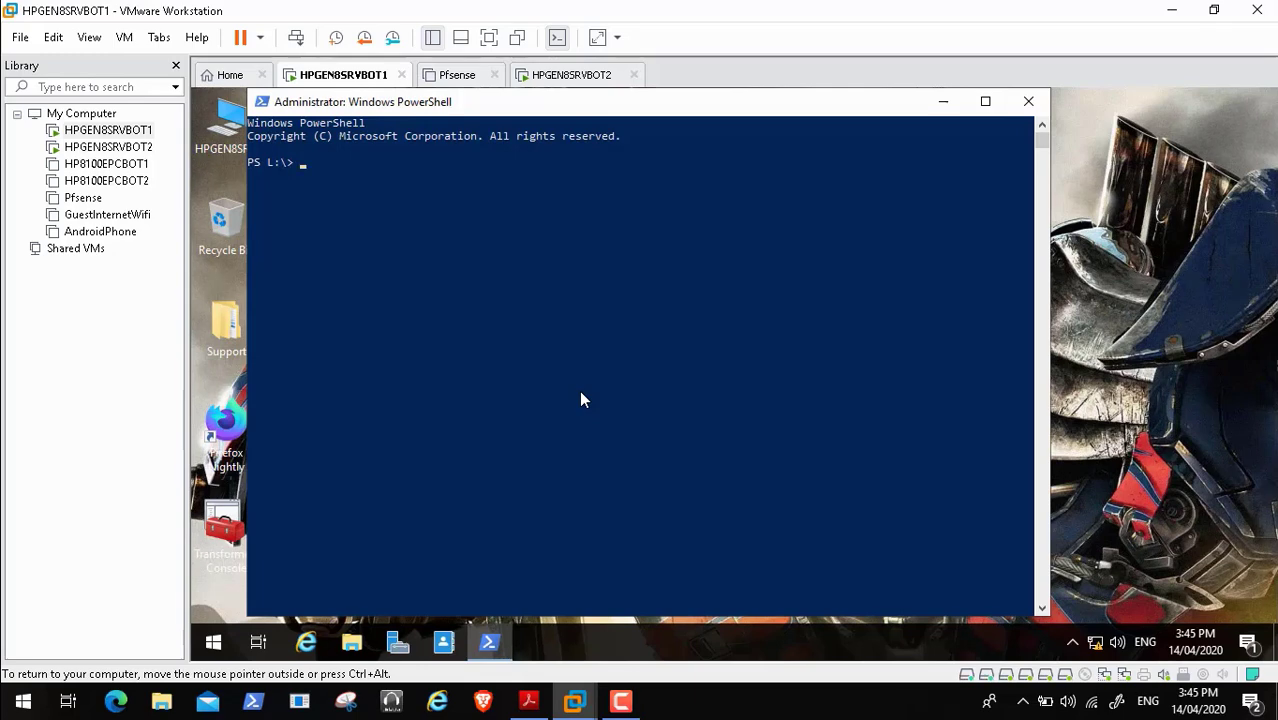
left_click(367, 202)
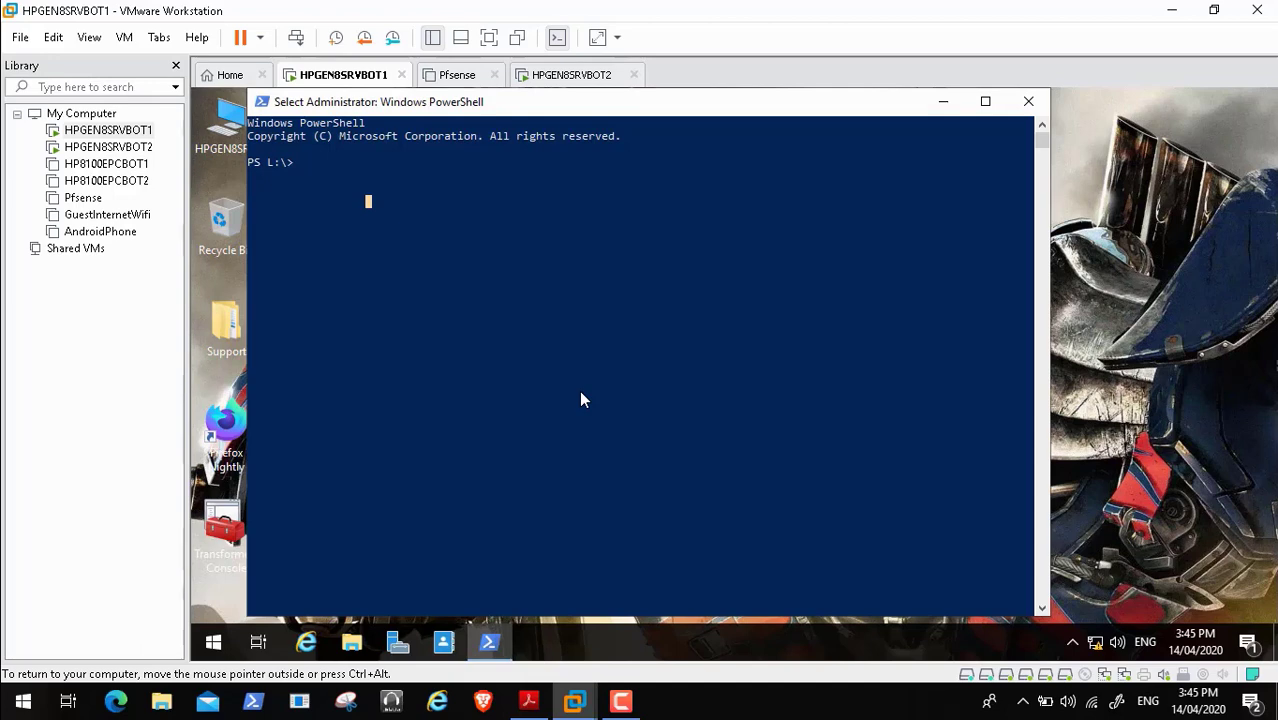
left_click(309, 162)
type("c:")
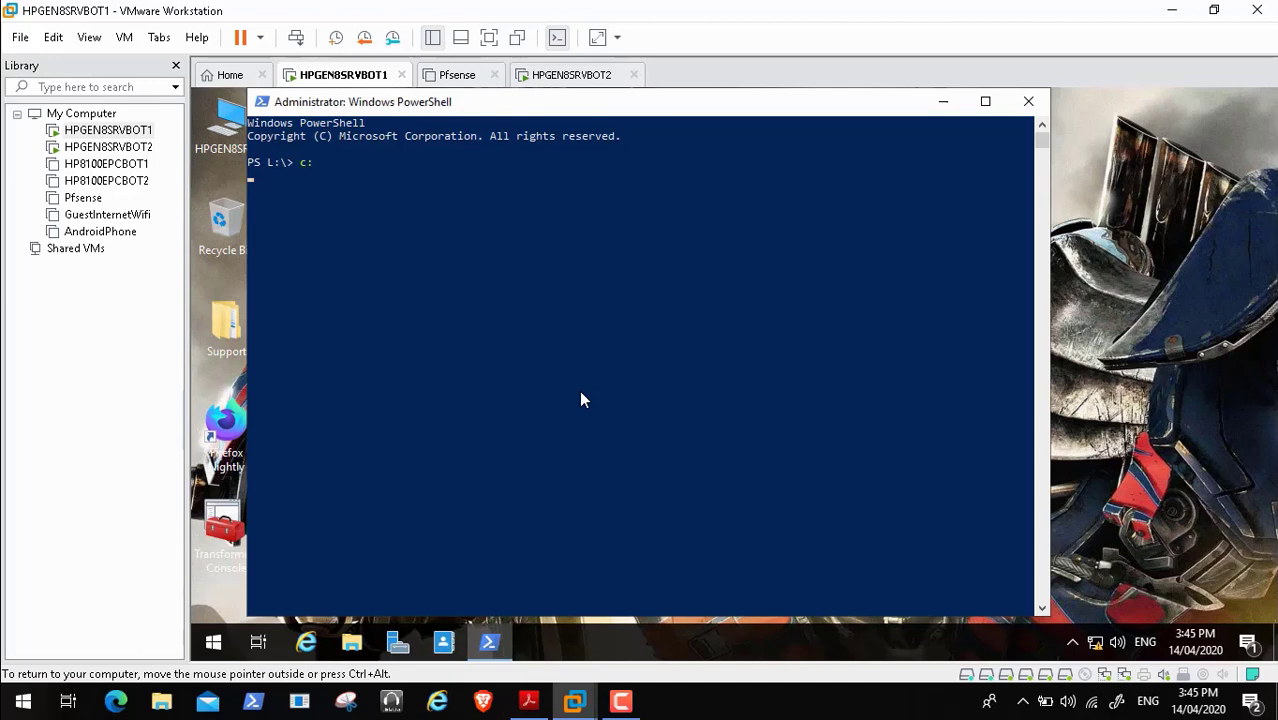
key("Return")
type("c")
key("BackSpace")
key("ctrl+v")
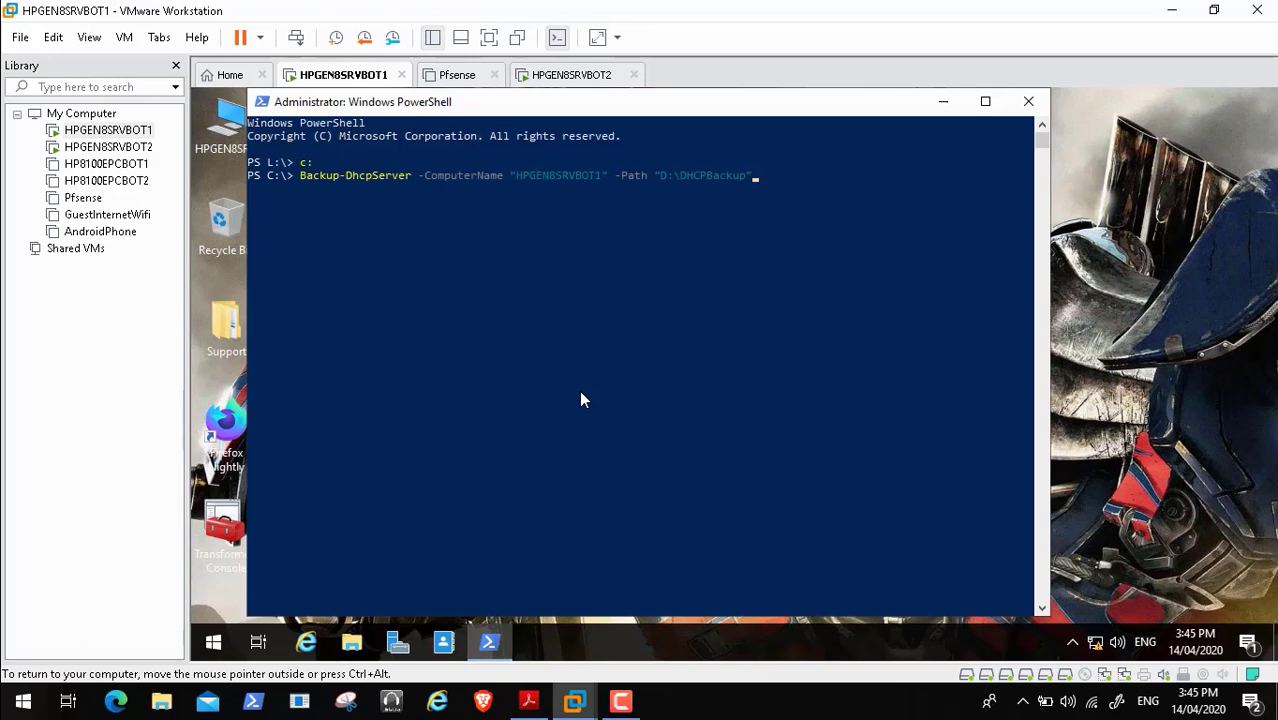
key("Return")
- Scroll the assessment PDF from the DHCP restore steps down to section 1.3 Backups of DNS
left_click(528, 701)
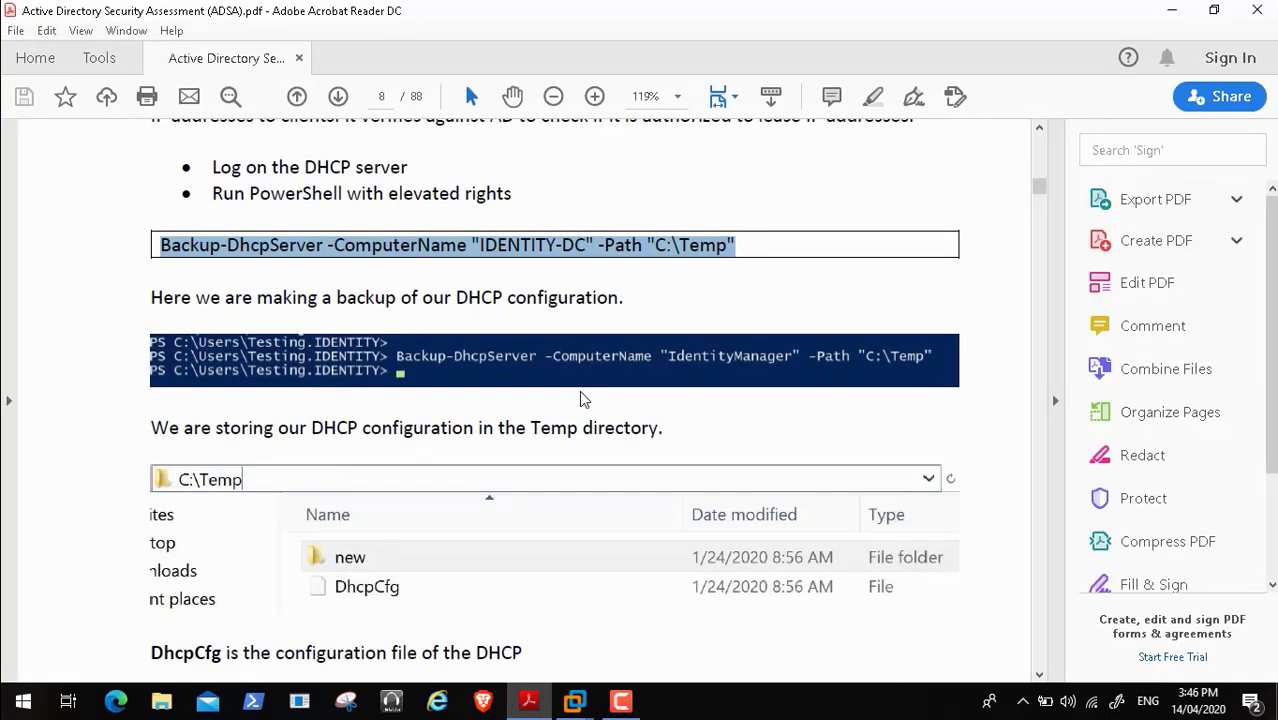
left_click(584, 399)
scroll(584, 399, "down", 5)
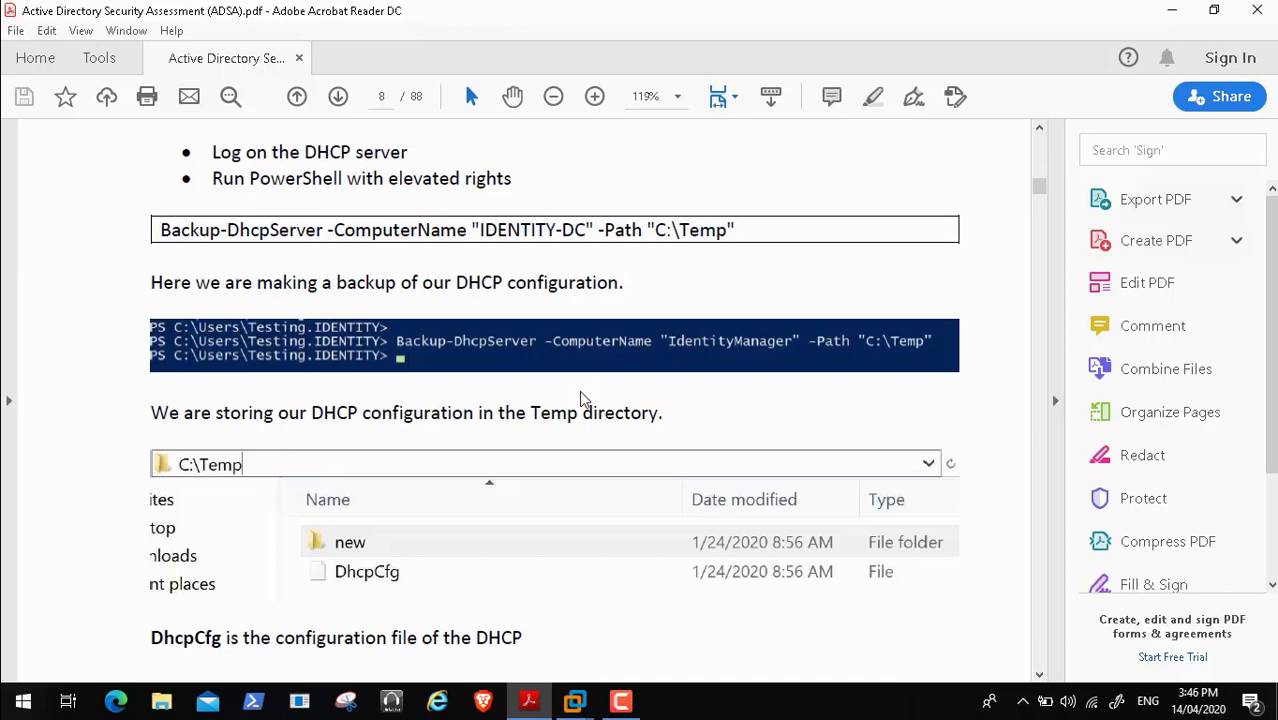
scroll(584, 399, "down", 10)
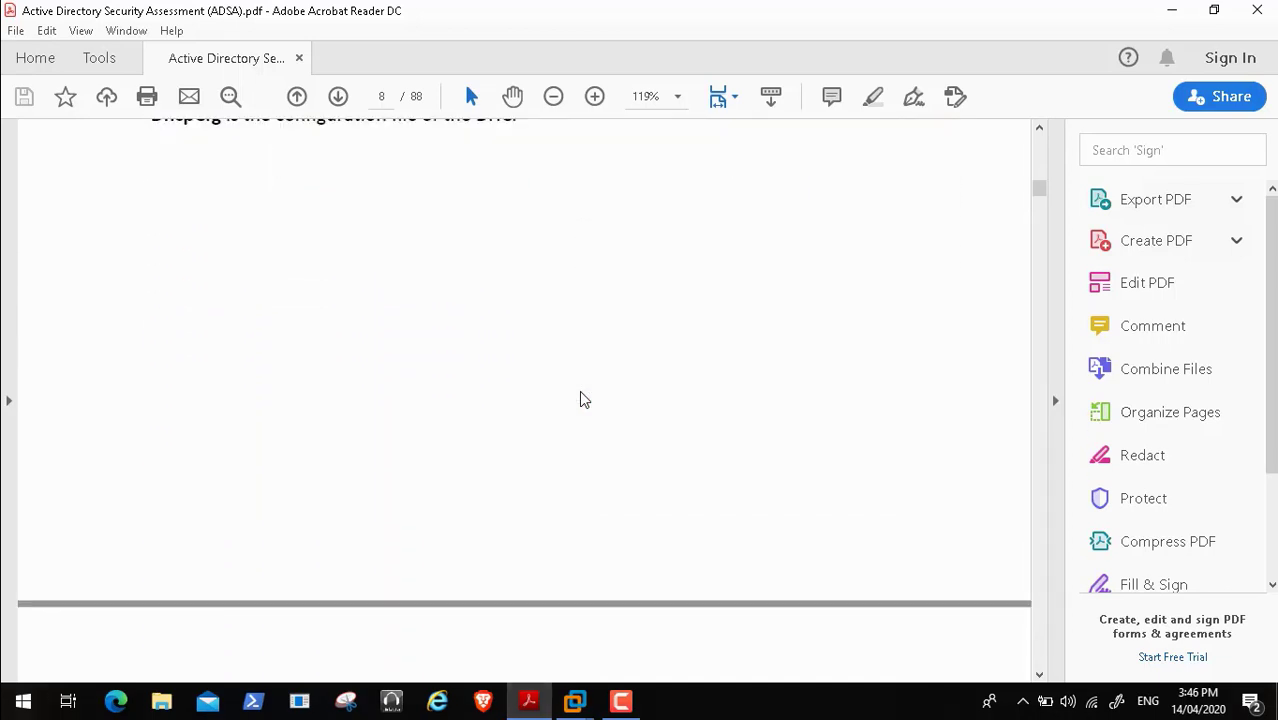
scroll(584, 399, "down", 5)
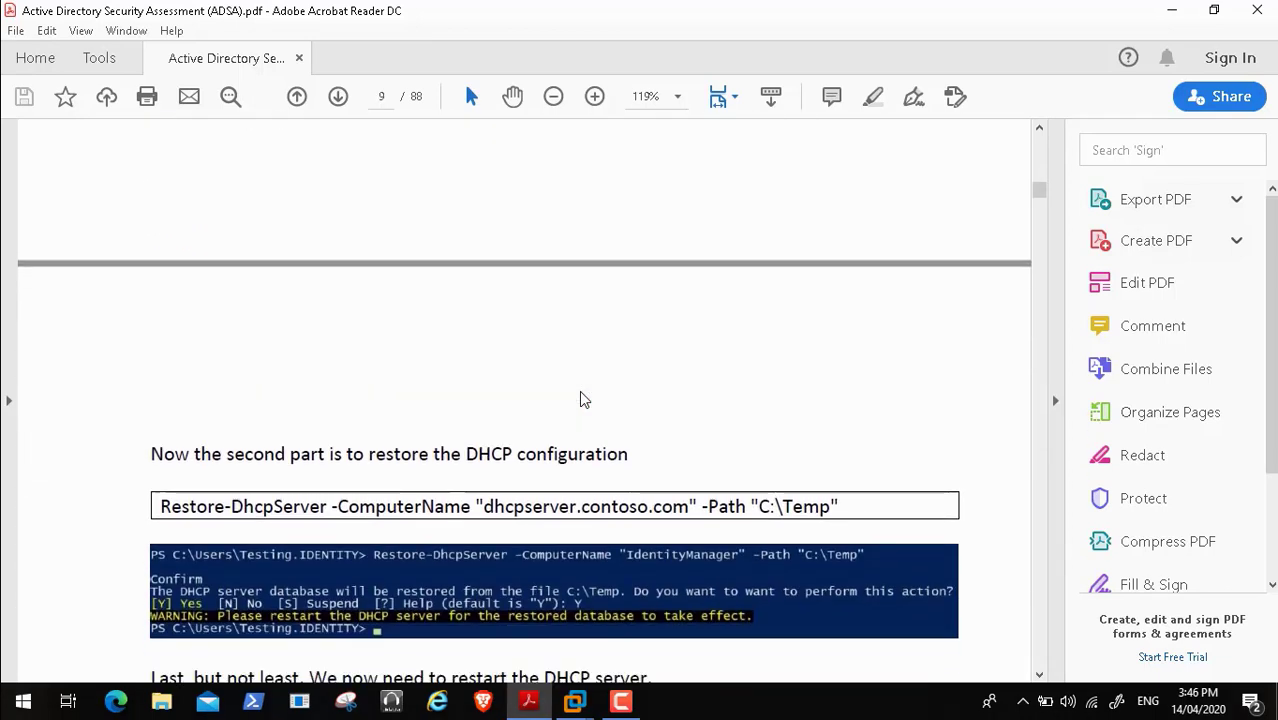
scroll(584, 399, "down", 7)
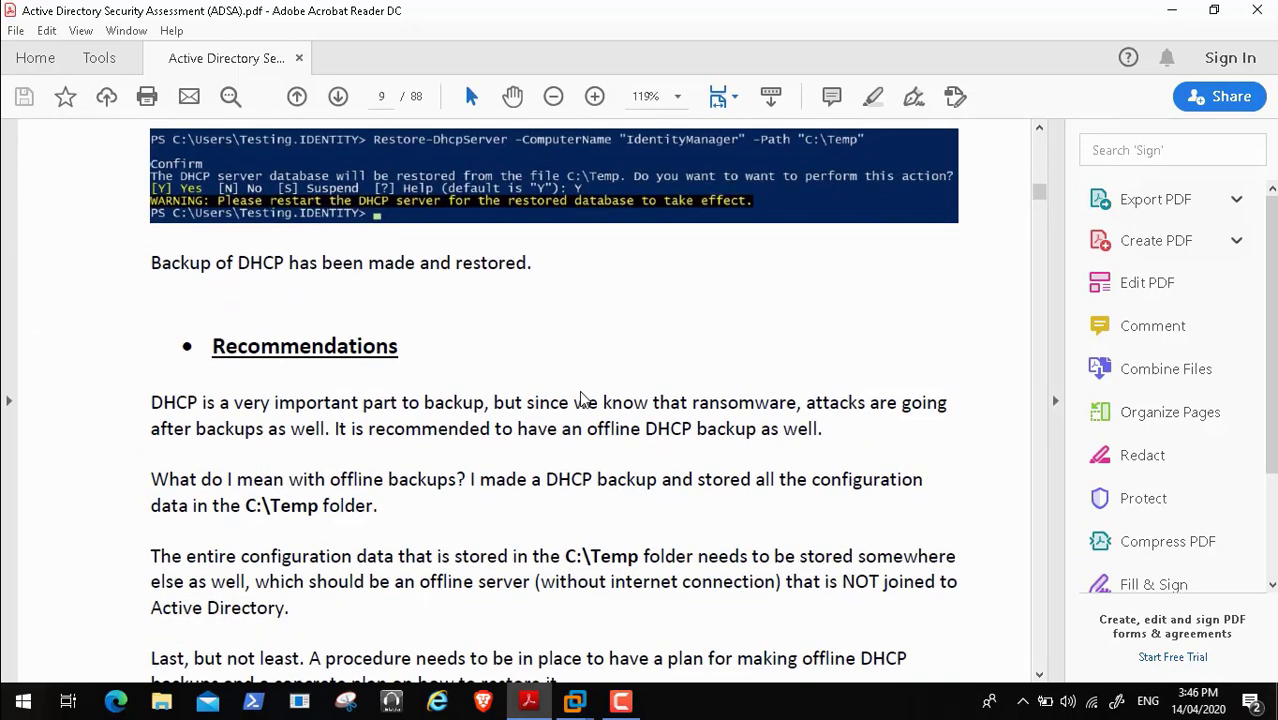
scroll(584, 399, "down", 1)
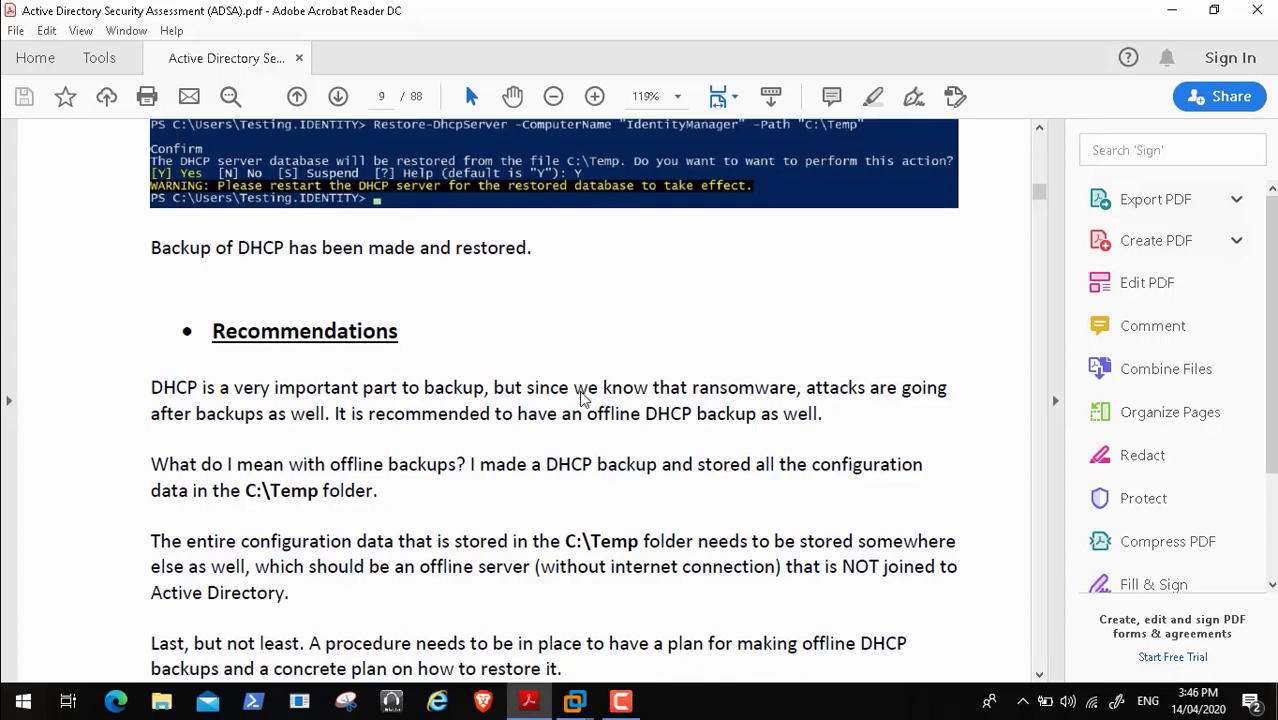
scroll(584, 399, "down", 1)
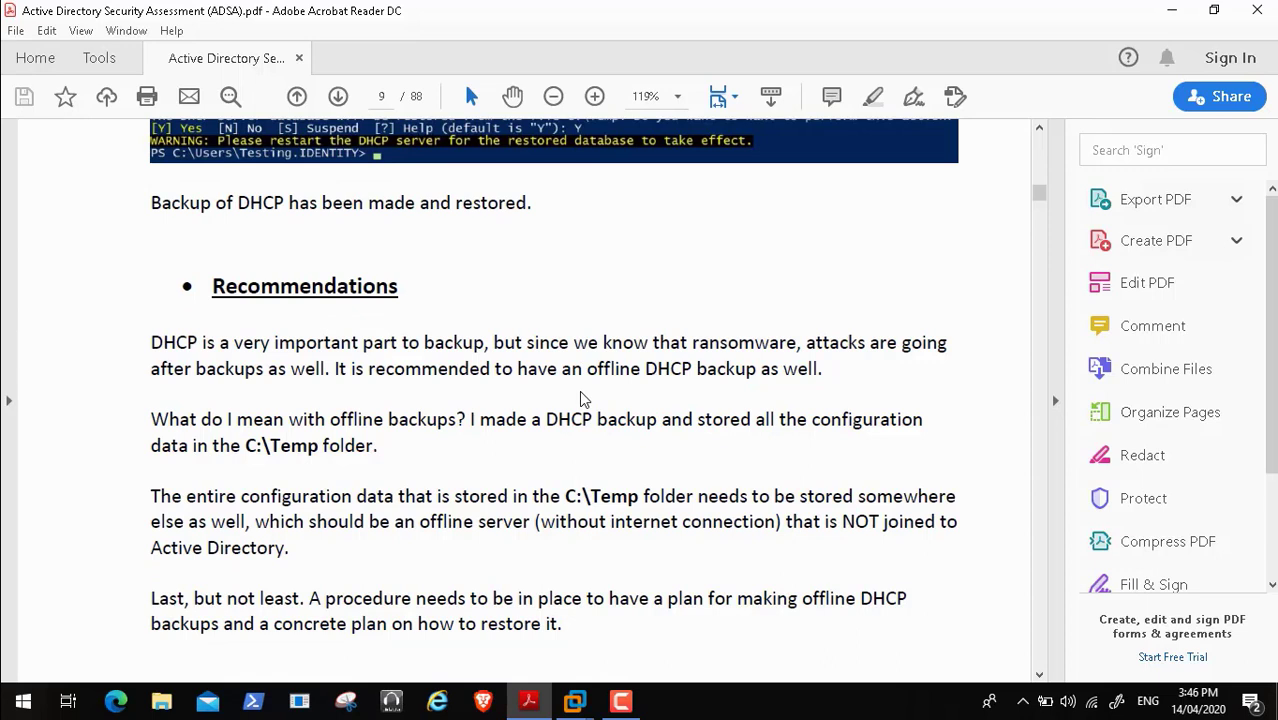
scroll(584, 399, "down", 1)
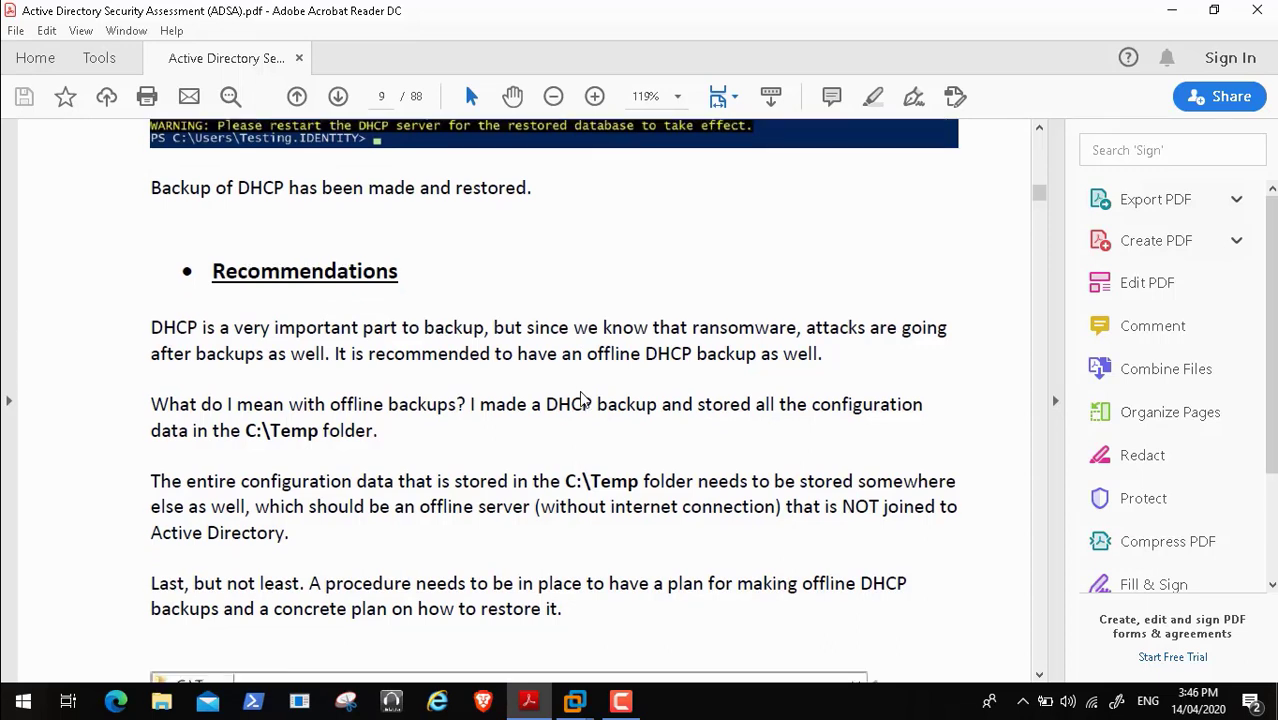
scroll(584, 399, "down", 2)
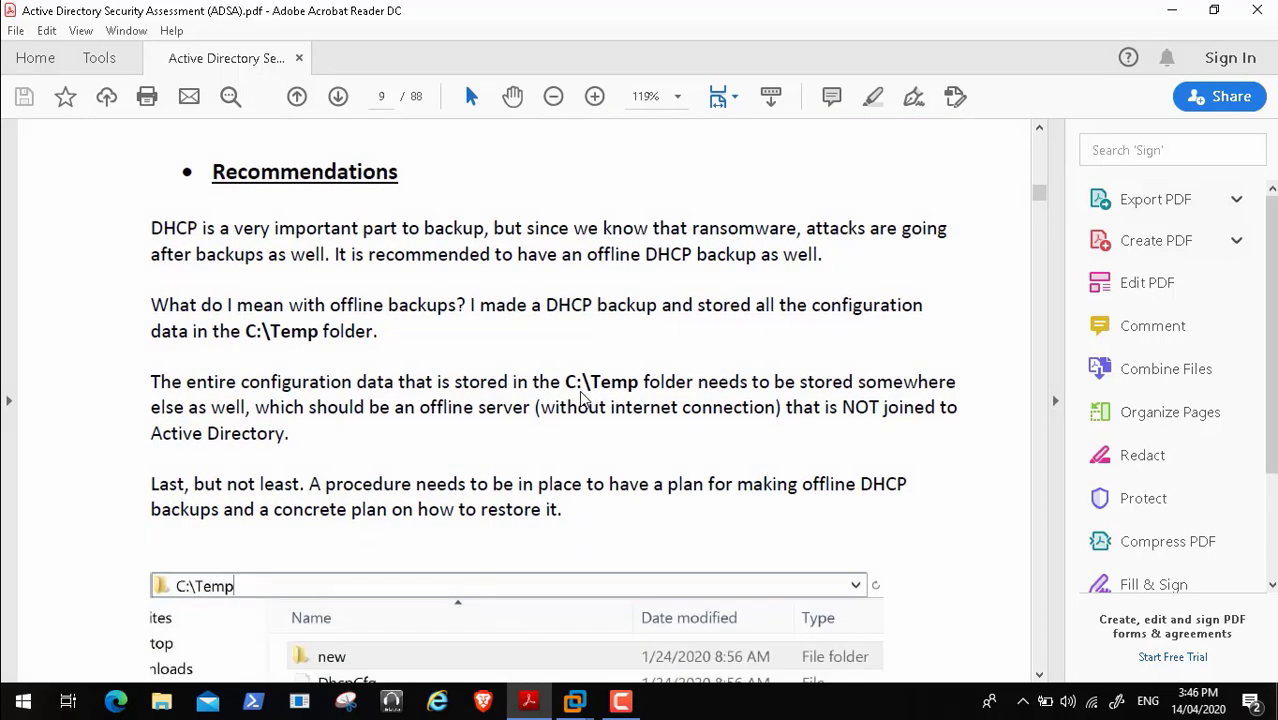
scroll(584, 399, "down", 2)
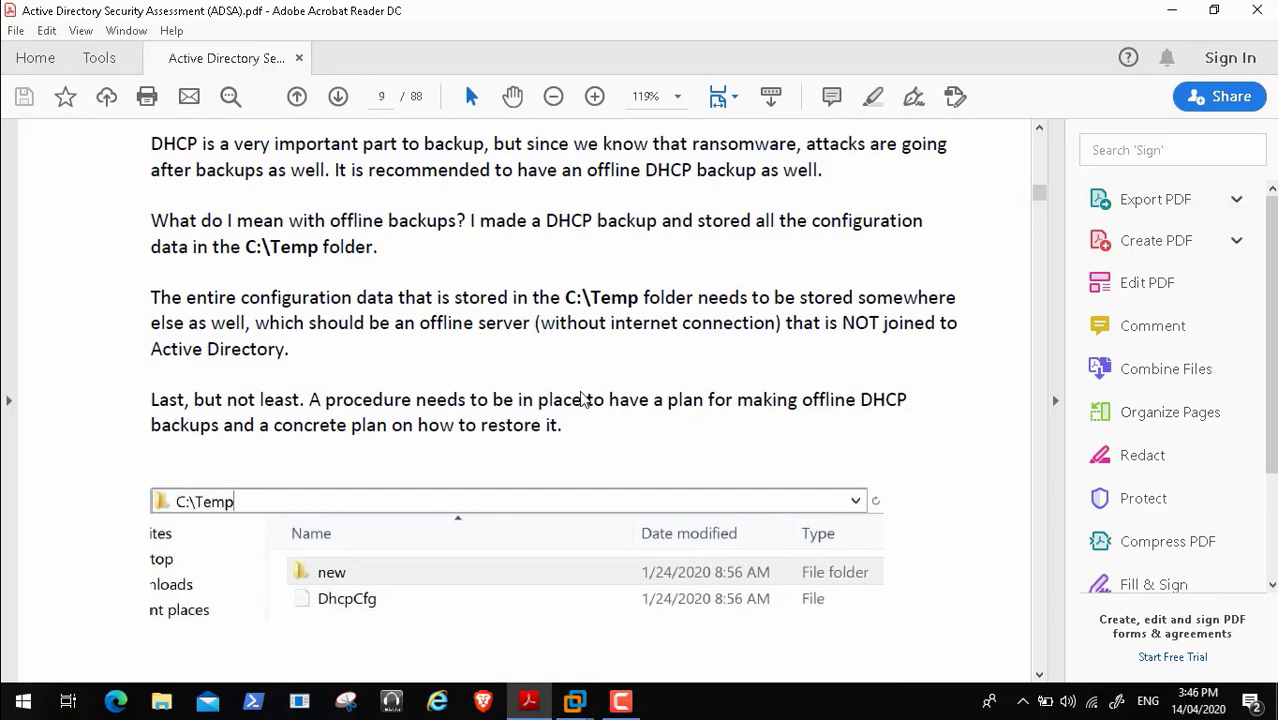
scroll(584, 399, "down", 1)
scroll(583, 399, "down", 5)
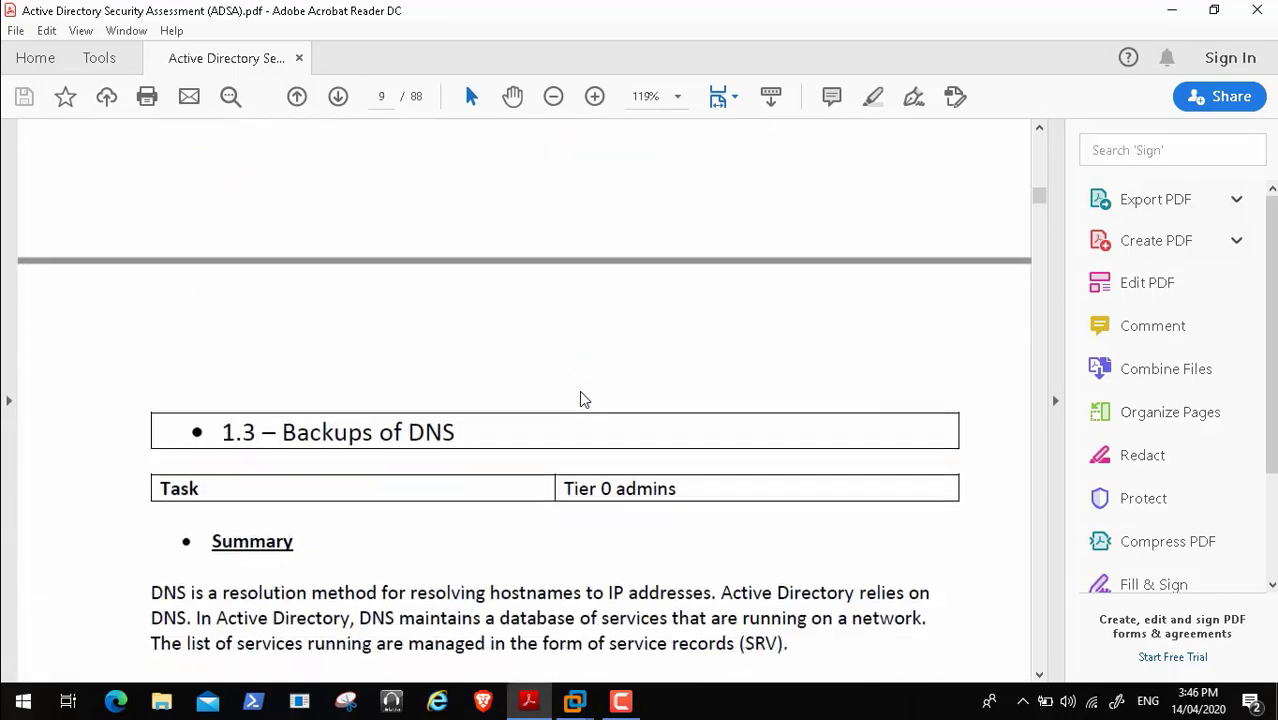
- Position page 10 to show the DNS Manager screenshot and the Dnscmd /zoneexport commands
scroll(583, 399, "down", 5)
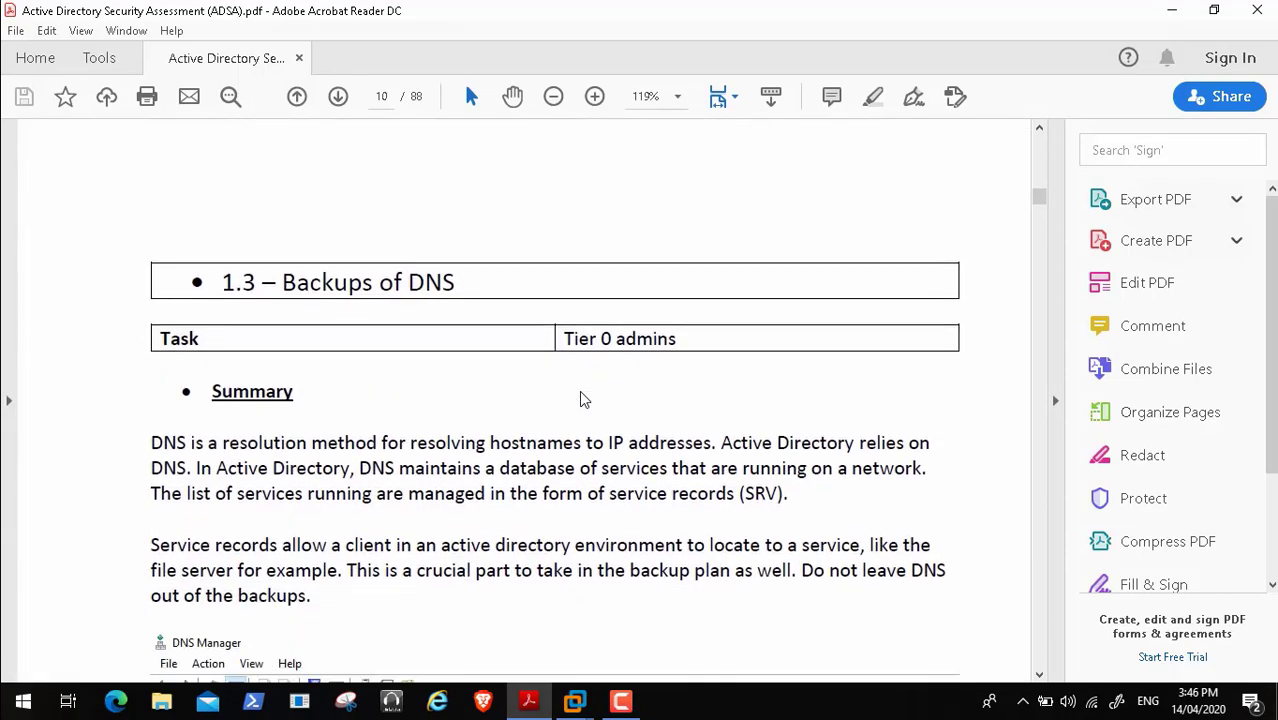
scroll(584, 399, "down", 5)
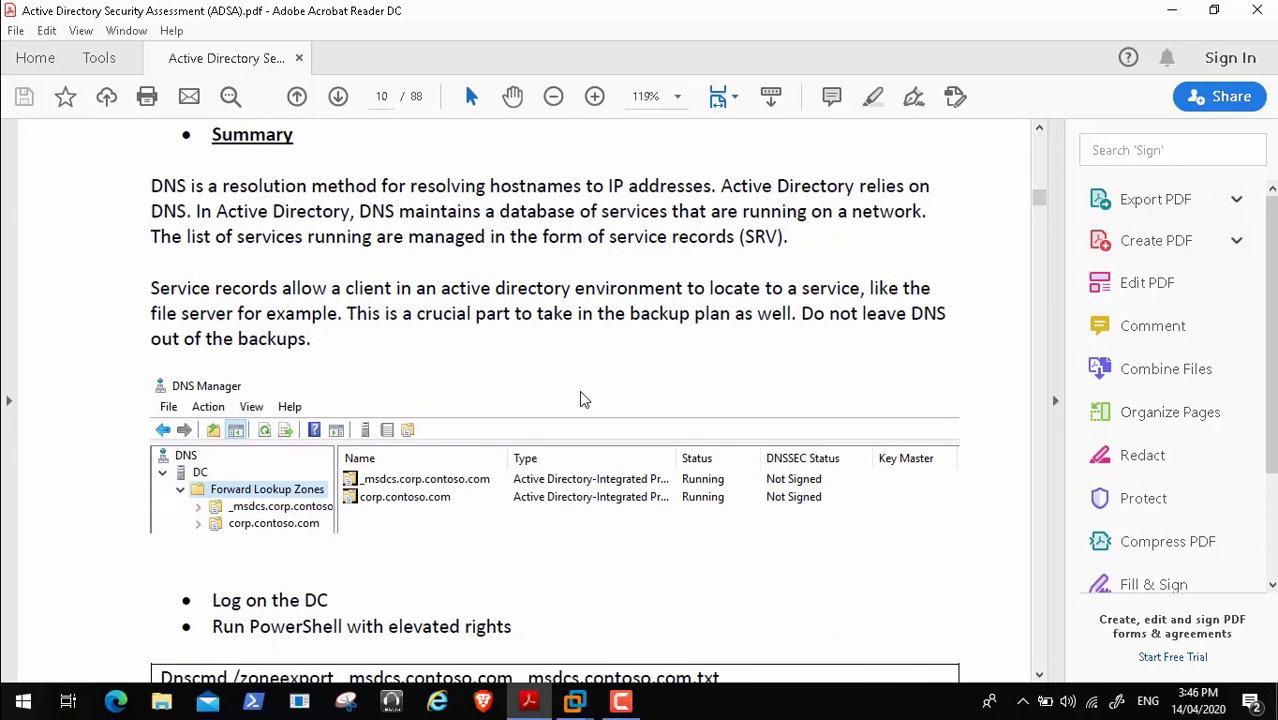
scroll(584, 399, "down", 3)
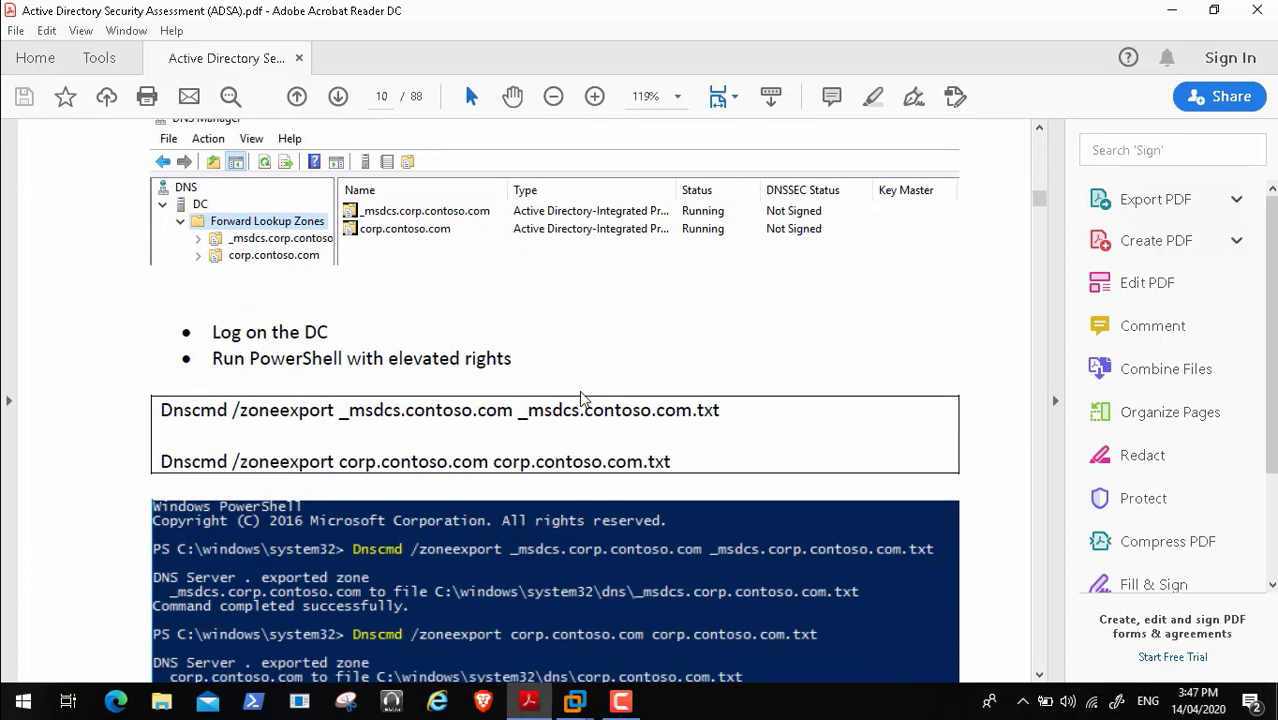
scroll(584, 399, "up", 1)
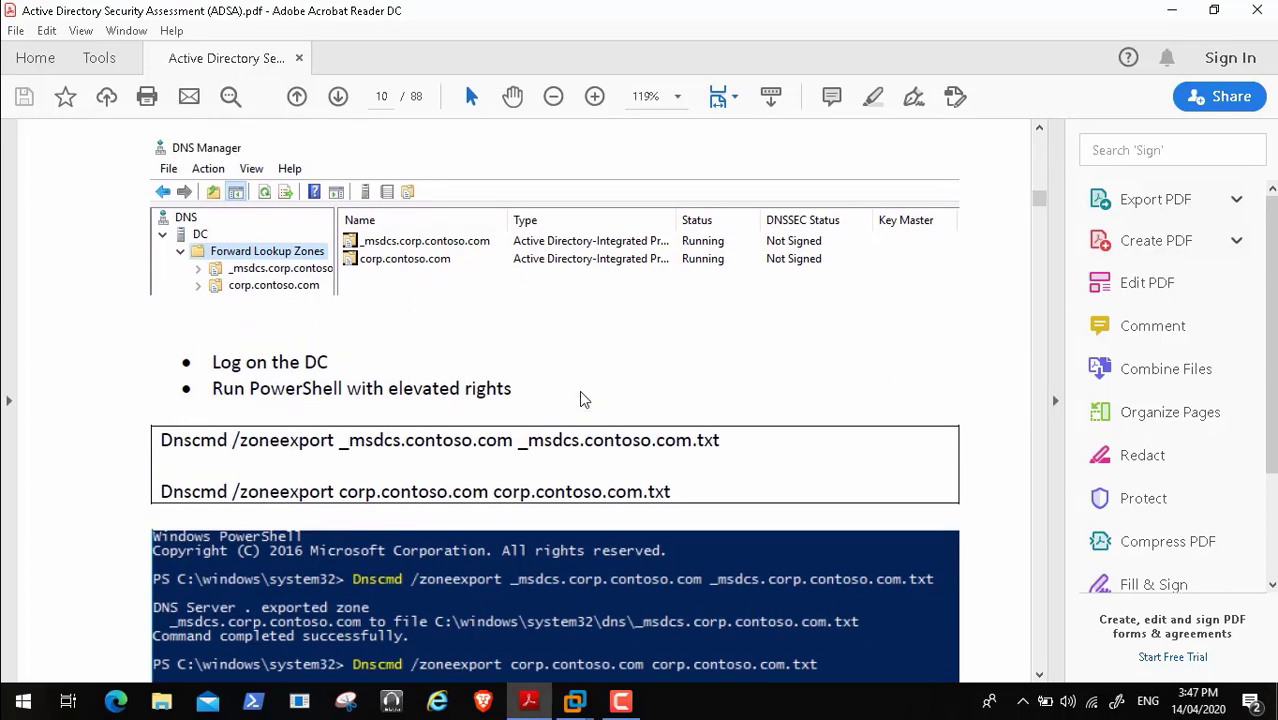
scroll(580, 393, "down", 2)
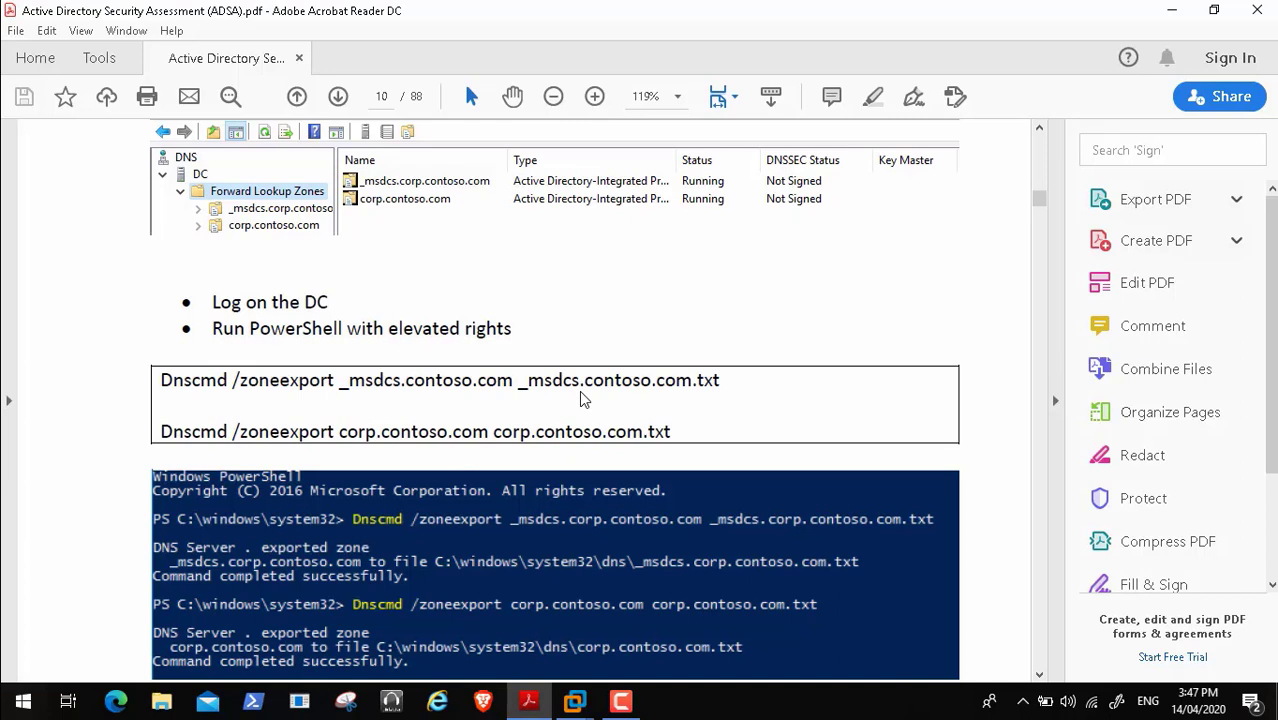
scroll(581, 395, "down", 4)
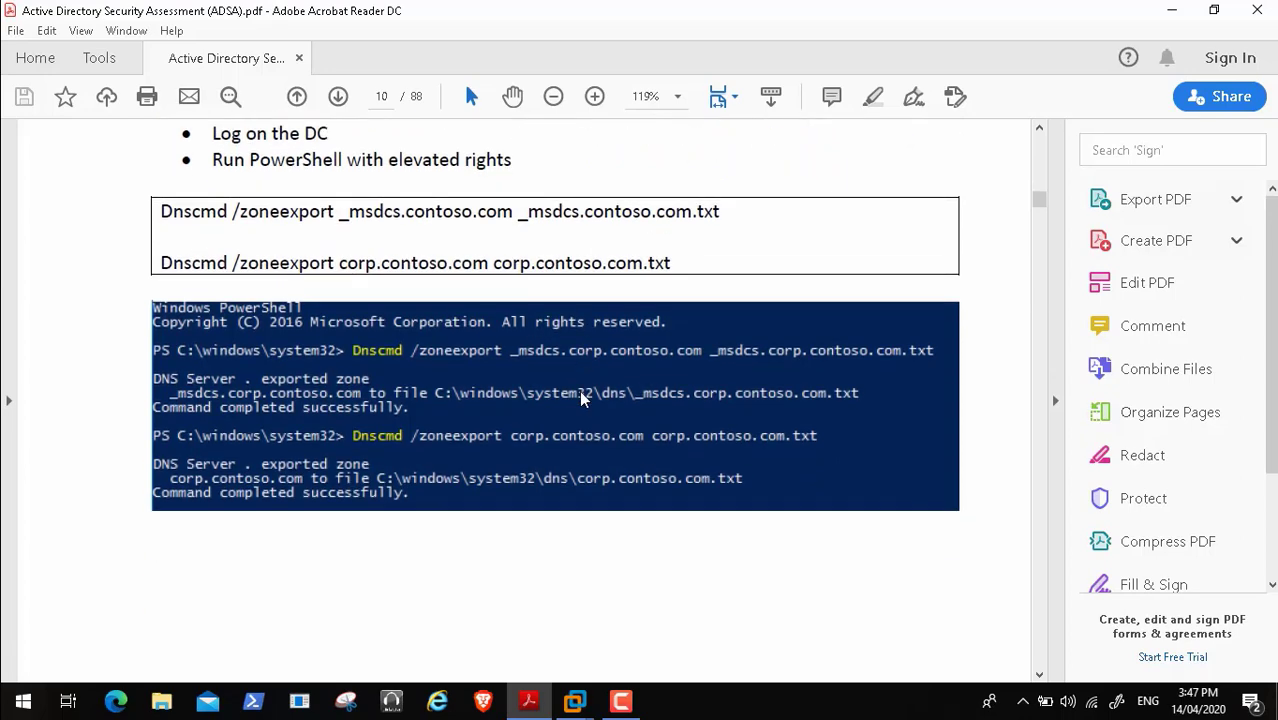
scroll(581, 398, "down", 12)
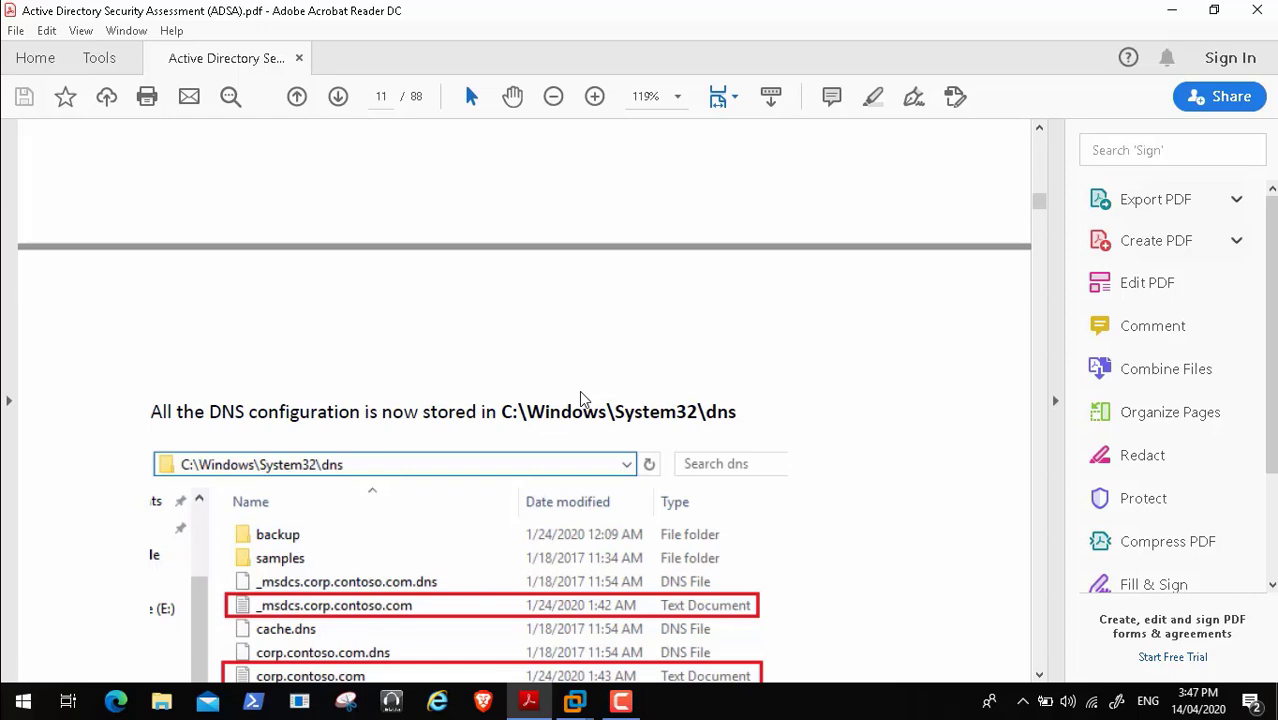
scroll(582, 396, "down", 1)
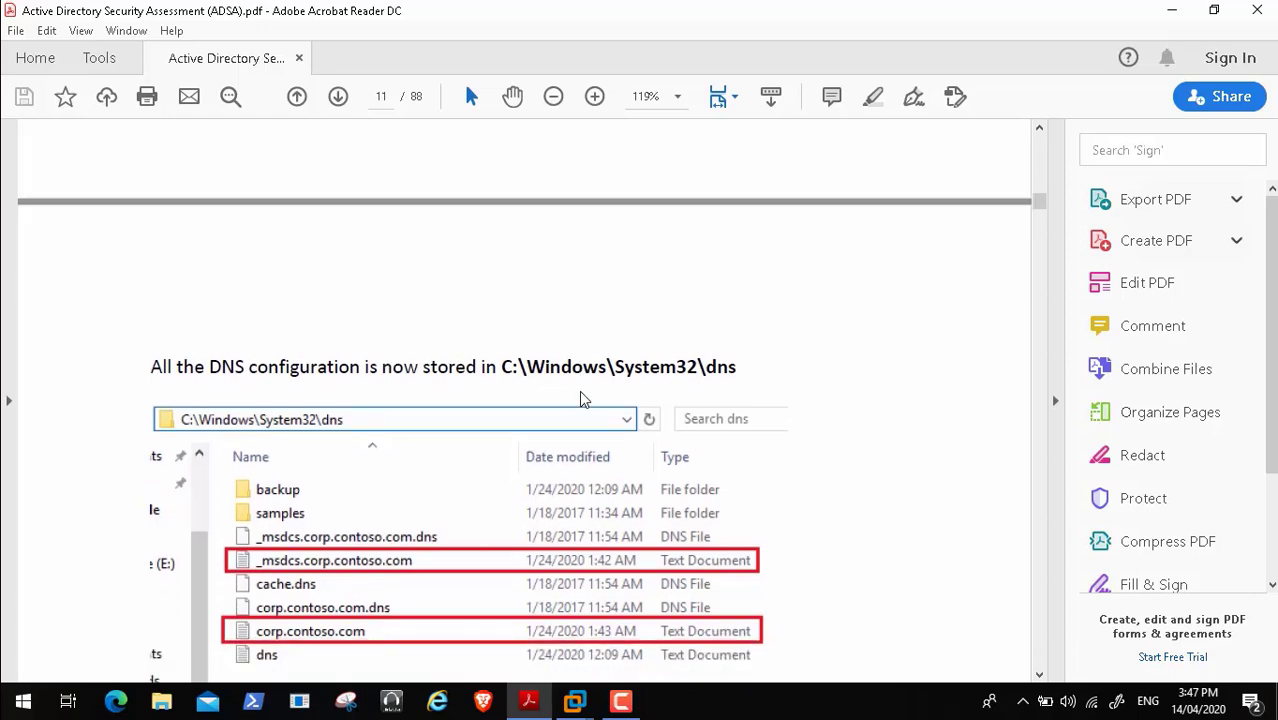
scroll(584, 398, "up", 10)
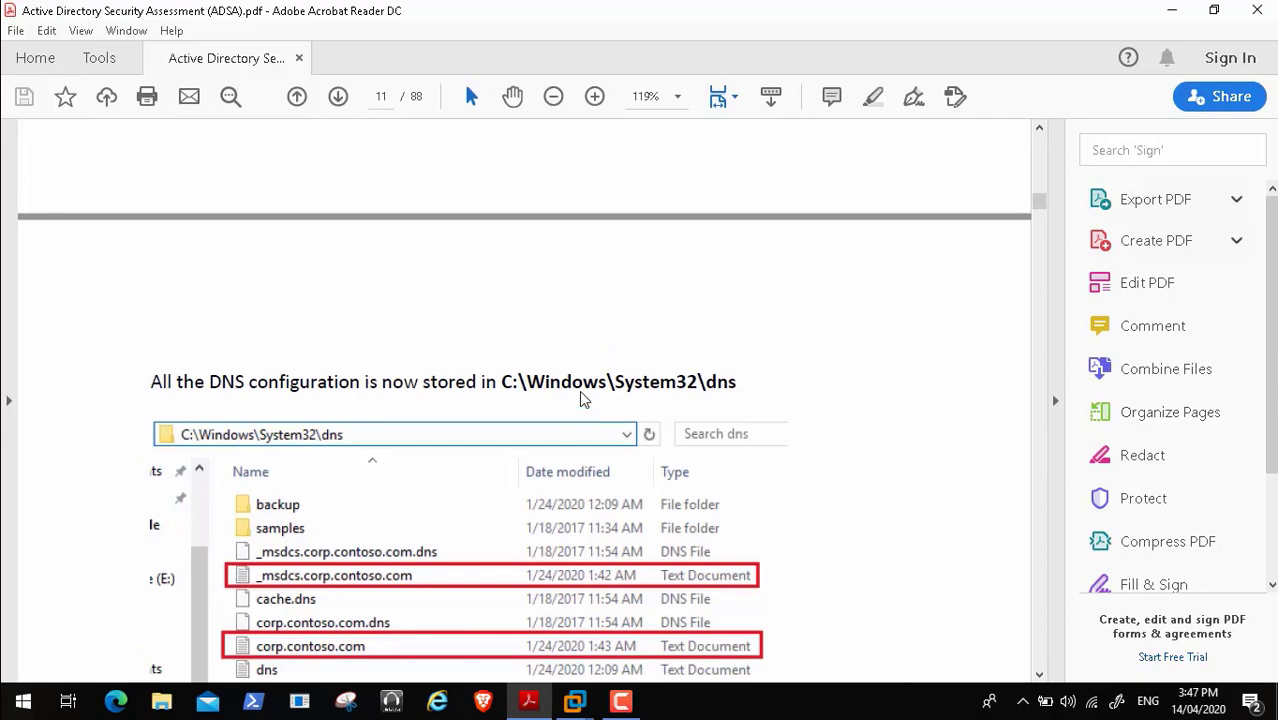
scroll(582, 397, "up", 3)
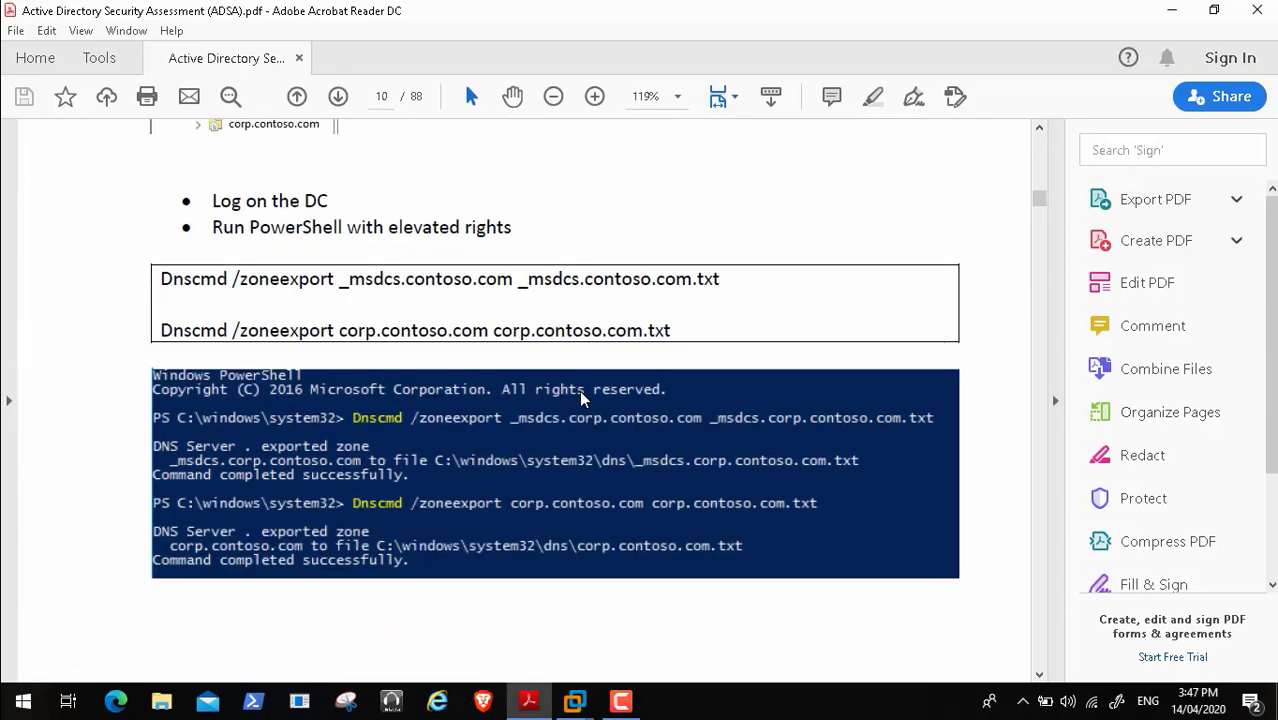
scroll(582, 397, "up", 1)
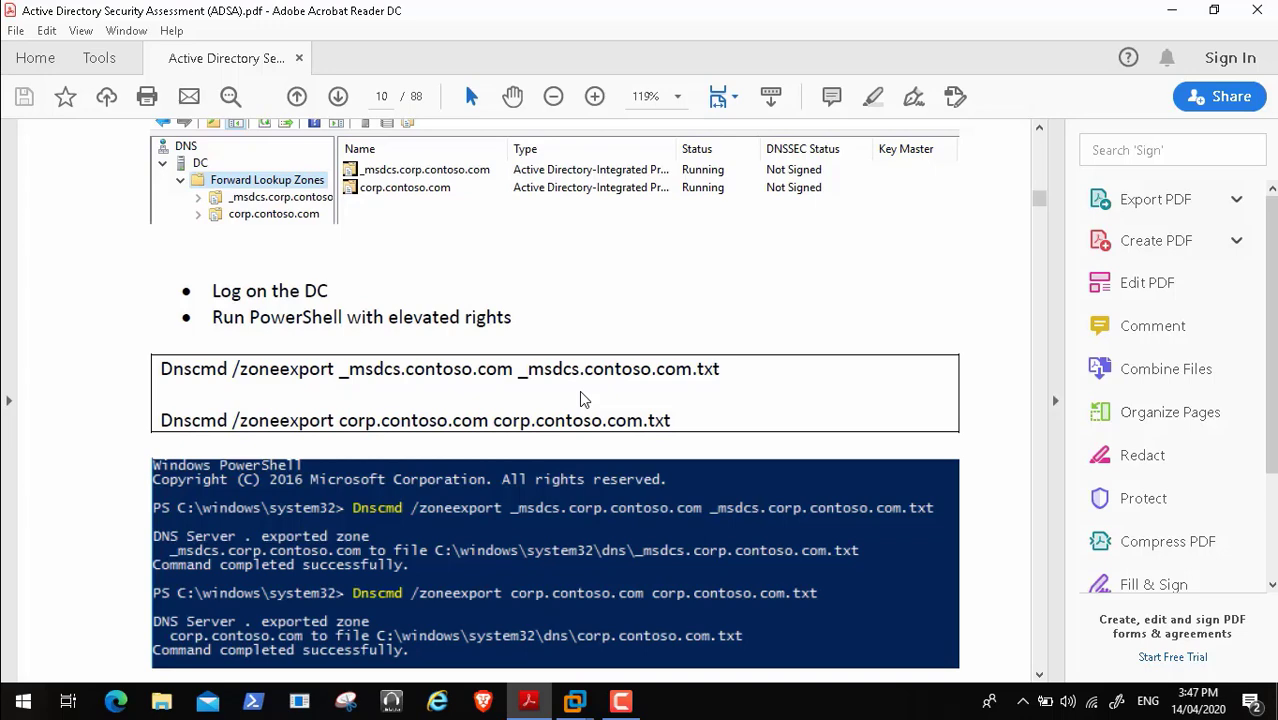
left_click(575, 701)
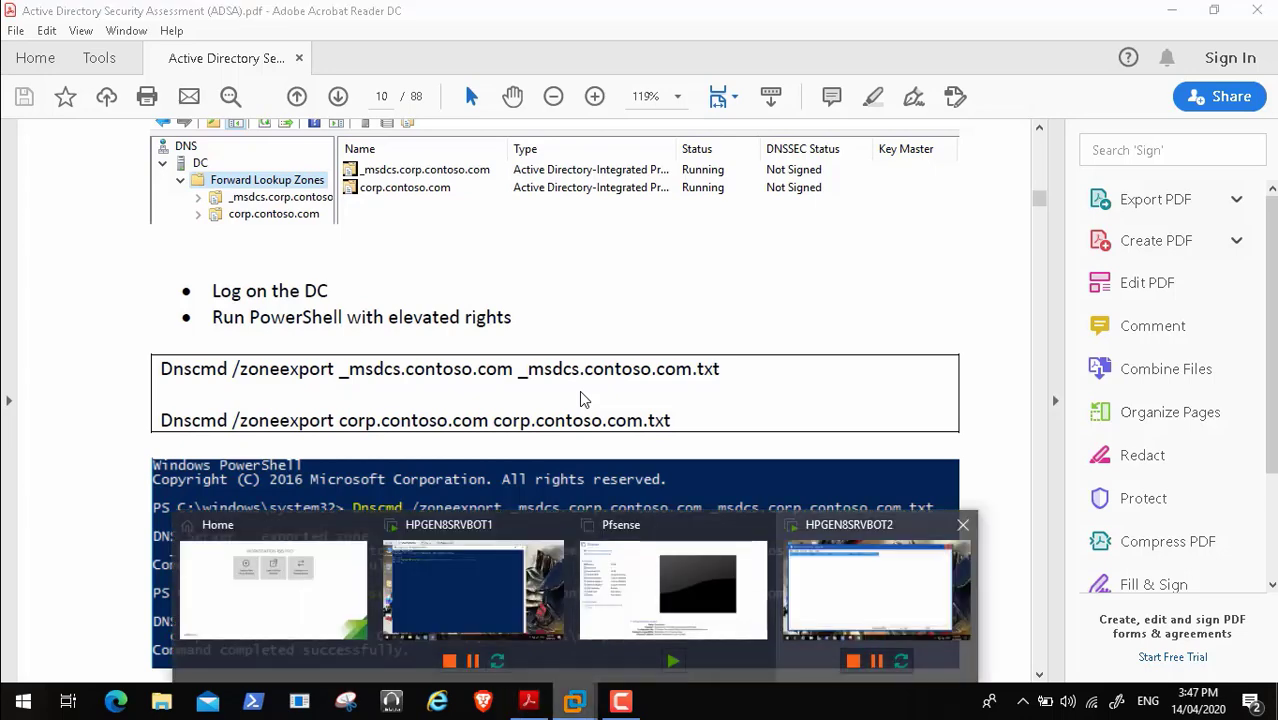
- On HPGEN8SRVBOT2's DNS console, expand Forward Lookup Zones and view the _msdcs.Transformers.Local records
left_click(877, 590)
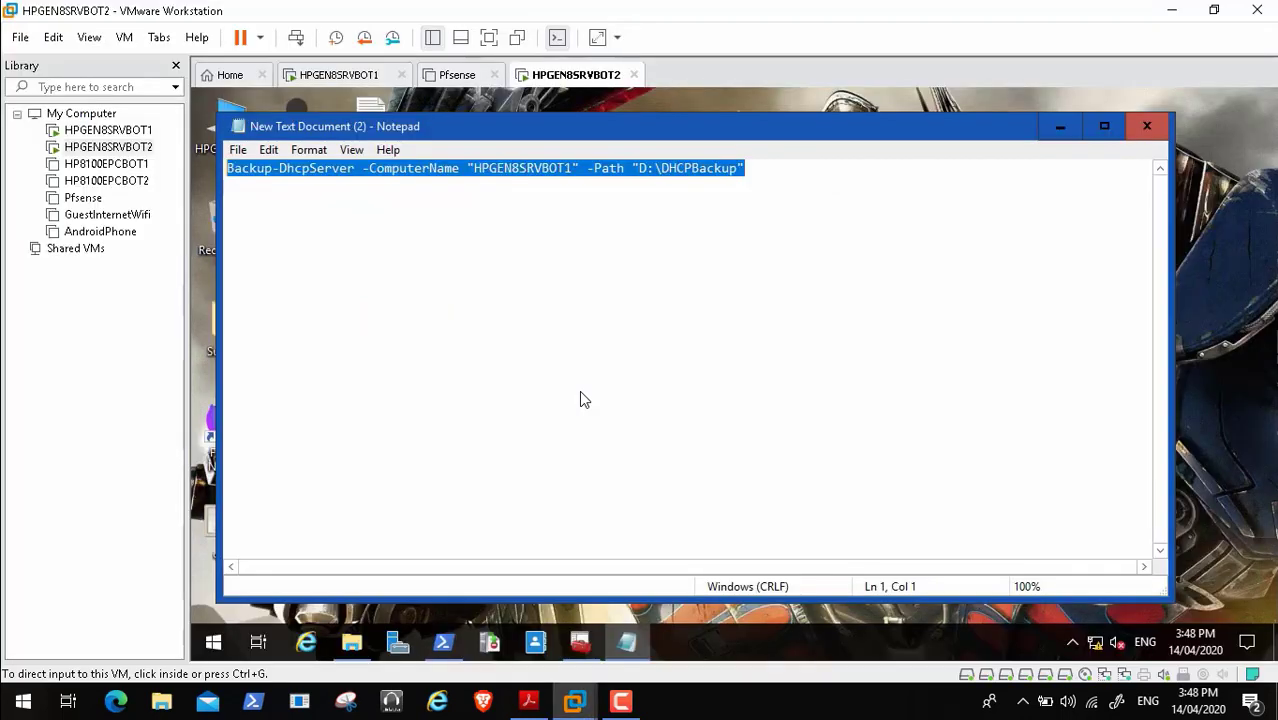
left_click(1060, 126)
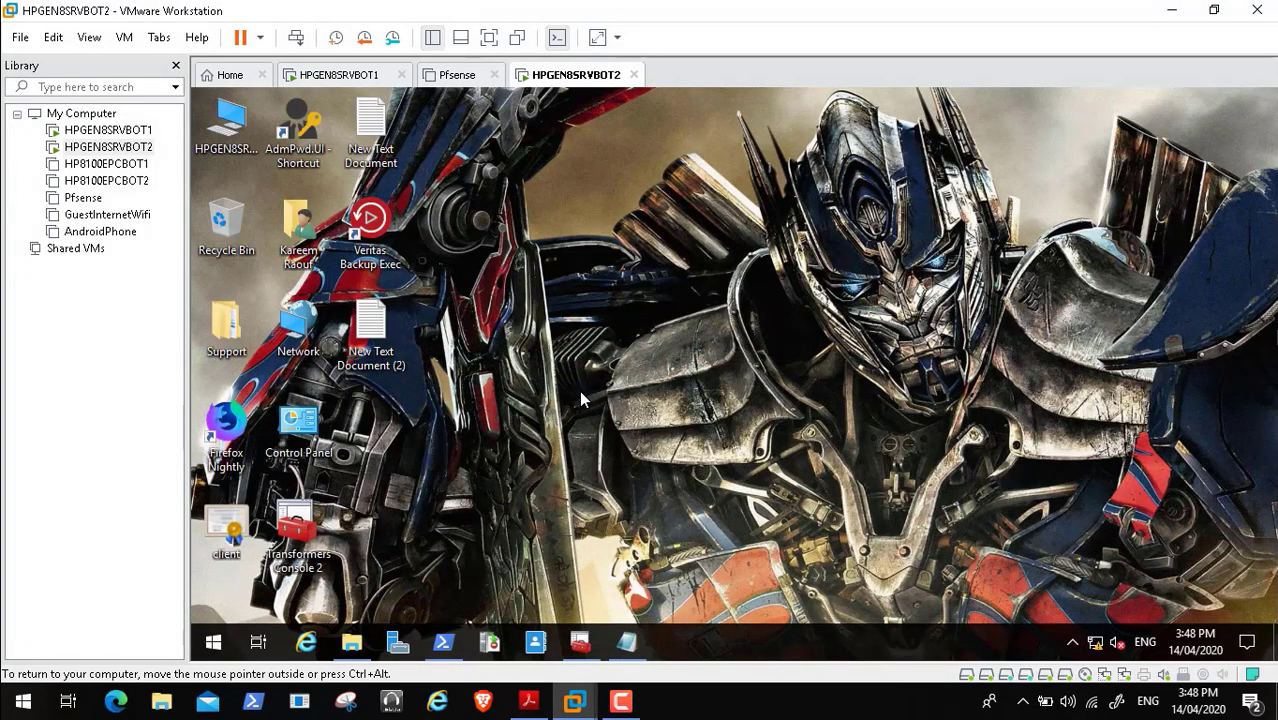
left_click(580, 642)
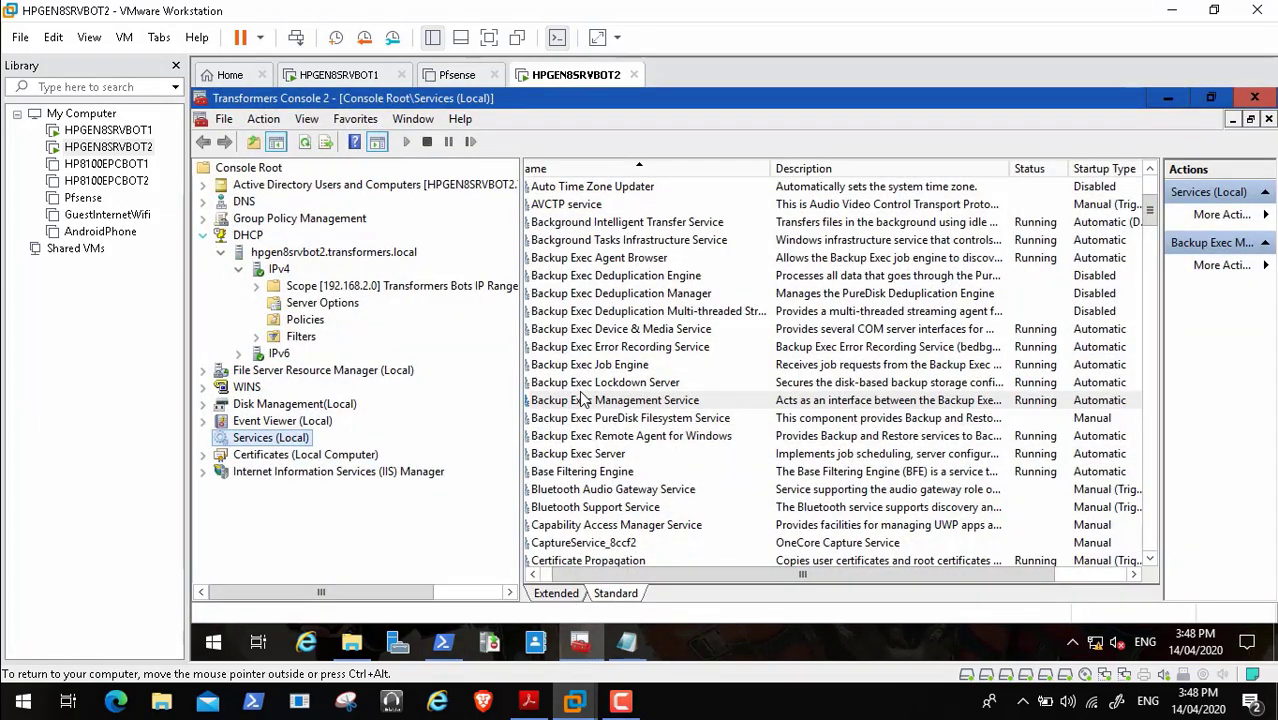
left_click(203, 202)
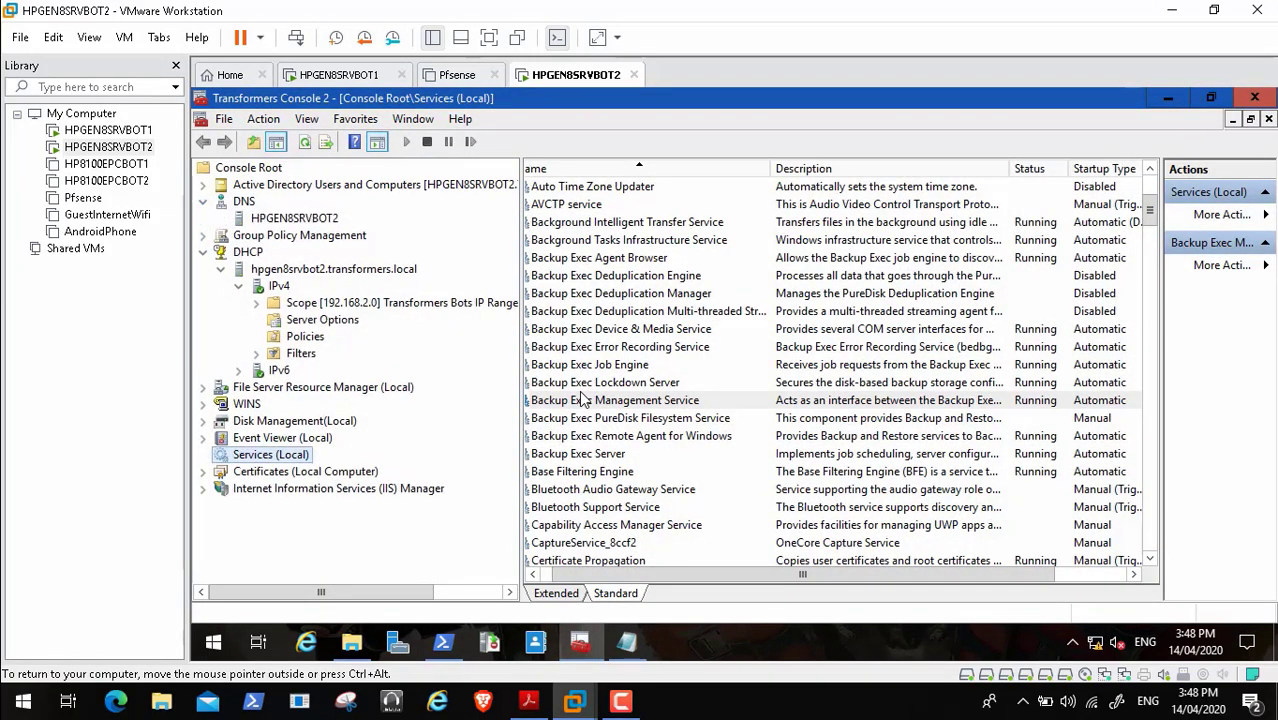
left_click(294, 218)
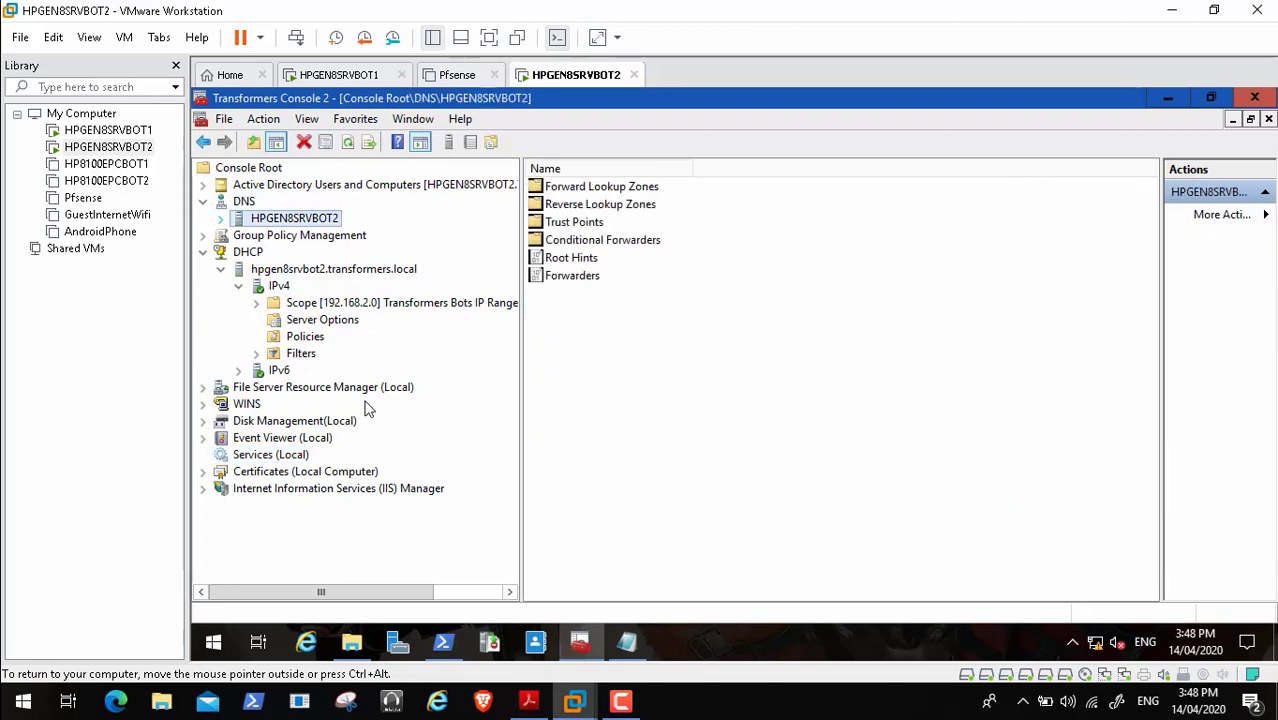
left_click(220, 218)
double_click(325, 235)
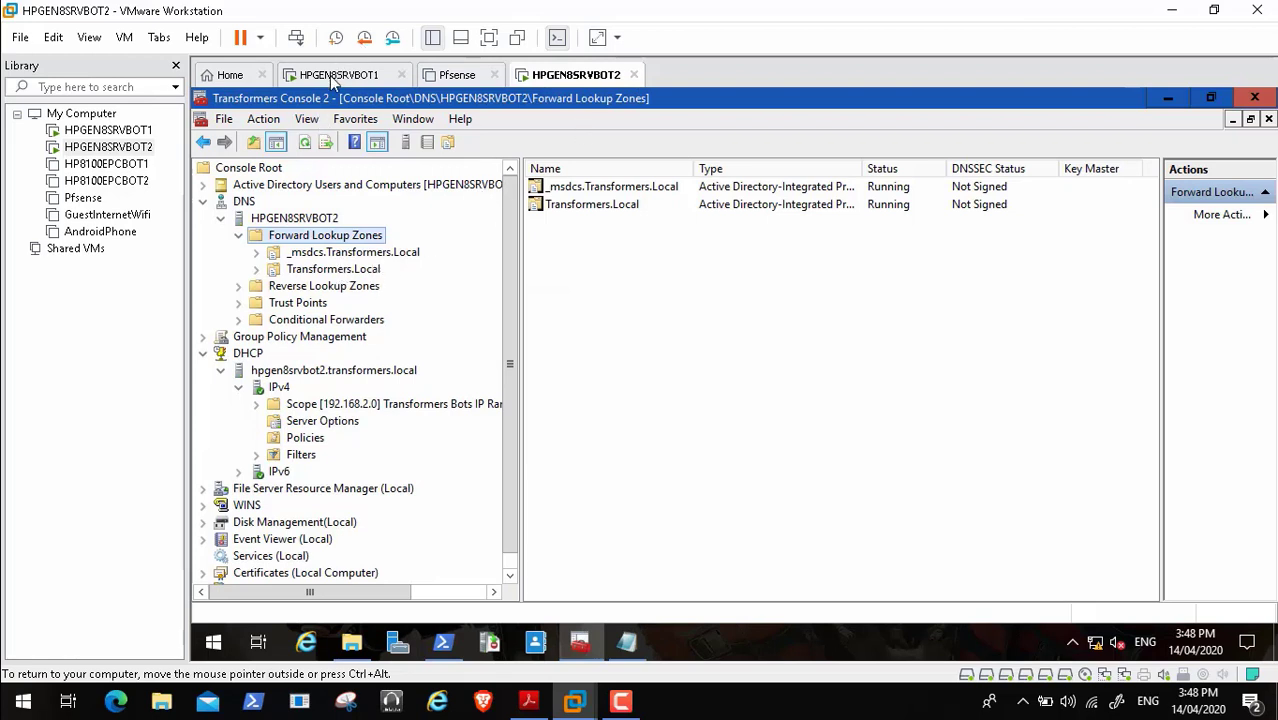
left_click(15, 680)
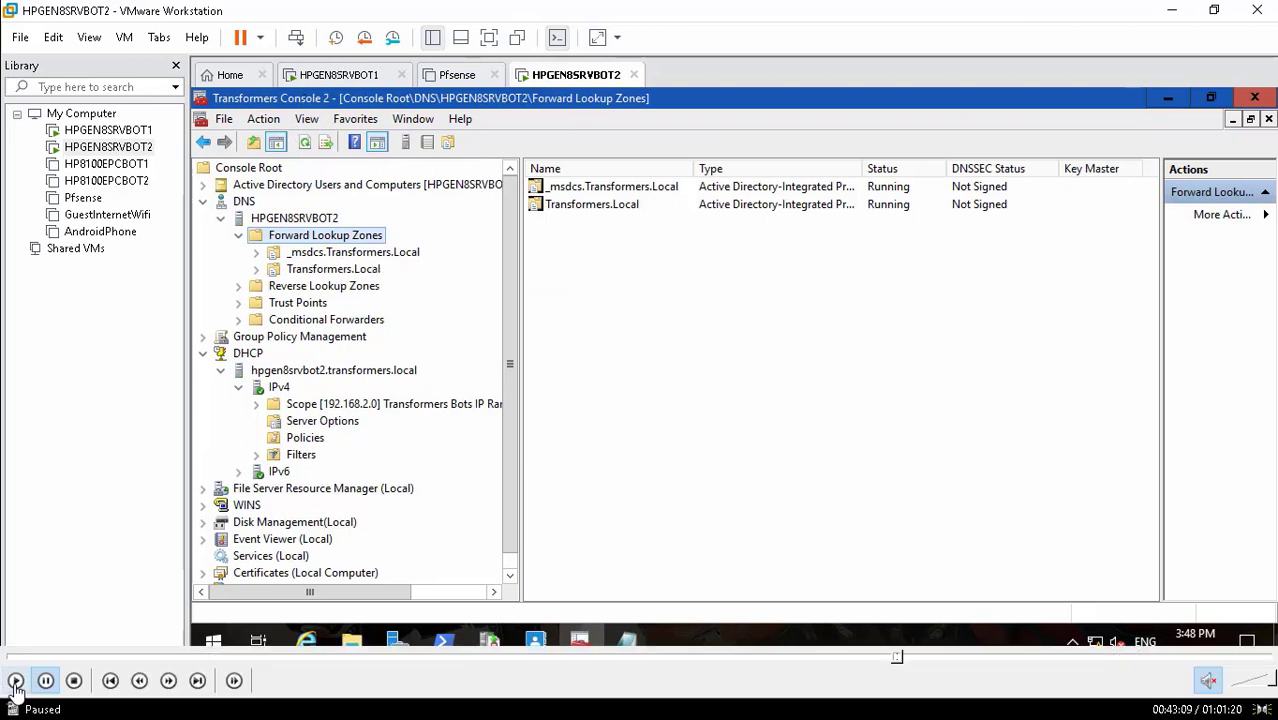
left_click(15, 680)
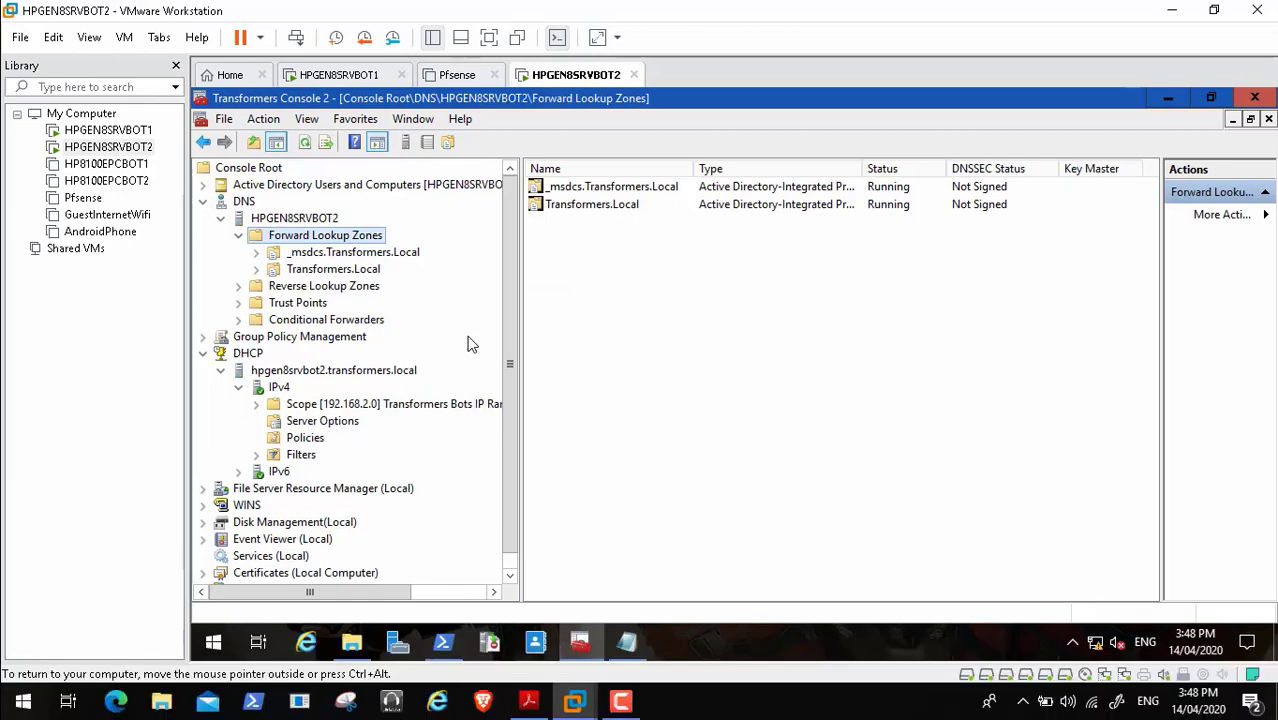
key("Down")
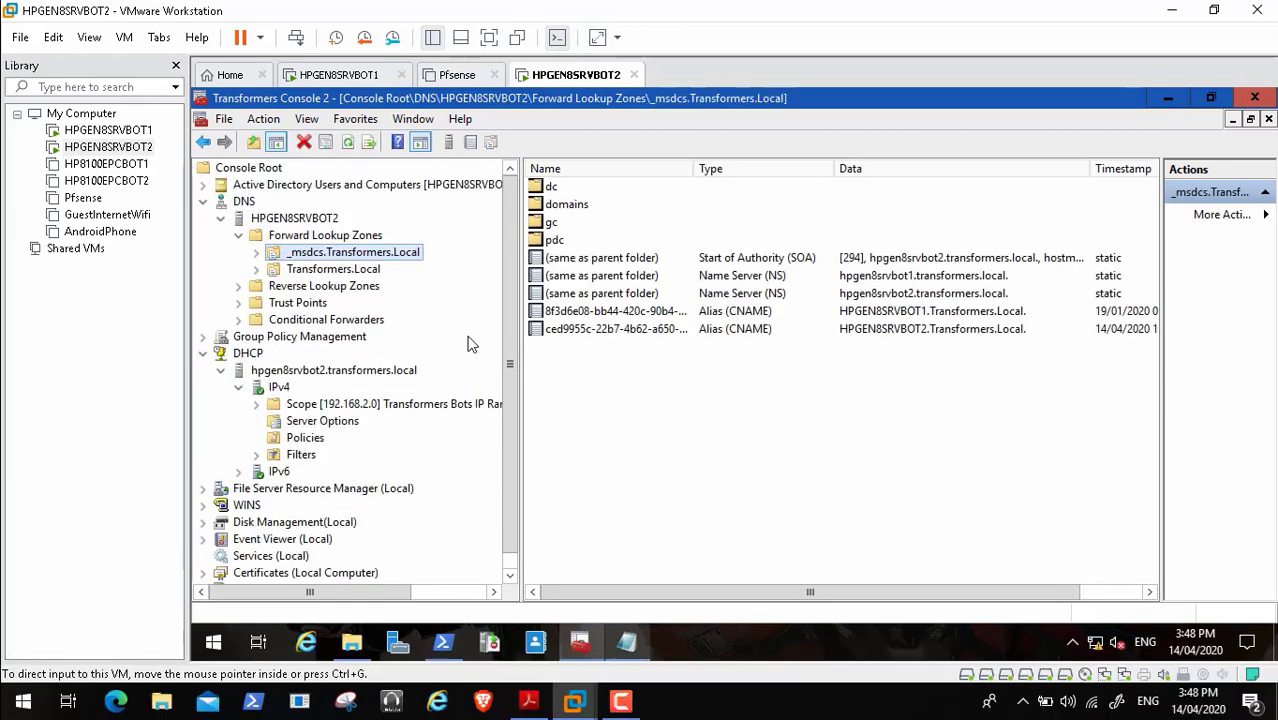
key("alt+Tab")
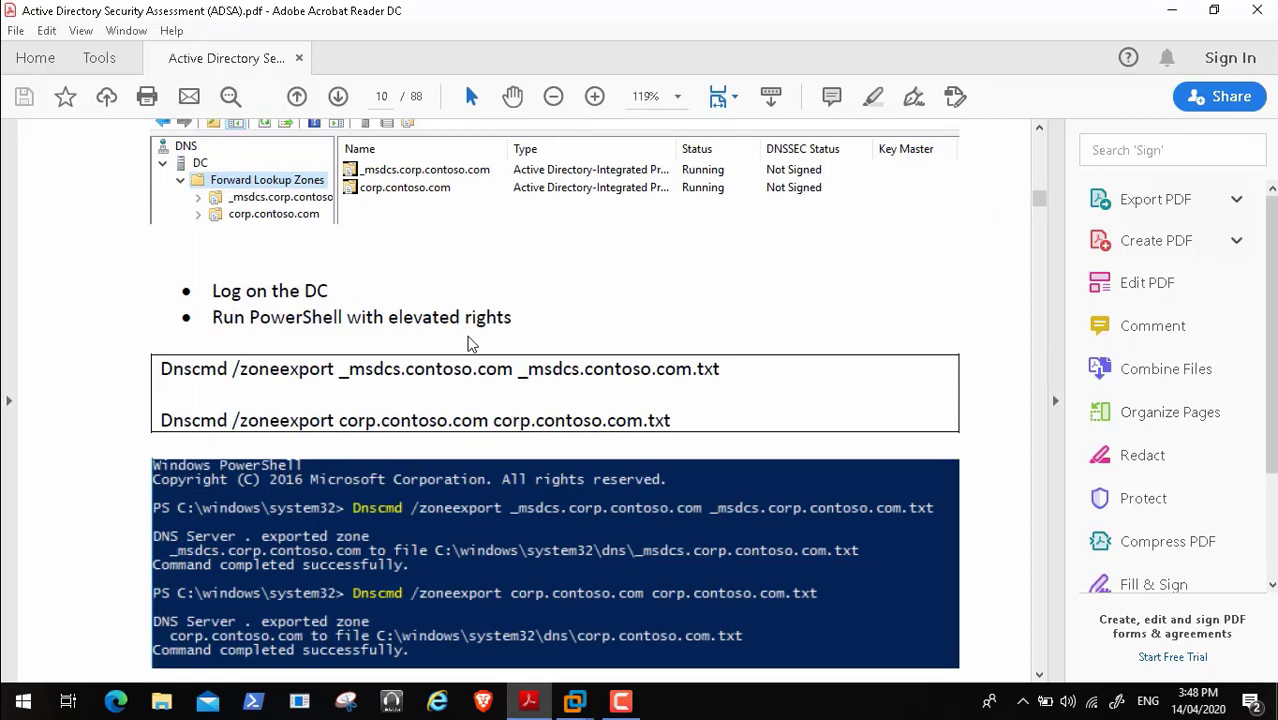
- Select the first Dnscmd /zoneexport command in the PDF and return to the HPGEN8SRVBOT2 VM
left_click_drag(174, 371, 720, 370)
key("ctrl+c")
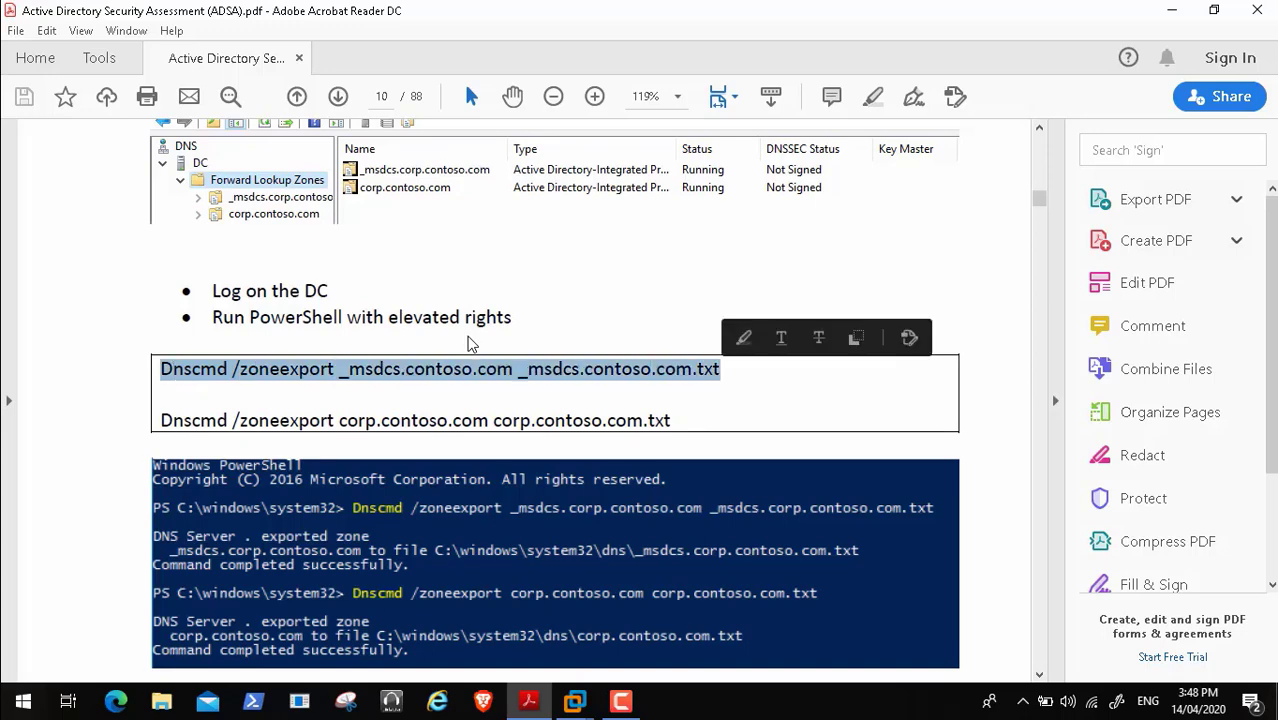
left_click(575, 701)
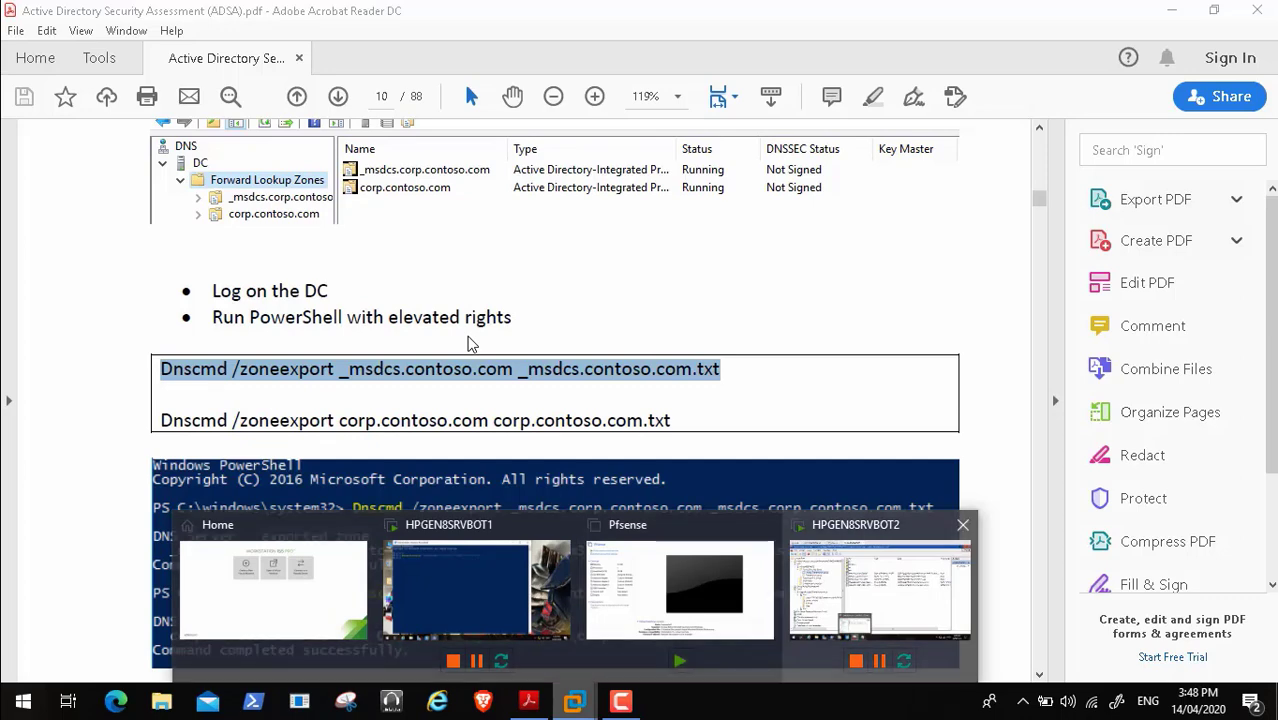
left_click(880, 590)
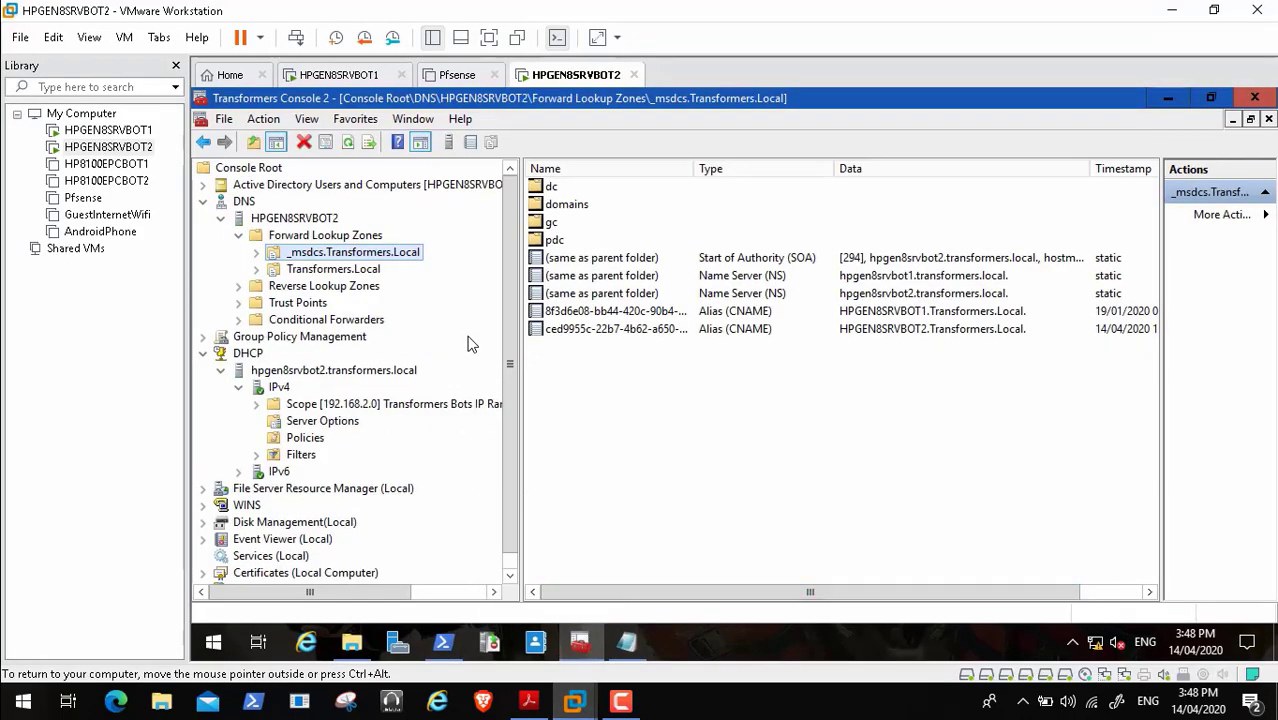
- Paste the Dnscmd zone-export line into Notepad and change its zone to _msdcs.Transformers.Local
key("alt+Tab")
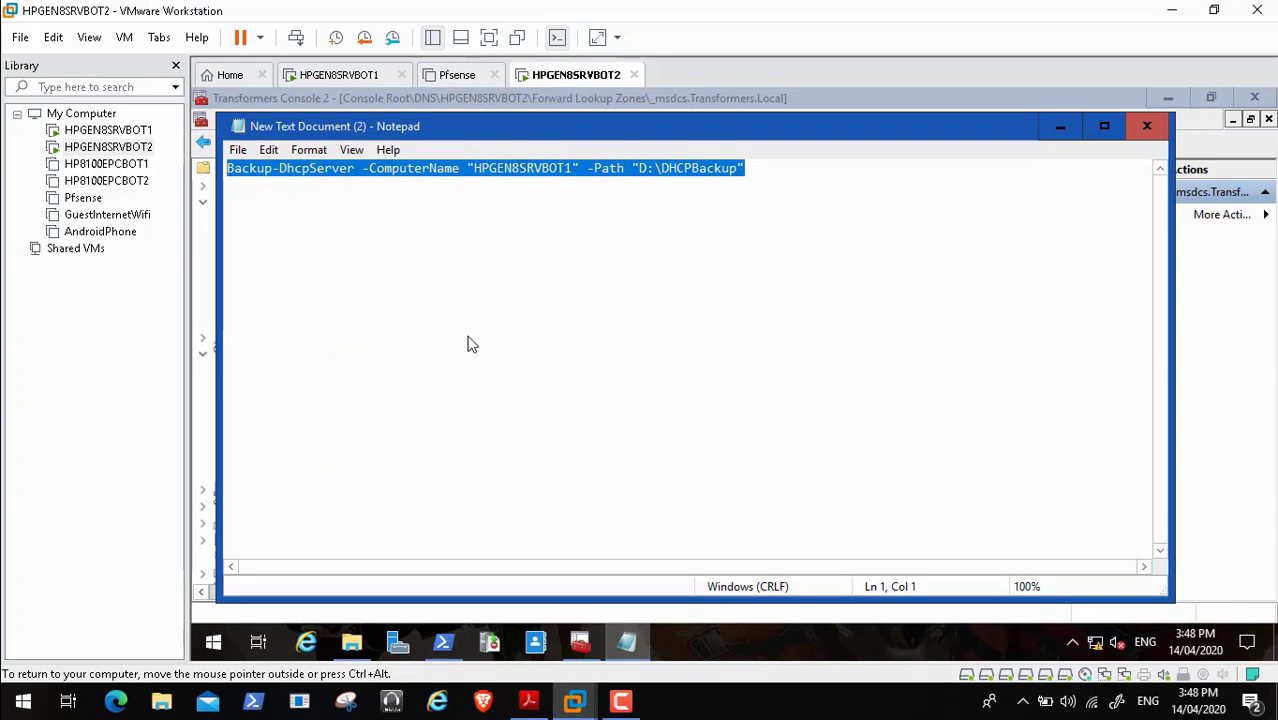
key("End")
key("Return")
key("Return")
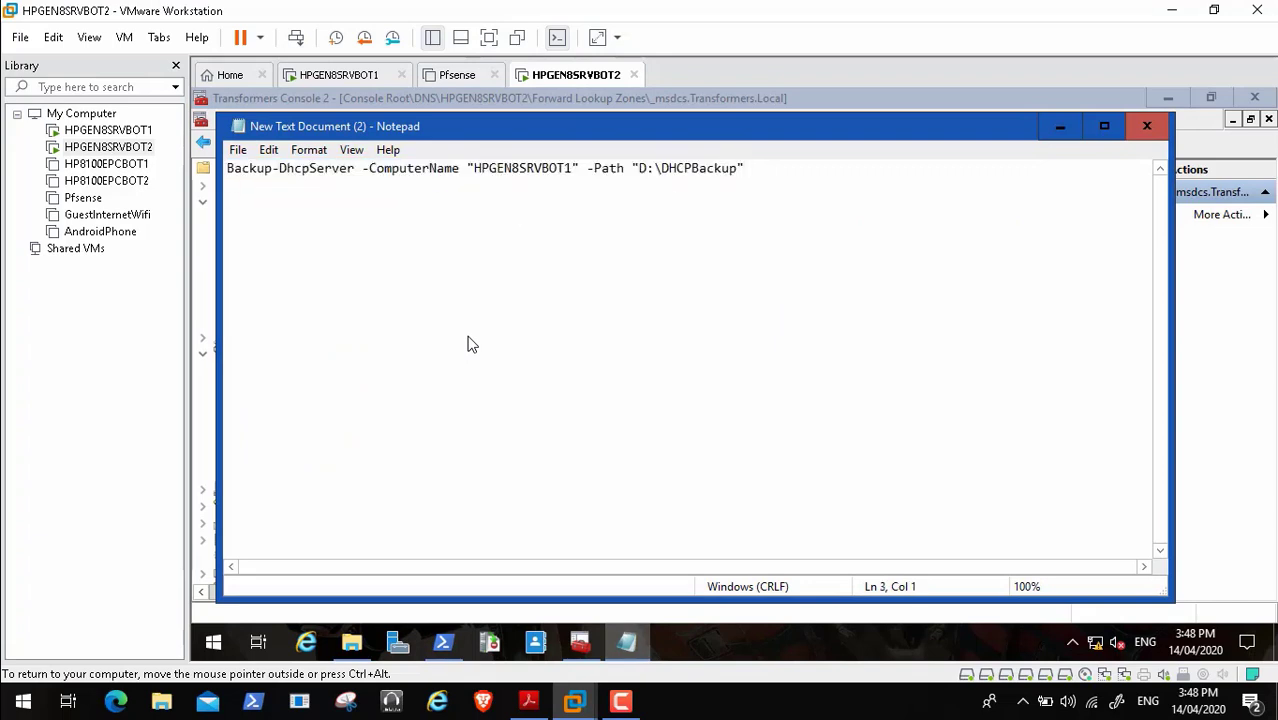
key("ctrl+v")
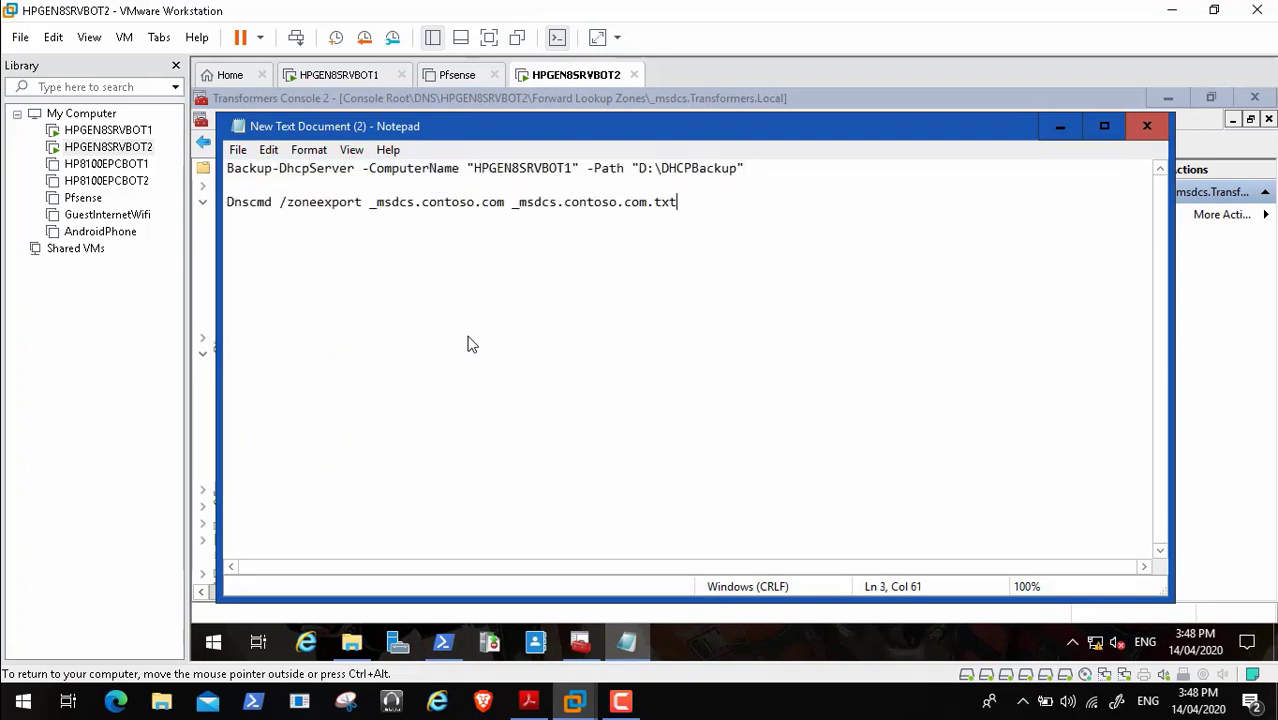
left_click_drag(941, 131, 1054, 314)
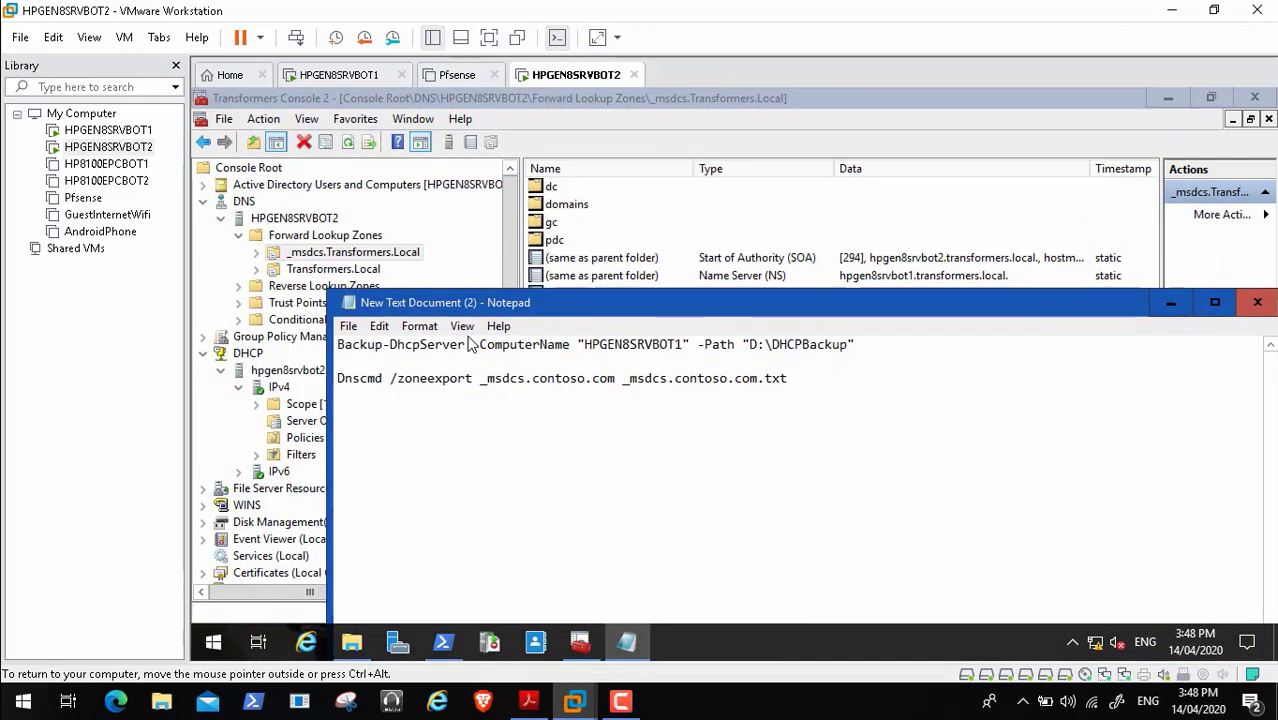
left_click(585, 378)
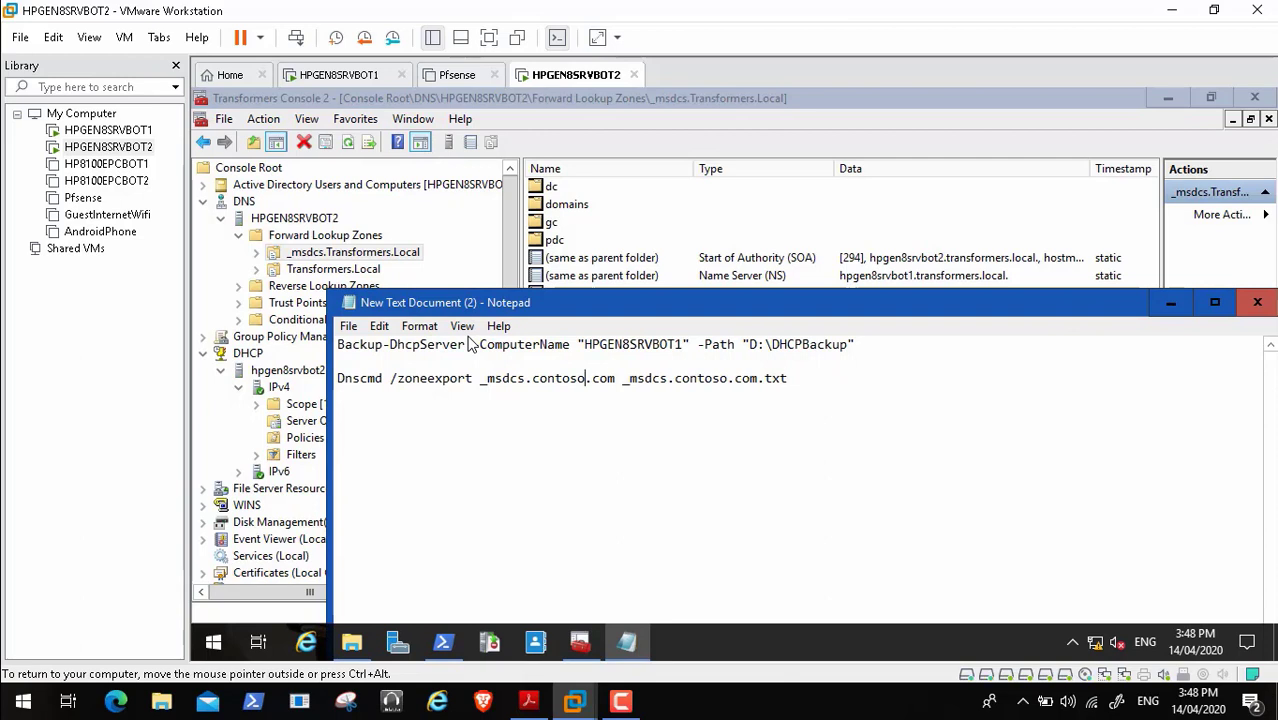
key("BackSpace")
key("BackSpace")
key("BackSpace")
key("BackSpace")
key("BackSpace")
key("BackSpace")
key("BackSpace")
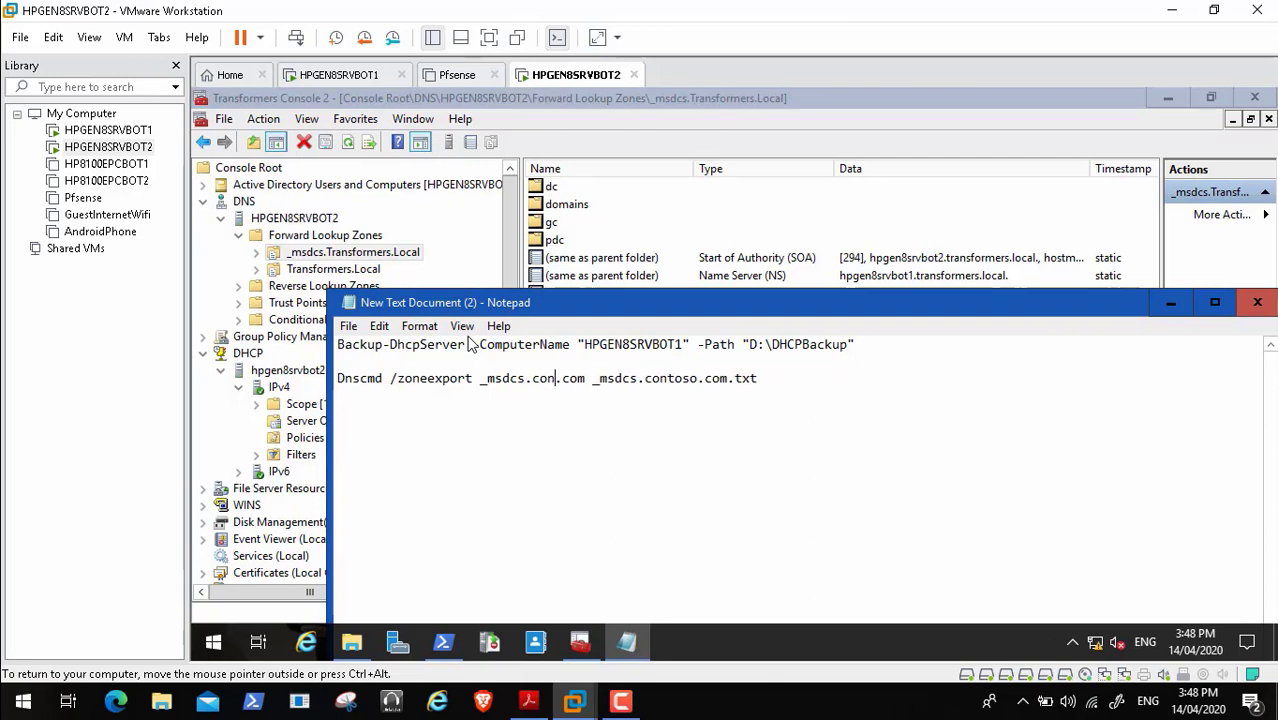
type("Transf")
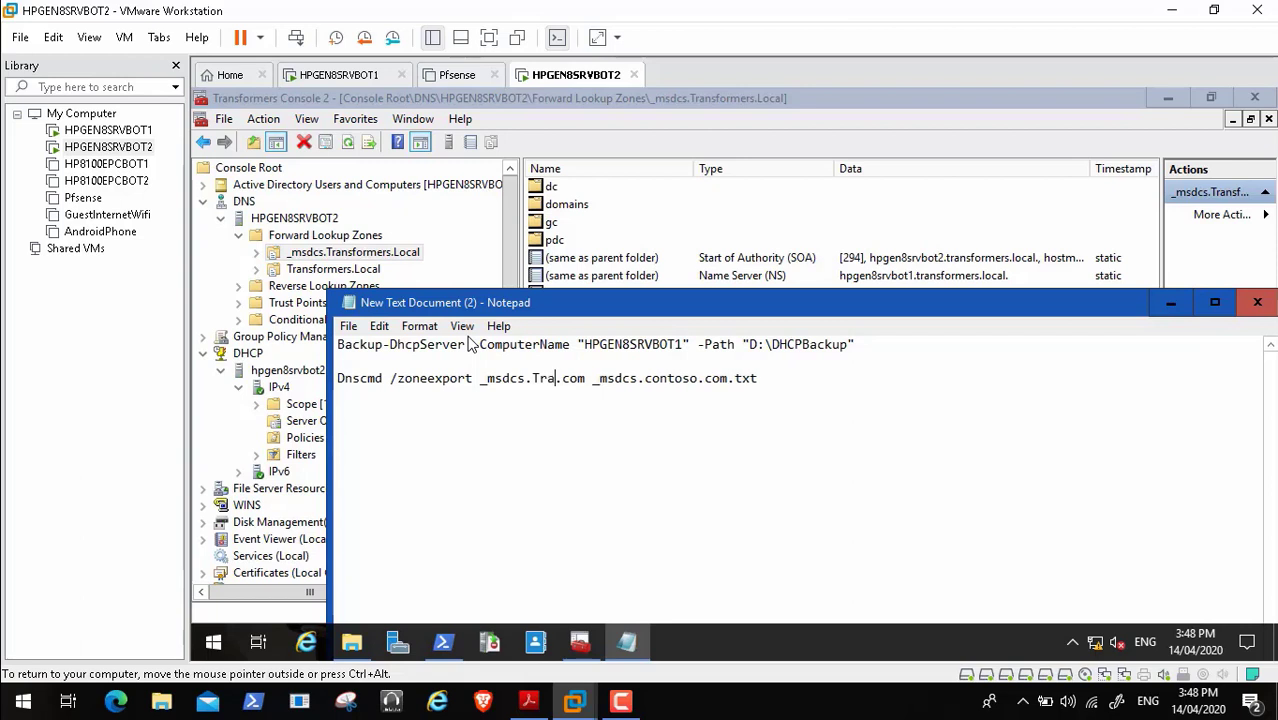
type("ormers")
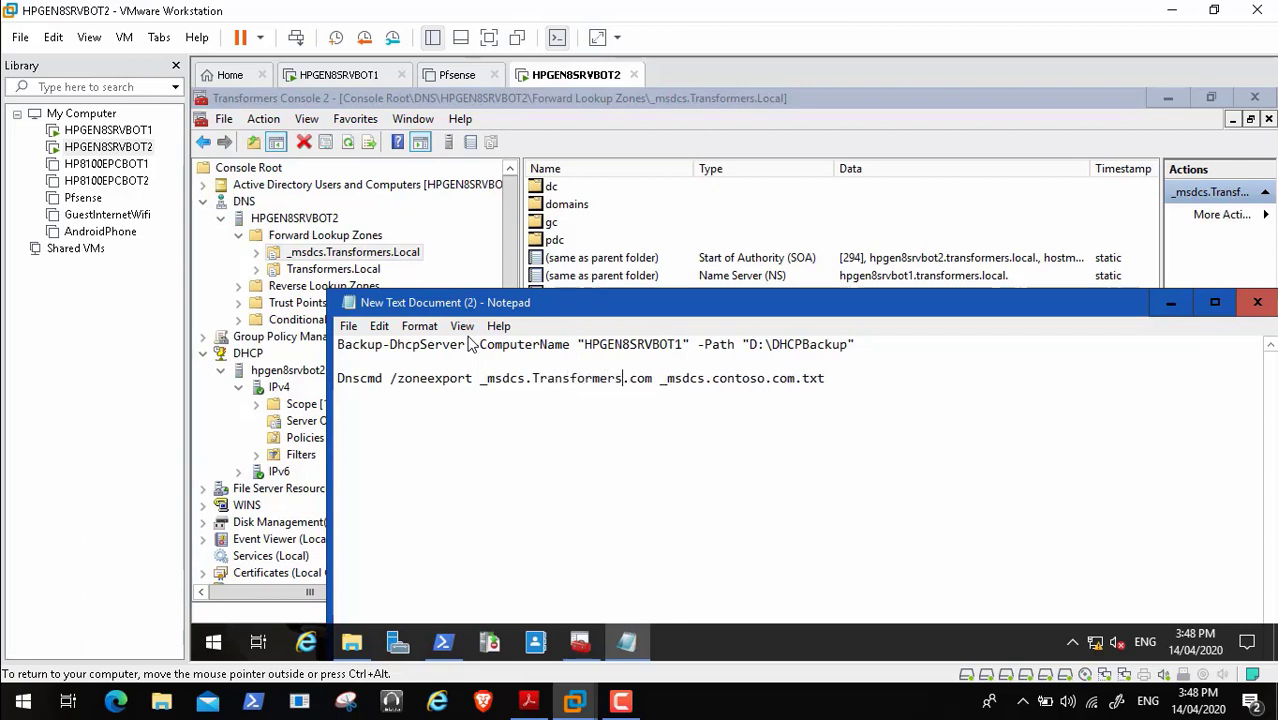
key("Right")
key("Right")
key("Right")
key("Right")
key("BackSpace")
key("BackSpace")
key("BackSpace")
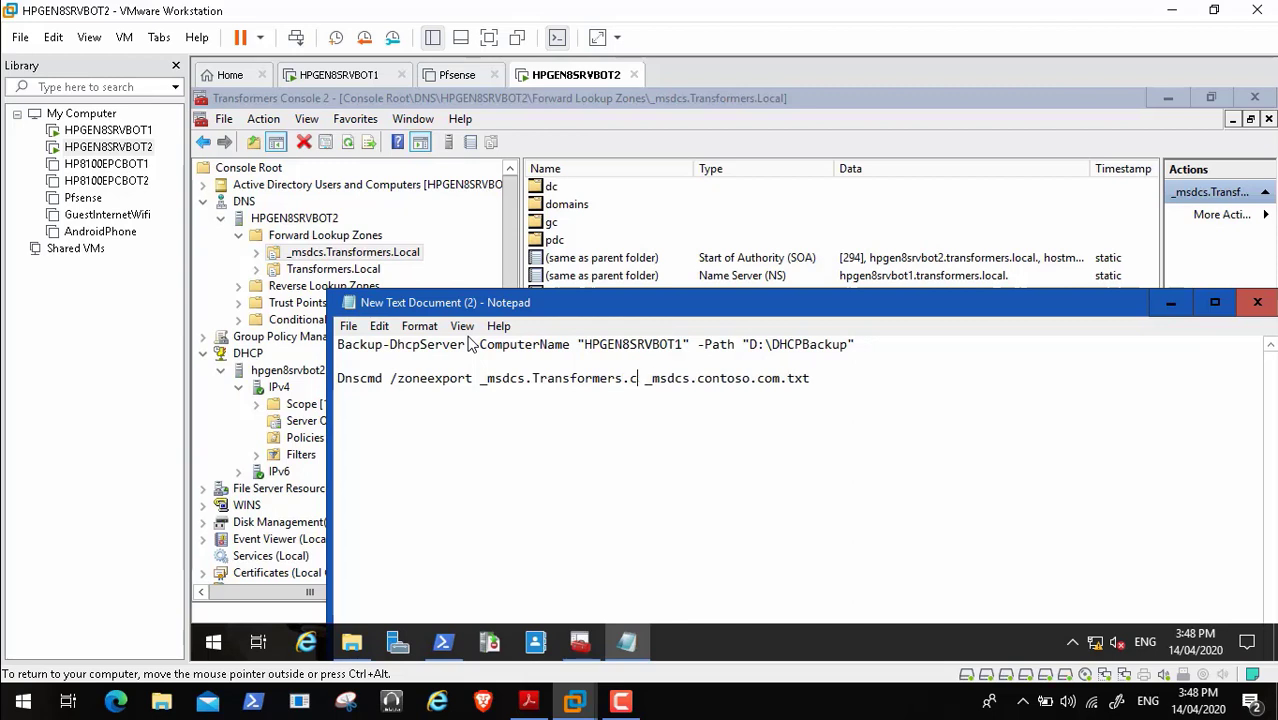
type("Local")
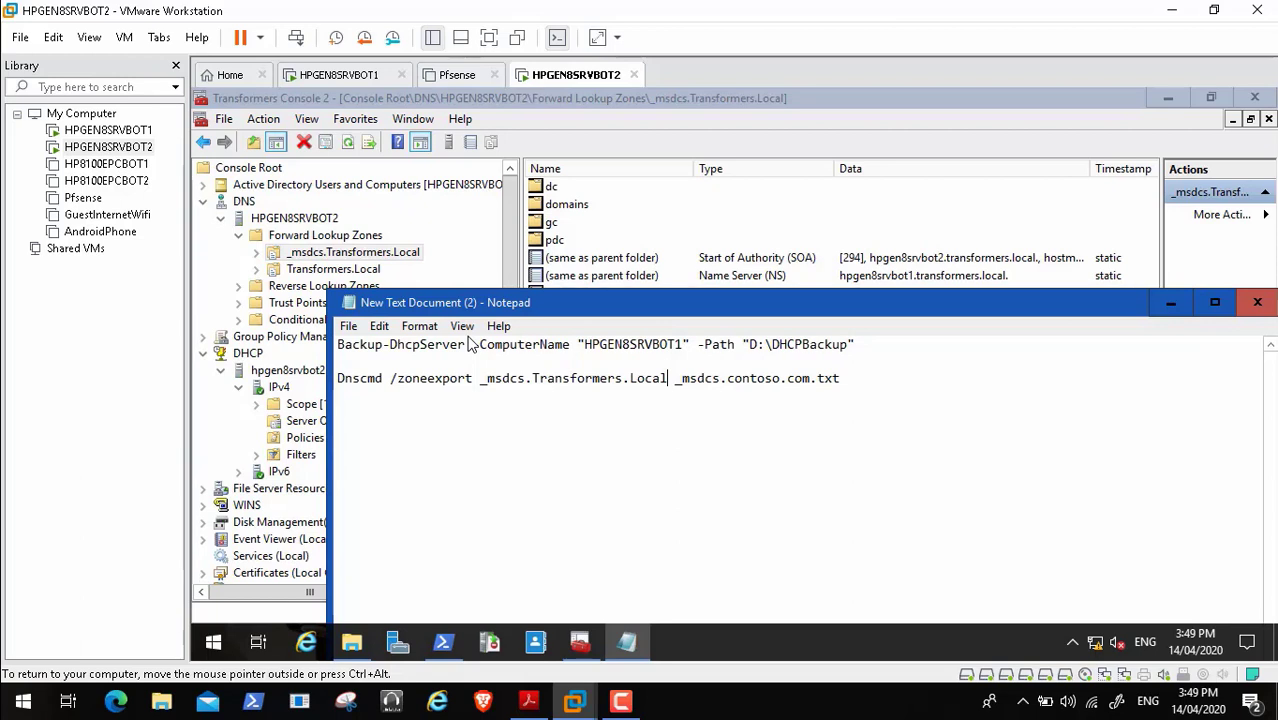
- Change the export file name to _msdcs.Transformers.Local.txt and start a new line
key("shift+Left")
key("shift+Left")
key("shift+Left")
key("shift+Left")
key("shift+Left")
key("shift+Left")
key("shift+Left")
key("shift+Left")
key("shift+Left")
key("shift+Left")
key("shift+Left")
key("shift+Left")
key("shift+Left")
key("shift+Left")
key("shift+Left")
key("shift+Left")
key("shift+Left")
key("shift+Left")
key("shift+Left")
key("shift+Left")
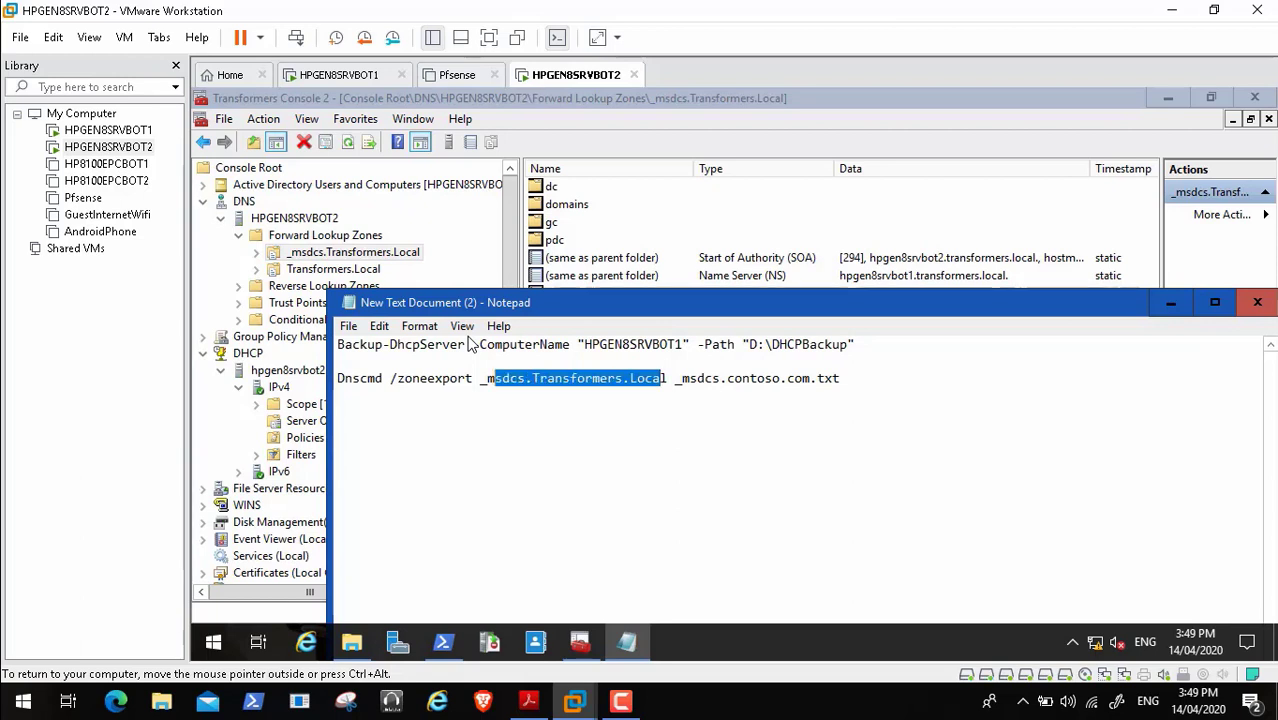
key("shift+Left")
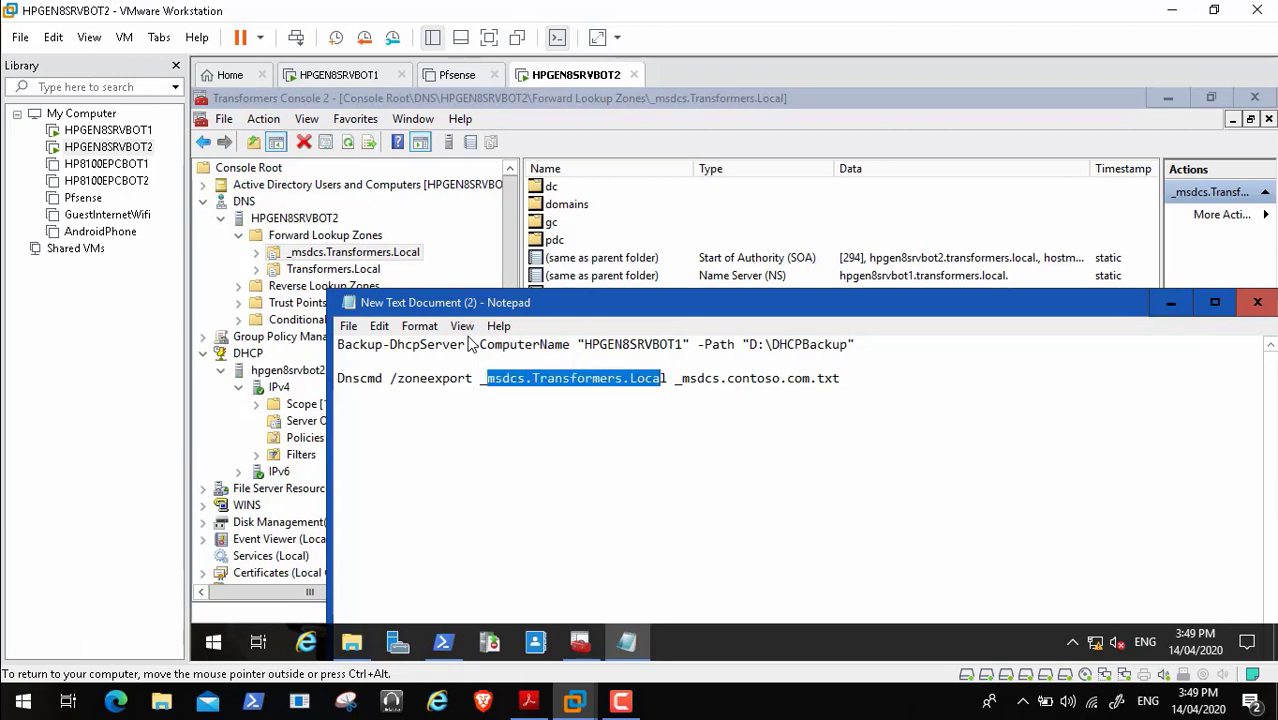
key("shift+Left")
key("ctrl+c")
left_click(810, 378)
key("BackSpace")
key("BackSpace")
key("BackSpace")
key("BackSpace")
key("BackSpace")
key("BackSpace")
key("BackSpace")
key("BackSpace")
key("BackSpace")
key("BackSpace")
key("BackSpace")
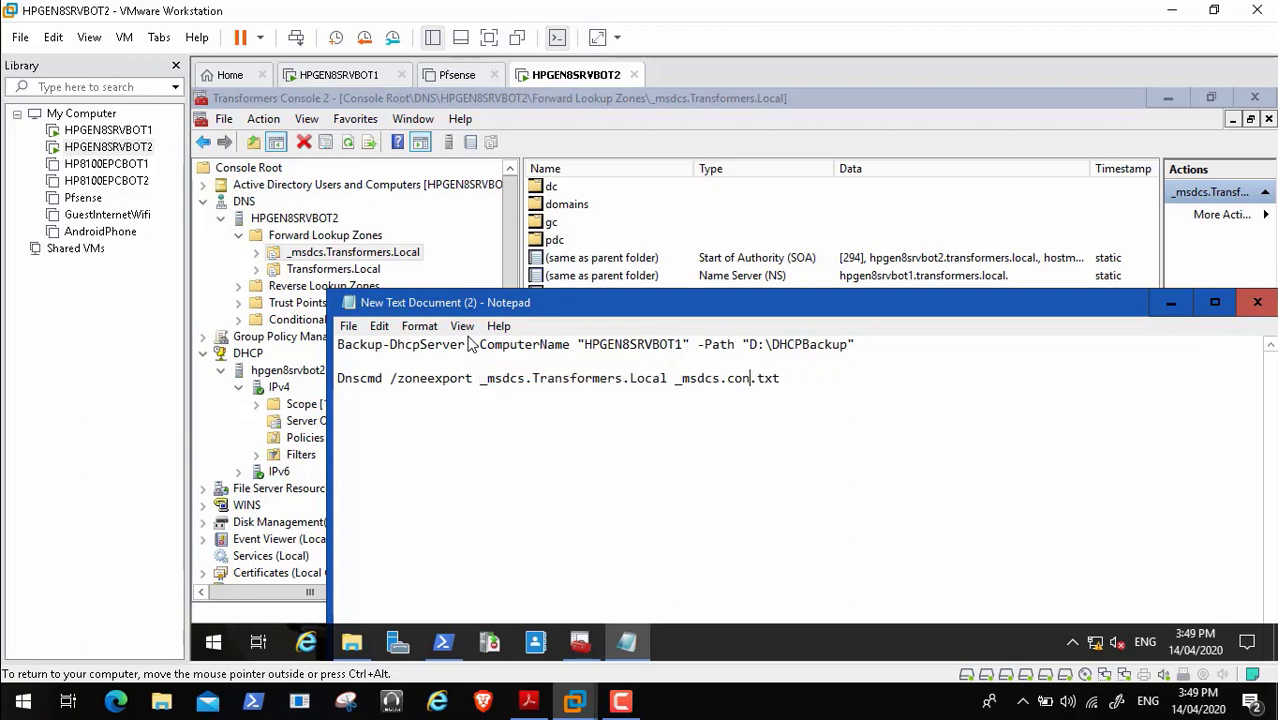
key("BackSpace")
key("BackSpace")
key("BackSpace")
key("BackSpace")
key("BackSpace")
key("BackSpace")
key("BackSpace")
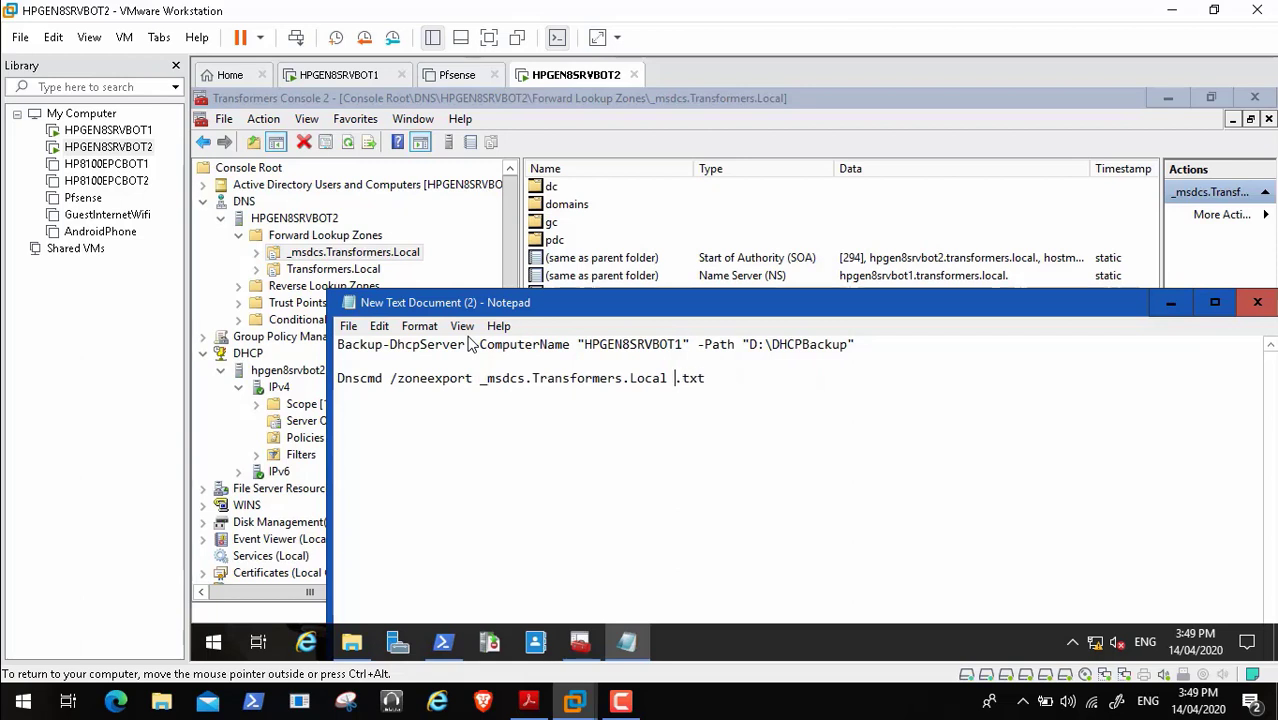
key("ctrl+v")
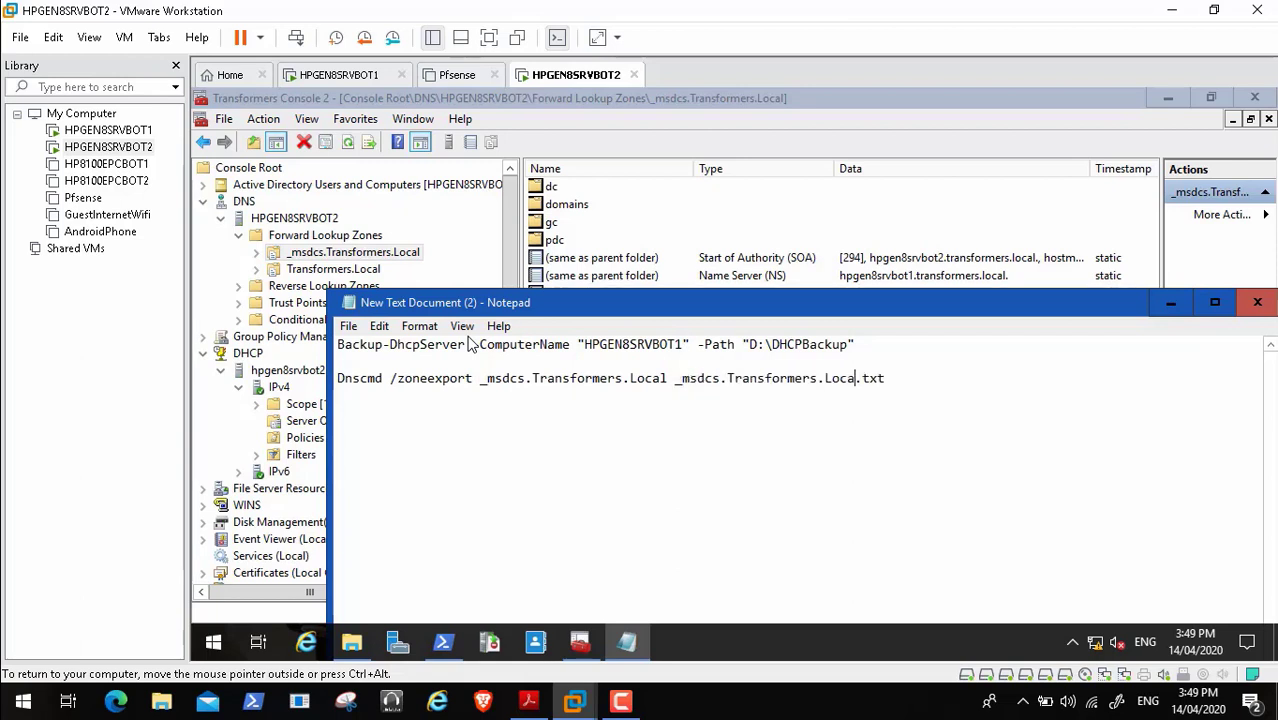
type("l")
key("End")
key("Return")
key("Return")
- Highlight the guide's second Dnscmd zone-export command, then return to the HPGEN8SRVBOT2 VM
left_click(529, 701)
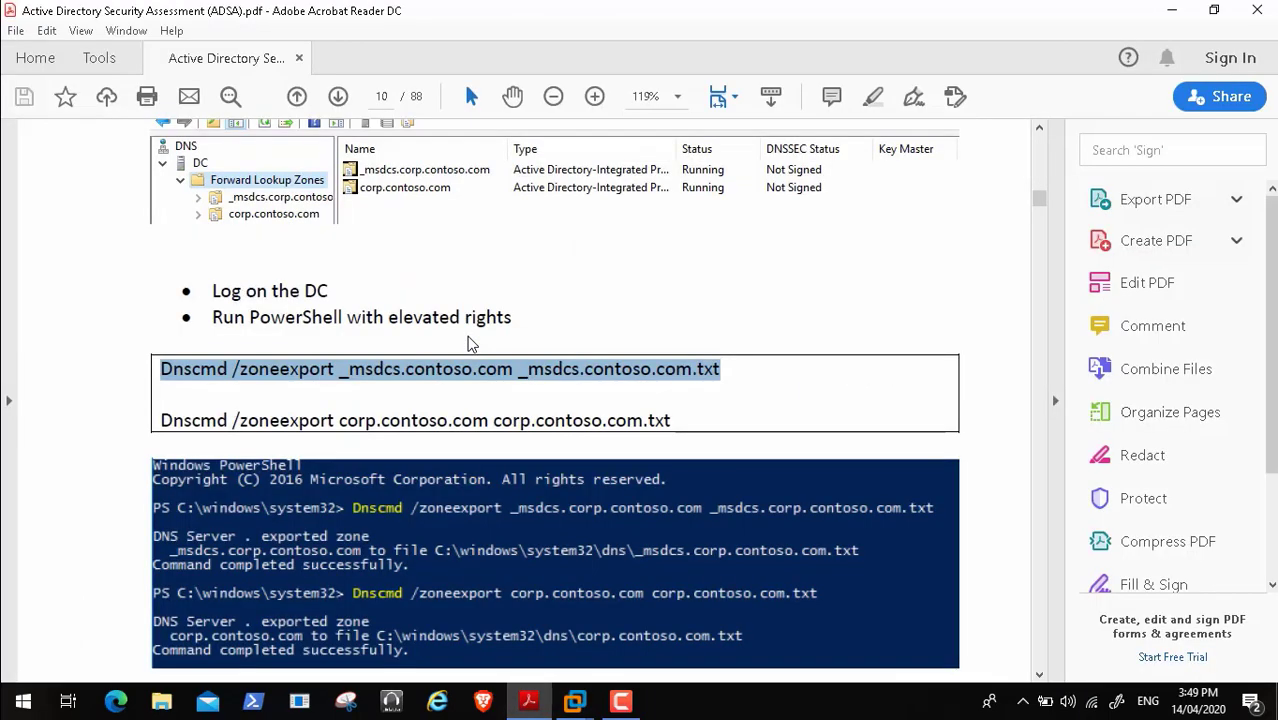
left_click_drag(161, 420, 448, 420)
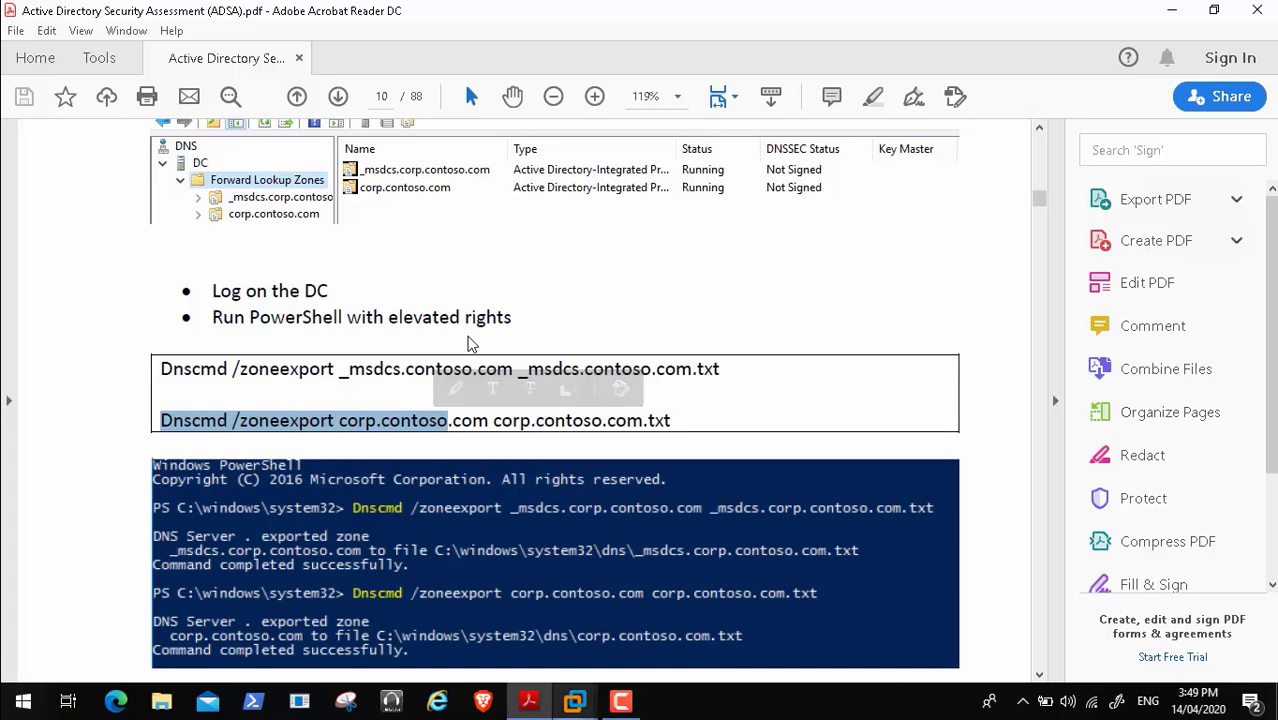
left_click(574, 701)
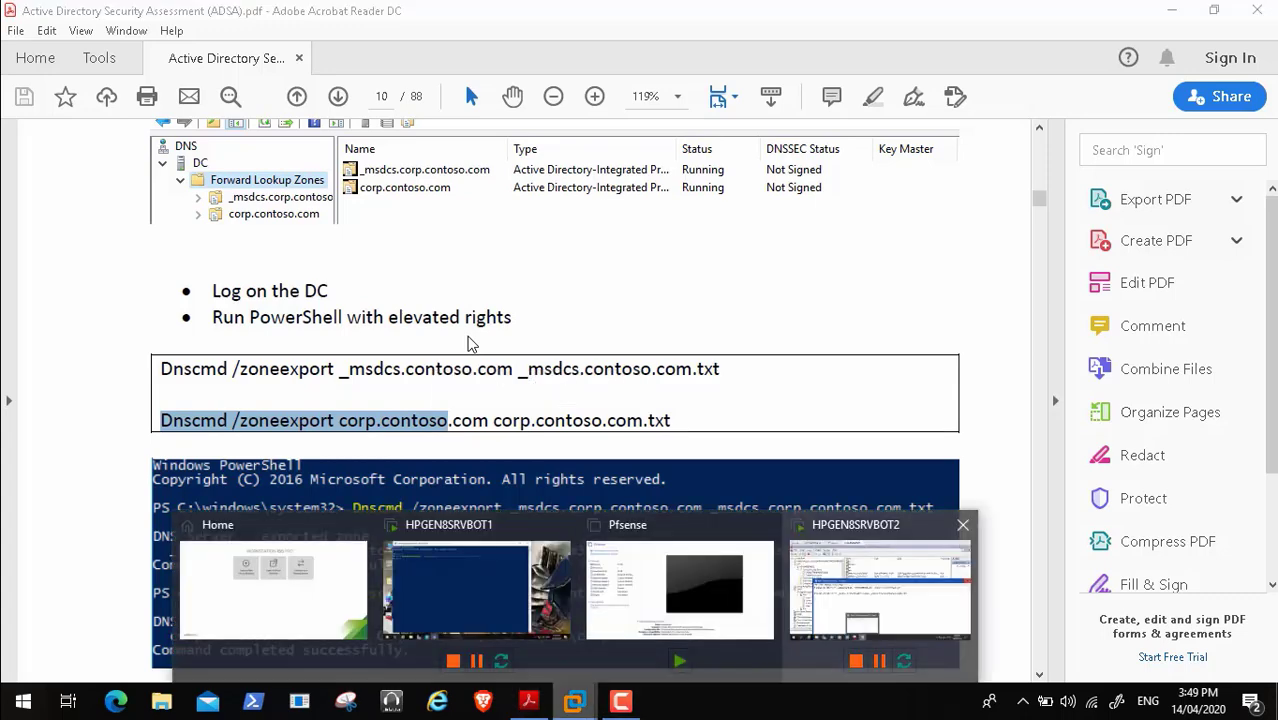
left_click(880, 590)
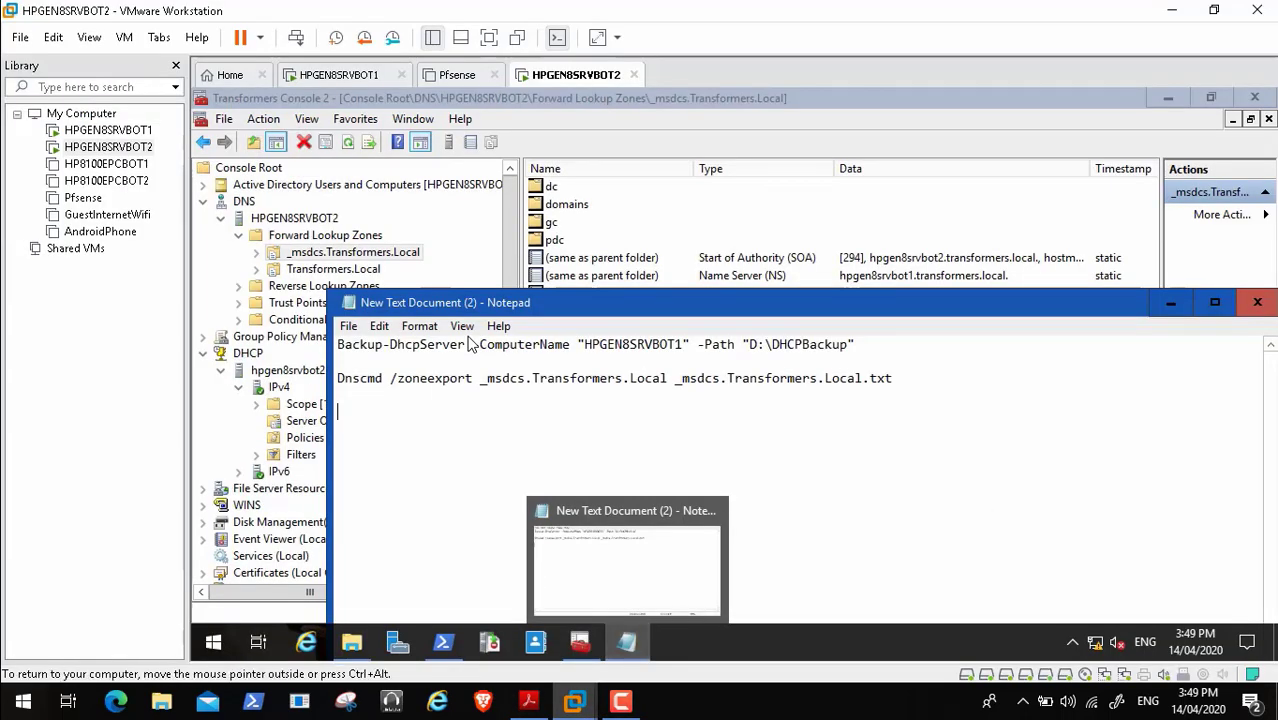
- Add a second line: Dnscmd /zoneexport Transformers.Local Transformers.Local.txt
left_click_drag(892, 378, 337, 378)
key("ctrl+c")
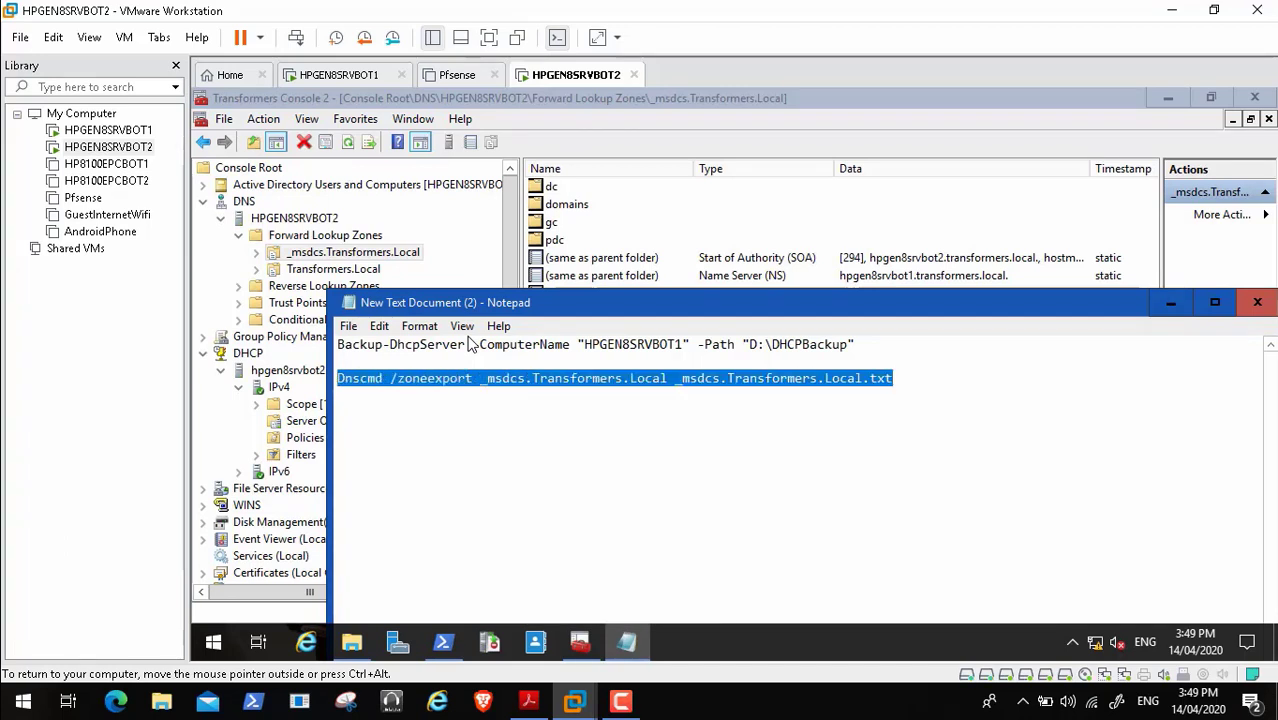
key("Return")
key("Return")
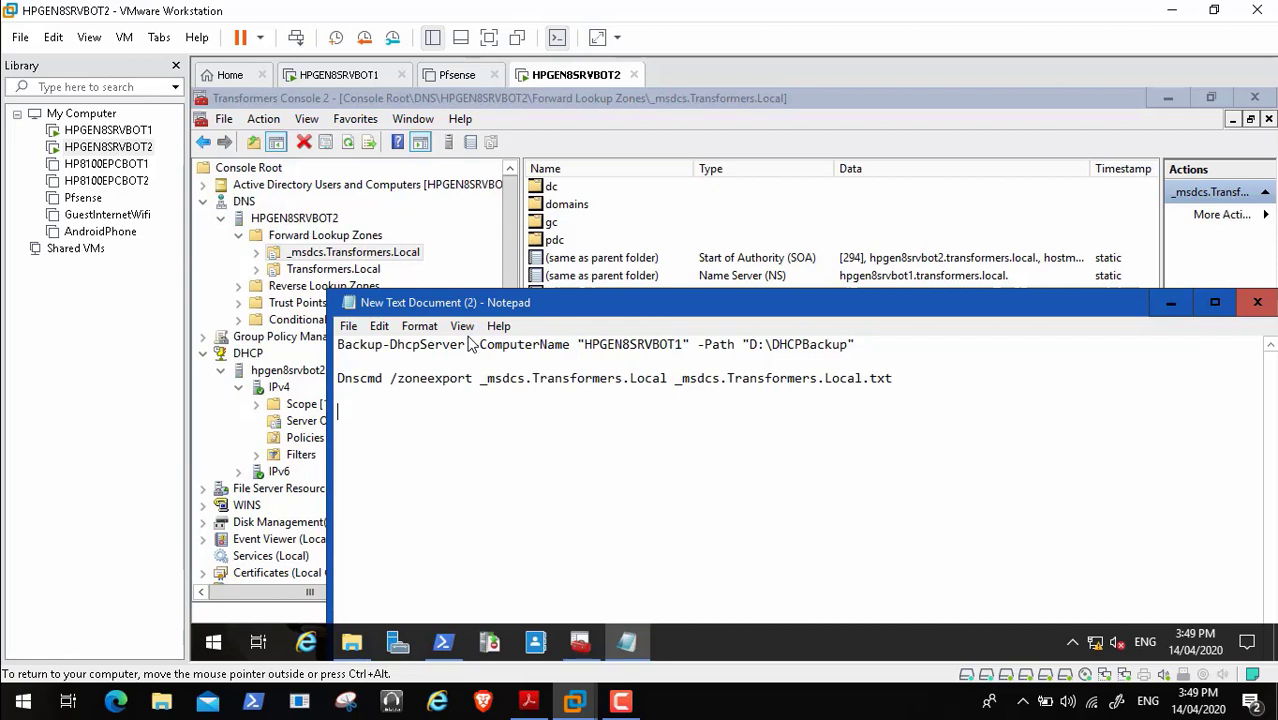
key("ctrl+v")
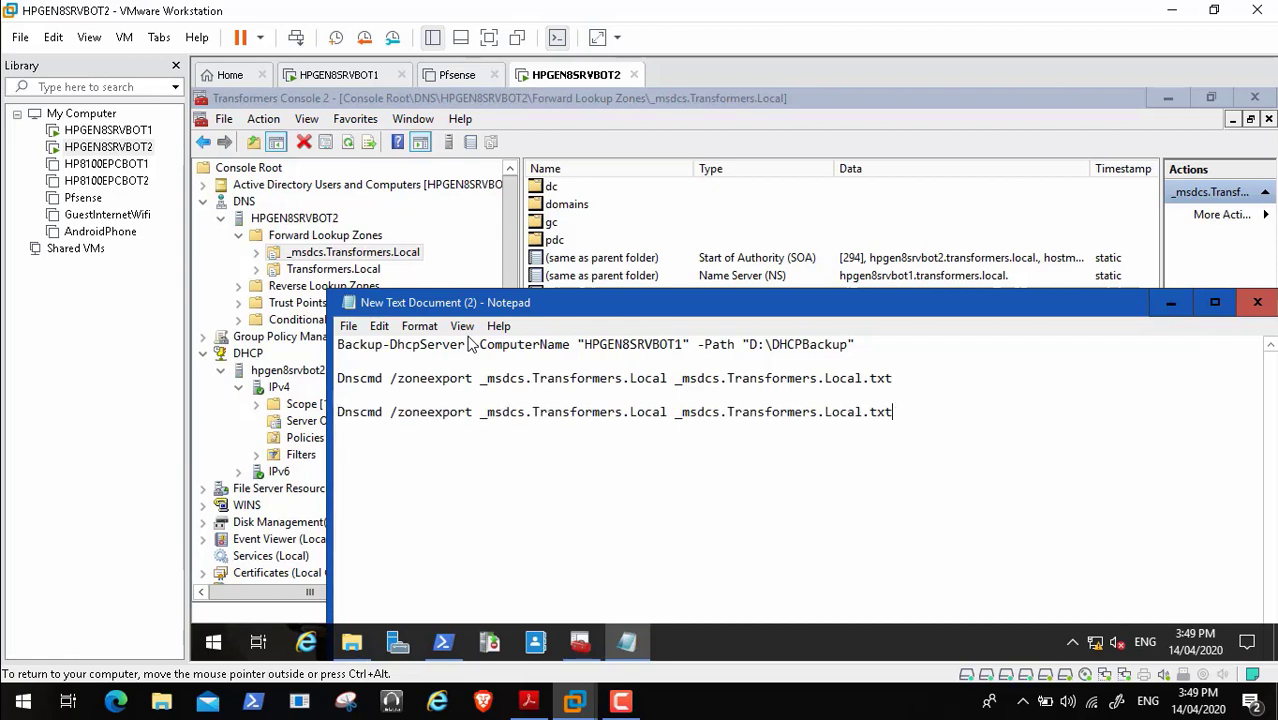
left_click(532, 412)
key("BackSpace")
key("BackSpace")
key("BackSpace")
key("BackSpace")
key("BackSpace")
key("BackSpace")
key("BackSpace")
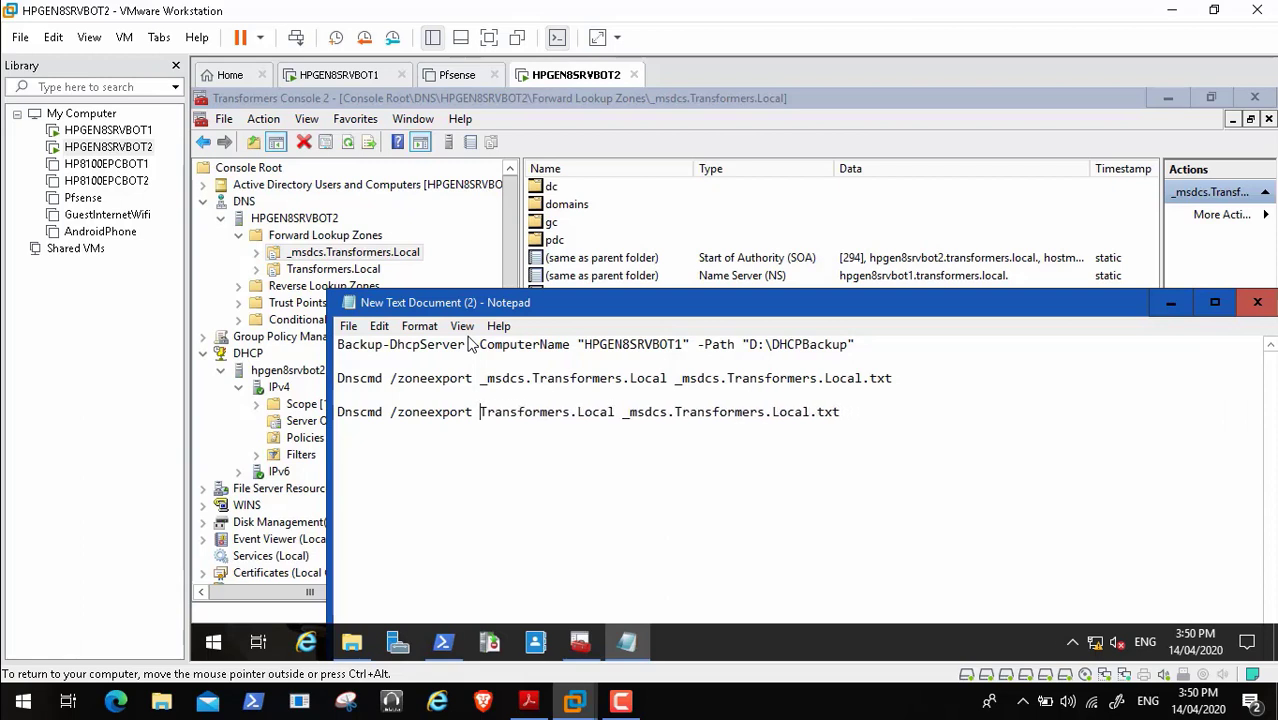
left_click(675, 412)
key("BackSpace")
key("BackSpace")
key("BackSpace")
key("BackSpace")
key("BackSpace")
key("BackSpace")
key("BackSpace")
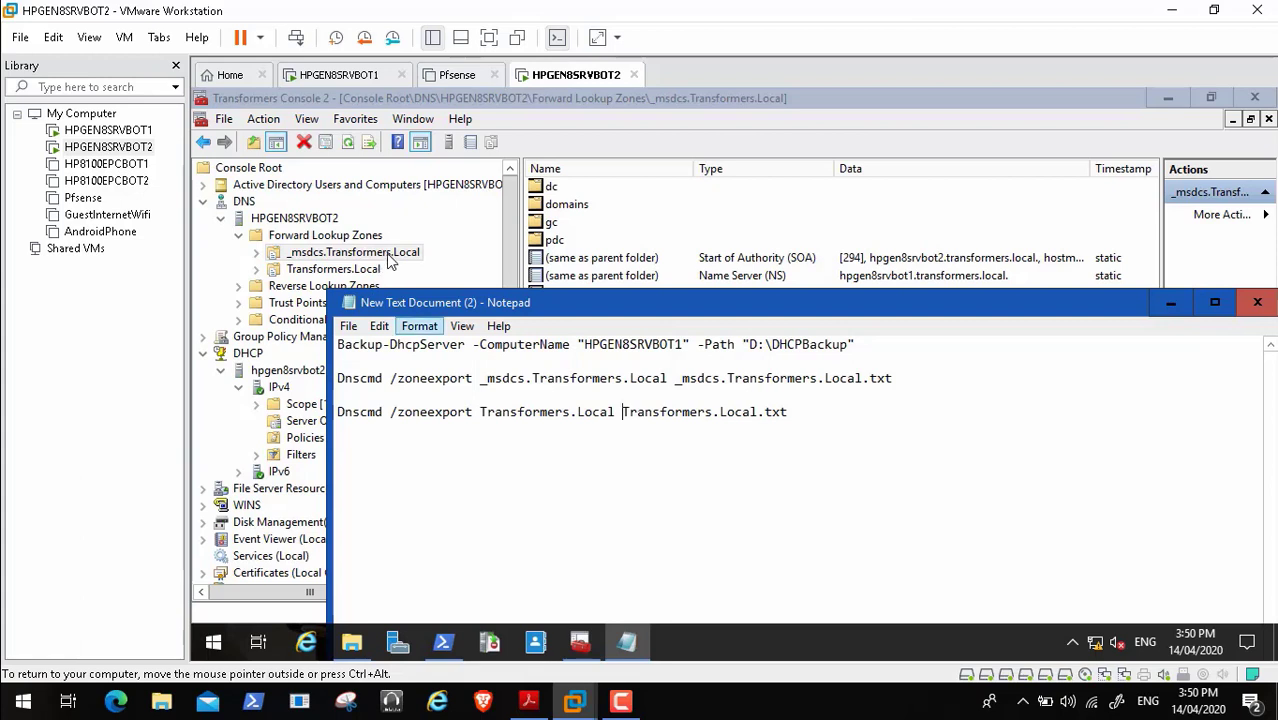
- Save the Notepad notes and select the first zone-export command
left_click(348, 326)
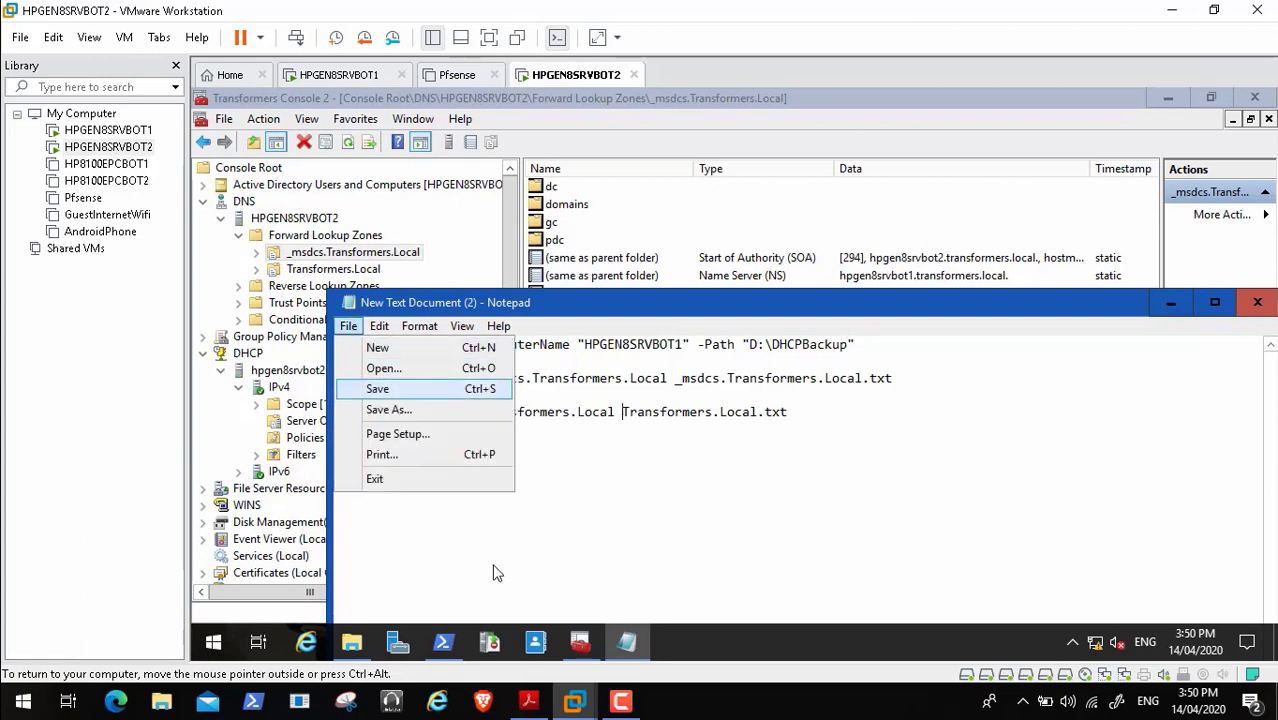
left_click(380, 389)
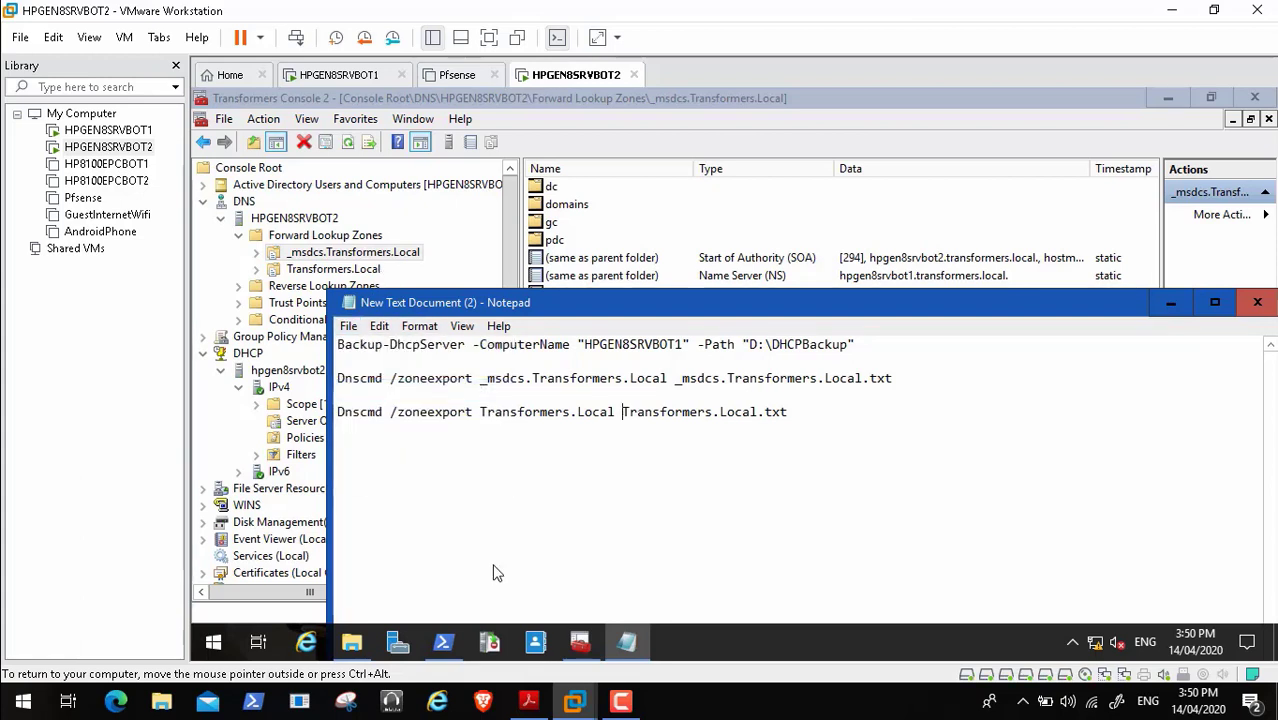
mouse_move(338, 378)
left_mouse_down()
mouse_move(620, 366)
mouse_move(893, 378)
left_mouse_up()
key("ctrl+c")
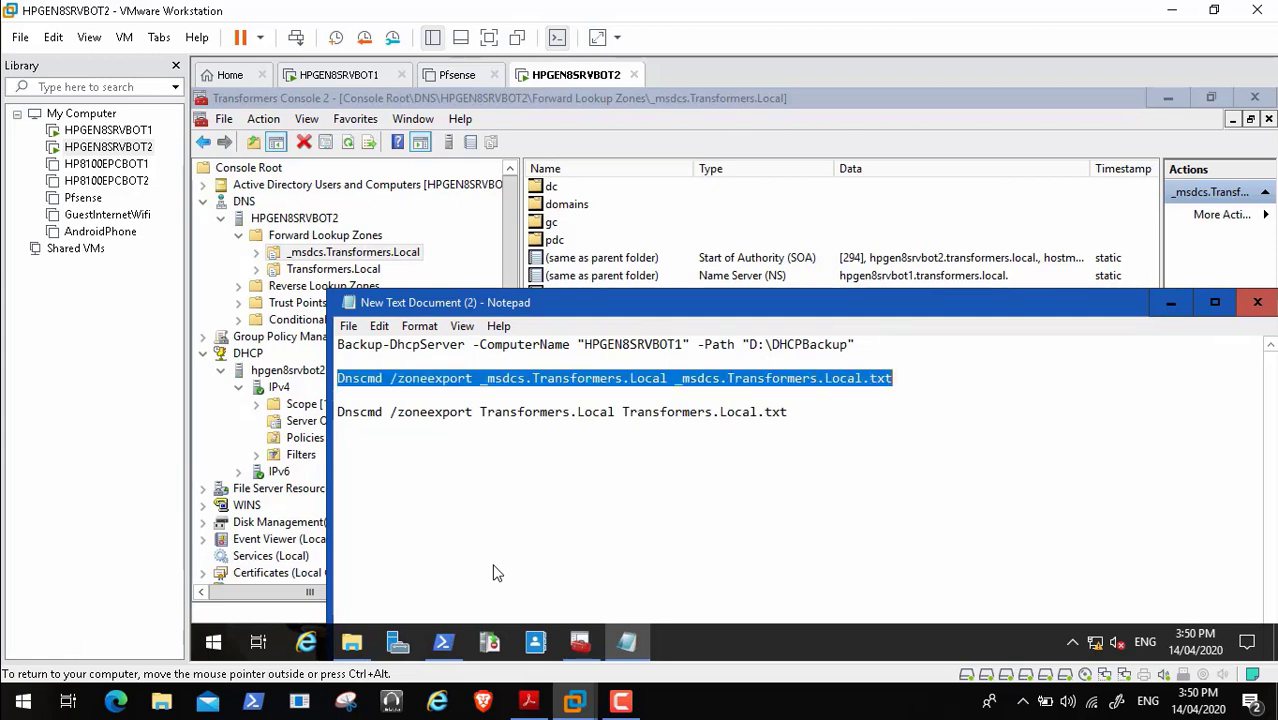
left_click(444, 642)
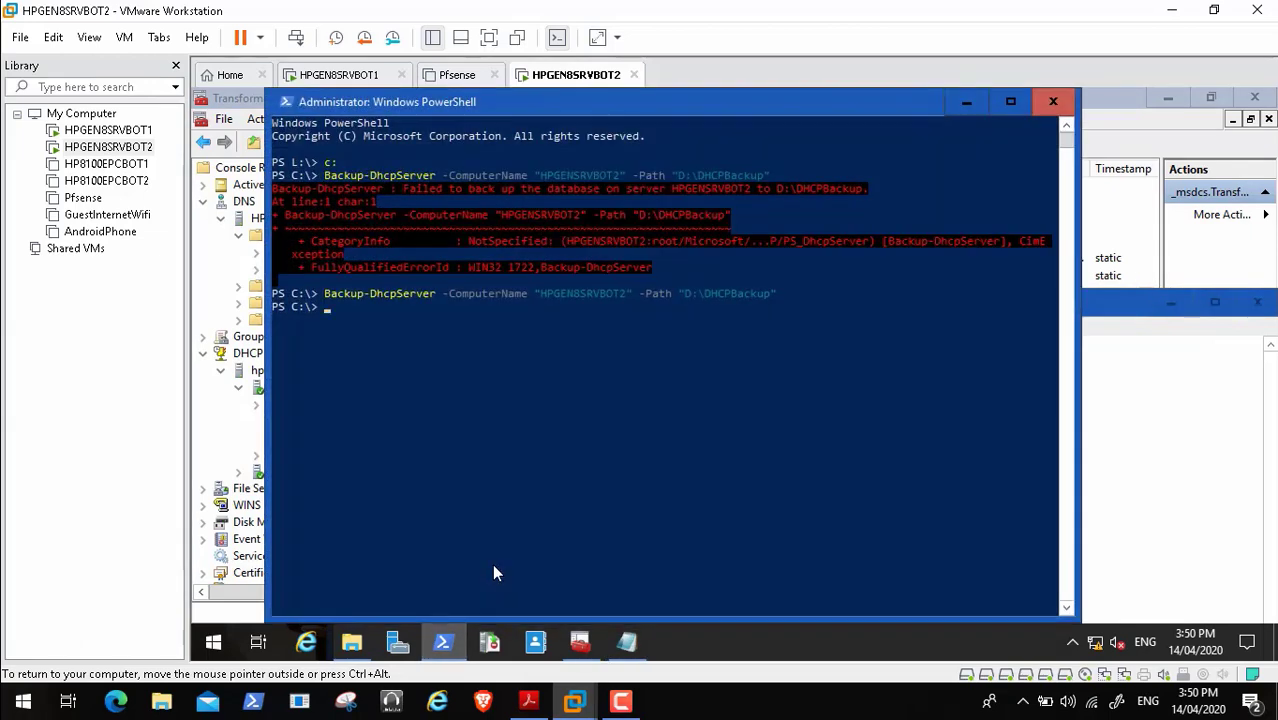
- Run the _msdcs.Transformers.Local zone export in PowerShell
key("ctrl+v")
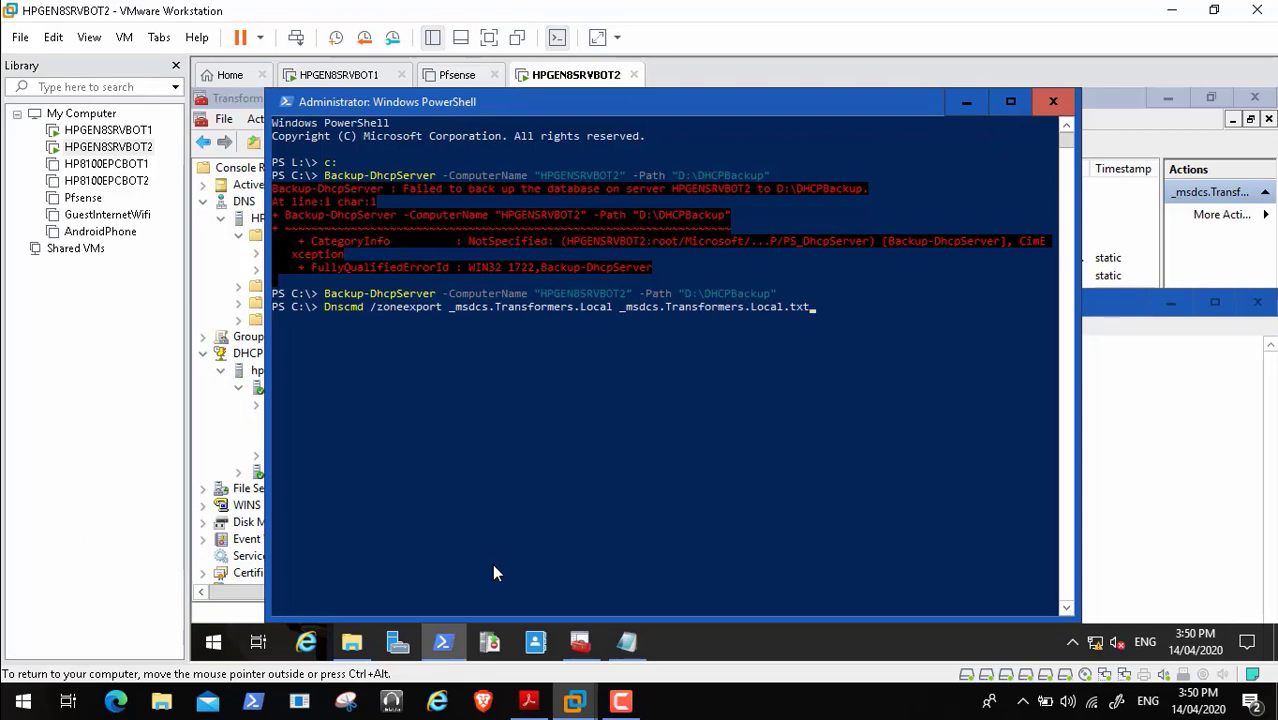
key("Return")
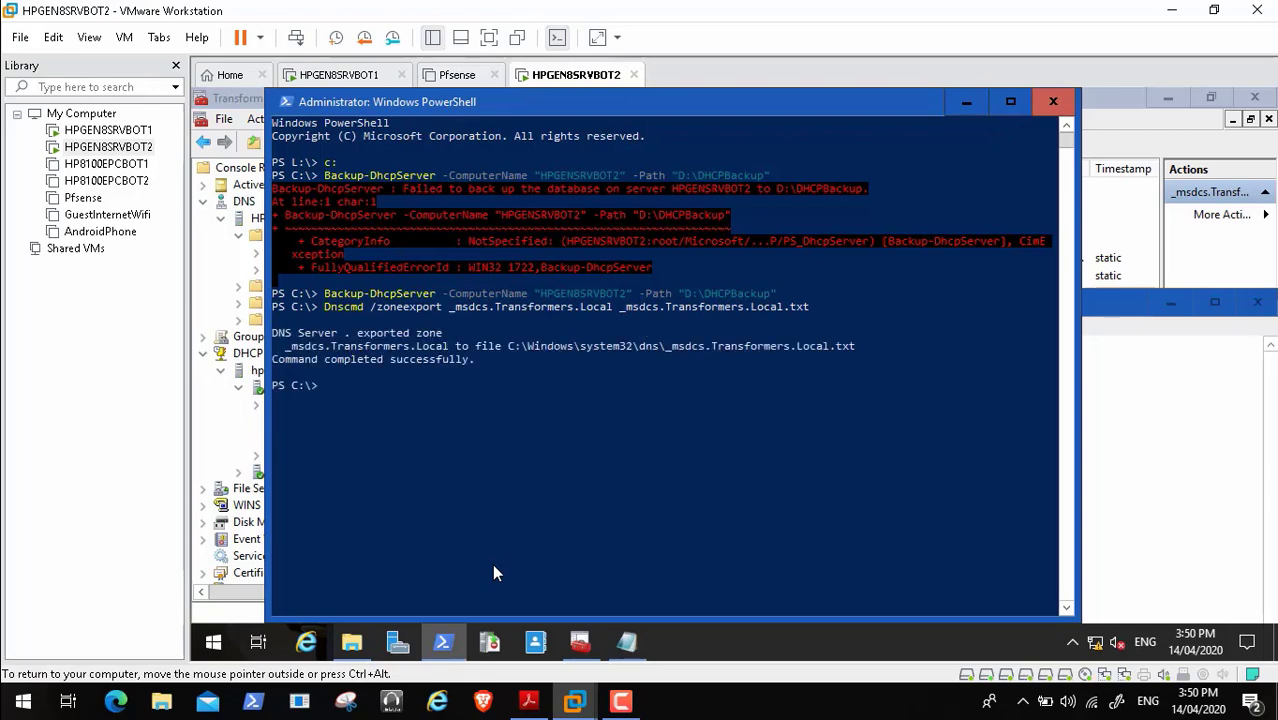
key("alt+Tab")
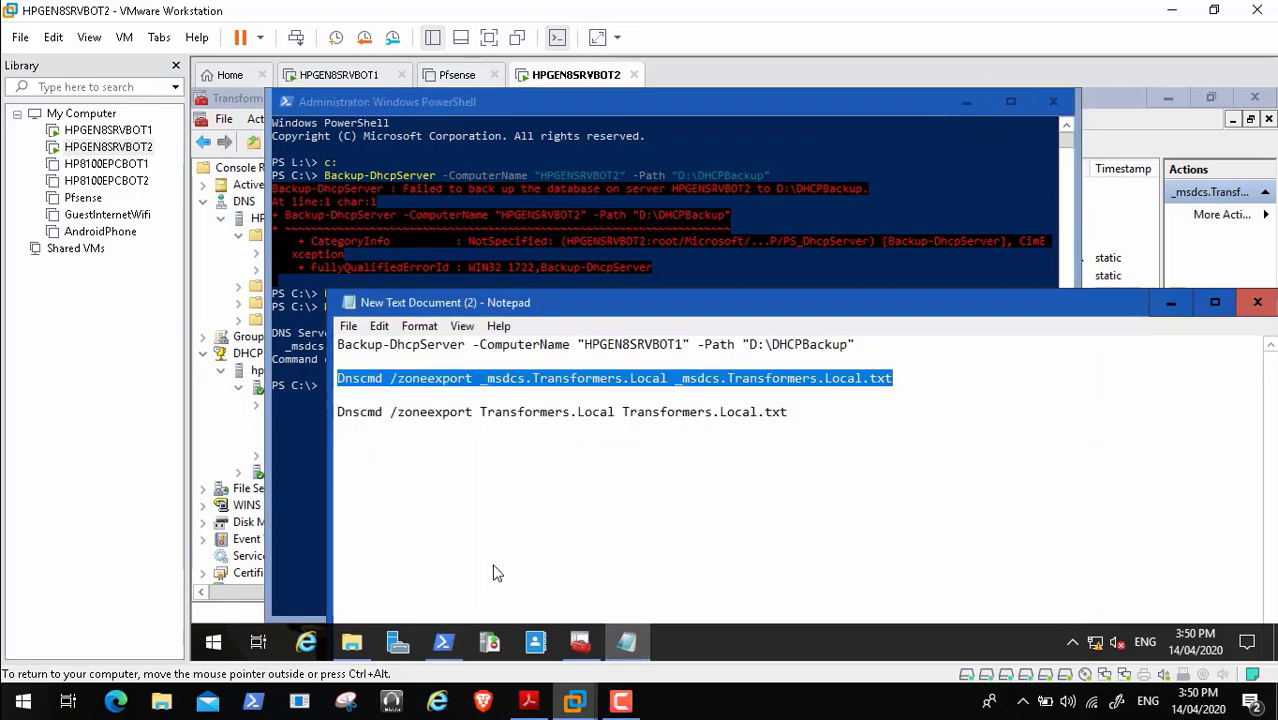
- Copy the Transformers.Local export command from the notes and run it in PowerShell
key("Down")
key("Down")
key("shift+Home")
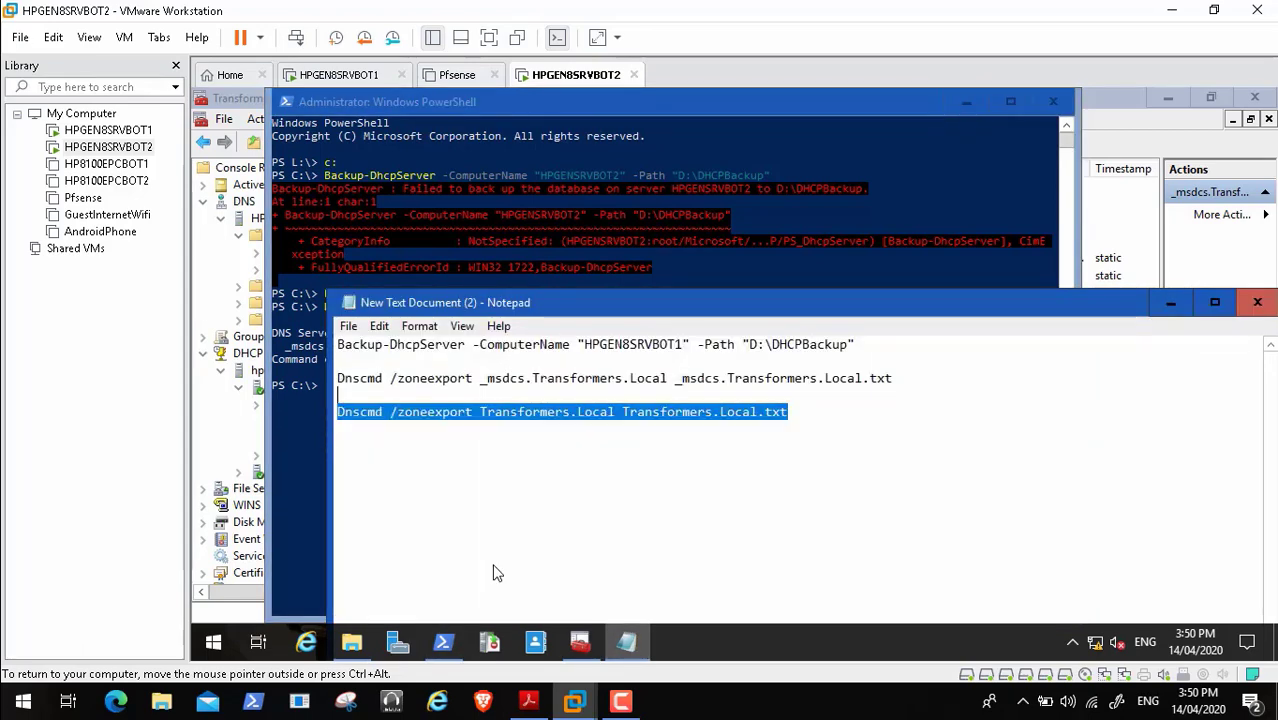
key("shift+Right")
key("shift+Right")
key("shift+Right")
key("shift+Right")
key("shift+Left")
key("shift+Left")
key("shift+Left")
key("ctrl+c")
key("alt+Tab")
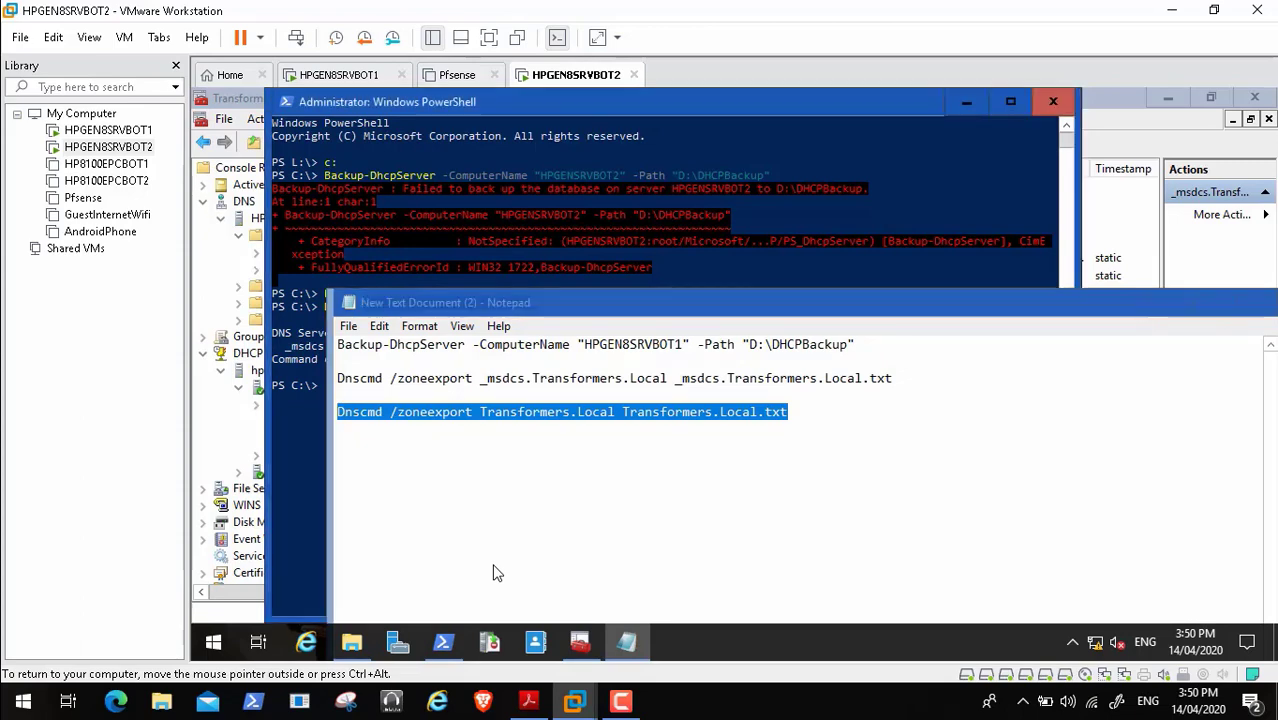
key("ctrl+v")
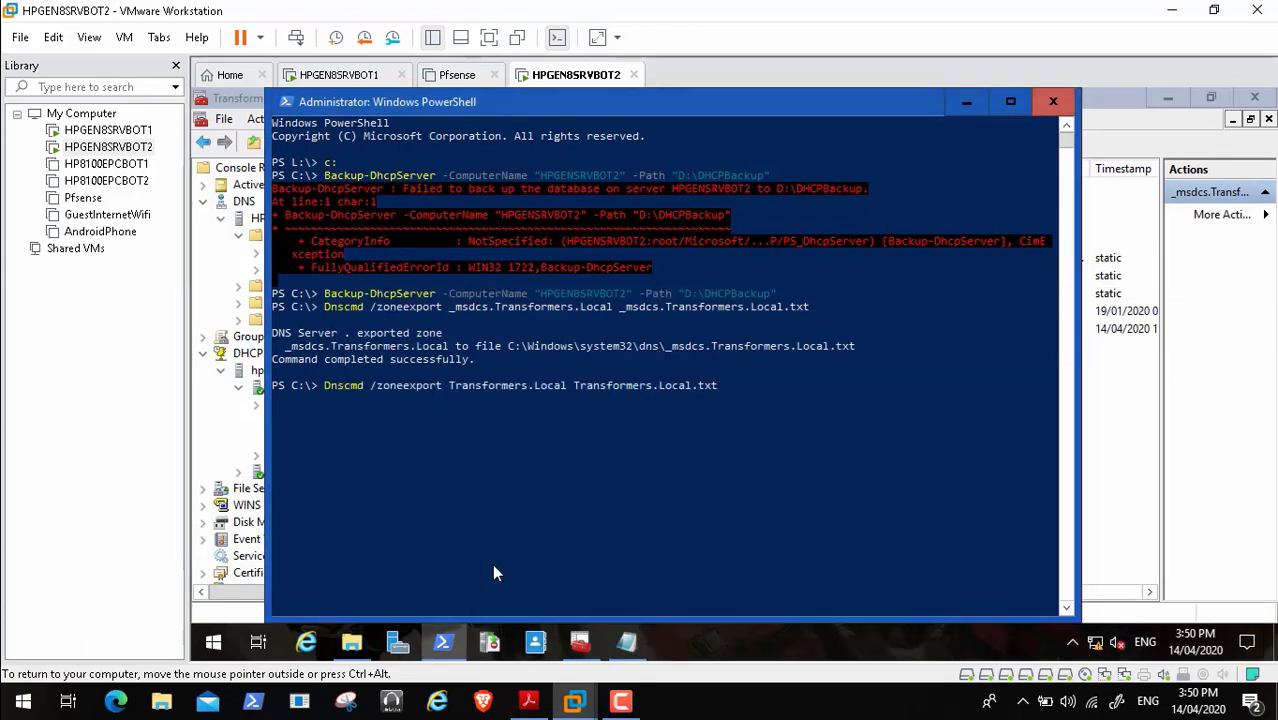
key("Return")
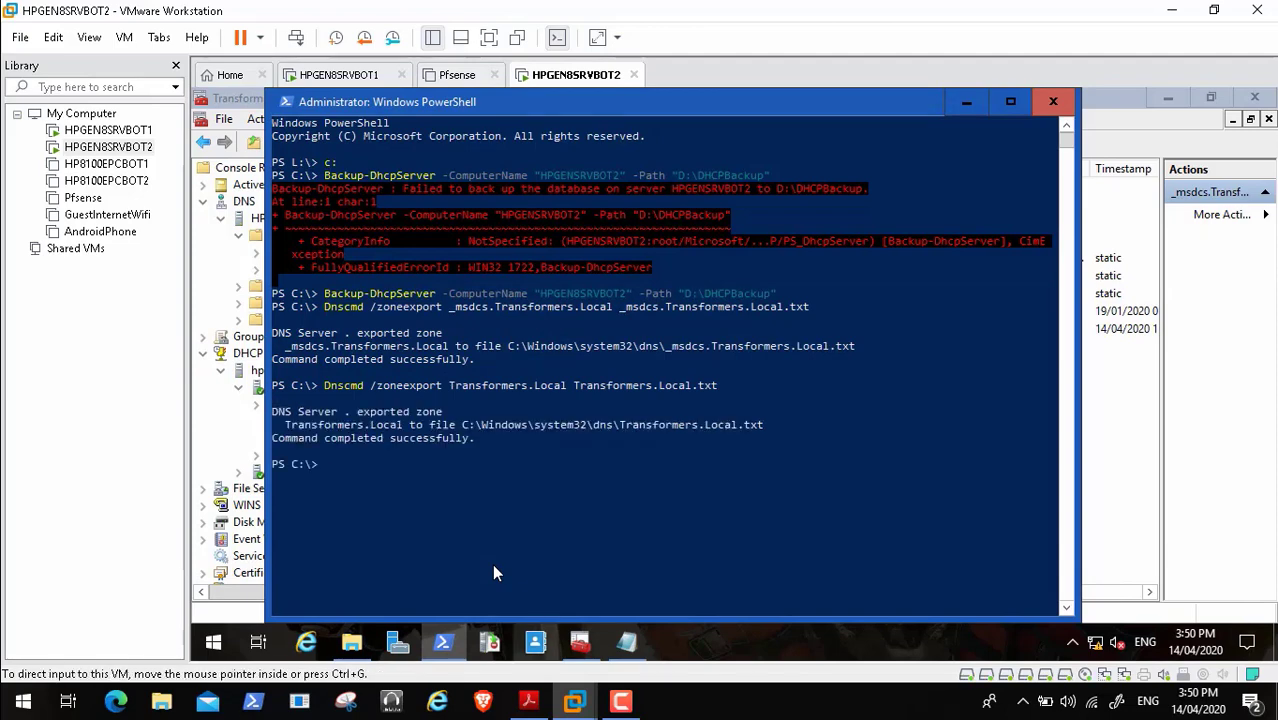
key("alt+Tab")
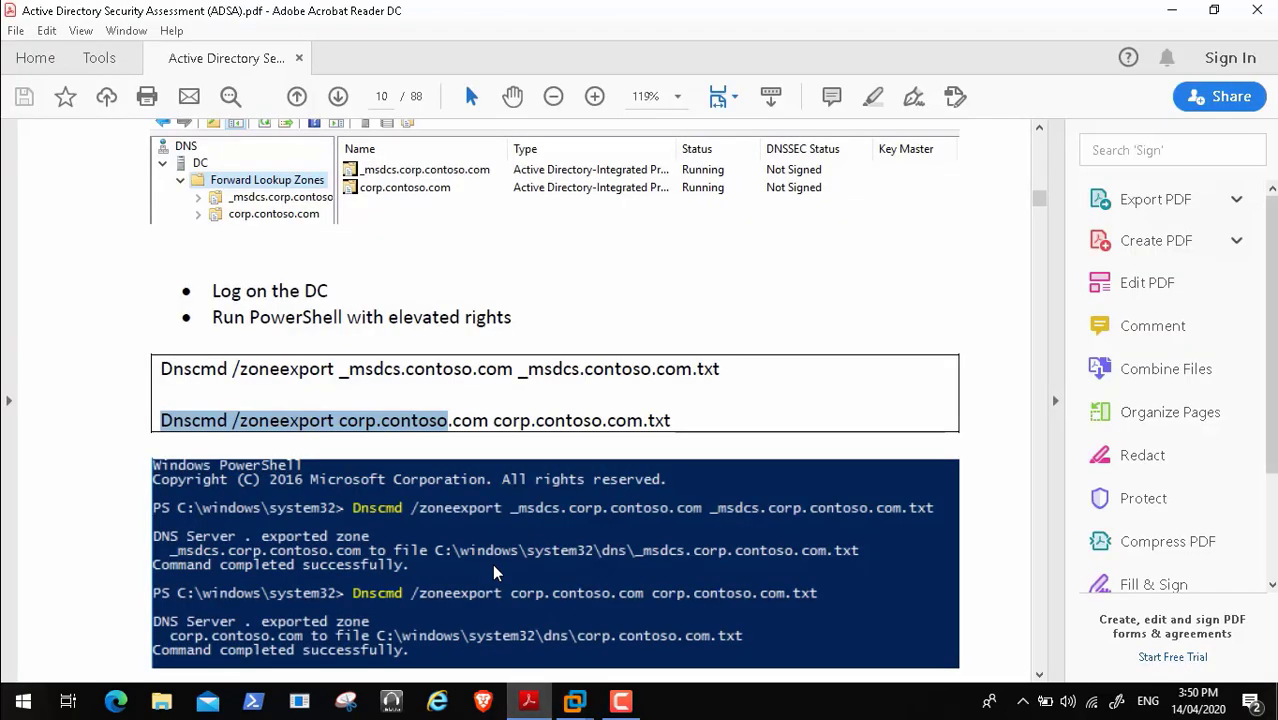
- Scroll the assessment PDF to page 11's screenshot of the zone files in C:\Windows\System32\dns
scroll(493, 567, "down", 5)
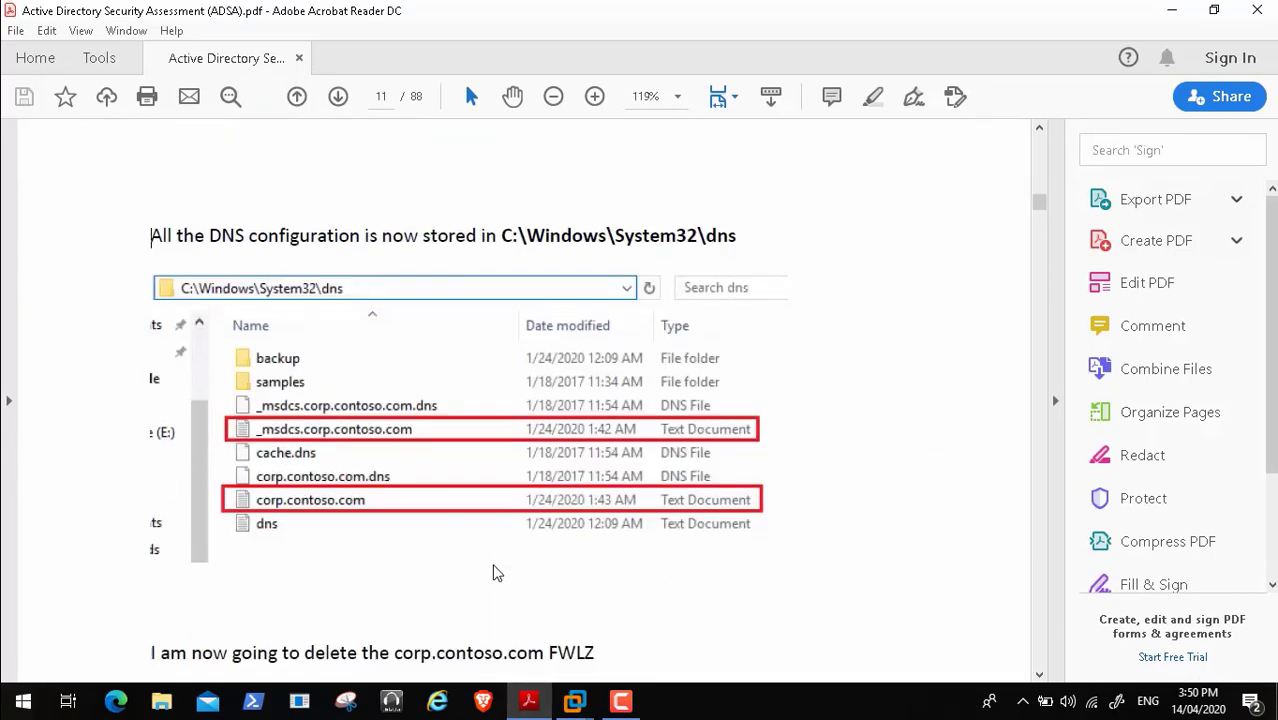
scroll(493, 573, "up", 5)
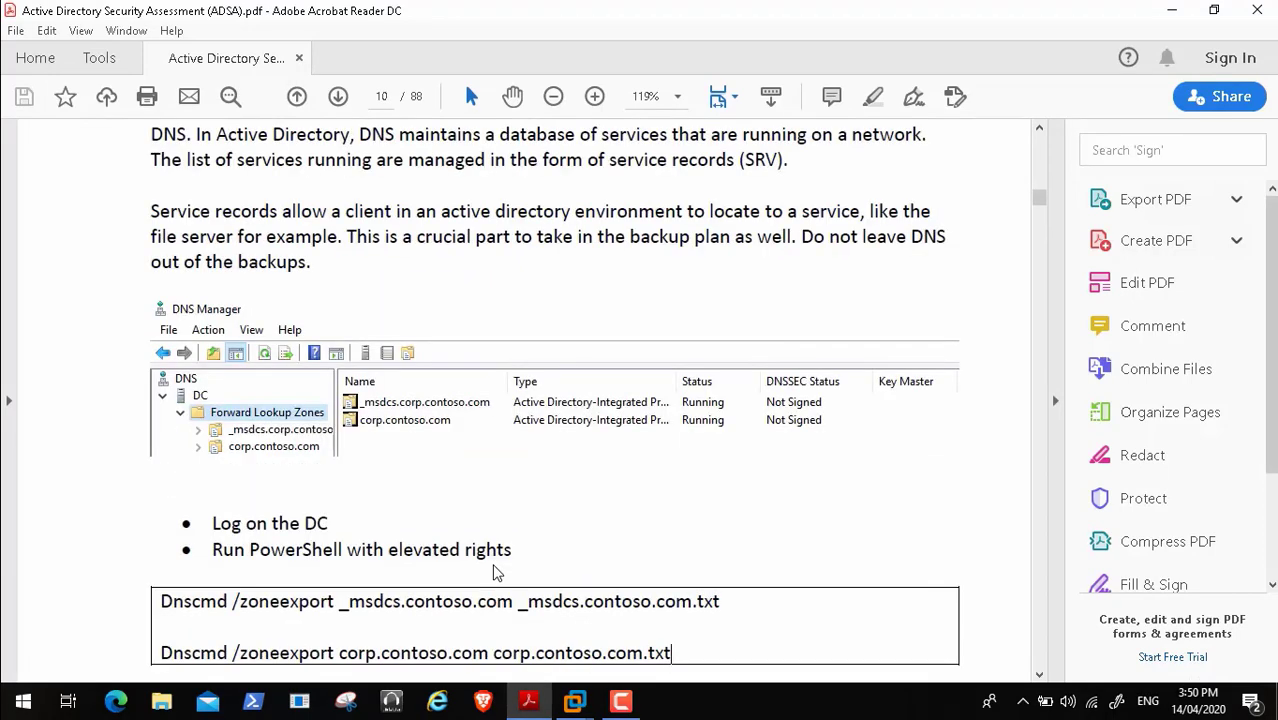
scroll(493, 573, "down", 1)
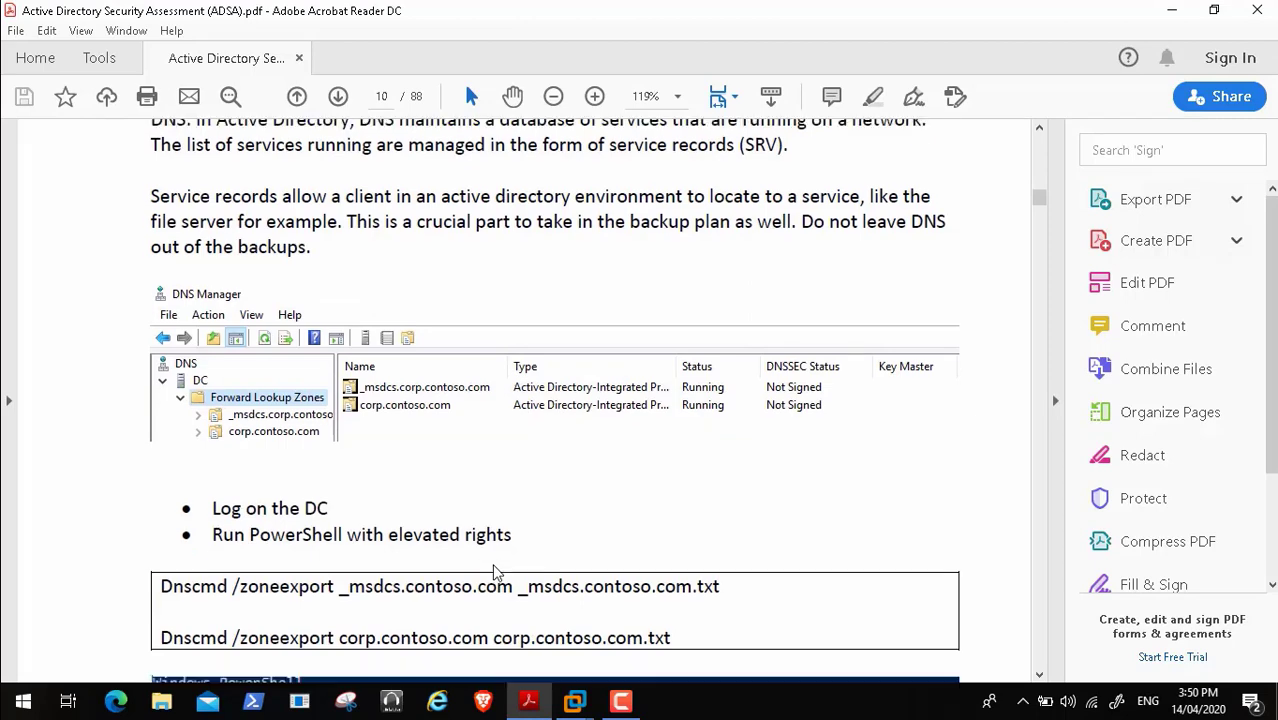
scroll(493, 572, "down", 8)
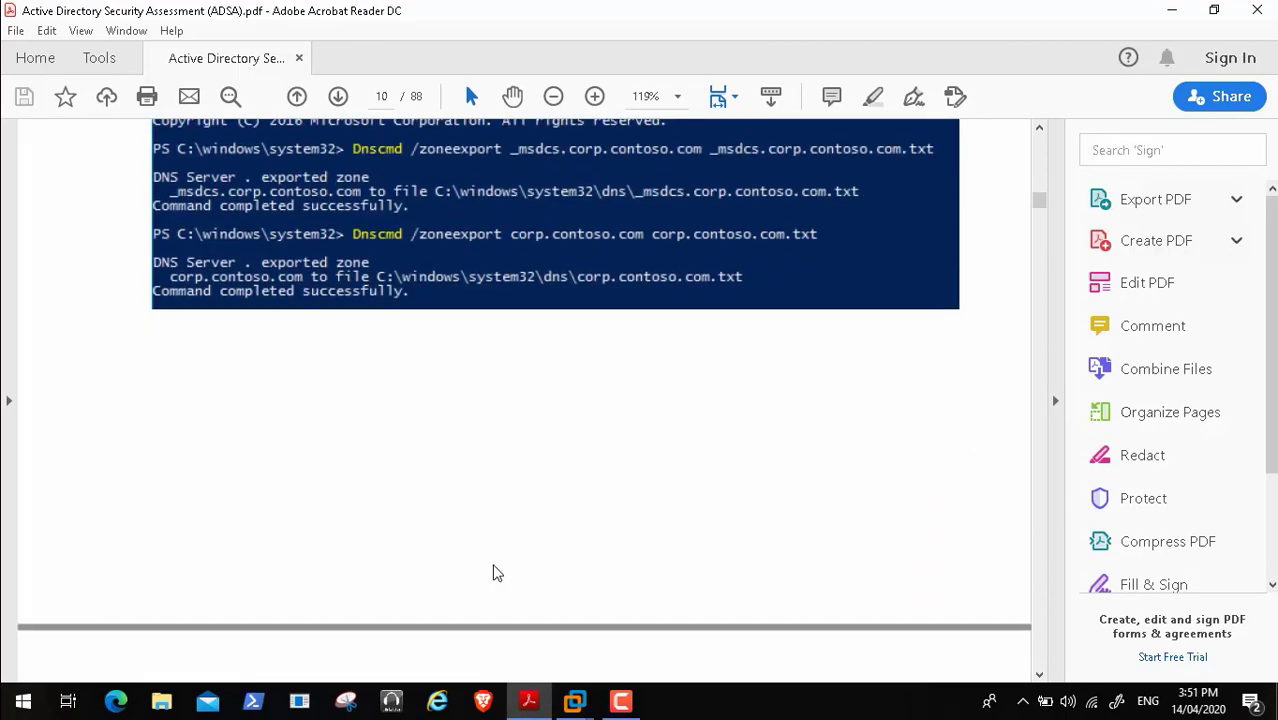
scroll(493, 573, "down", 3)
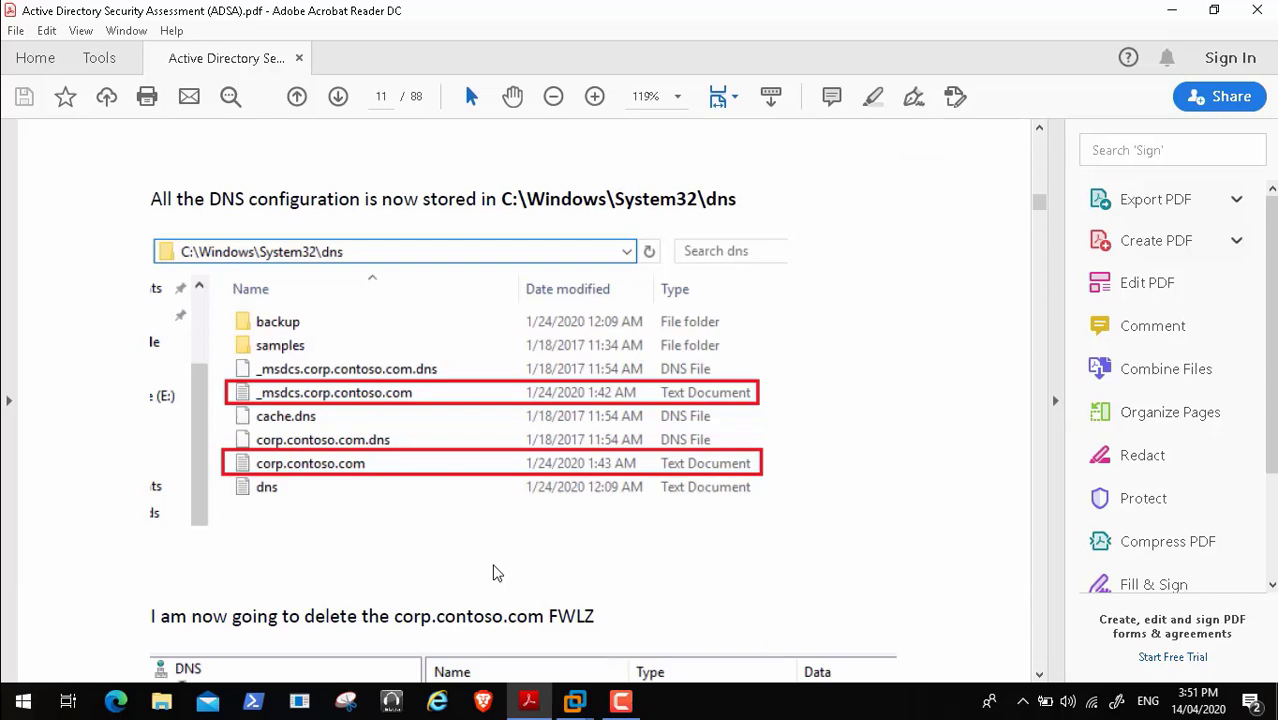
left_click(575, 701)
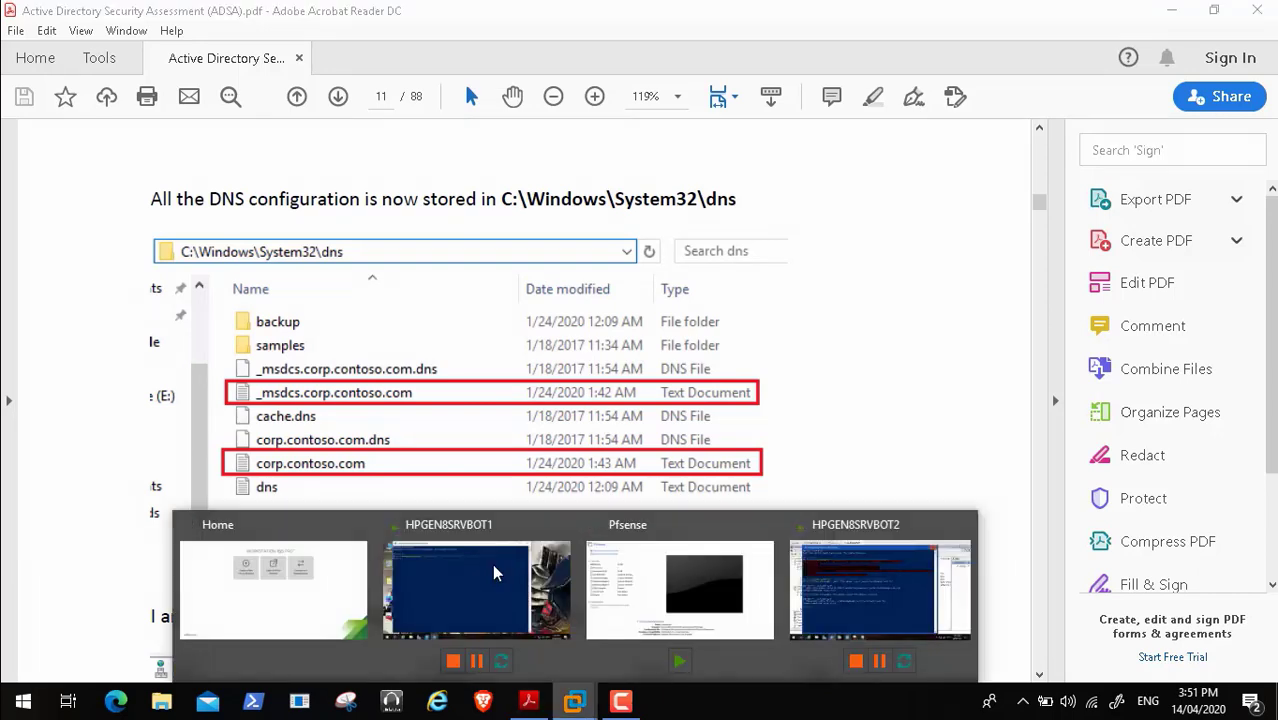
- Return to the HPGEN8SRVBOT2 VM and browse to its New Volume (D:) drive
left_click(880, 590)
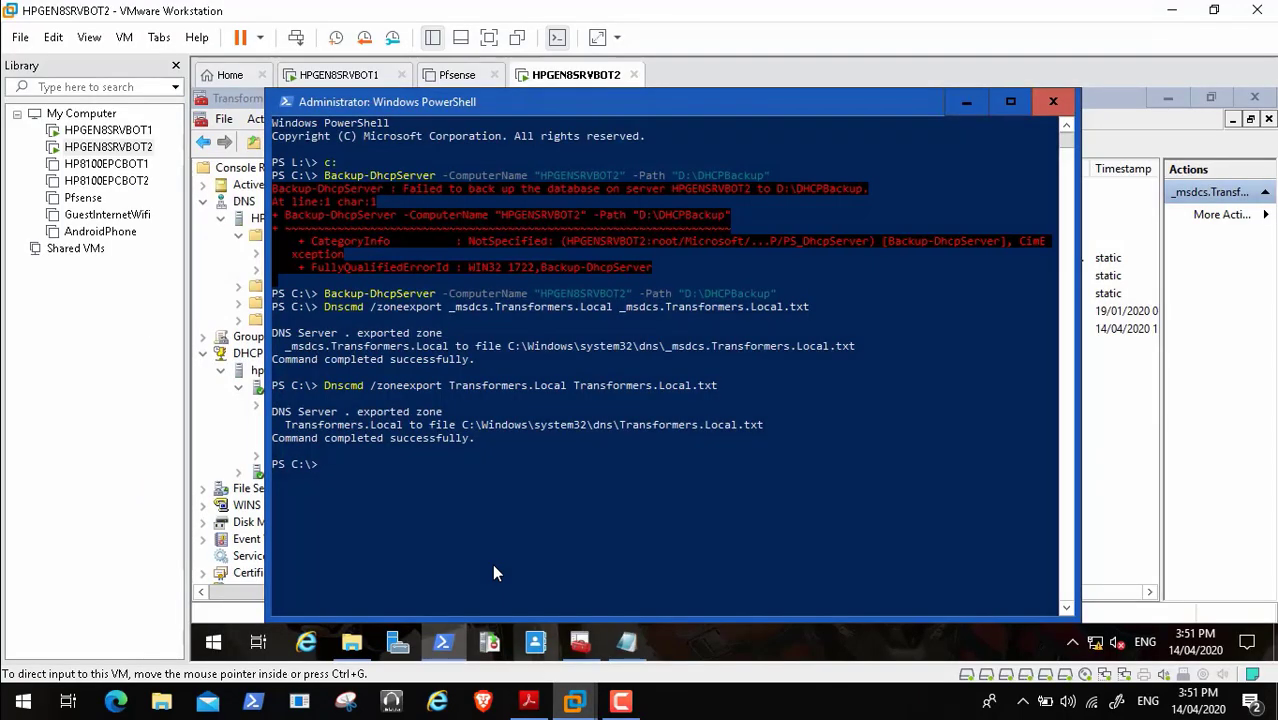
mouse_move(351, 641)
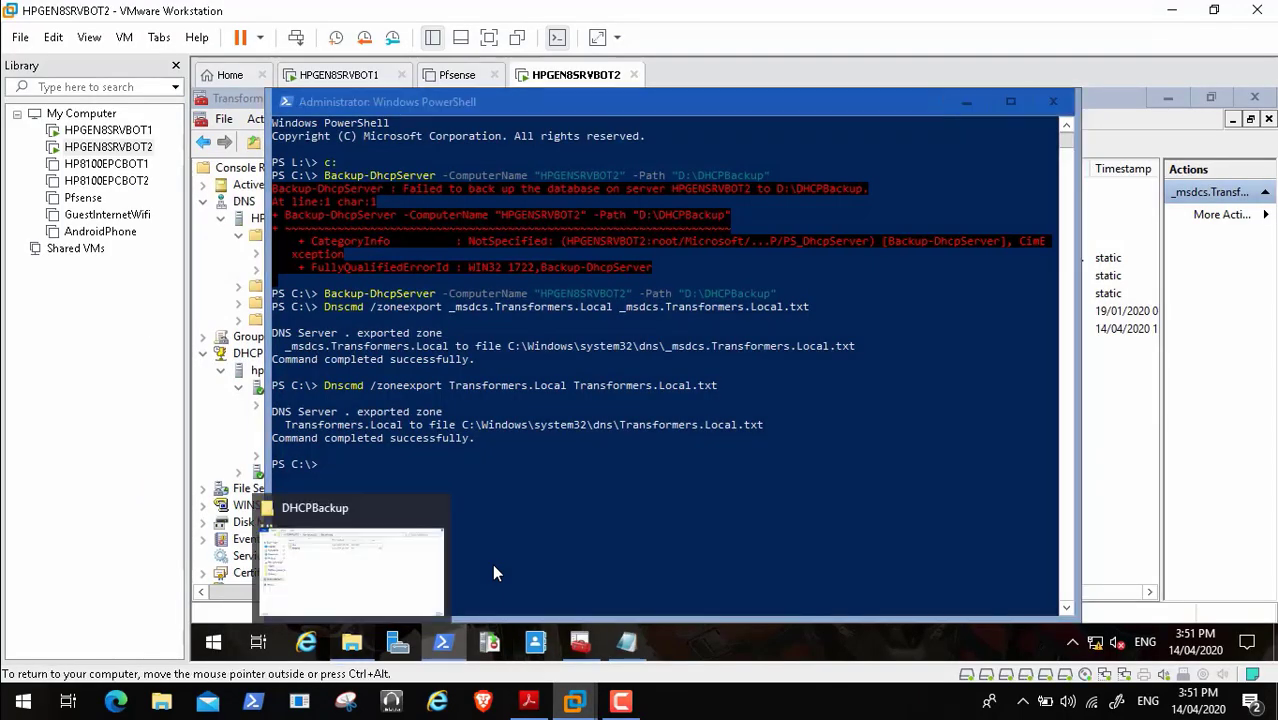
left_click(351, 570)
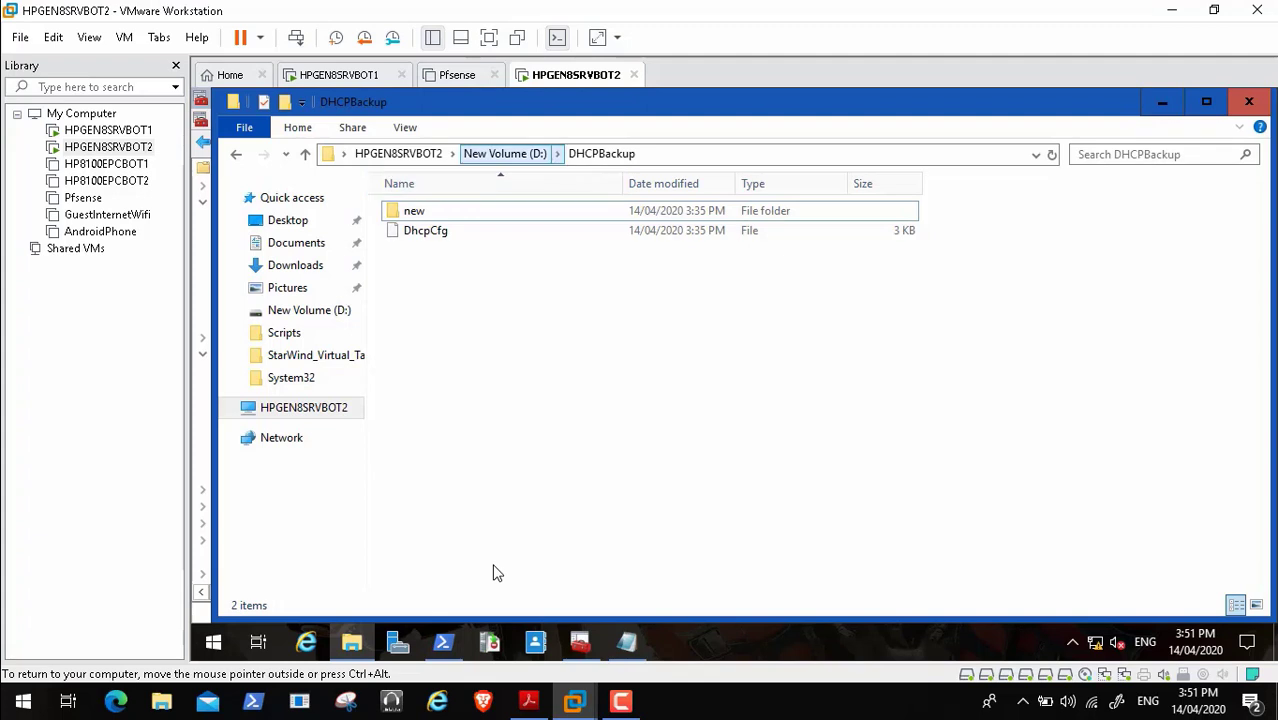
left_click(505, 154)
- Create a new folder named DNSBackup on the D: drive
right_click(504, 513)
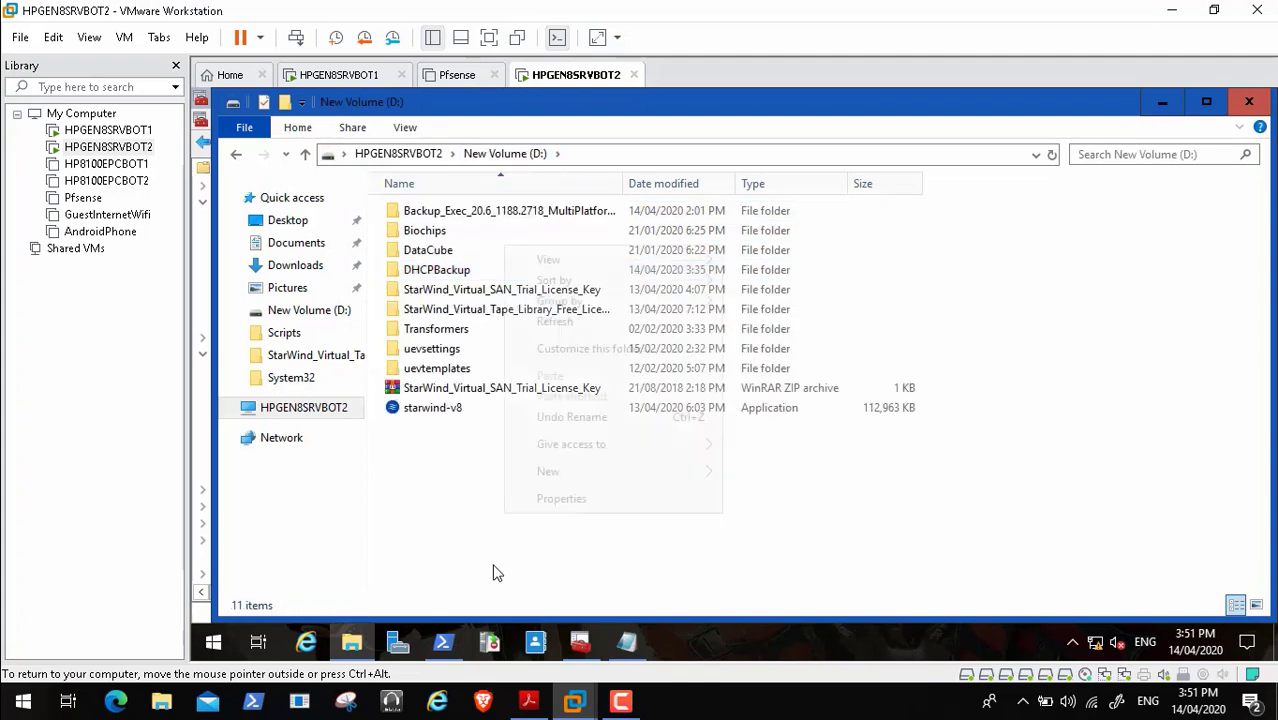
mouse_move(560, 471)
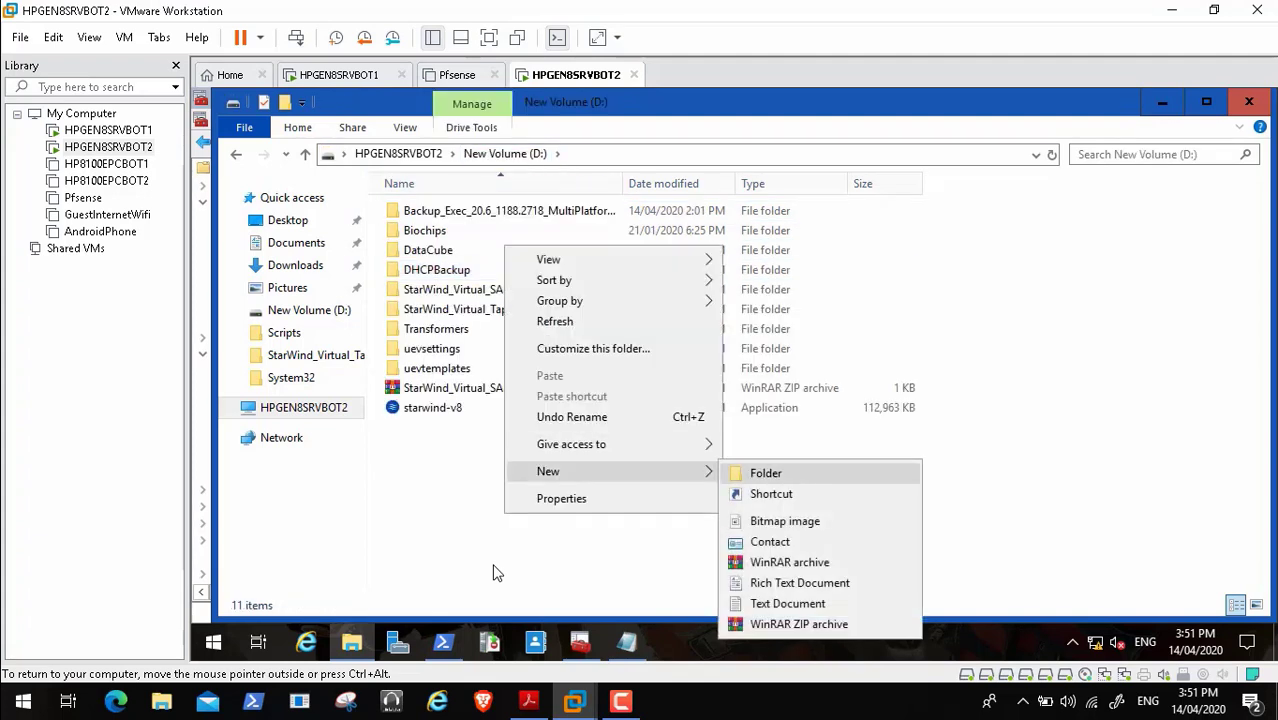
left_click(765, 473)
key("BackSpace")
type("DN")
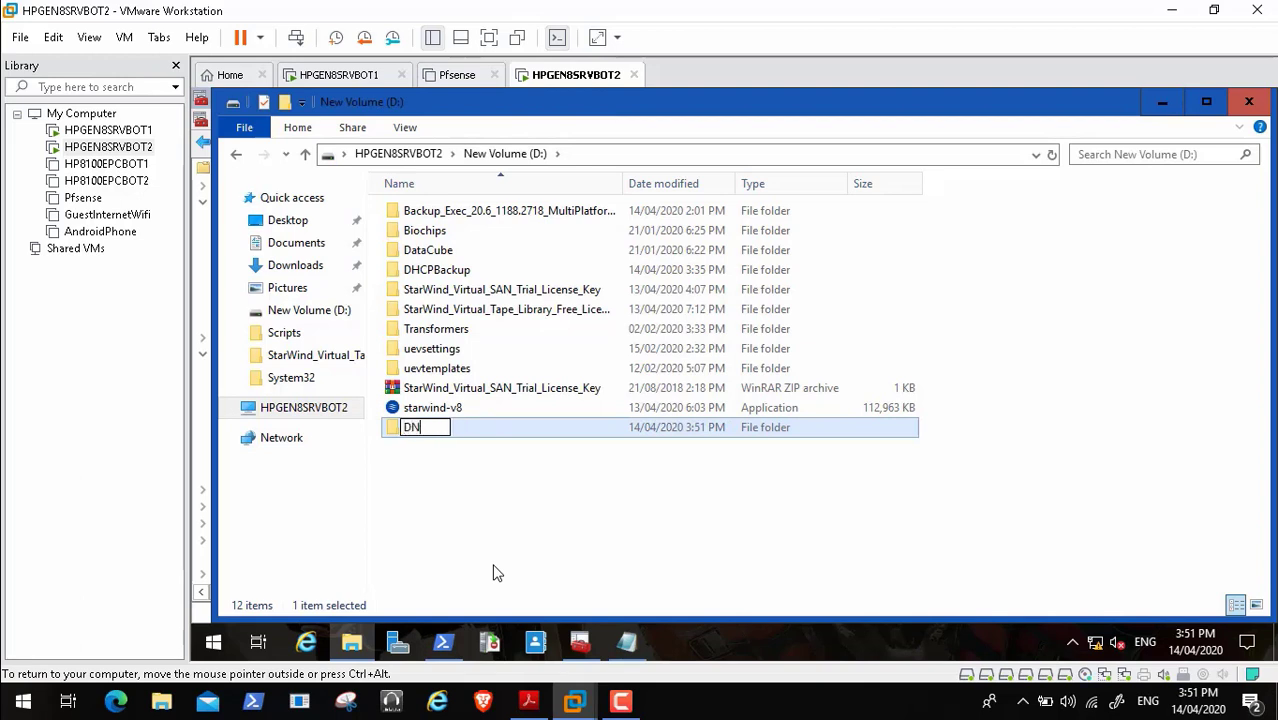
type("SBackup")
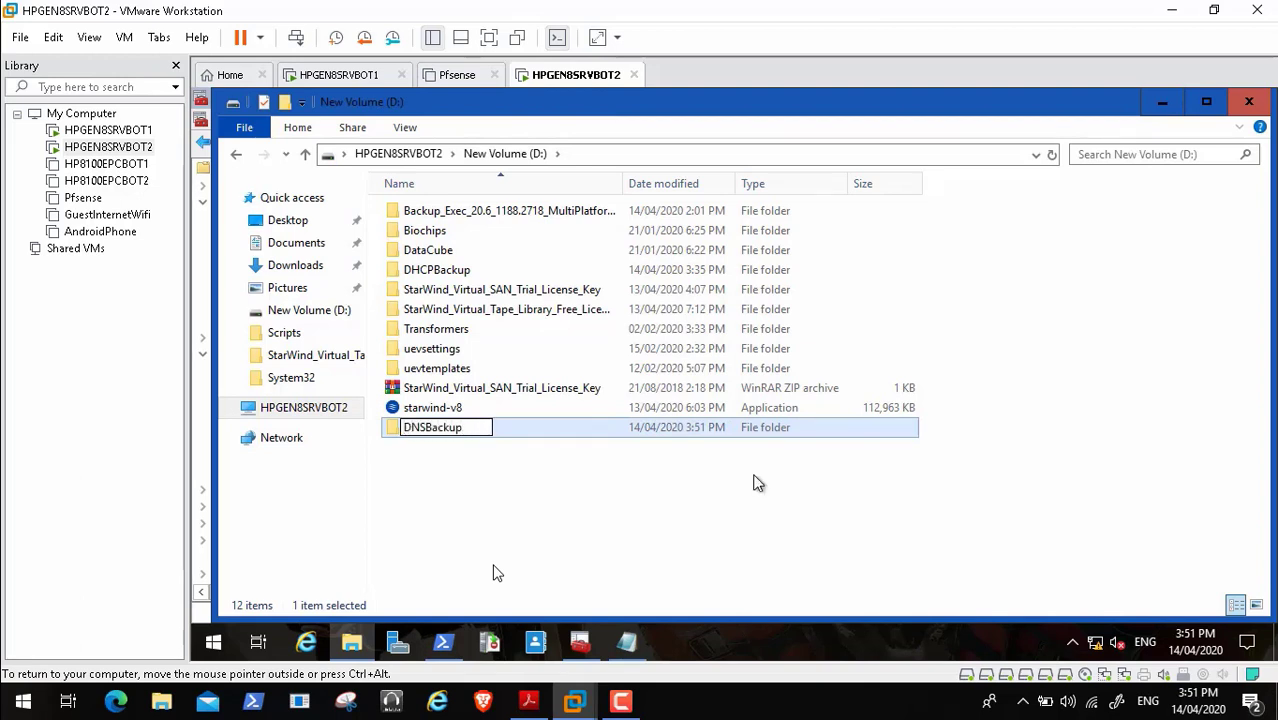
key("Return")
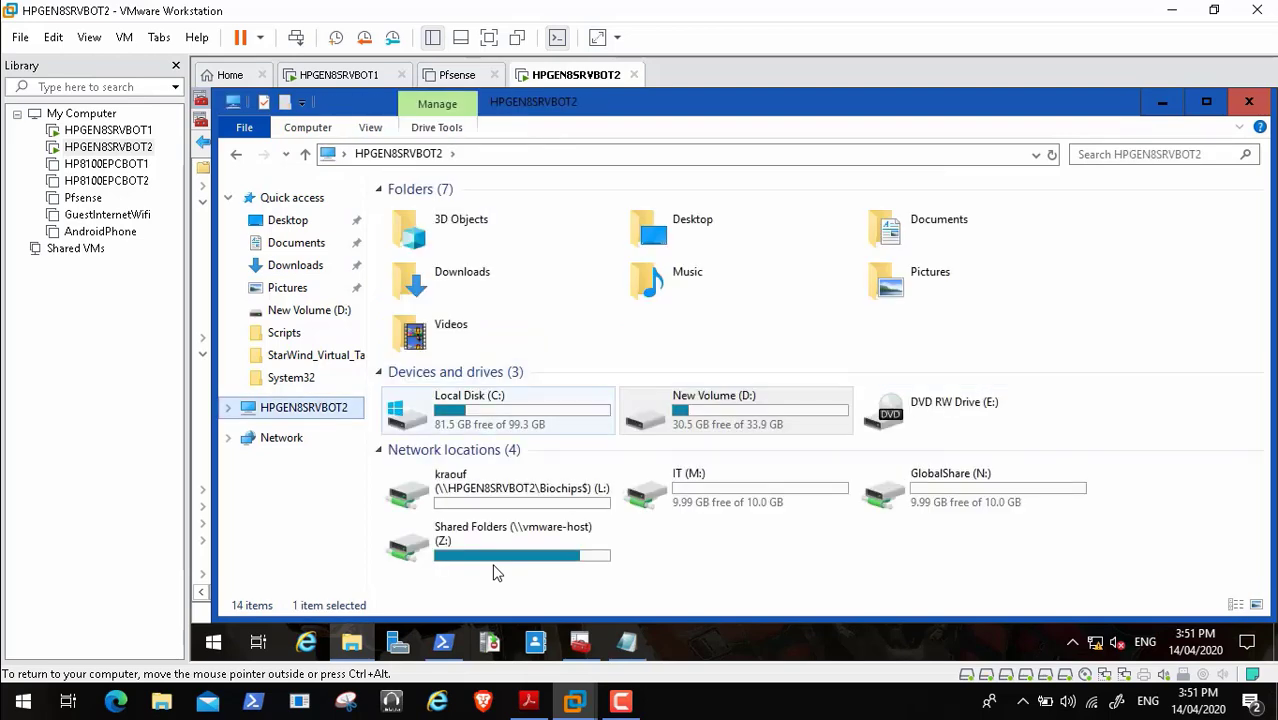
- Browse into C:\Windows\System32 on the VM
left_click(498, 410)
double_click(498, 410)
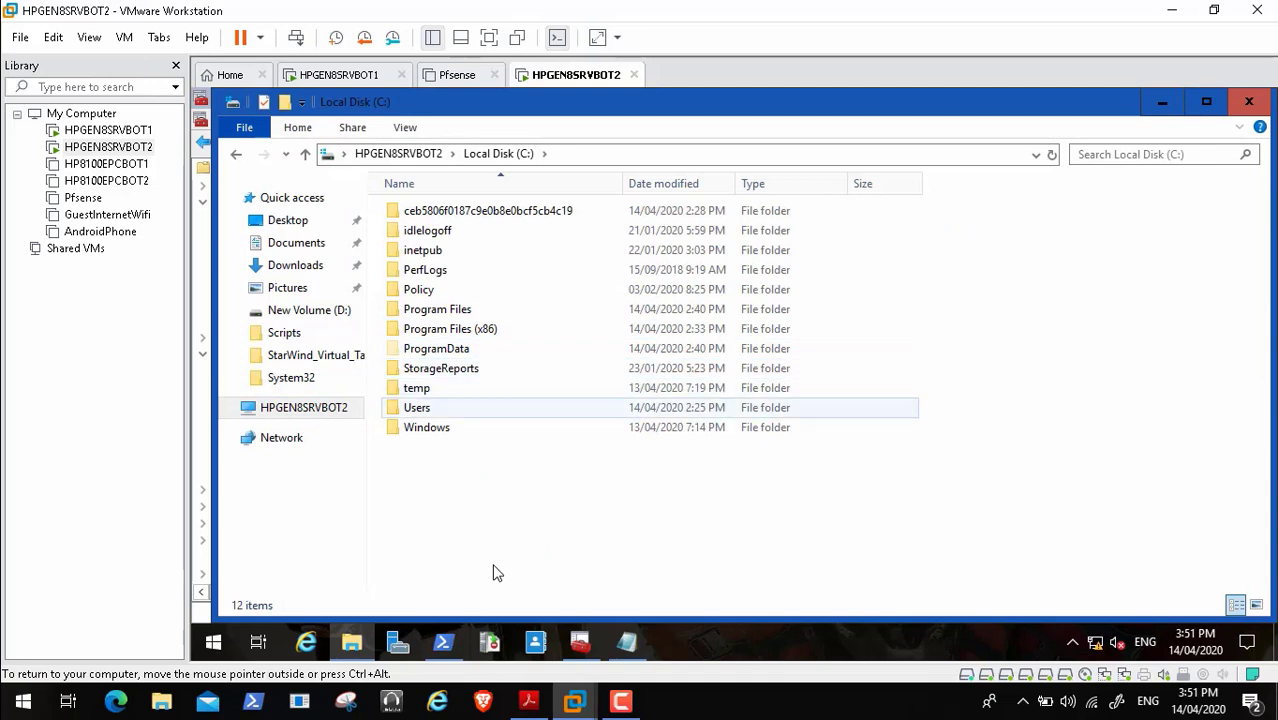
double_click(498, 427)
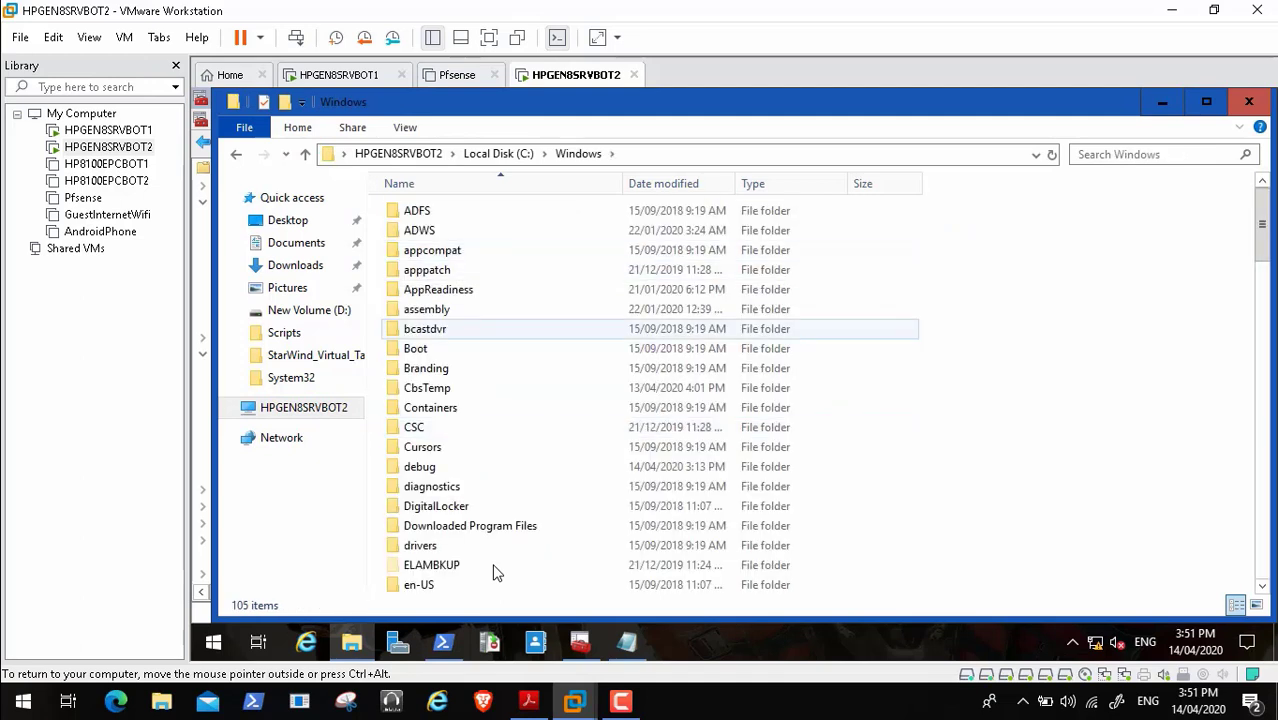
key("s")
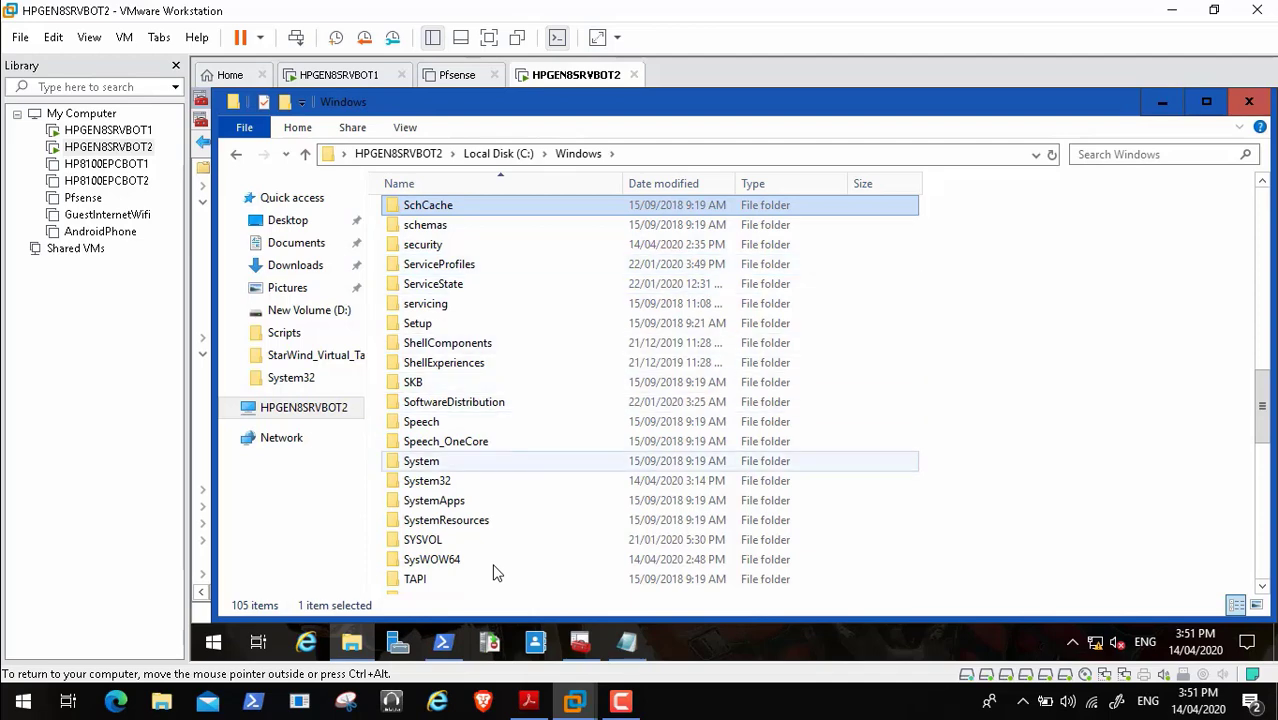
left_click(427, 480)
key("Return")
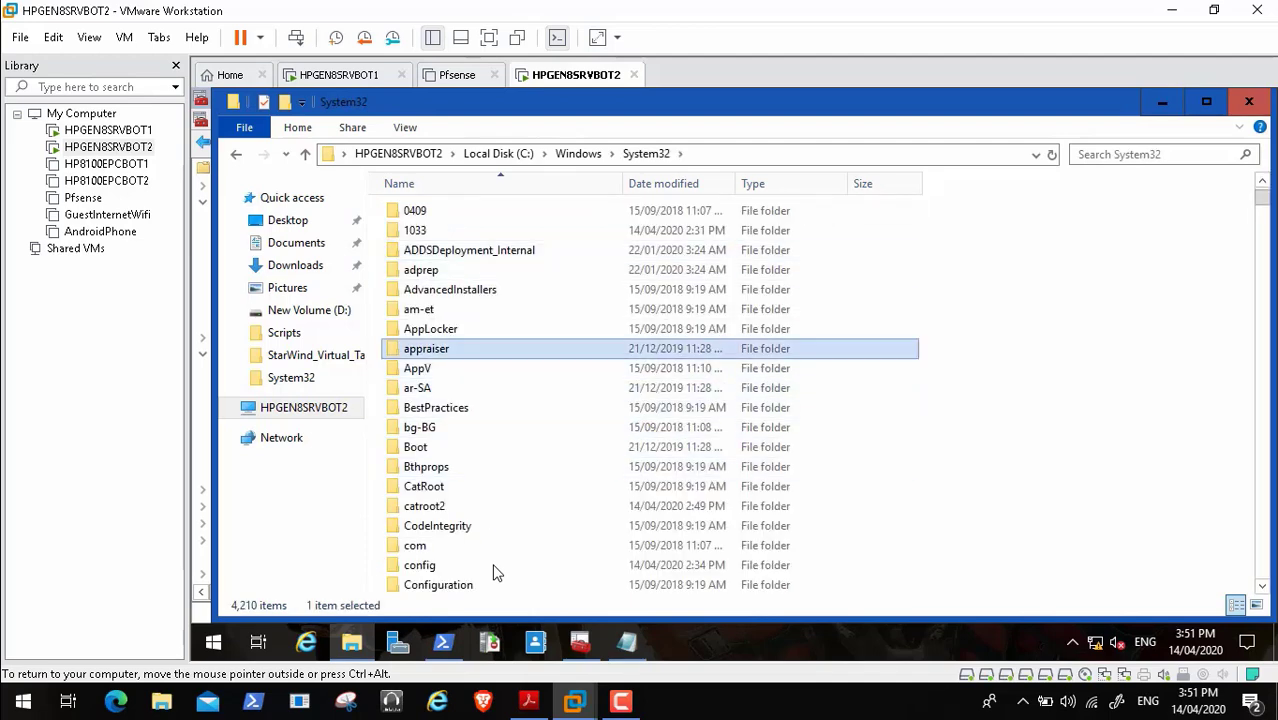
key("d")
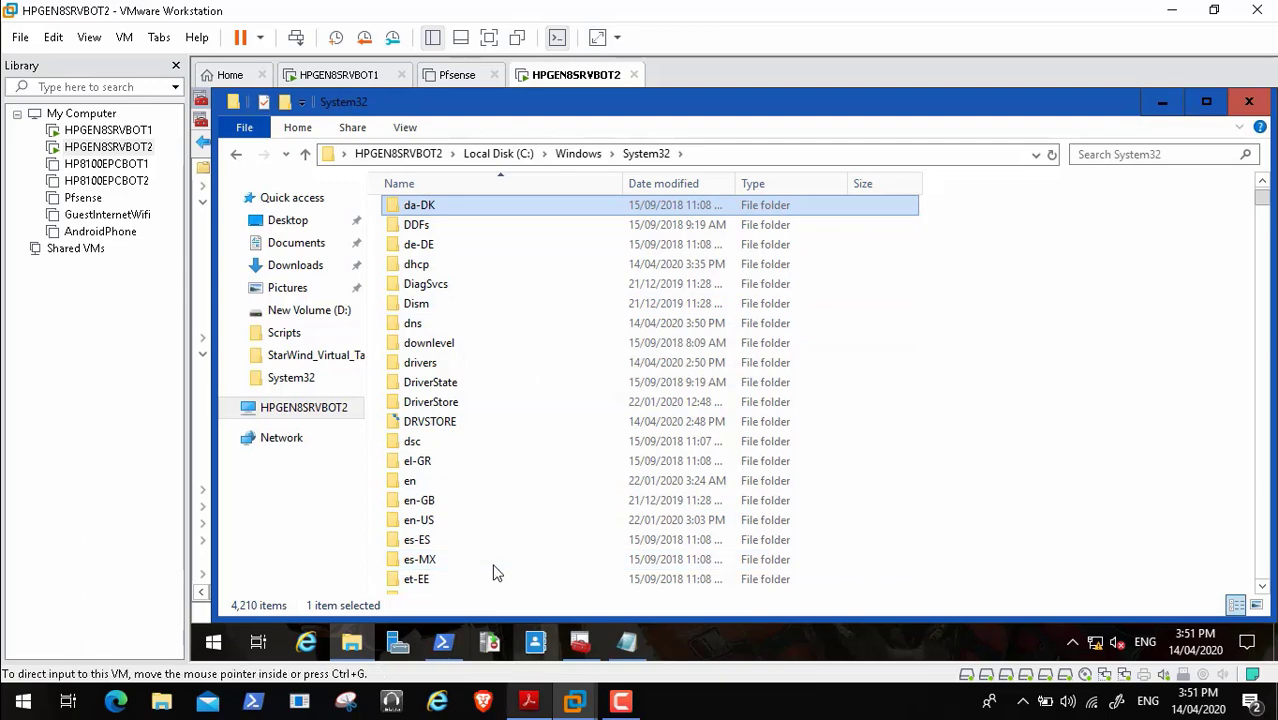
- Open the dns folder and select the _msdcs.Transformers.Local zone file
left_click(529, 701)
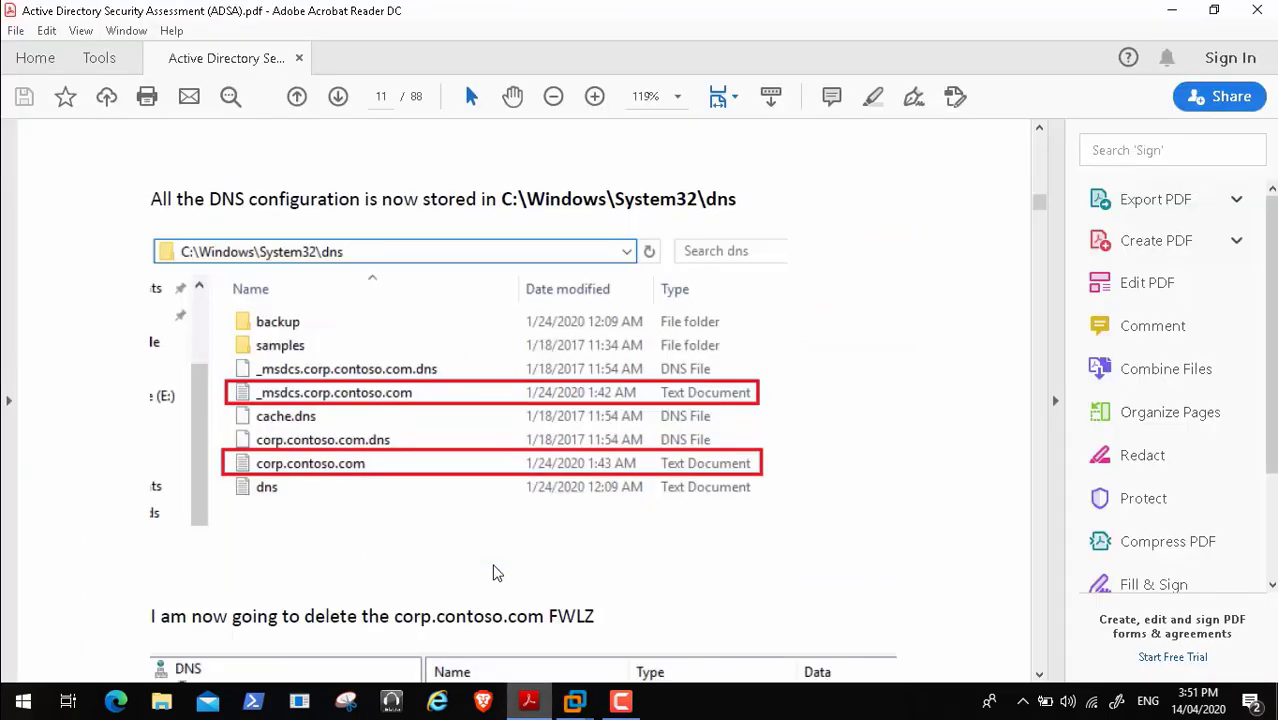
key("alt+Tab")
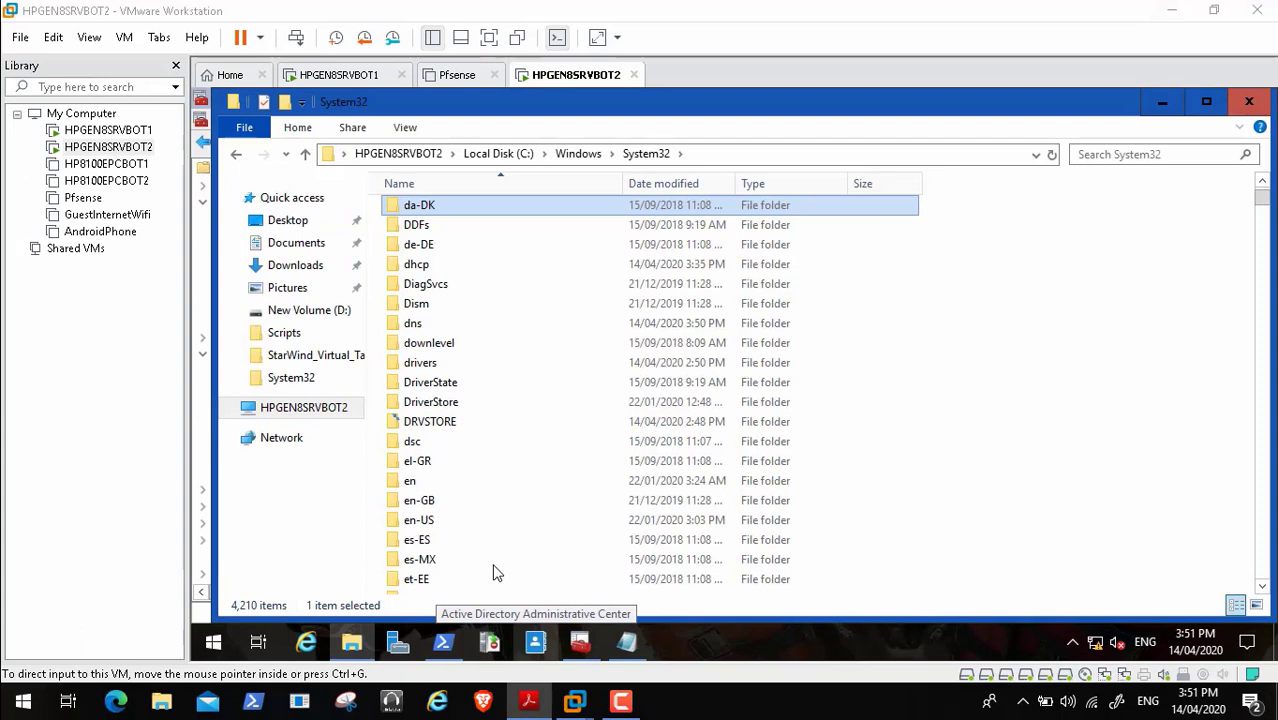
left_click(418, 323)
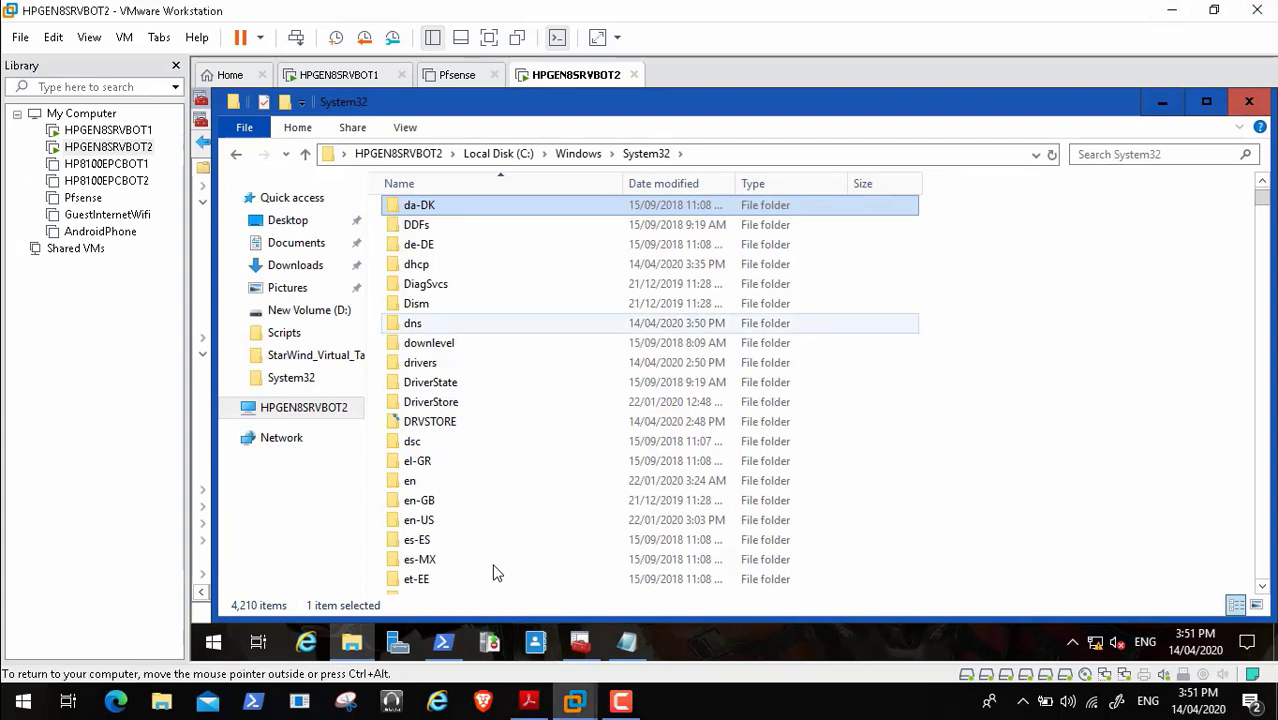
double_click(418, 323)
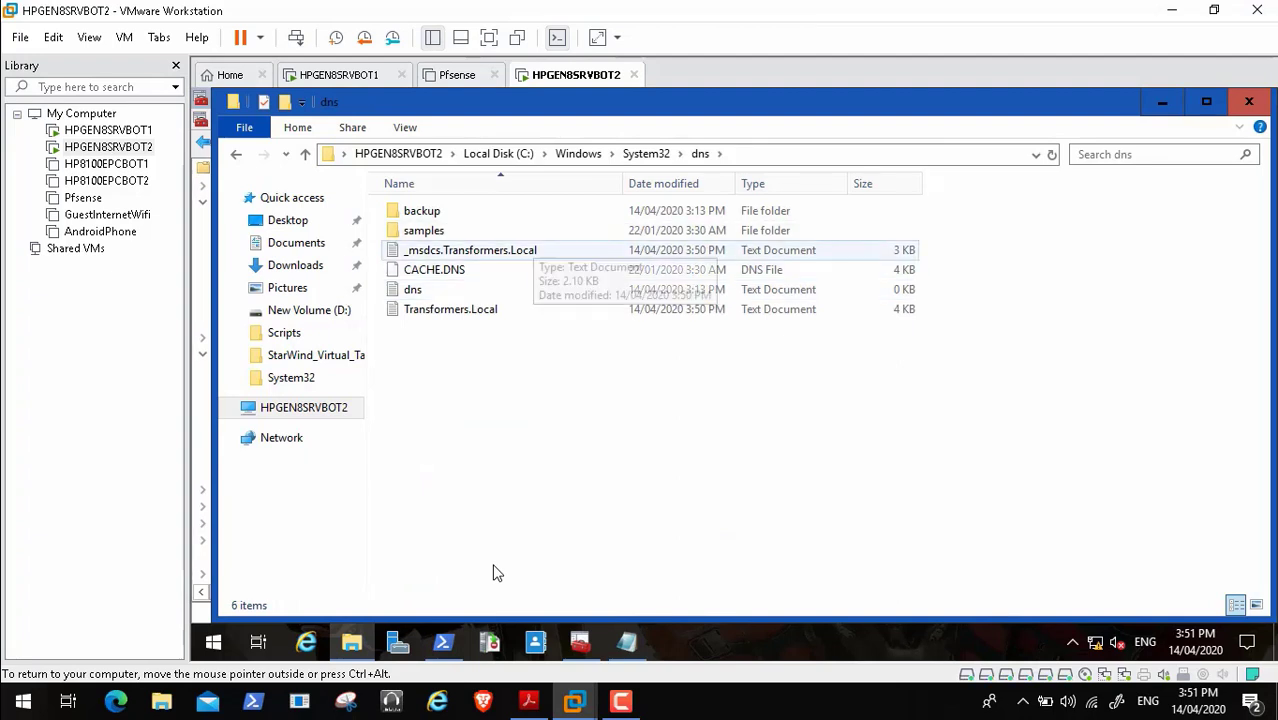
left_click(500, 250)
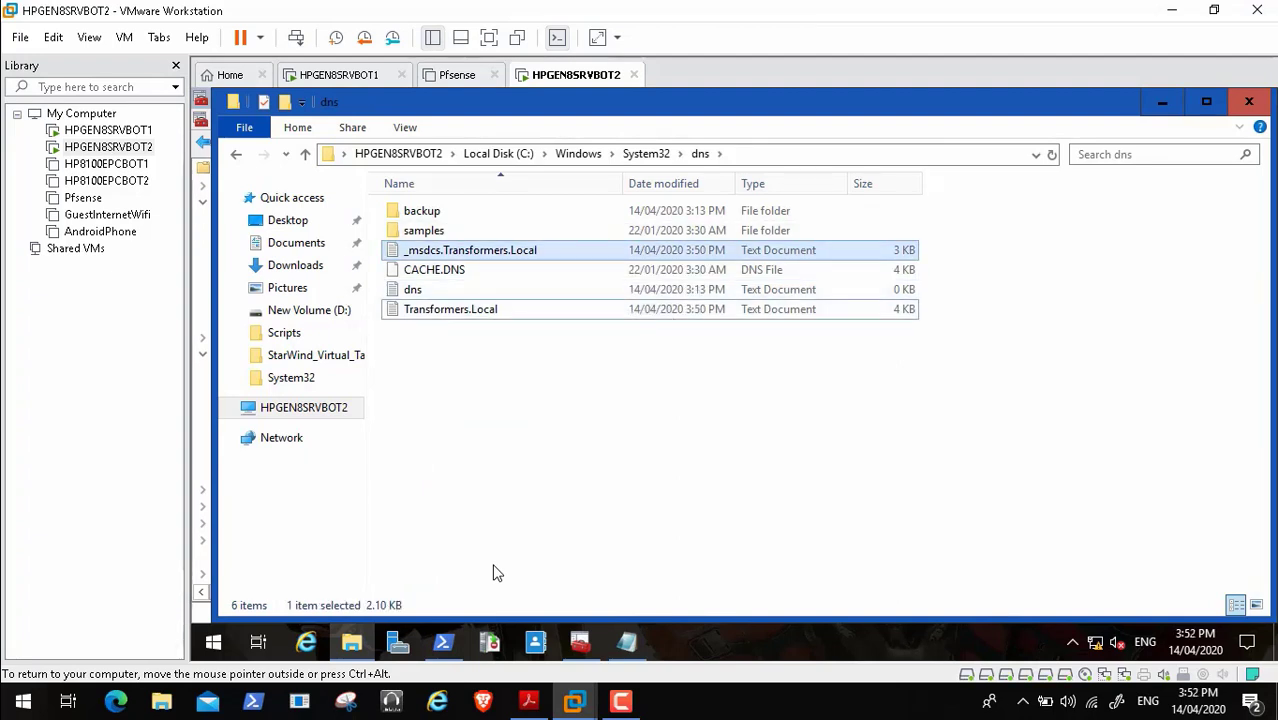
- Select both Transformers.Local zone text files in the dns folder and cut them
left_click(450, 309, "ctrl")
right_click(481, 250)
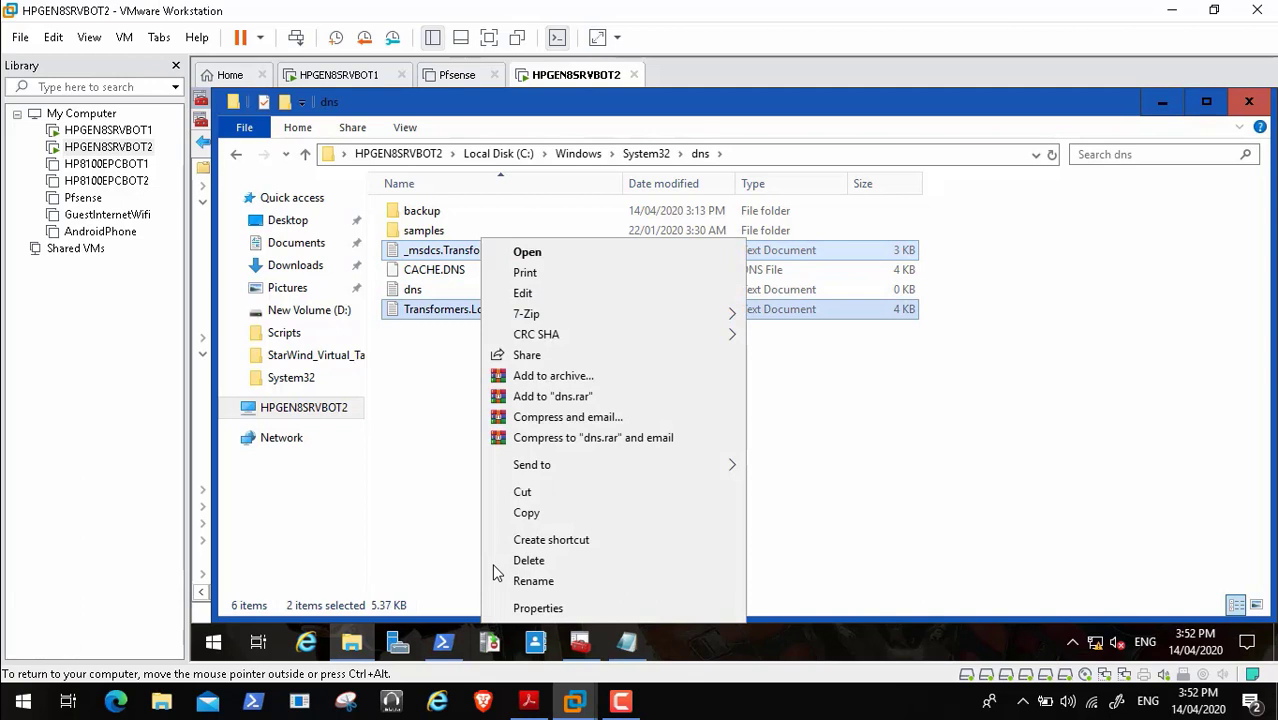
left_click(522, 492)
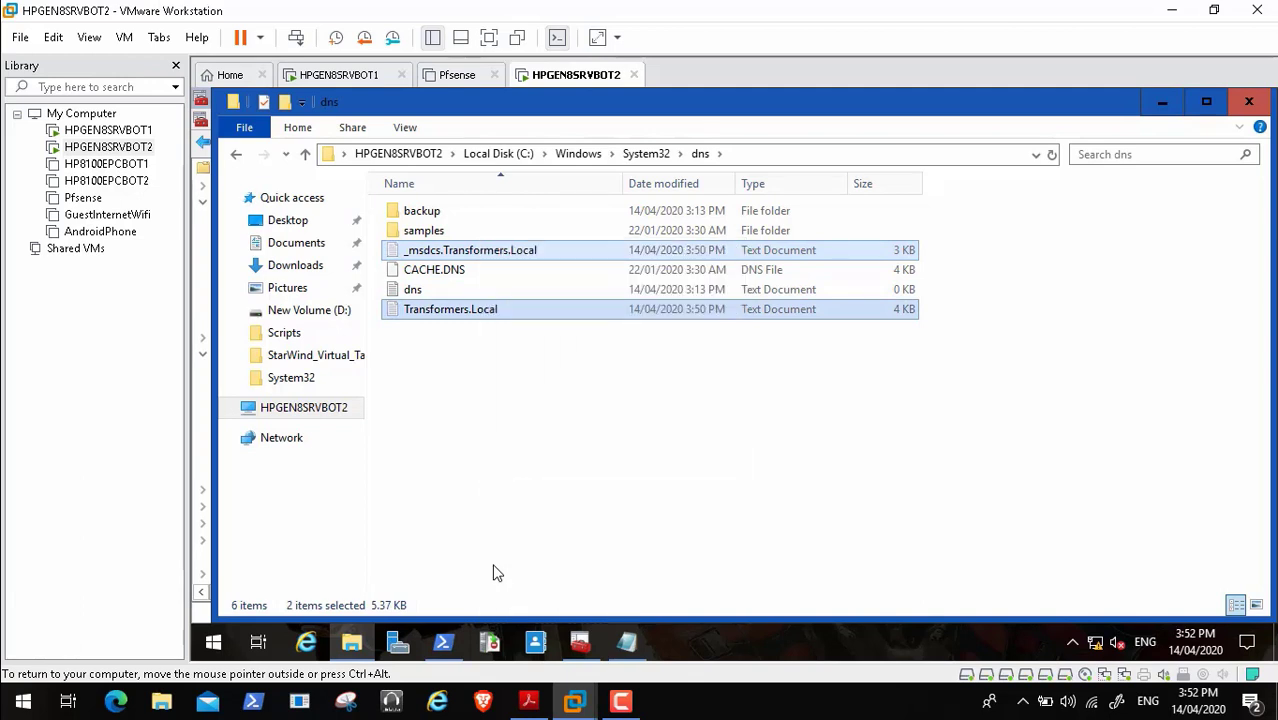
- Paste both zone files into D:\DNSBackup and bring the assessment PDF back
left_click(303, 407)
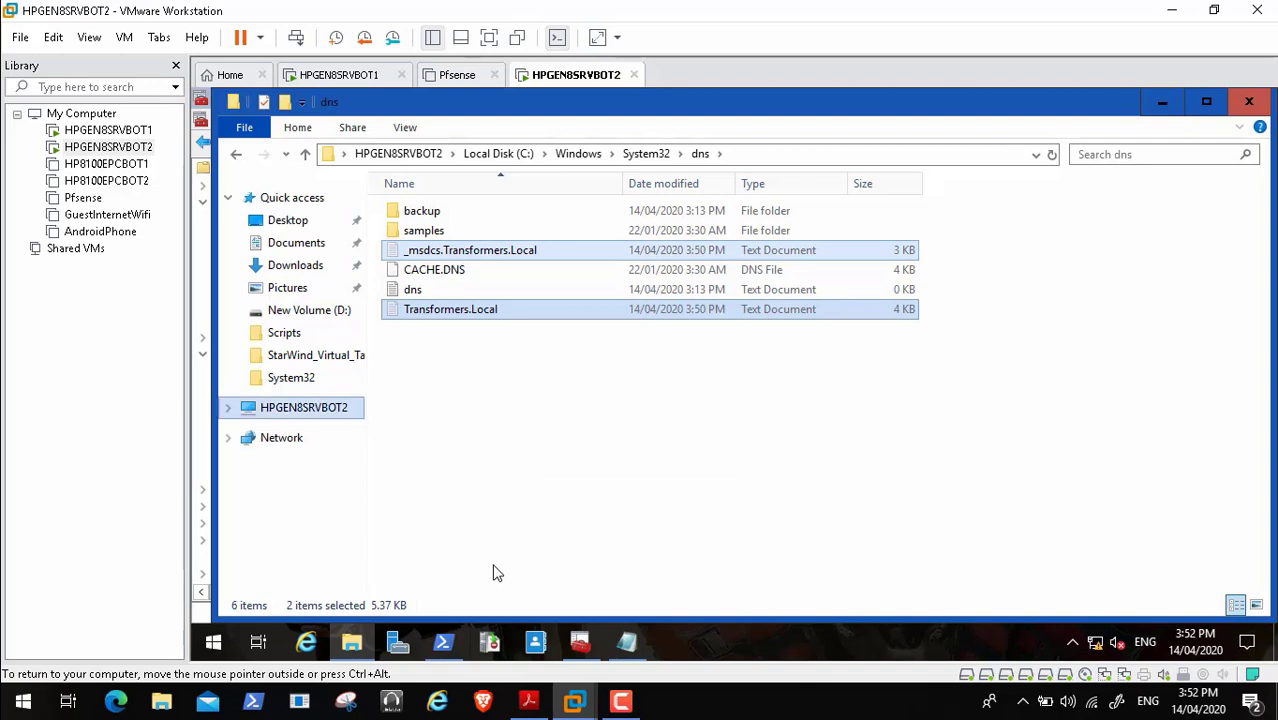
key("Return")
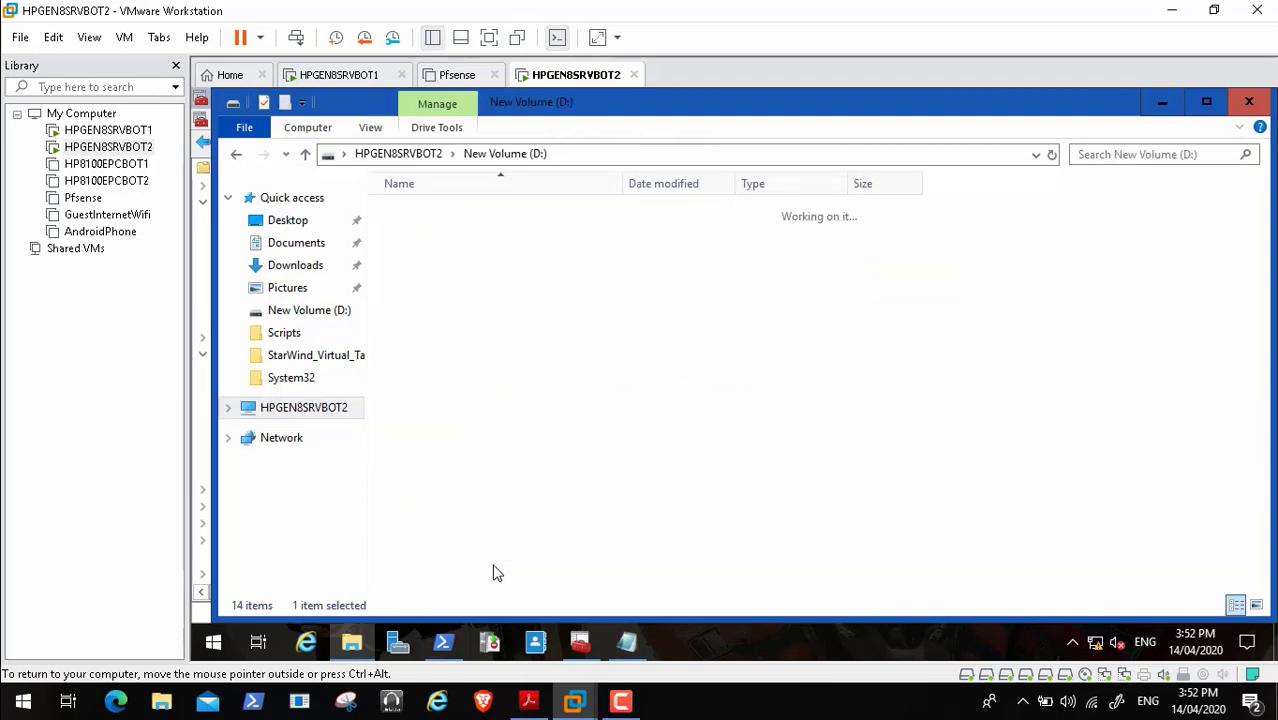
key("d")
key("d")
key("d")
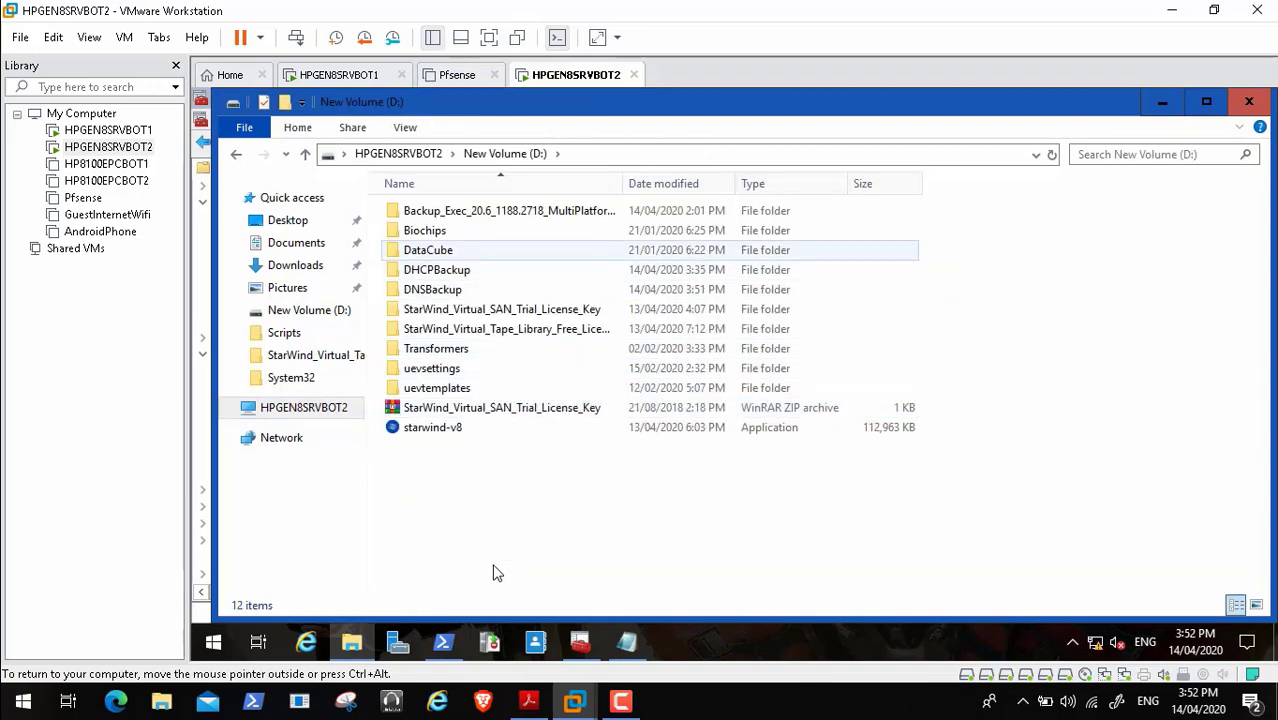
key("Return")
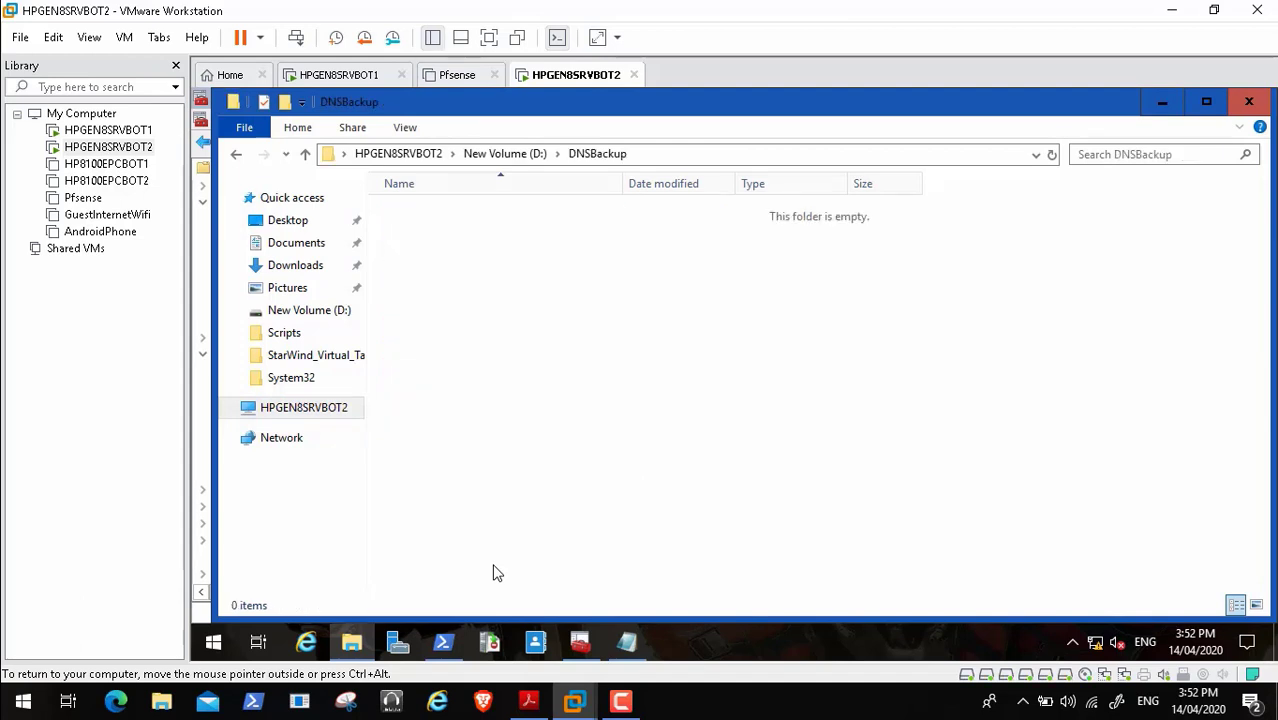
key("shift+F10")
key("Down")
key("p")
key("p")
key("Return")
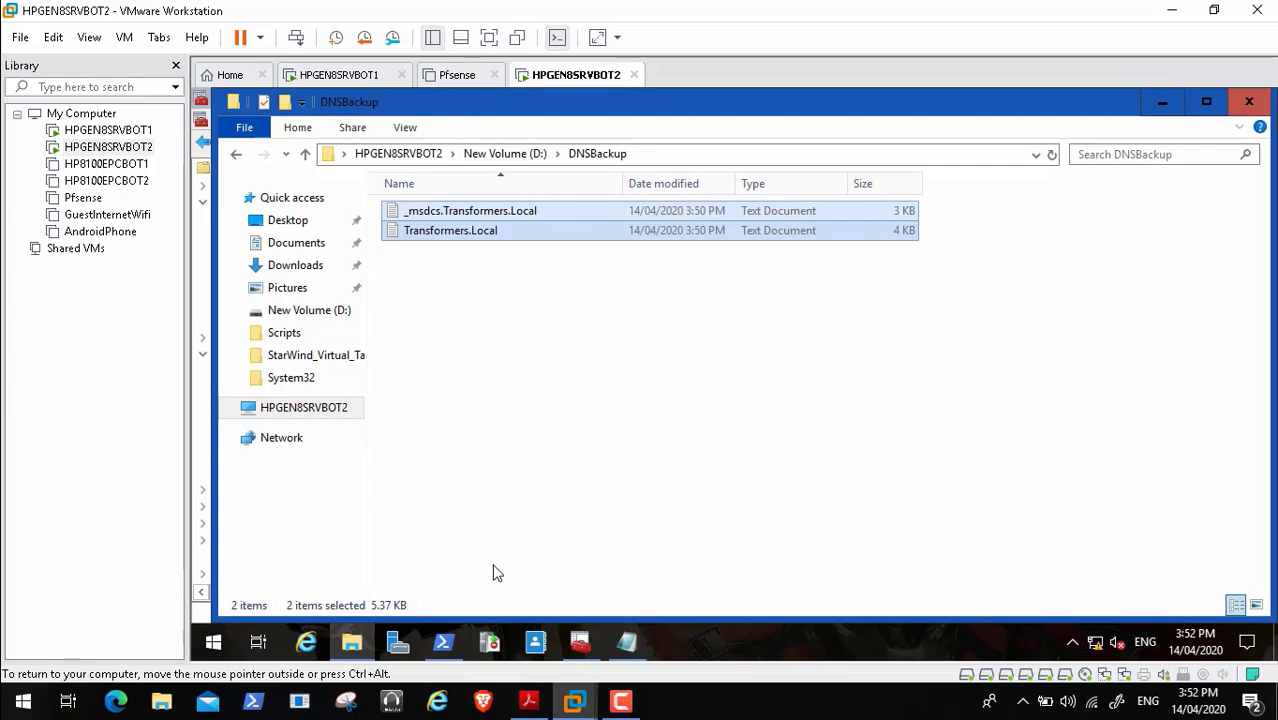
key("alt+Tab")
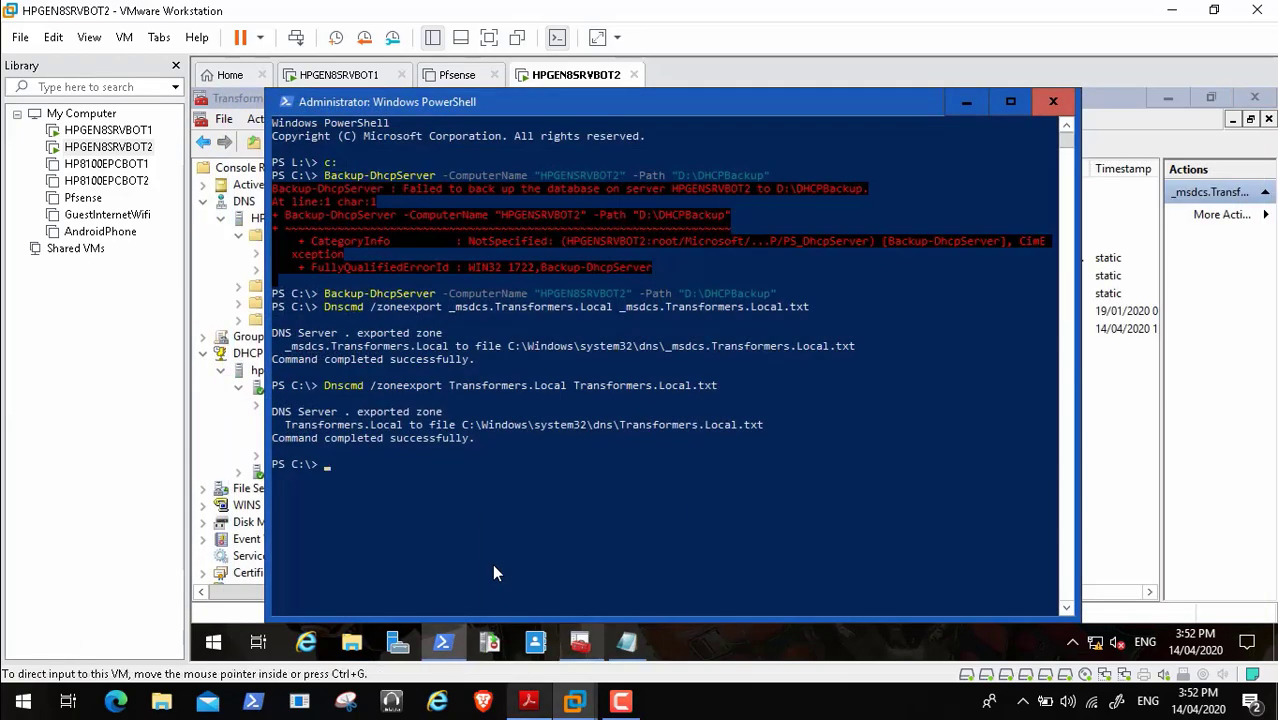
left_click(529, 701)
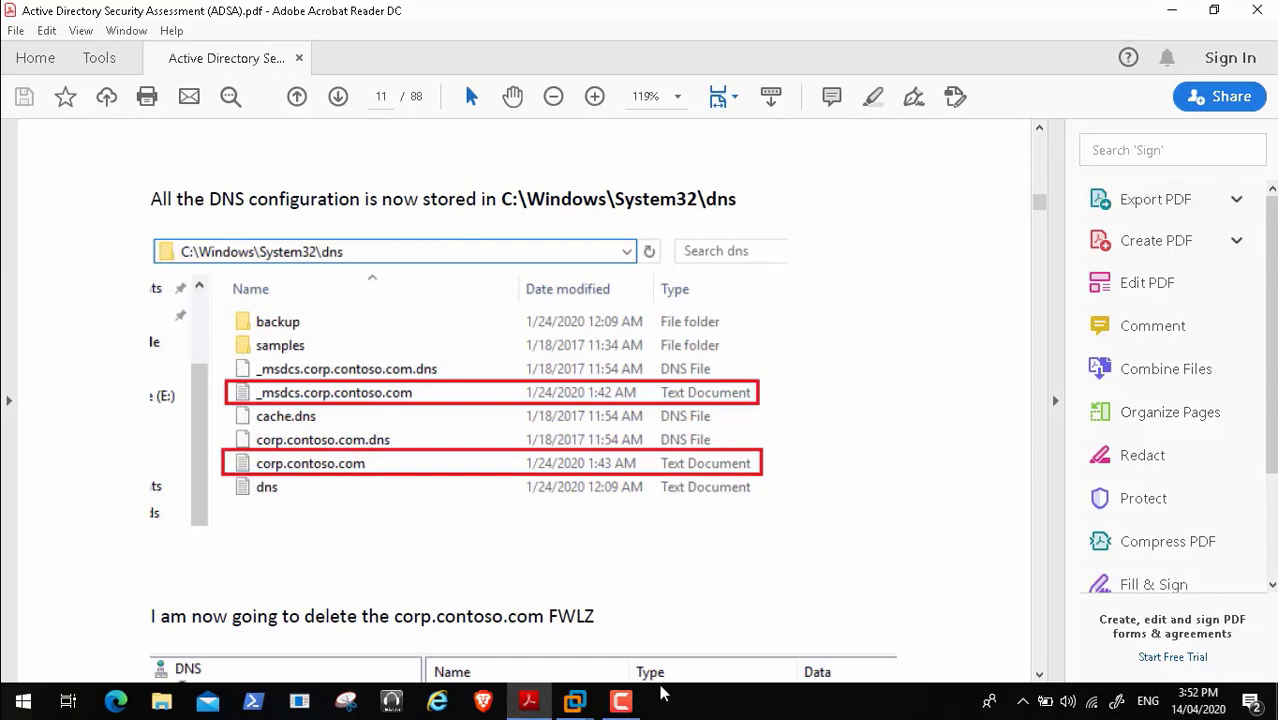
- Scroll past page 14's offline DNS backup advice to section 1.4 on page 15
mouse_move(806, 688)
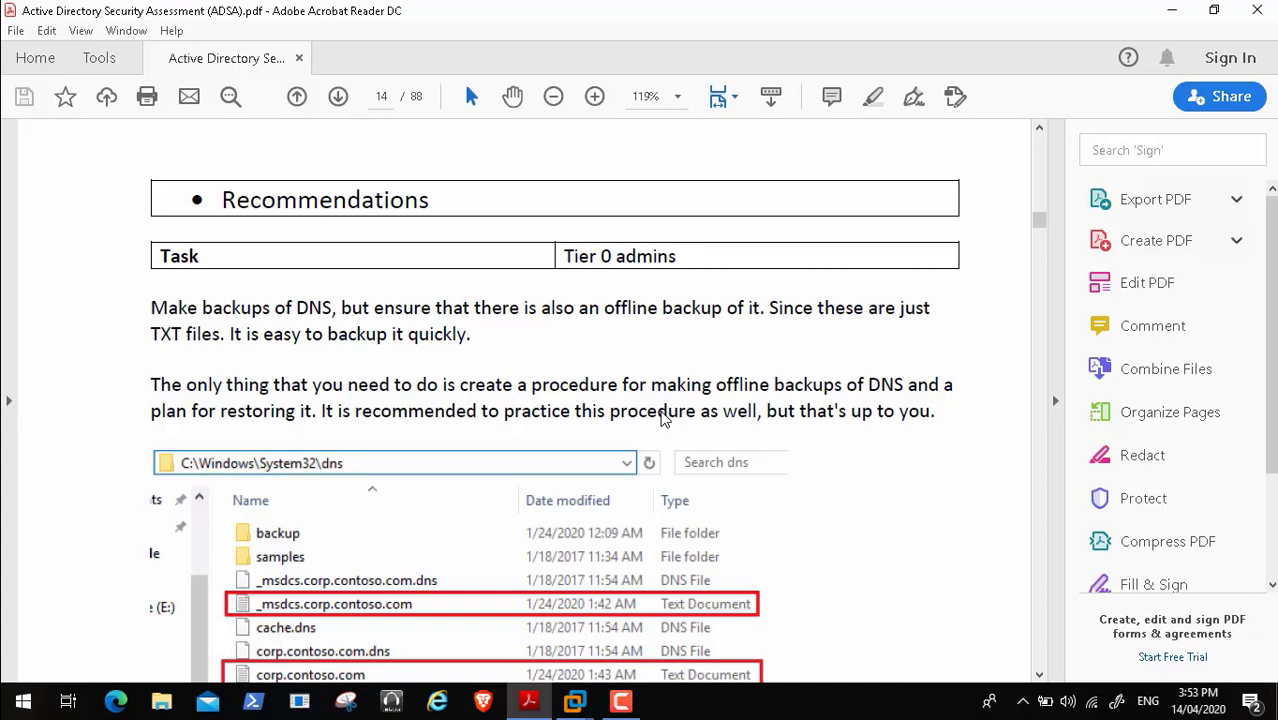
scroll(660, 418, "down", 2)
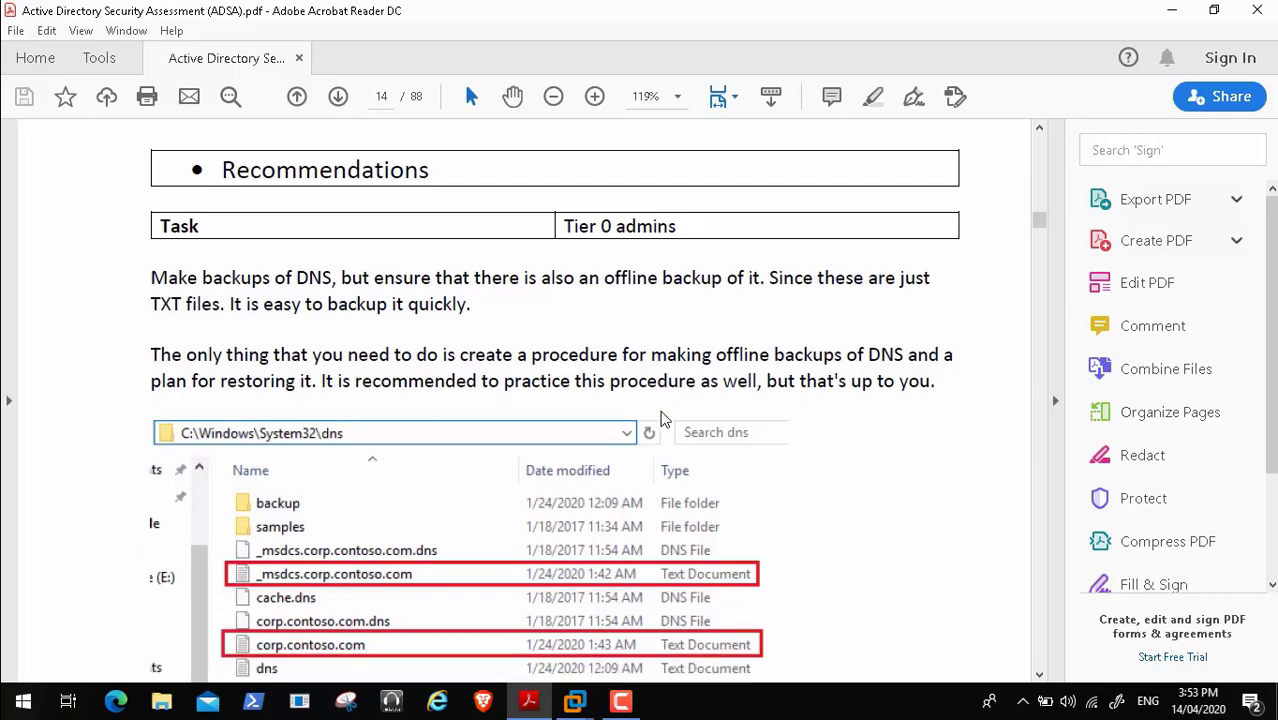
scroll(660, 418, "down", 5)
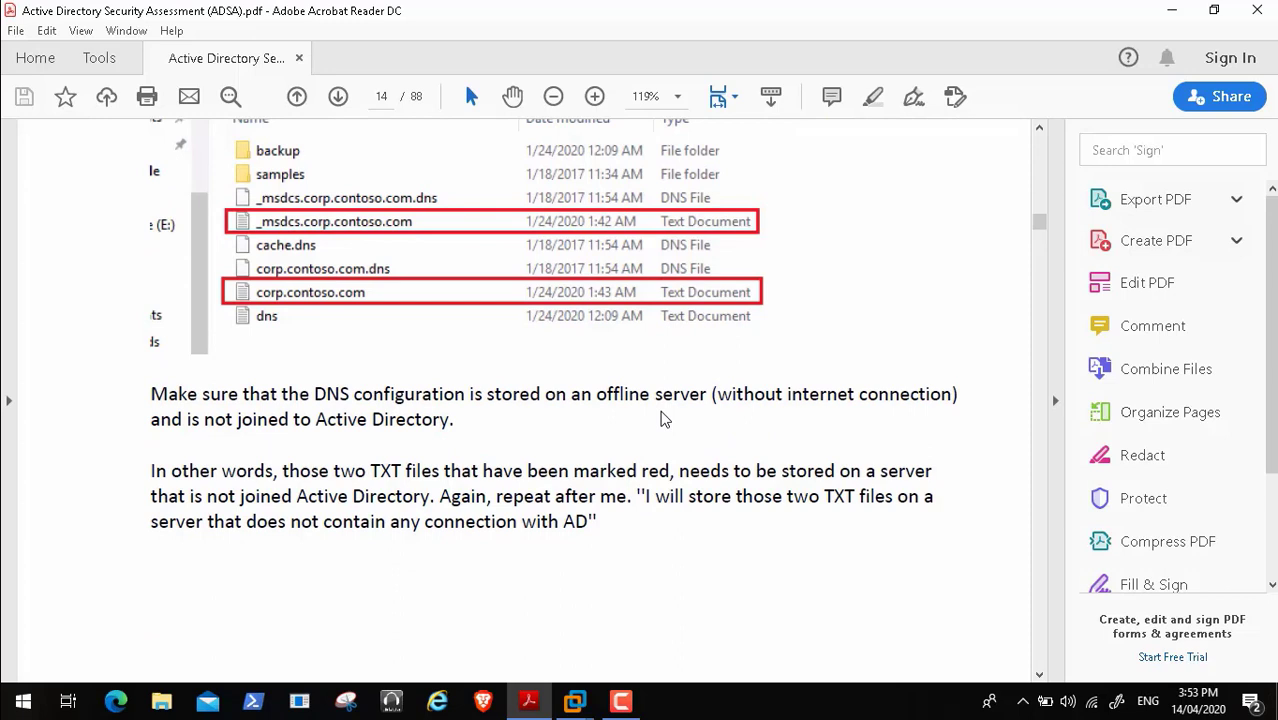
scroll(663, 418, "down", 1)
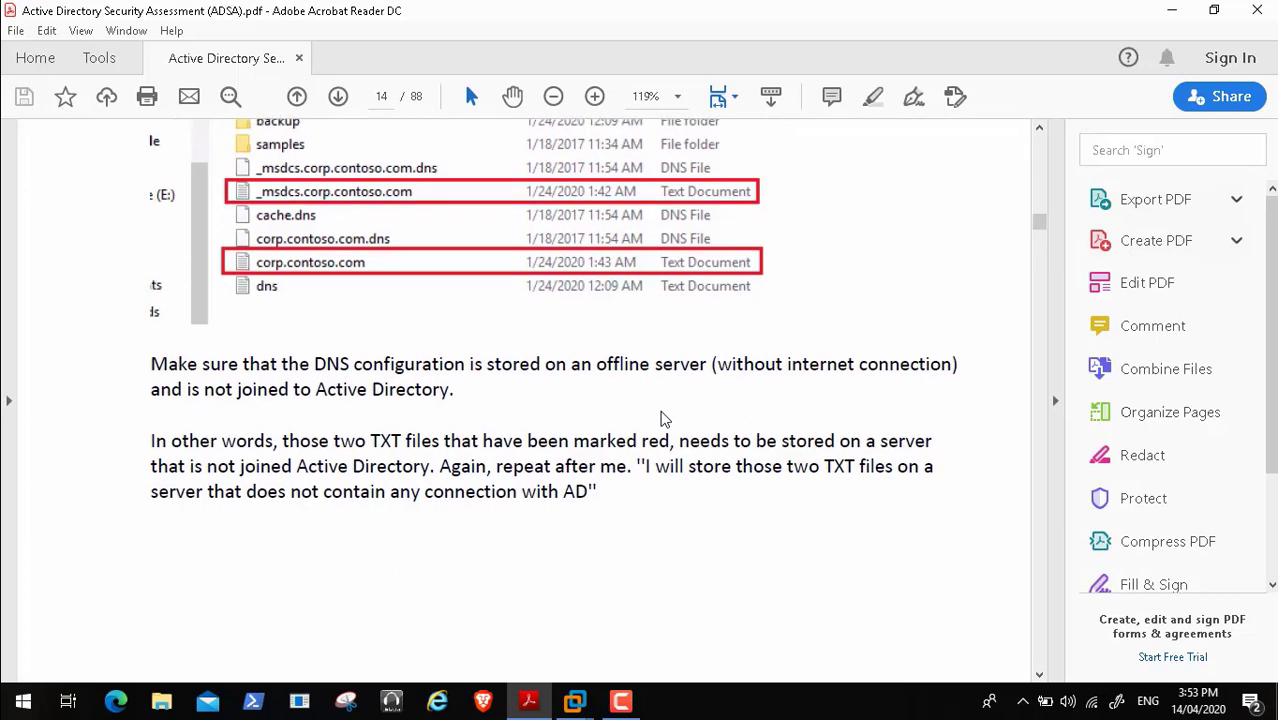
scroll(660, 418, "down", 1)
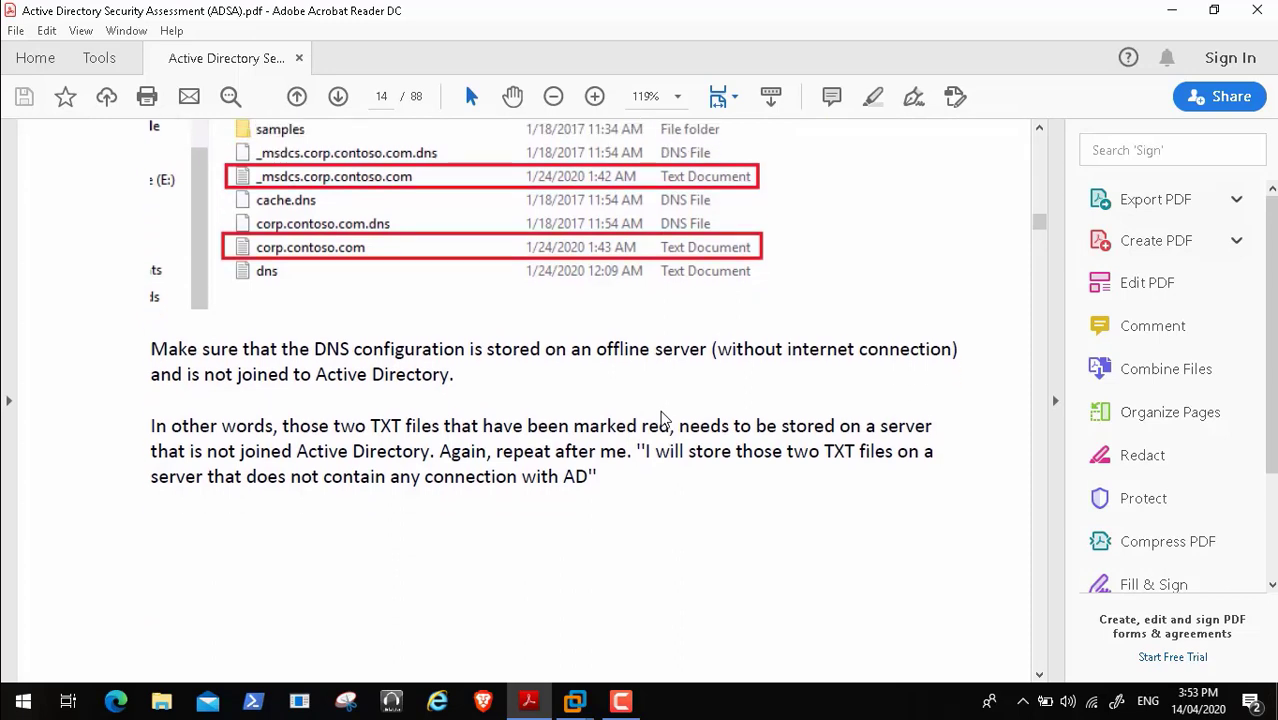
scroll(660, 418, "down", 5)
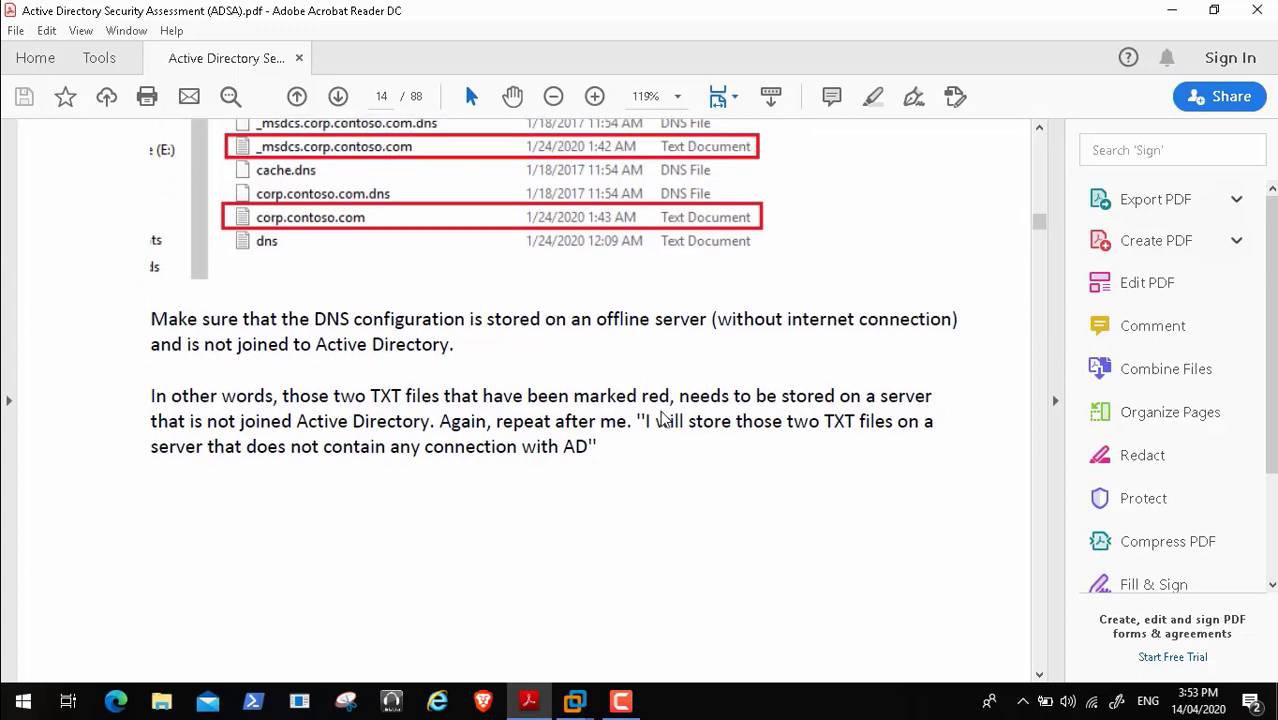
scroll(660, 418, "down", 4)
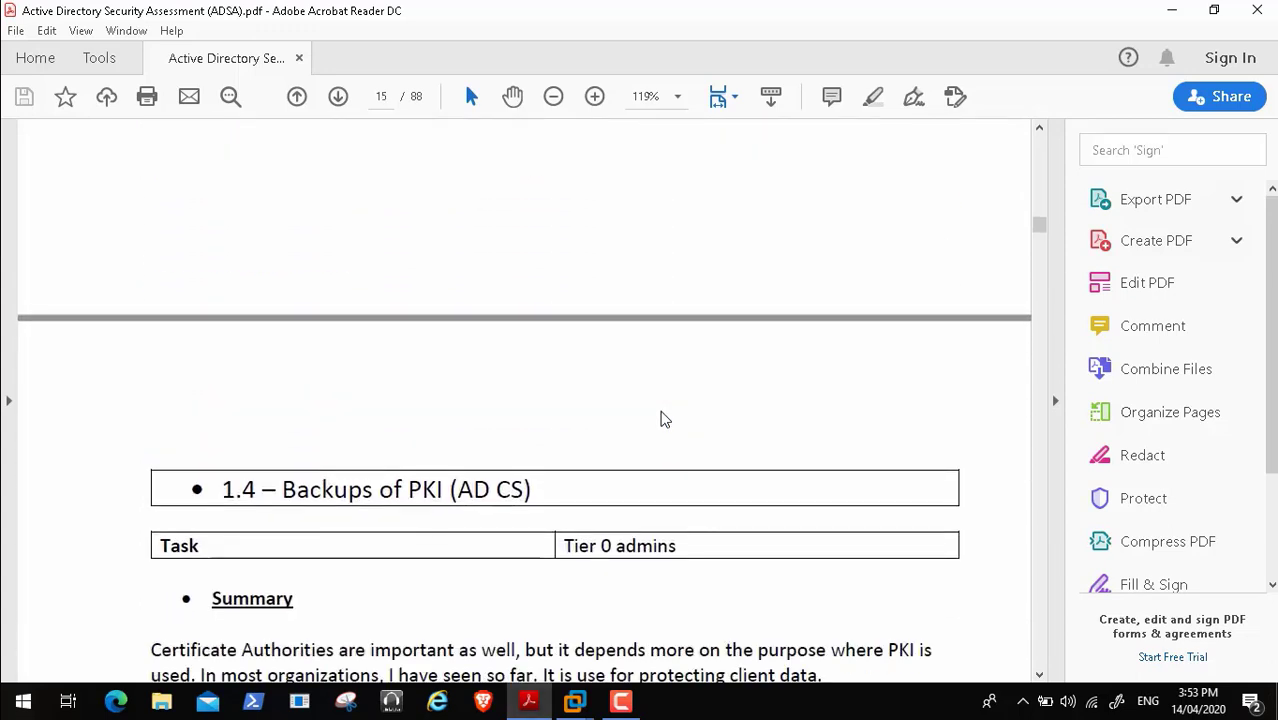
- Scroll page 15 down to section 1.4's Certification Authority screenshot and logon steps
scroll(660, 418, "down", 3)
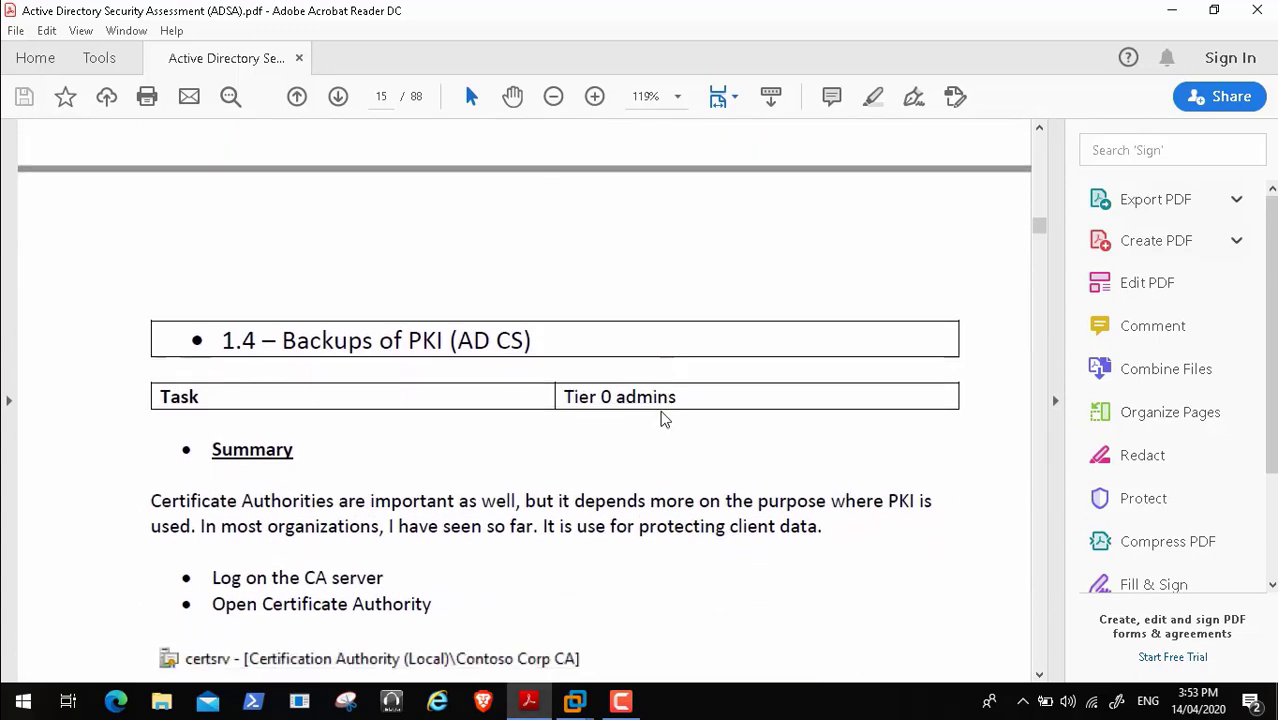
scroll(660, 418, "down", 4)
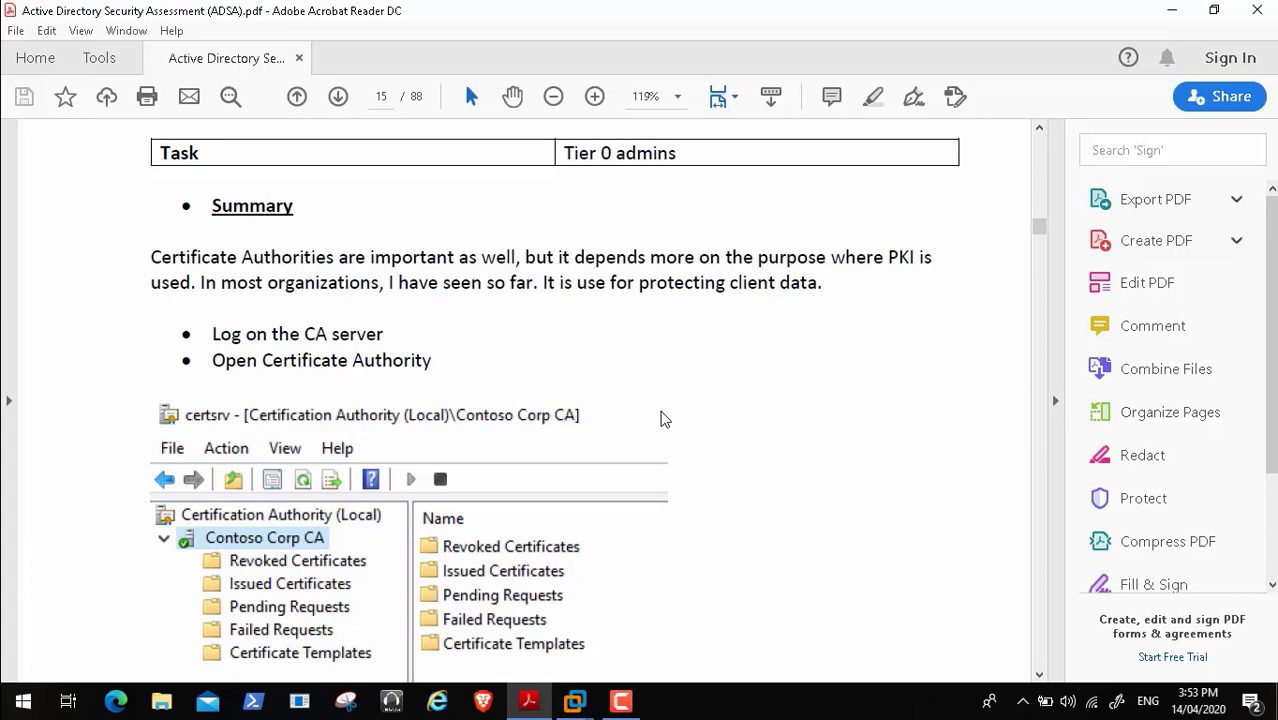
scroll(661, 419, "down", 1)
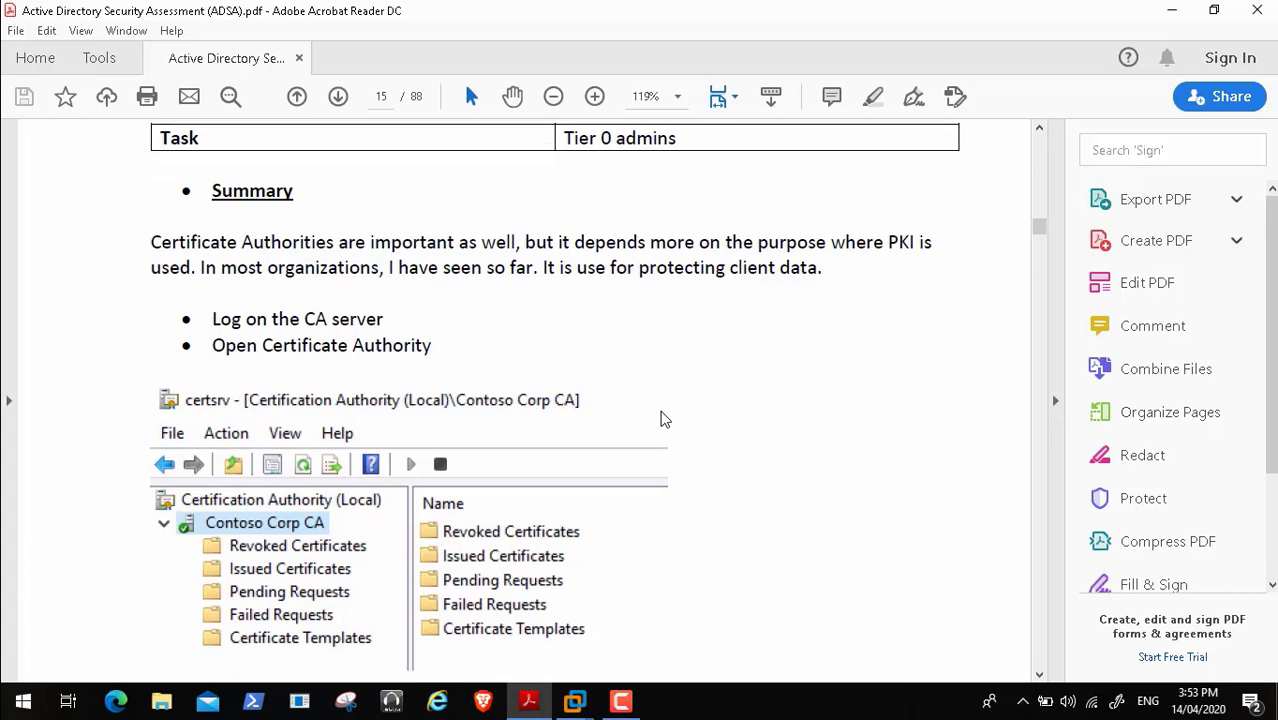
scroll(661, 419, "up", 3)
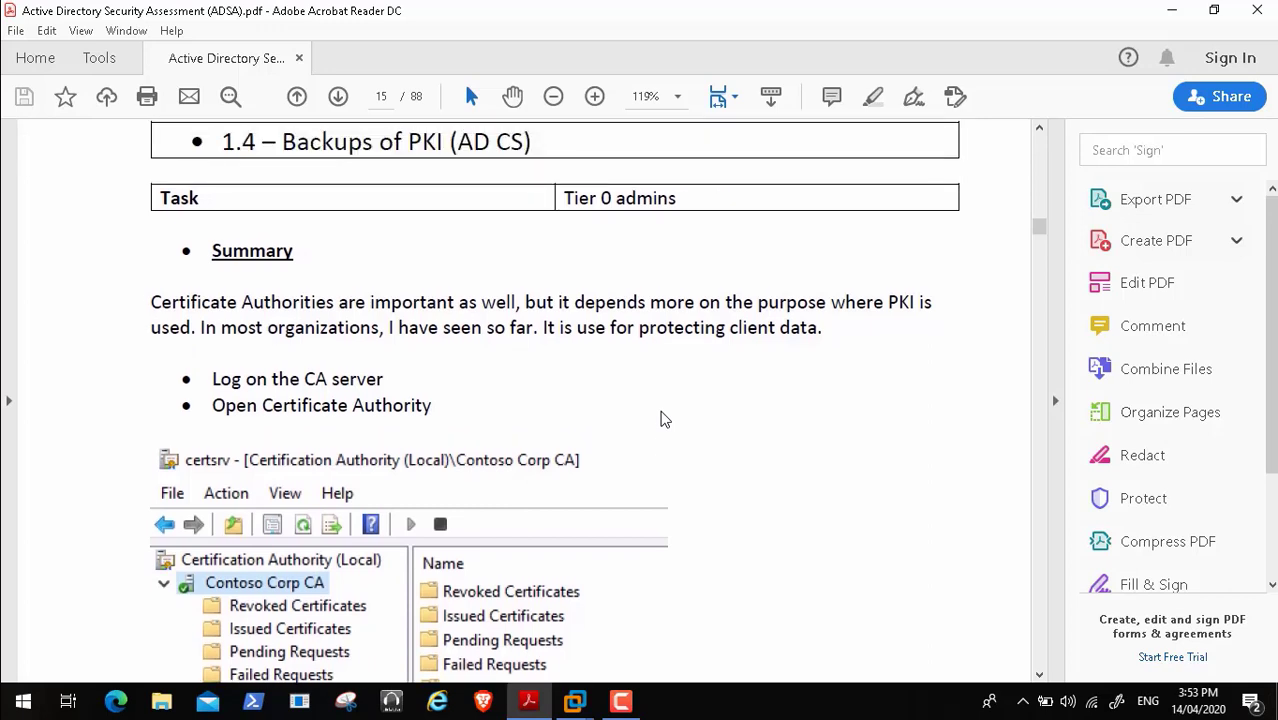
scroll(661, 419, "up", 2)
scroll(661, 419, "down", 3)
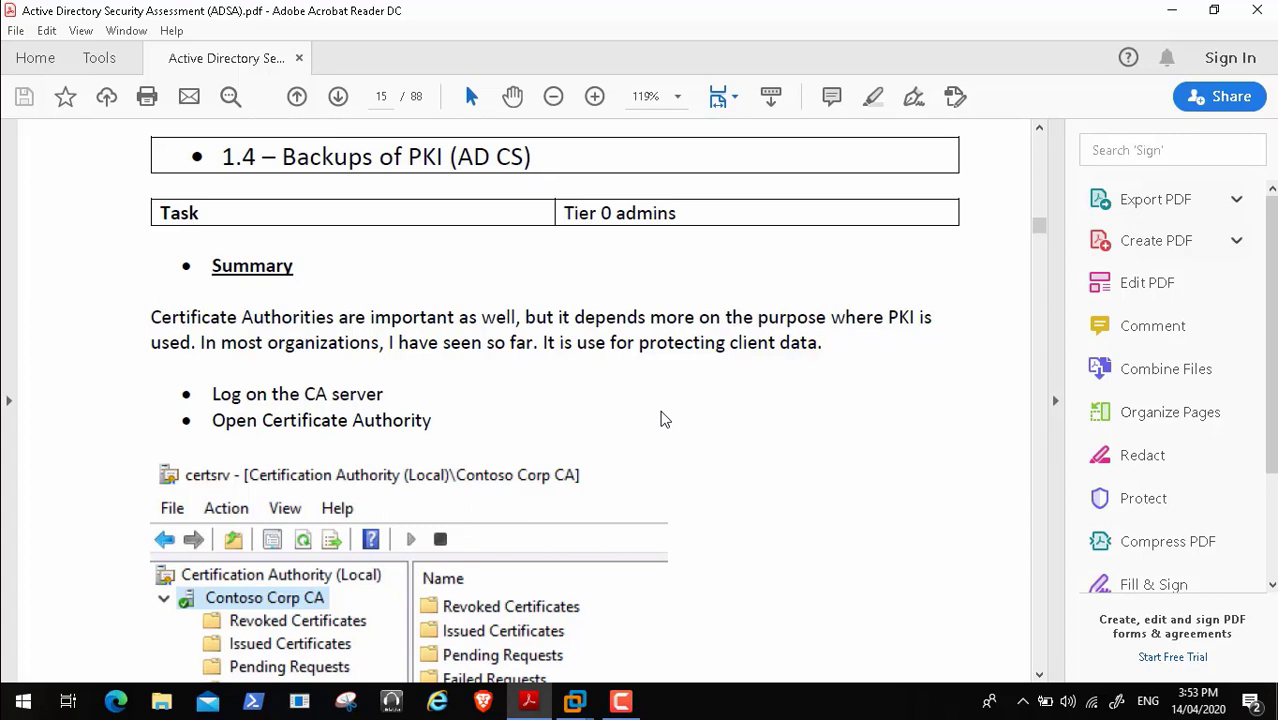
scroll(661, 419, "down", 2)
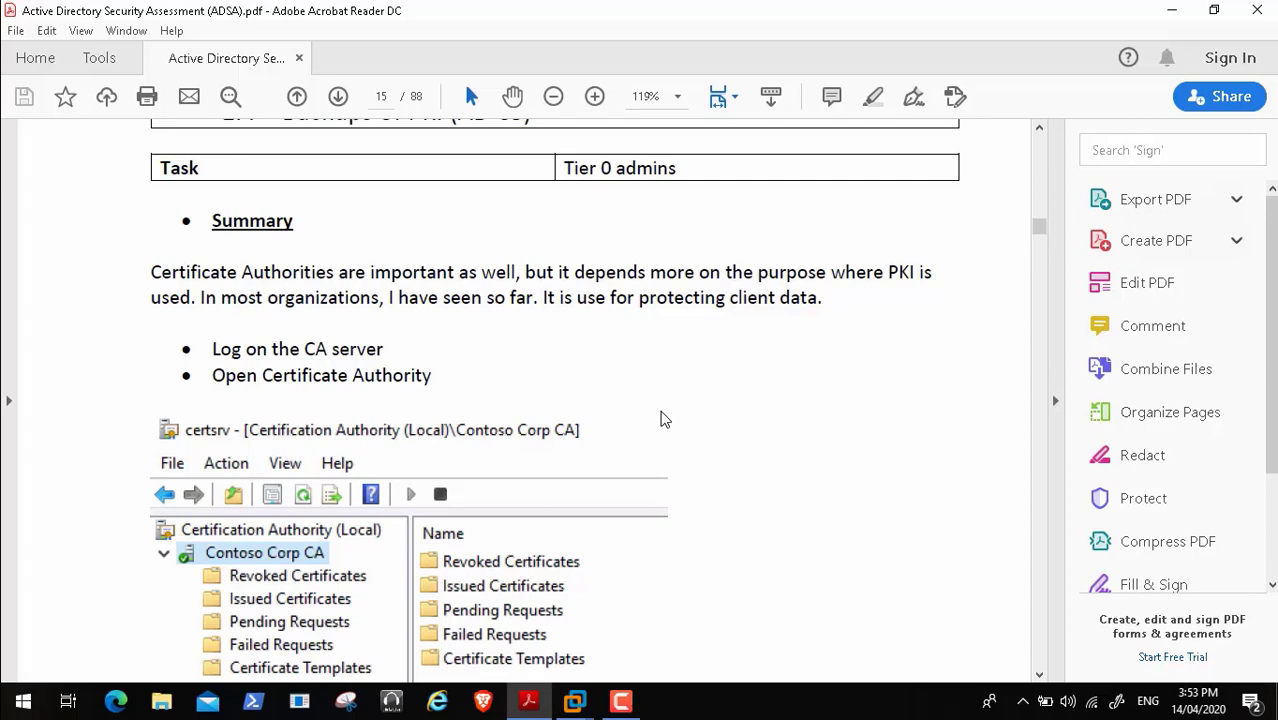
scroll(661, 419, "down", 3)
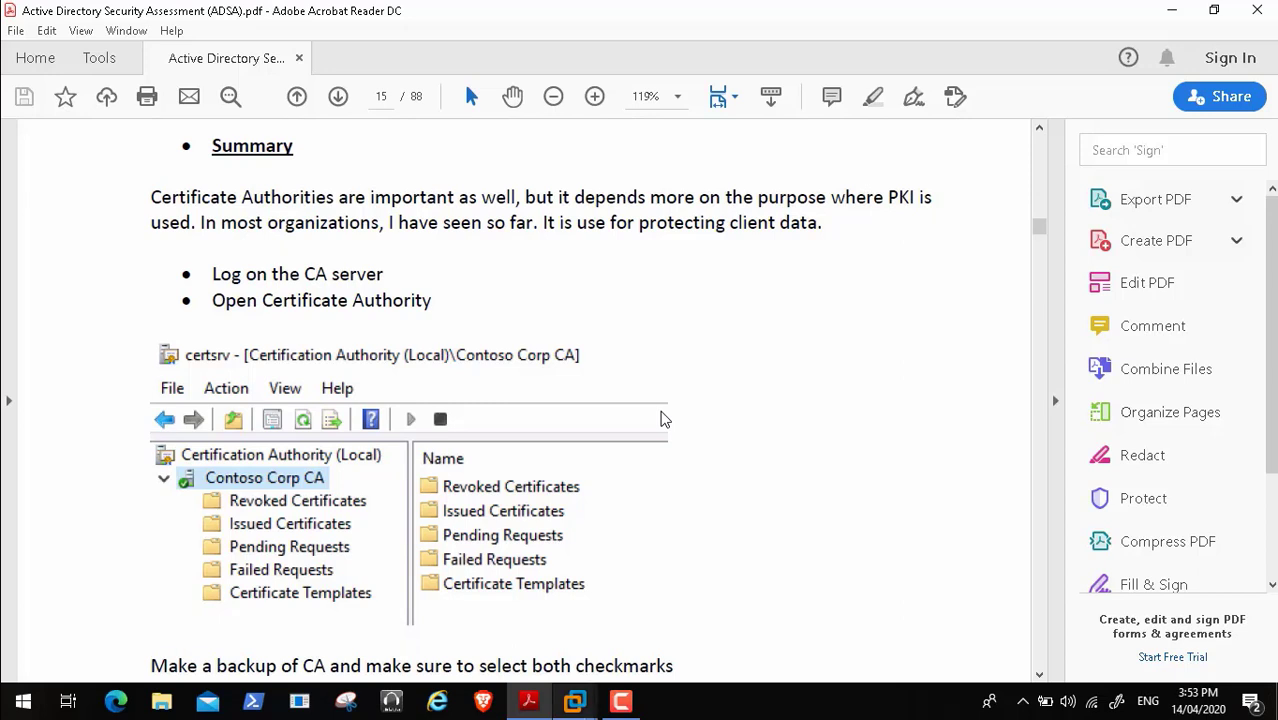
left_click(575, 701)
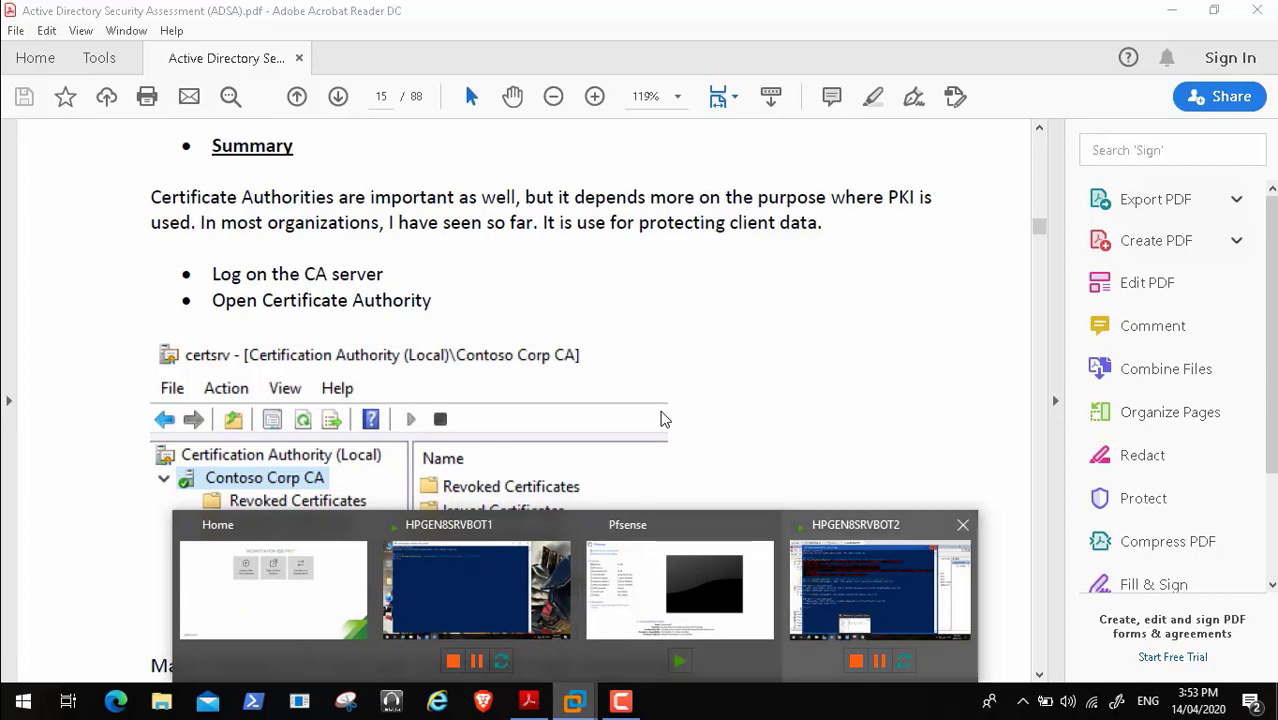
- On HPGEN8SRVBOT2, minimize PowerShell and expand Certificates (Local Computer) in Transformers Console 2
left_click(879, 588)
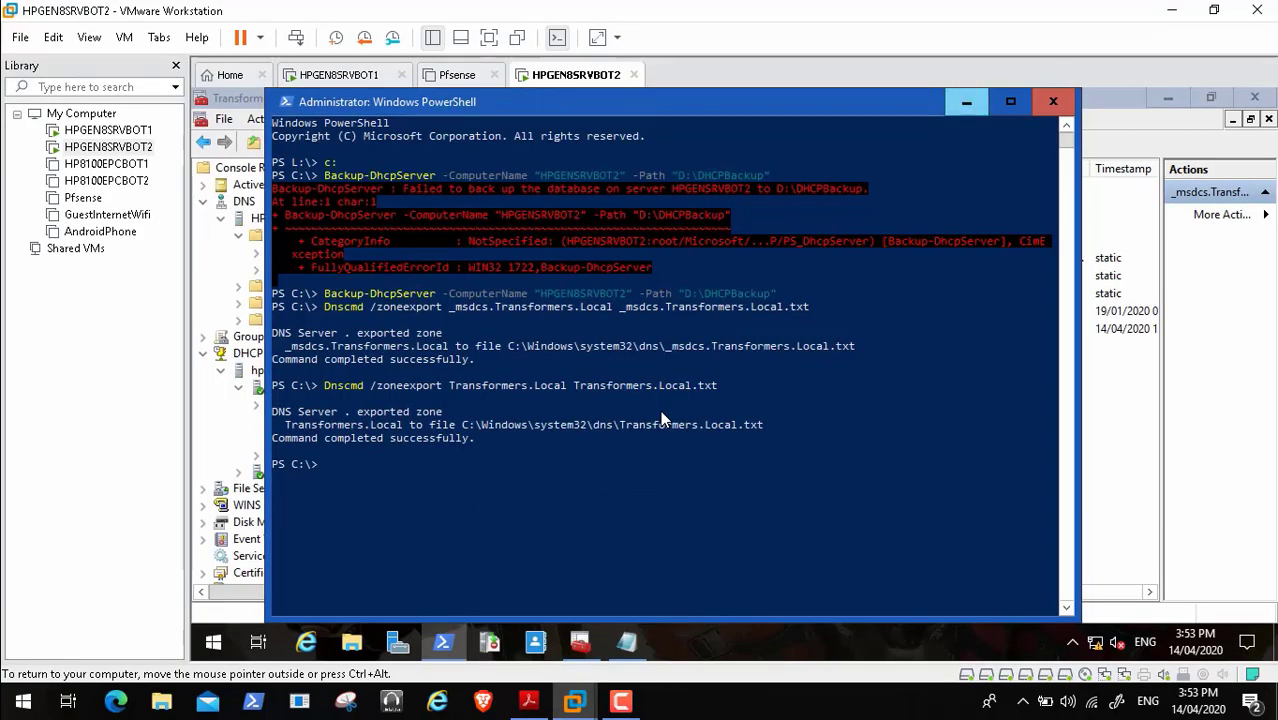
left_click(966, 102)
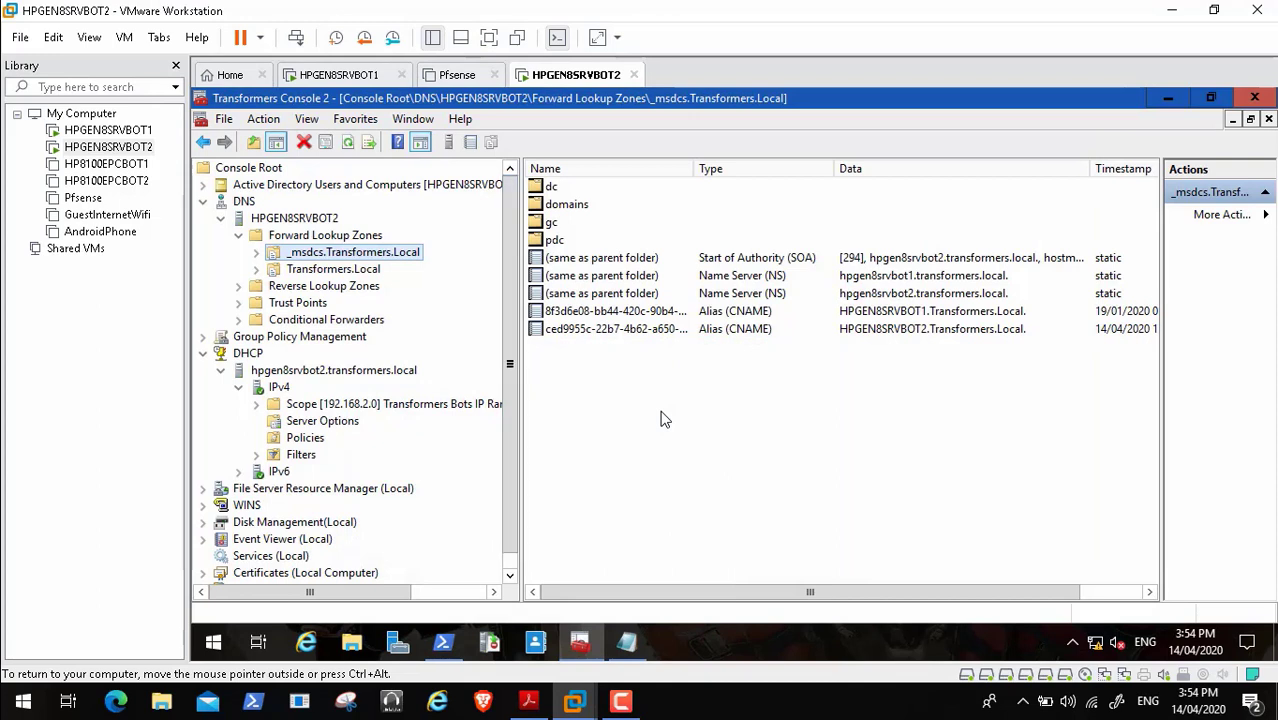
left_click_drag(510, 364, 510, 379)
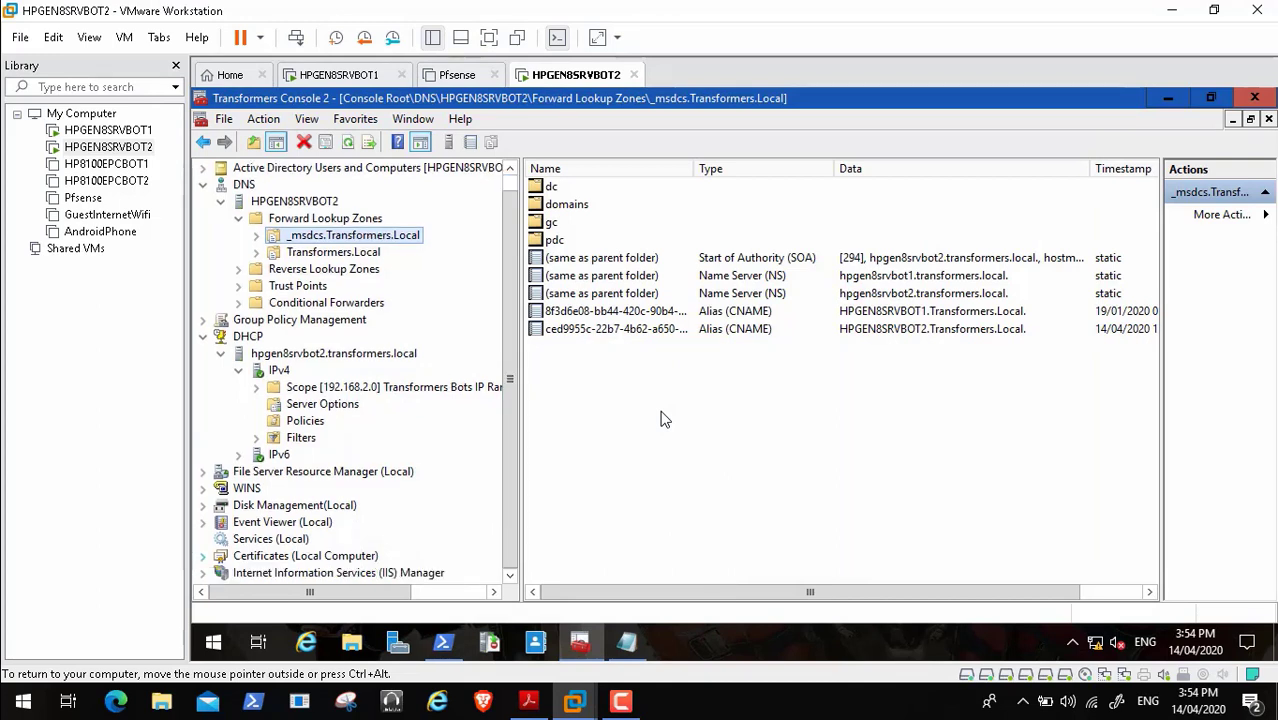
left_click(203, 556)
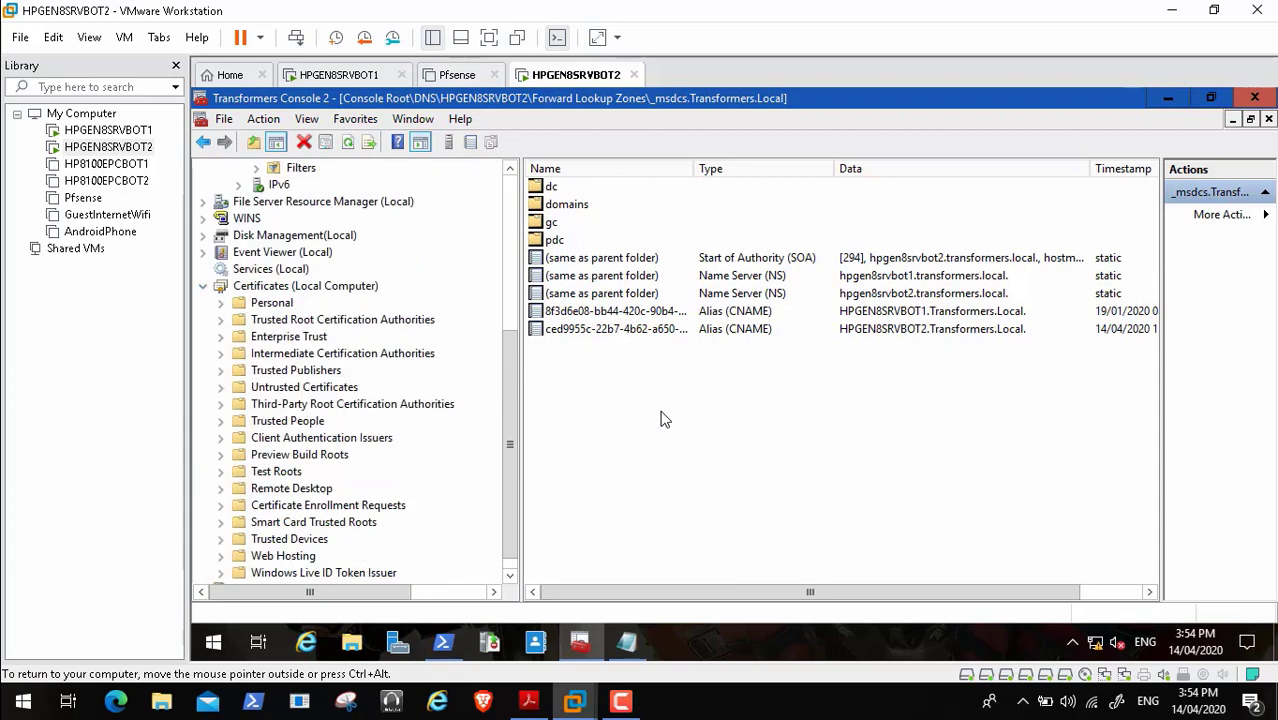
left_click(529, 701)
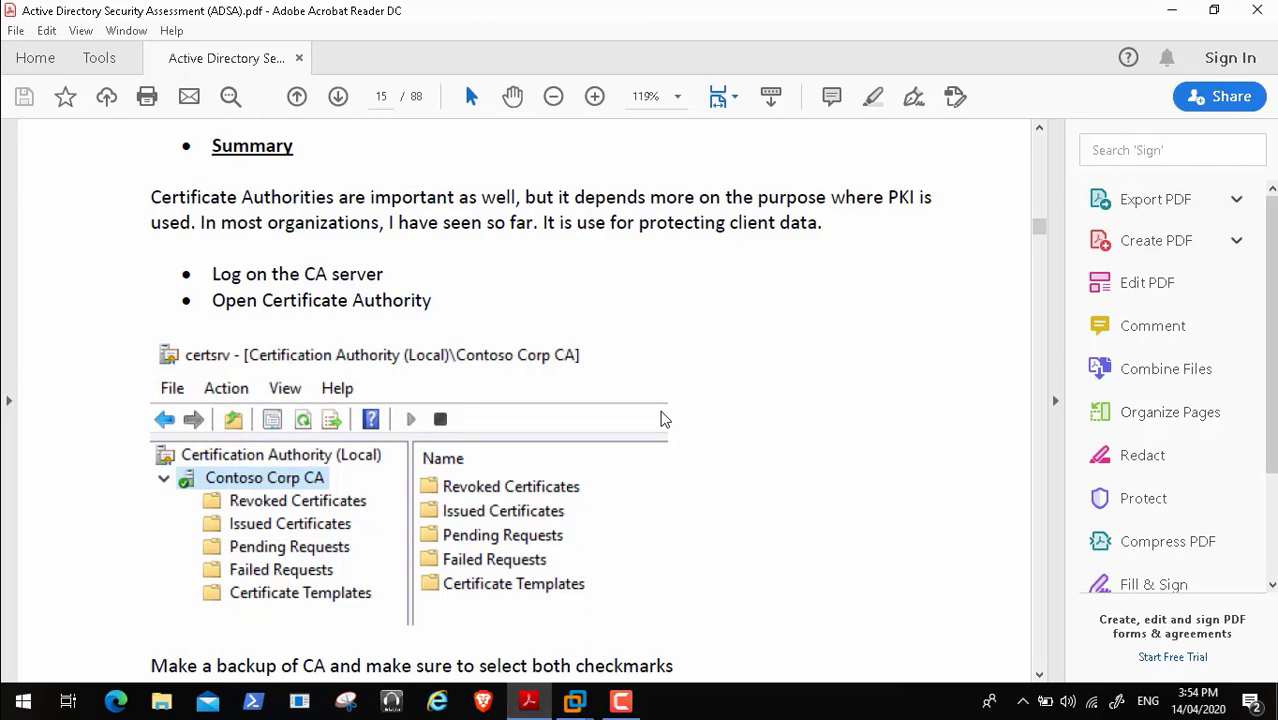
- Scroll through the CA backup wizard steps on pages 15–16, then bring up HPGEN8SRVBOT2's console
scroll(661, 419, "down", 3)
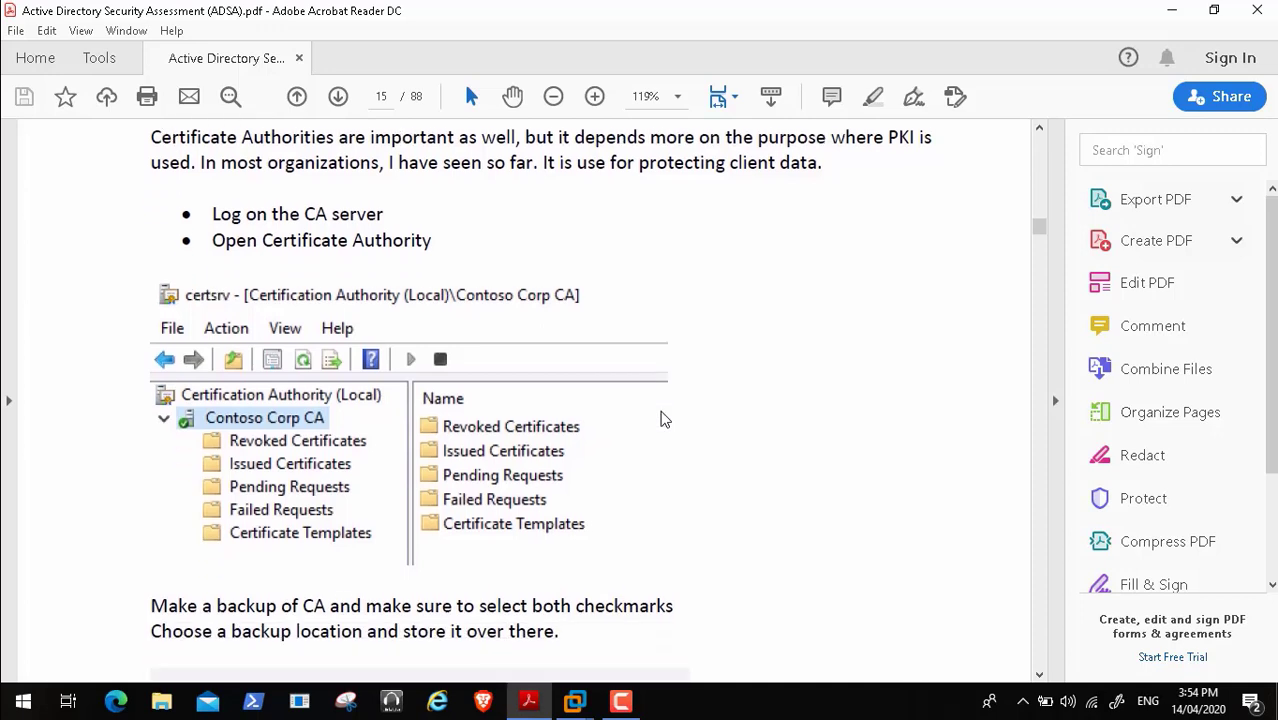
scroll(661, 419, "down", 1)
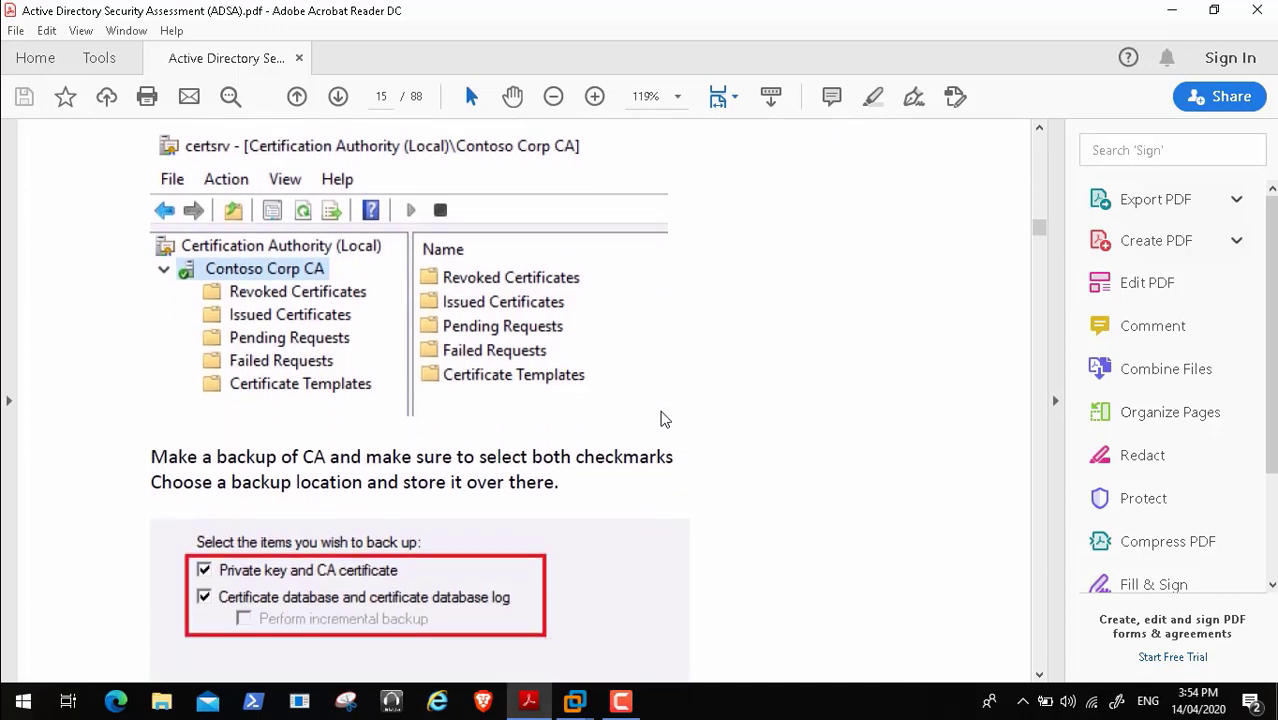
scroll(661, 419, "down", 3)
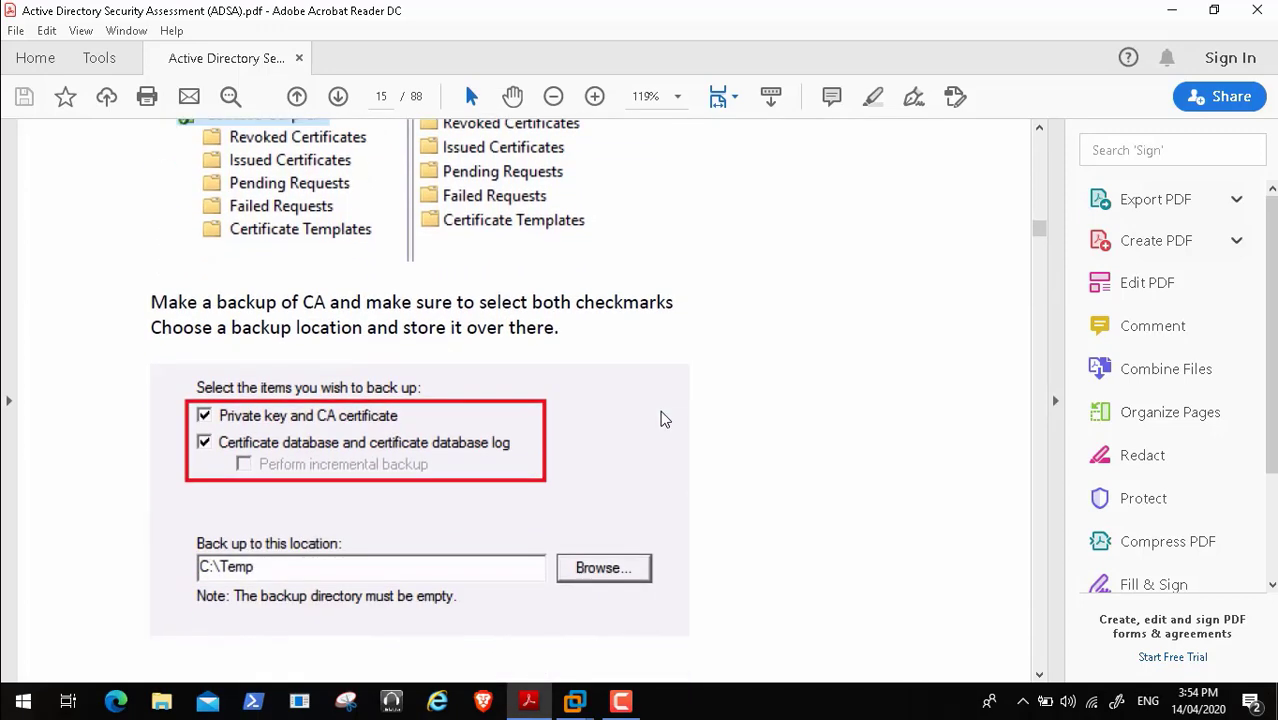
scroll(661, 419, "up", 2)
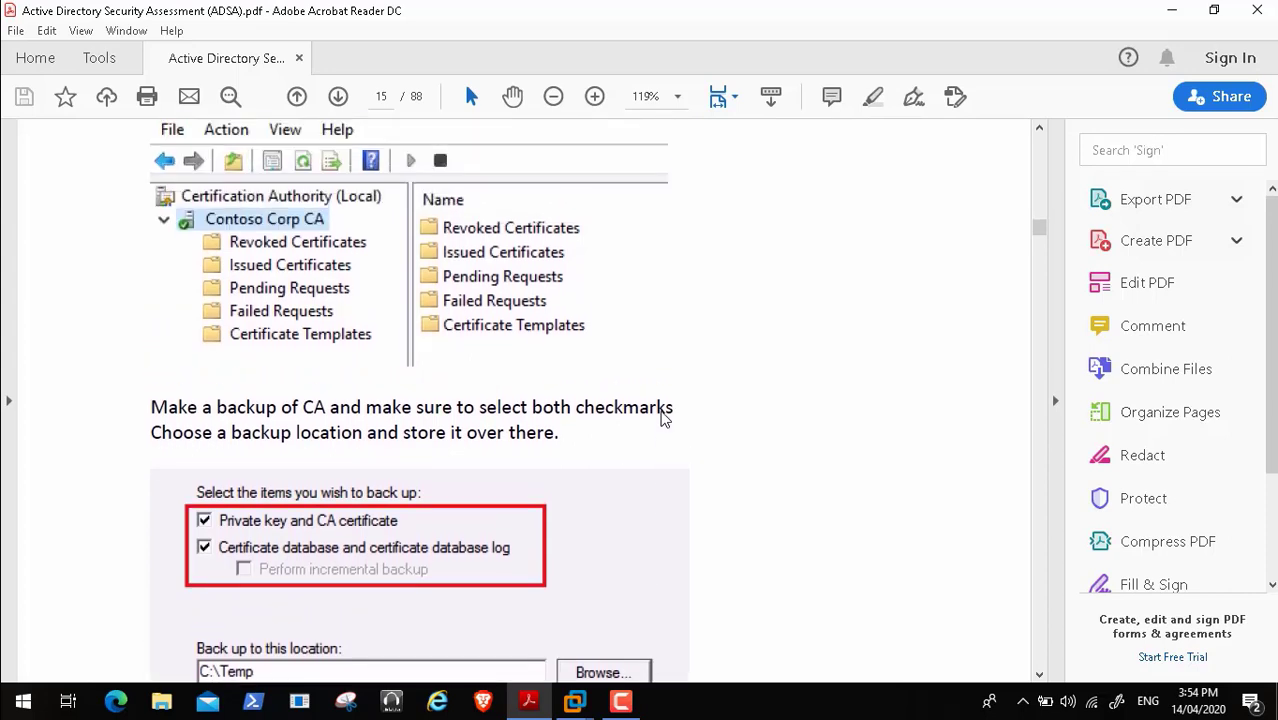
scroll(661, 419, "up", 2)
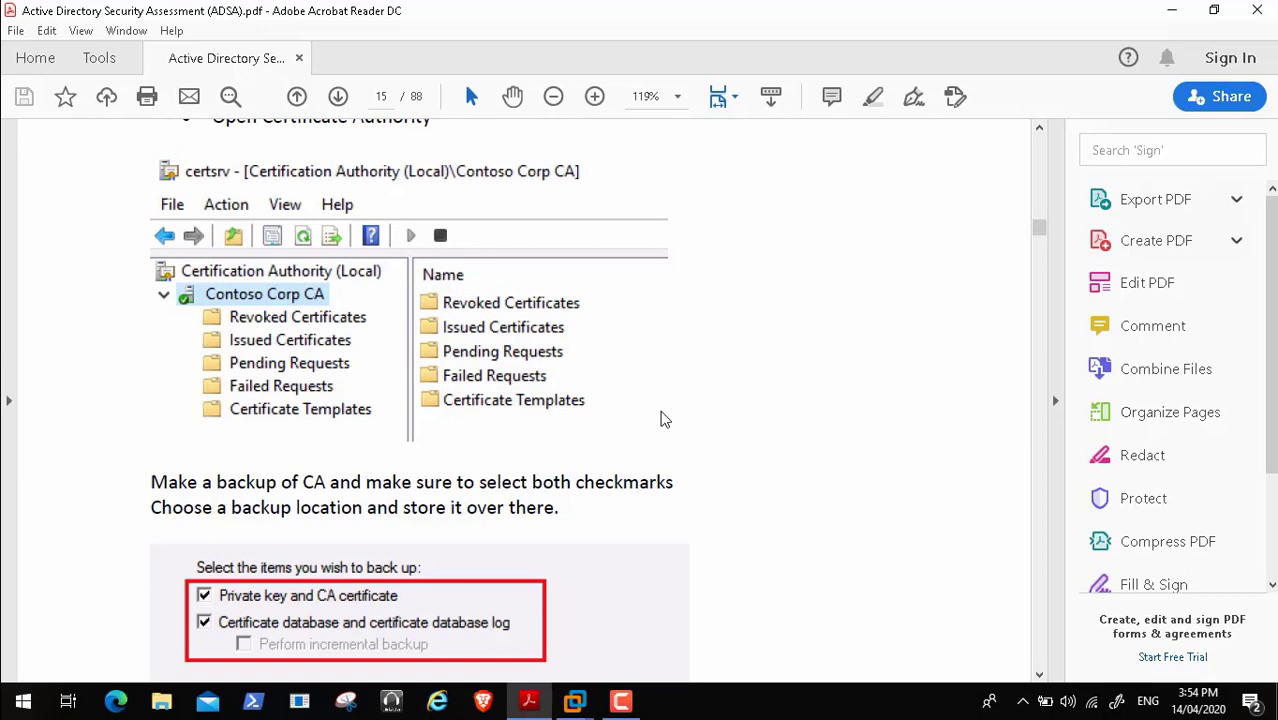
scroll(661, 419, "up", 1)
scroll(661, 419, "up", 2)
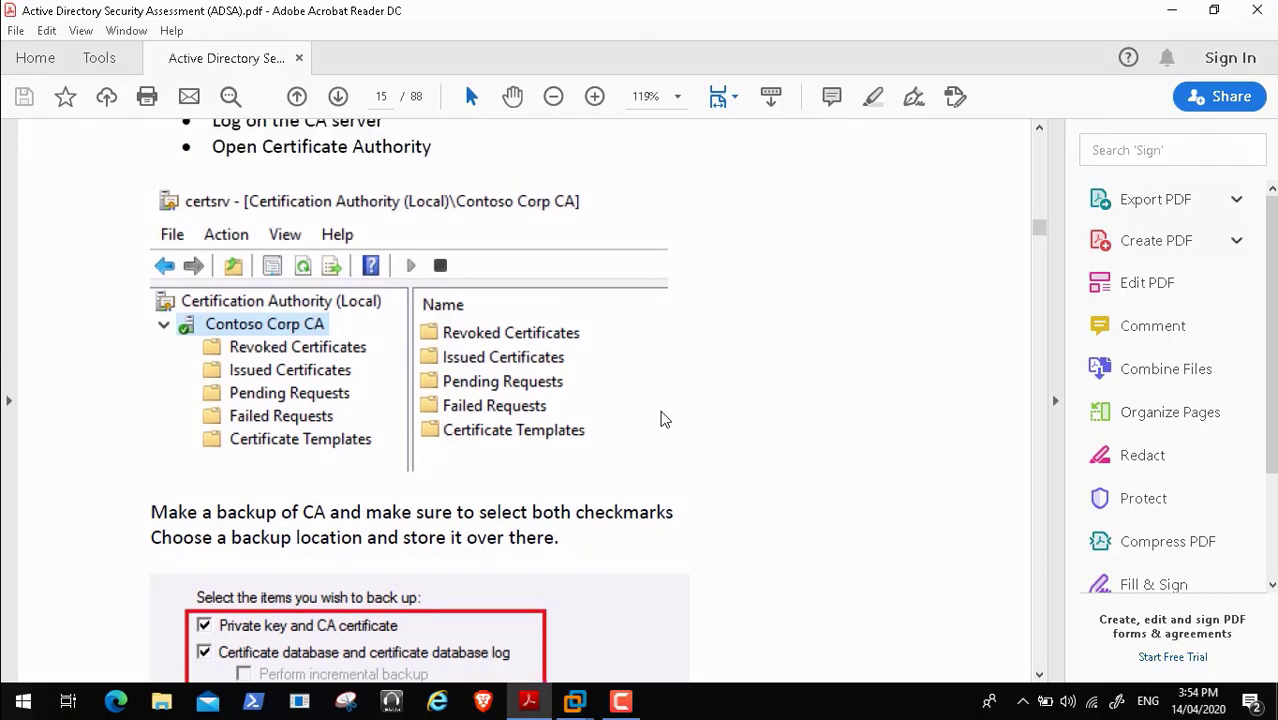
scroll(661, 419, "down", 5)
scroll(661, 419, "down", 15)
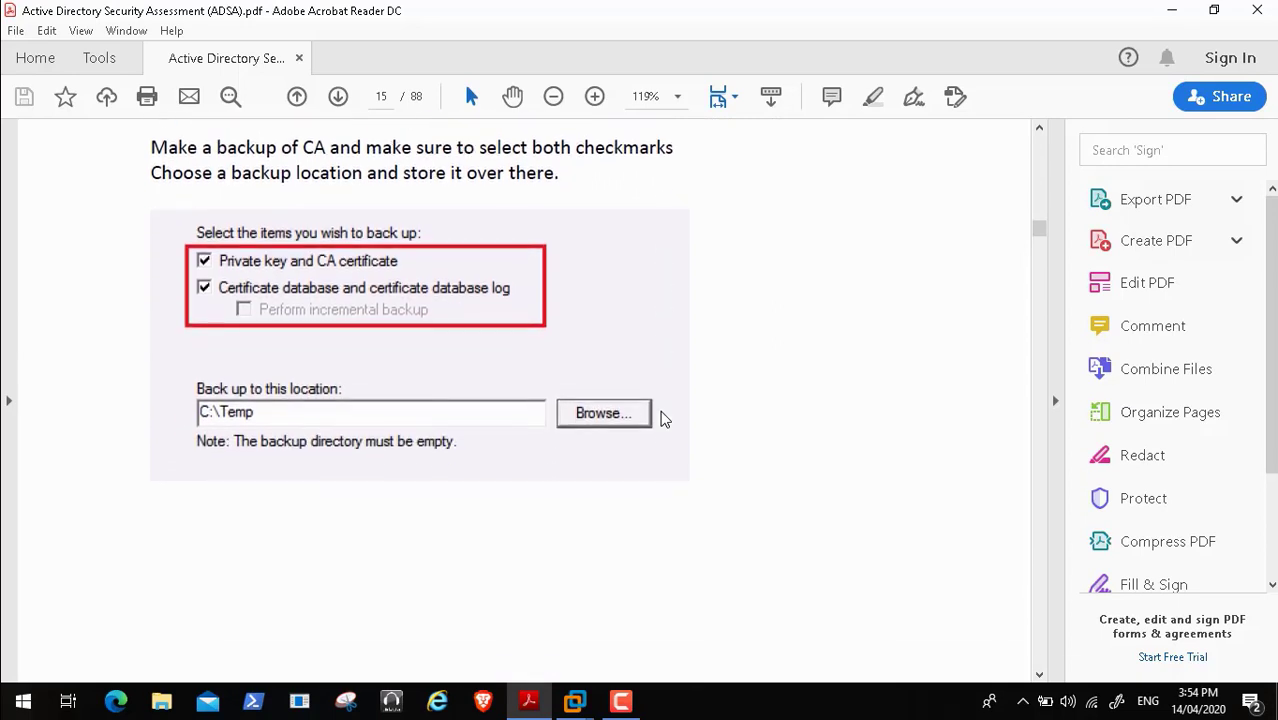
scroll(661, 419, "down", 5)
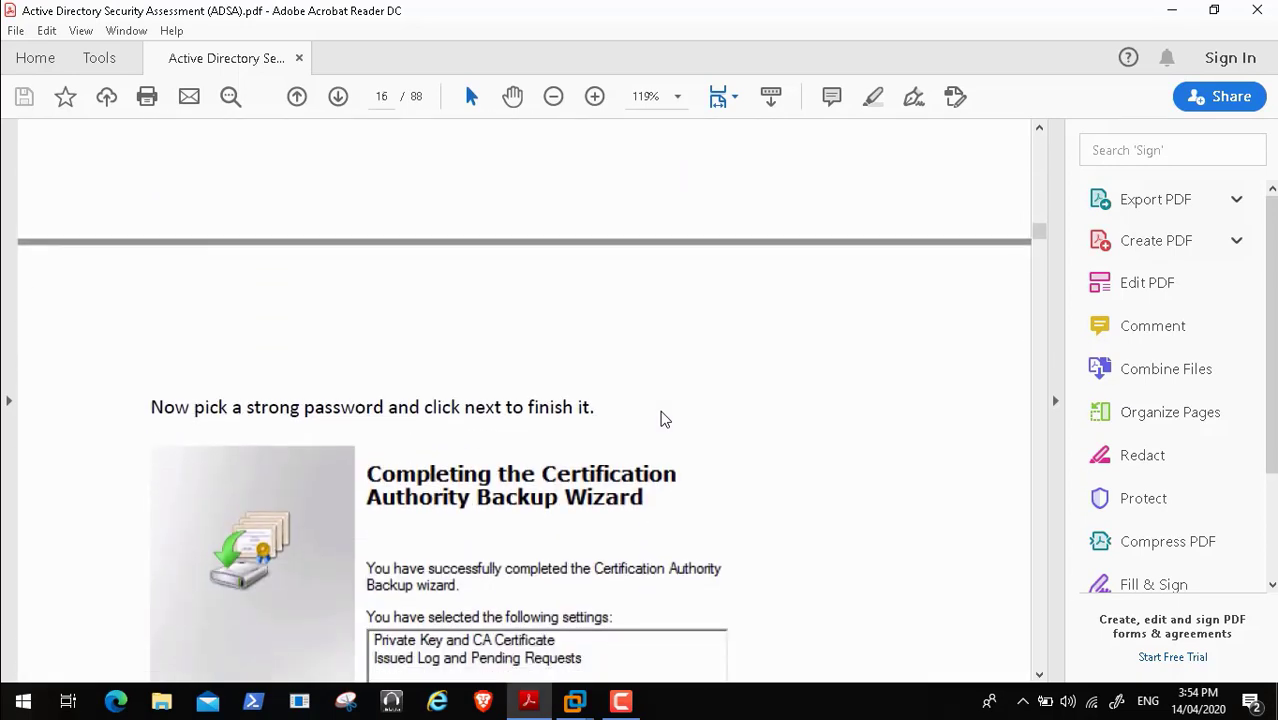
scroll(661, 419, "down", 8)
scroll(661, 419, "down", 2)
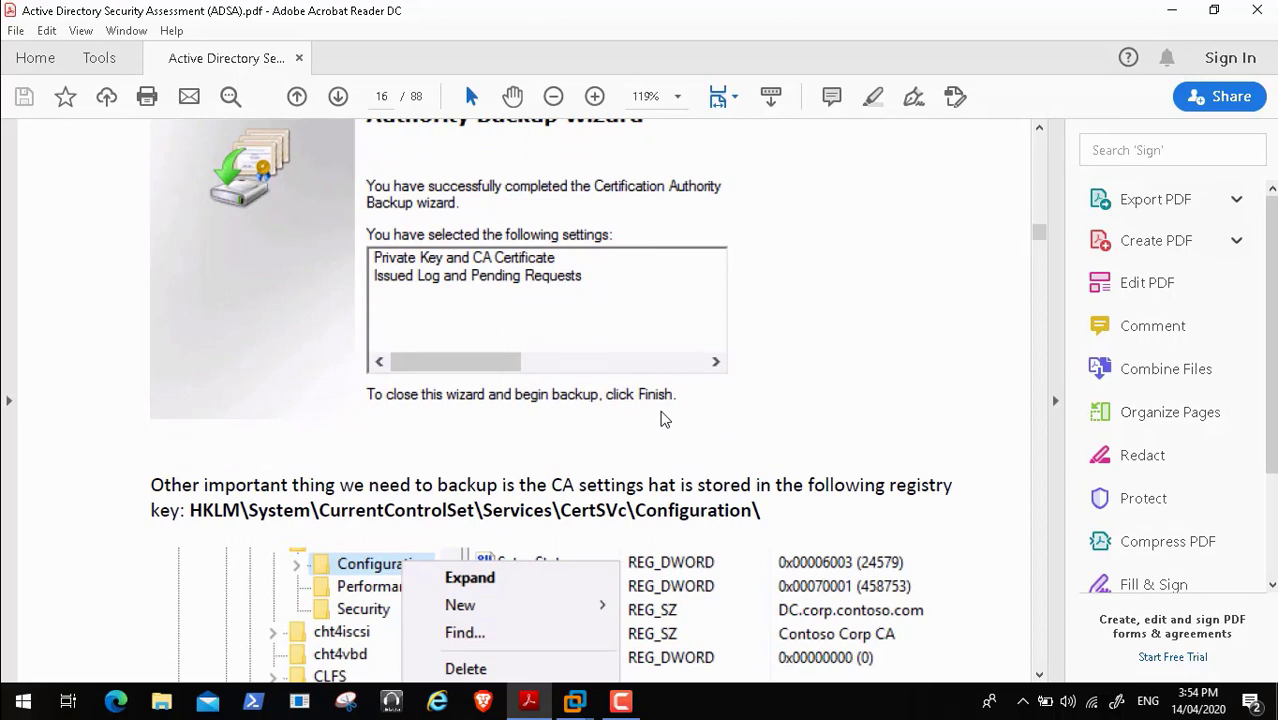
scroll(661, 419, "up", 20)
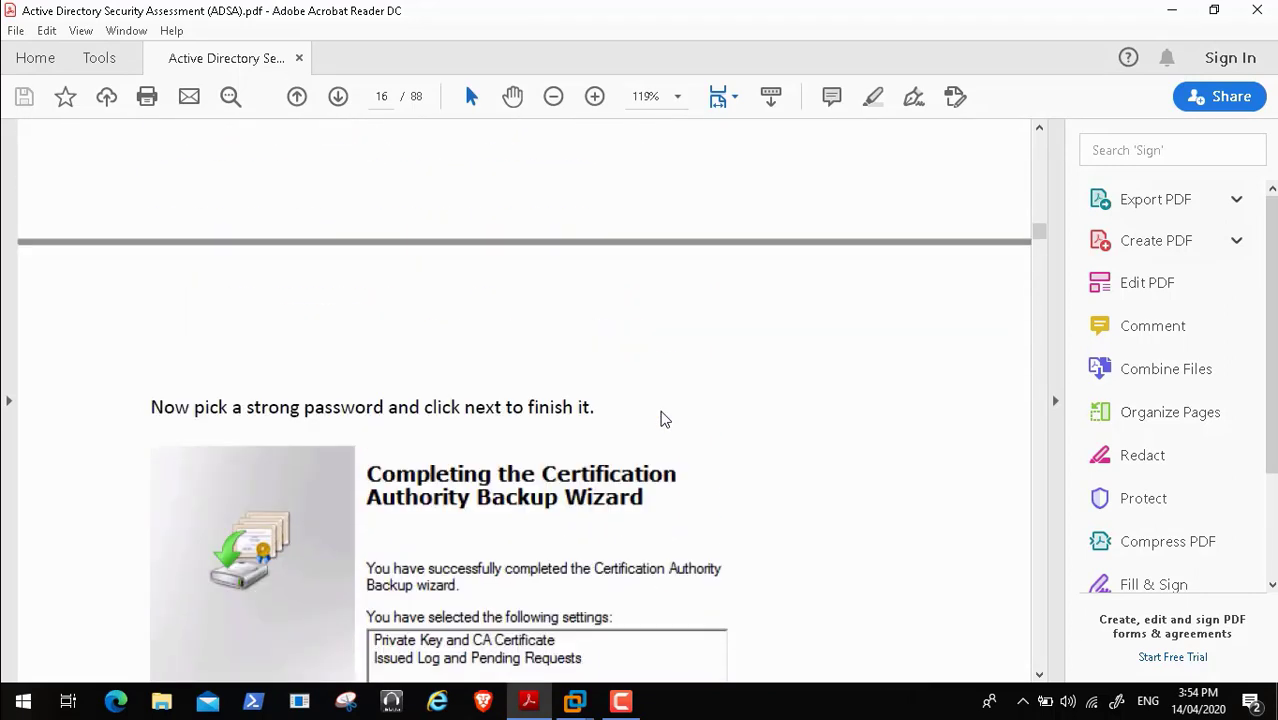
scroll(661, 419, "up", 2)
scroll(661, 419, "up", 3)
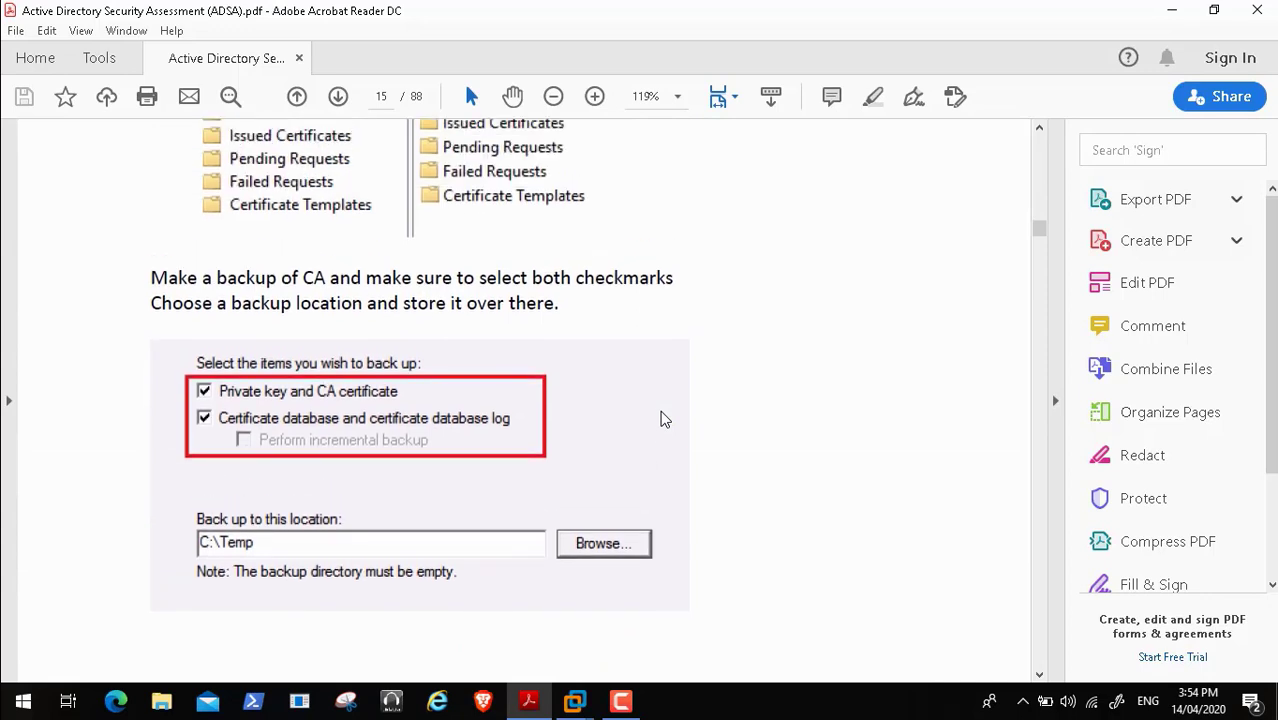
scroll(661, 419, "up", 2)
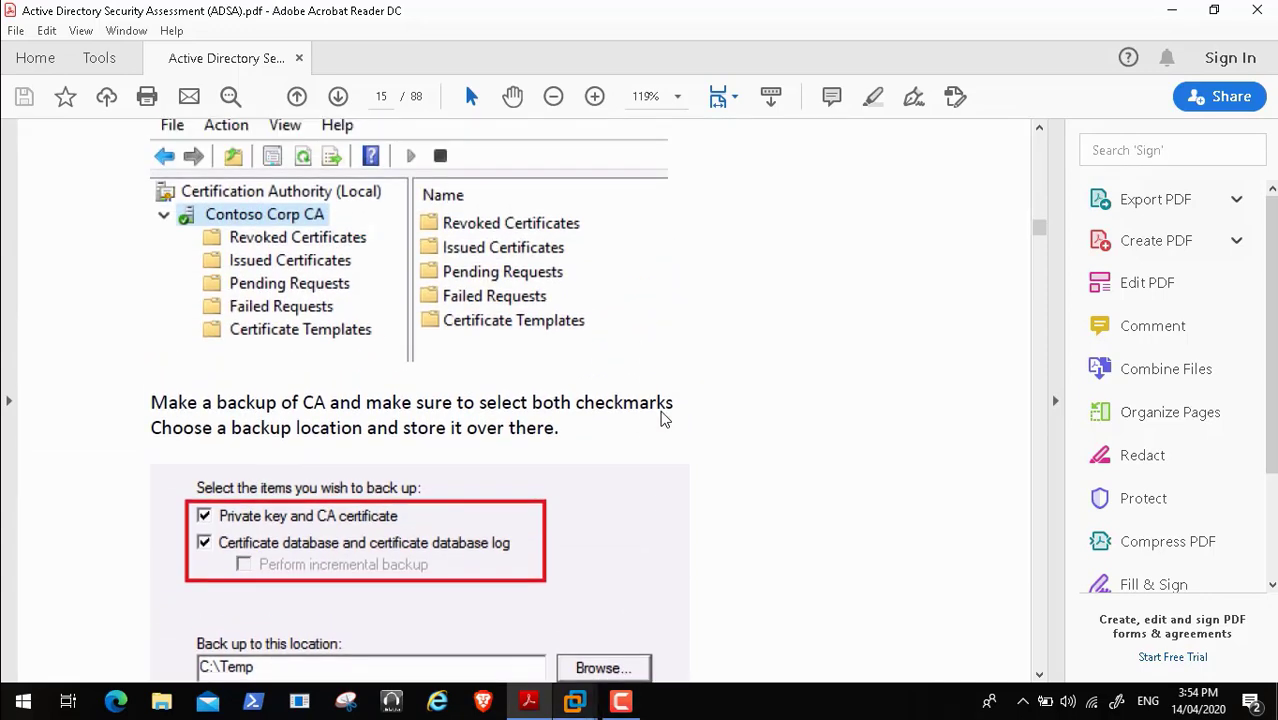
left_click(575, 701)
left_click(880, 590)
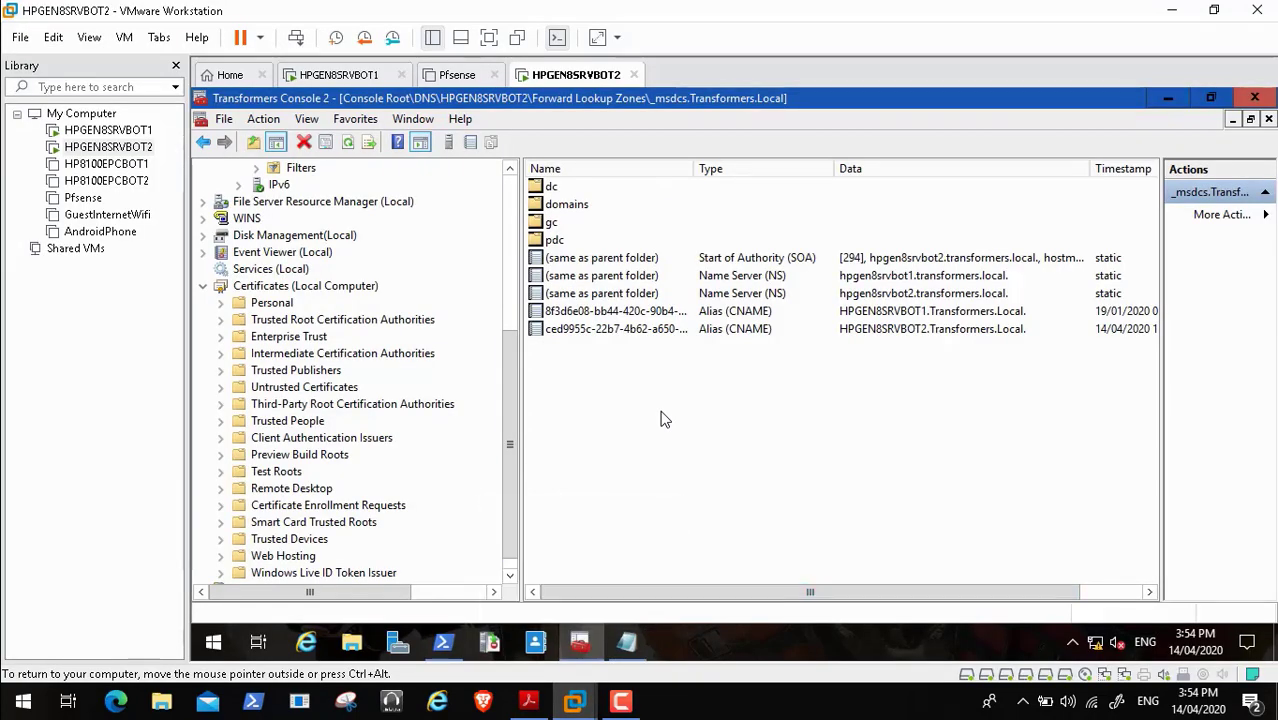
- Expand and collapse the Personal store, select Certificates (Local Computer), then switch to HPGEN8SRVBOT1
left_click(529, 701)
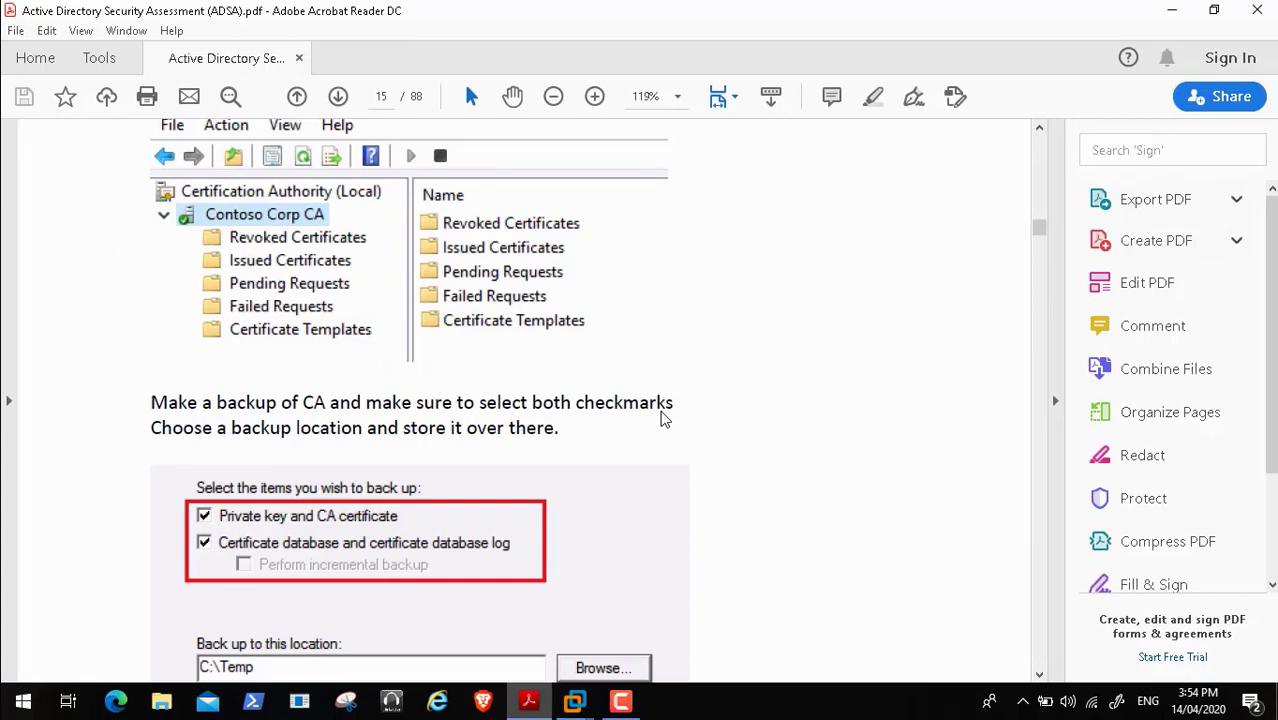
left_click(575, 701)
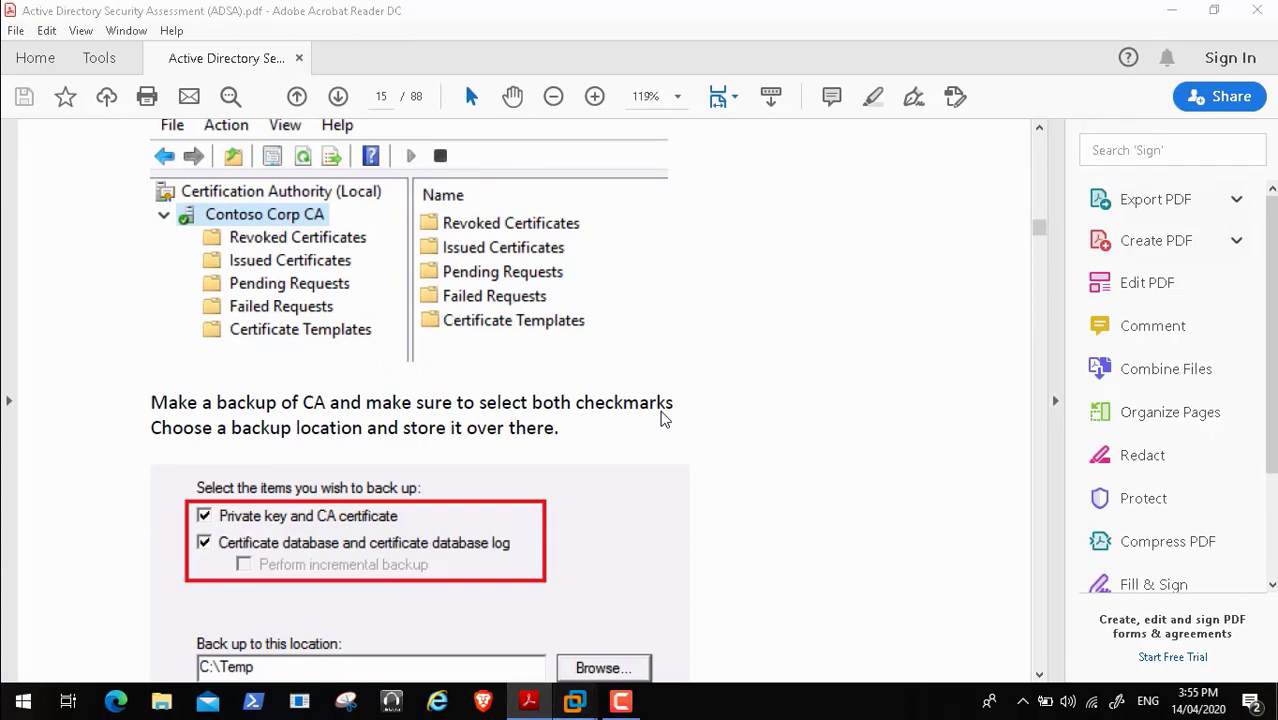
left_click(880, 590)
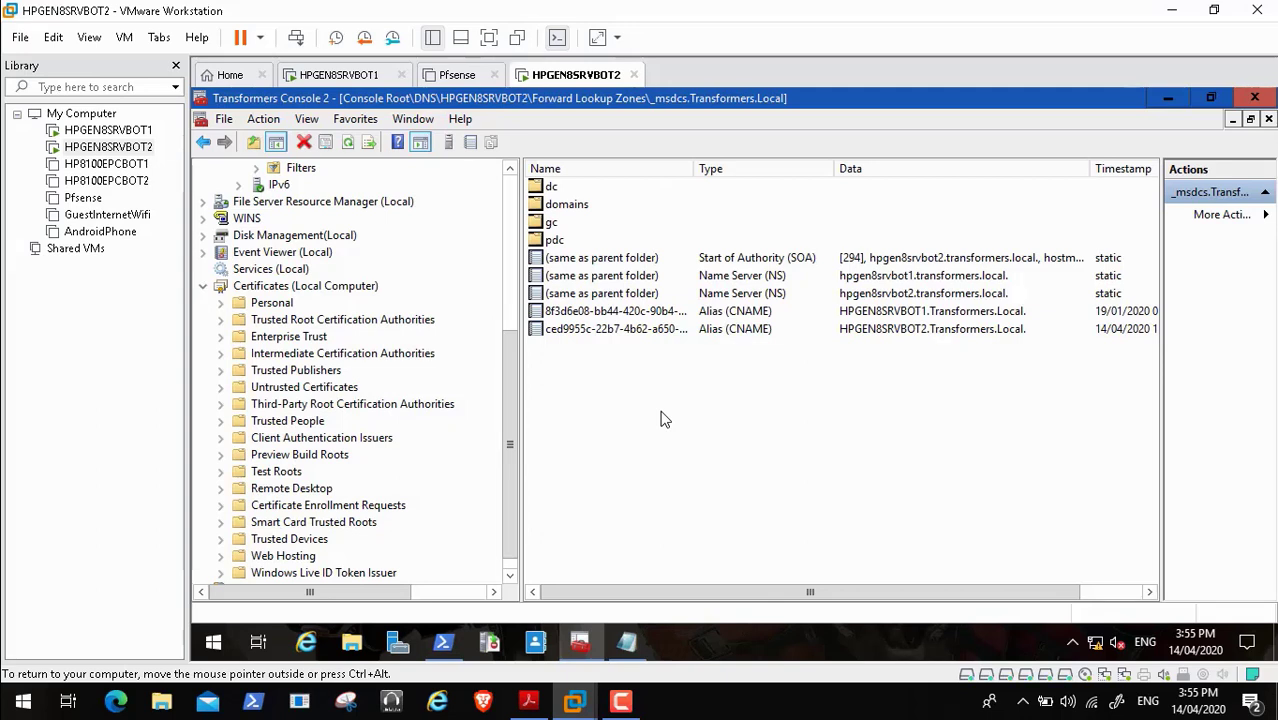
right_click(297, 287)
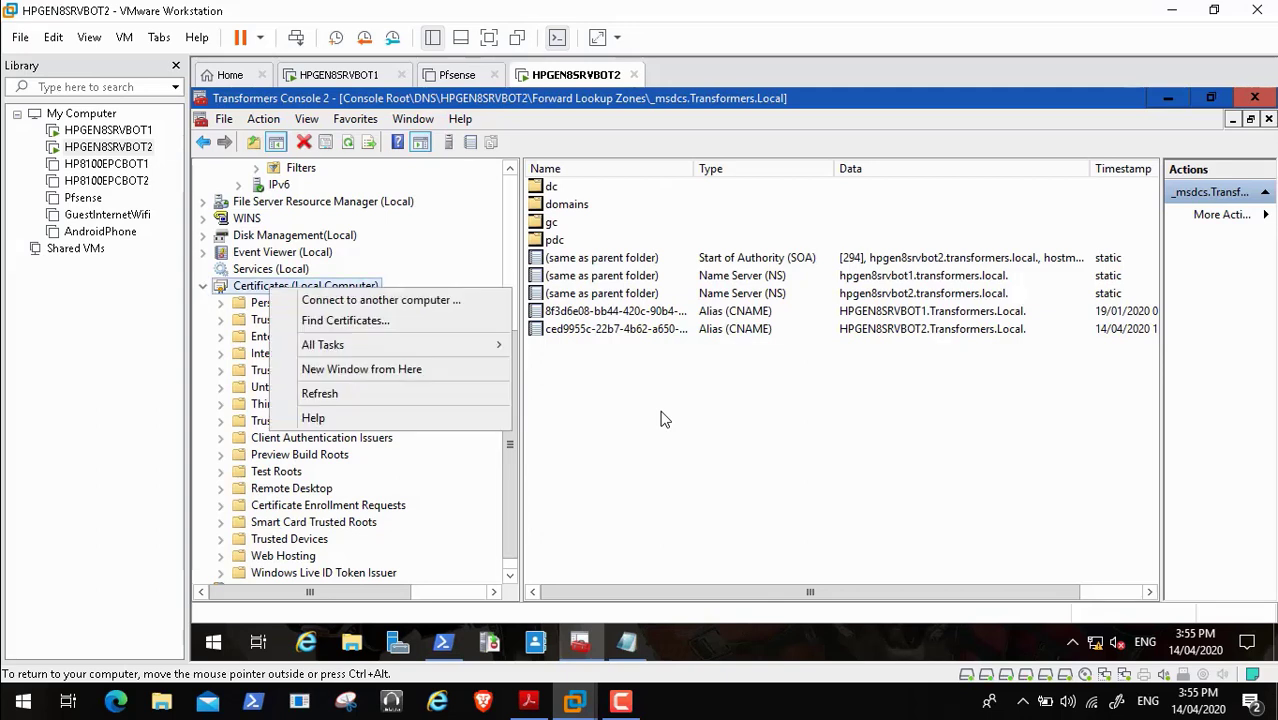
left_click(220, 303)
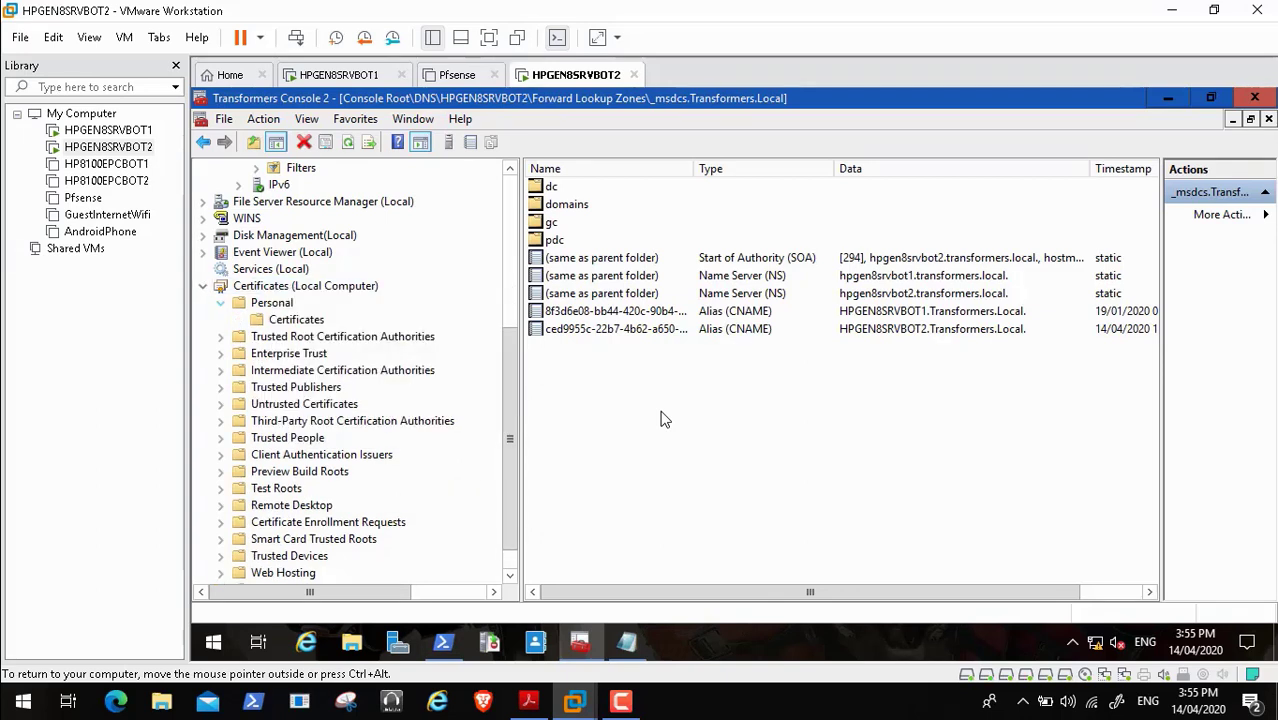
left_click(220, 303)
left_click(305, 286)
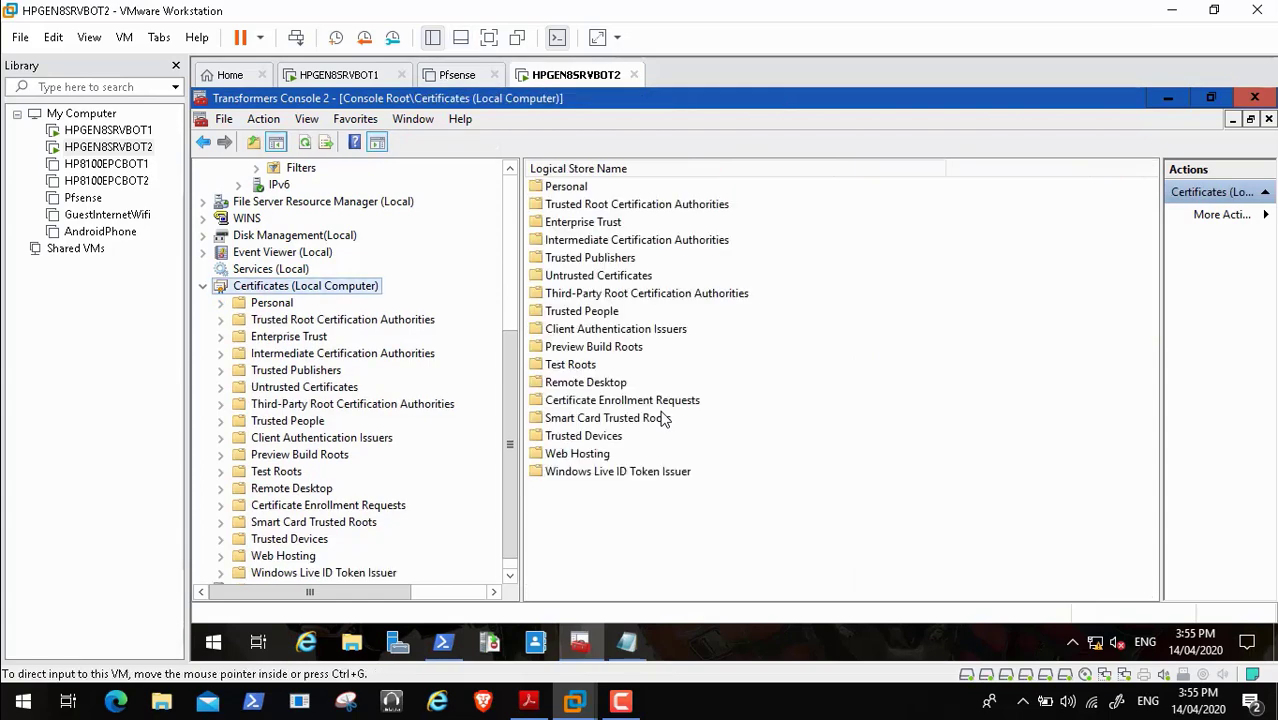
left_click(344, 75)
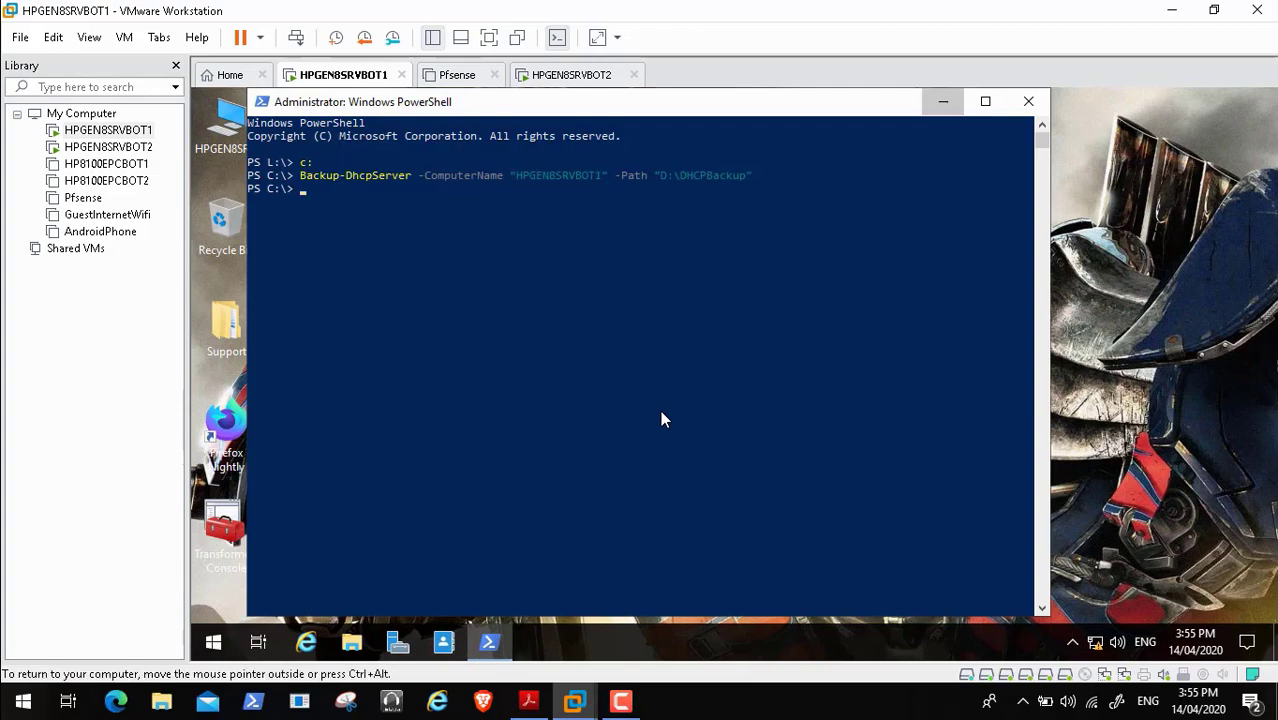
- Minimize BOT1's PowerShell window and bring forward the PDF's CA backup page
left_click(943, 101)
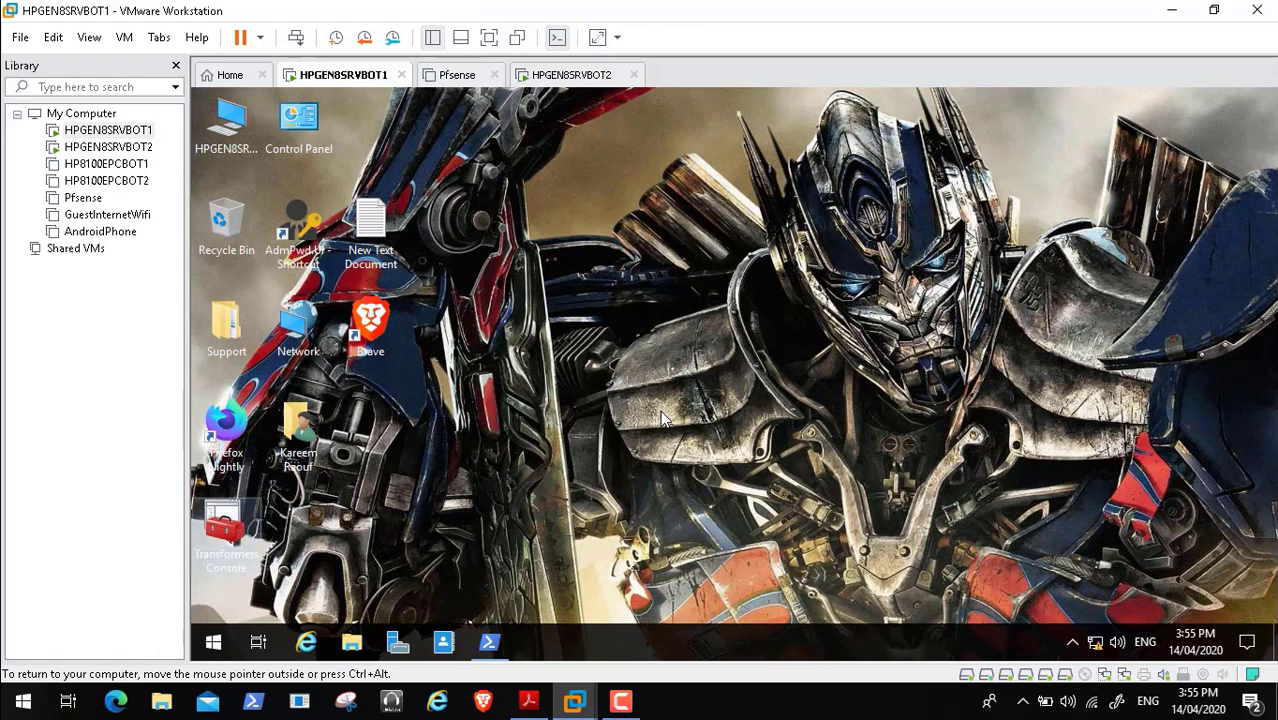
double_click(226, 532)
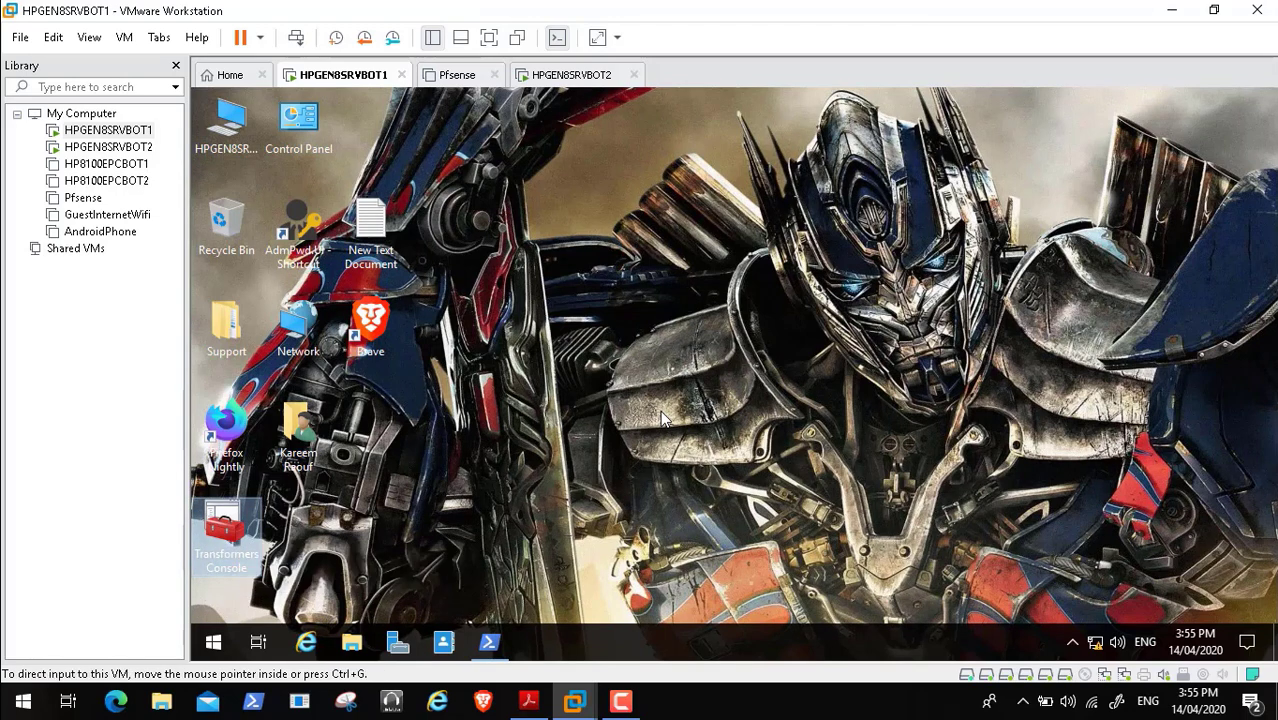
left_click(529, 701)
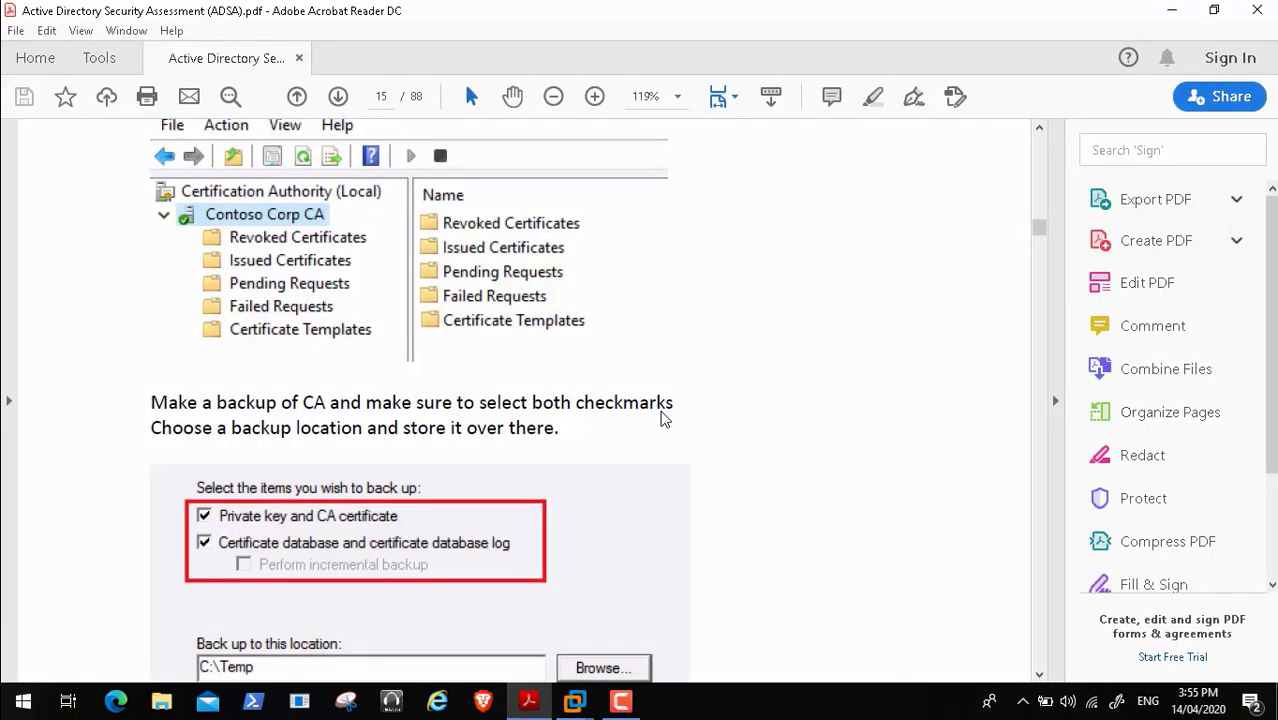
- Scroll past the CA backup and restore pages 15–18 to page 19's 2.1 Hardening settings heading
scroll(665, 419, "down", 10)
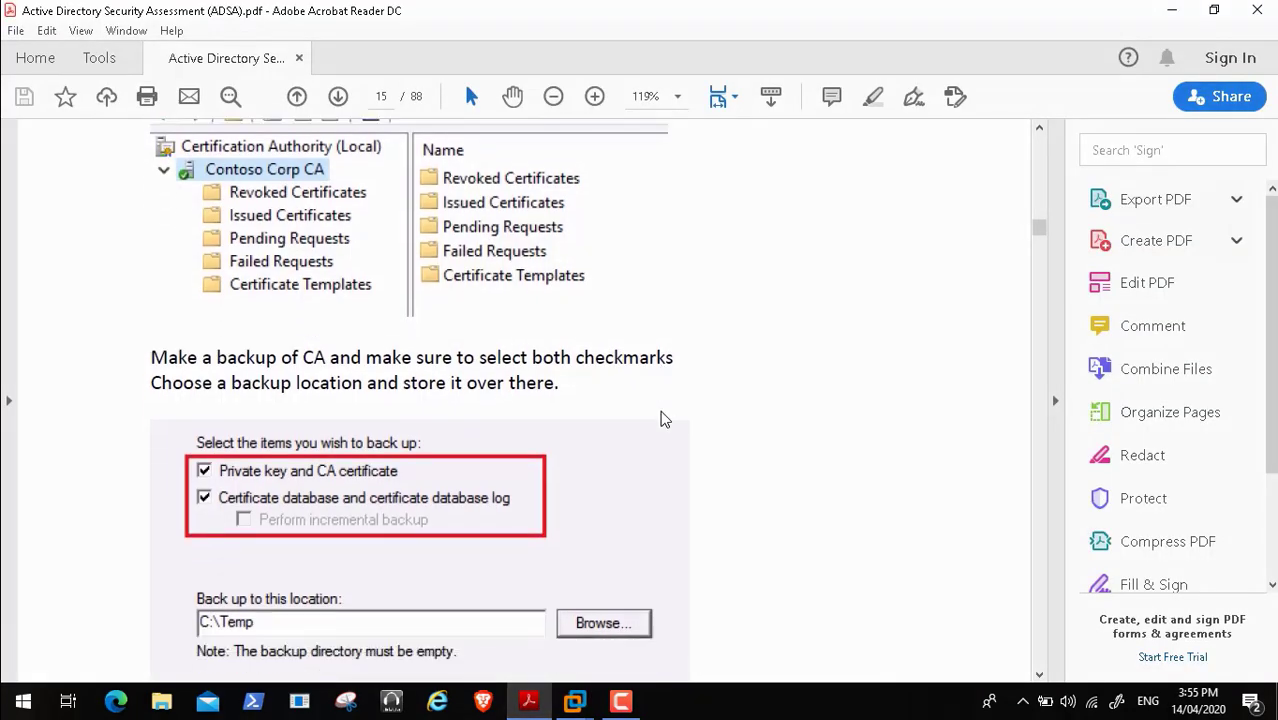
scroll(665, 419, "down", 12)
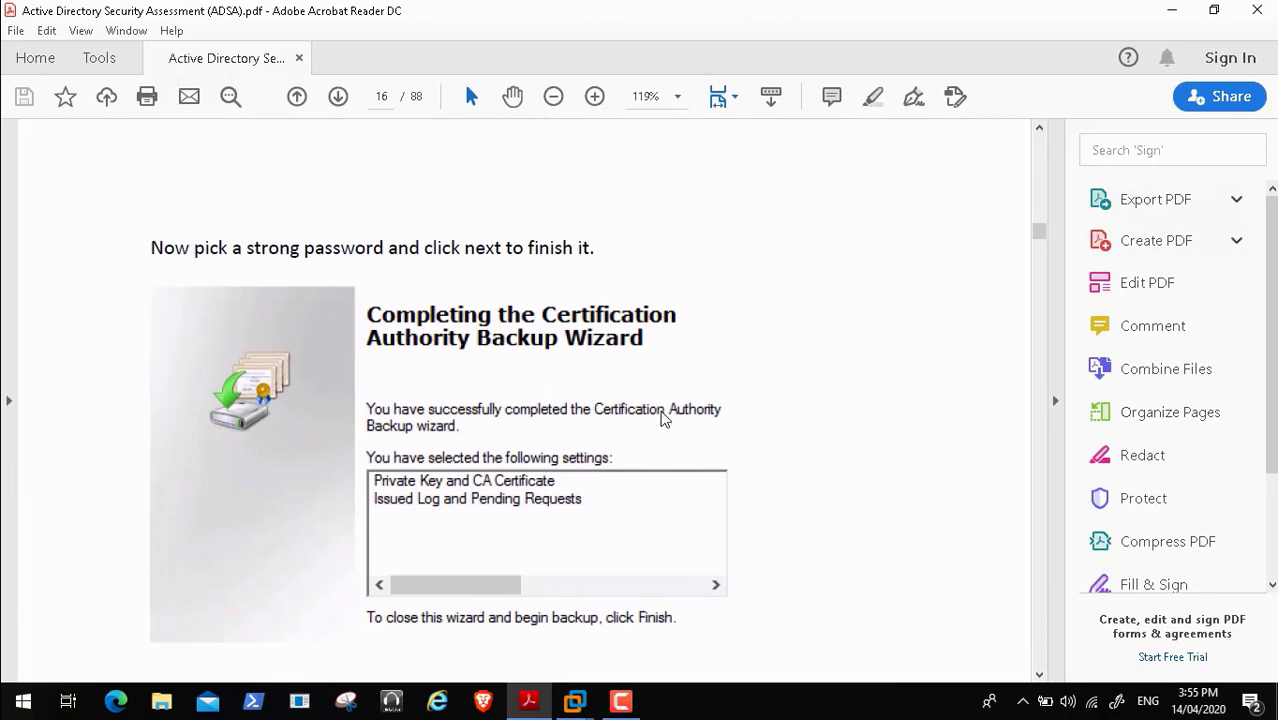
scroll(665, 419, "down", 3)
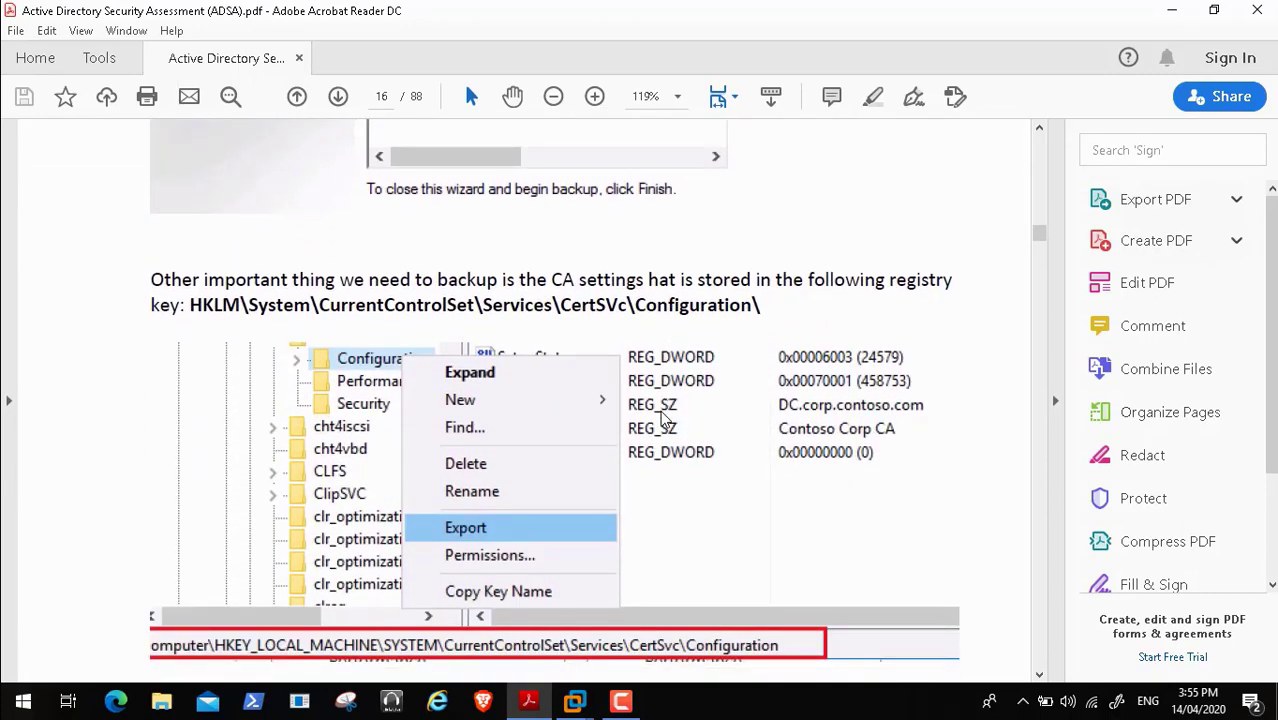
scroll(665, 419, "down", 8)
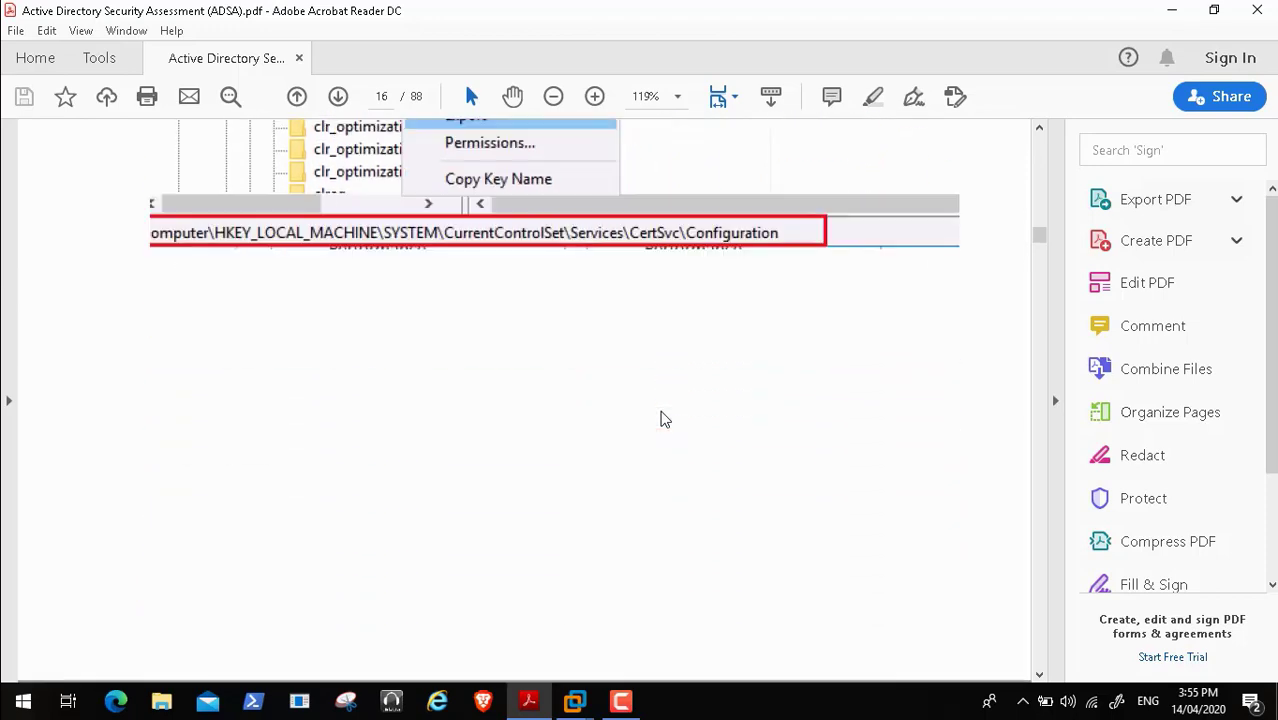
scroll(665, 419, "down", 9)
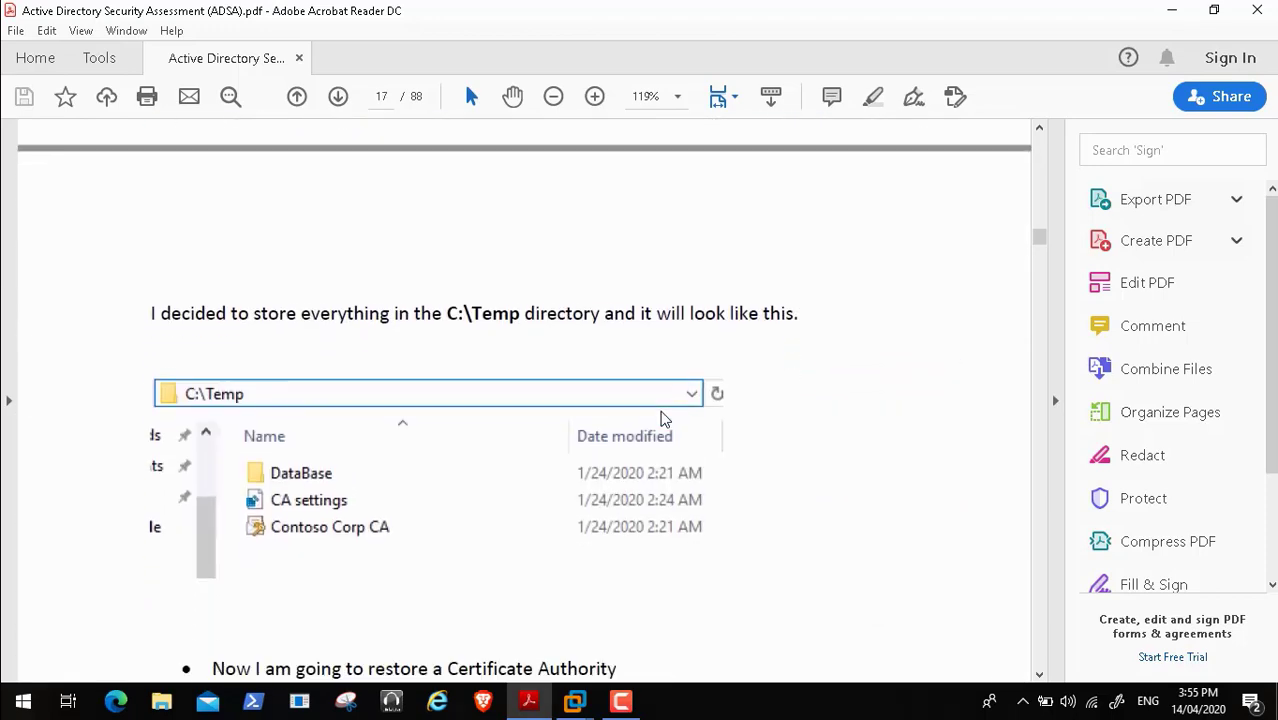
scroll(665, 419, "down", 14)
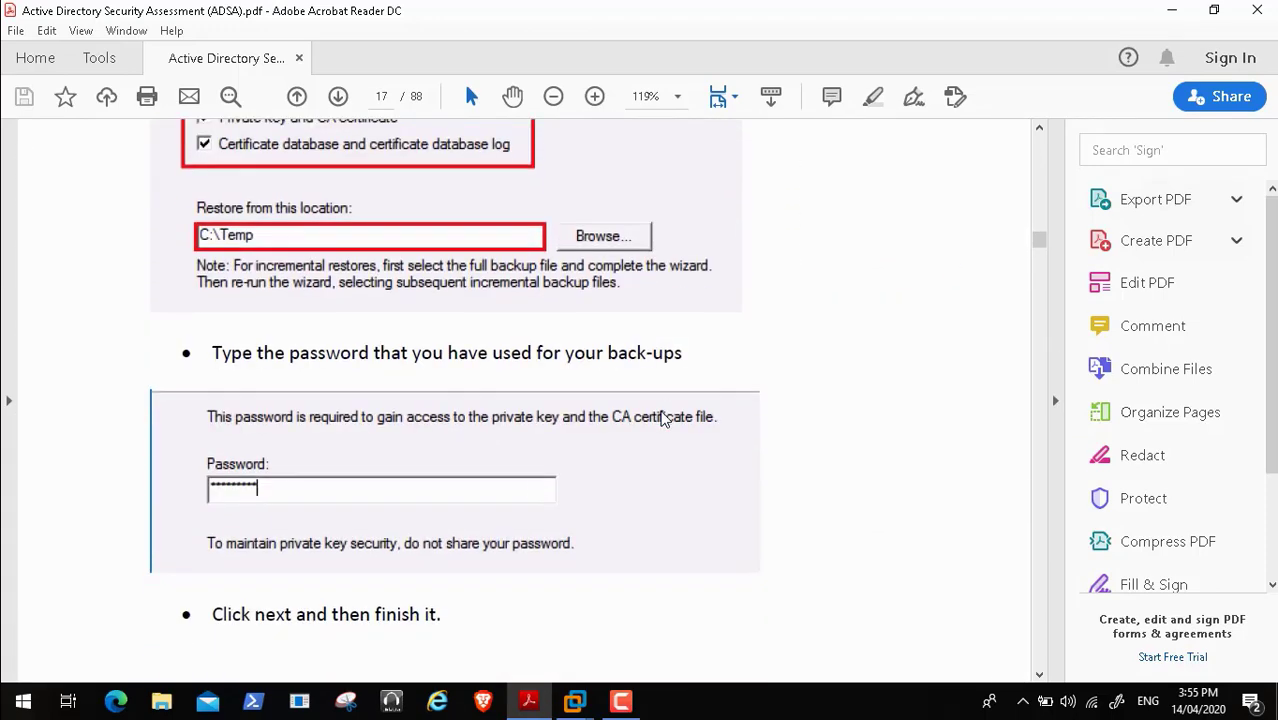
scroll(665, 419, "down", 16)
scroll(663, 419, "down", 12)
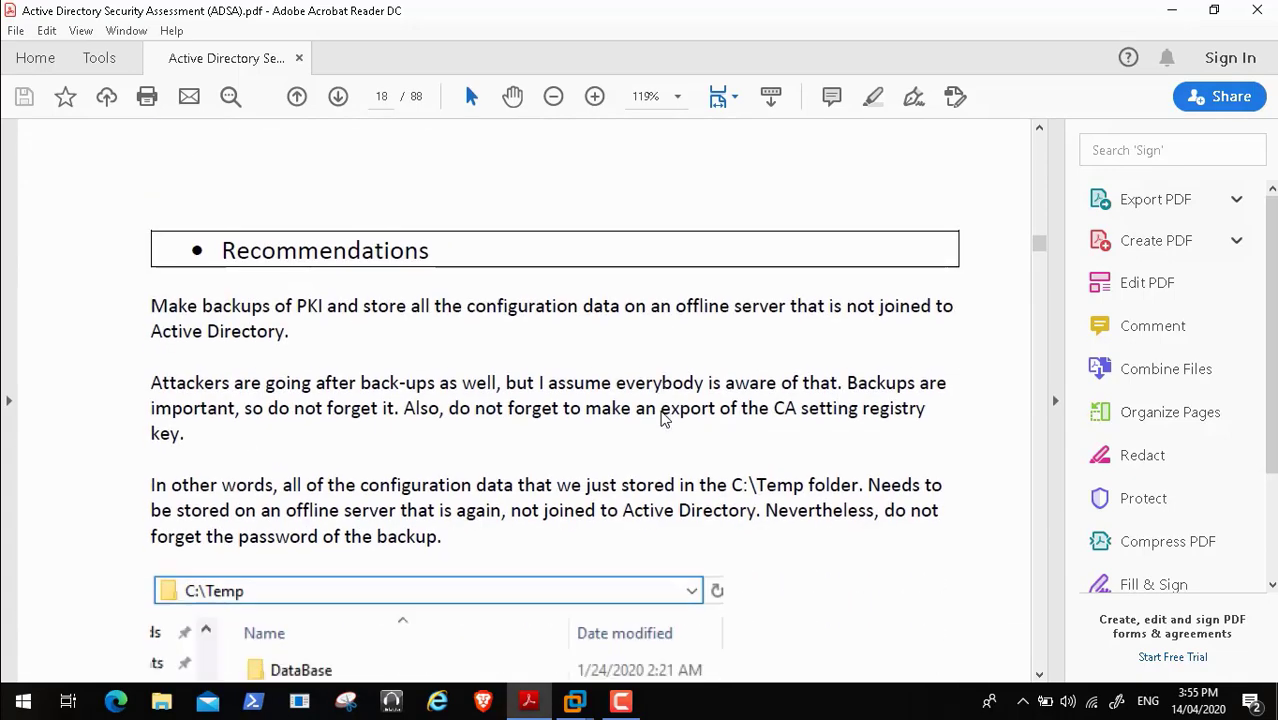
scroll(661, 419, "down", 4)
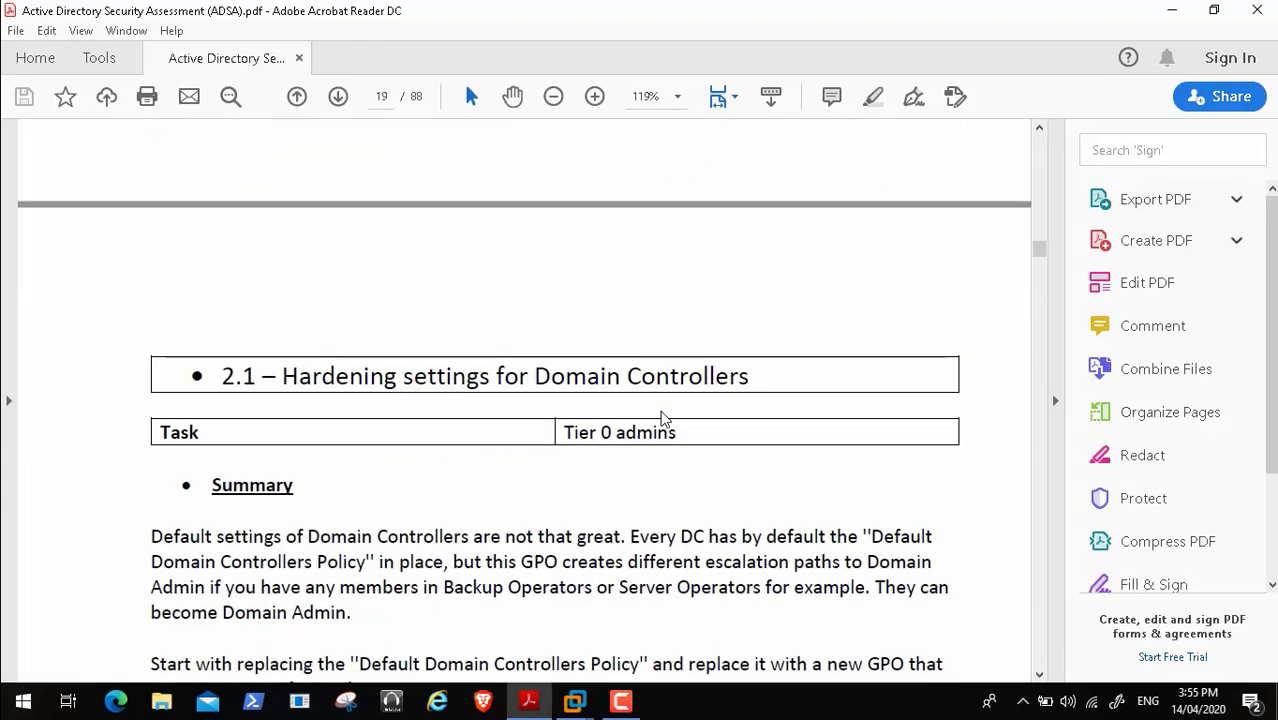
- Read through the Domain Controller user rights and security options recommendations on pages 19–20
scroll(661, 419, "down", 2)
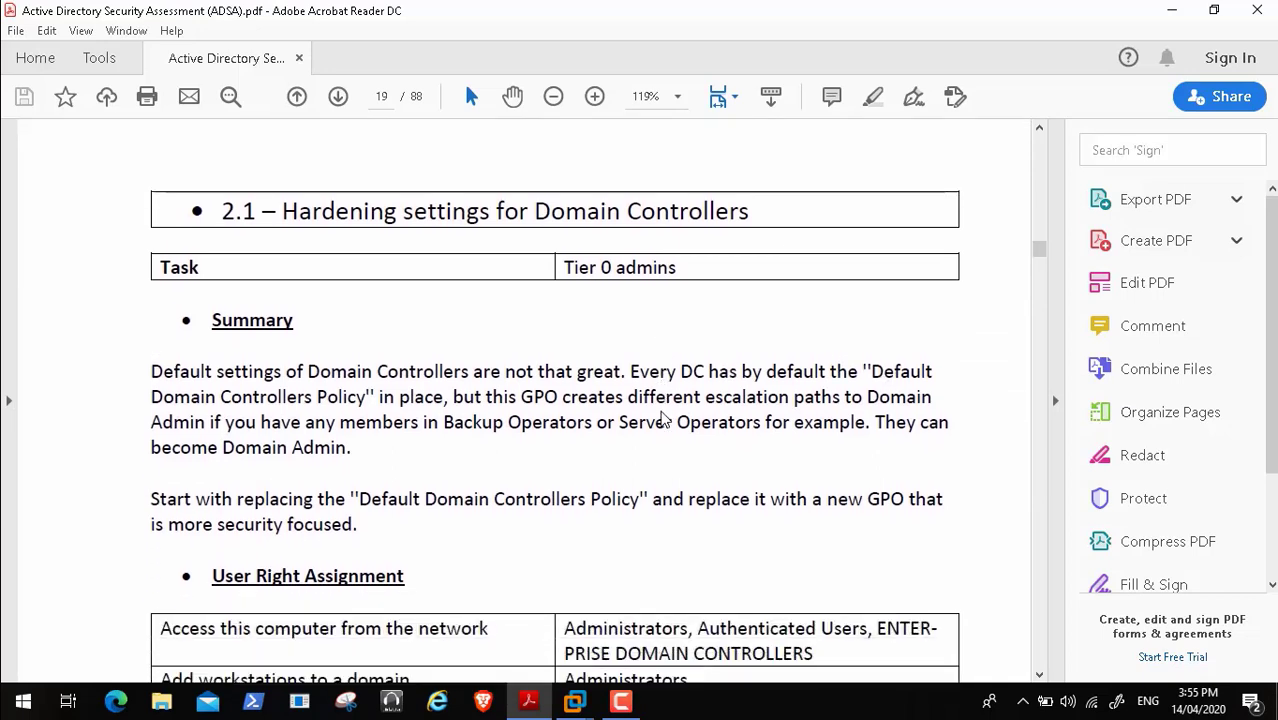
mouse_move(16, 681)
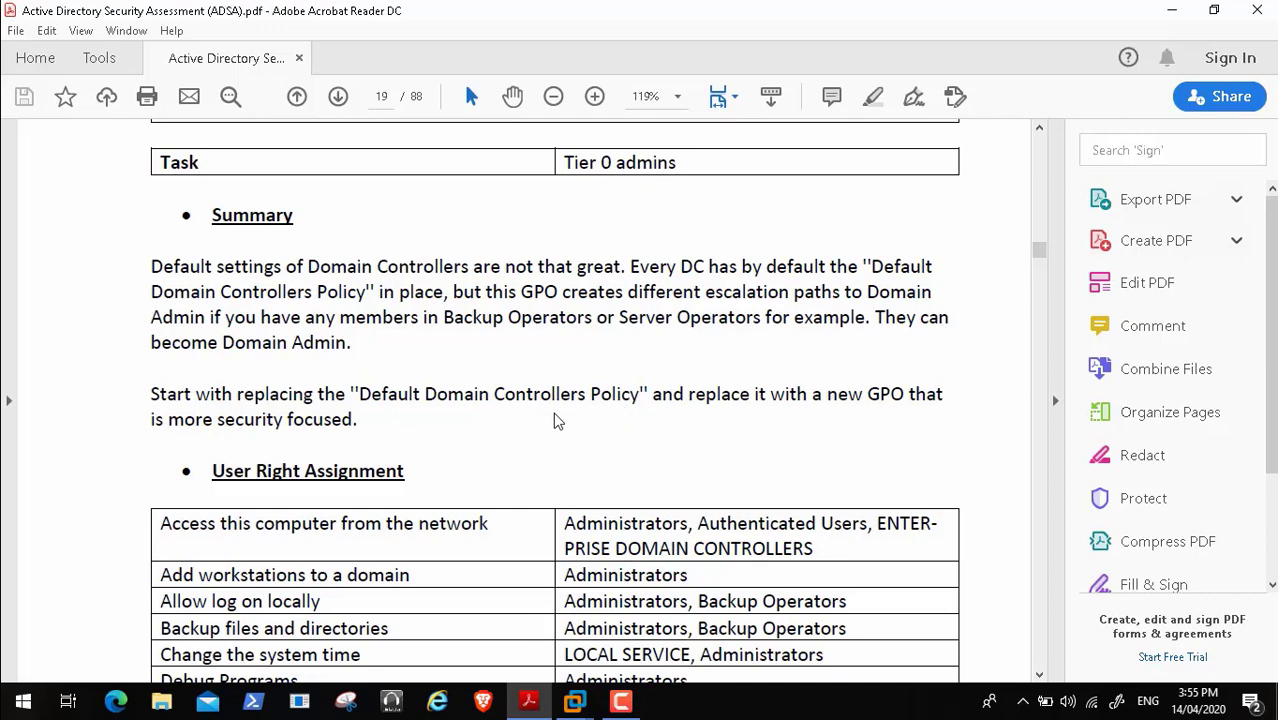
mouse_move(12, 692)
scroll(228, 477, "down", 1)
scroll(228, 477, "down", 2)
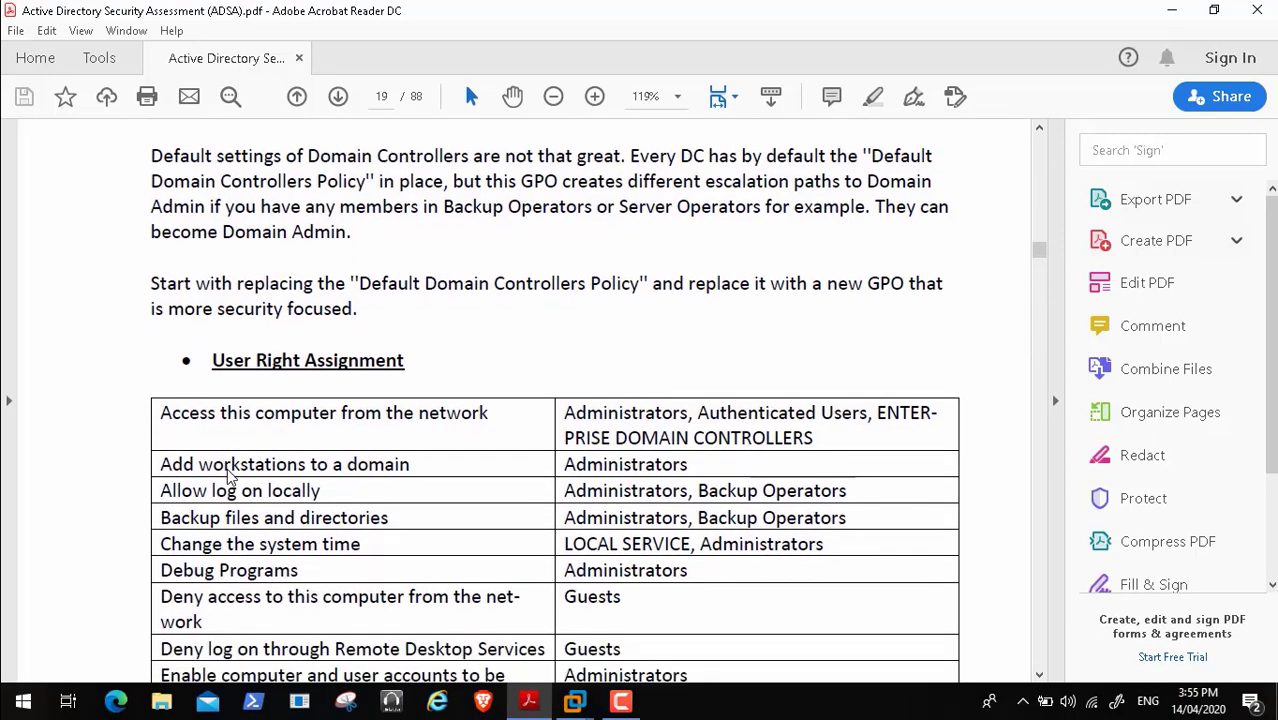
scroll(227, 468, "down", 3)
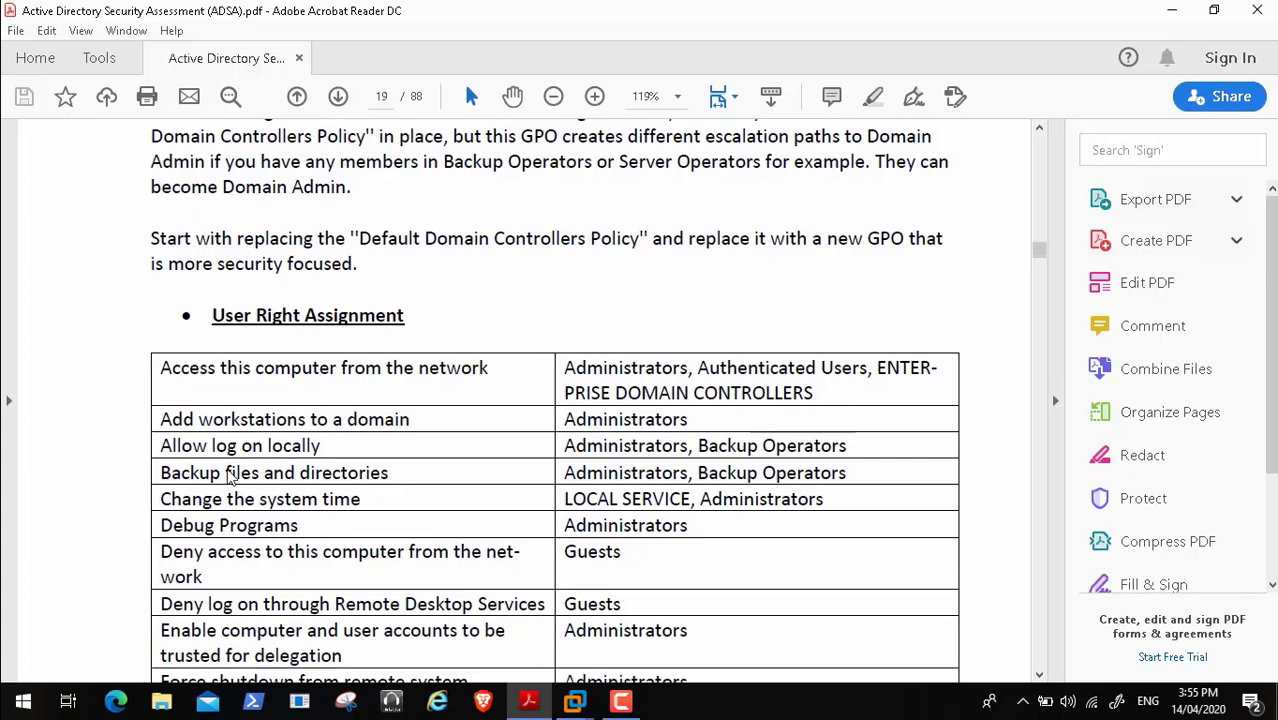
scroll(228, 477, "down", 2)
scroll(228, 477, "down", 1)
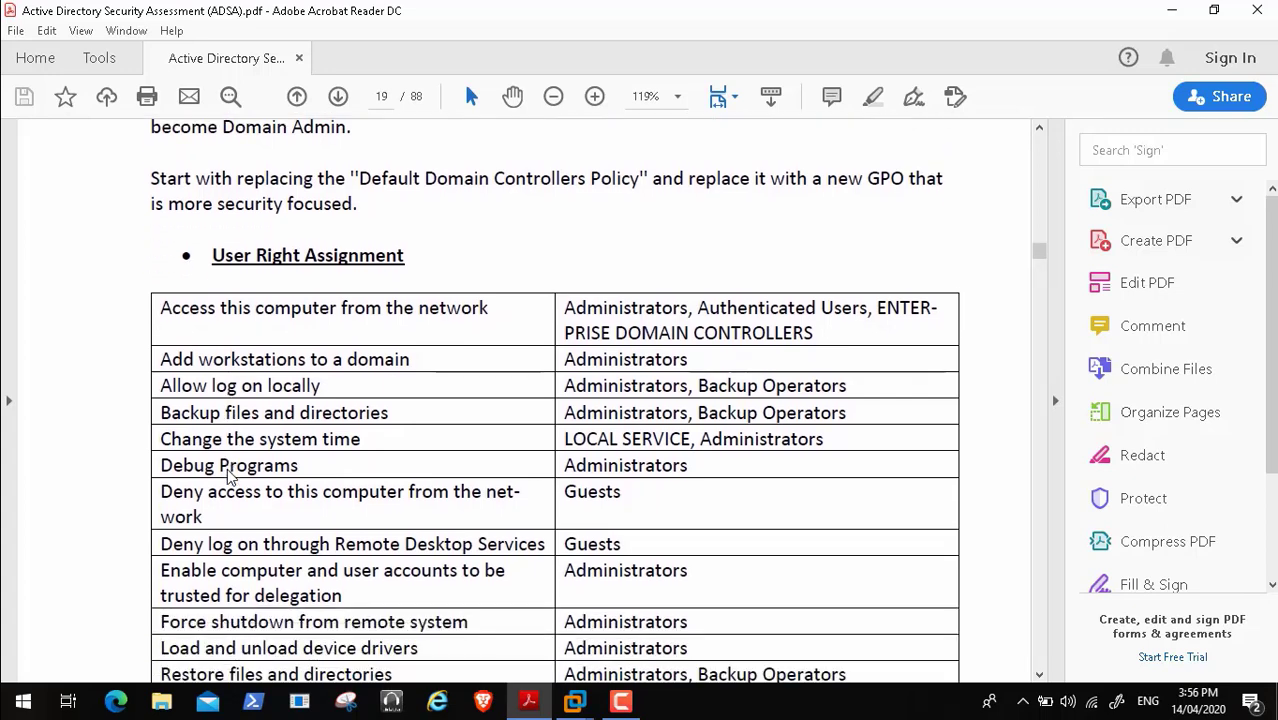
- Continue past the NTLM recommendations to page 22's section 2.2 on disabling unnecessary services
scroll(228, 477, "down", 7)
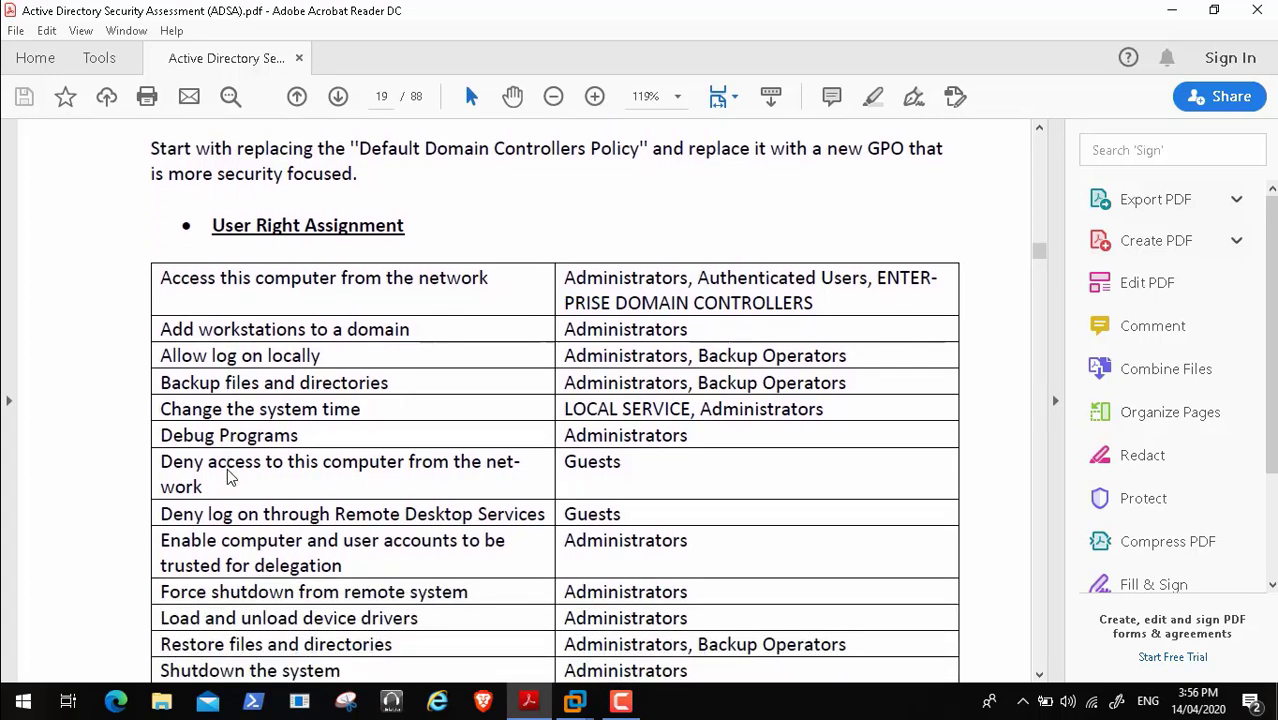
scroll(228, 477, "down", 15)
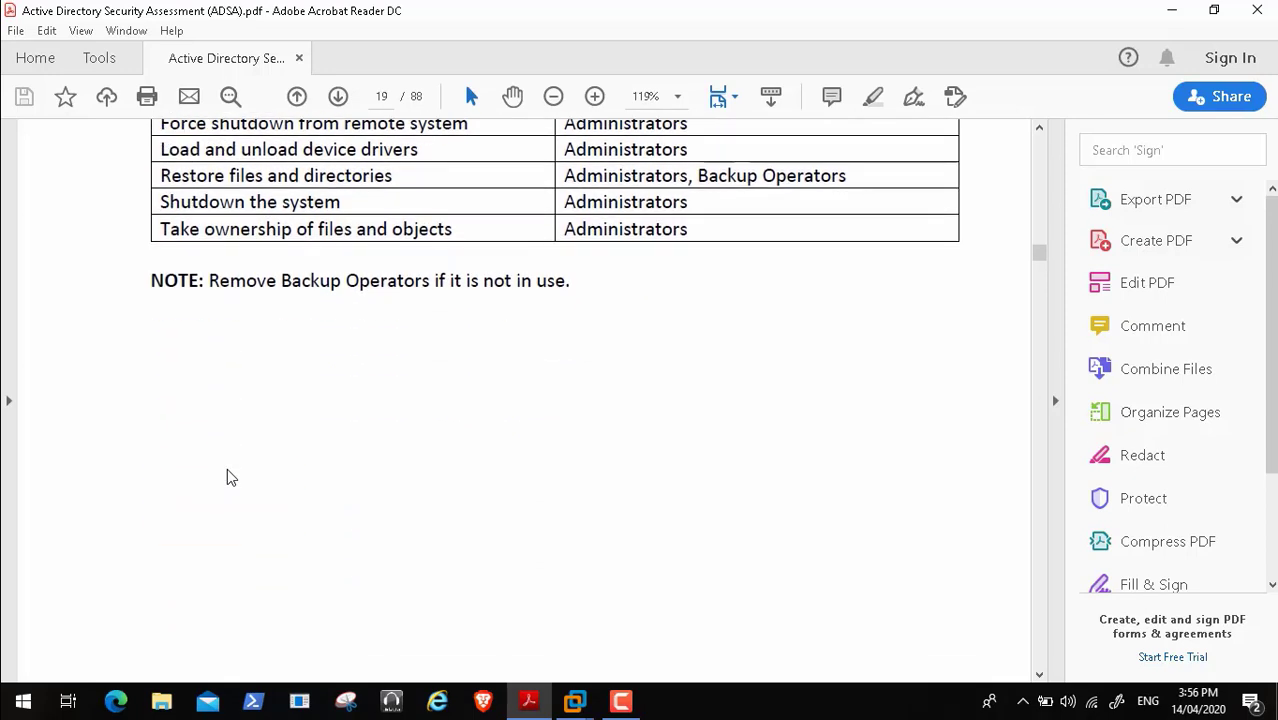
scroll(228, 477, "down", 4)
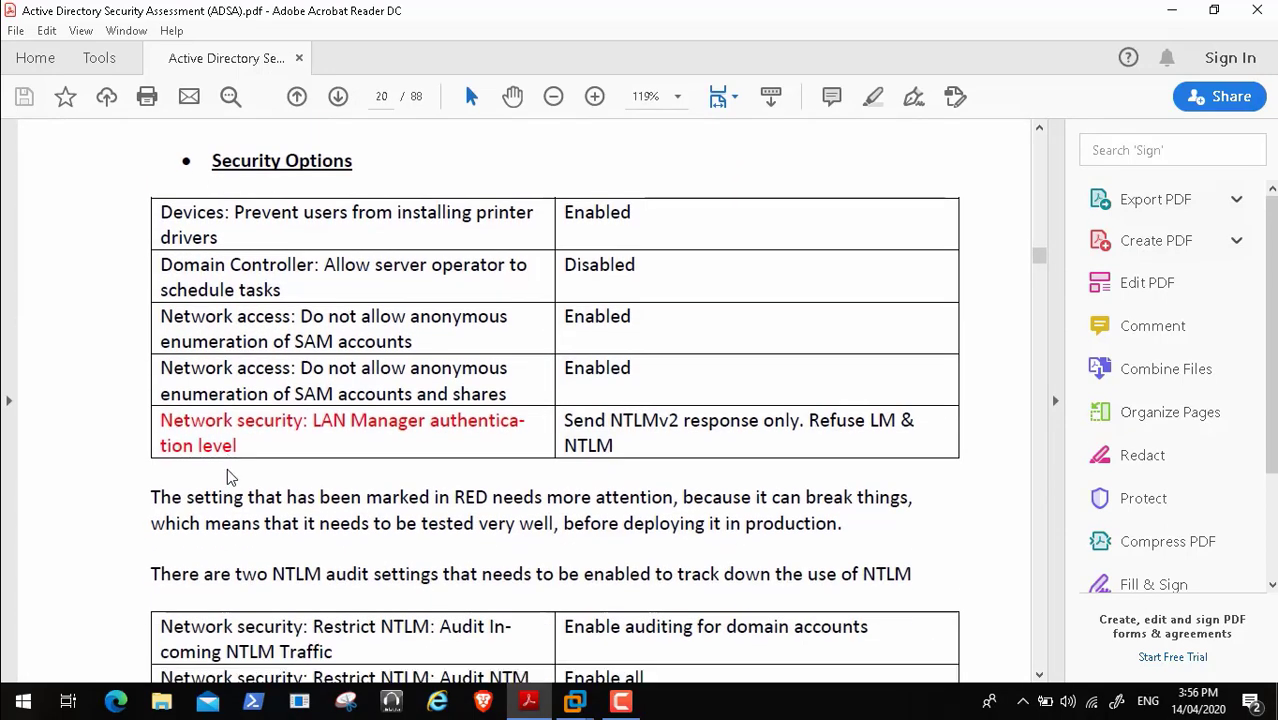
scroll(228, 477, "down", 16)
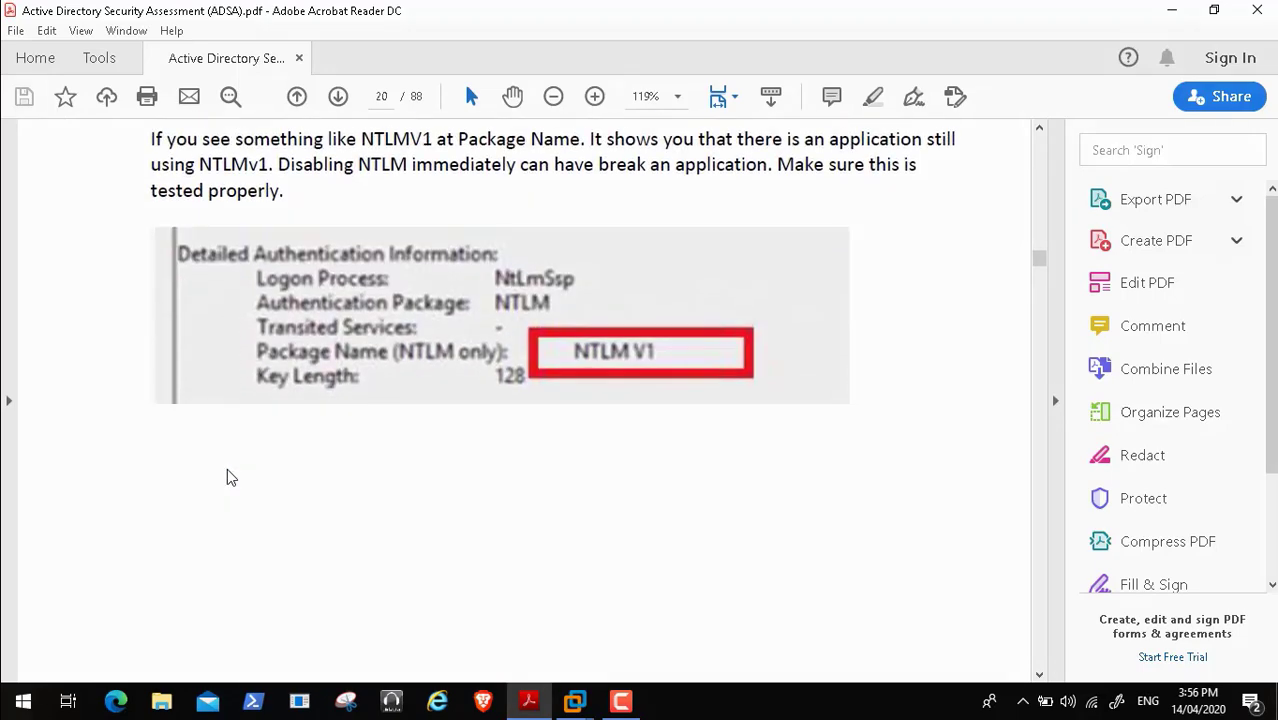
scroll(228, 477, "down", 10)
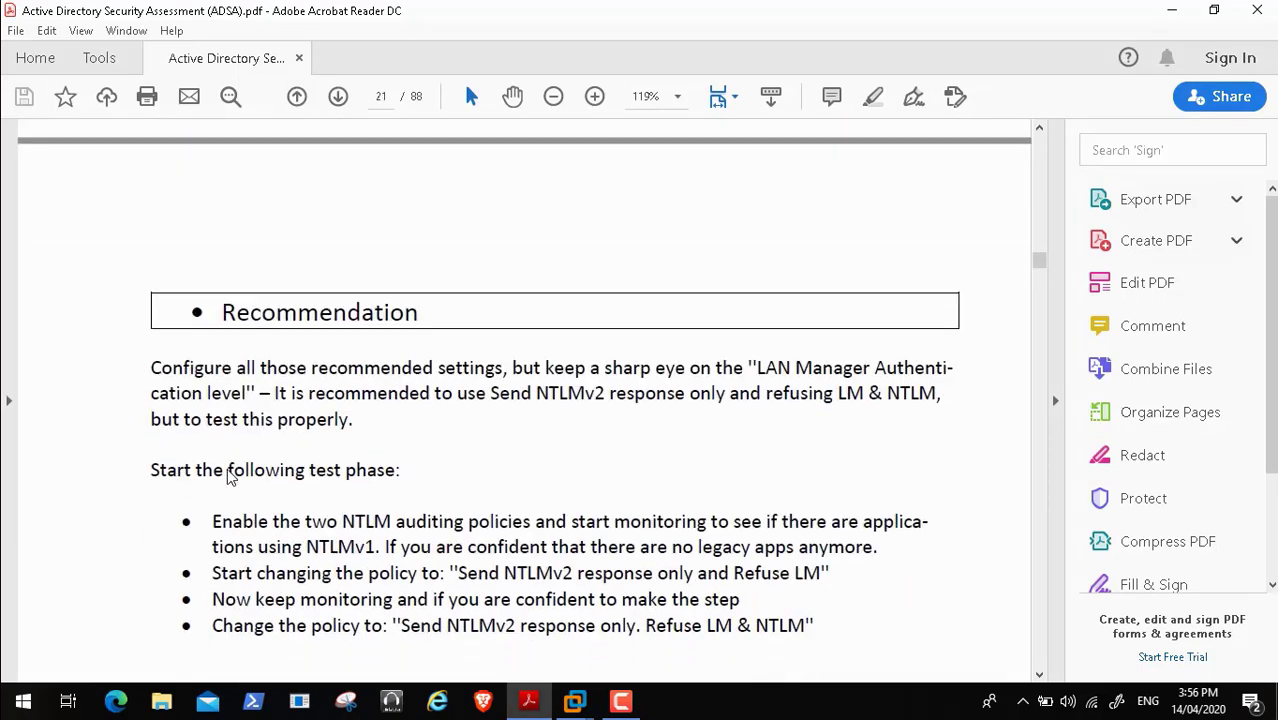
scroll(227, 476, "down", 8)
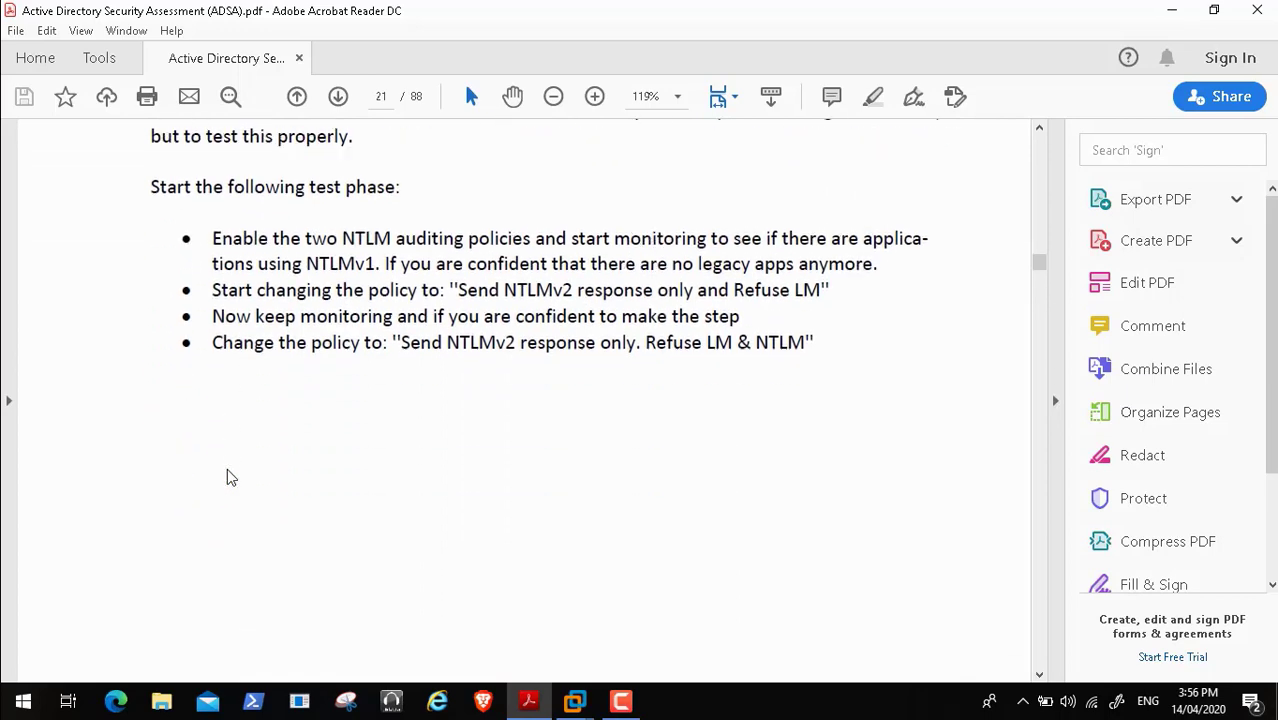
scroll(227, 477, "down", 3)
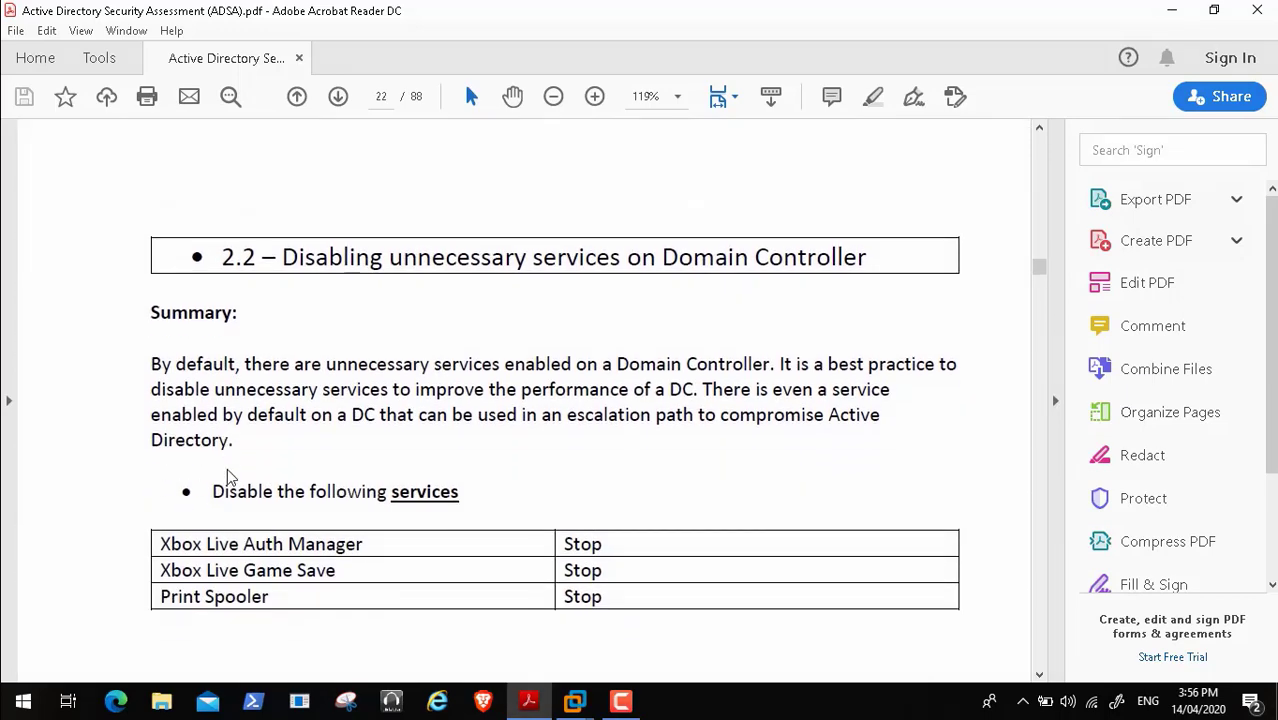
- Read through section 2.2's table of Domain Controller services to stop
scroll(227, 468, "down", 1)
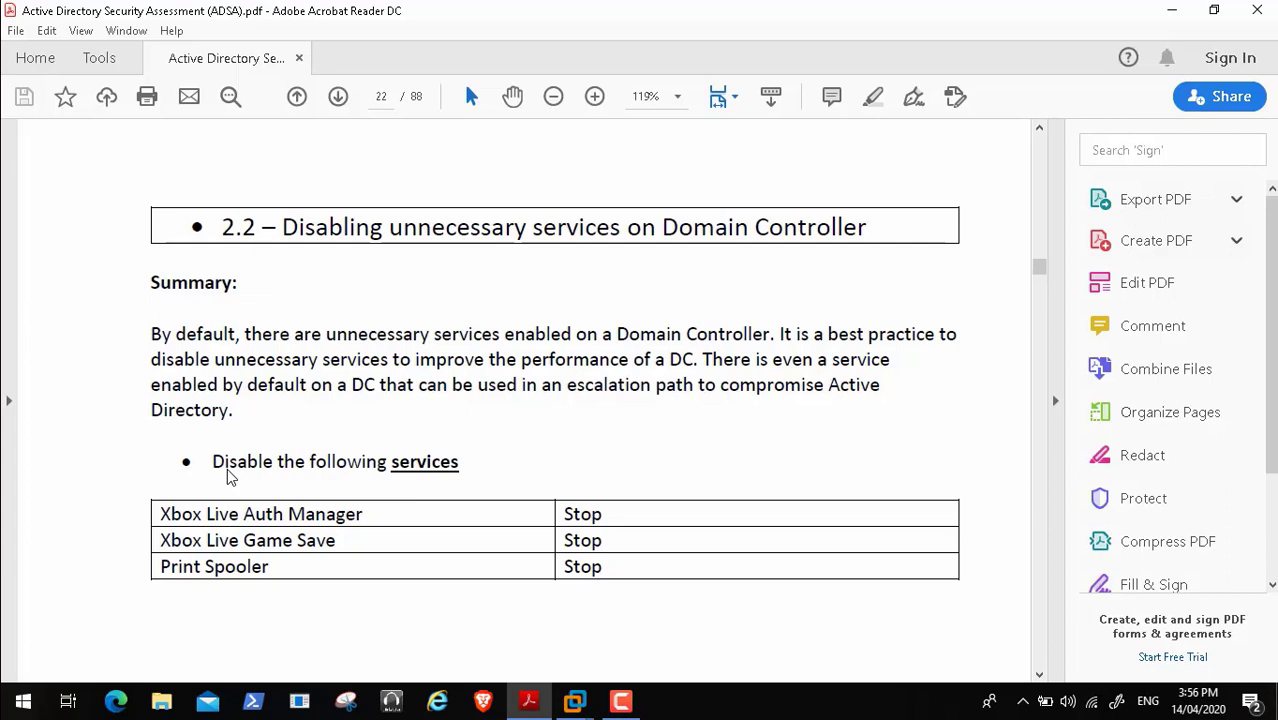
scroll(227, 468, "down", 1)
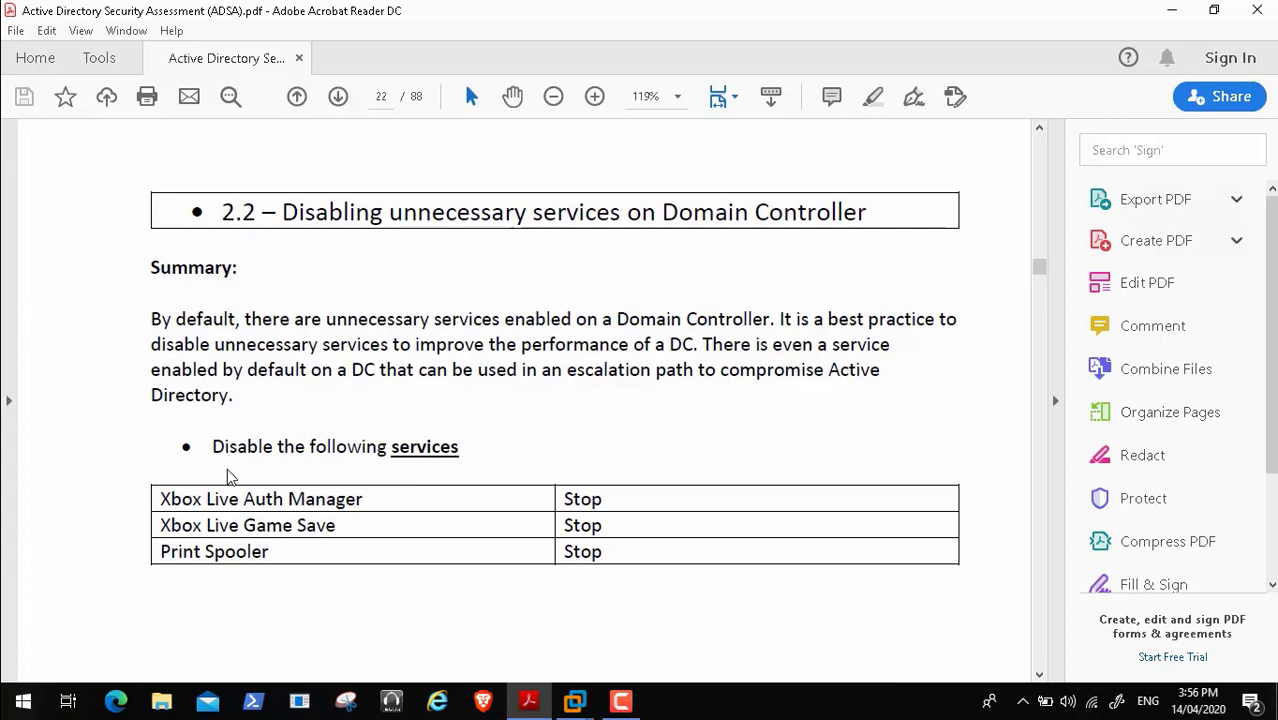
scroll(227, 471, "down", 2)
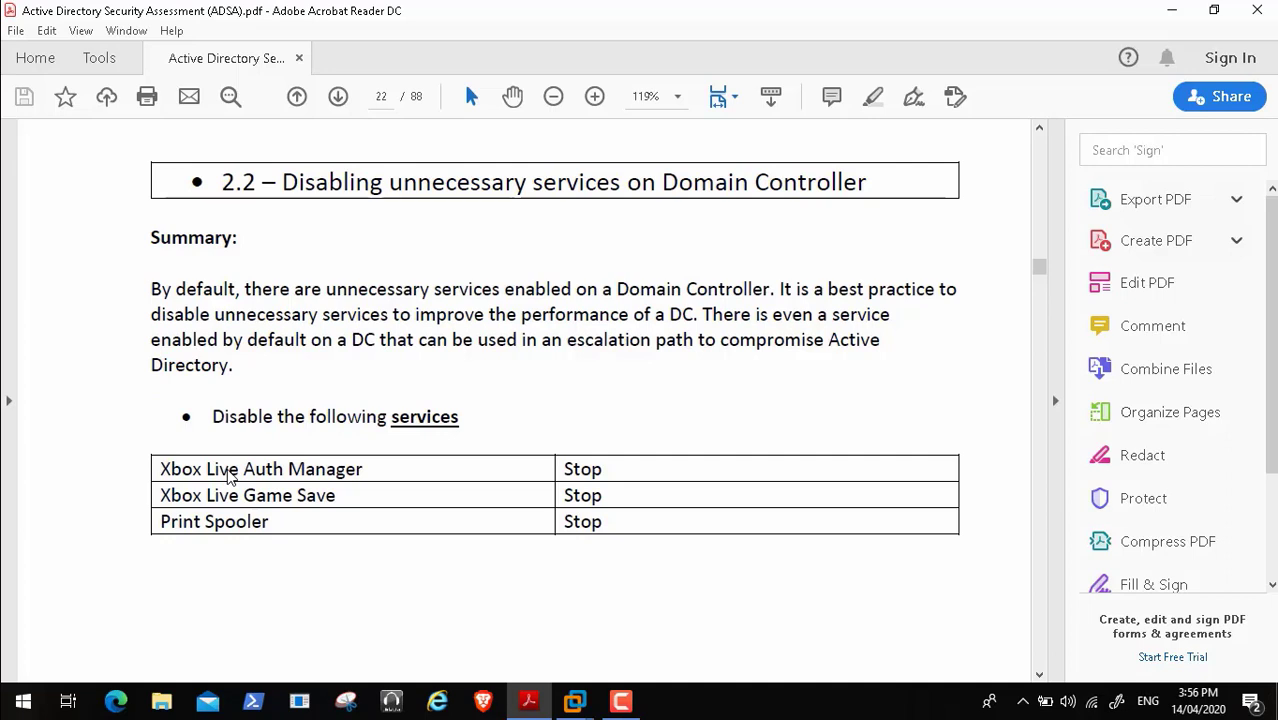
scroll(229, 477, "down", 5)
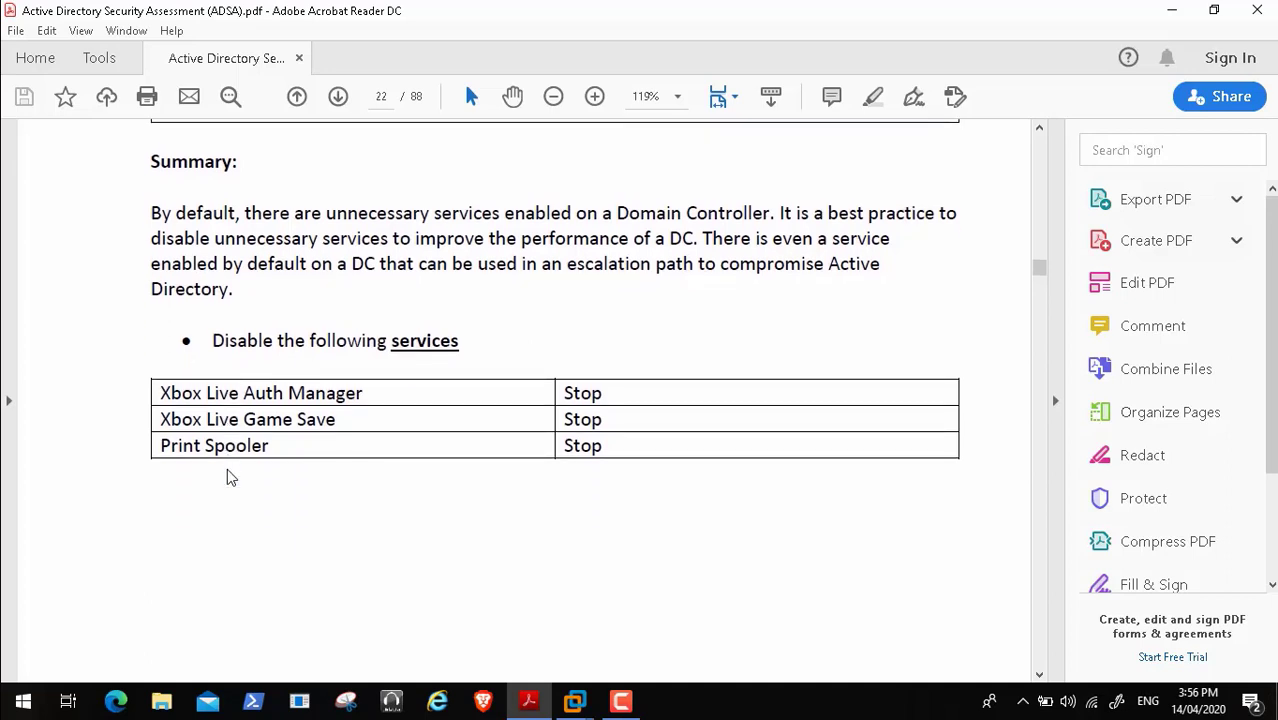
scroll(227, 477, "down", 10)
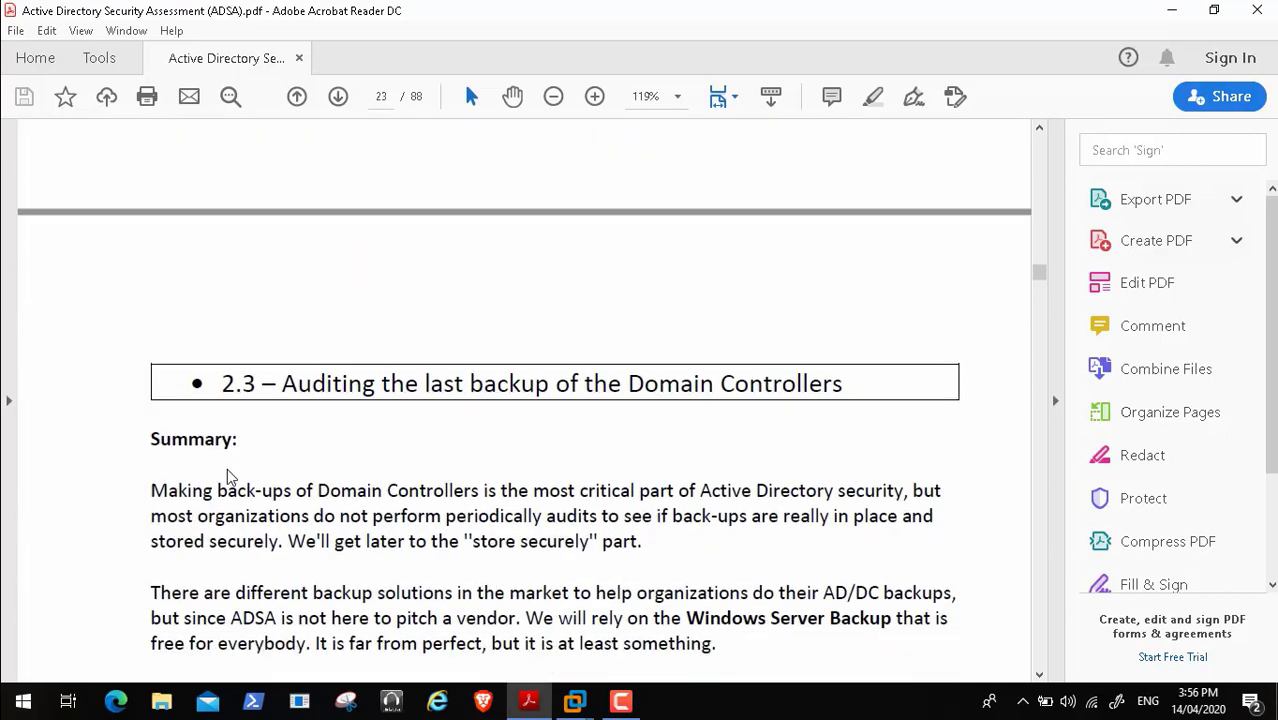
- Scroll back up slightly, then switch to the HPGEN8SRVBOT2 virtual machine in VMware Workstation
scroll(228, 477, "up", 6)
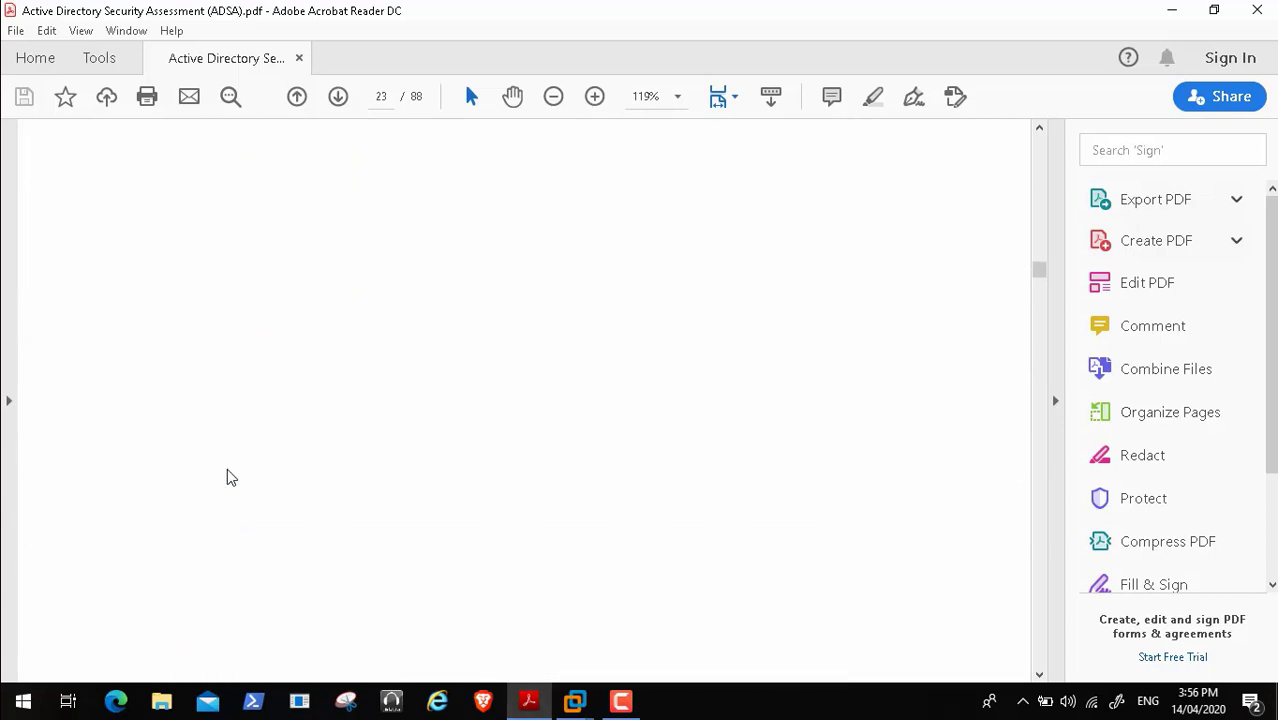
scroll(227, 470, "up", 5)
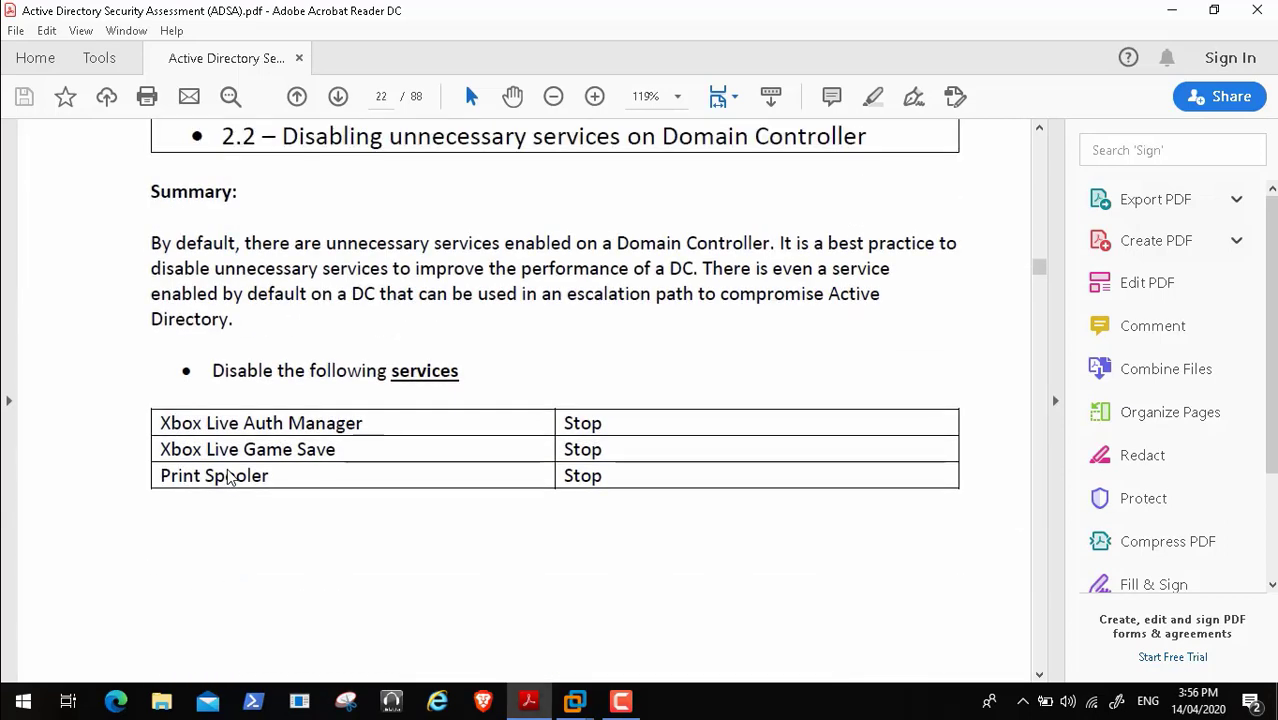
left_click(575, 701)
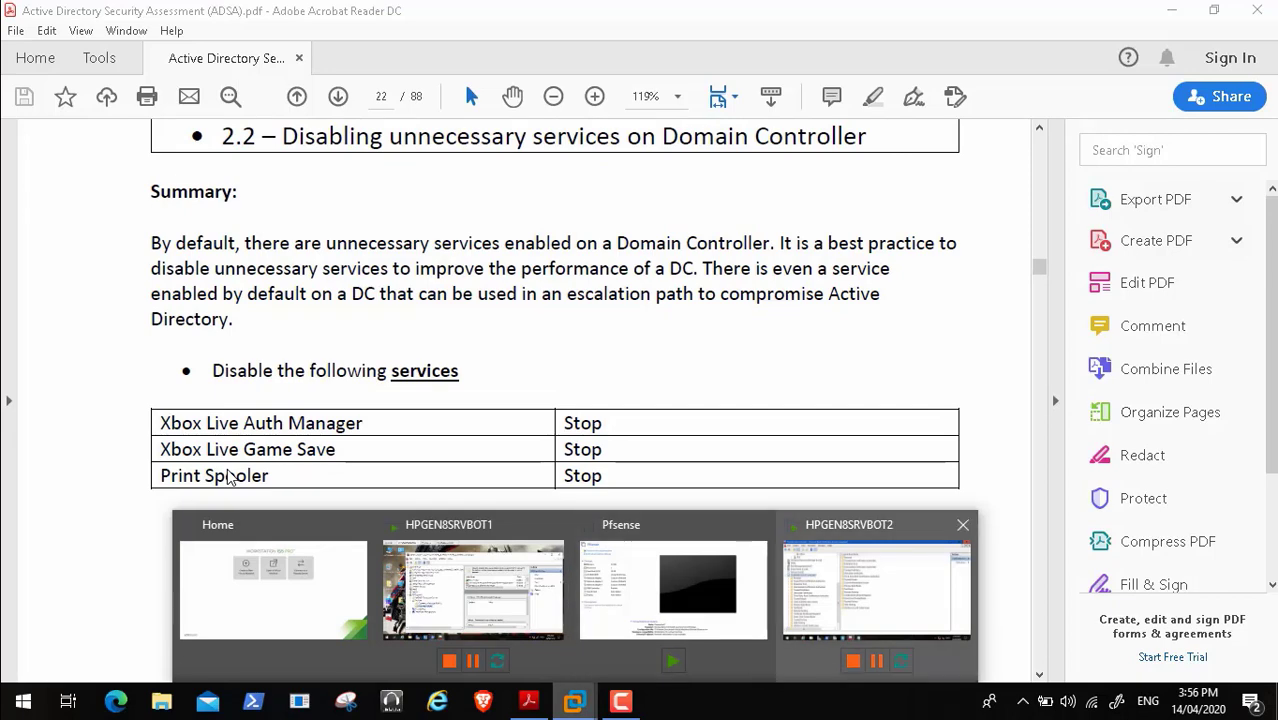
left_click(876, 590)
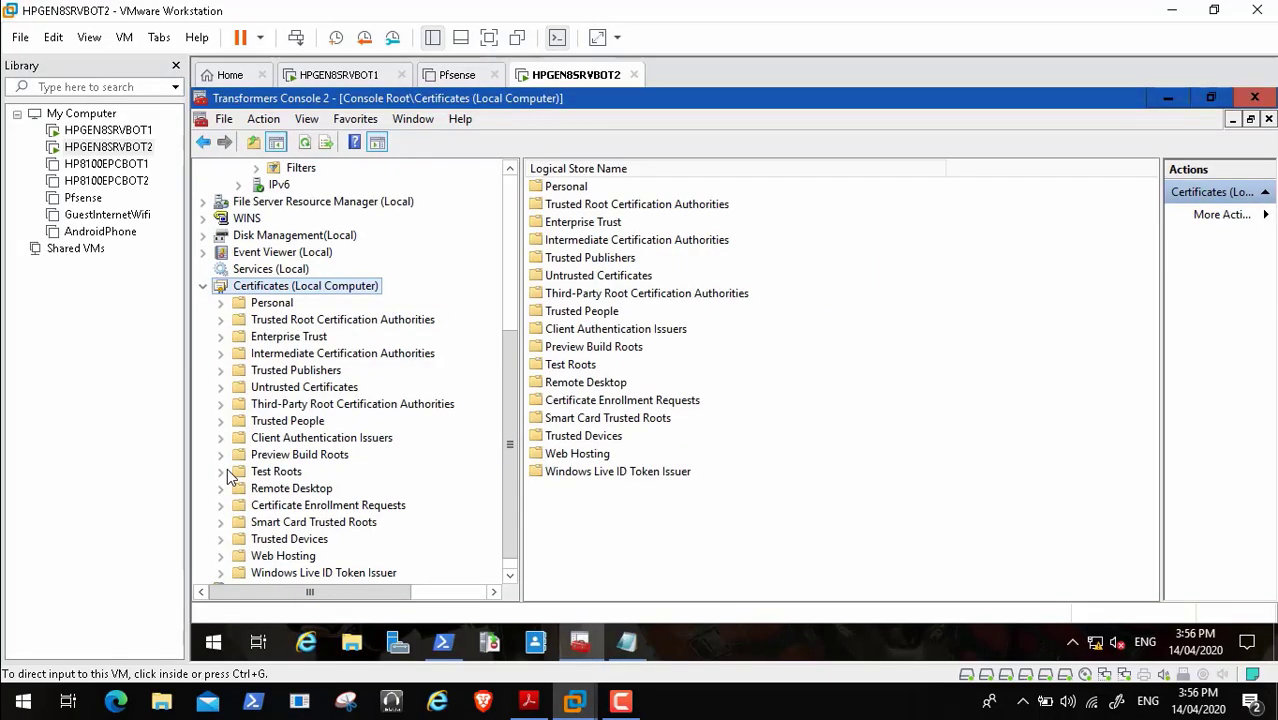
- Show the Services (Local) list in BOT2's console and focus the services pane
left_click(229, 476)
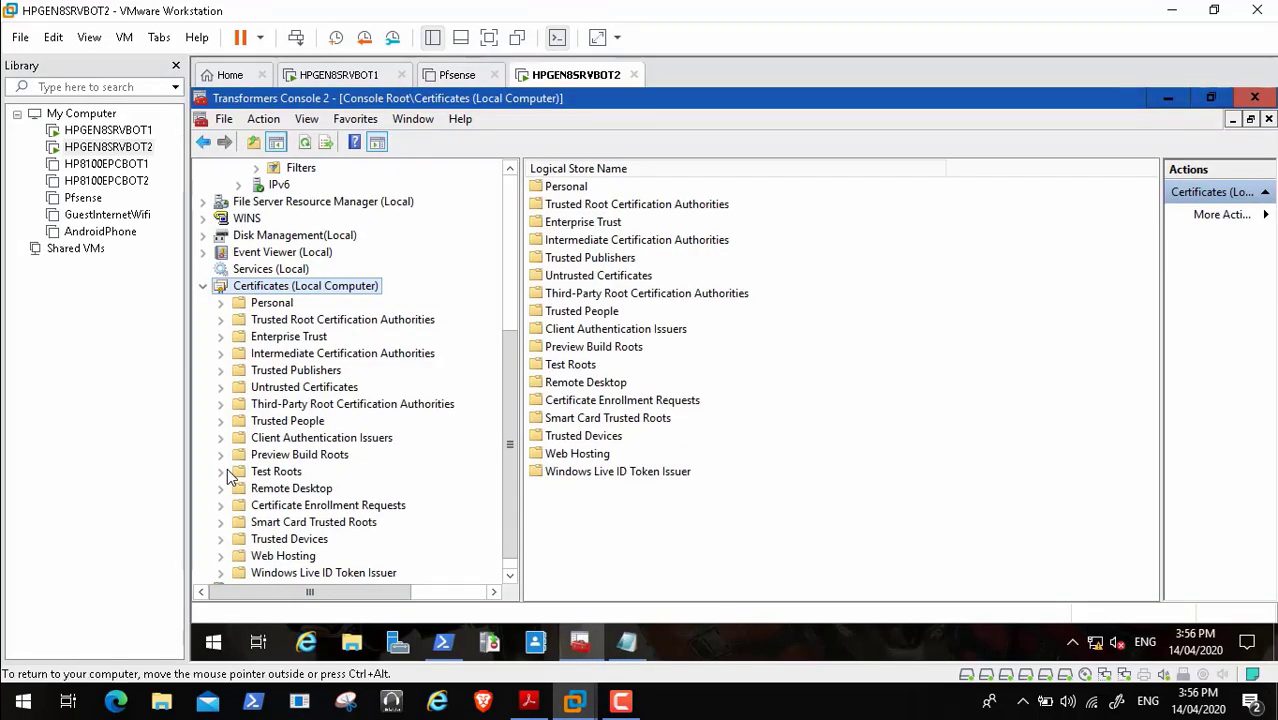
key("Up")
key("Tab")
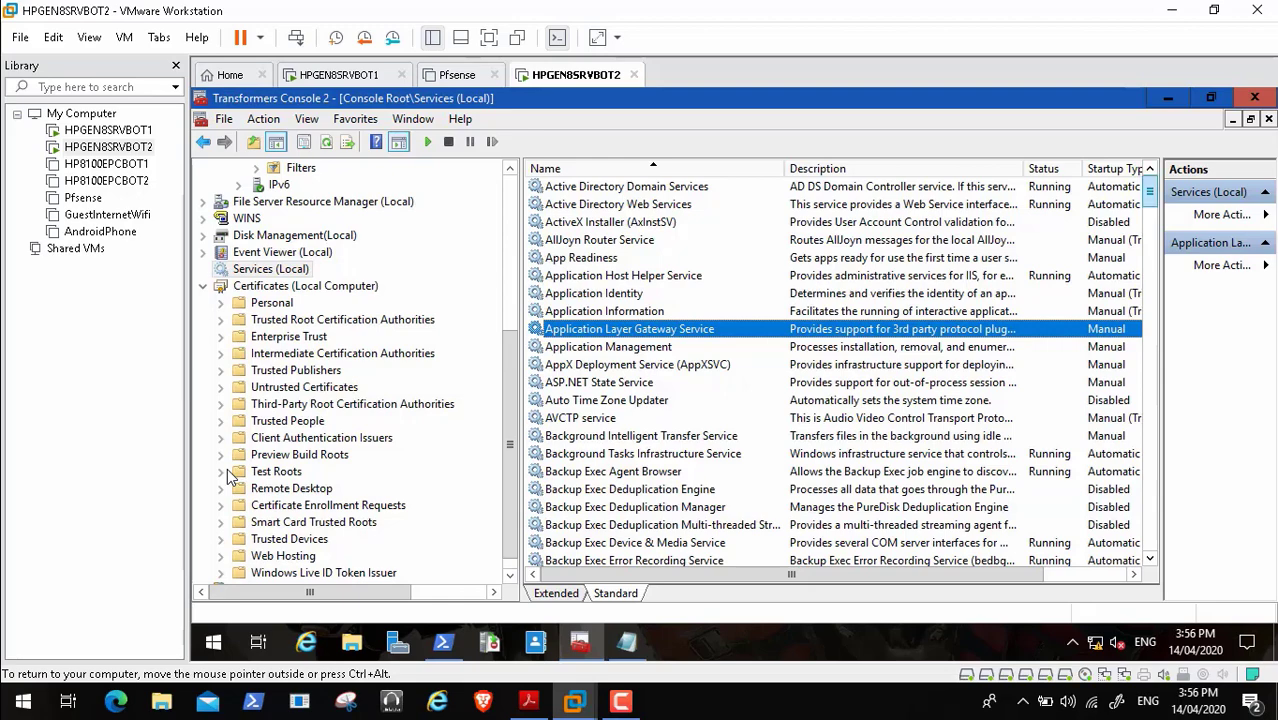
- Scroll through BOT2's full list of local services, then return to the assessment PDF
left_click_drag(1150, 191, 1150, 535)
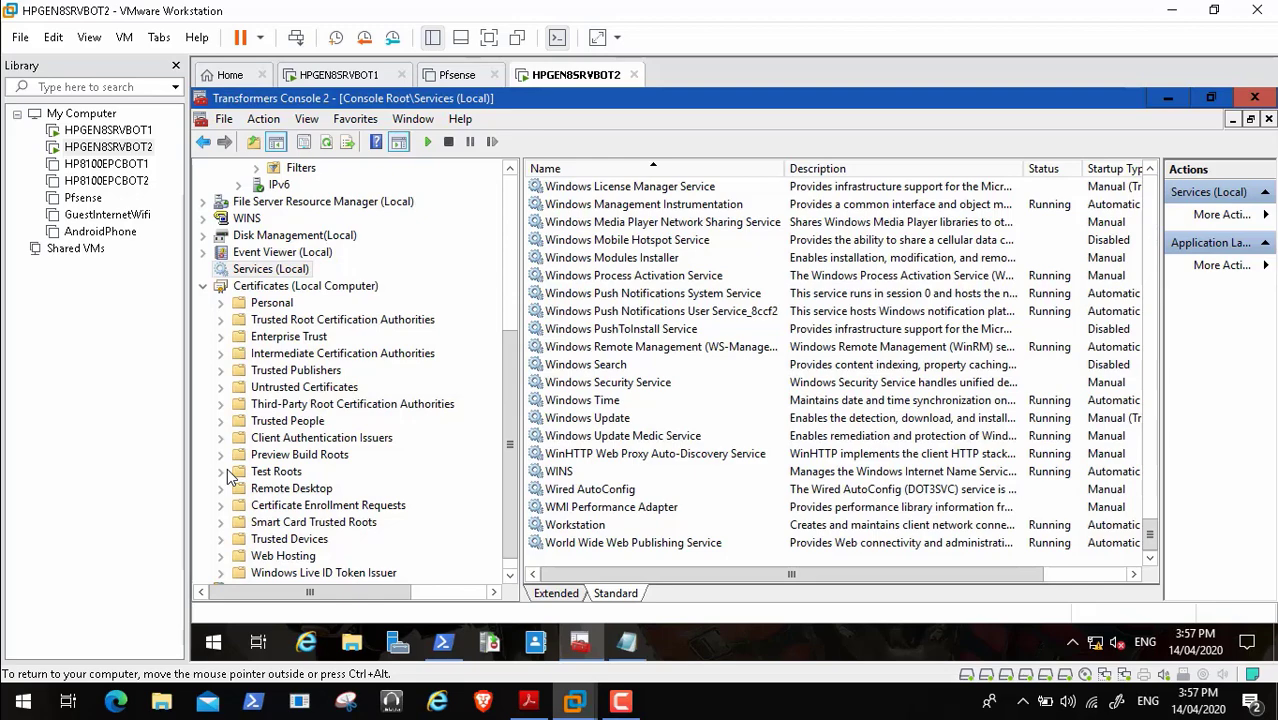
left_click(1150, 168)
left_click_drag(1150, 168, 1150, 168)
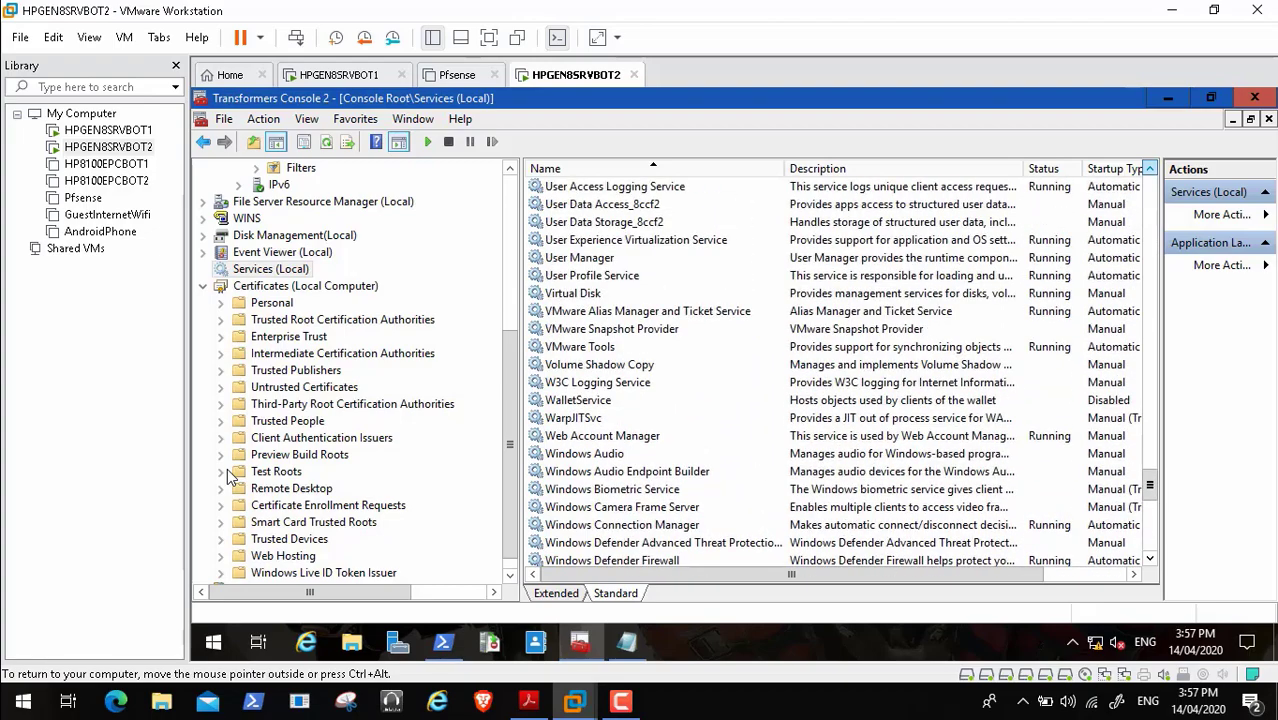
left_click_drag(1150, 486, 1150, 535)
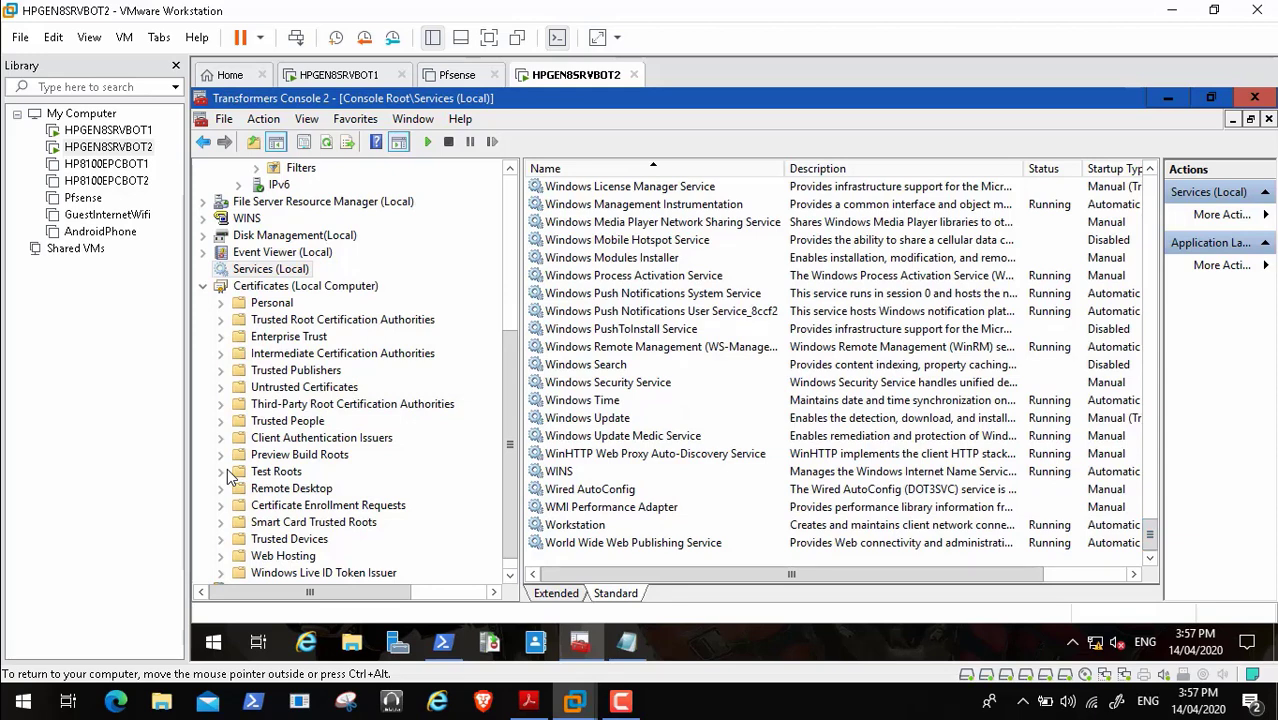
left_click(529, 701)
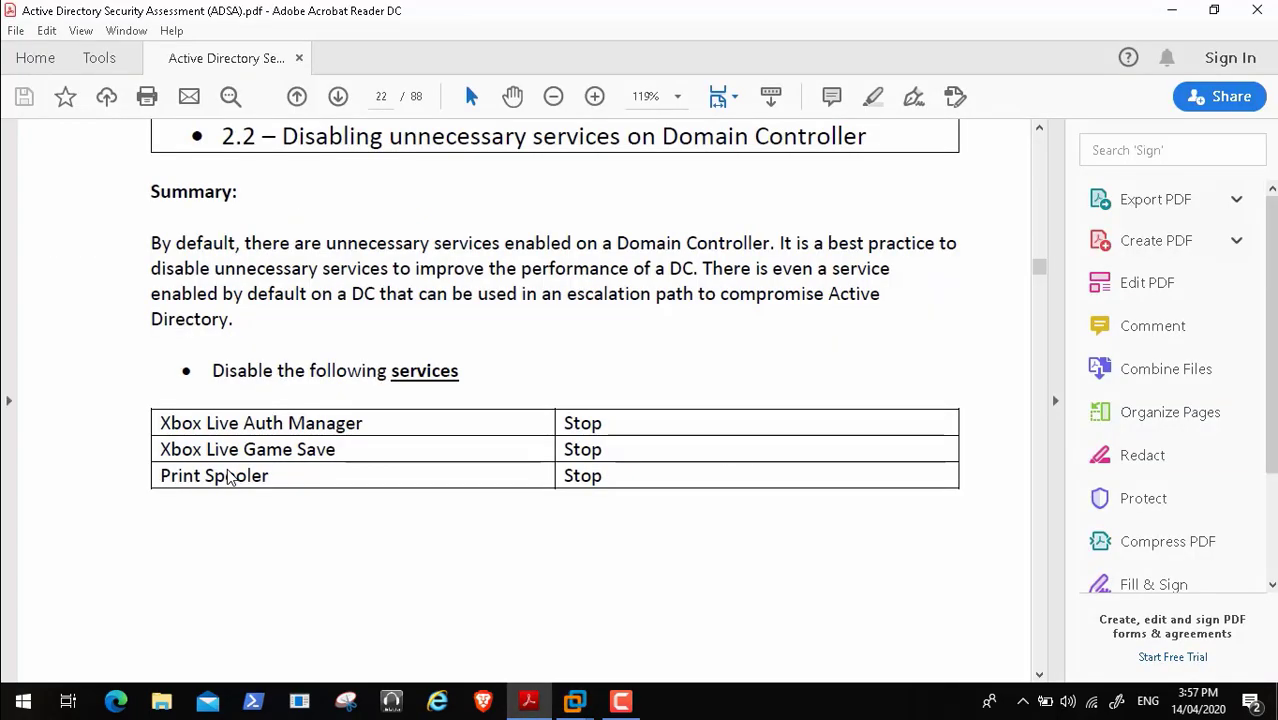
- Scroll from page 22 past the backup auditing and restore pages to page 27's 2.5 KRBTGT heading
scroll(228, 478, "down", 5)
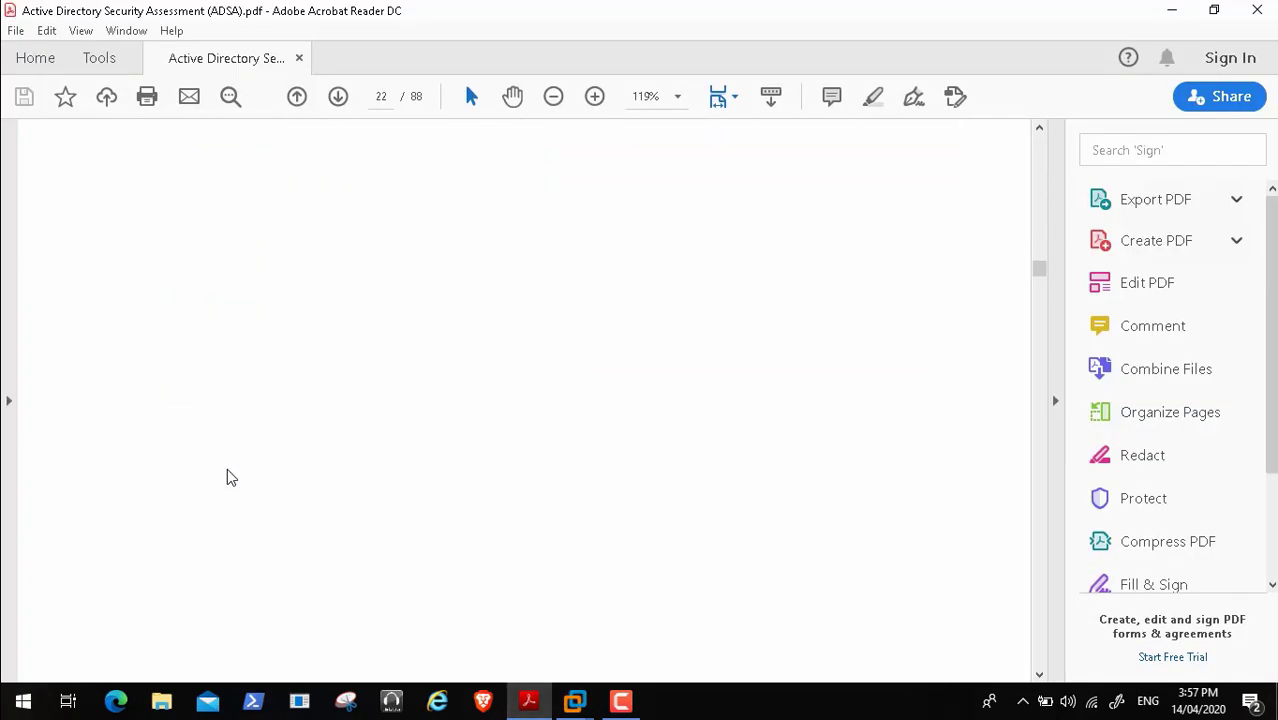
scroll(227, 477, "down", 5)
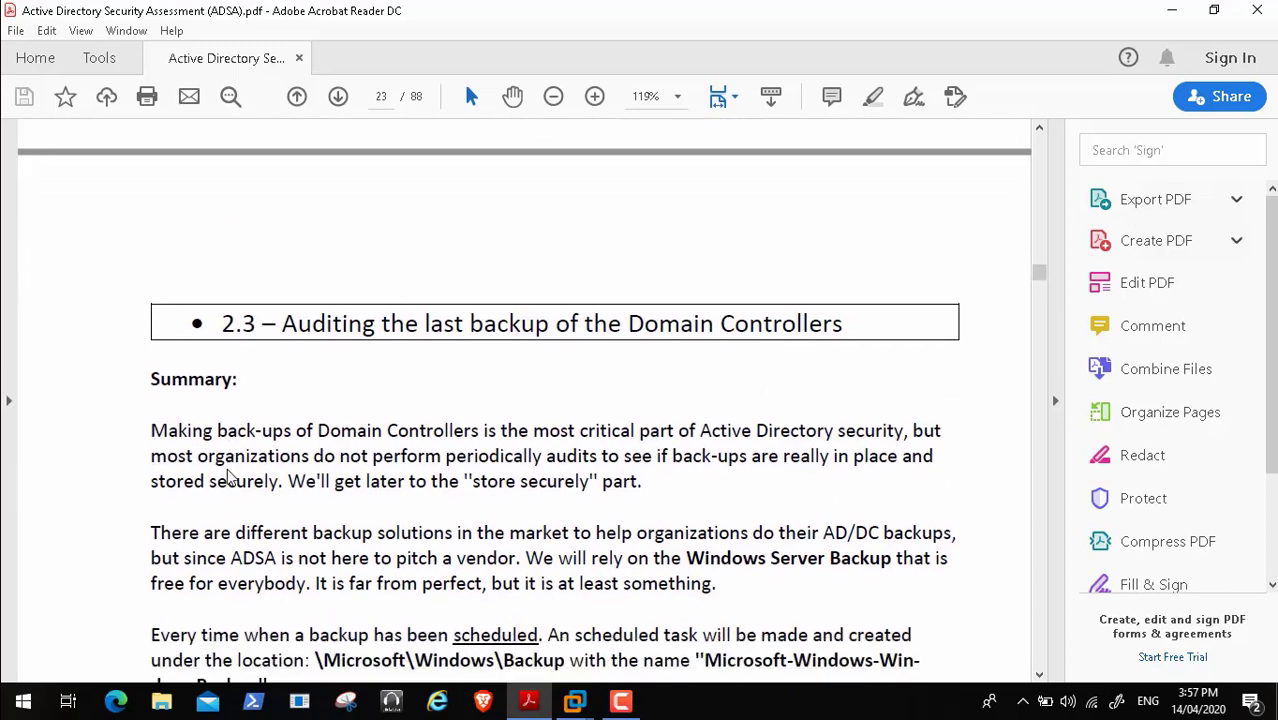
scroll(228, 478, "down", 2)
scroll(228, 478, "down", 1)
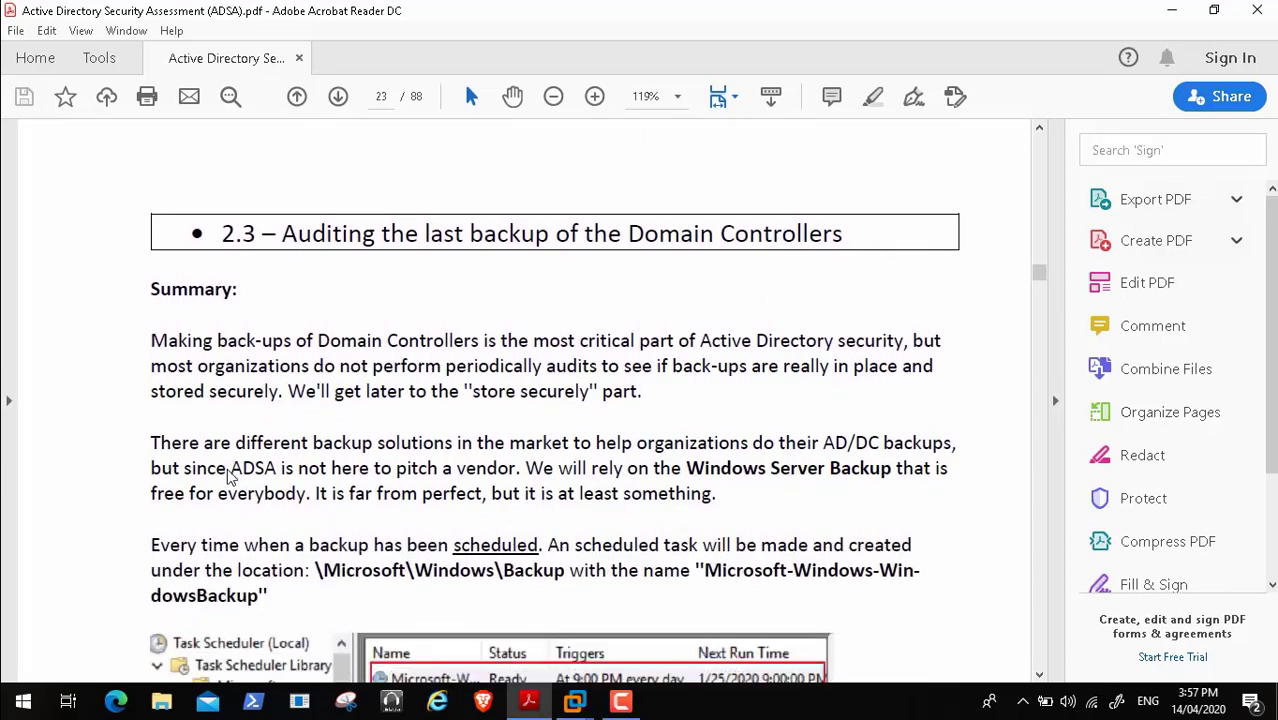
scroll(228, 477, "down", 1)
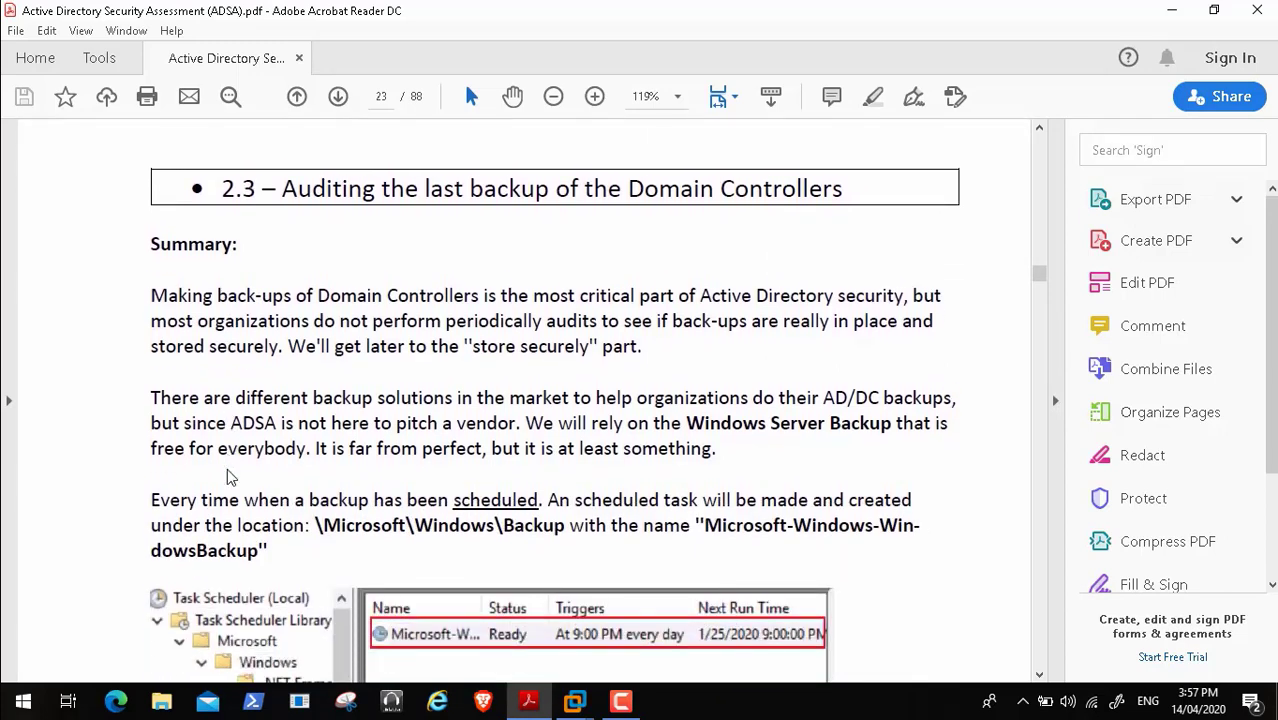
scroll(227, 470, "down", 10)
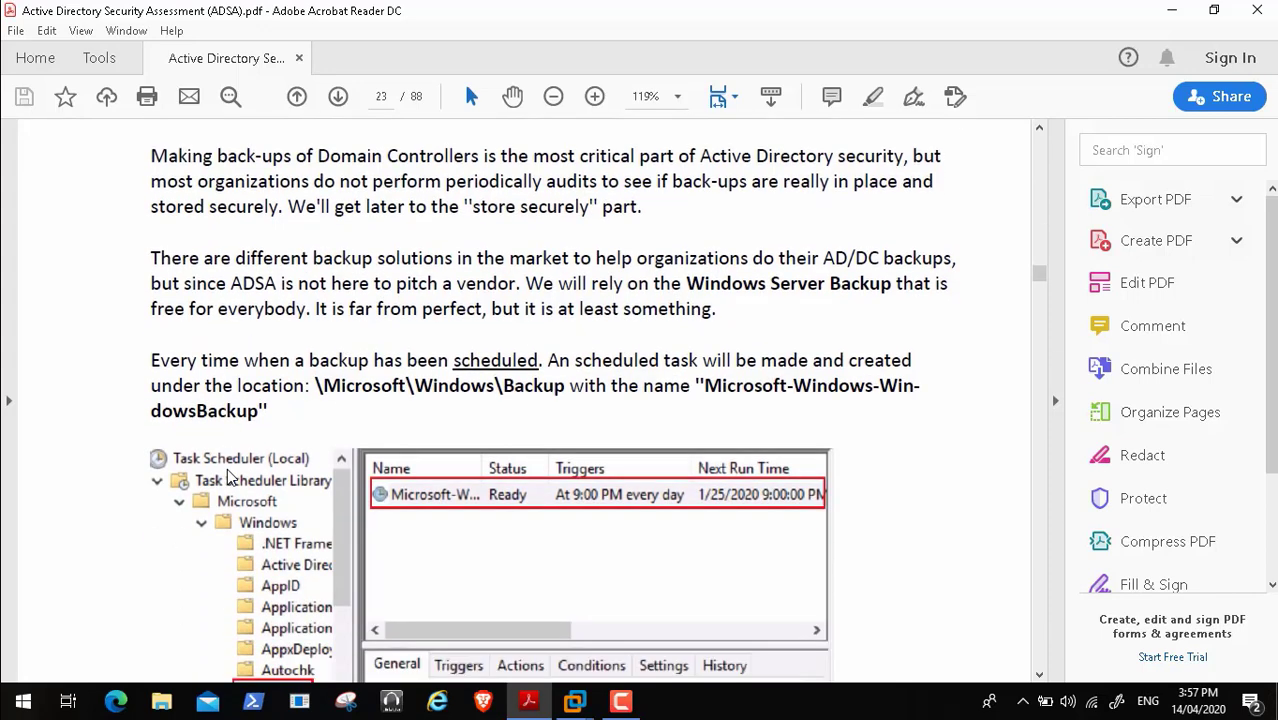
scroll(227, 468, "down", 14)
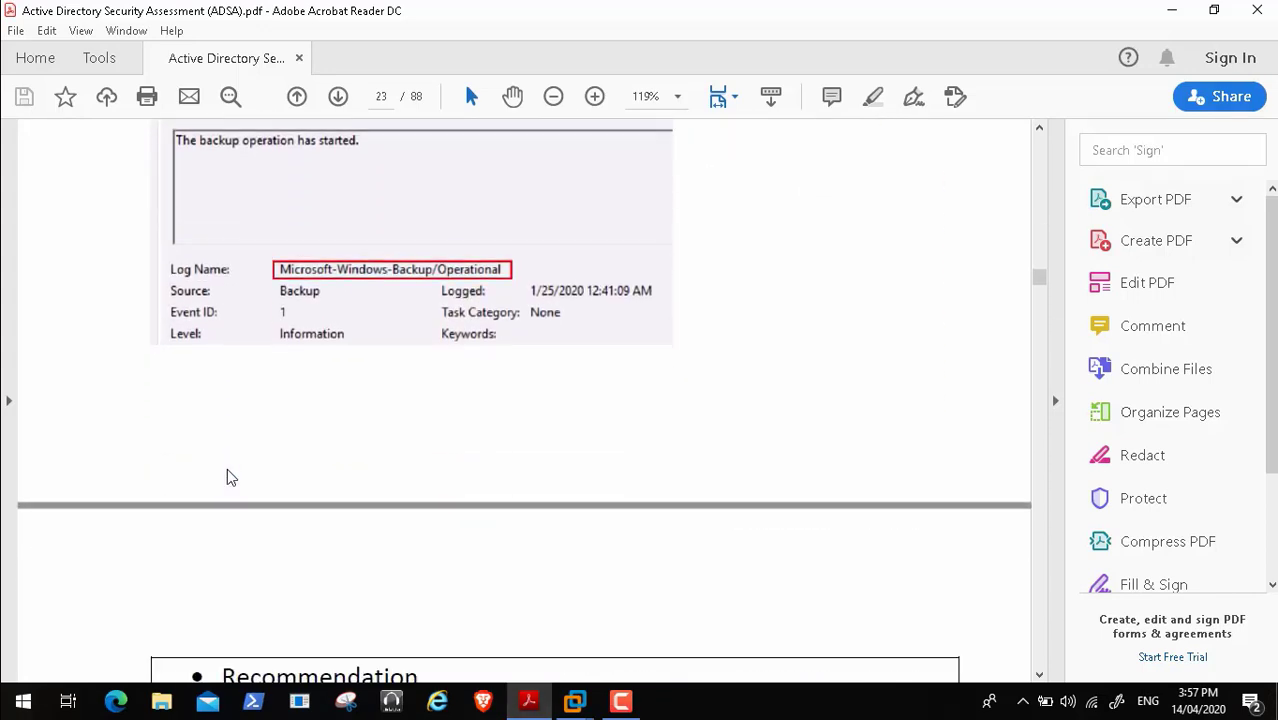
scroll(227, 477, "down", 14)
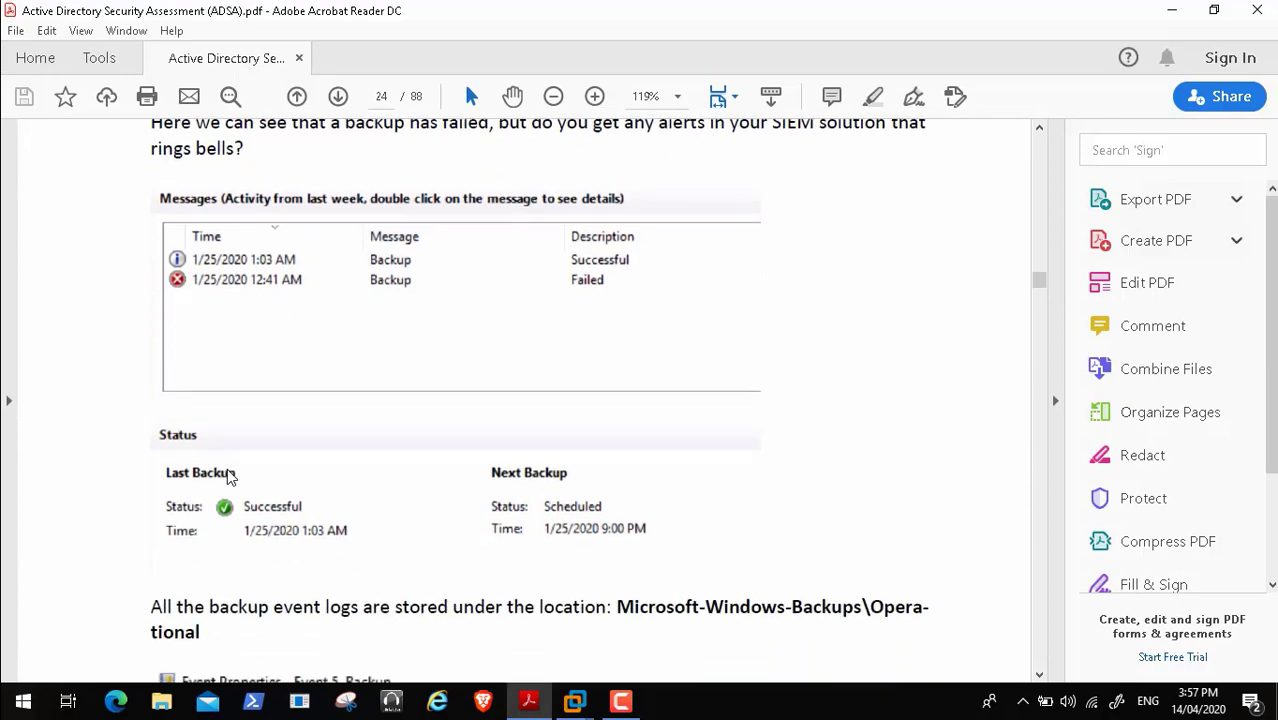
scroll(227, 468, "down", 15)
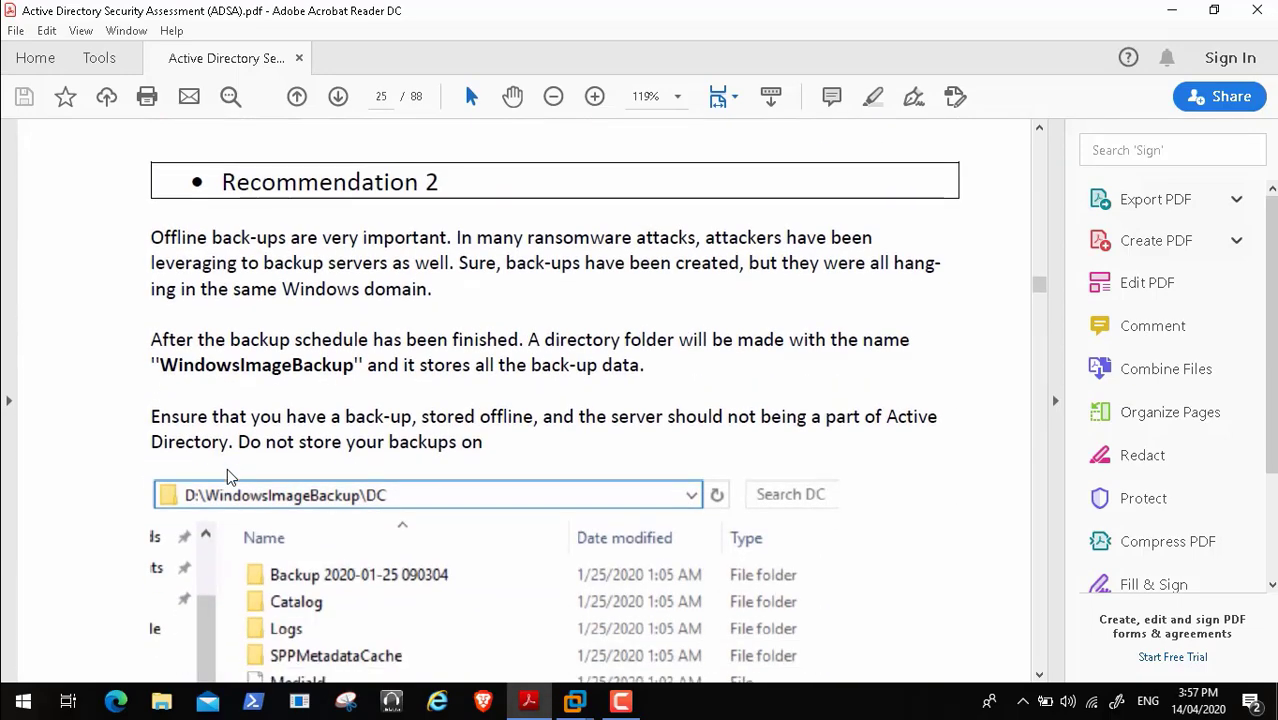
scroll(227, 468, "down", 15)
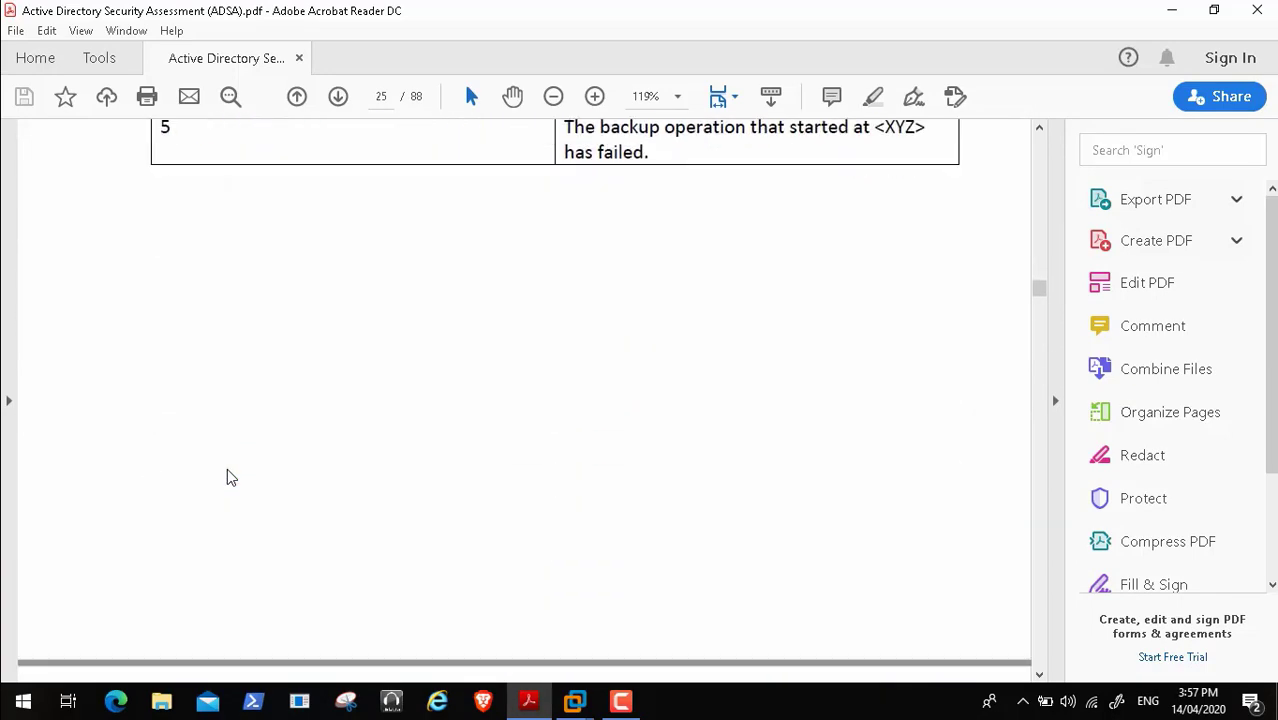
scroll(227, 478, "down", 8)
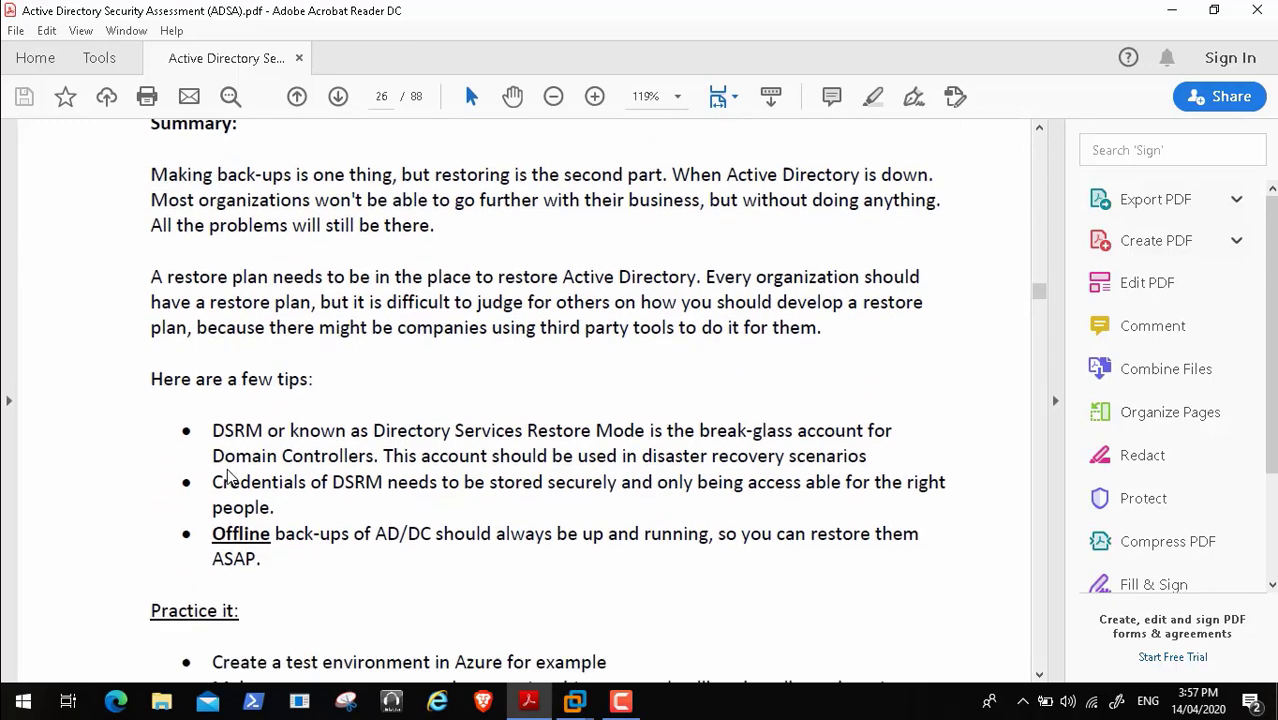
scroll(227, 478, "down", 10)
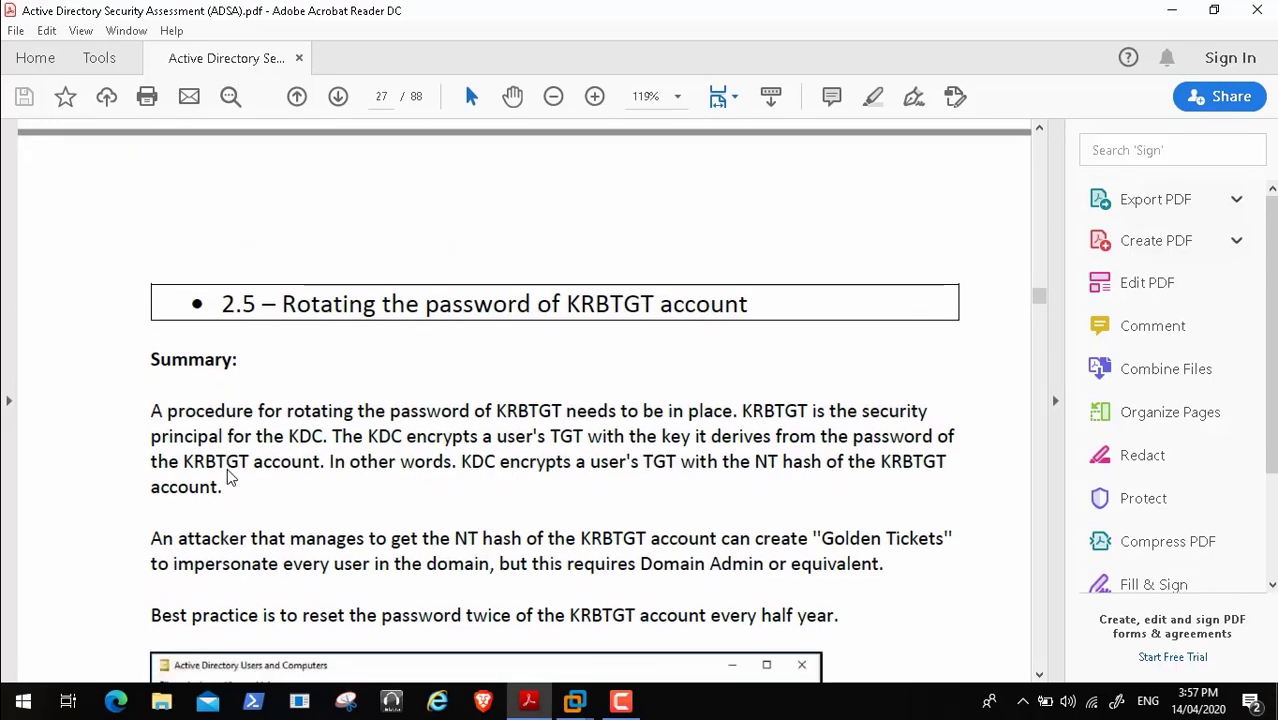
- Scroll past the KRBTGT password recommendations to page 29's section 2.6 on the DSRM password
scroll(227, 470, "down", 3)
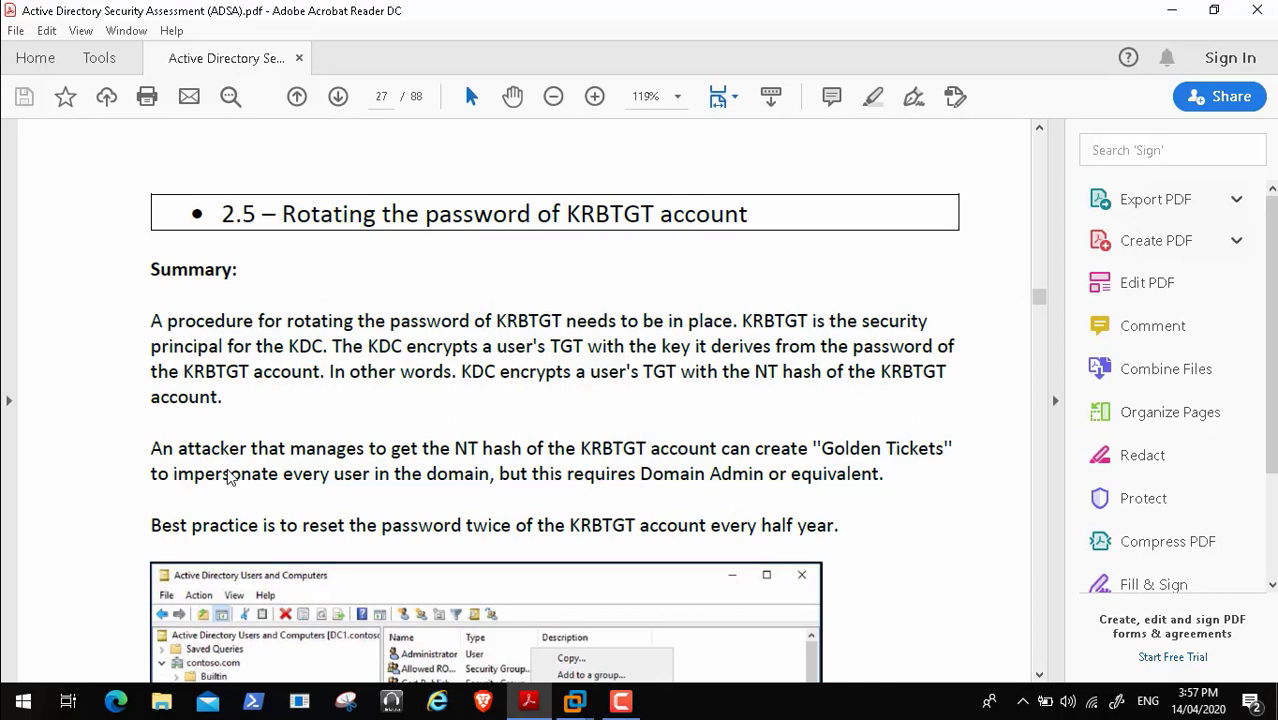
scroll(229, 478, "down", 8)
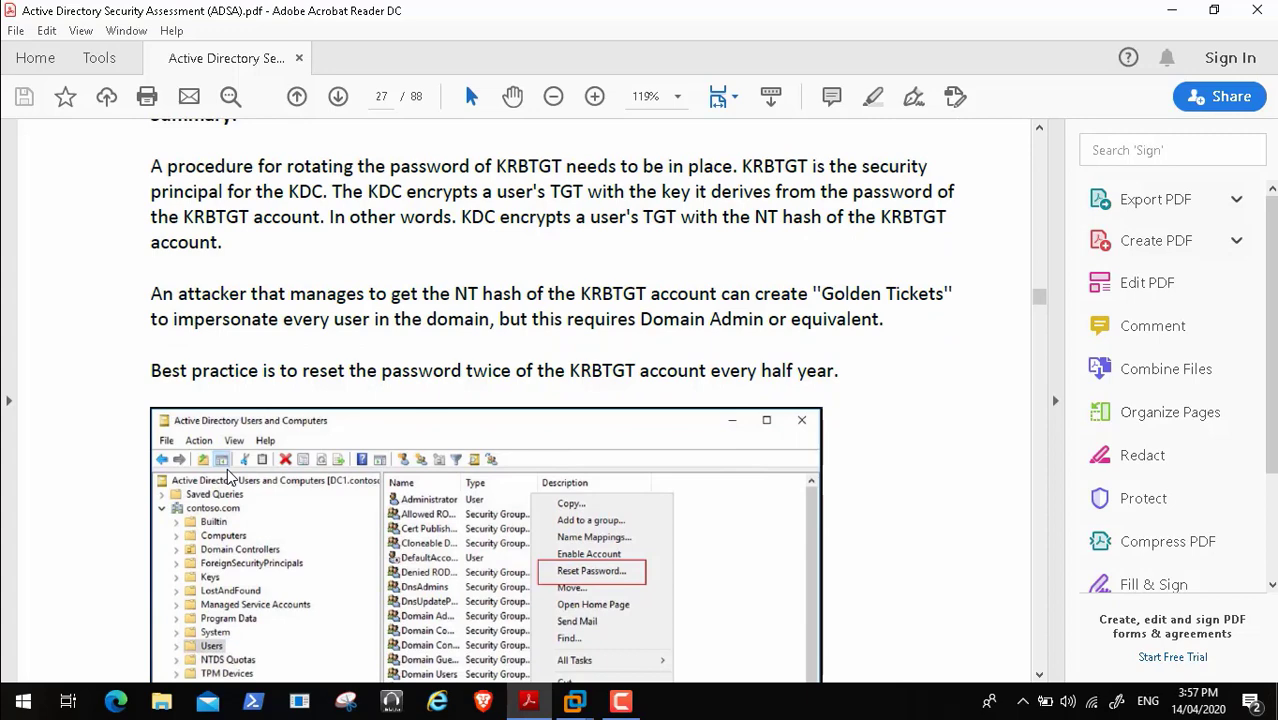
scroll(229, 478, "down", 2)
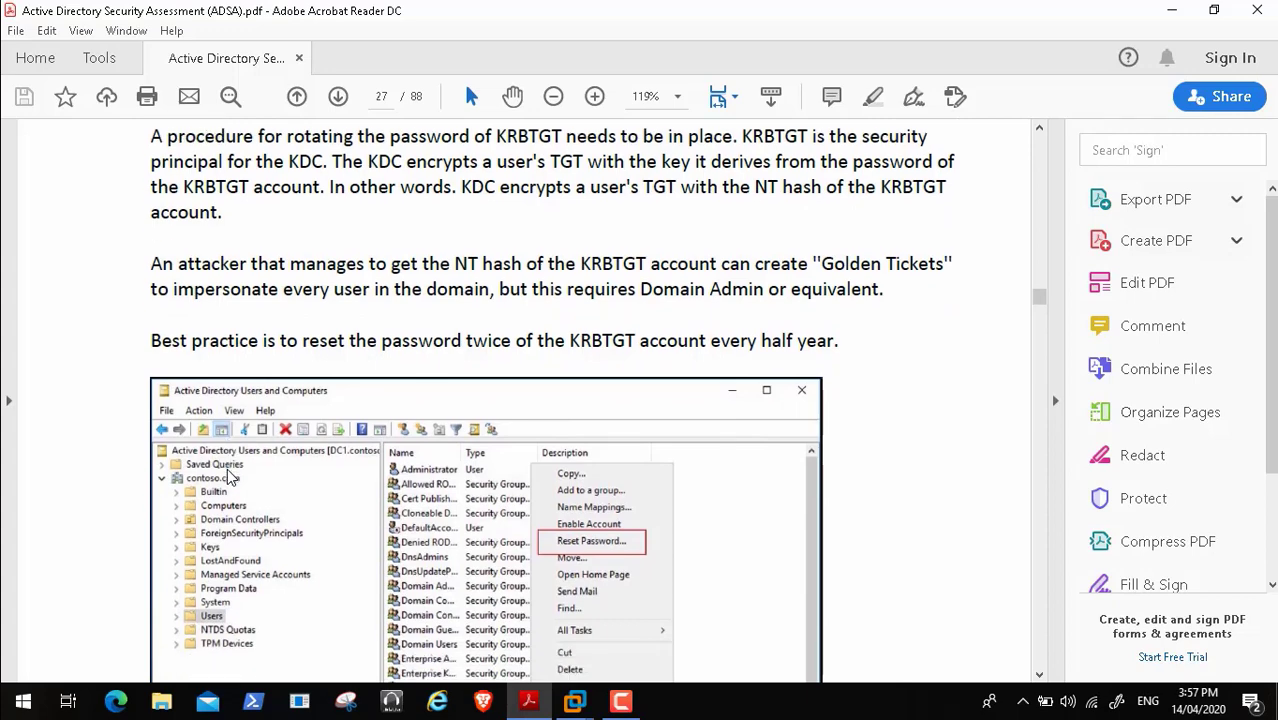
scroll(228, 476, "down", 20)
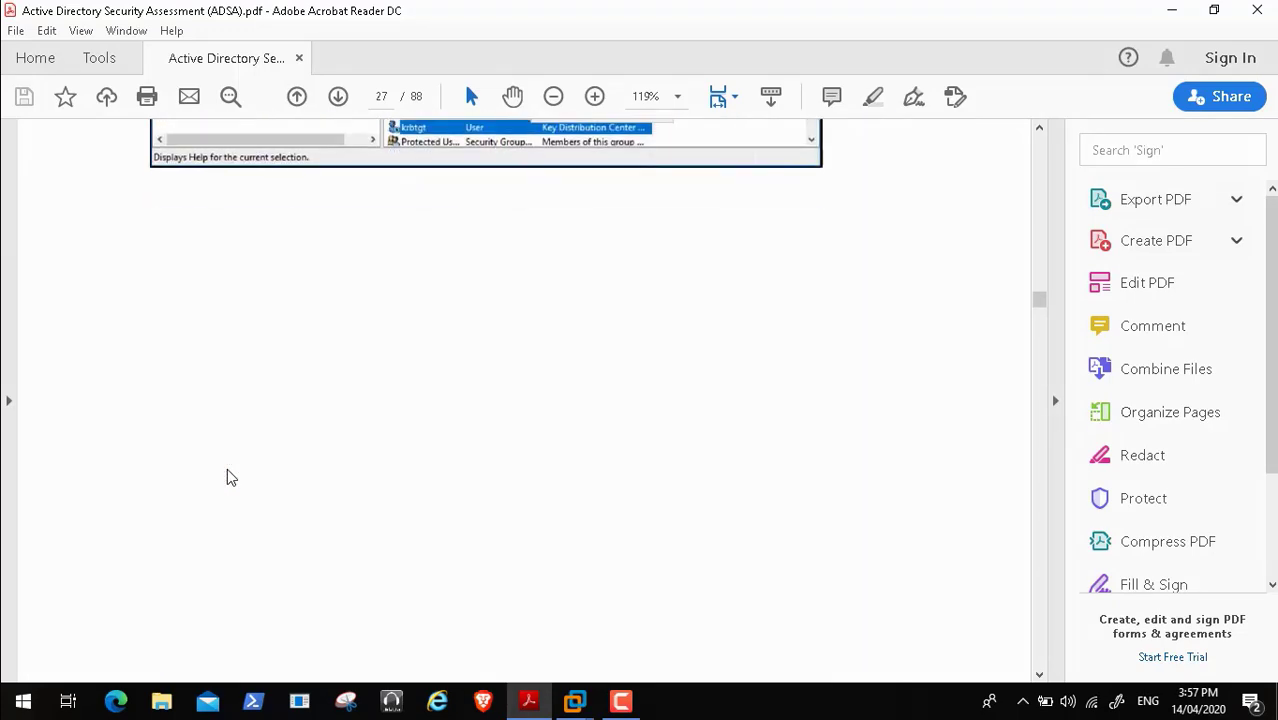
scroll(227, 477, "down", 20)
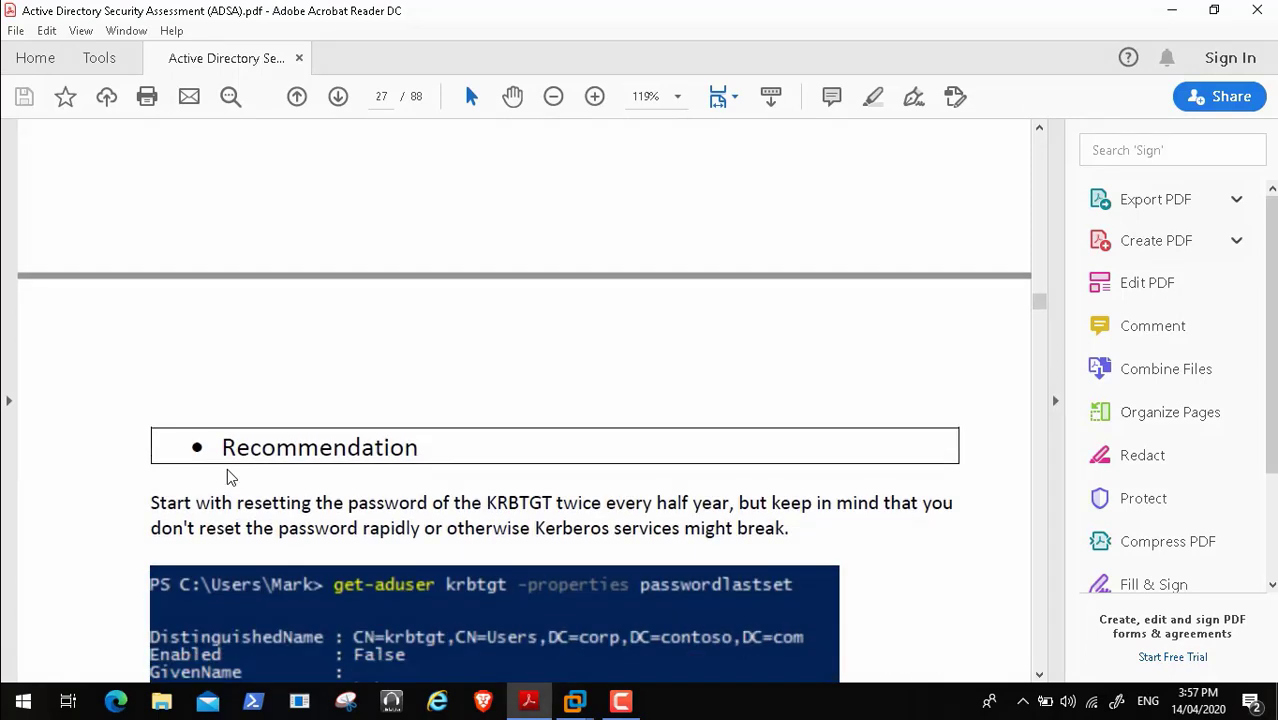
scroll(227, 477, "down", 4)
scroll(228, 471, "down", 3)
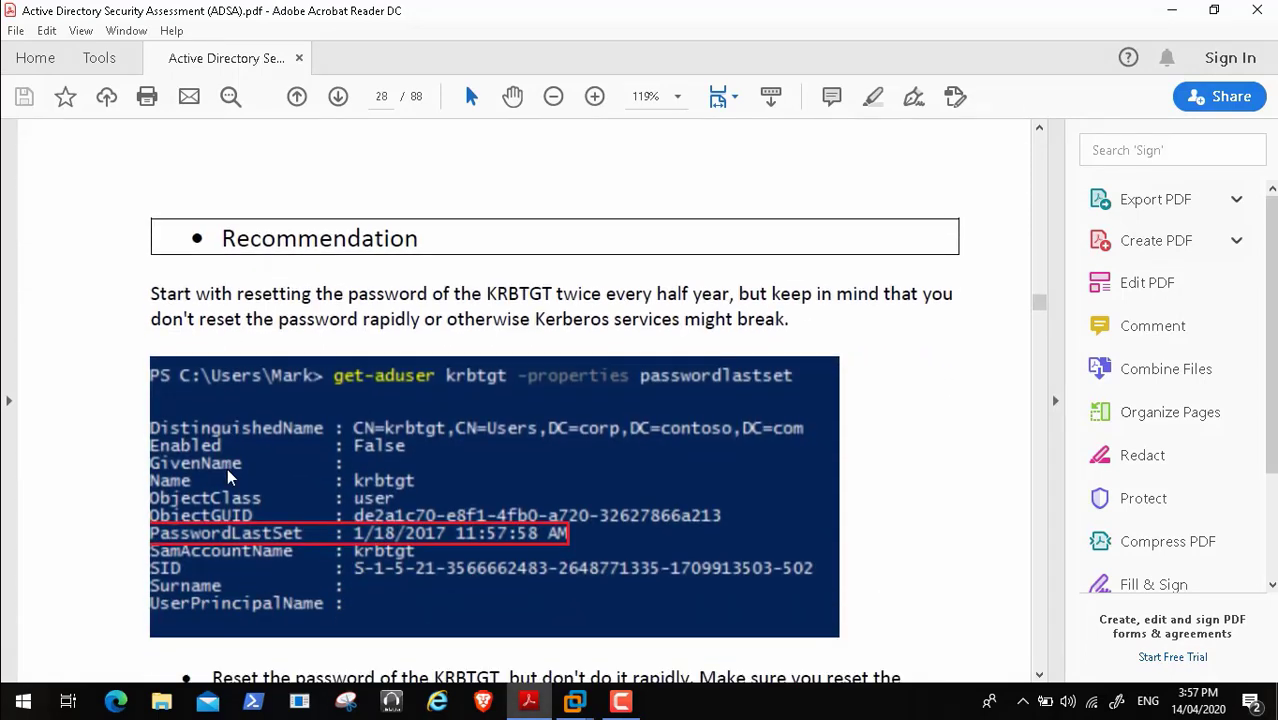
scroll(227, 468, "down", 12)
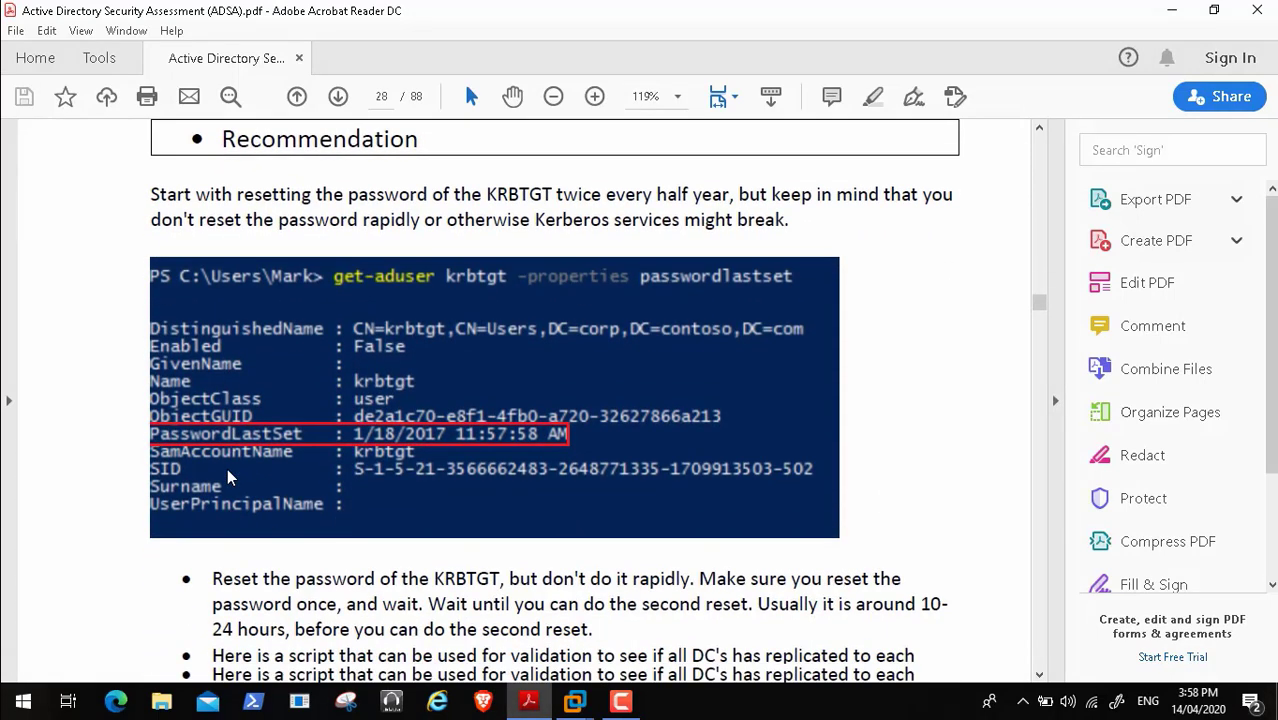
scroll(227, 468, "down", 10)
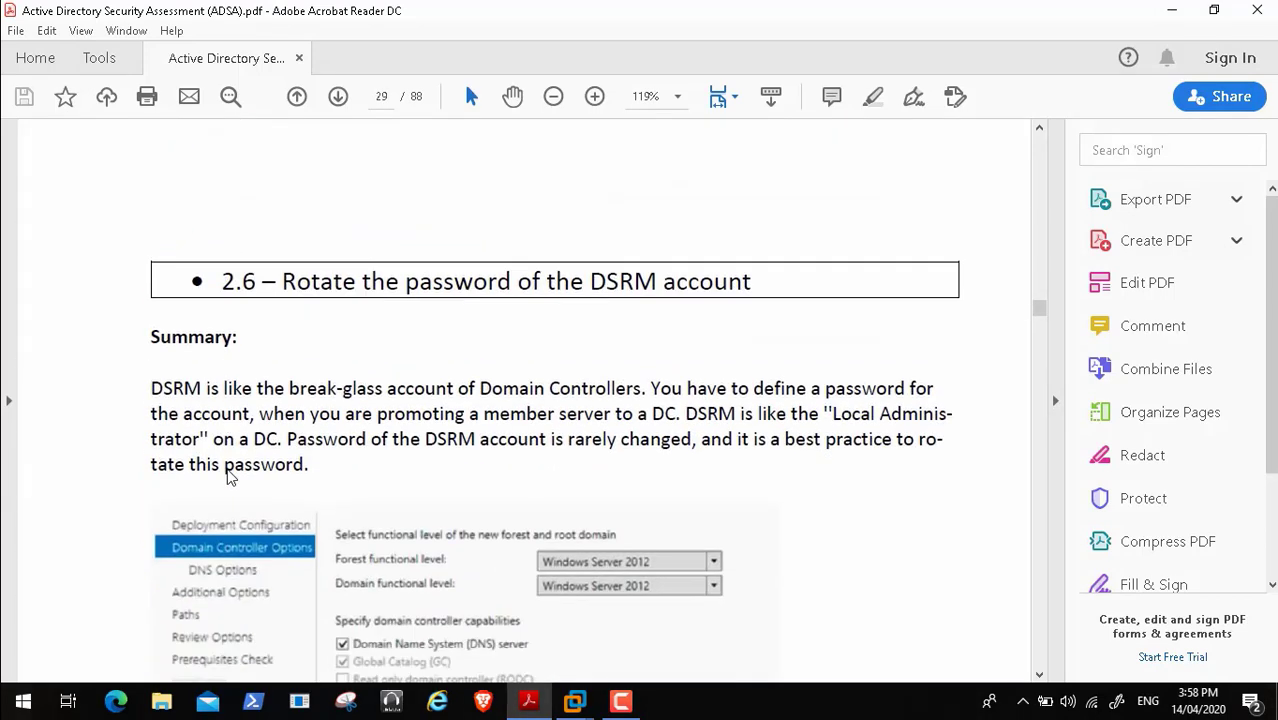
scroll(227, 477, "down", 1)
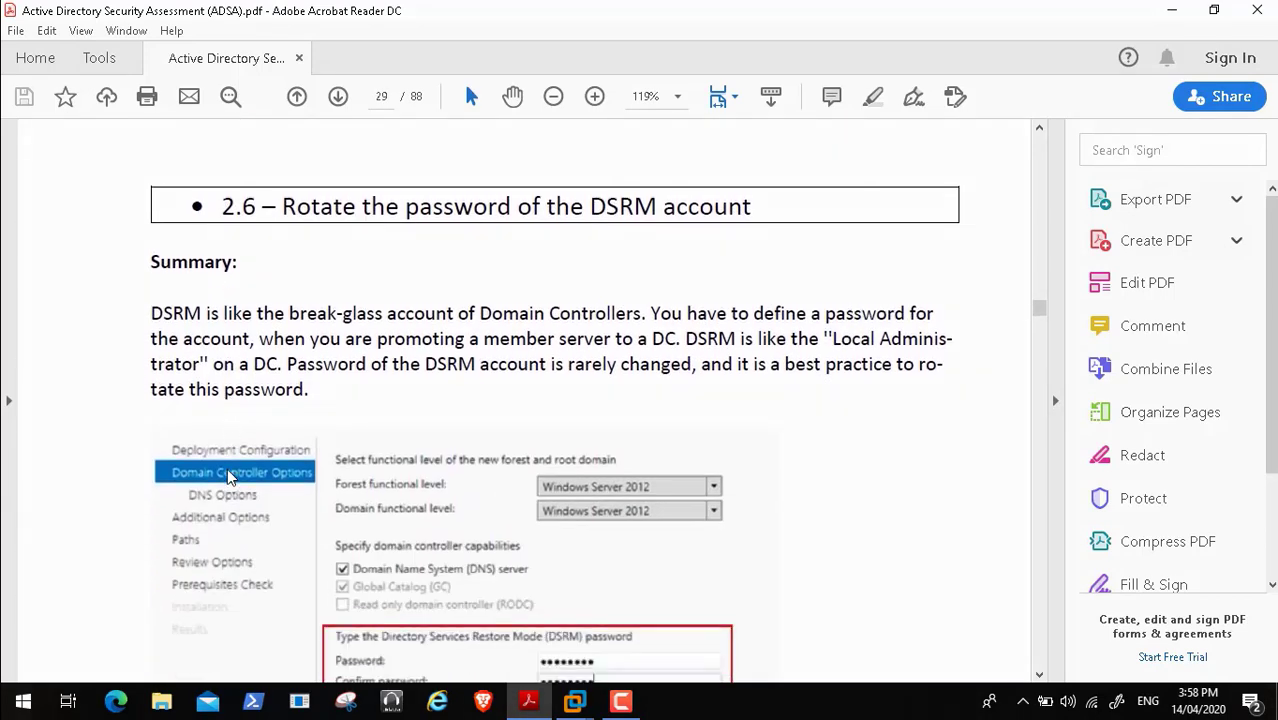
scroll(45, 641, "down", 1)
mouse_move(30, 692)
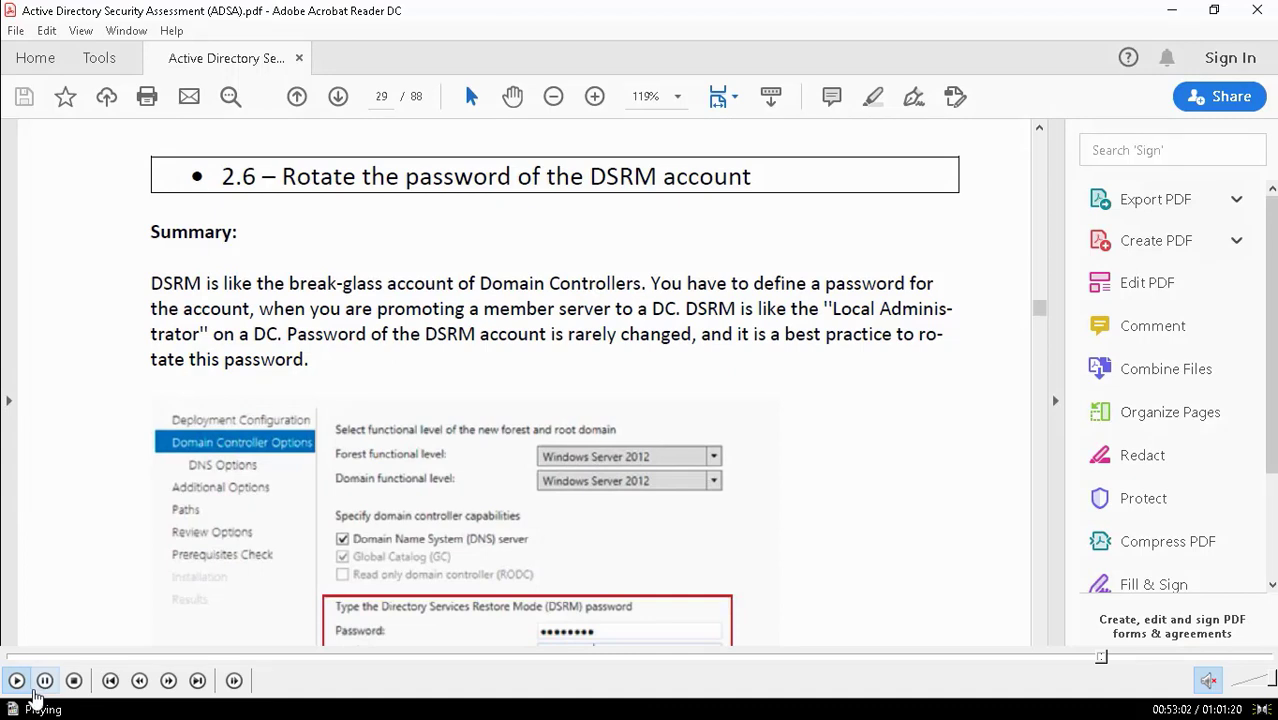
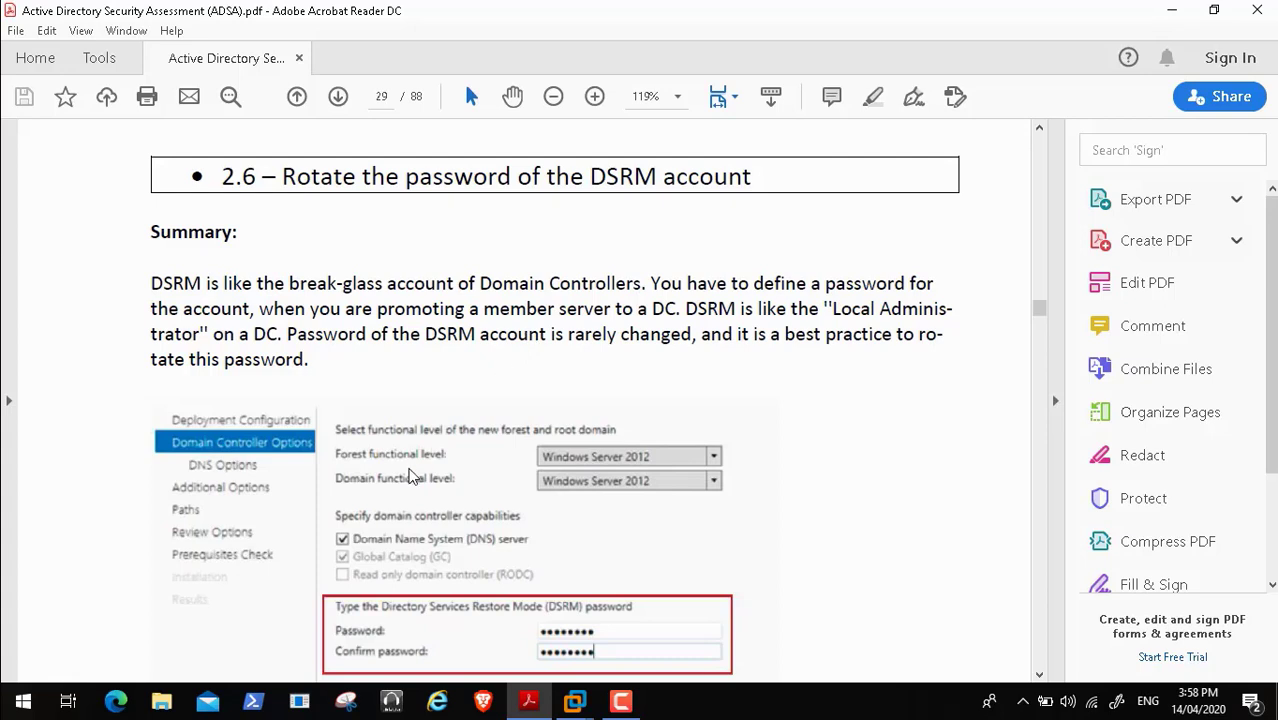
- Scroll through the assessment PDF around the DSRM password section
mouse_move(46, 680)
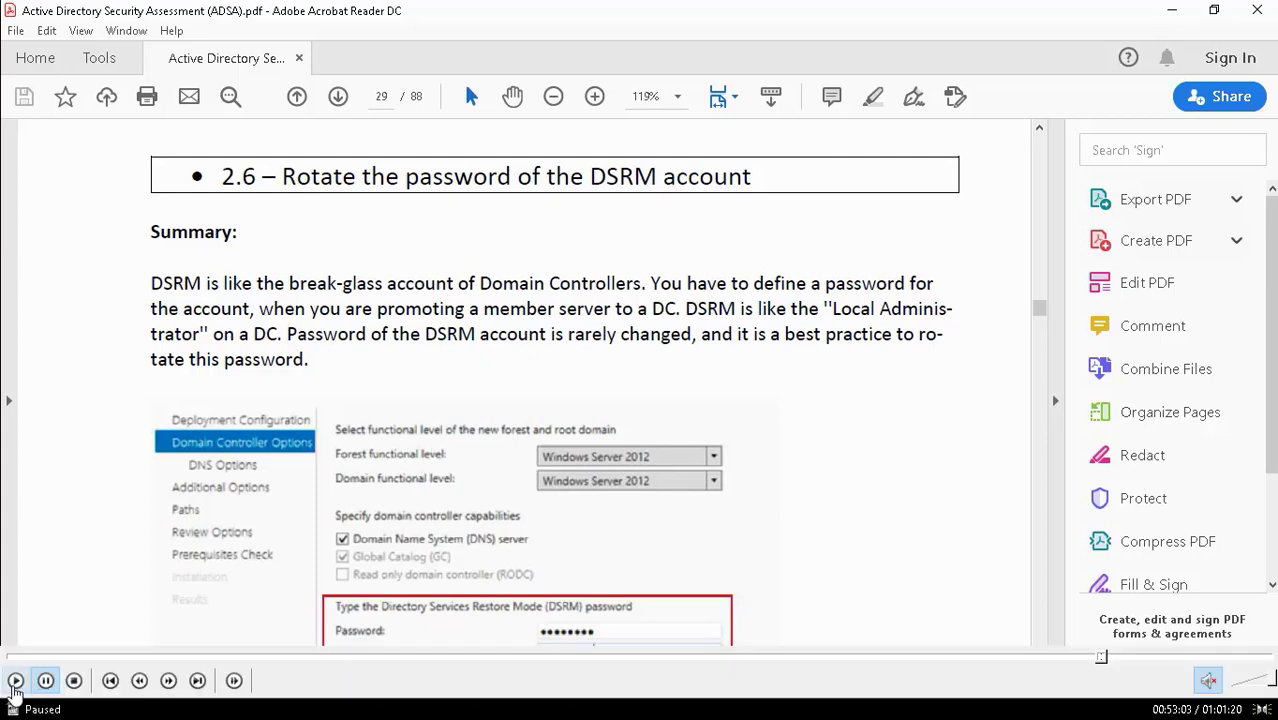
left_click(16, 681)
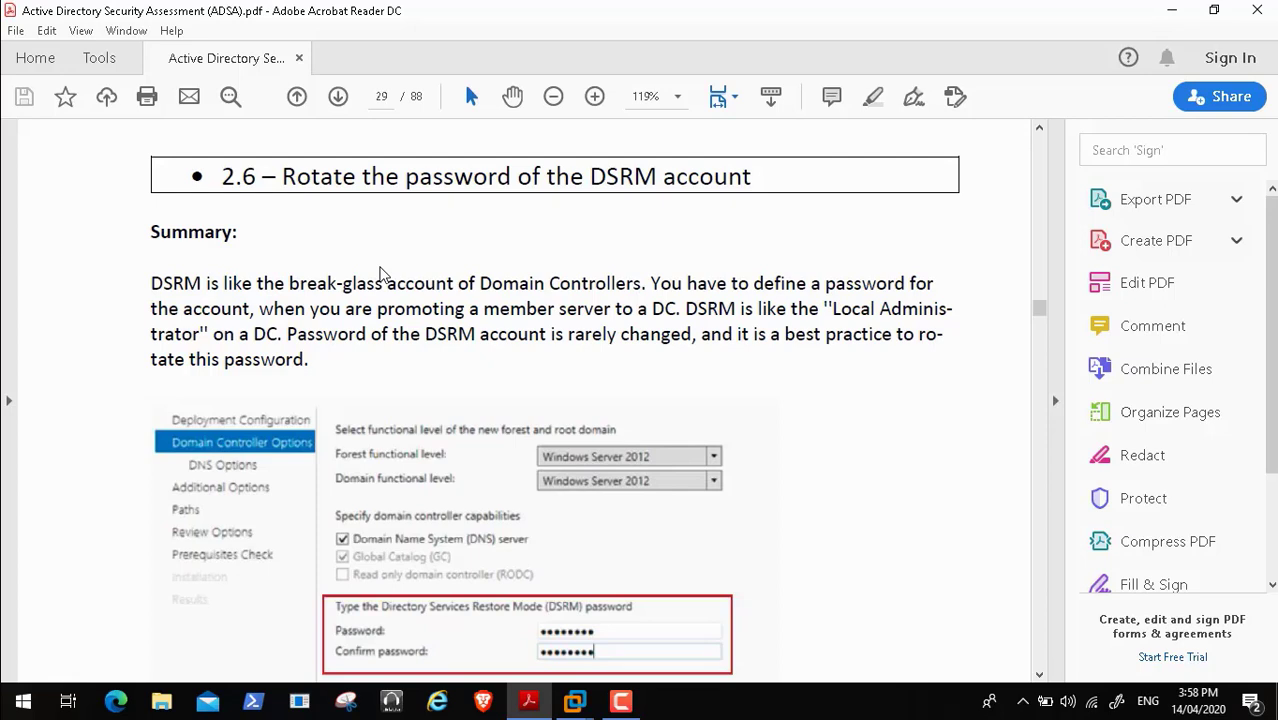
scroll(381, 273, "down", 1)
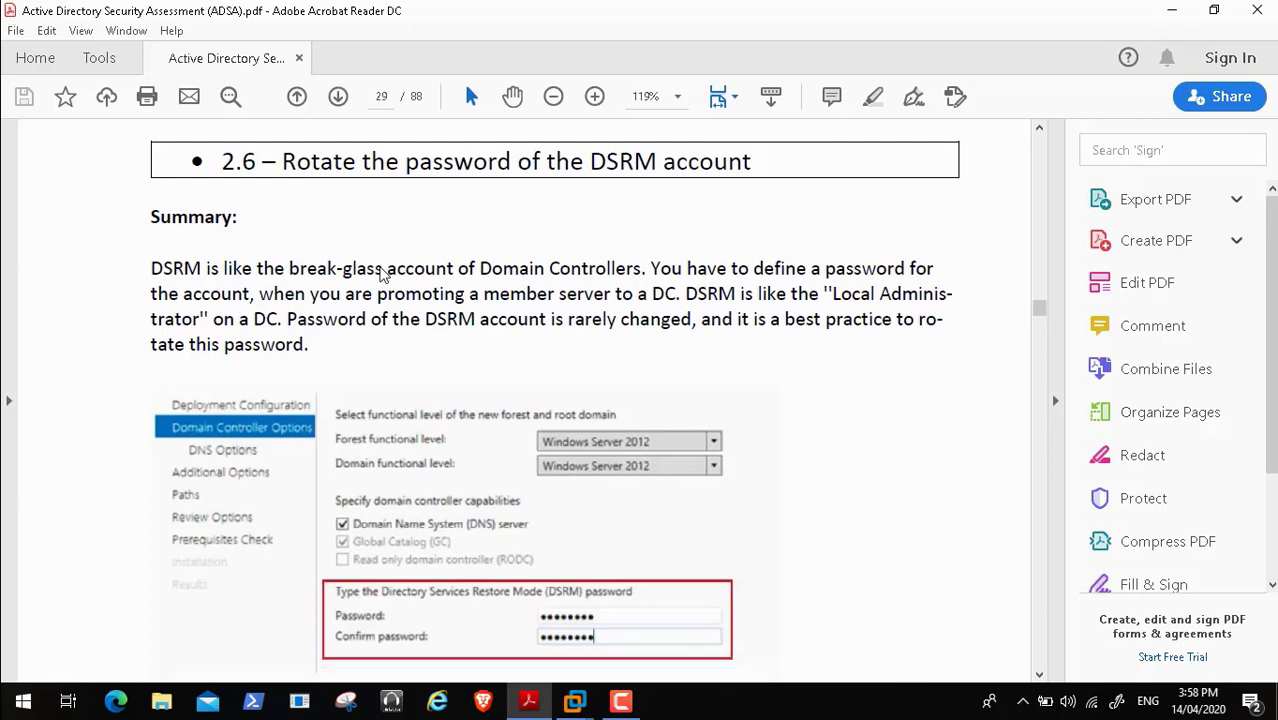
scroll(381, 273, "down", 1)
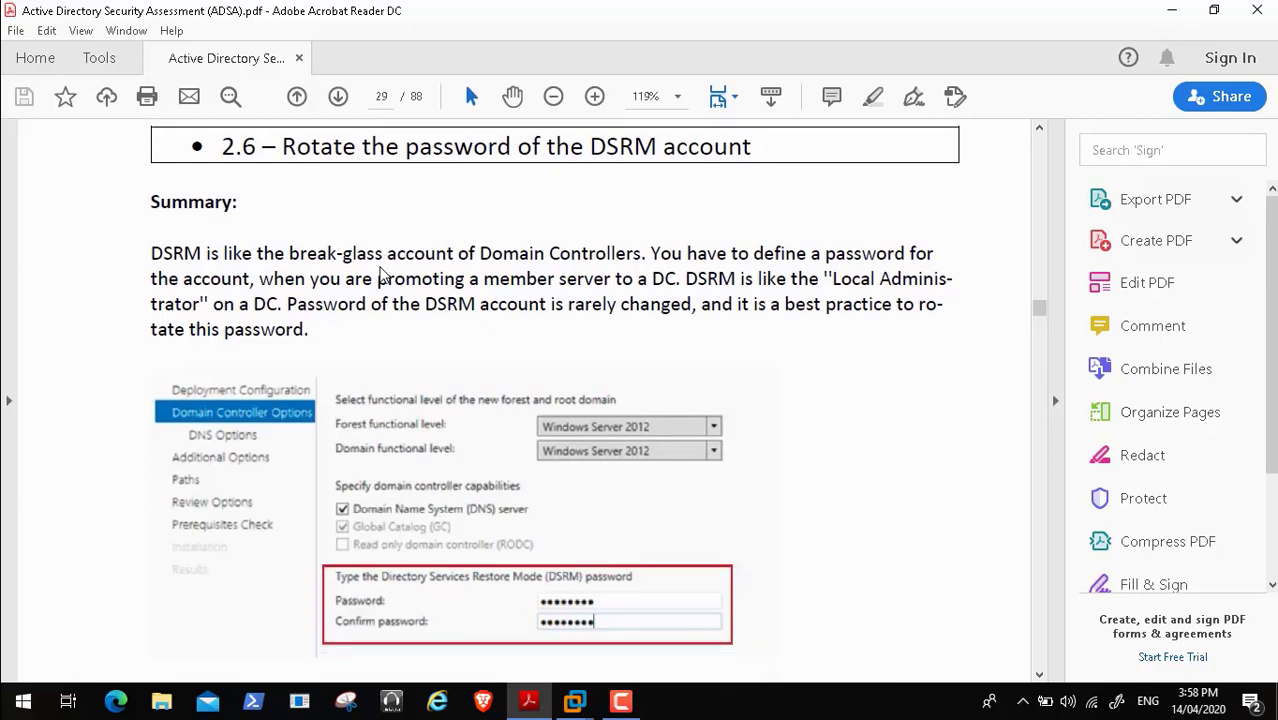
scroll(381, 273, "down", 1)
scroll(381, 273, "down", 5)
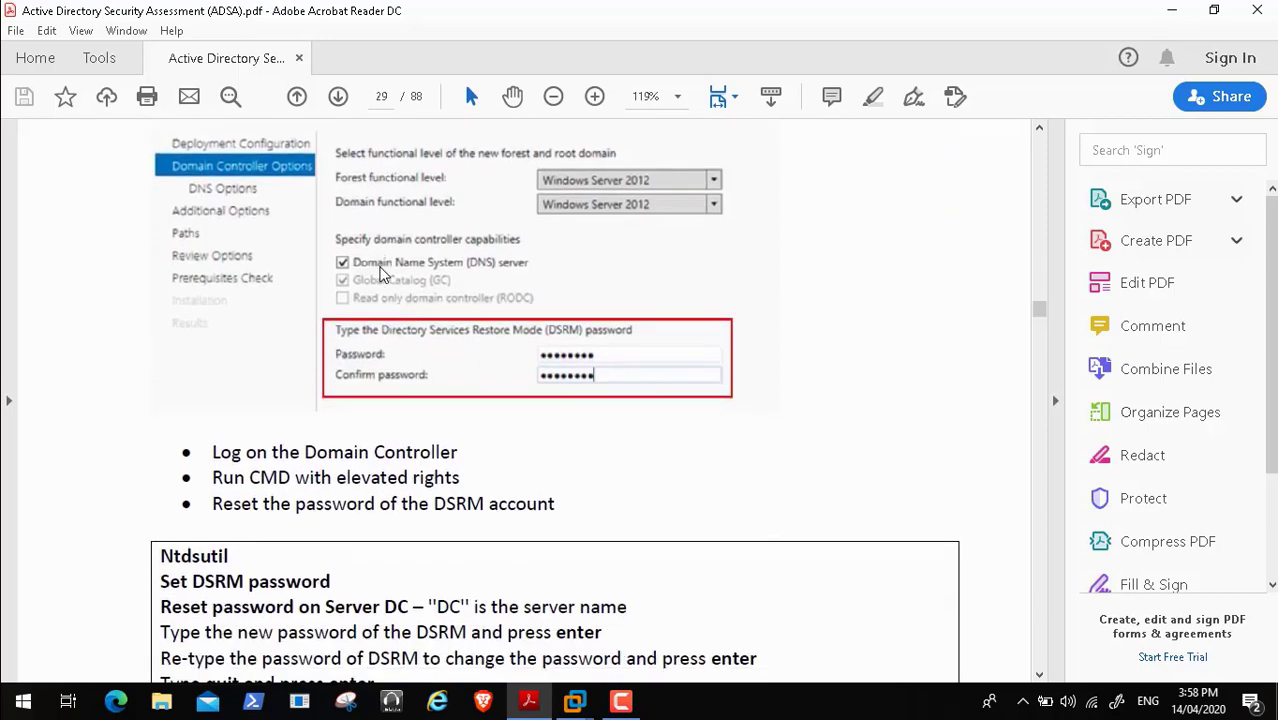
scroll(381, 273, "down", 4)
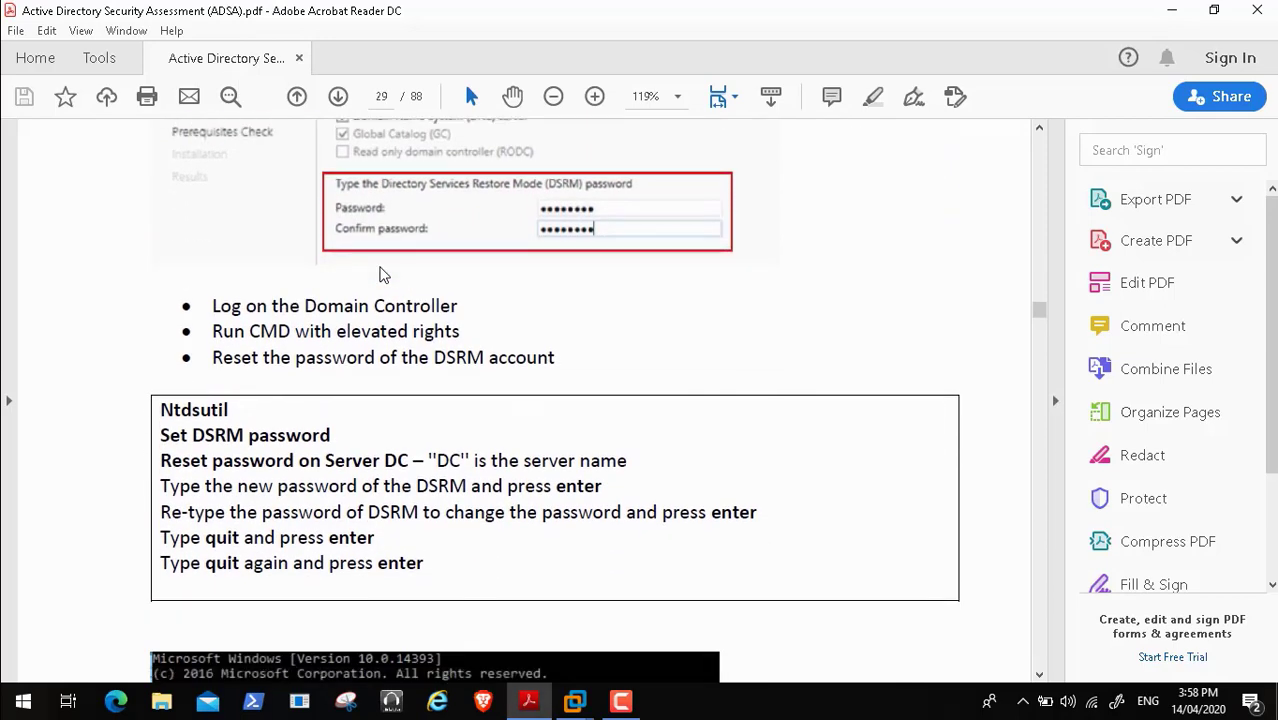
scroll(381, 273, "down", 2)
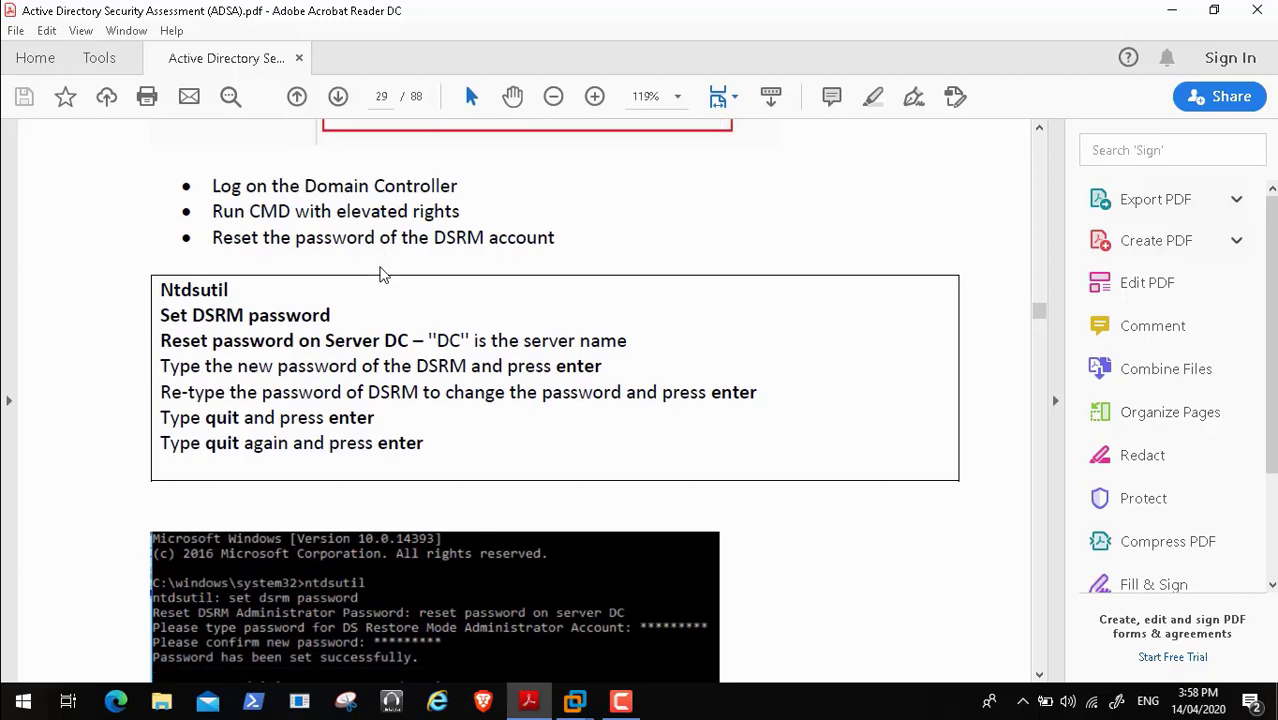
scroll(381, 273, "down", 1)
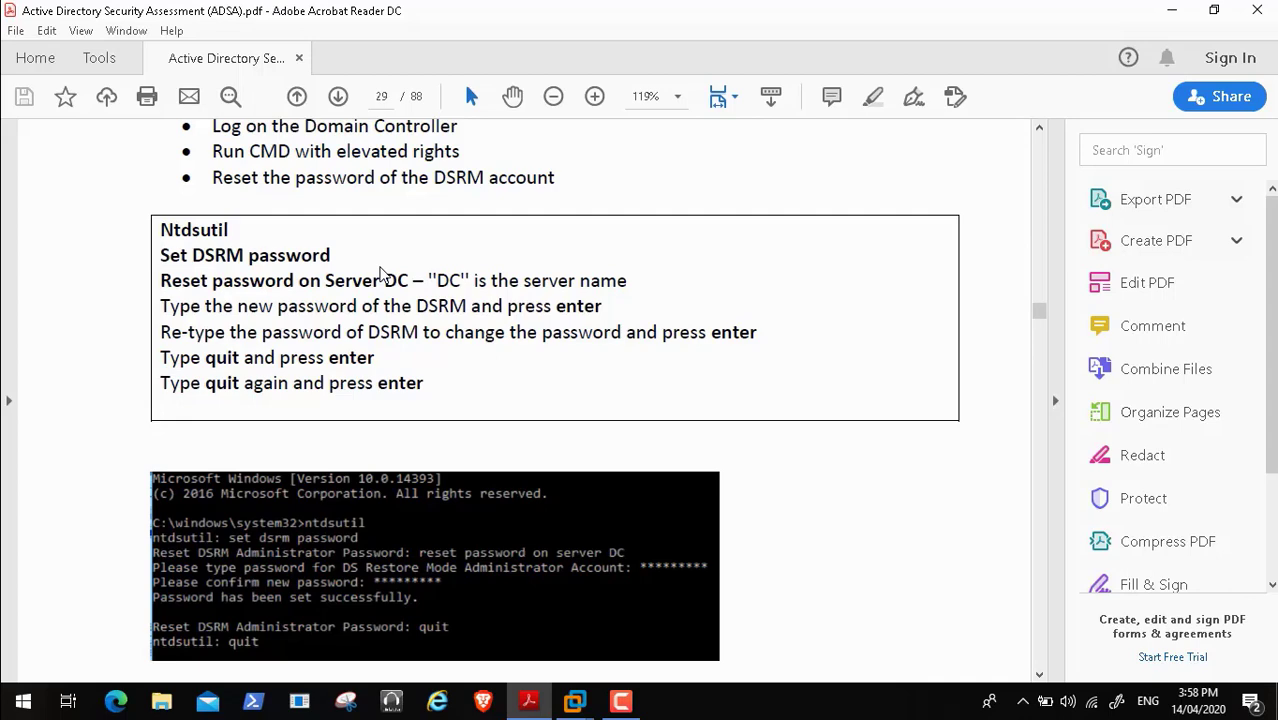
scroll(380, 275, "up", 10)
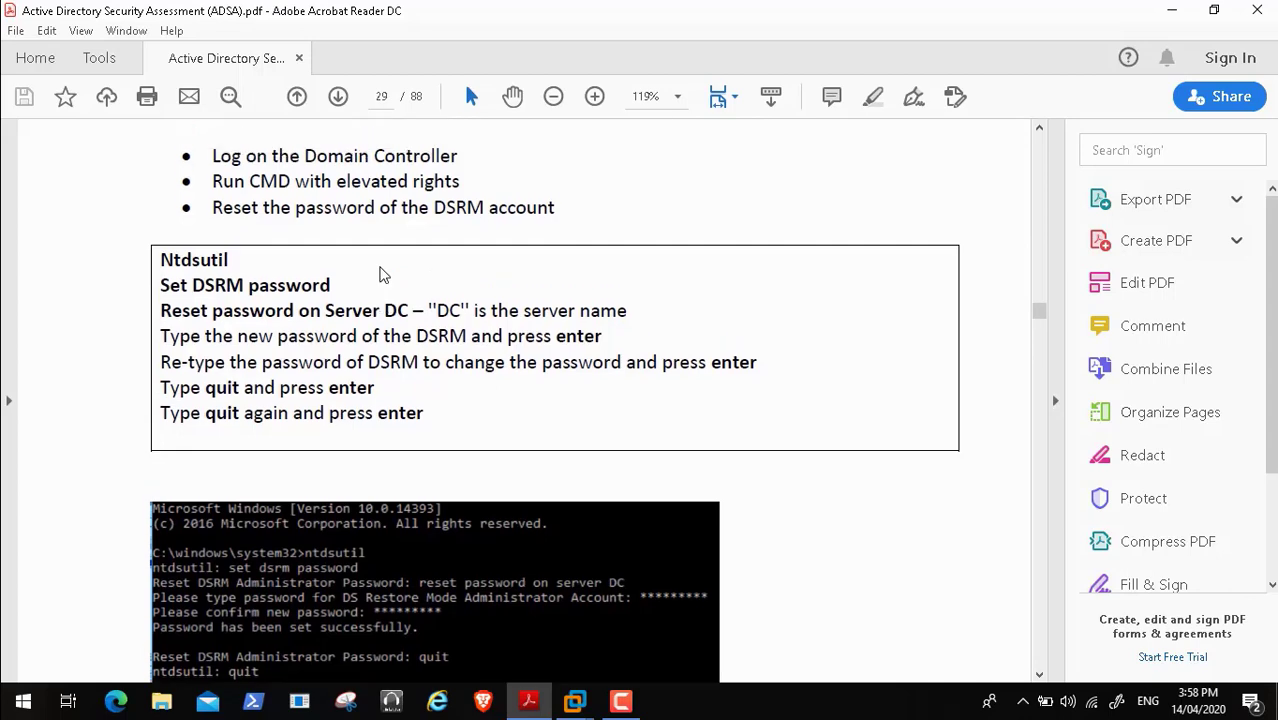
scroll(380, 275, "up", 1)
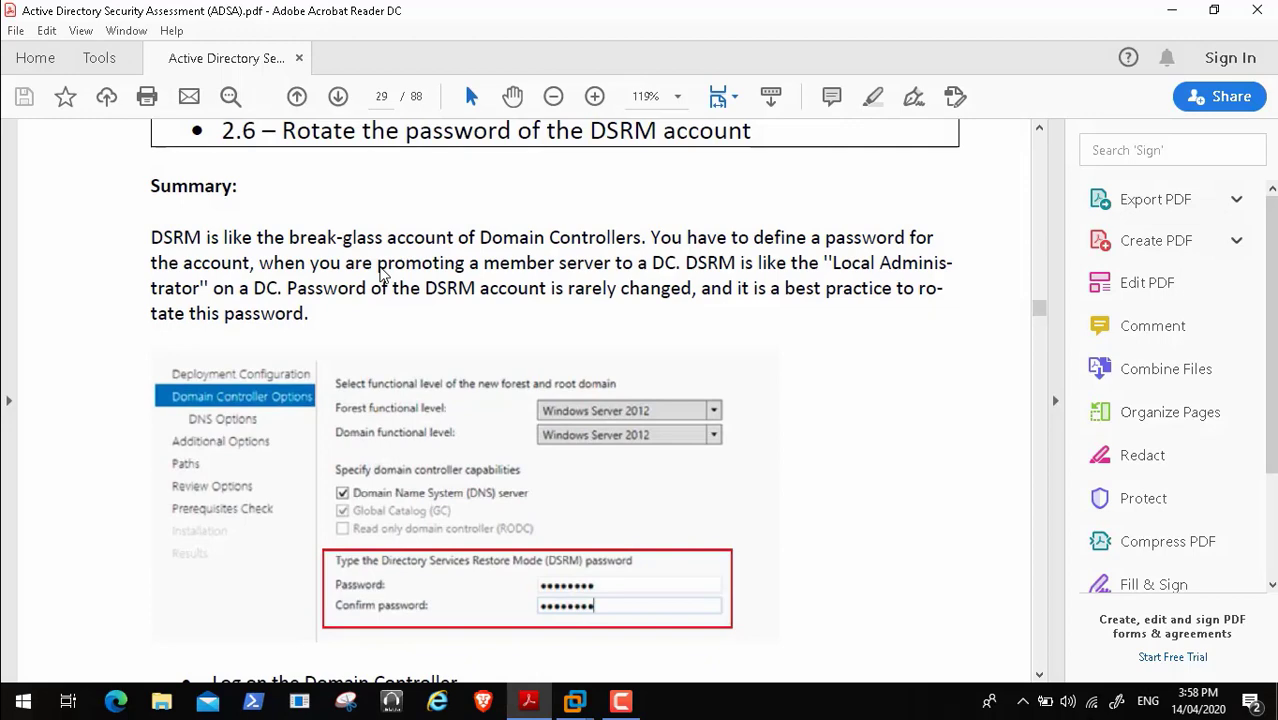
scroll(380, 275, "down", 6)
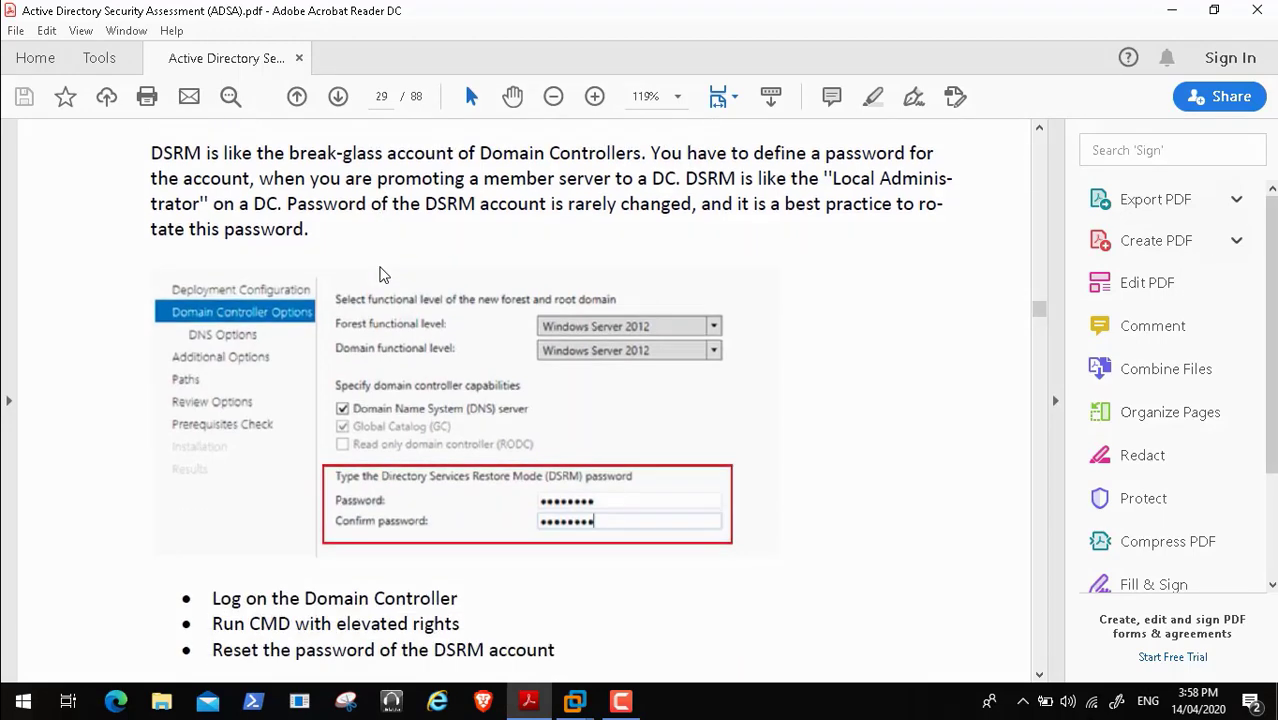
scroll(380, 275, "down", 4)
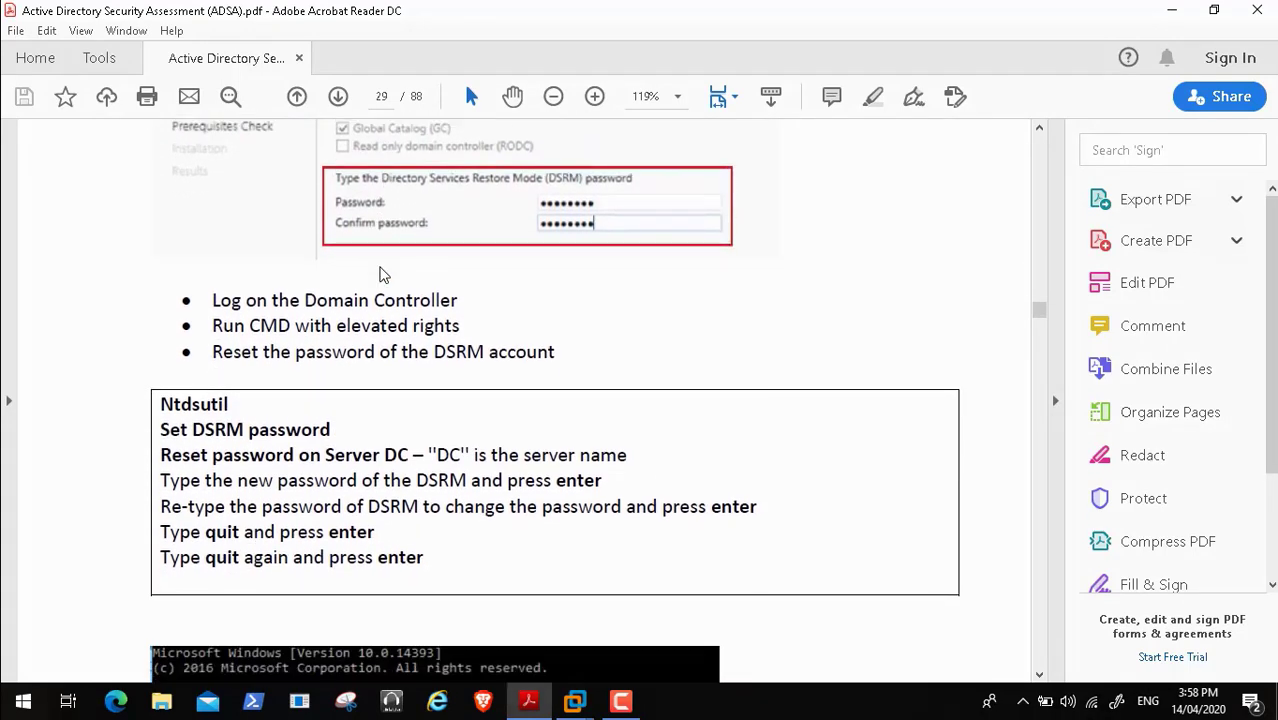
scroll(380, 275, "down", 1)
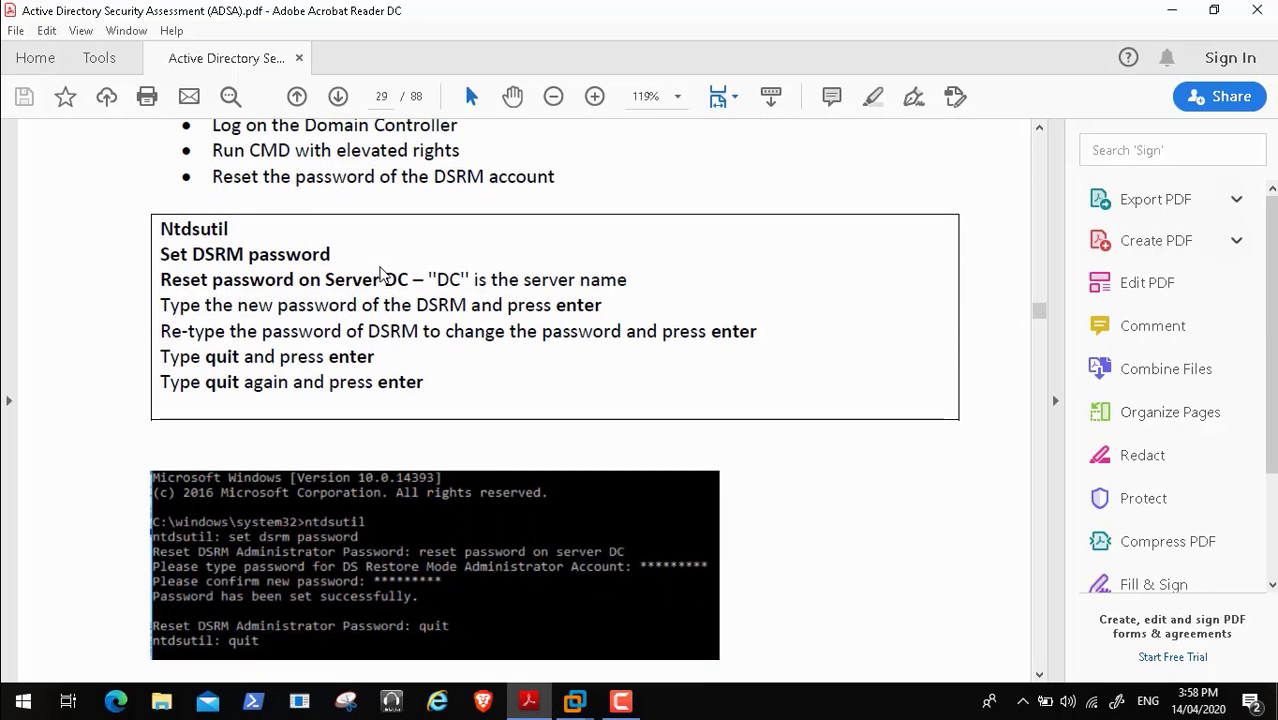
scroll(380, 275, "up", 8)
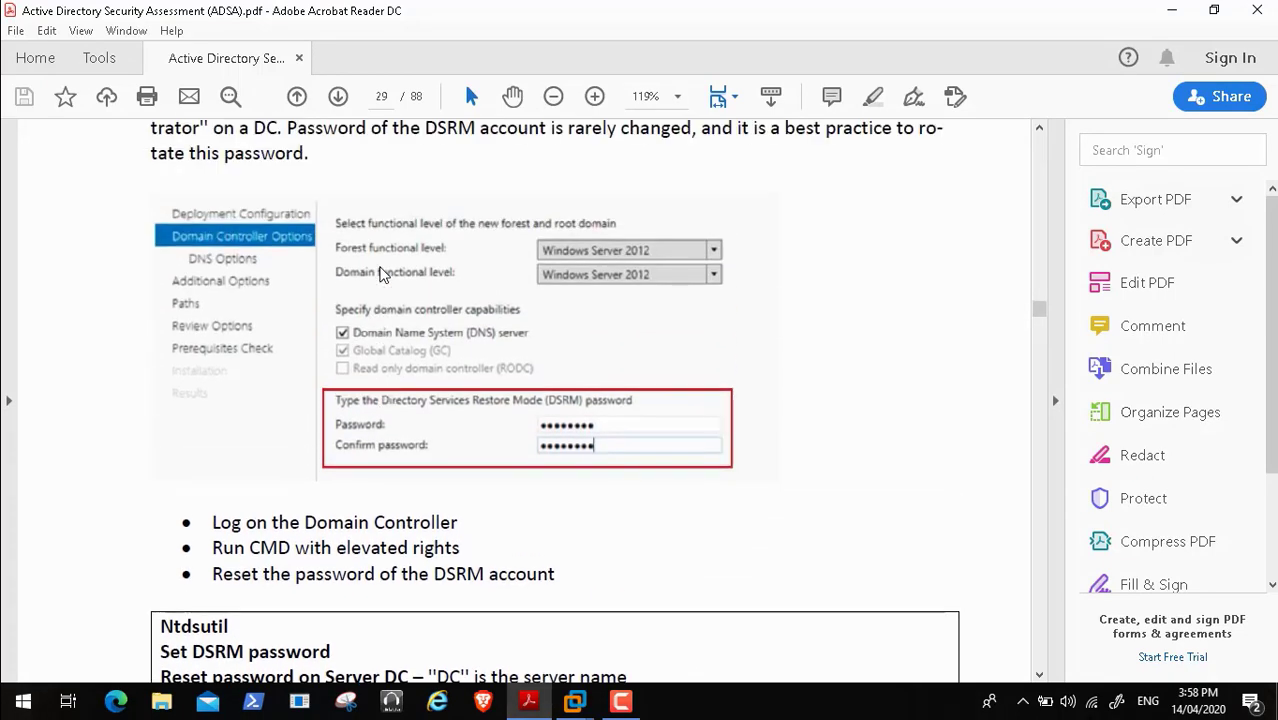
scroll(380, 275, "down", 5)
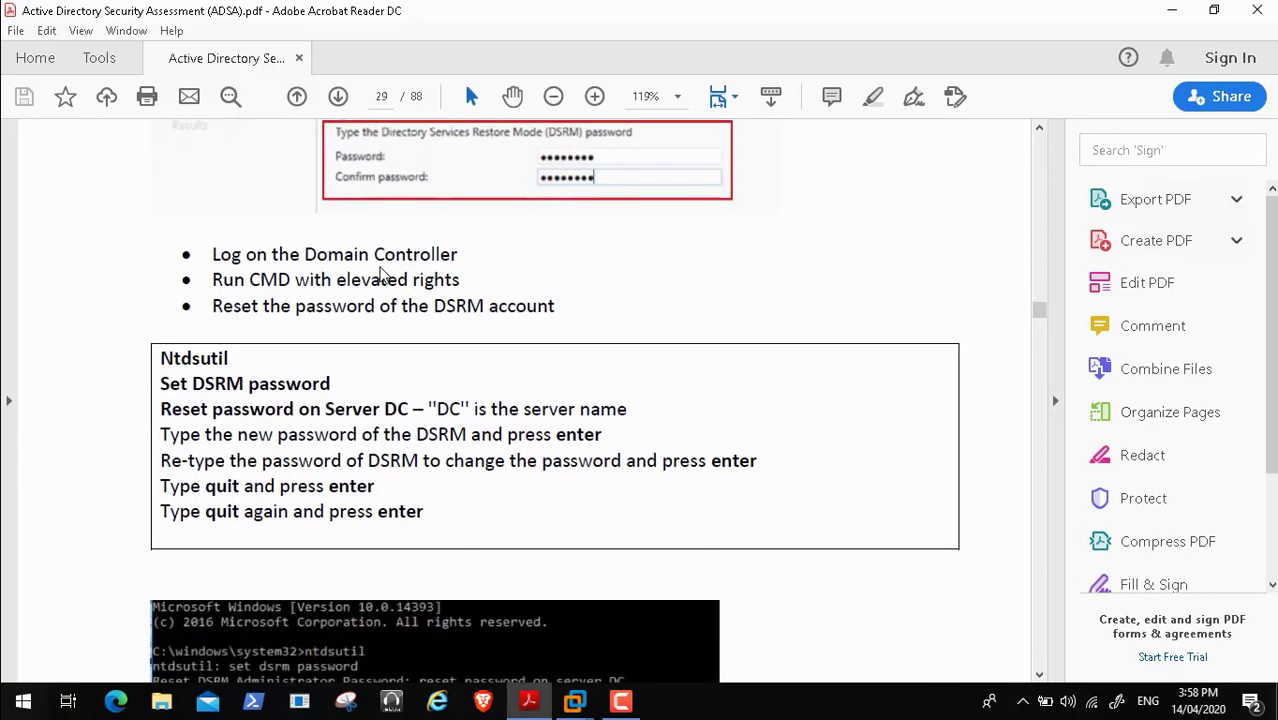
scroll(380, 275, "down", 1)
scroll(380, 275, "down", 2)
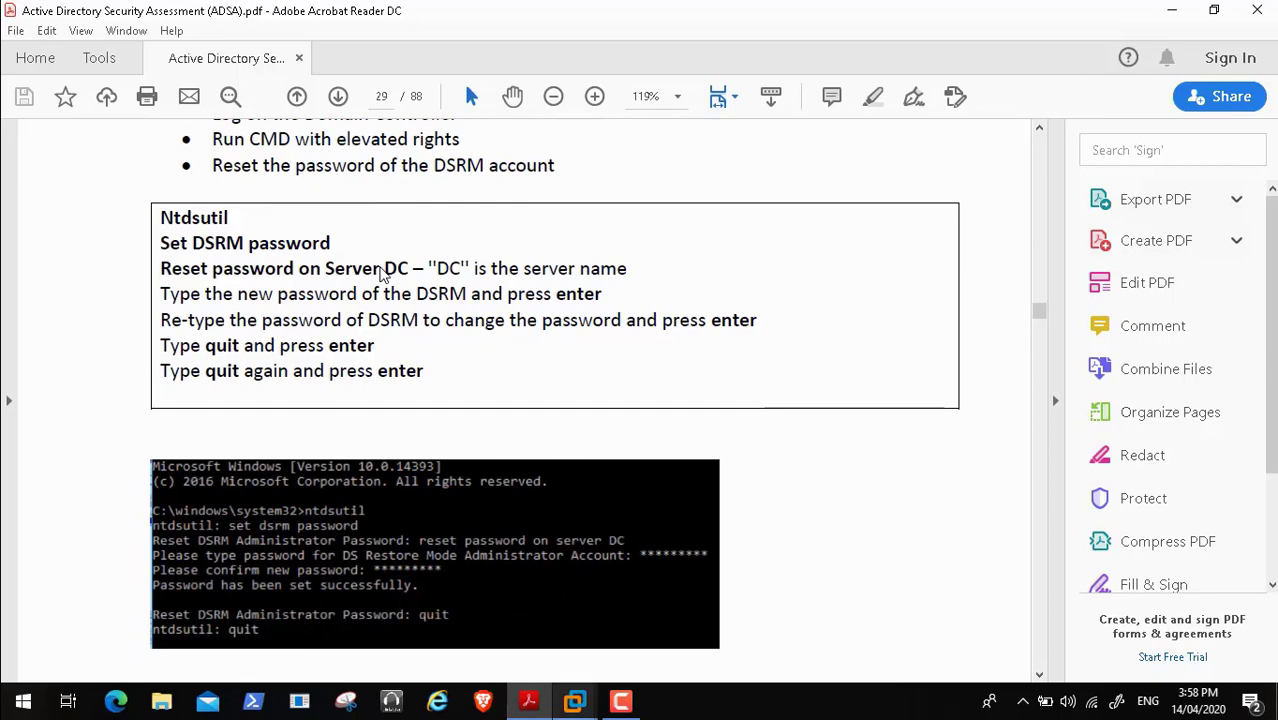
- Switch to the HPGEN8SRVBOT2 VM and bring its administrator PowerShell window forward
left_click(575, 701)
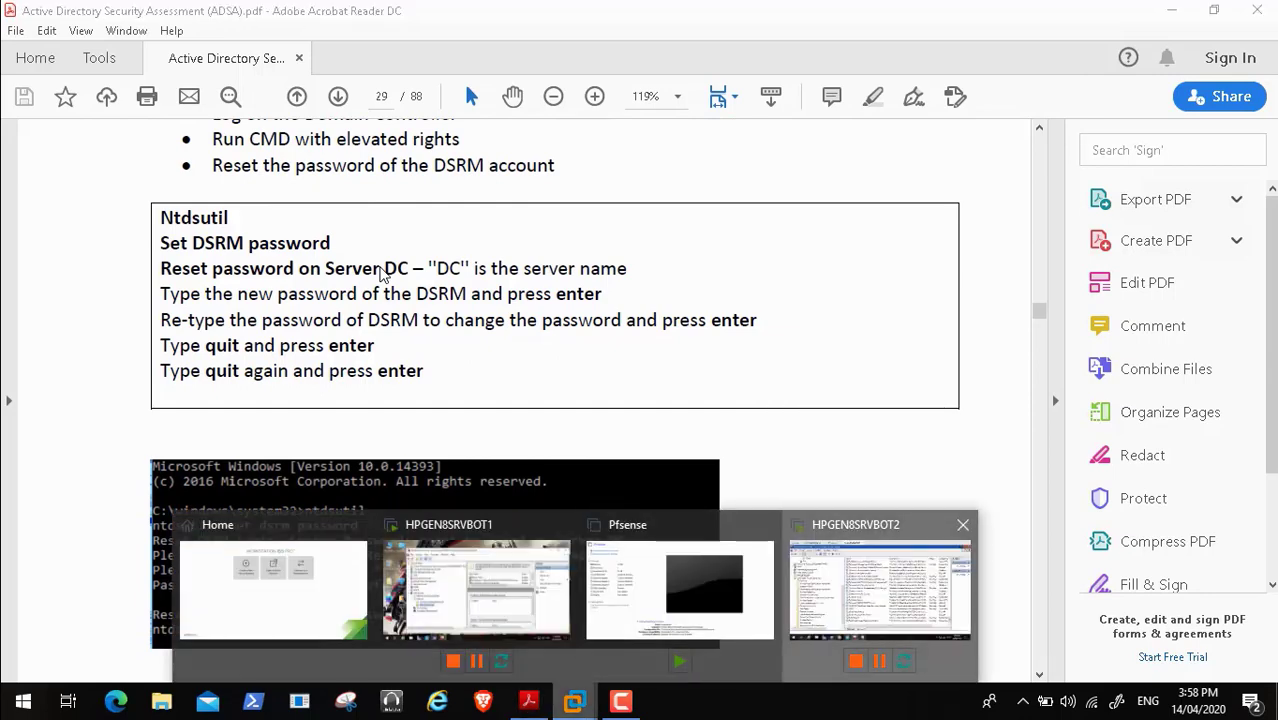
left_click(880, 590)
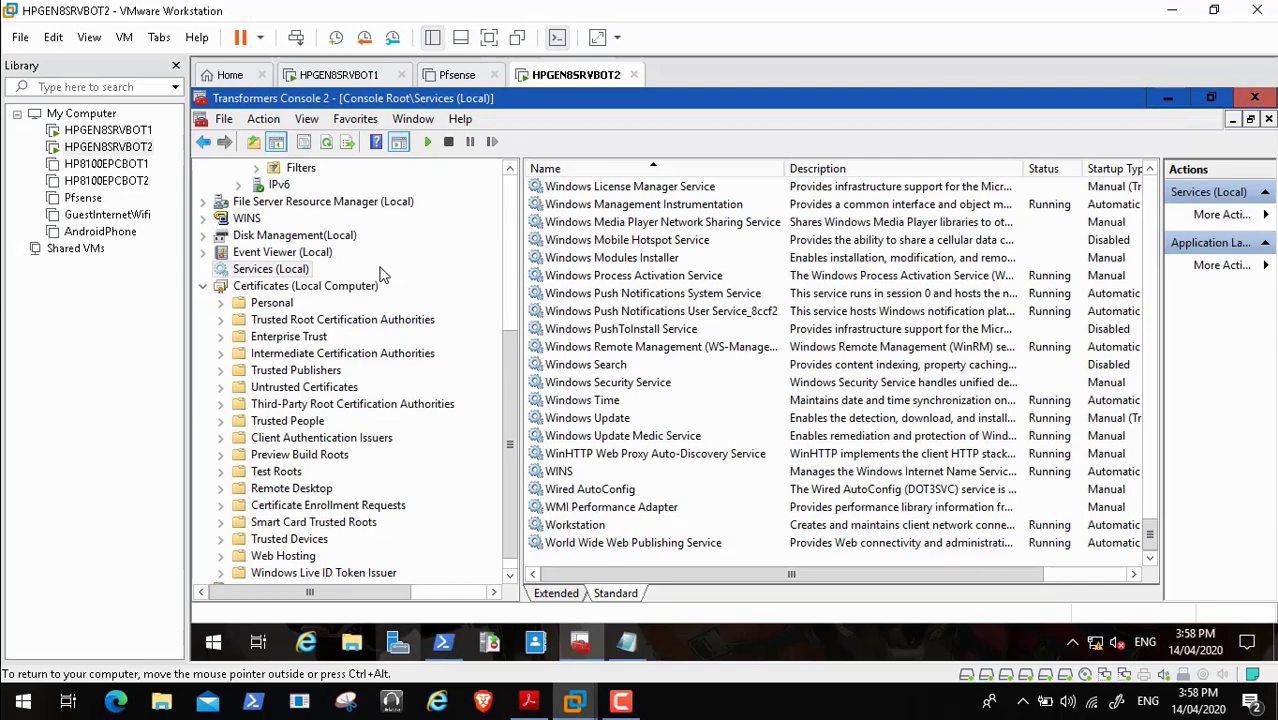
left_click(444, 642)
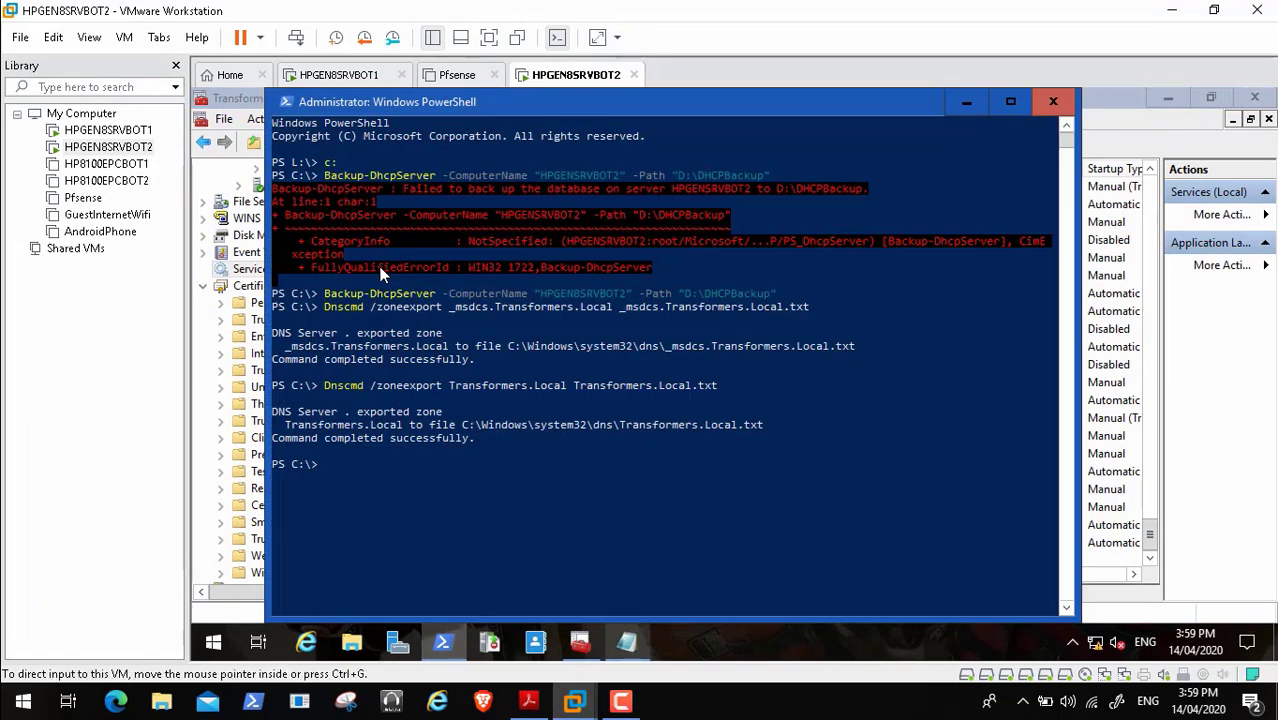
- Select the word 'Ntdsutil' in the ADSA guide PDF's steps box
left_click(529, 701)
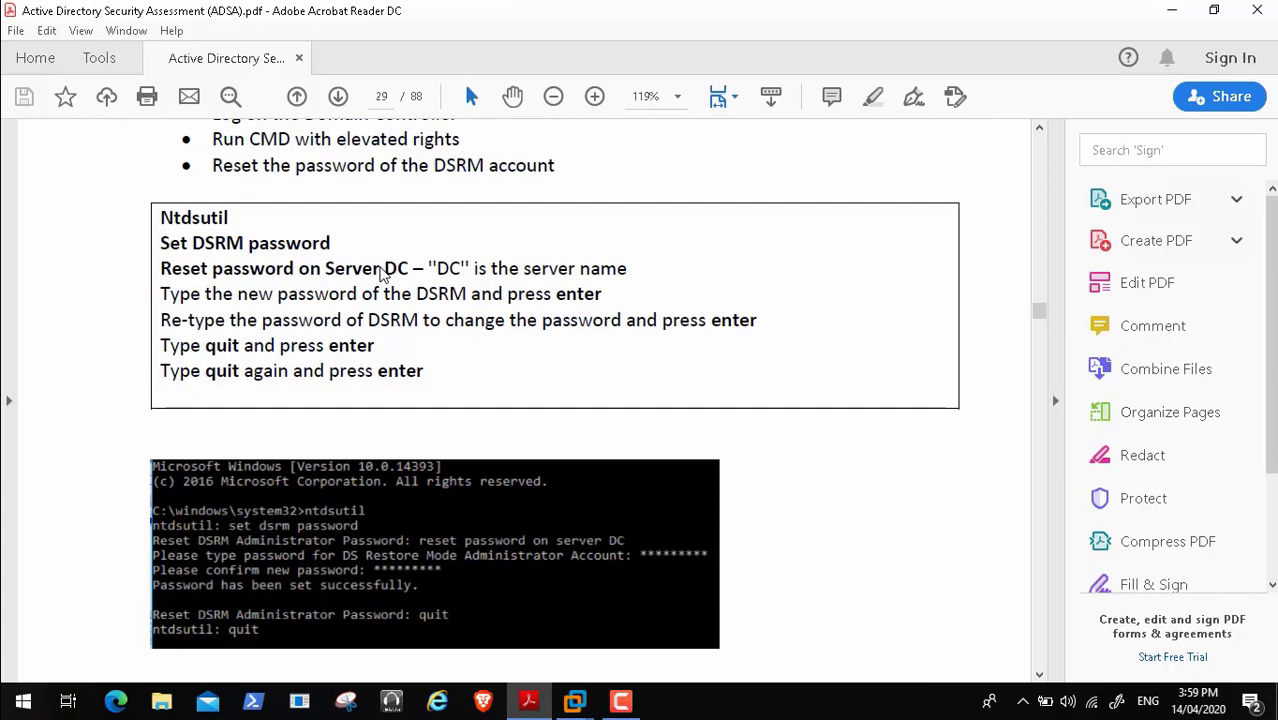
mouse_move(161, 218)
left_mouse_down()
mouse_move(330, 243)
mouse_move(229, 218)
left_mouse_up()
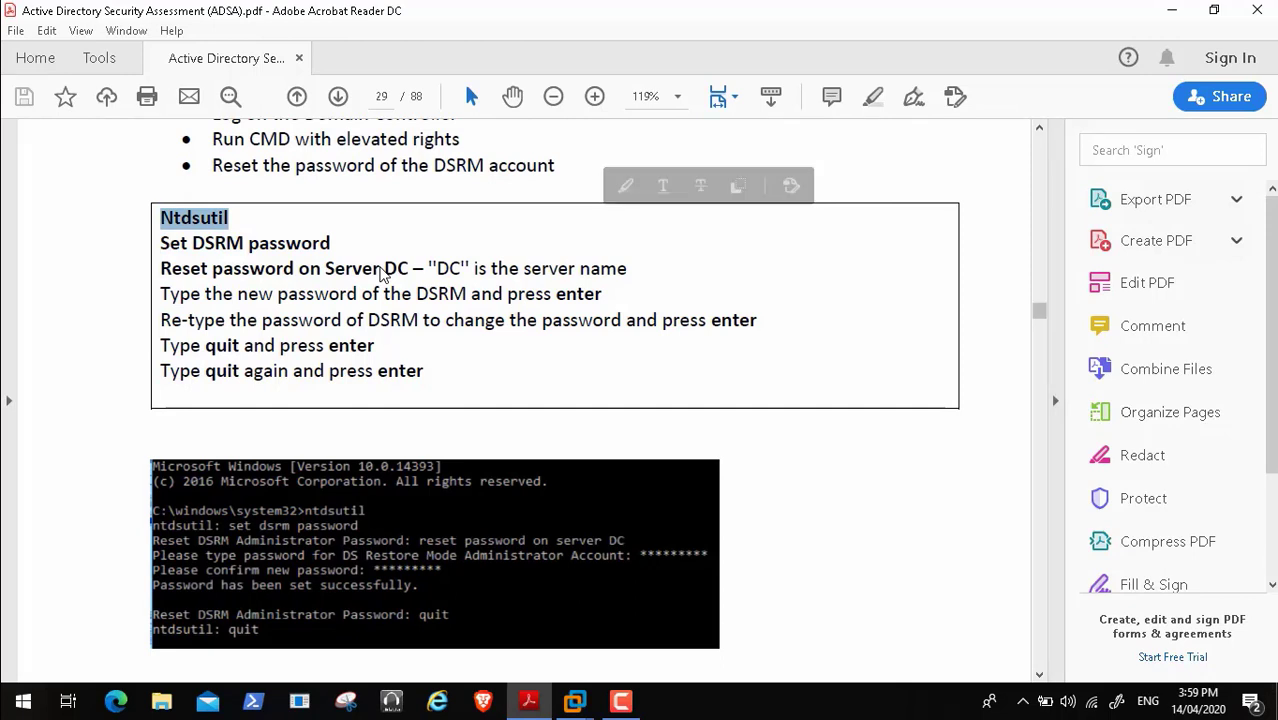
scroll(383, 275, "up", 3)
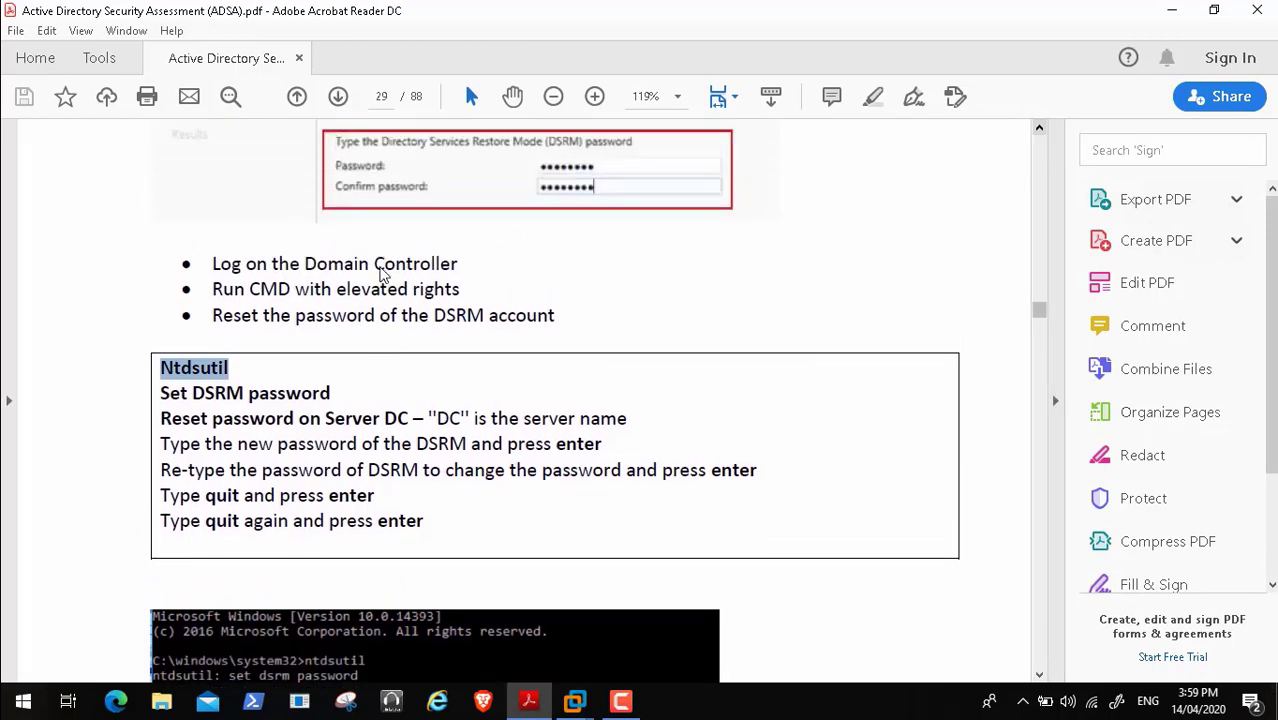
- Return to HPGEN8SRVBOT2 and open the guest's Win+X admin shortcuts menu
mouse_move(575, 700)
left_click(878, 588)
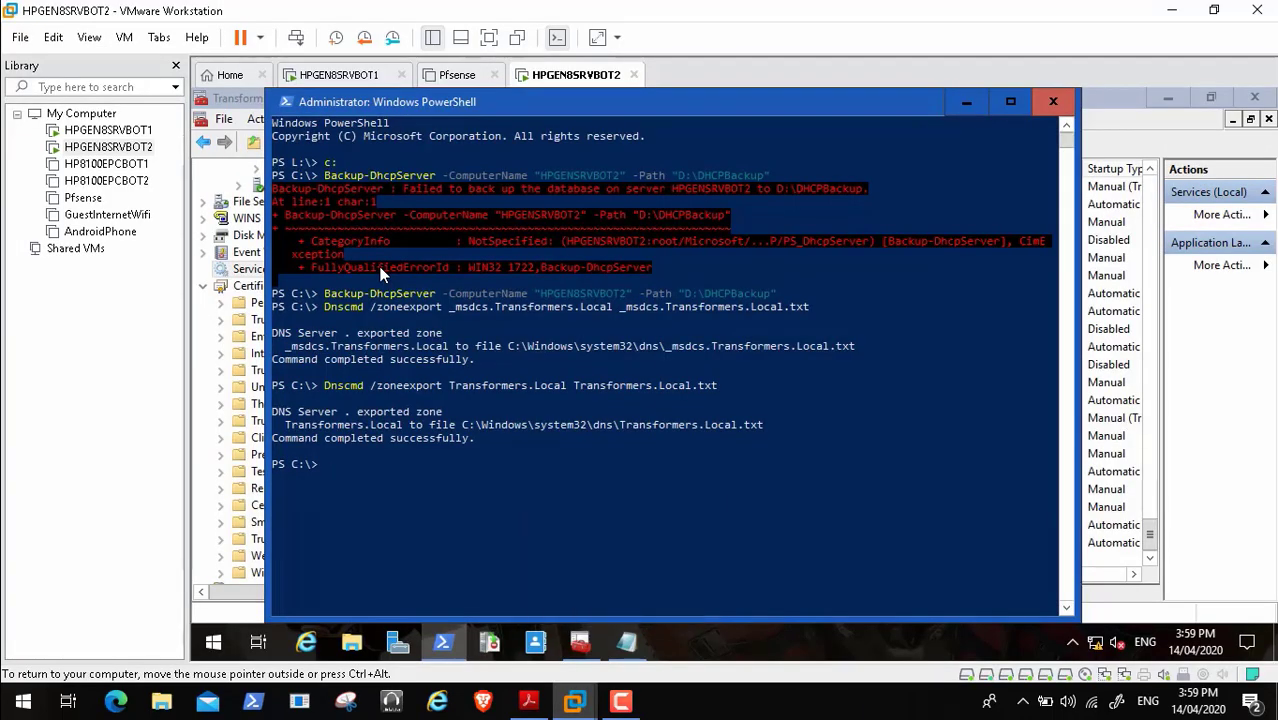
right_click(213, 642)
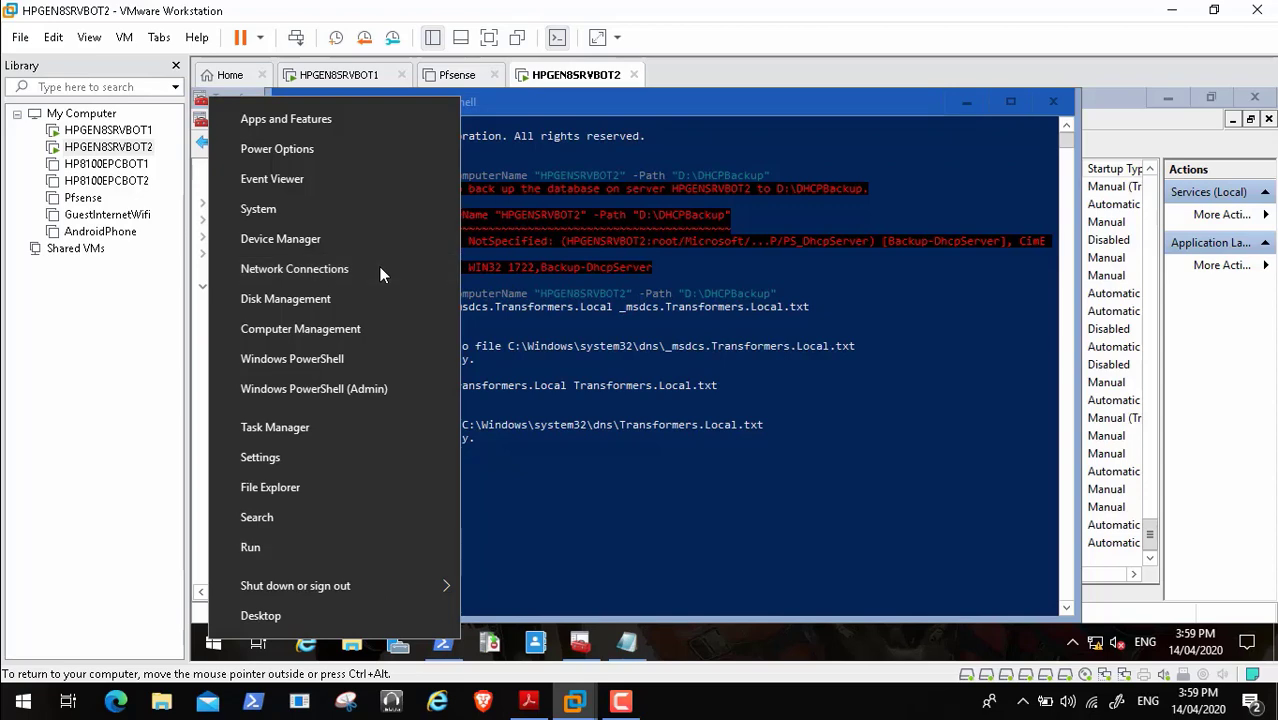
- Launch an elevated command prompt from Run with 'cmd' and show the current folder
left_click(251, 547)
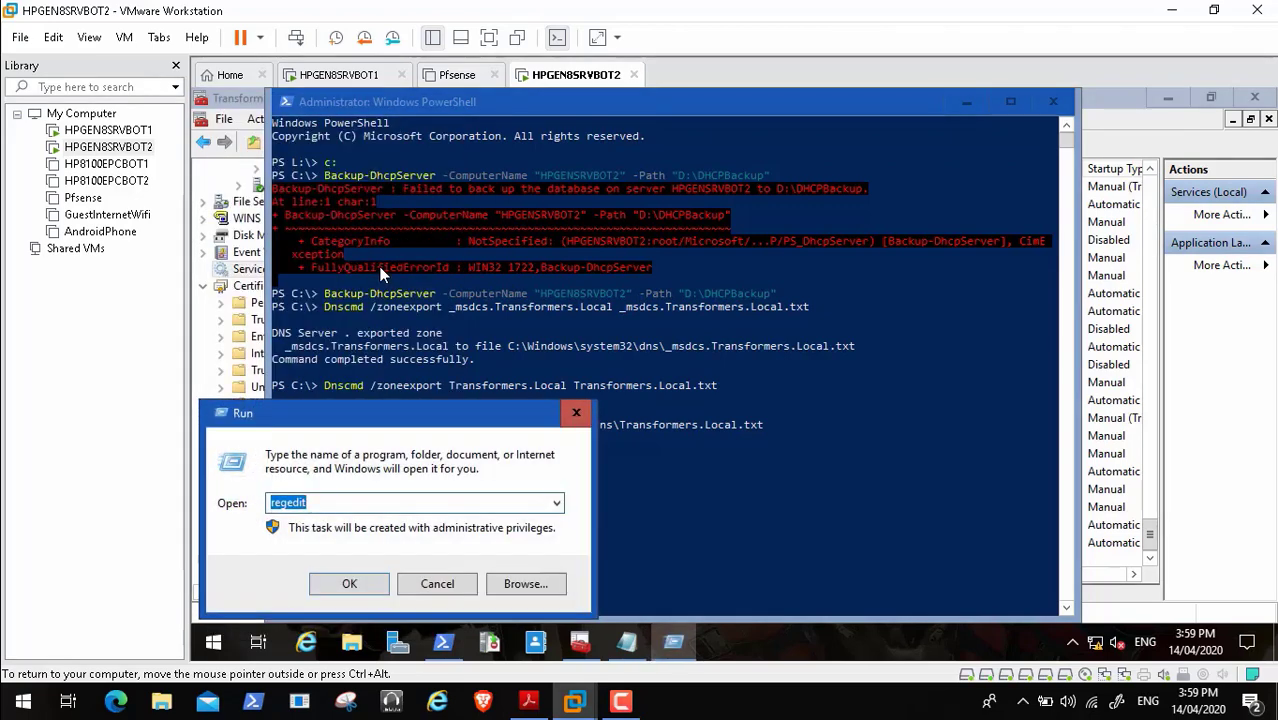
type("cmd")
key("Return")
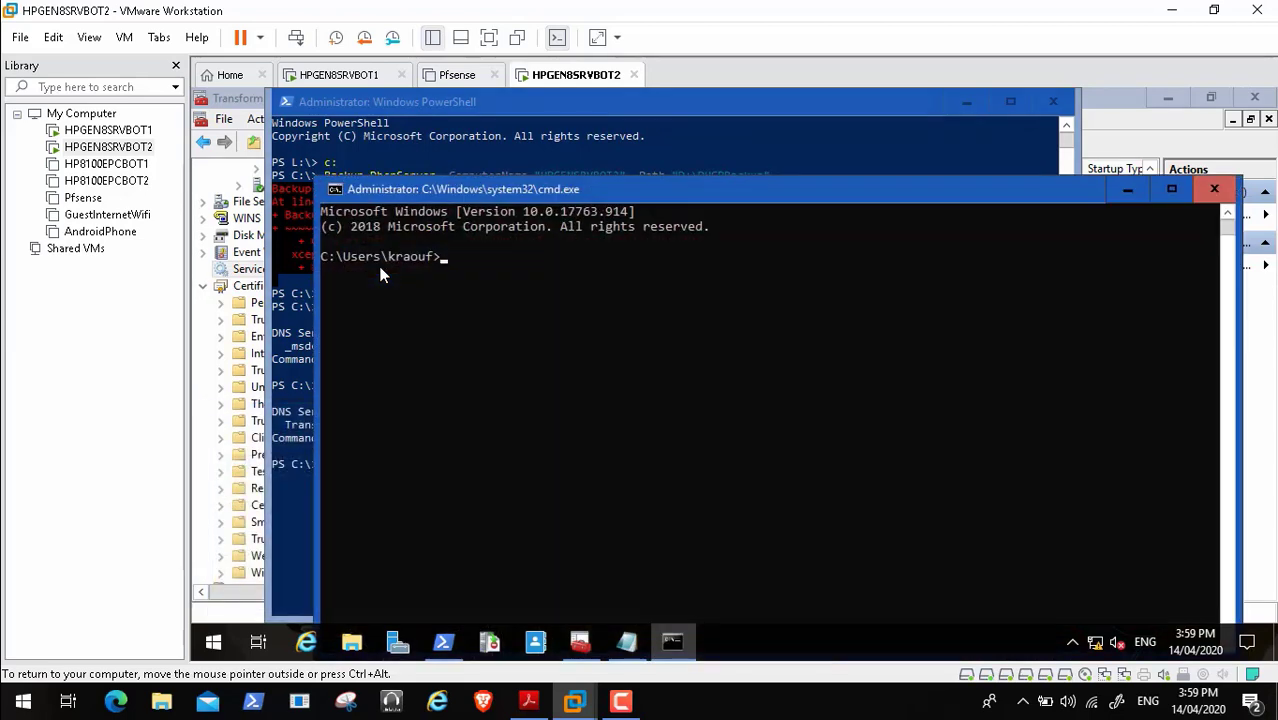
type("cd")
key("Return")
- Navigate the prompt up to C:\ and into C:\Windows\System32, then return to the PDF
type("cd..")
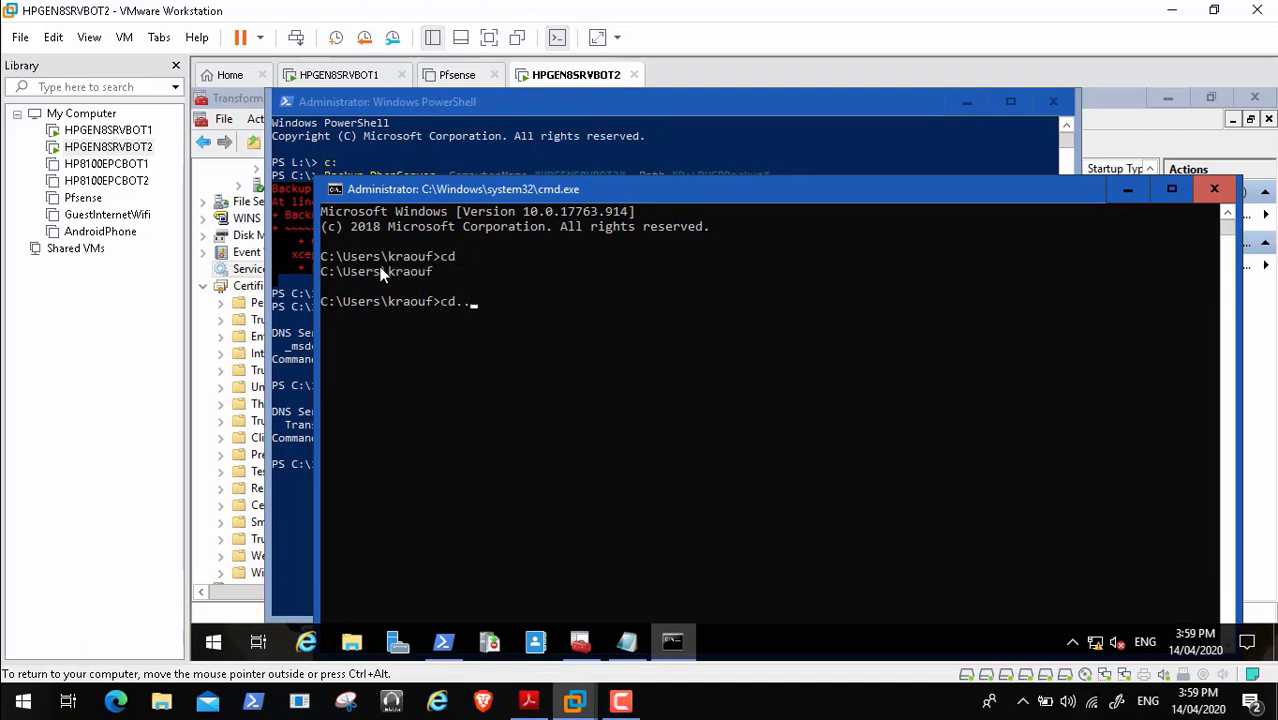
key("Return")
type("cd..")
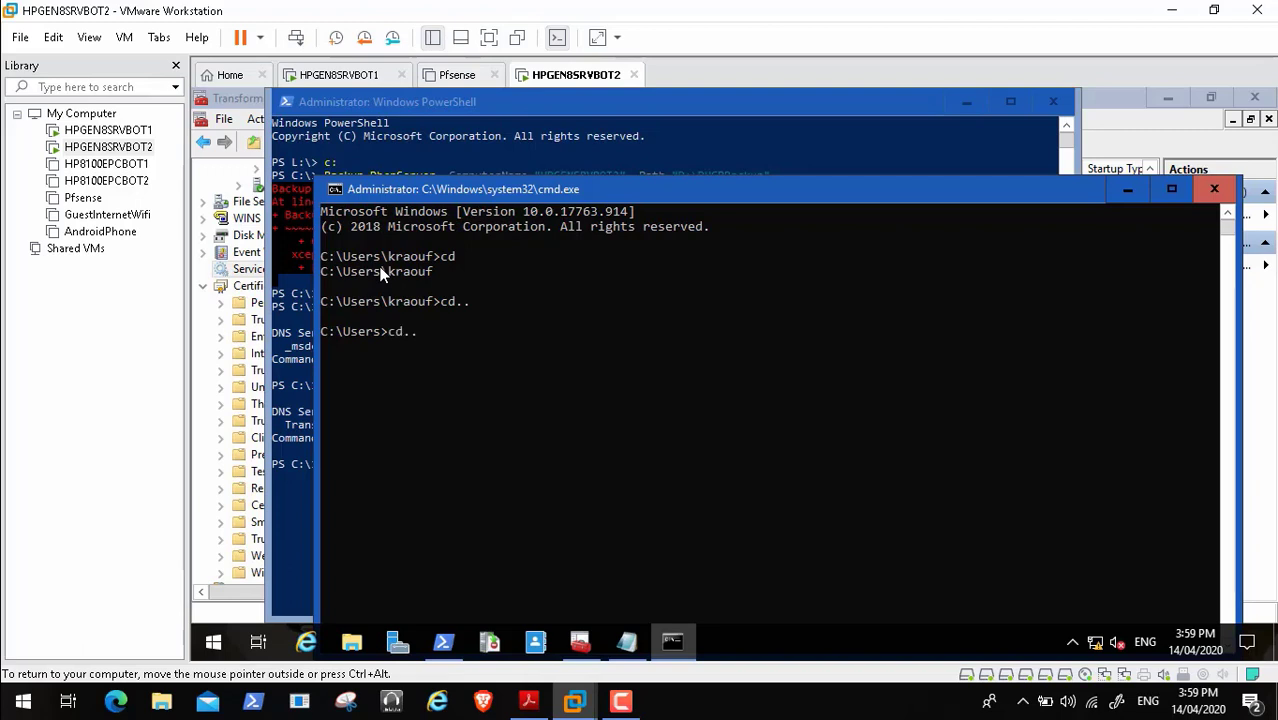
key("Return")
type("cd windows")
key("Return")
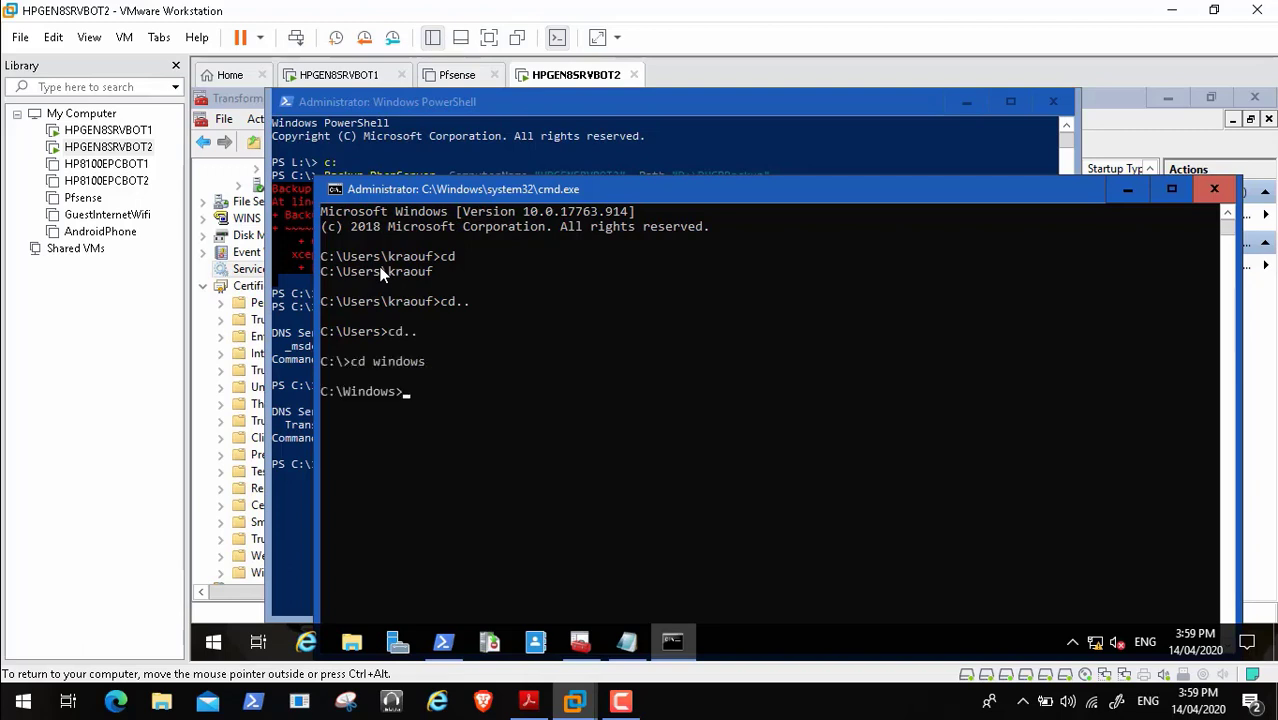
type("cd system32")
key("Return")
key("ctrl+alt")
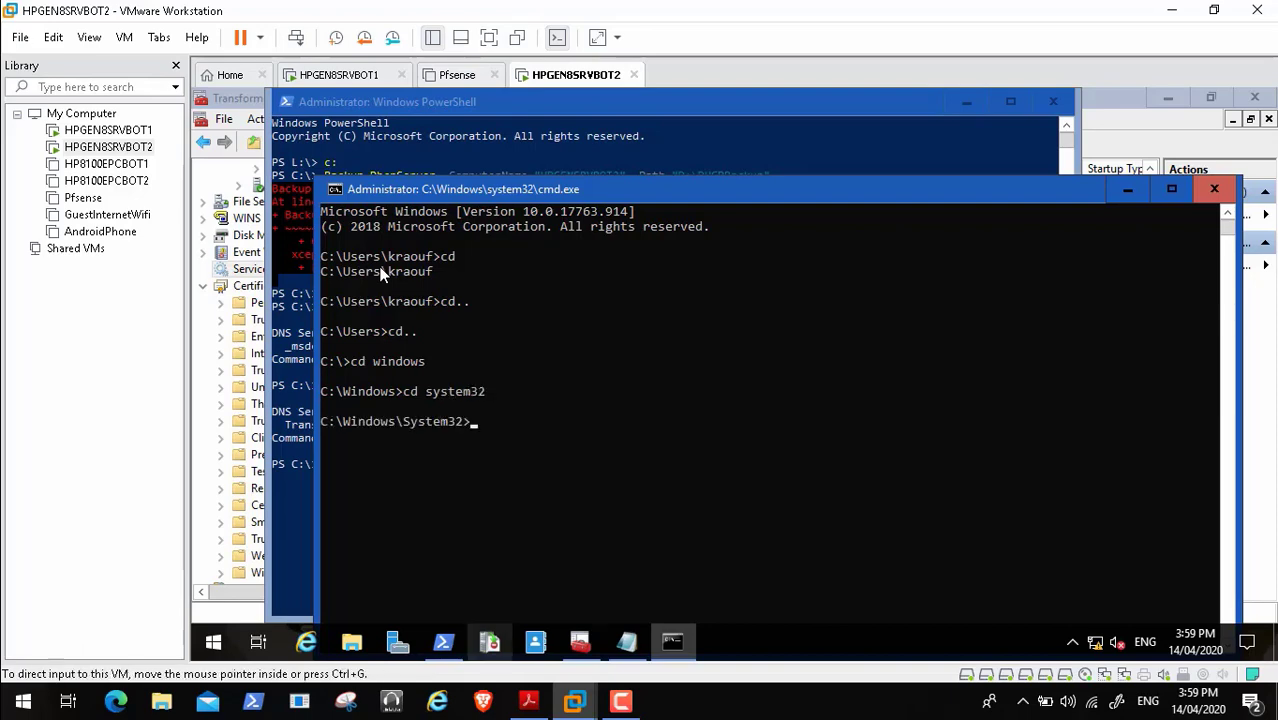
key("alt+Tab")
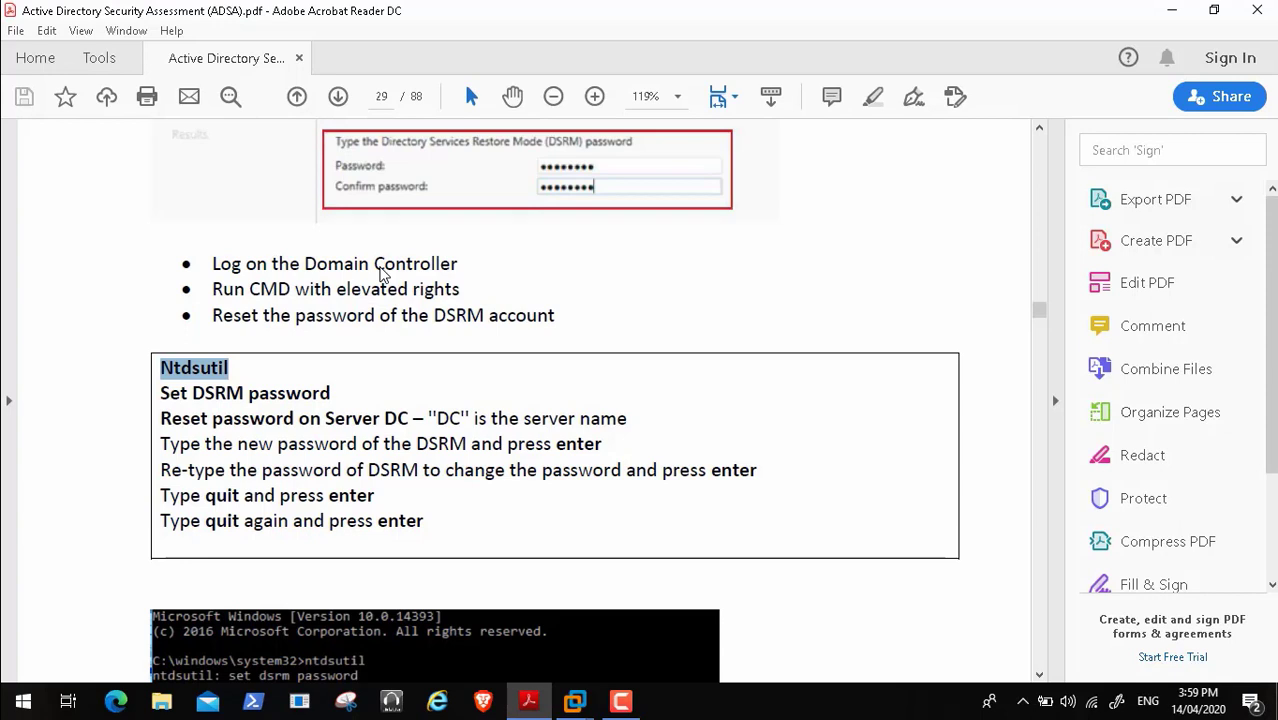
- Copy 'Ntdsutil' from the PDF, then paste and run it in BOT2's command prompt
right_click(210, 367)
left_click(250, 385)
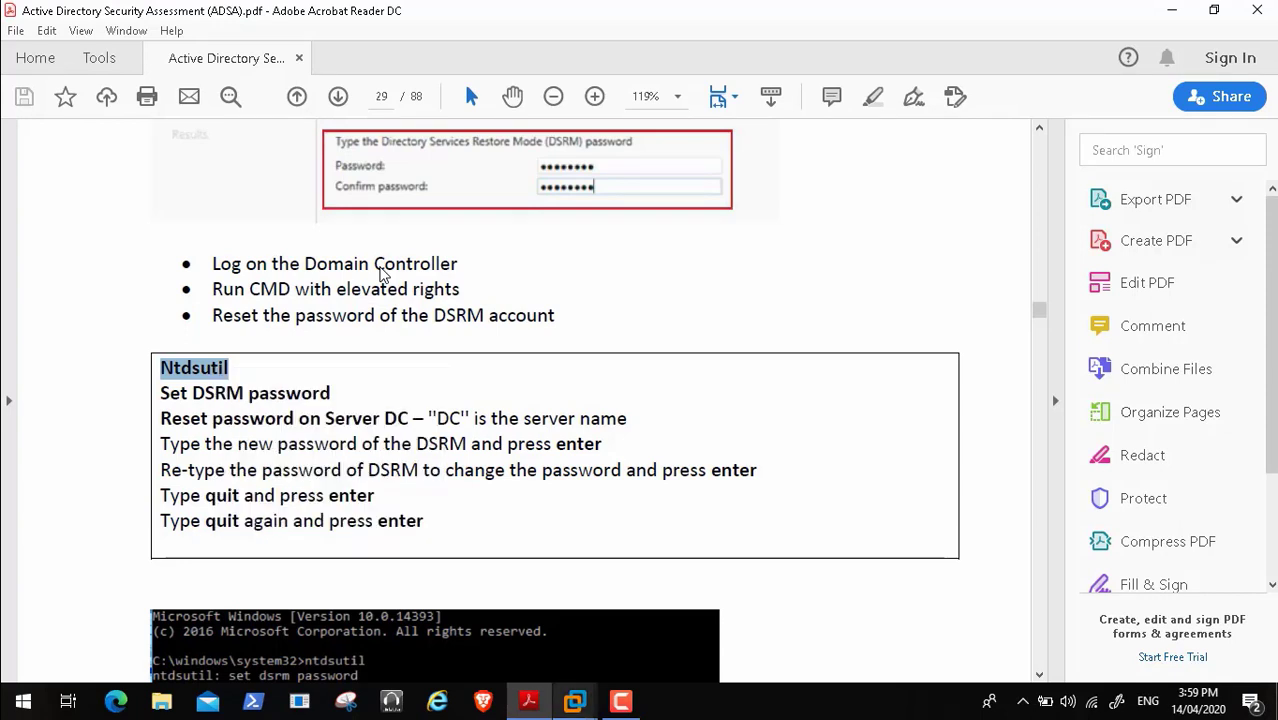
mouse_move(575, 701)
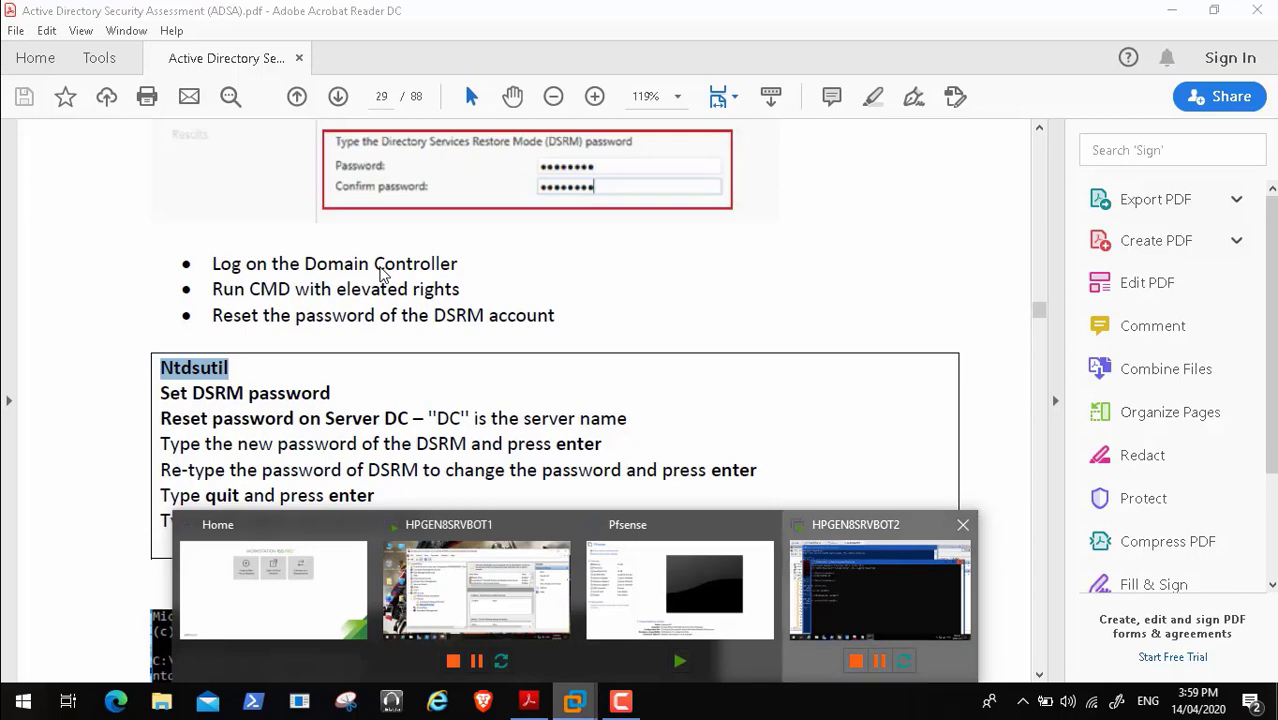
left_click(879, 590)
right_click(380, 274)
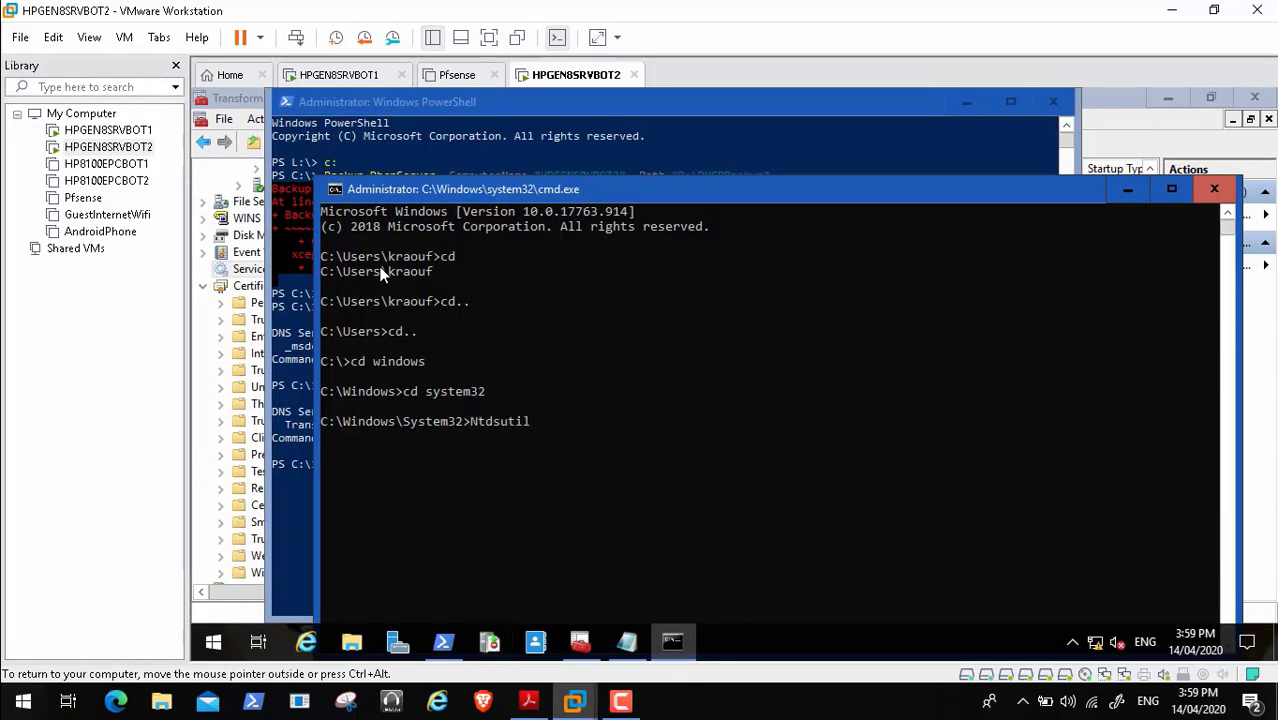
key("Return")
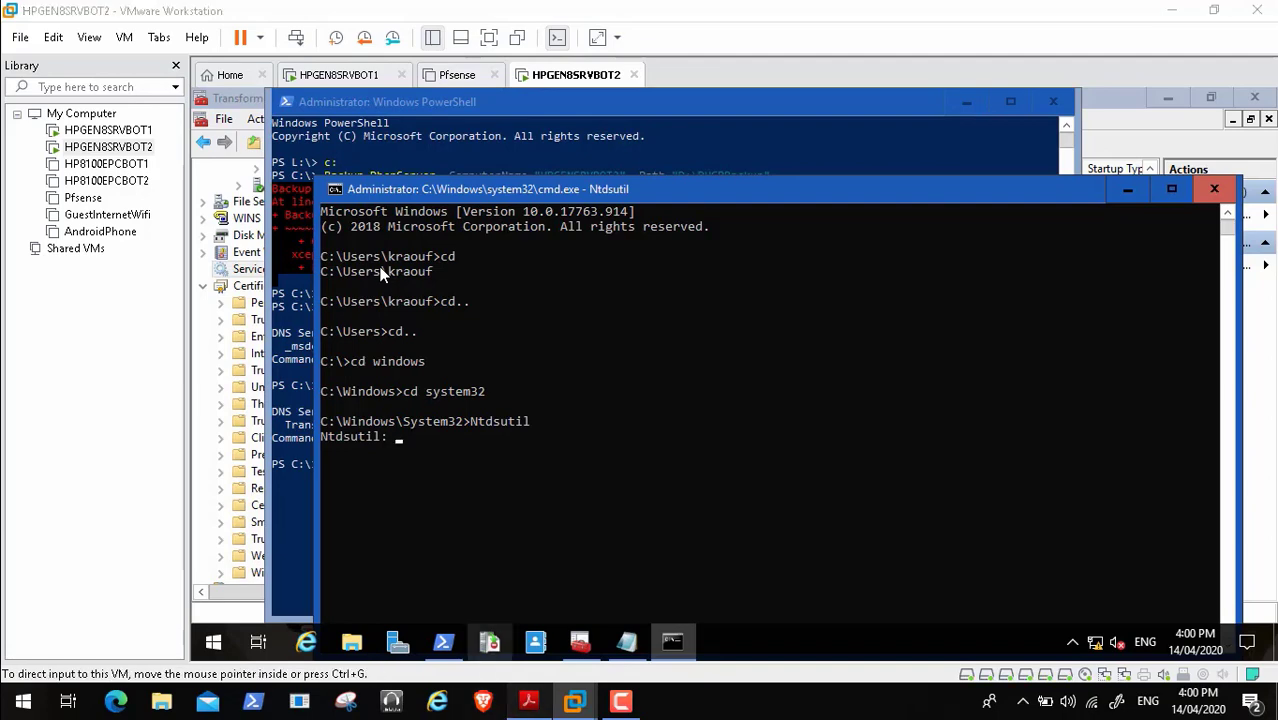
- Select 'Set DSRM password' in the PDF, then paste and run it at the Ntdsutil prompt
key("alt+Tab")
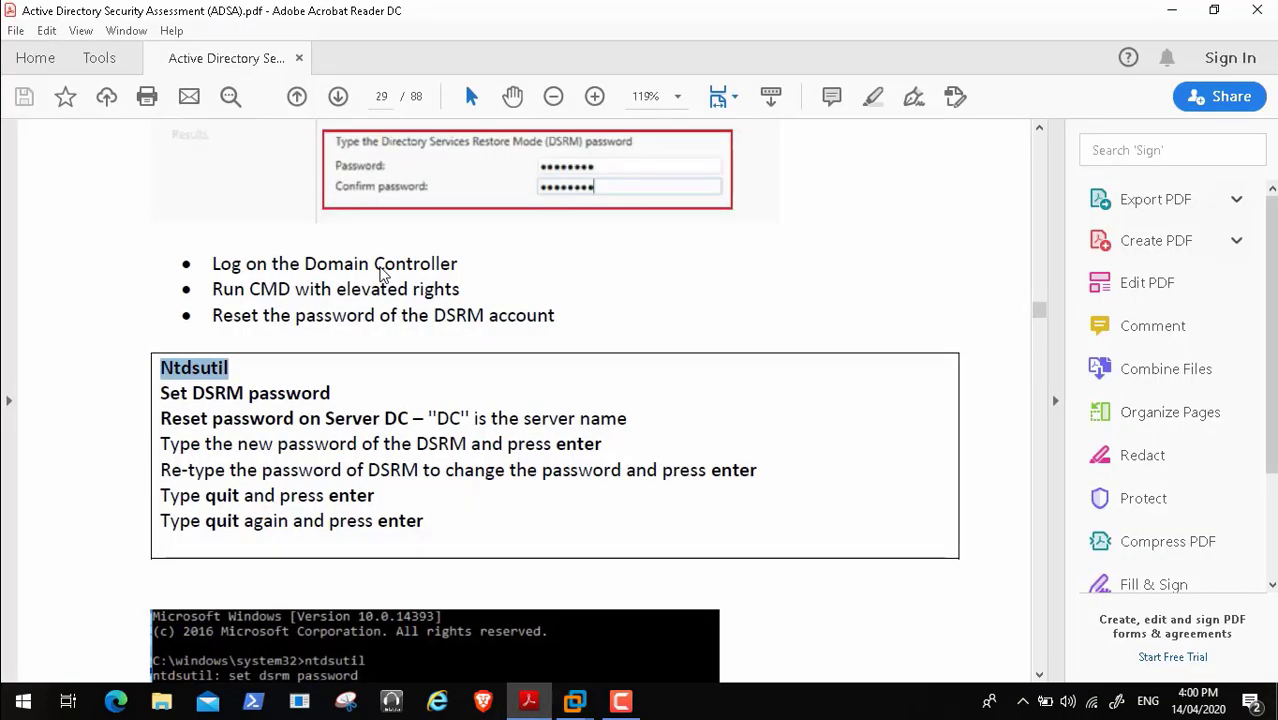
left_click_drag(161, 394, 331, 394)
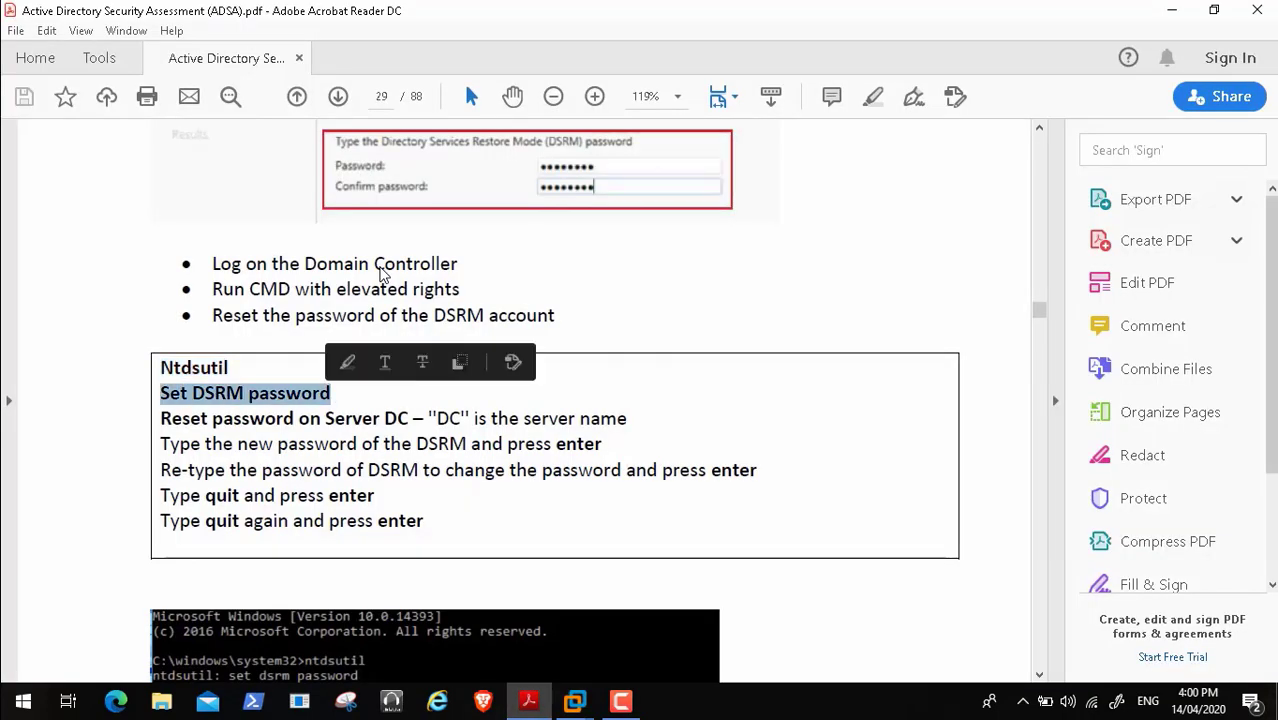
left_click(575, 701)
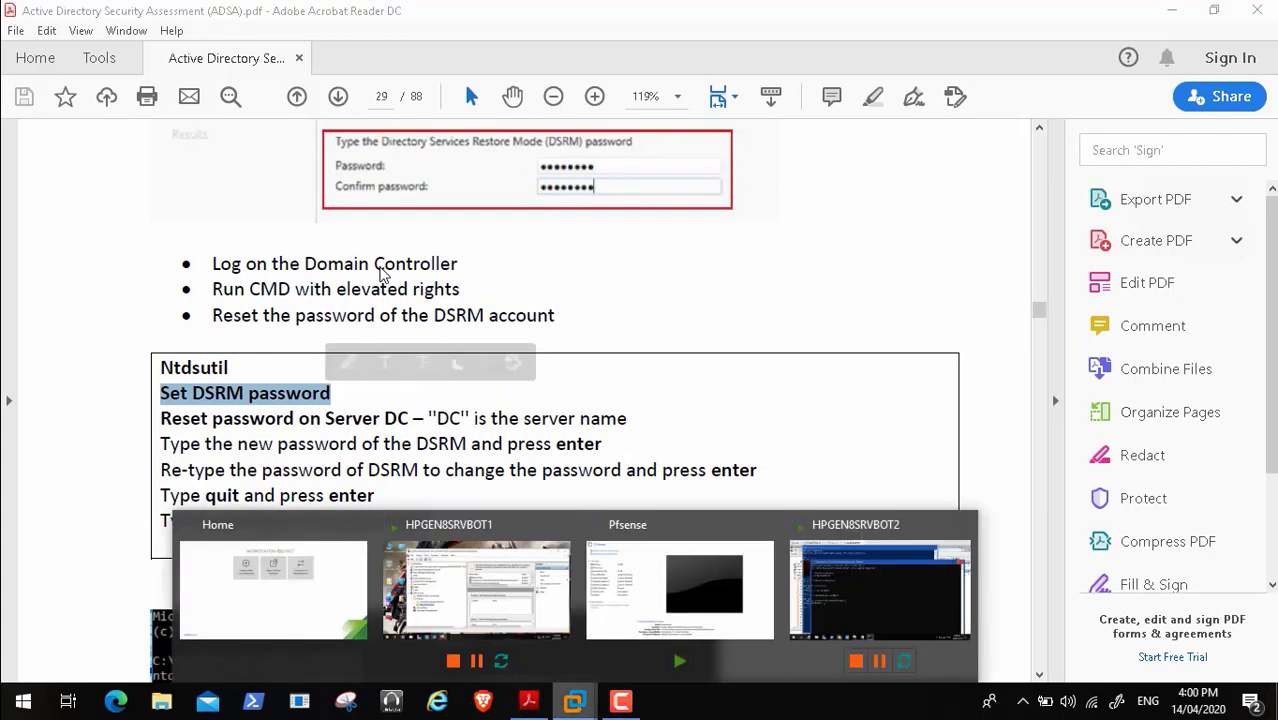
left_click(879, 590)
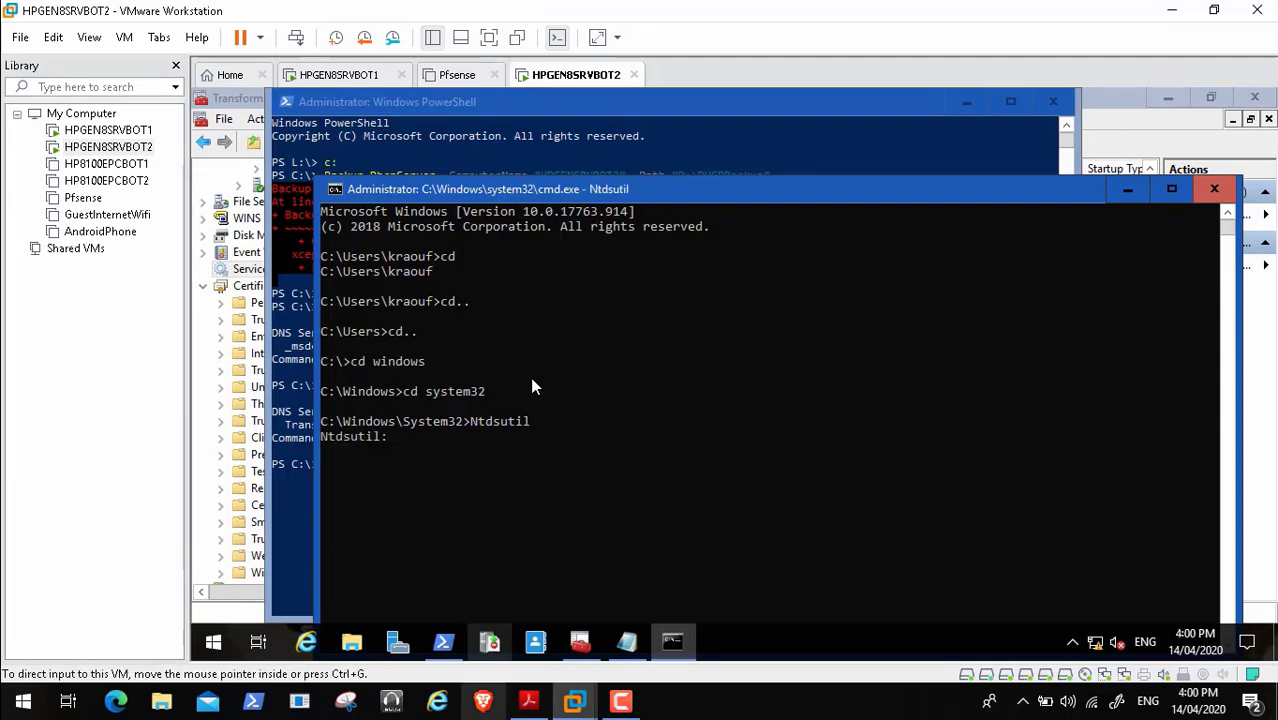
key("alt+Tab")
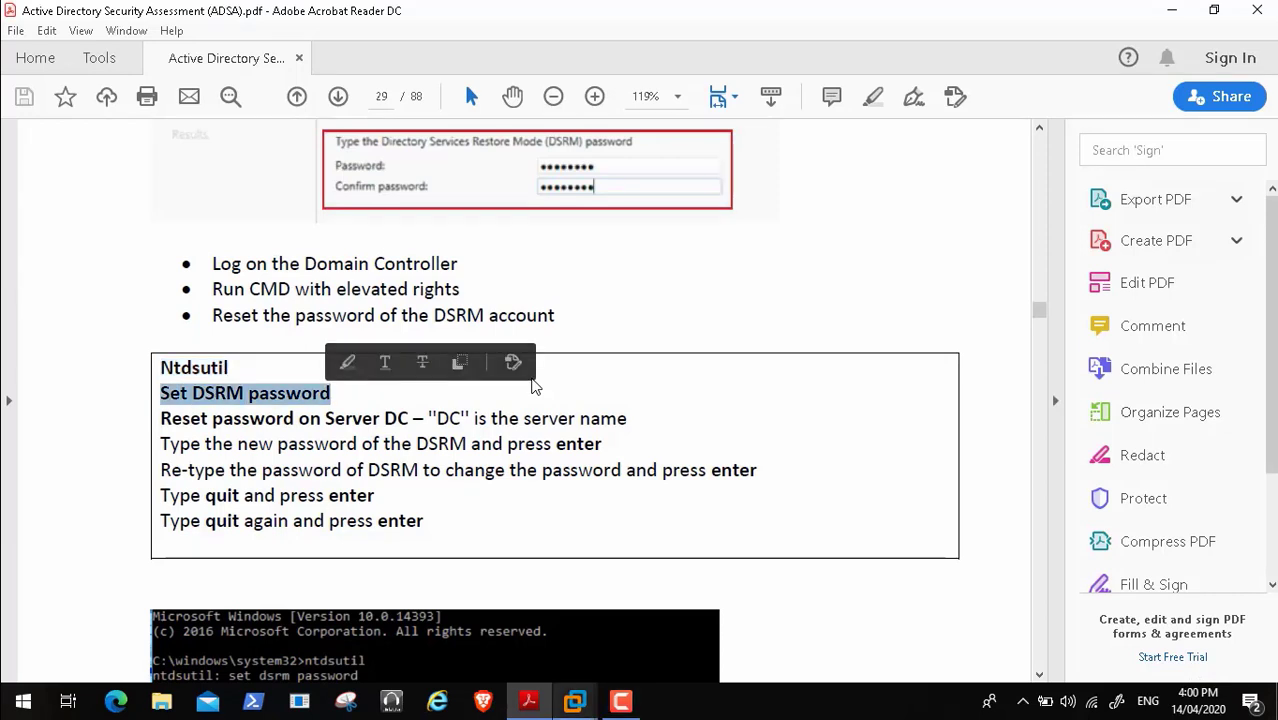
left_click(575, 701)
left_click(880, 590)
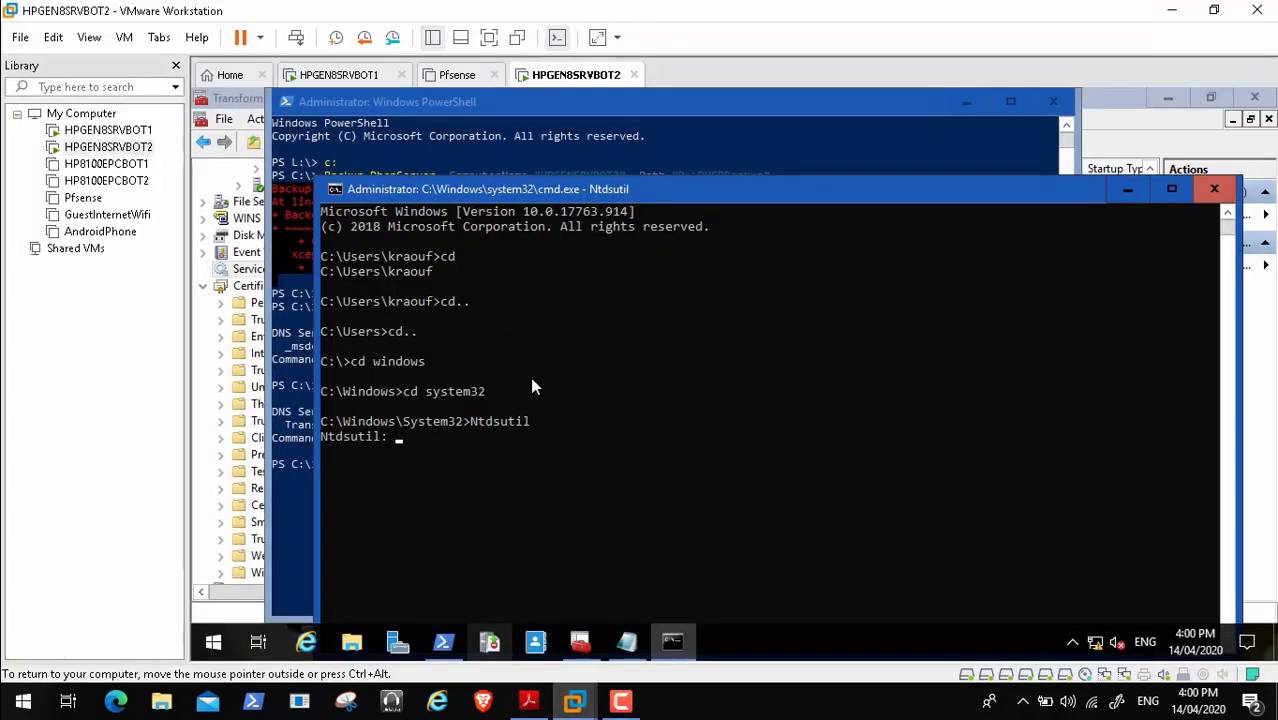
key("ctrl+v")
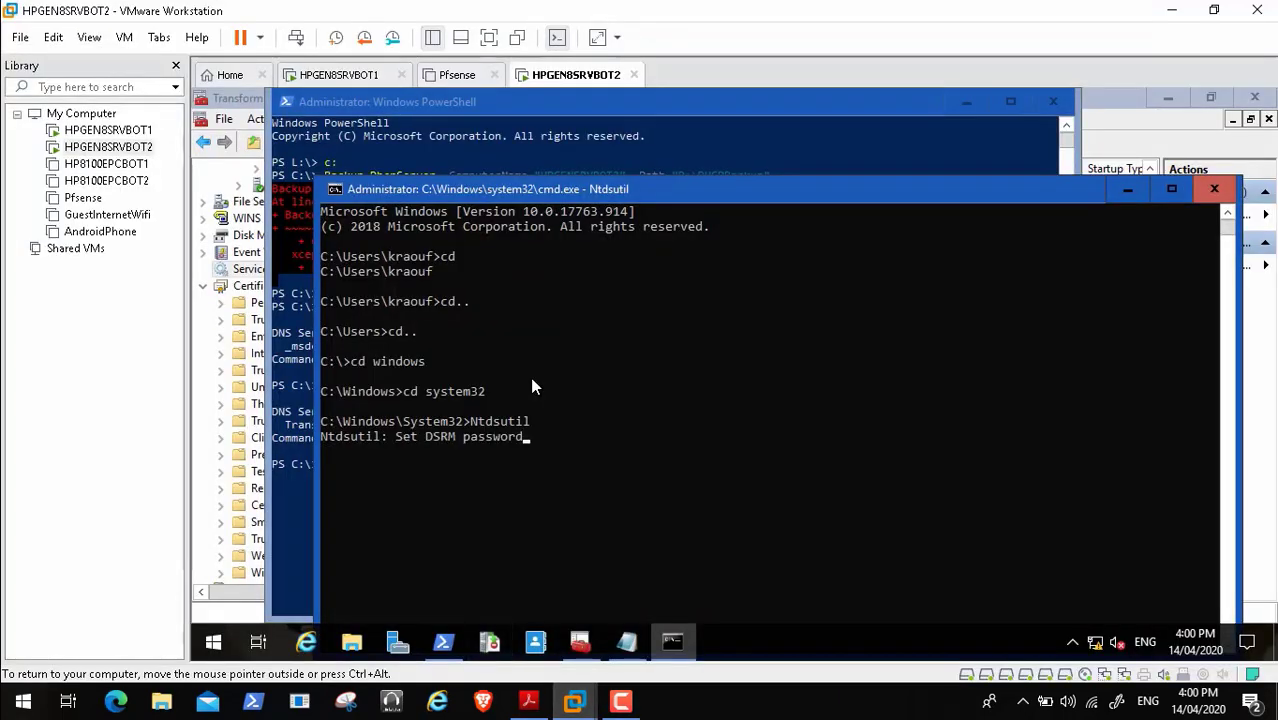
key("Return")
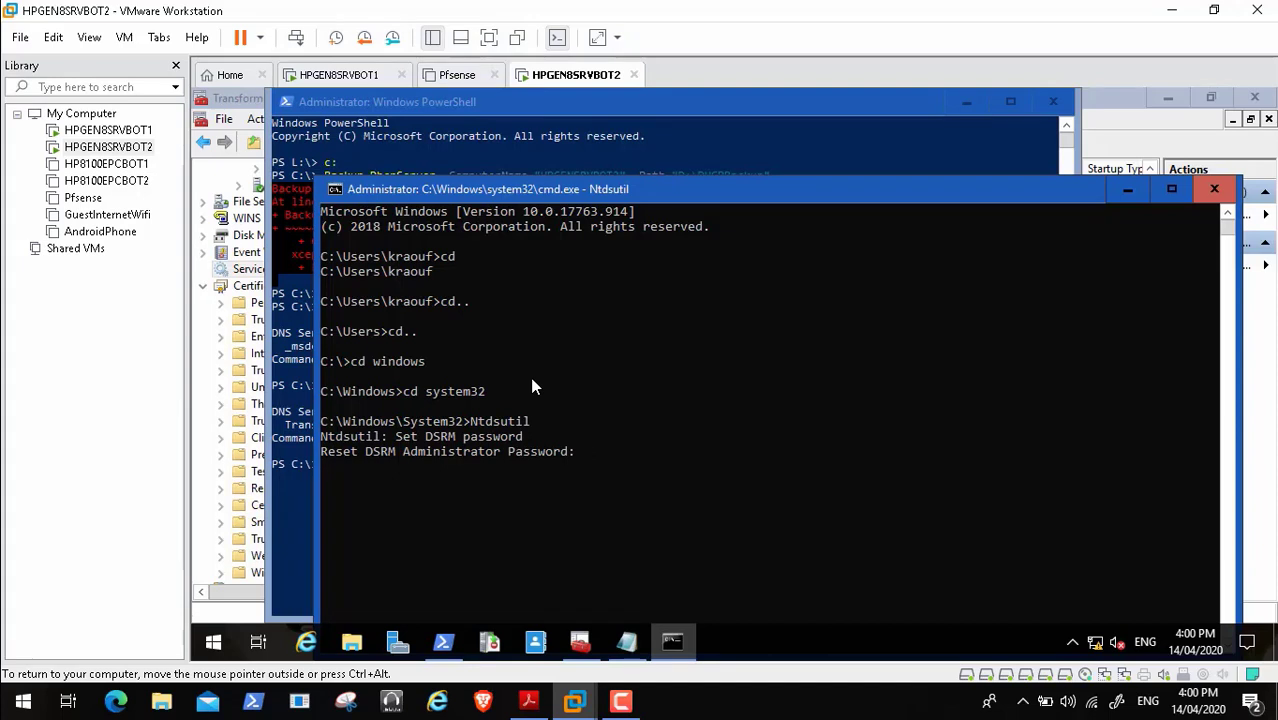
left_click(621, 701)
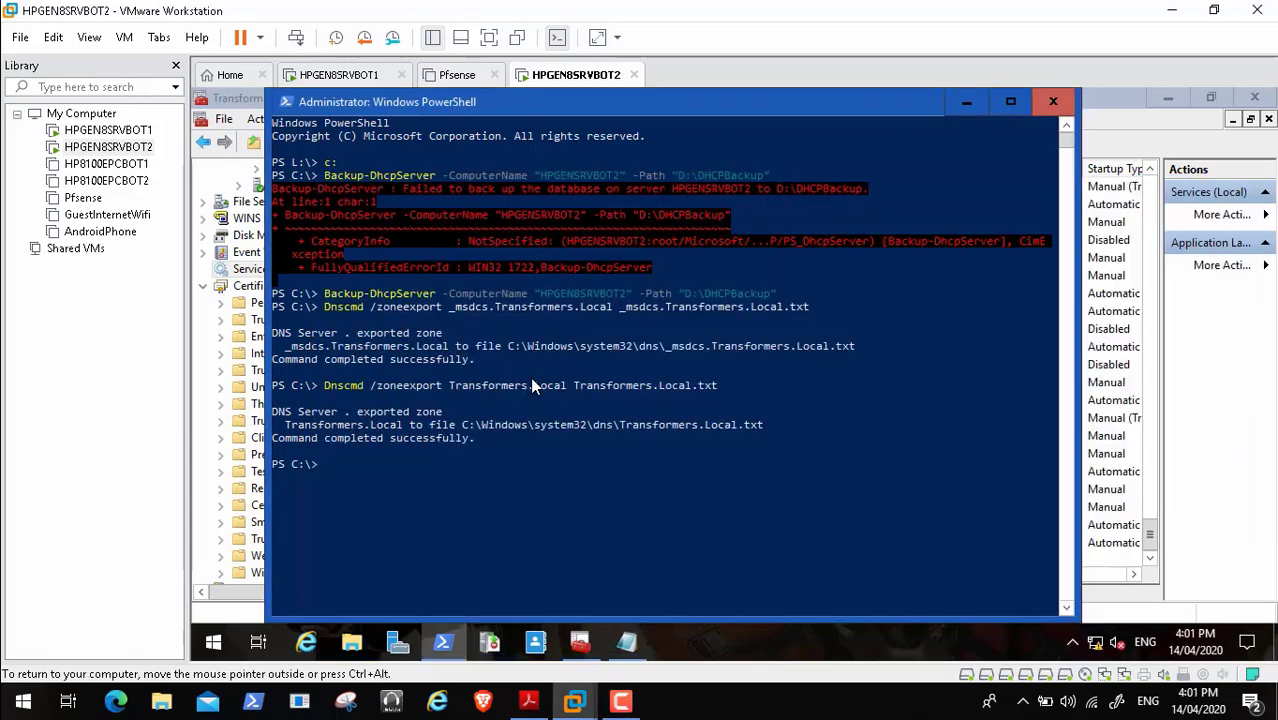
- Open an elevated 'cmd' prompt on BOT2 through the Win+X Run entry
right_click(213, 641)
key("Up")
key("Up")
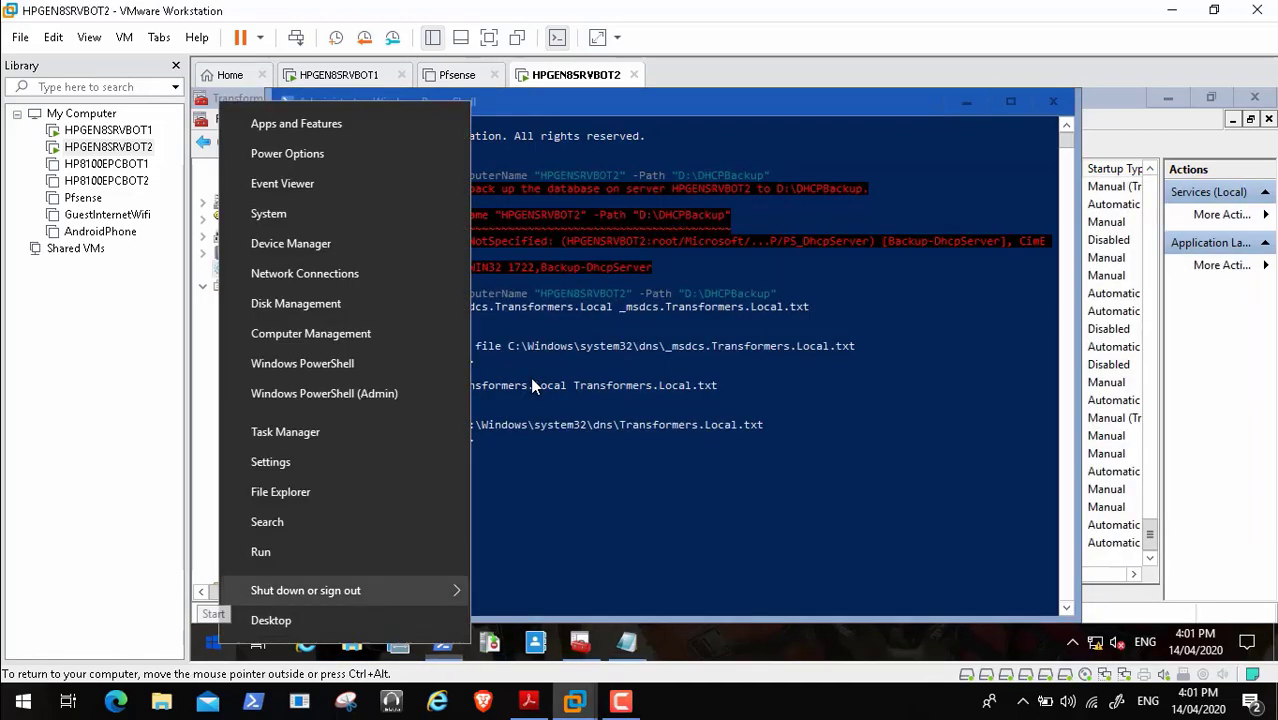
key("Return")
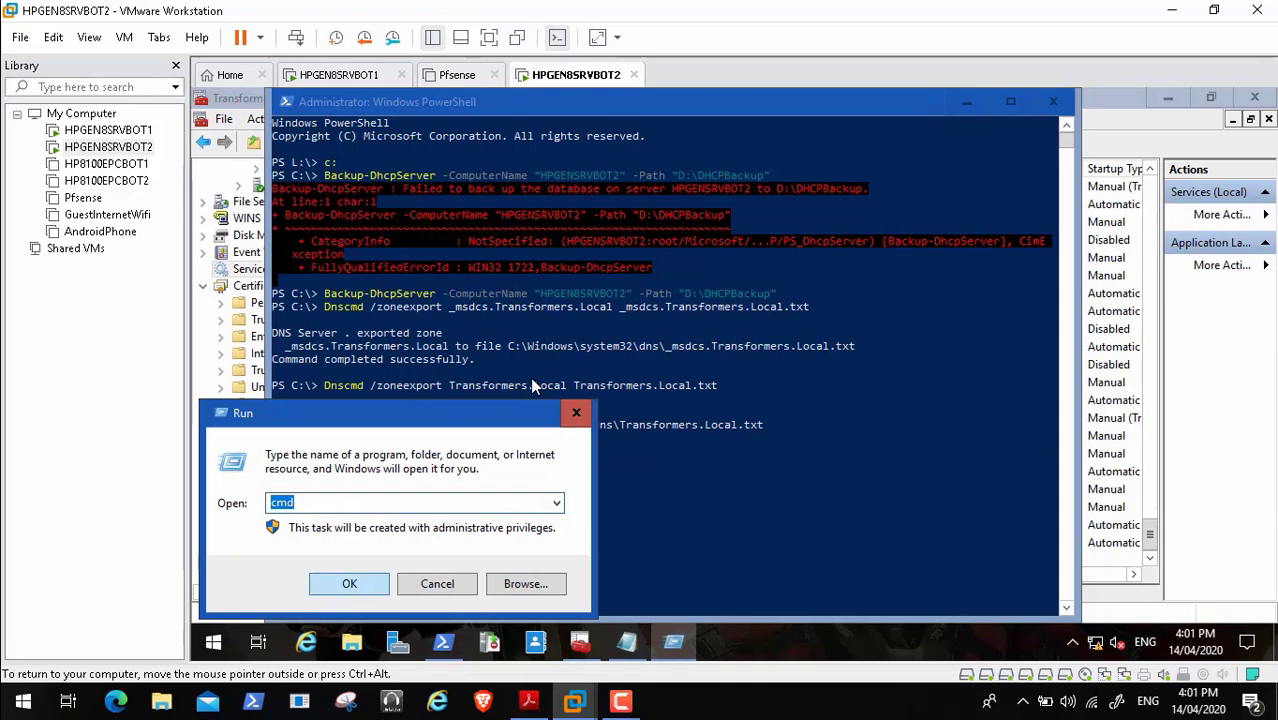
key("Return")
- Move the new prompt to C:\Windows\System32, then return to the PDF instructions
type("cd..")
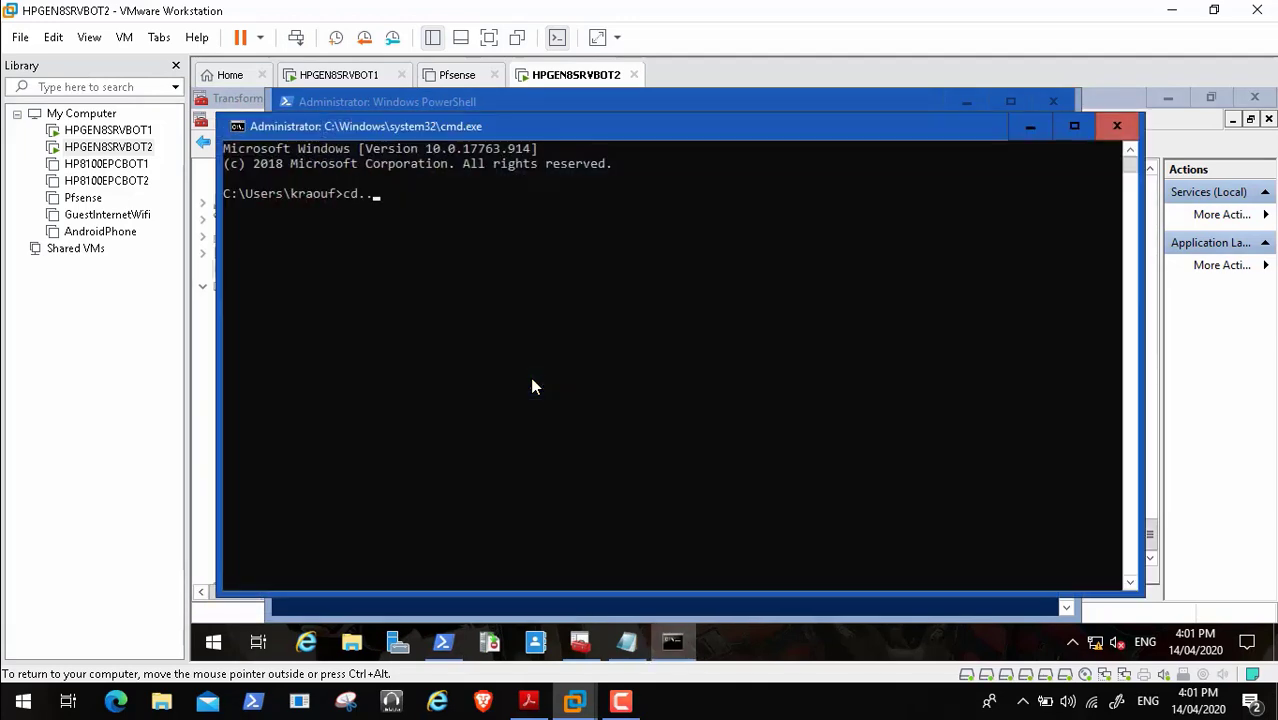
key("Return")
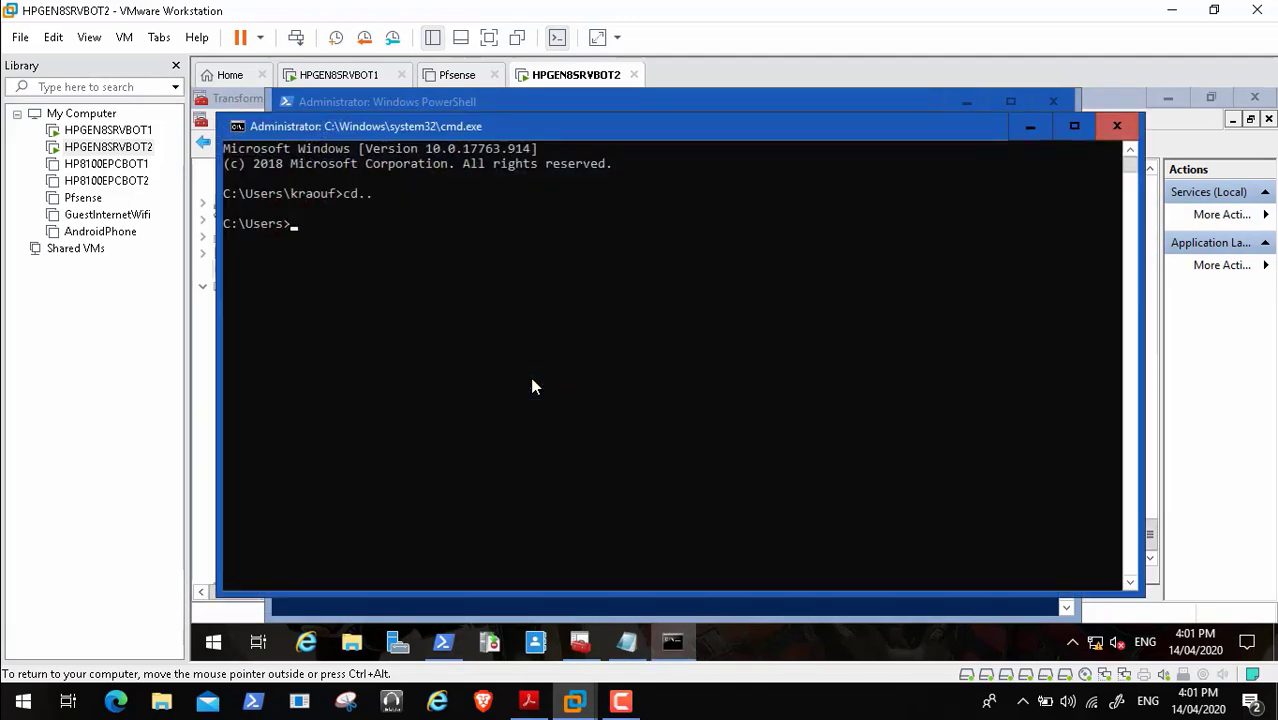
type("cd..")
key("Return")
type("cd windows")
key("Return")
type("cd sys")
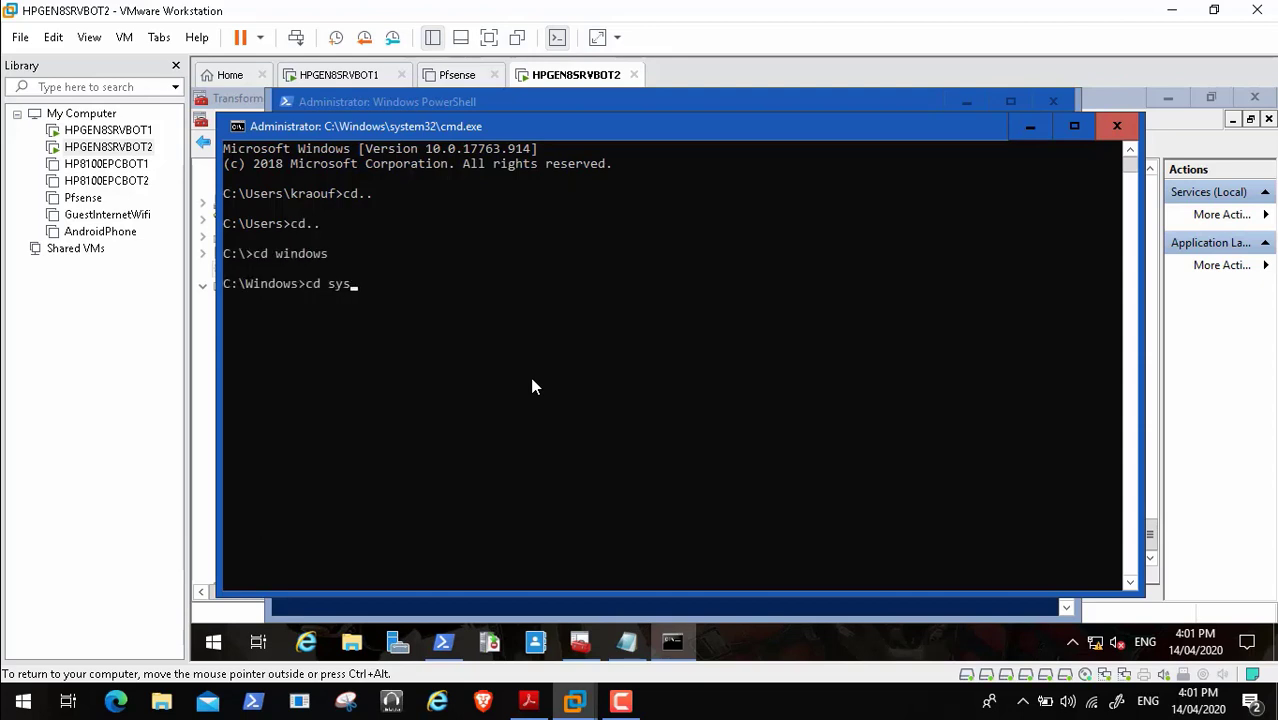
type("tem32")
key("Return")
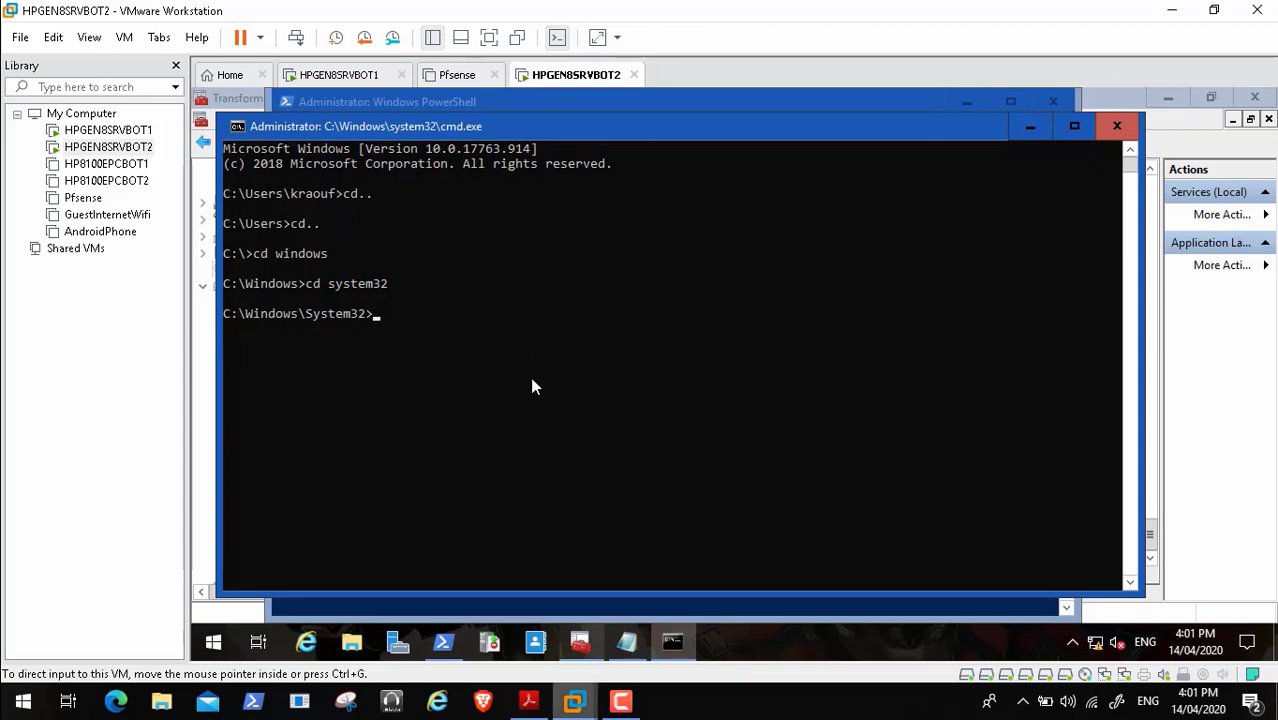
left_click(528, 701)
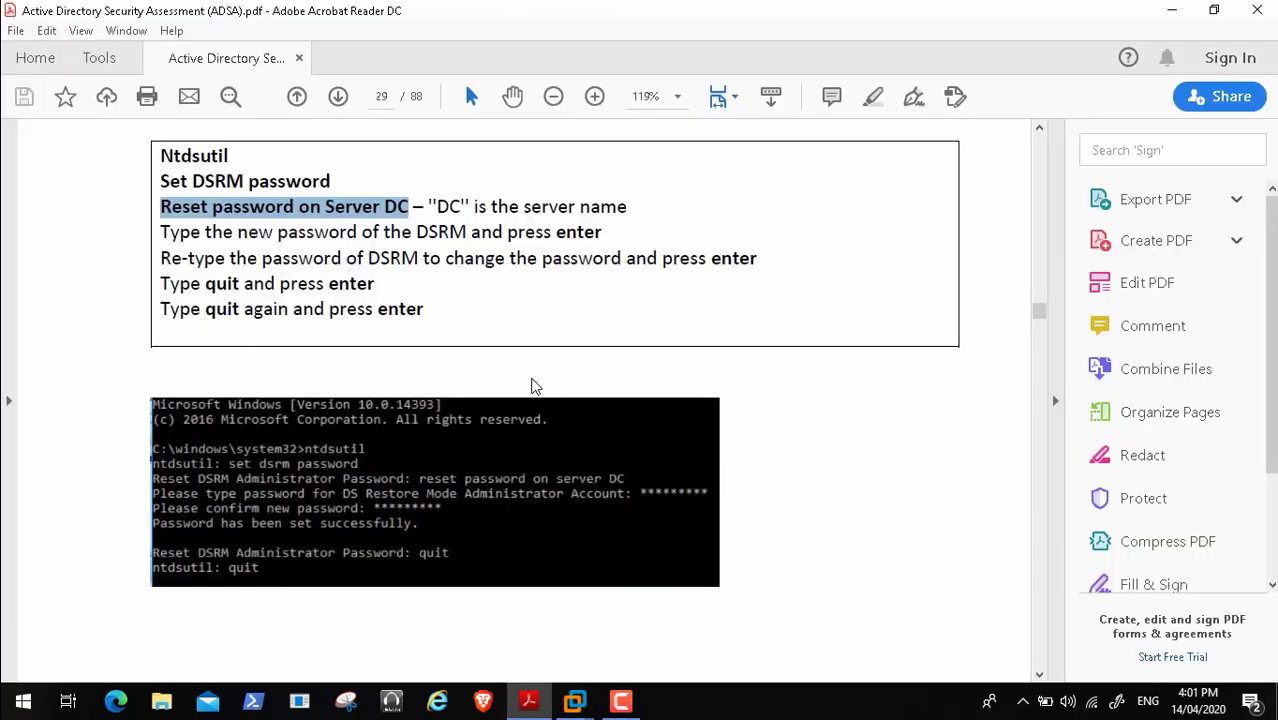
- Select 'Ntdsutil' in the PDF, then paste and run it in BOT2's prompt
left_click_drag(161, 157, 229, 157)
key("ctrl+c")
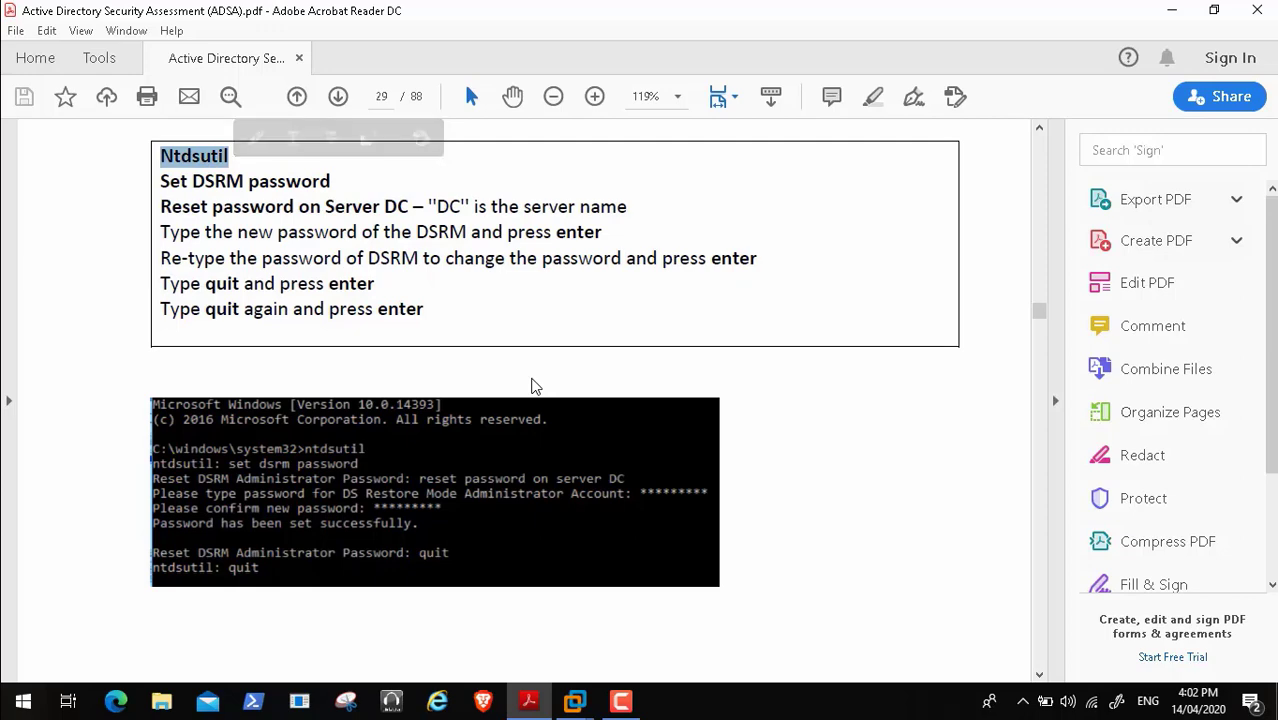
mouse_move(575, 701)
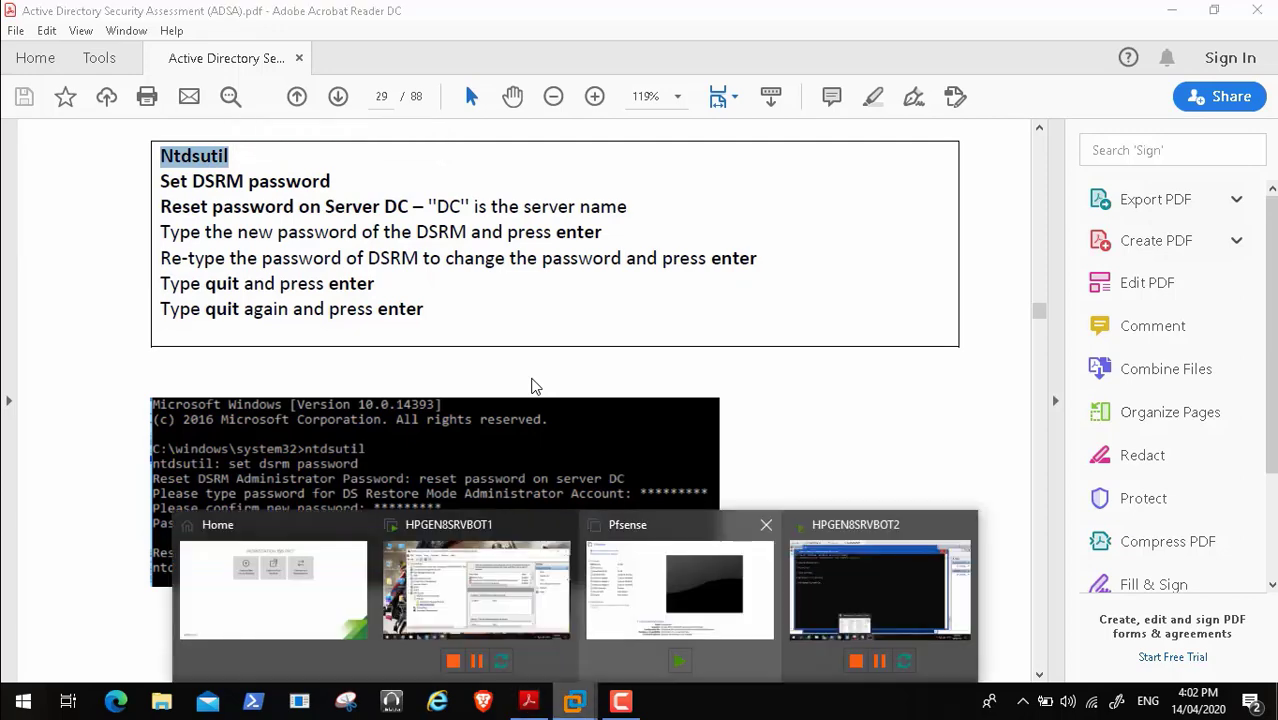
left_click(880, 590)
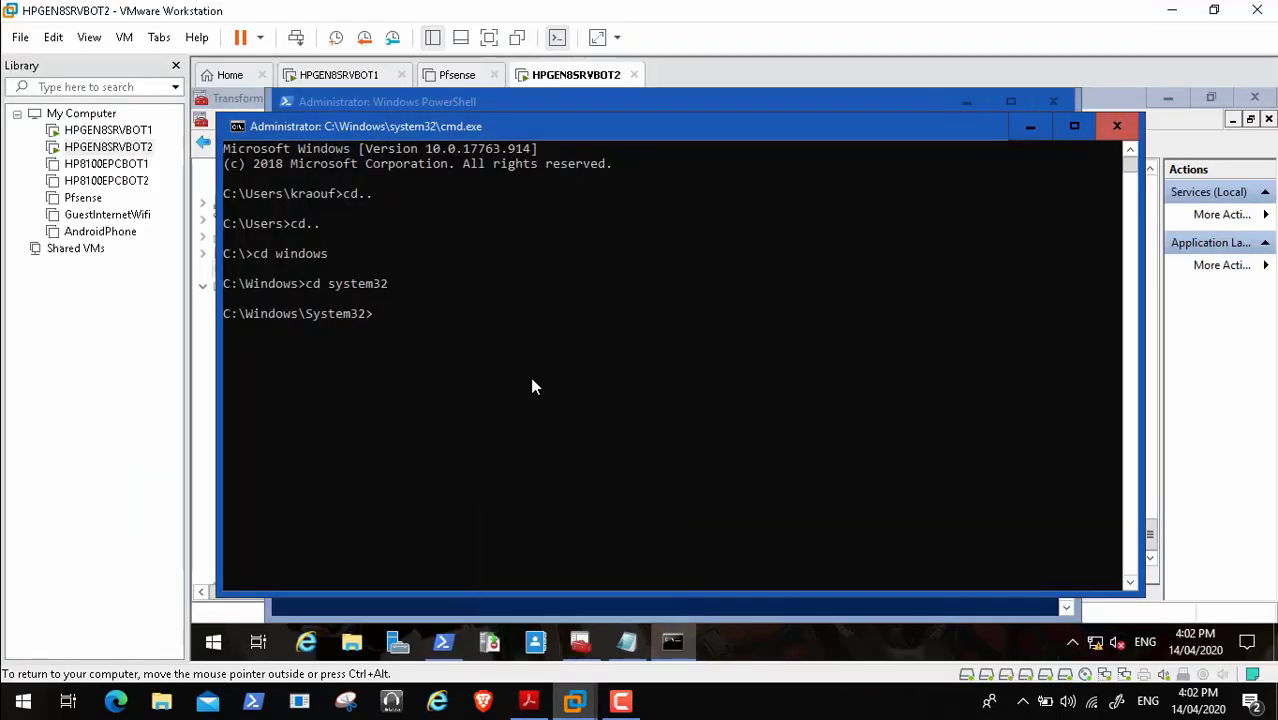
key("ctrl+v")
key("Return")
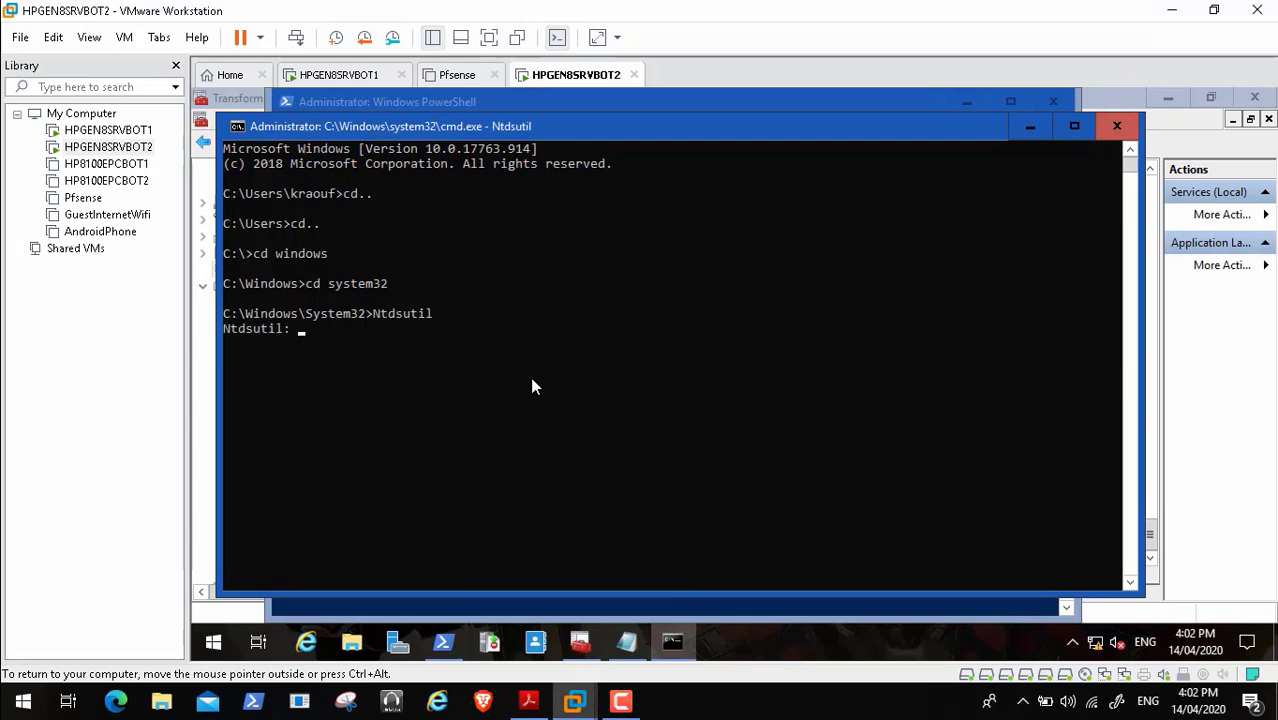
key("ctrl+alt")
key("alt+Tab")
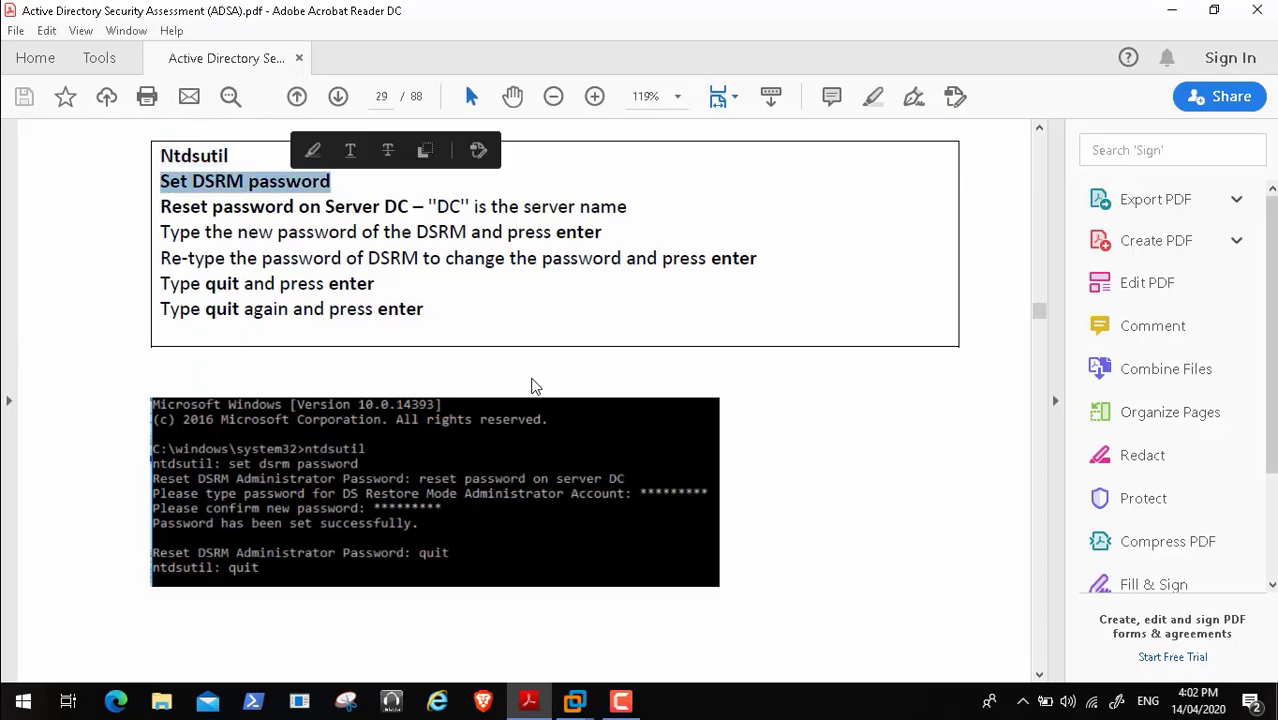
- Paste and run 'Set DSRM password' at the Ntdsutil prompt, then return to the guide
left_click(575, 701)
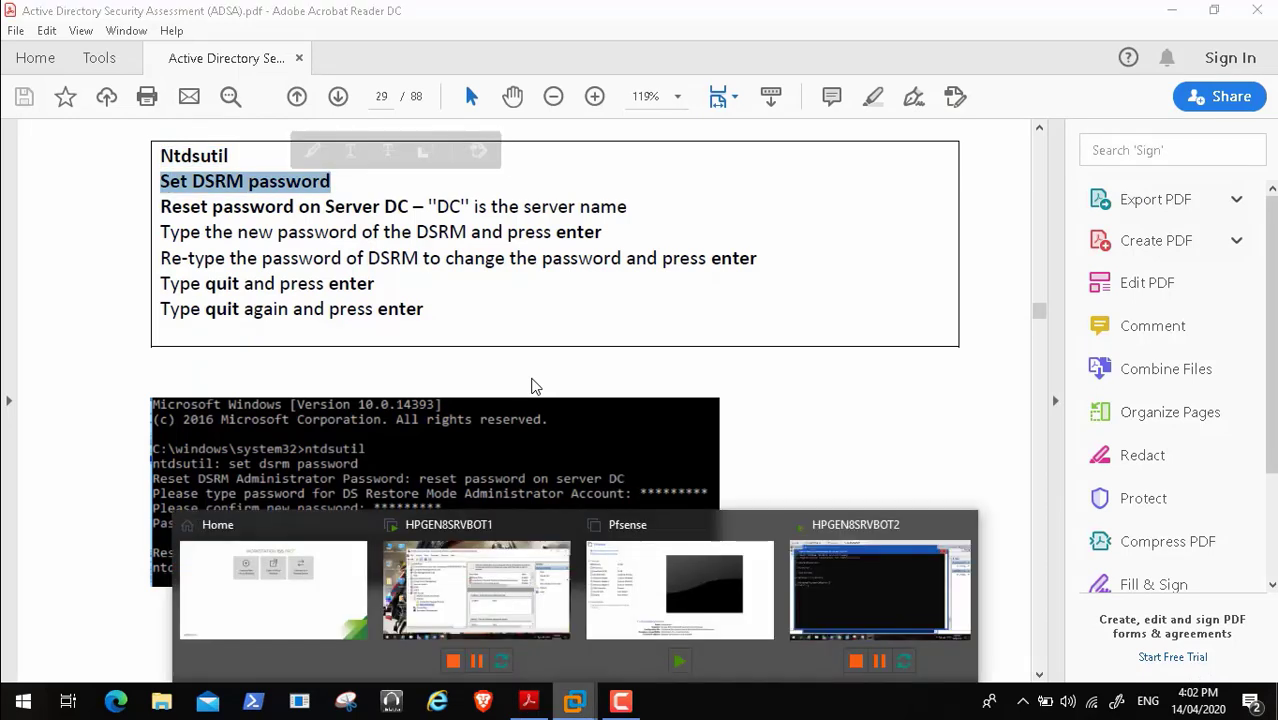
left_click(880, 590)
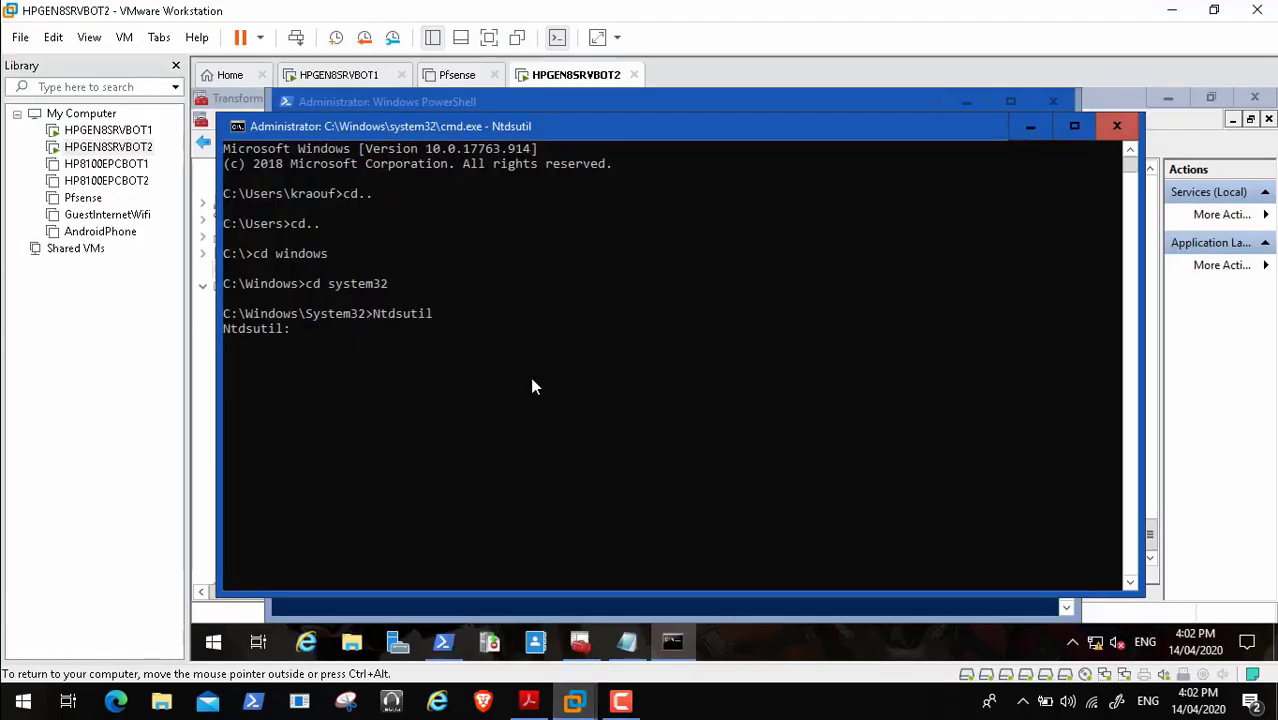
key("ctrl+v")
key("Return")
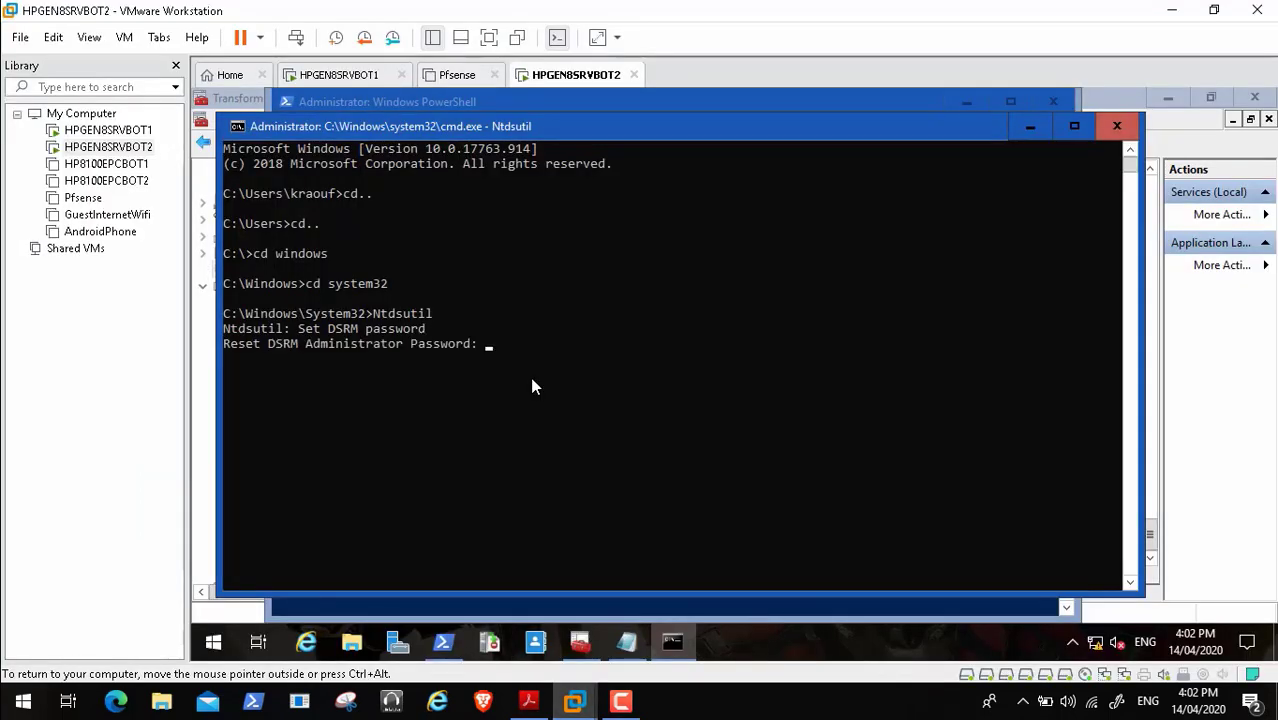
key("alt+Tab")
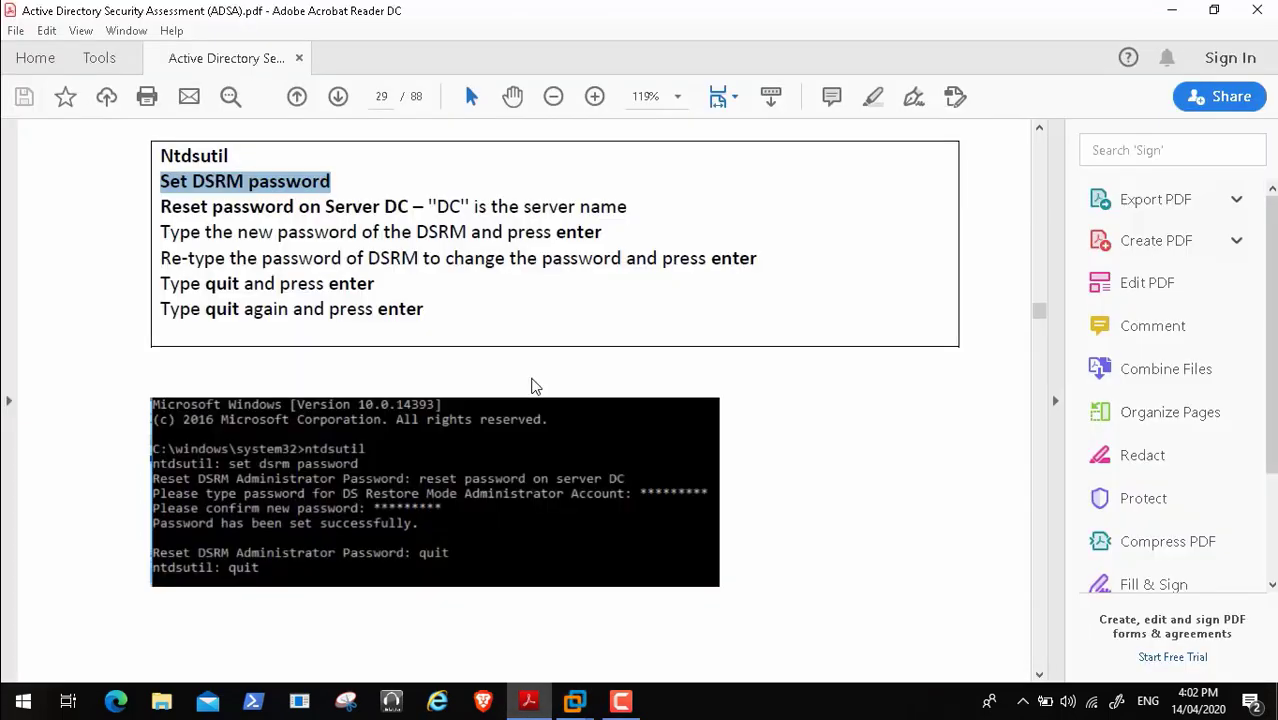
- Run 'Reset password on Server HPGEN8SRVBOT2', copied from the guide with DC replaced
left_click_drag(161, 207, 409, 207)
key("ctrl+c")
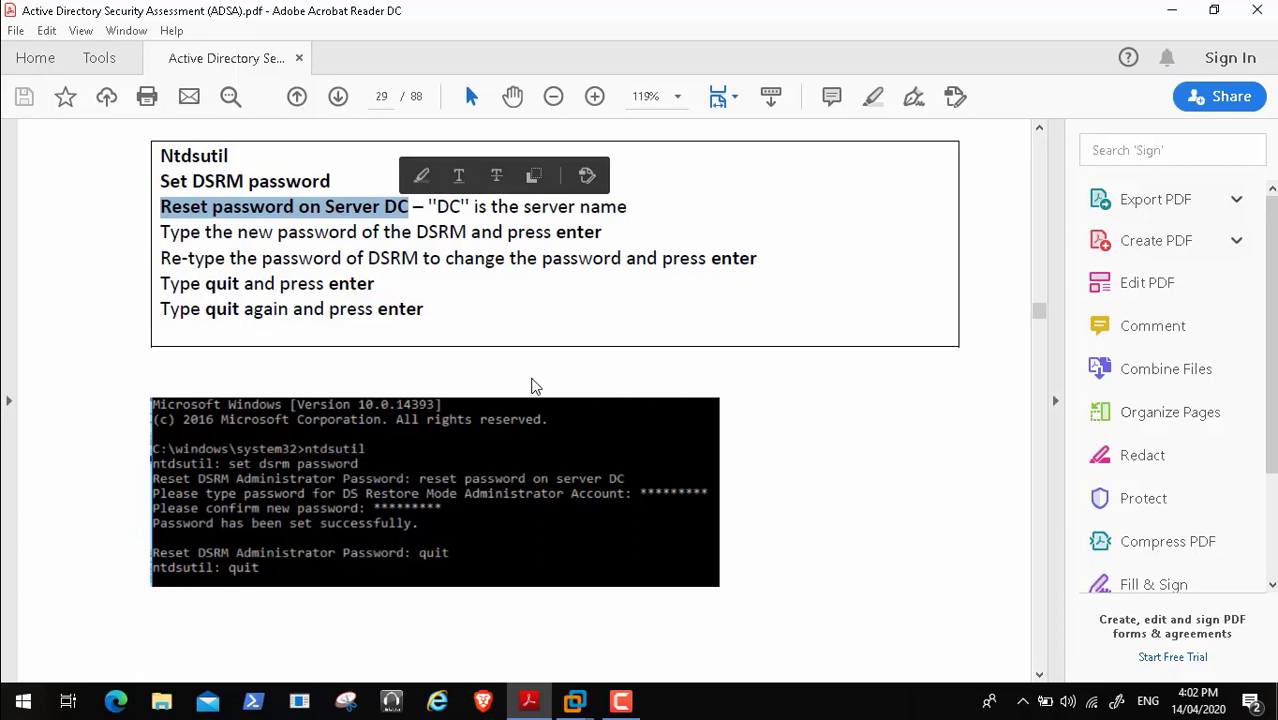
left_click(575, 701)
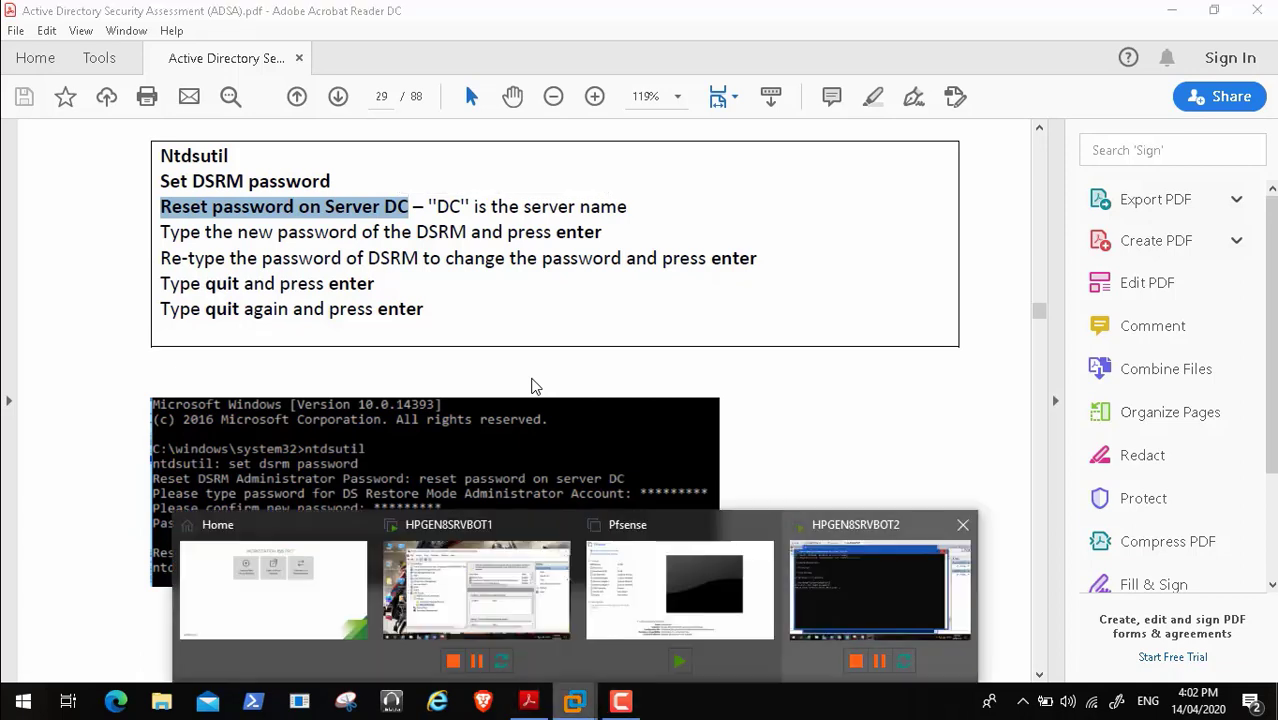
left_click(880, 590)
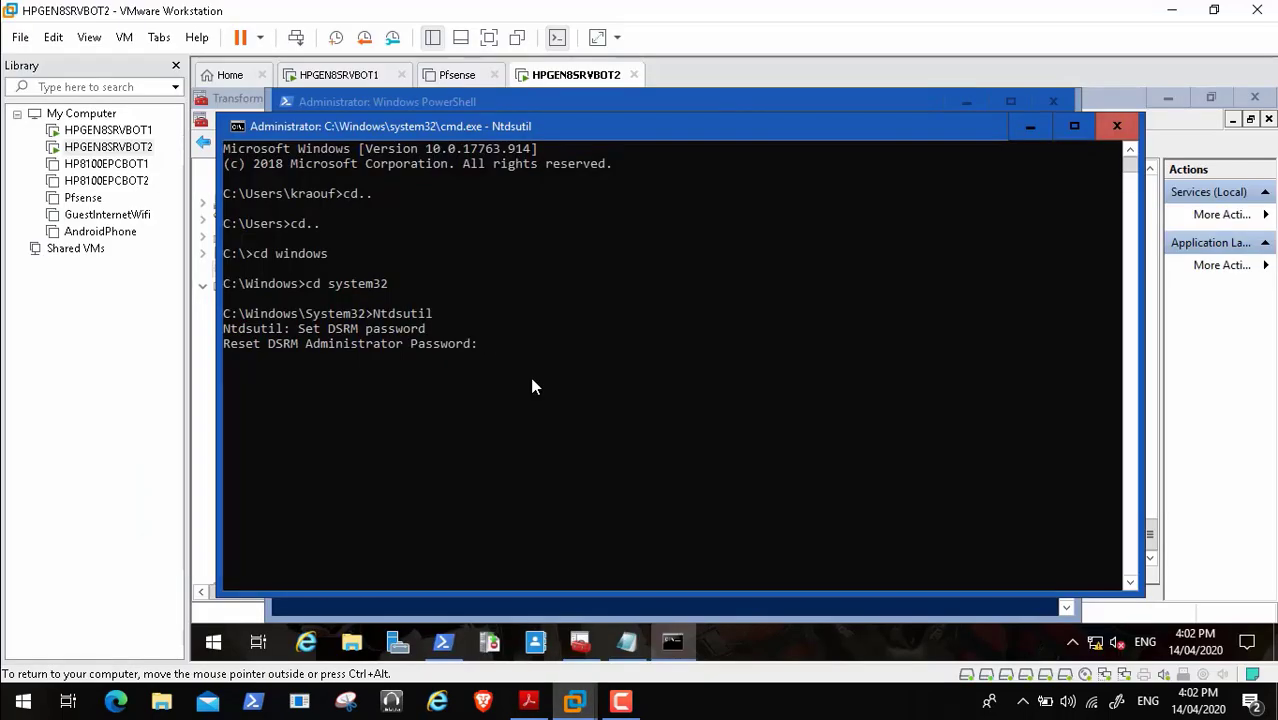
key("ctrl+v")
key("BackSpace")
key("BackSpace")
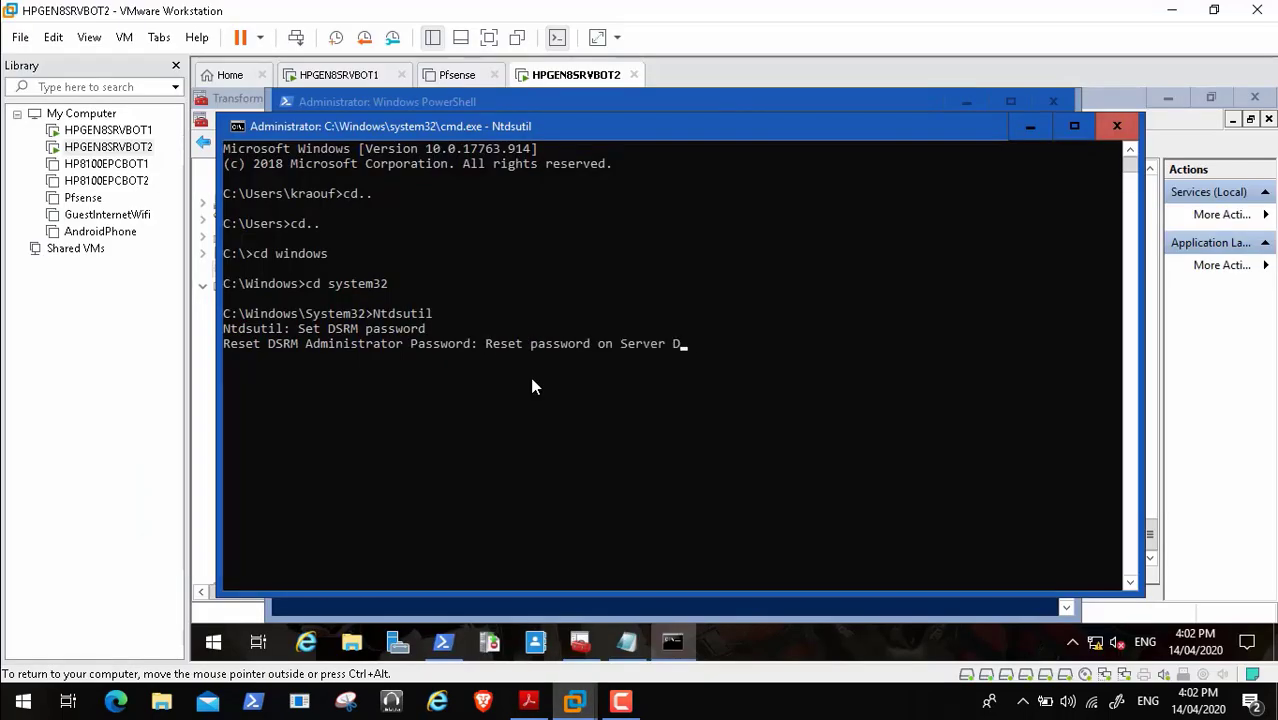
type("HPE")
key("BackSpace")
type("G")
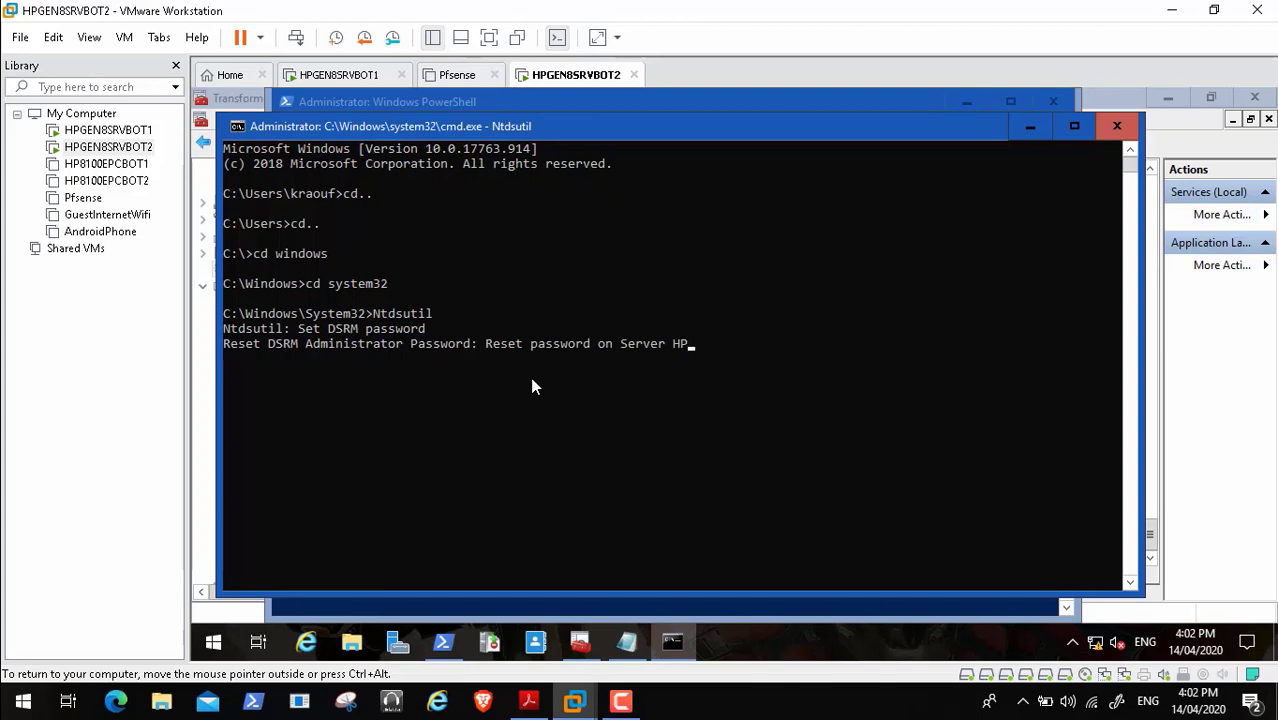
type("EN8")
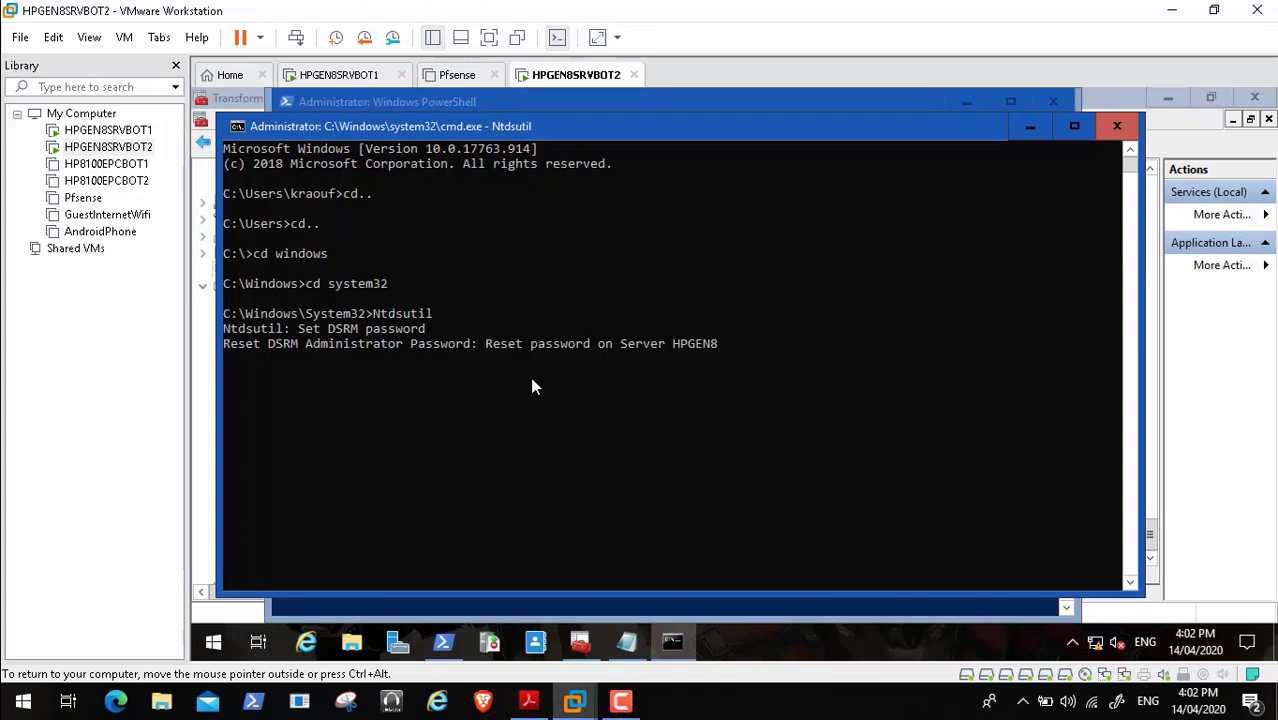
type("SRVBOT2")
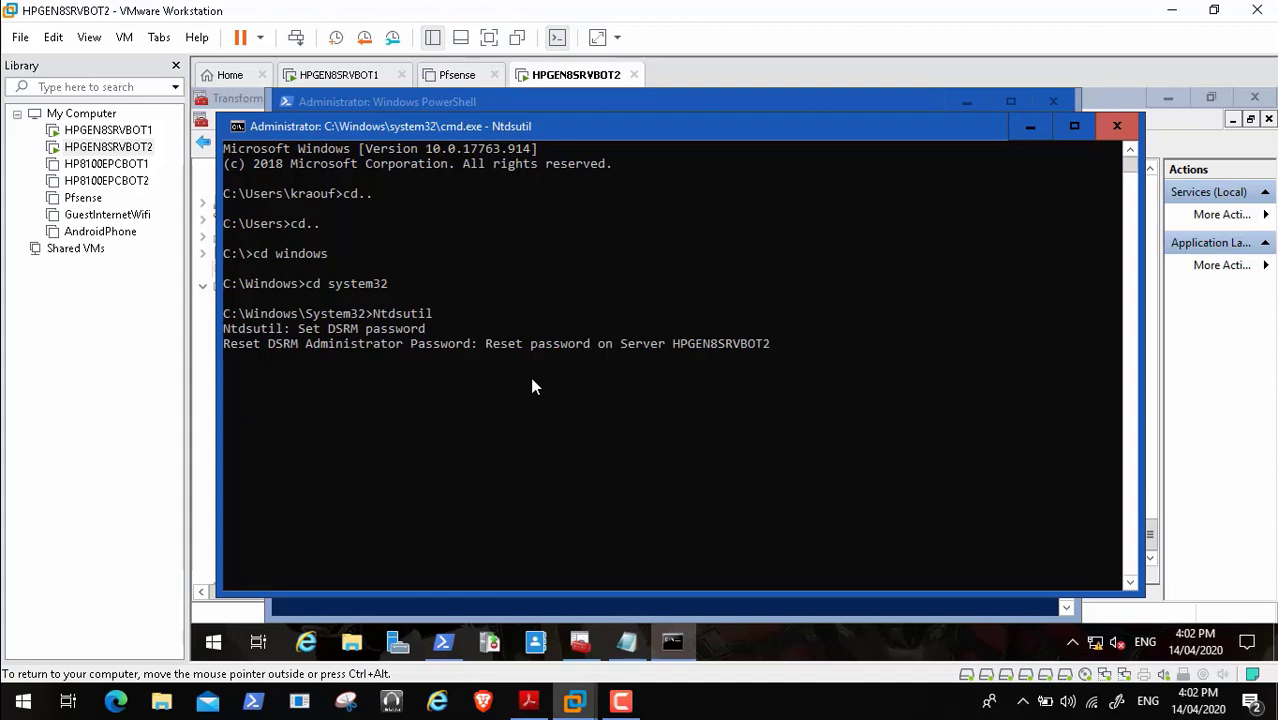
key("Return")
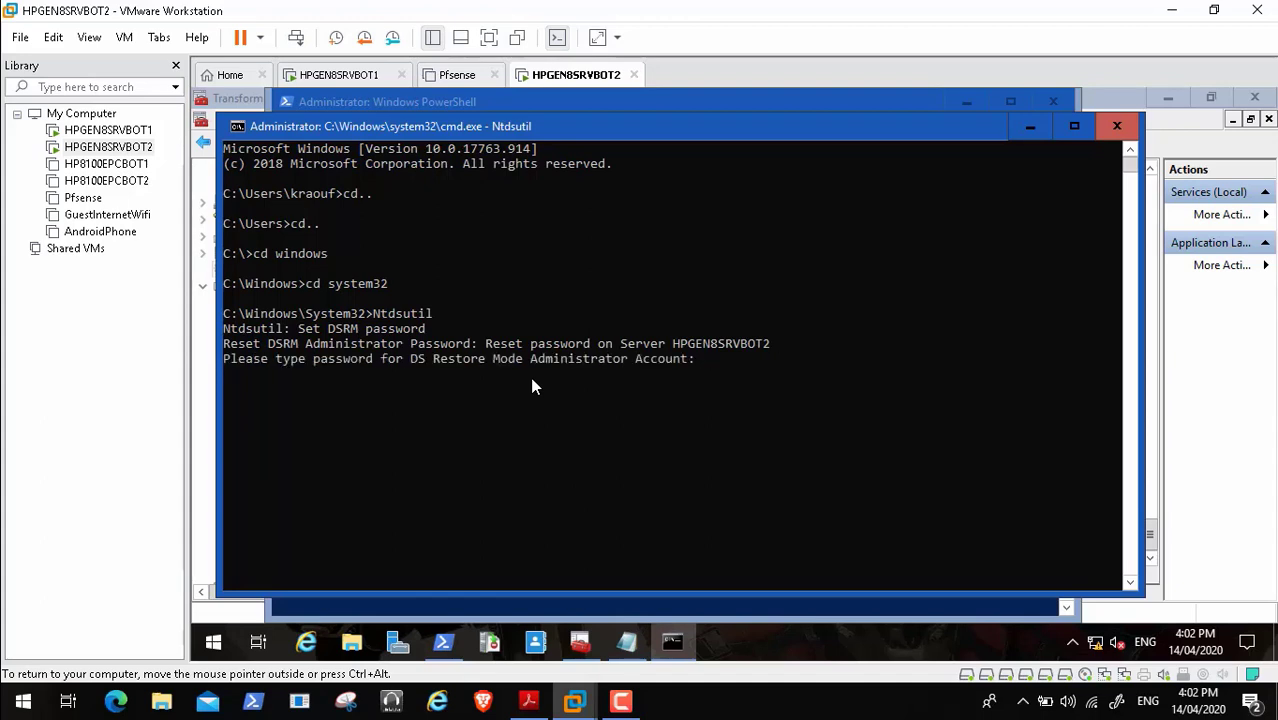
- Enter and confirm the new DSRM administrator password, then return to the PDF guide
type("**********")
key("Return")
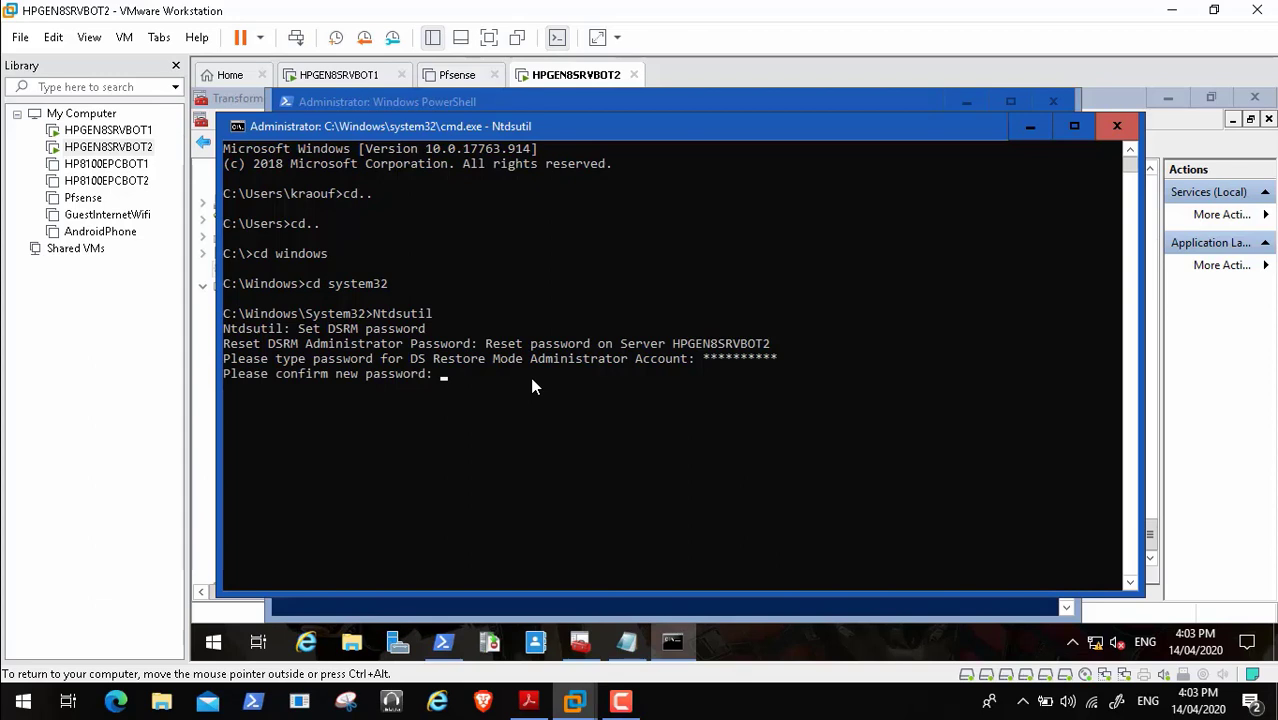
type("********")
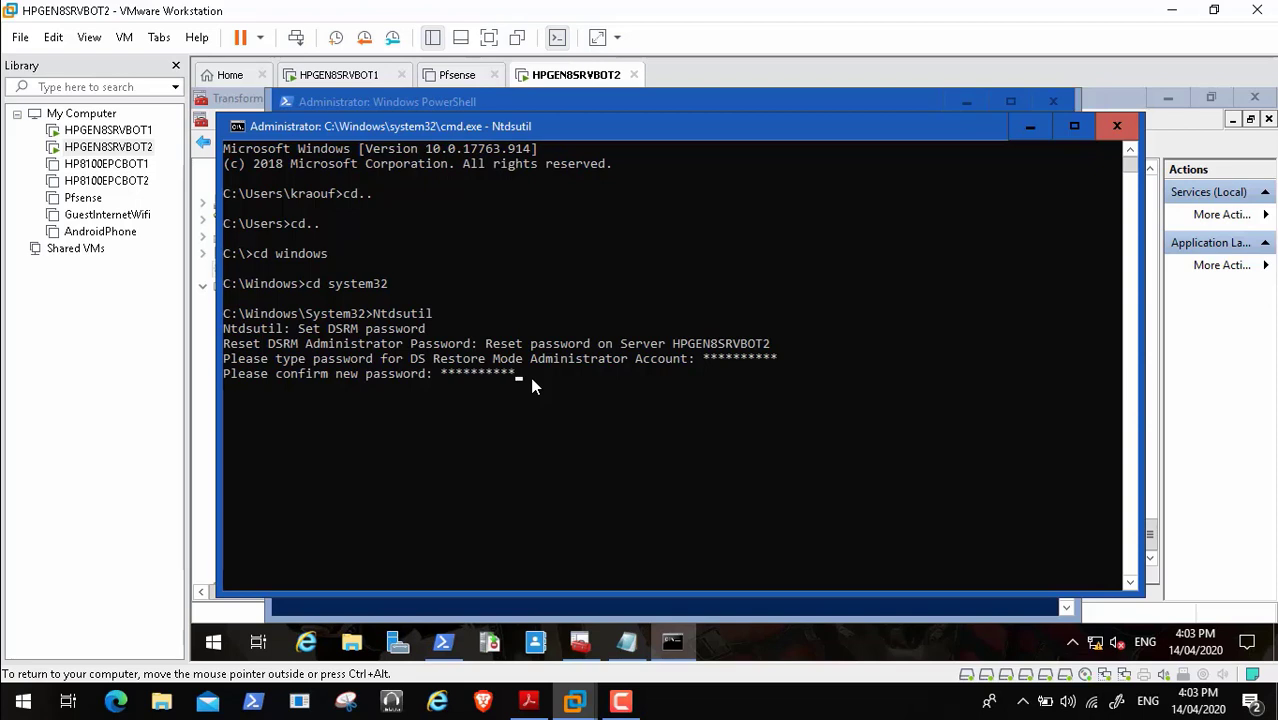
type("**")
key("Return")
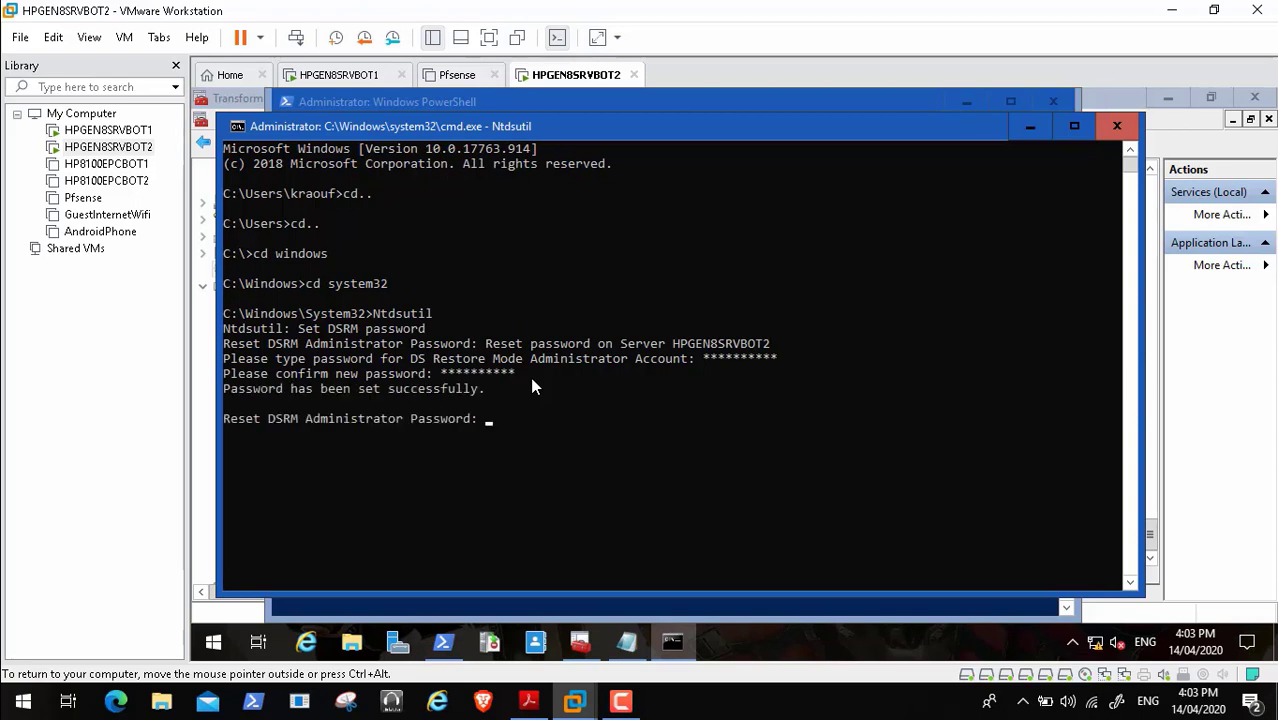
key("ctrl+alt")
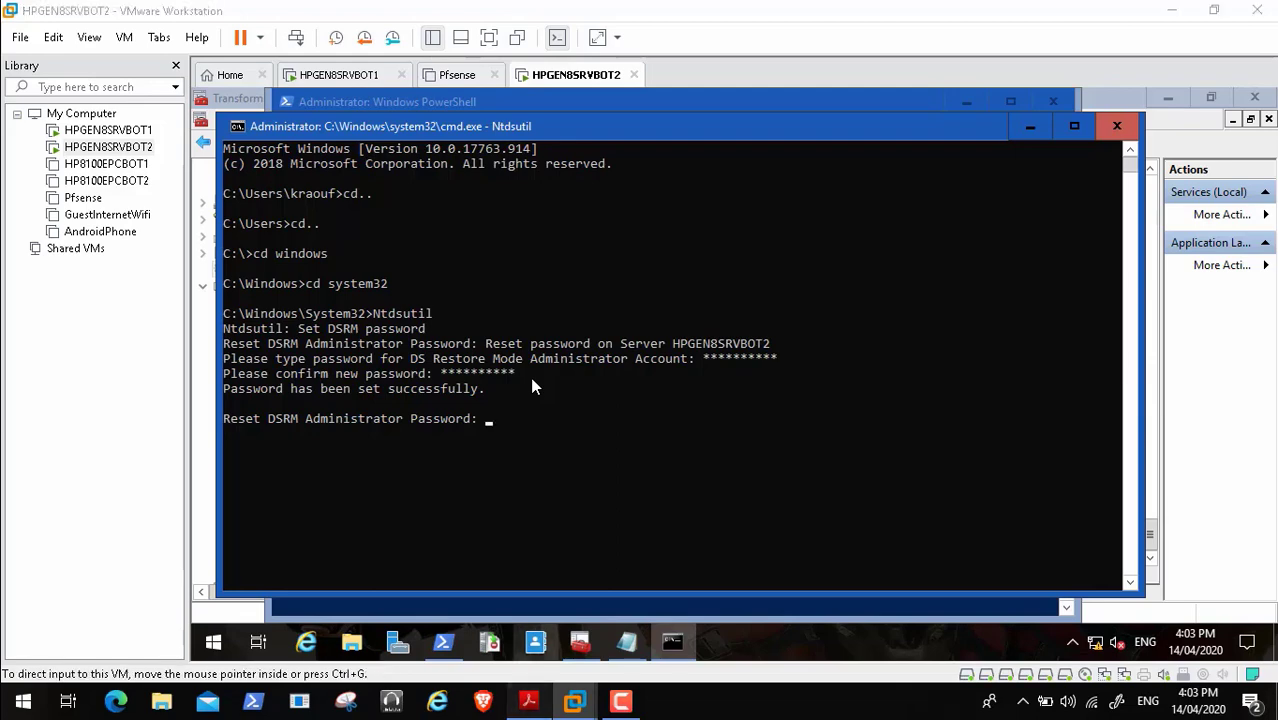
key("alt+Tab")
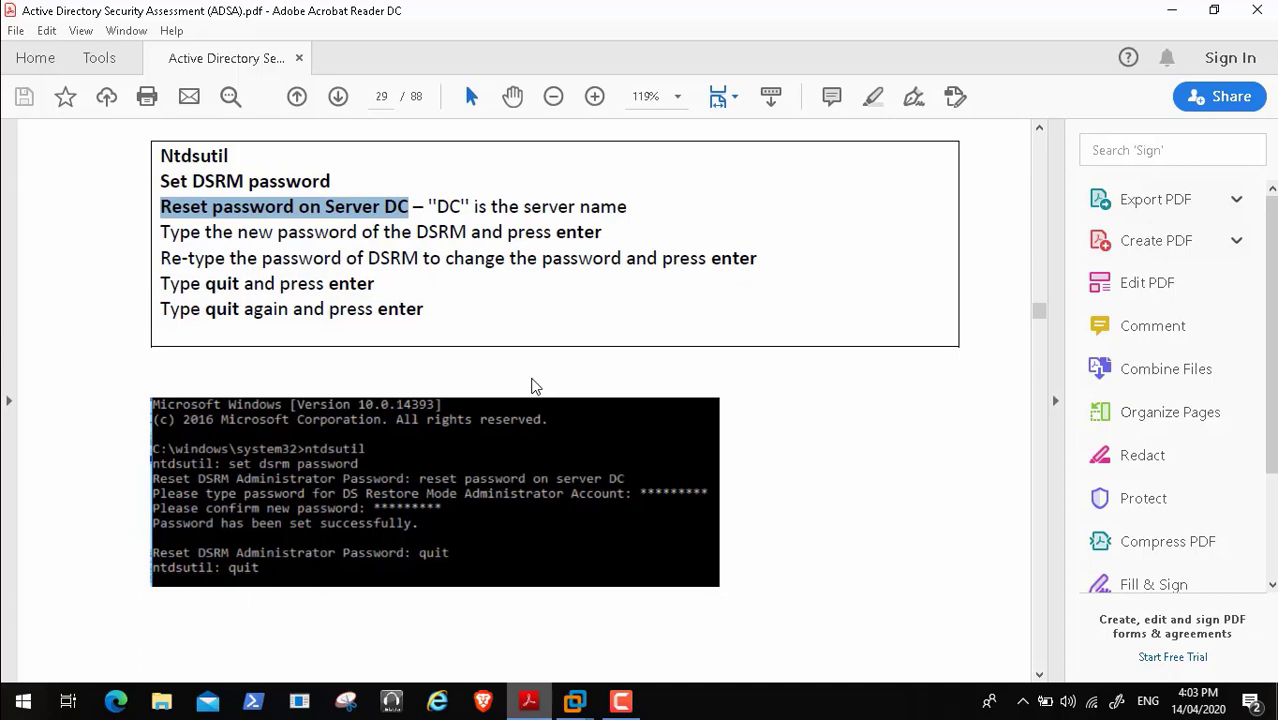
- Back on BOT2, quit ntdsutil twice and exit the command prompt
left_click(575, 701)
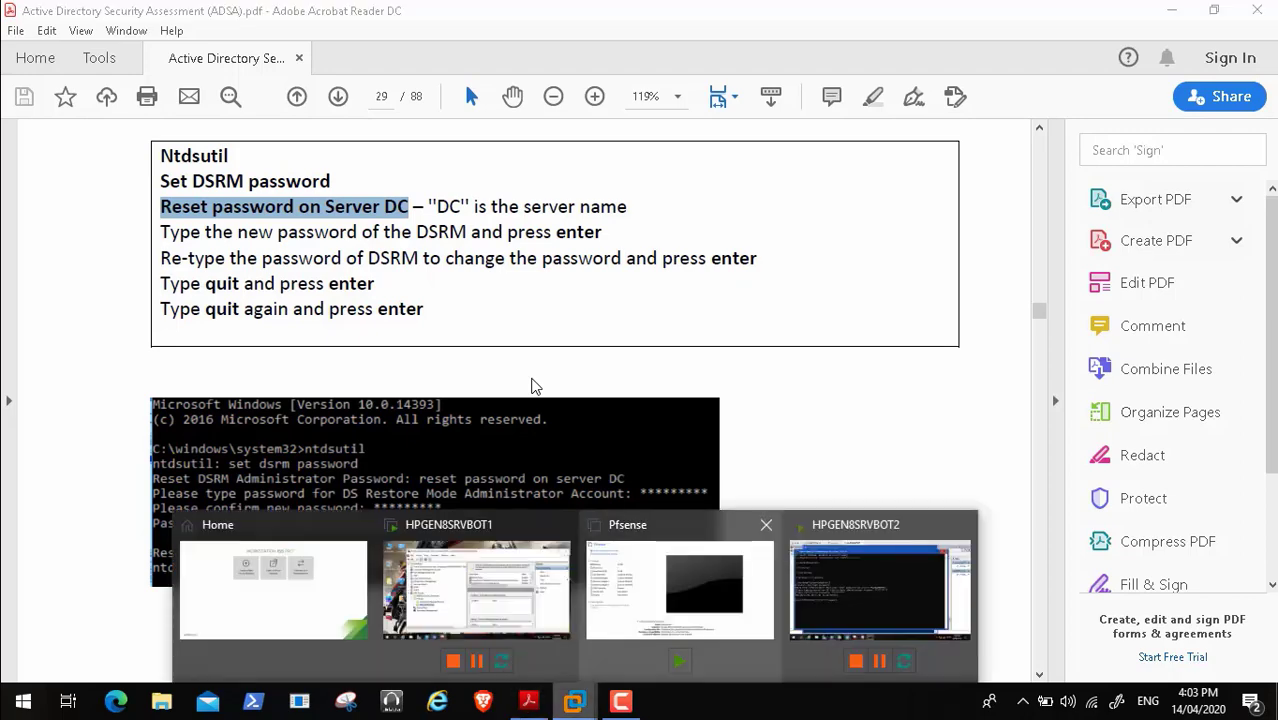
left_click(880, 590)
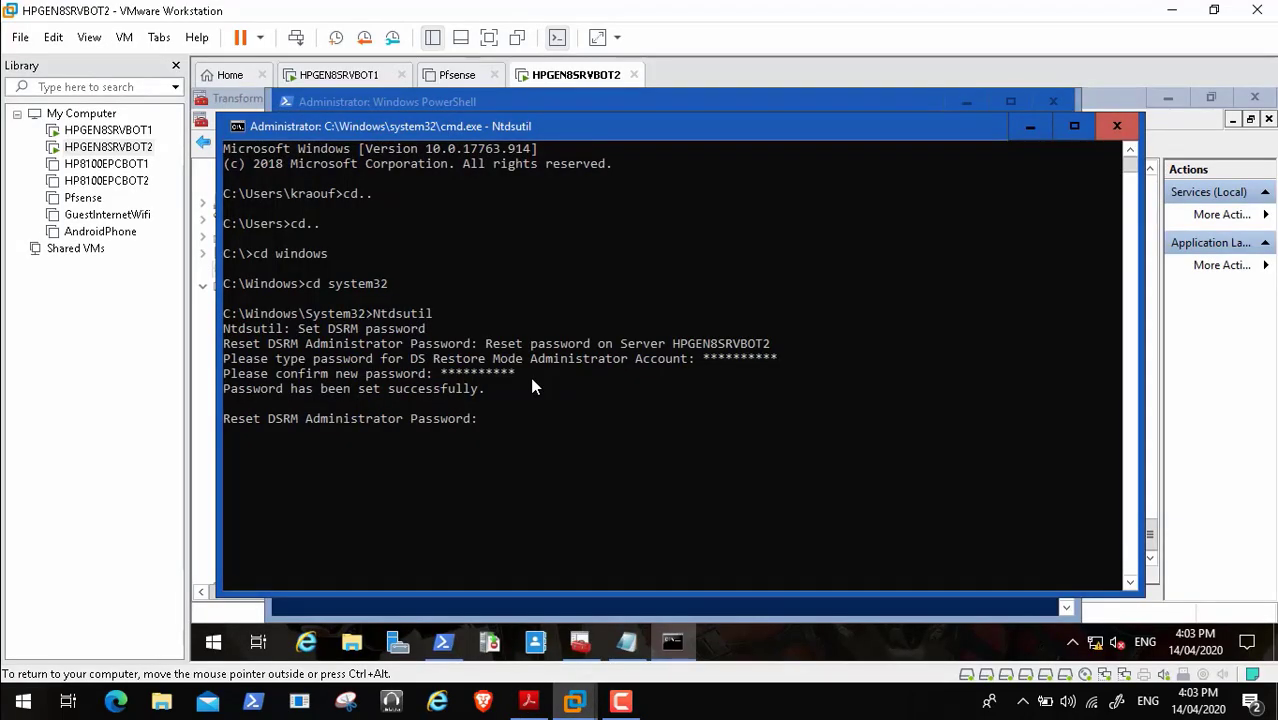
type("quit")
key("Return")
type("quit")
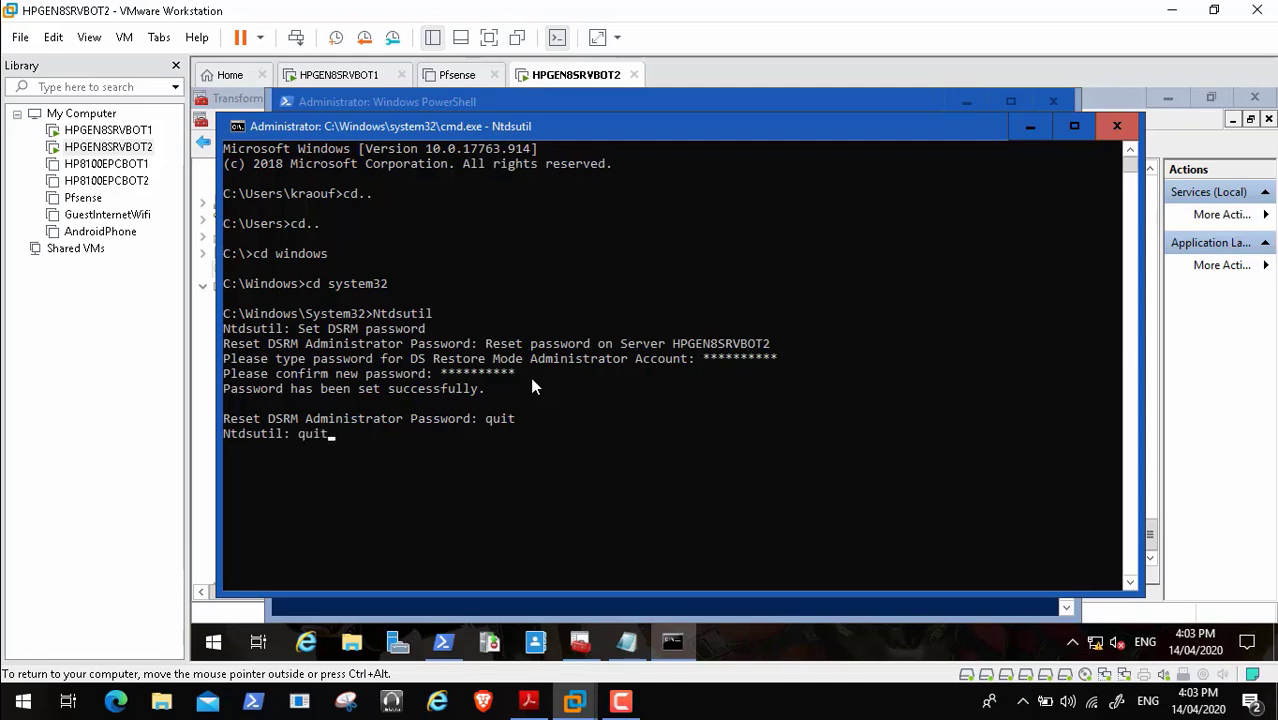
key("Return")
type("e")
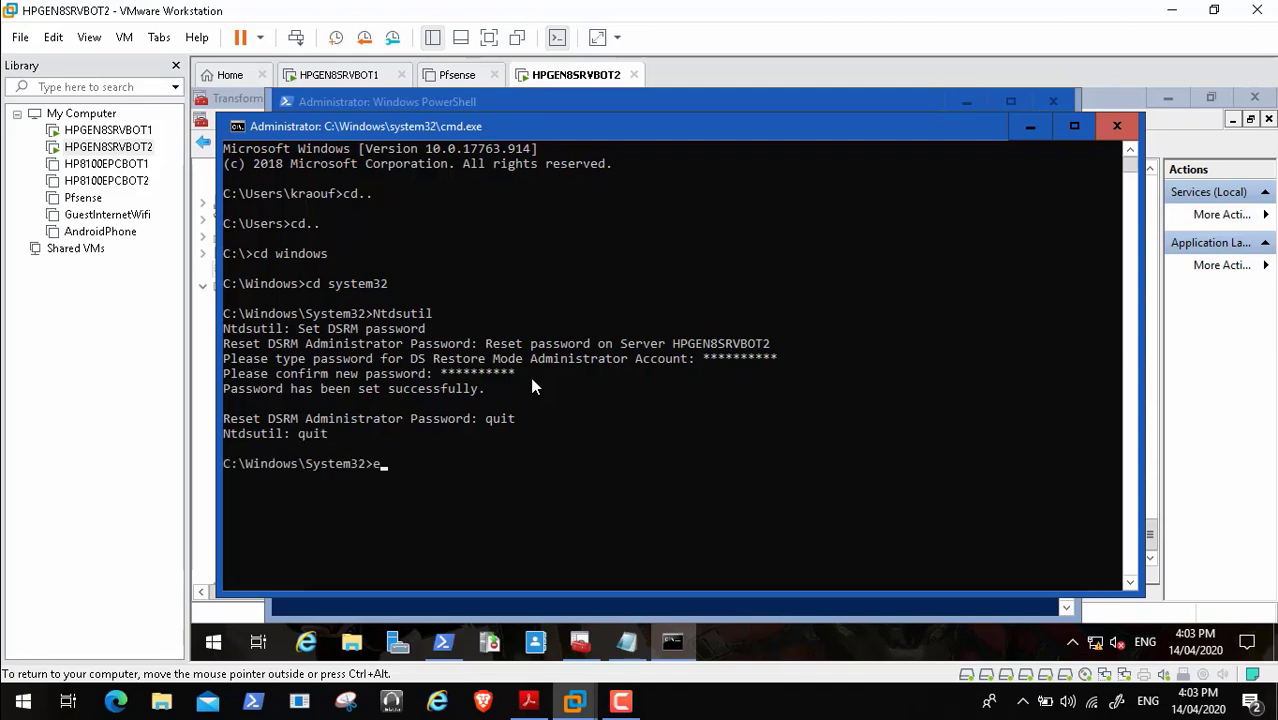
type("xit")
key("Return")
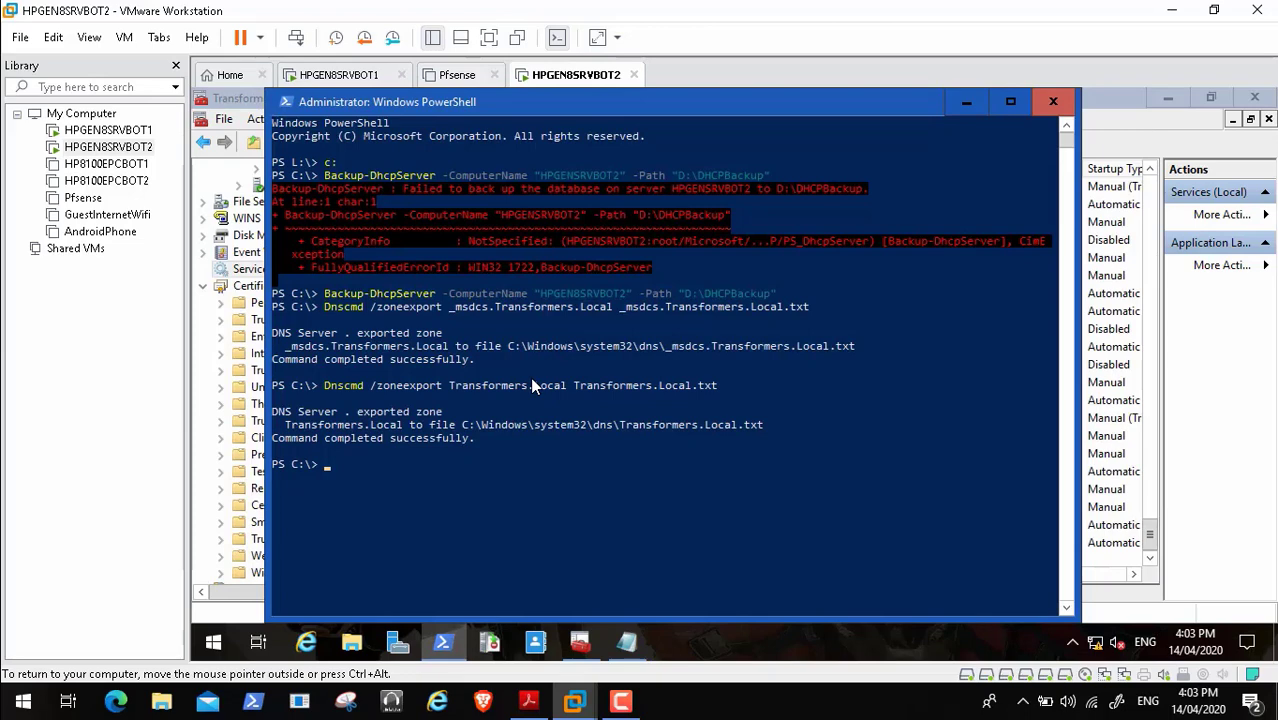
- Switch to the HPGEN8SRVBOT1 VM and minimize its Transformers Console to reveal the desktop
key("ctrl+alt+Right")
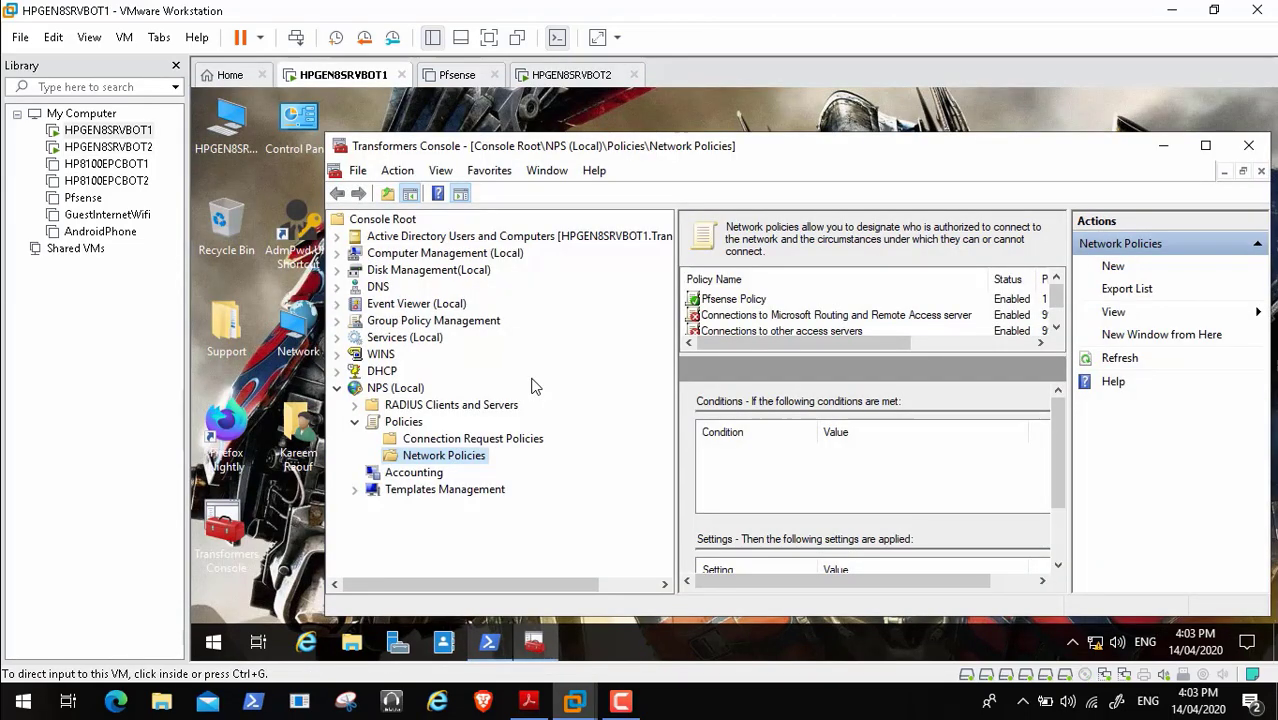
left_click(532, 386)
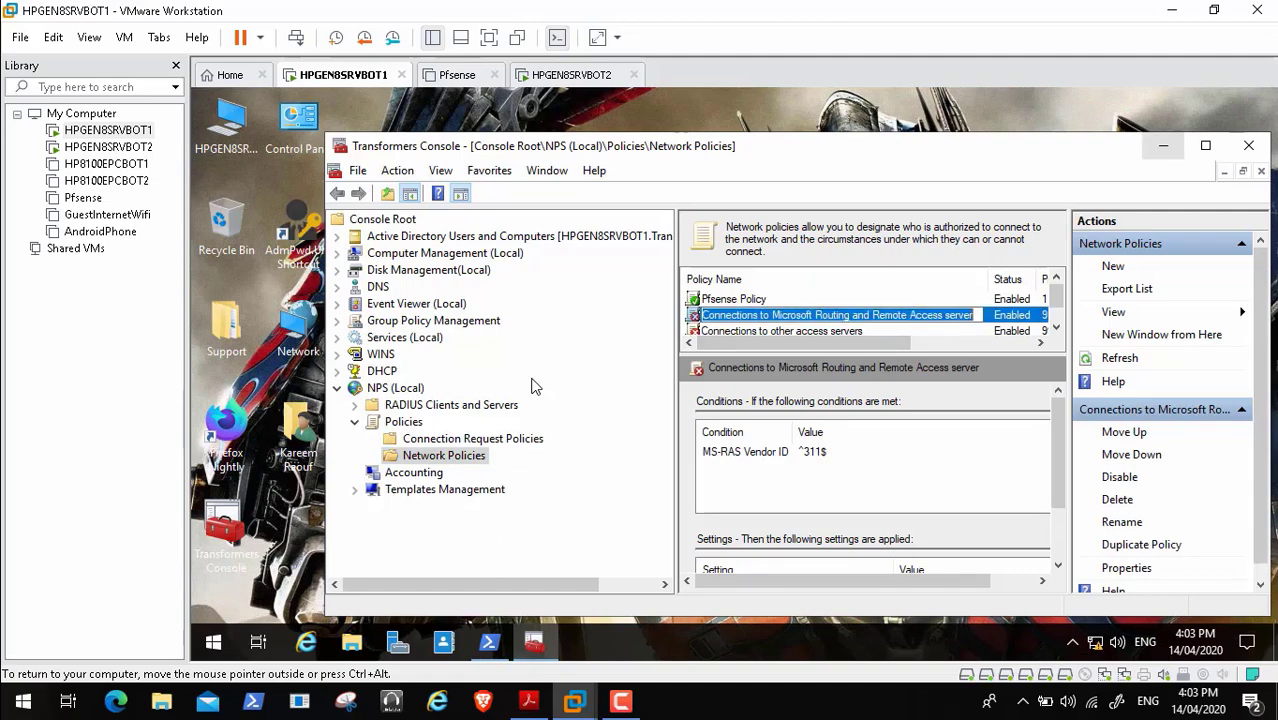
left_click(1163, 146)
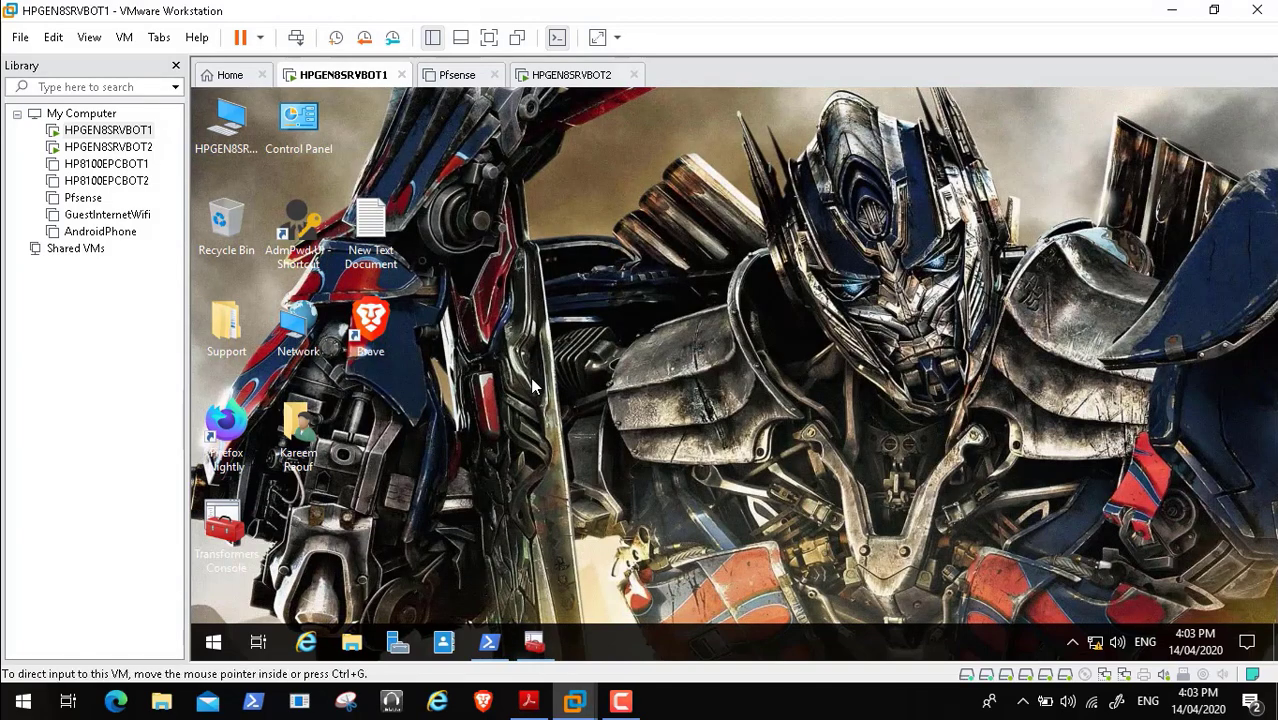
- Launch 'cmd' from BOT1's Run box, run cd.., then return to HPGEN8SRVBOT2's PowerShell
right_click(213, 642)
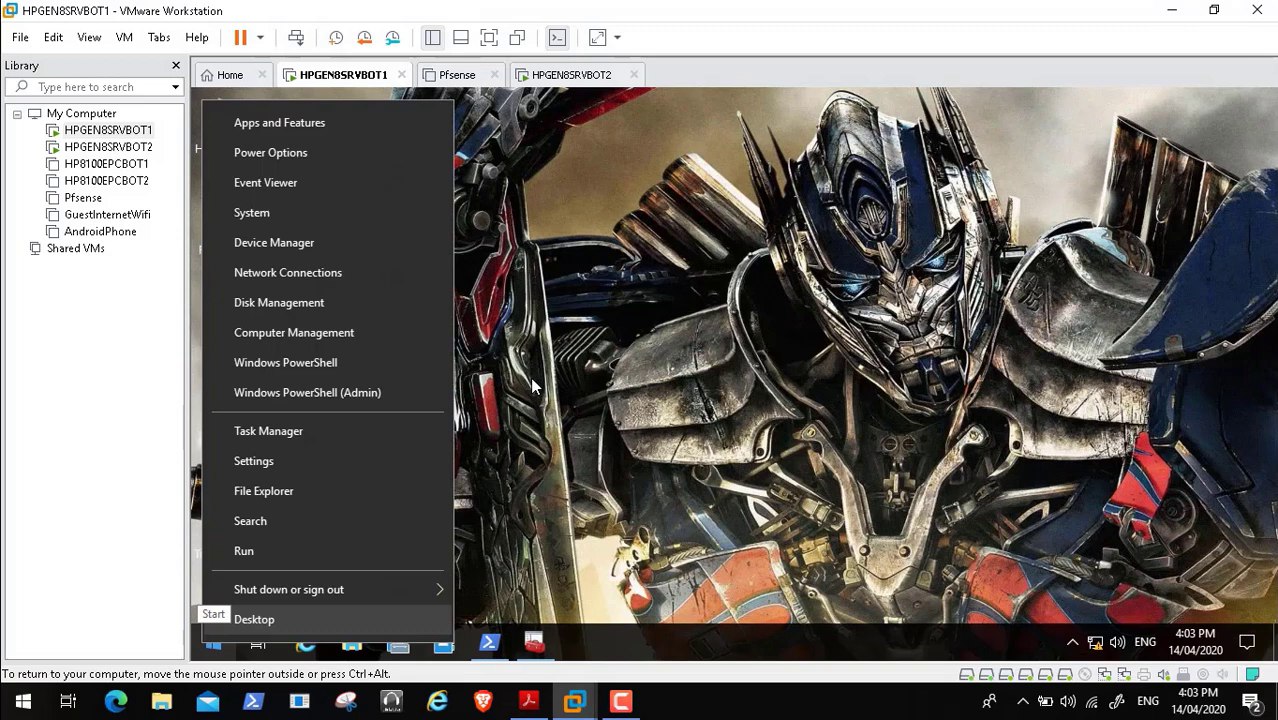
left_click(244, 551)
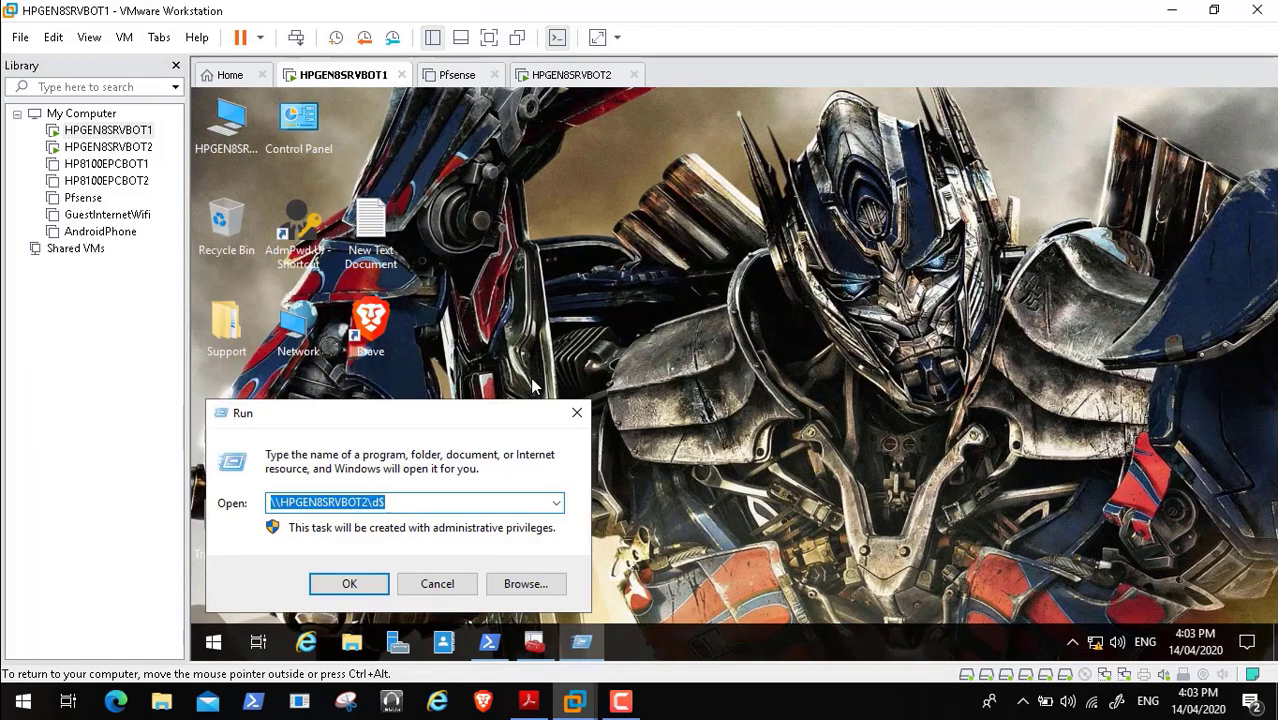
key("BackSpace")
type("cmd")
key("Return")
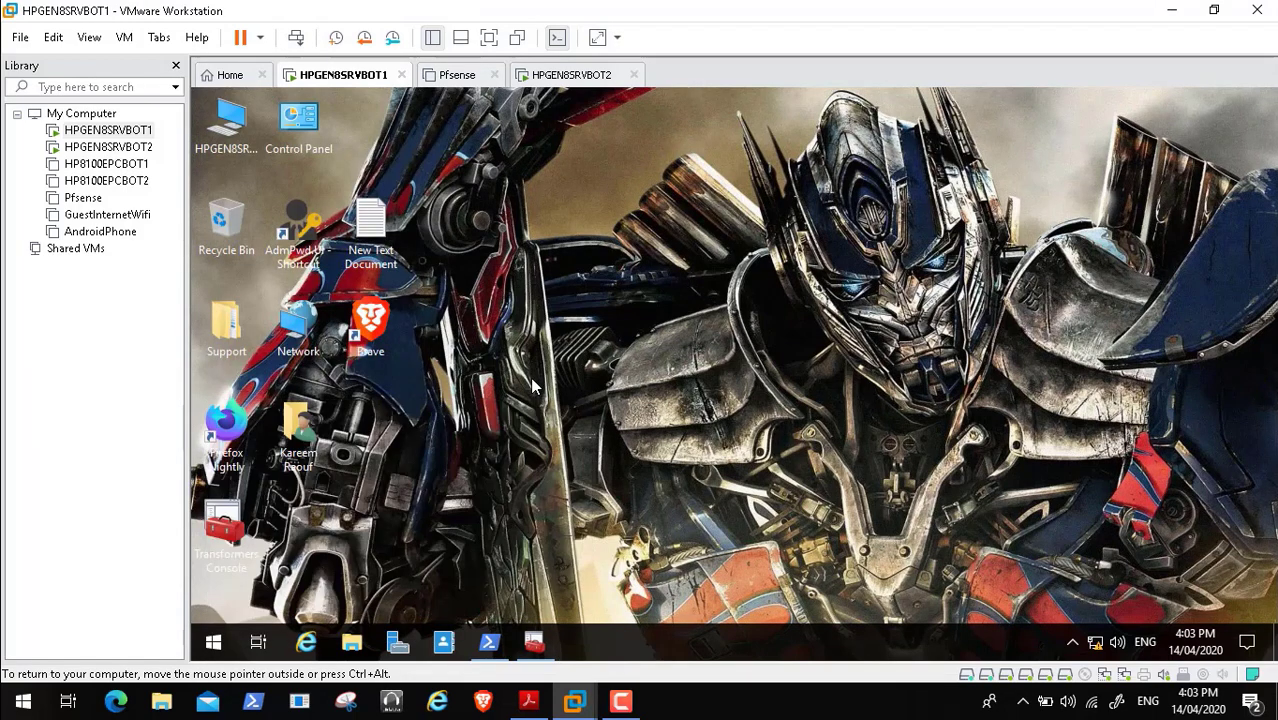
type("cd")
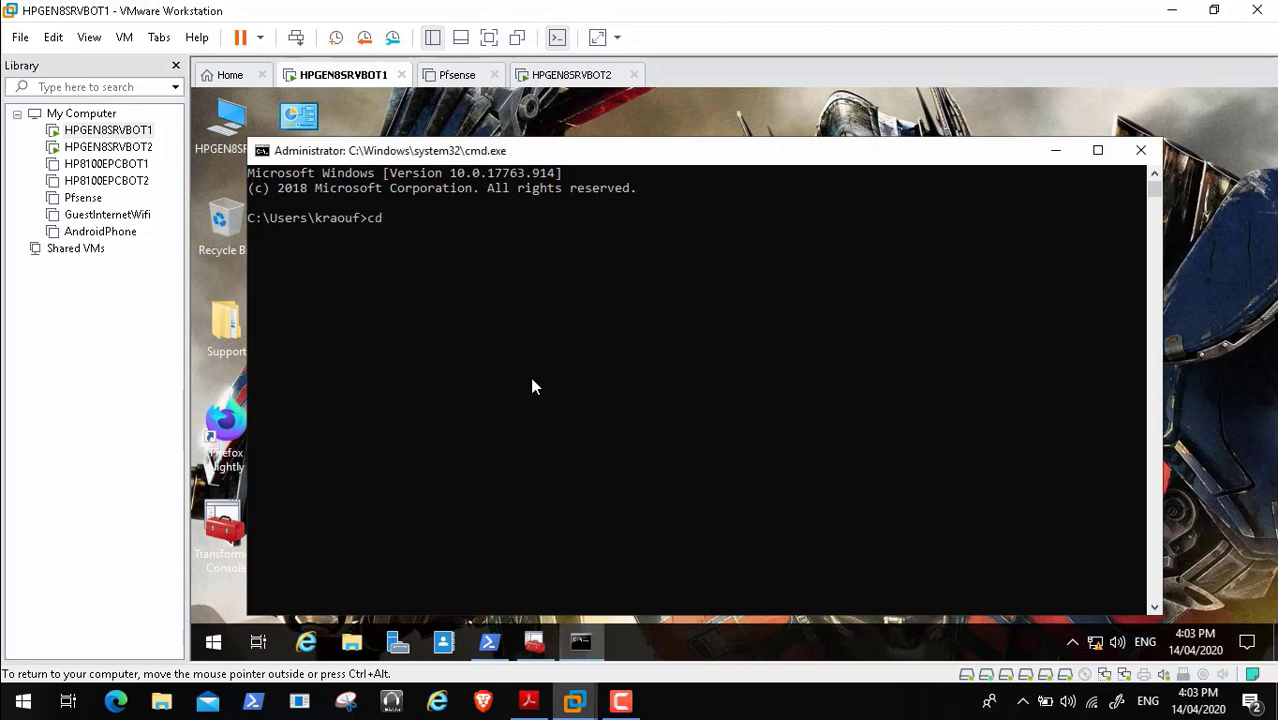
type("..")
key("Return")
type("cd..")
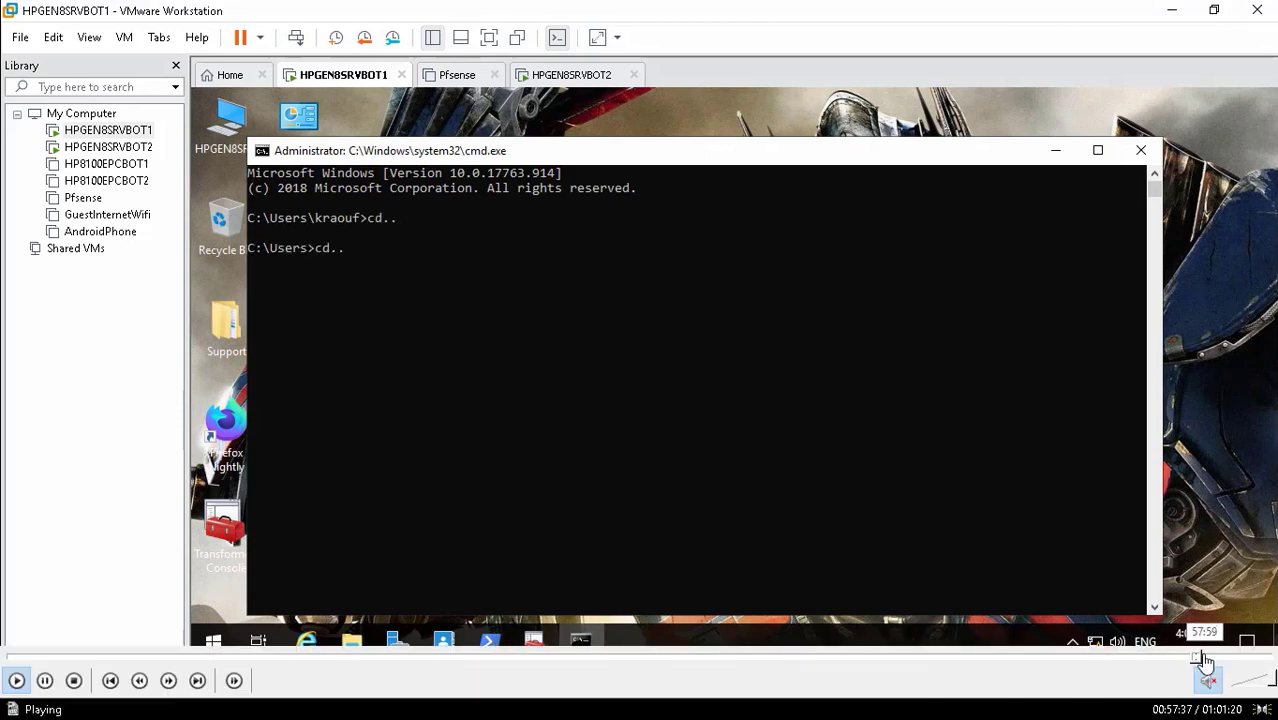
left_click(1203, 658)
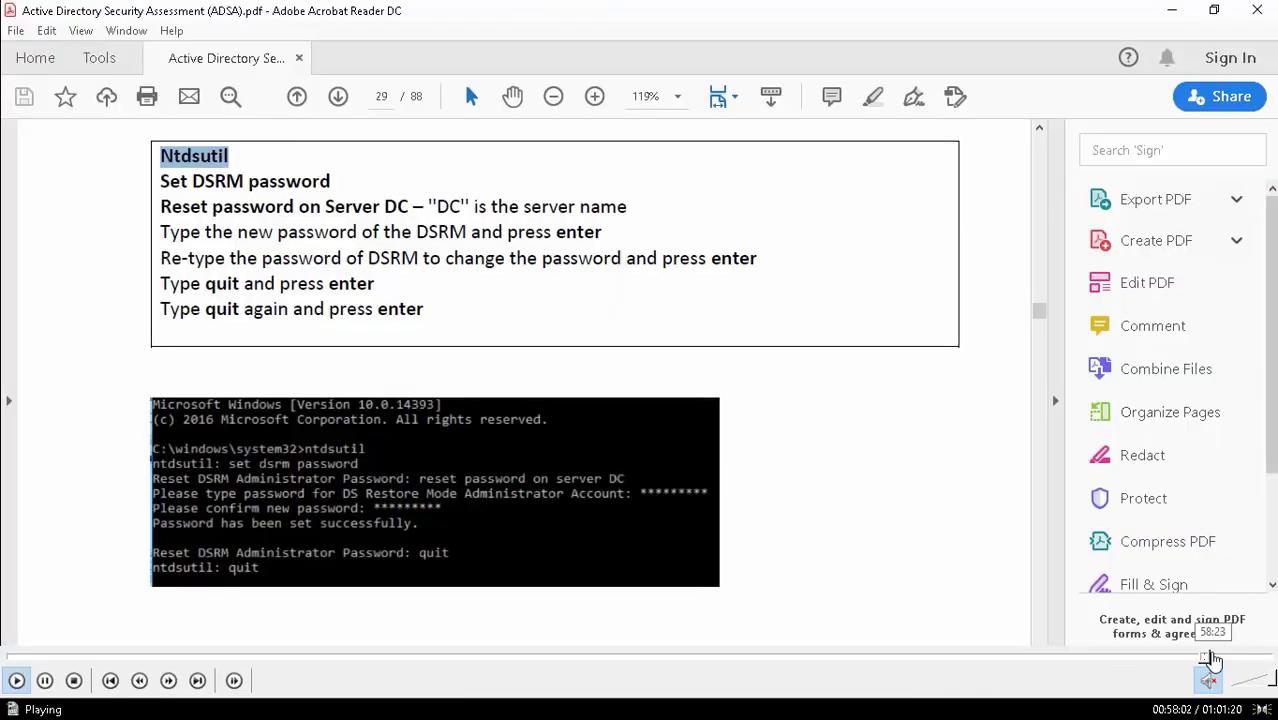
left_click(1218, 659)
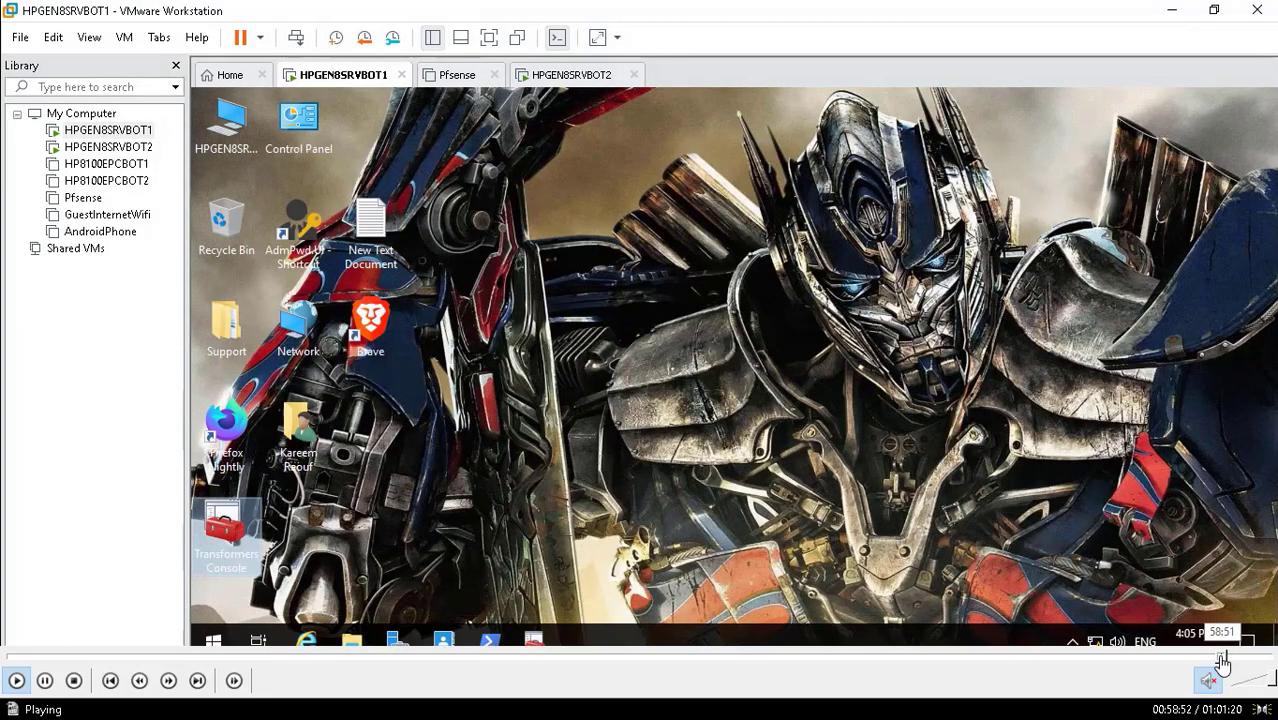
left_click(1220, 660)
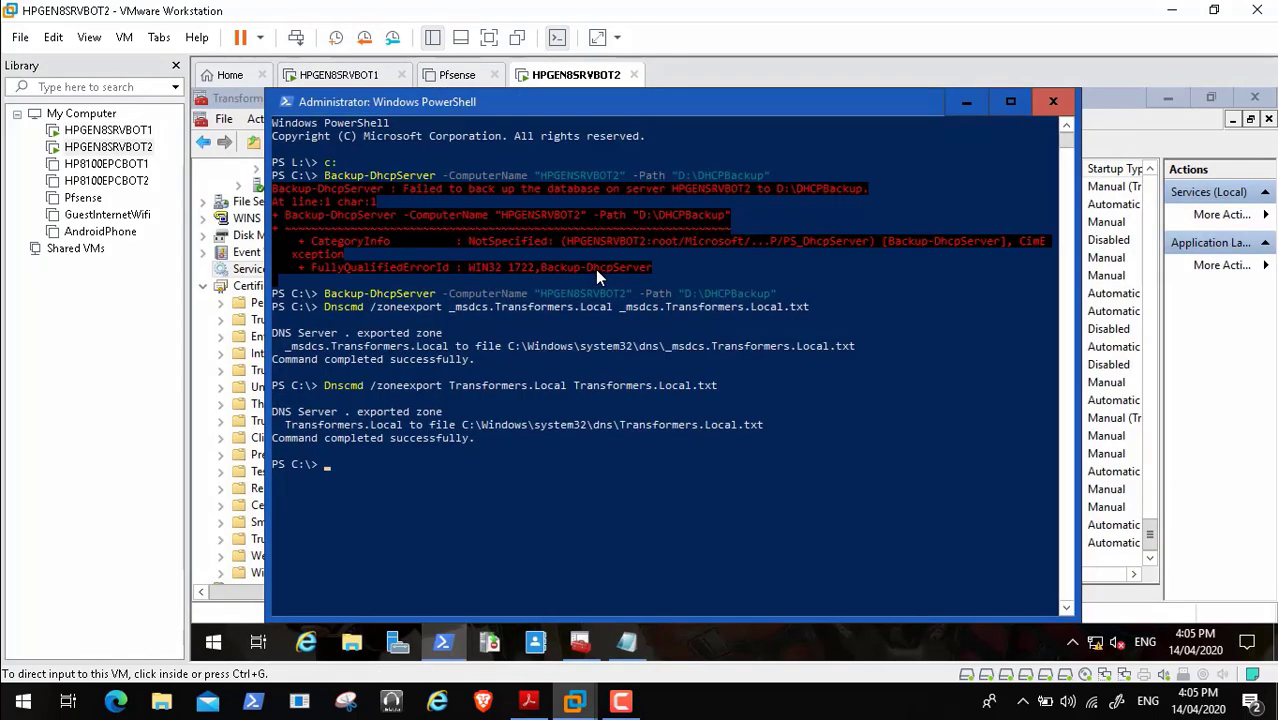
- Close PowerShell, Transformers Console 2 (answering its save prompt), and the Notepad notes on BOT2
type("exit")
key("Return")
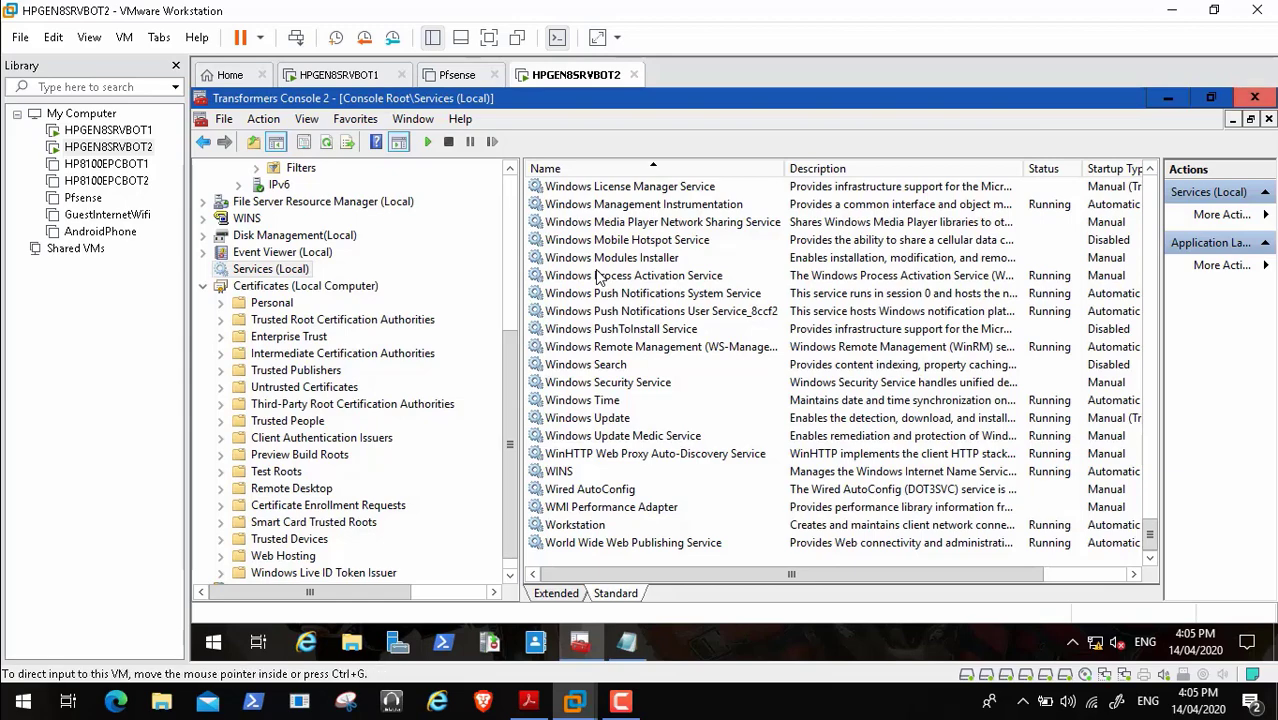
key("alt+F4")
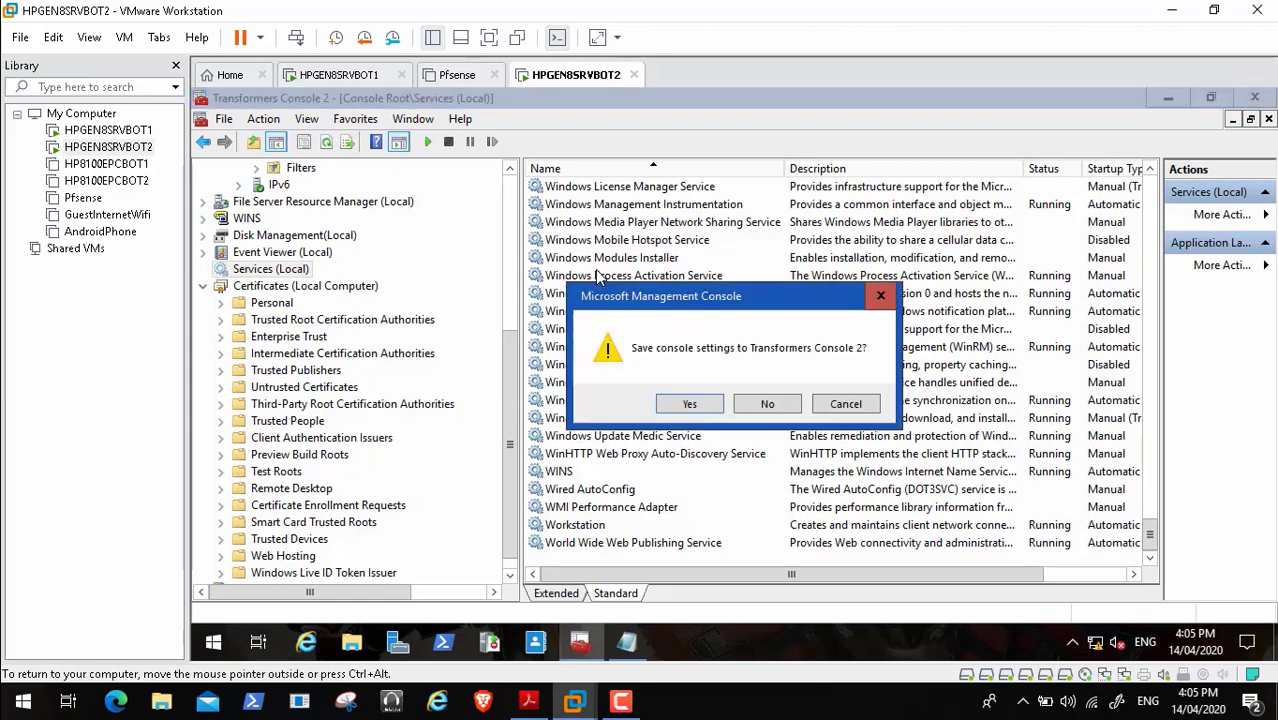
key("Return")
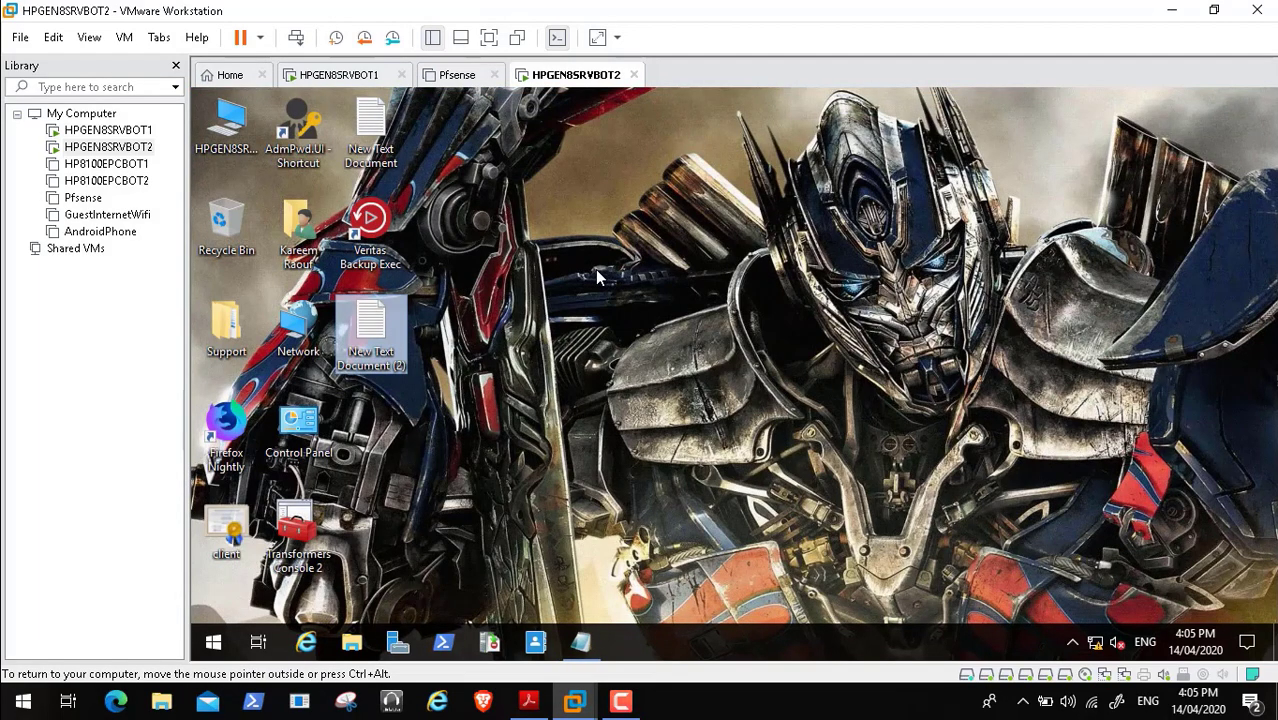
left_click(581, 642)
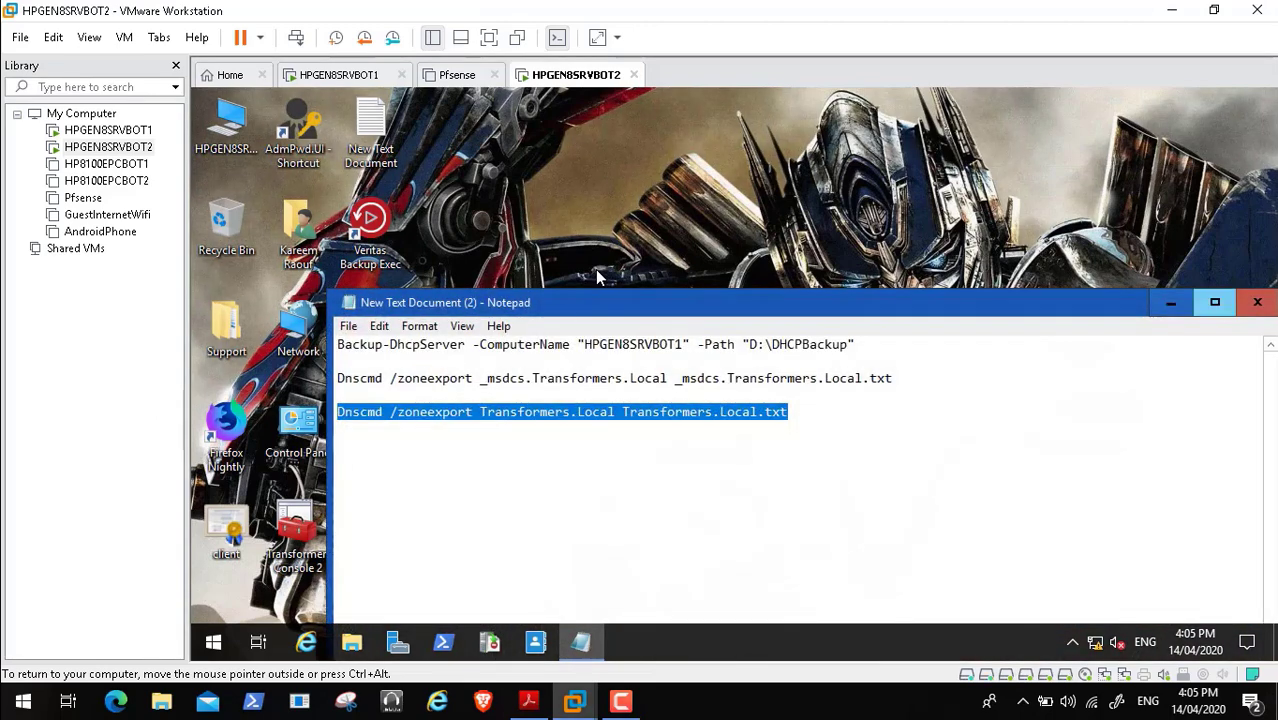
left_click(1257, 302)
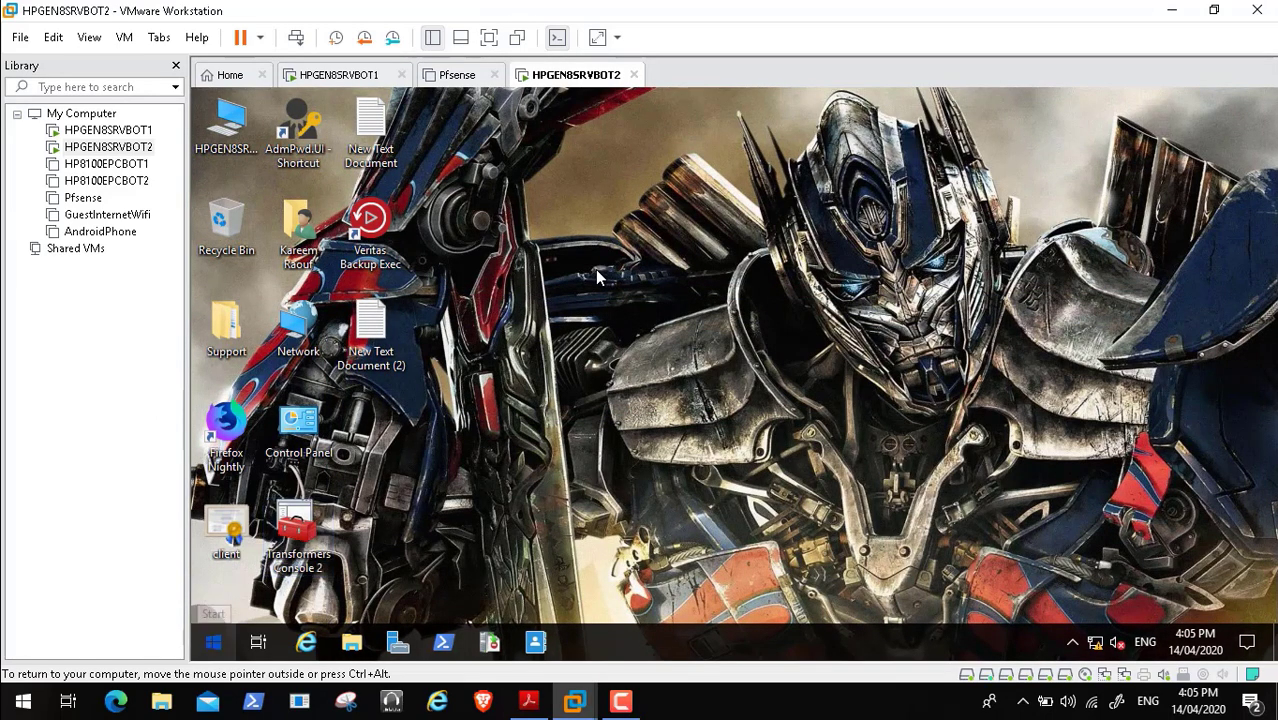
- Shut down the HPGEN8SRVBOT2 guest from its Start menu, then return to the PDF
left_click(213, 642)
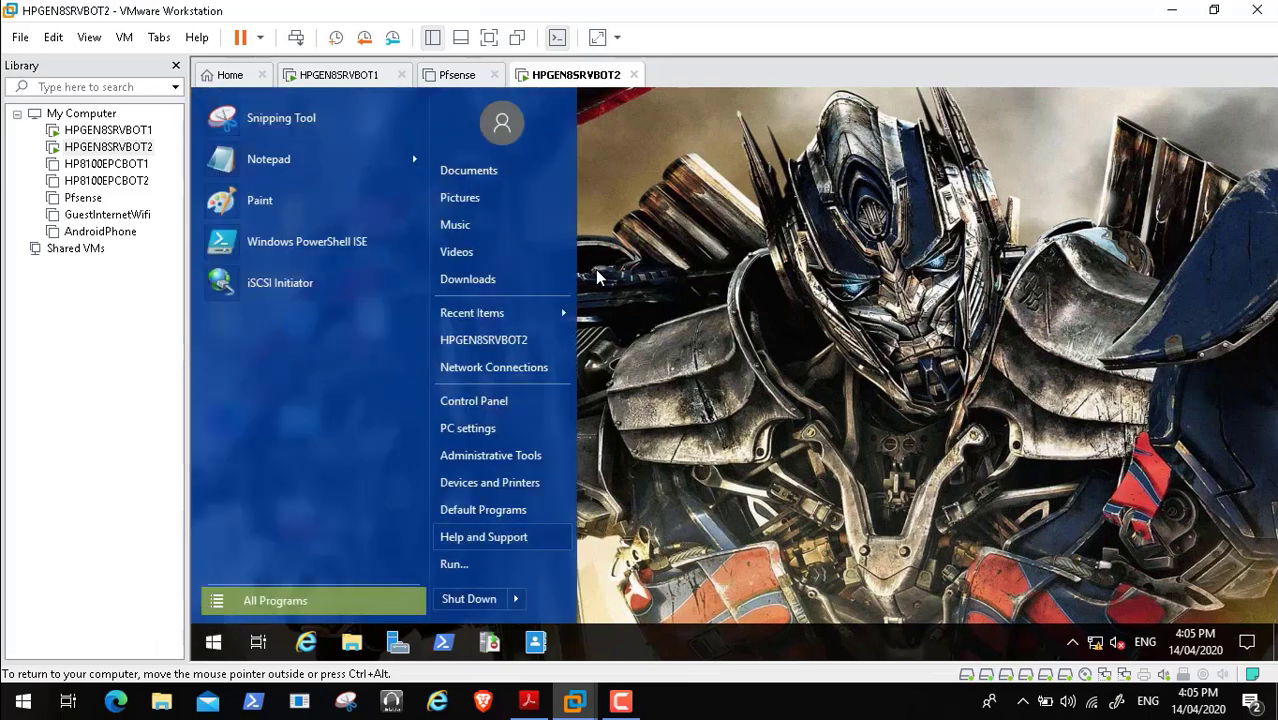
left_click(469, 598)
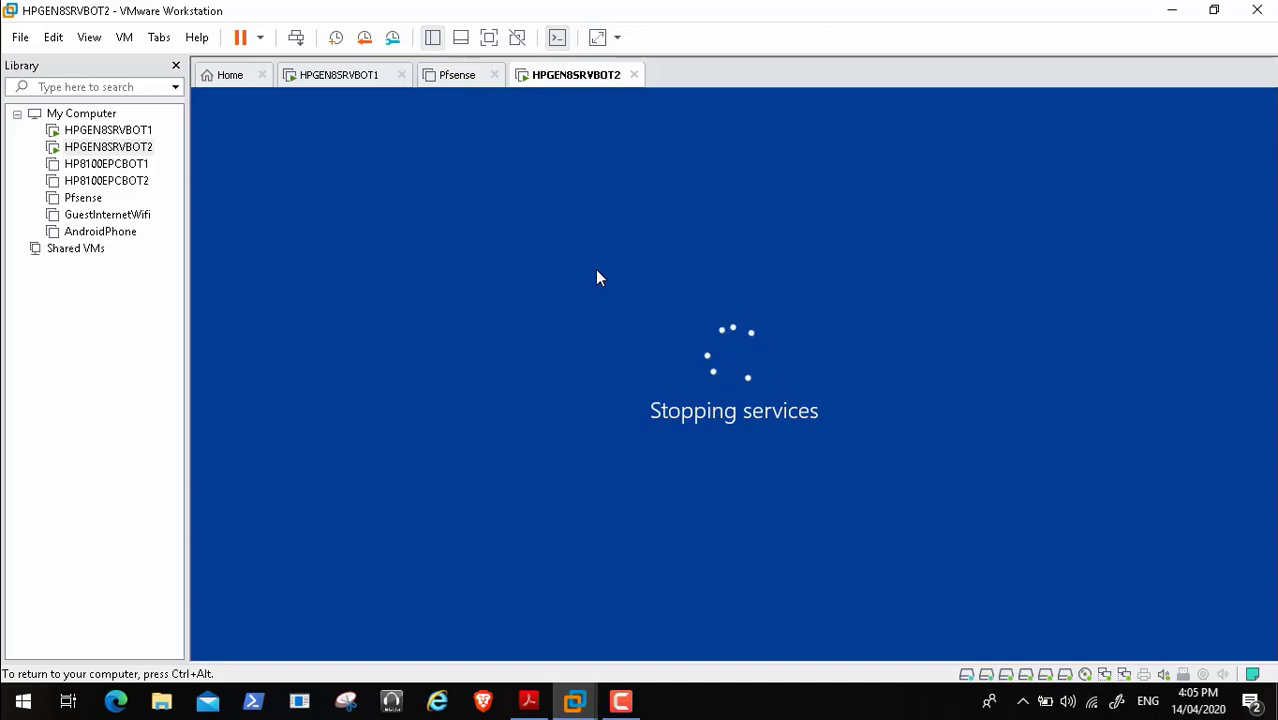
key("ctrl+alt")
key("alt+Tab")
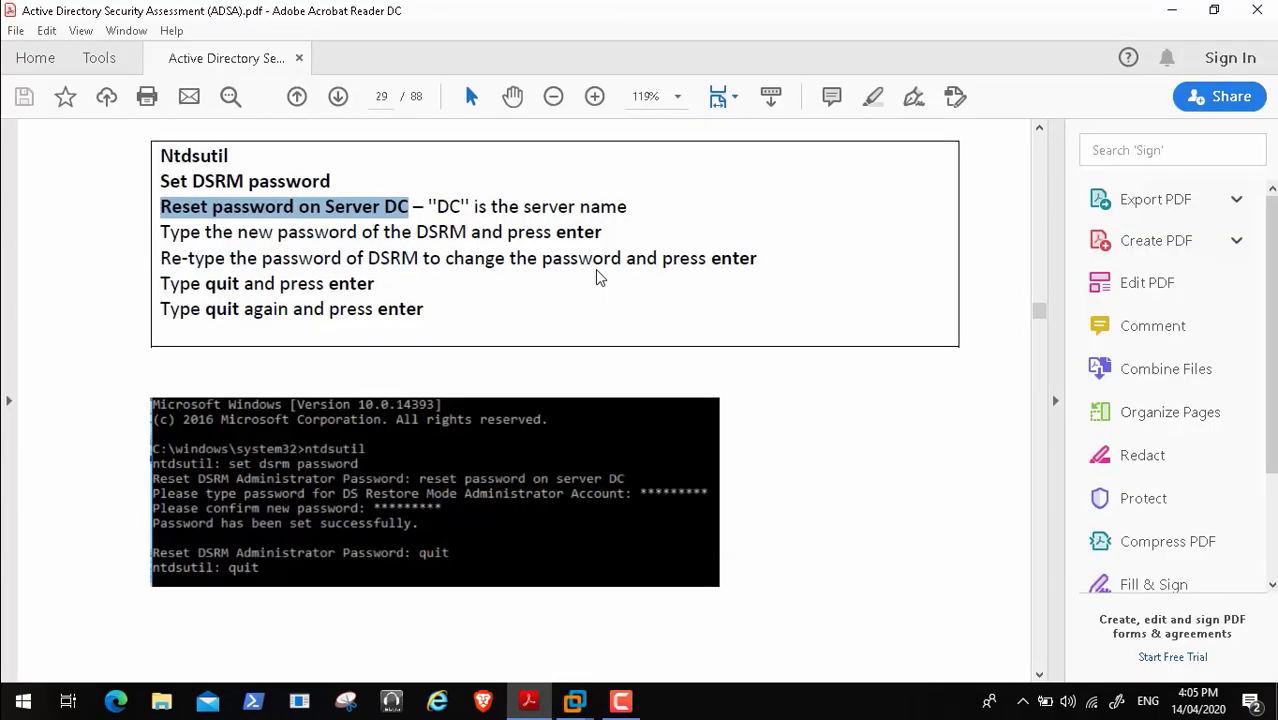
- Advance the ADSA guide to page 30 and read its recommendation on rotating and monitoring the DSRM password
key("Down")
key("Down")
key("Down")
key("Down")
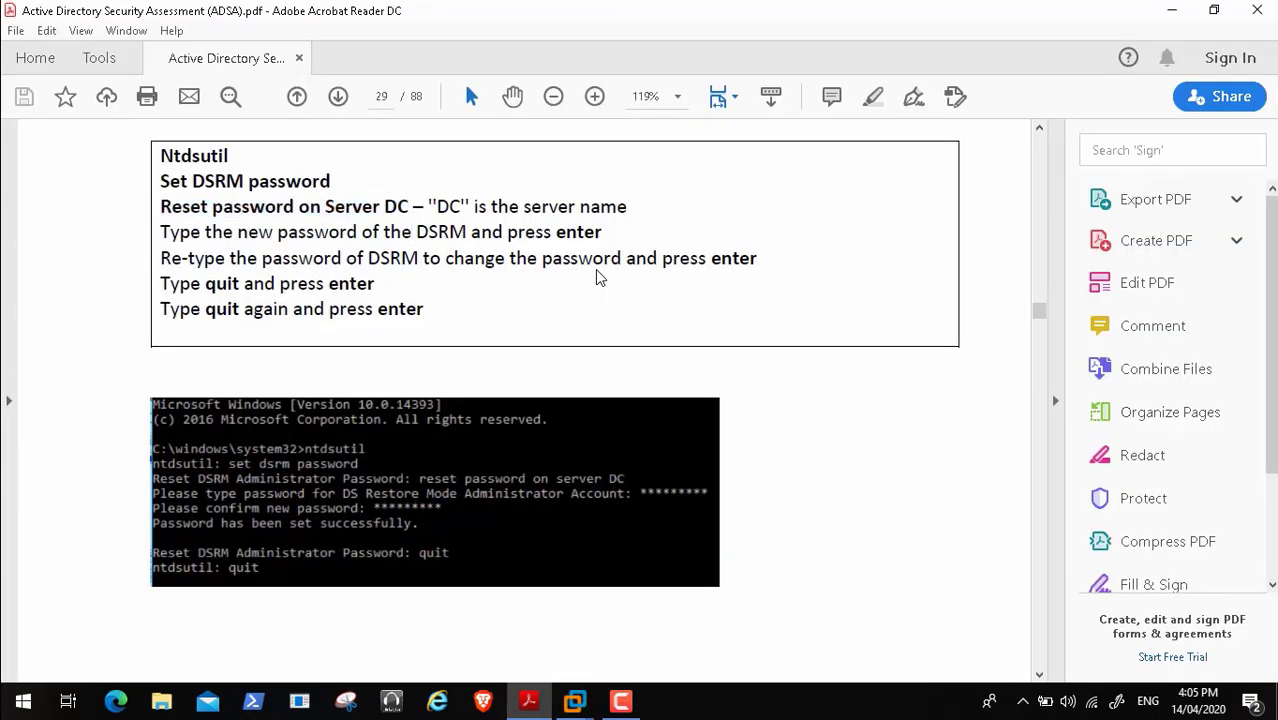
key("Page_Down")
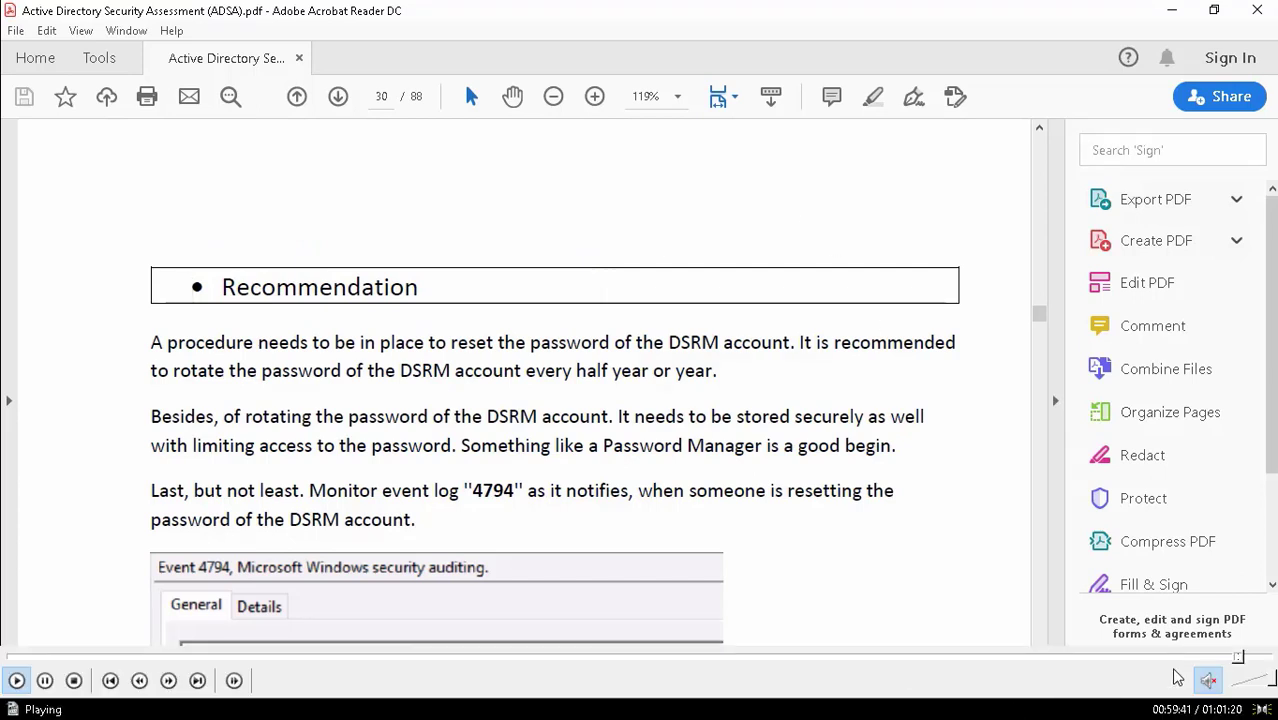
scroll(713, 479, "down", 2)
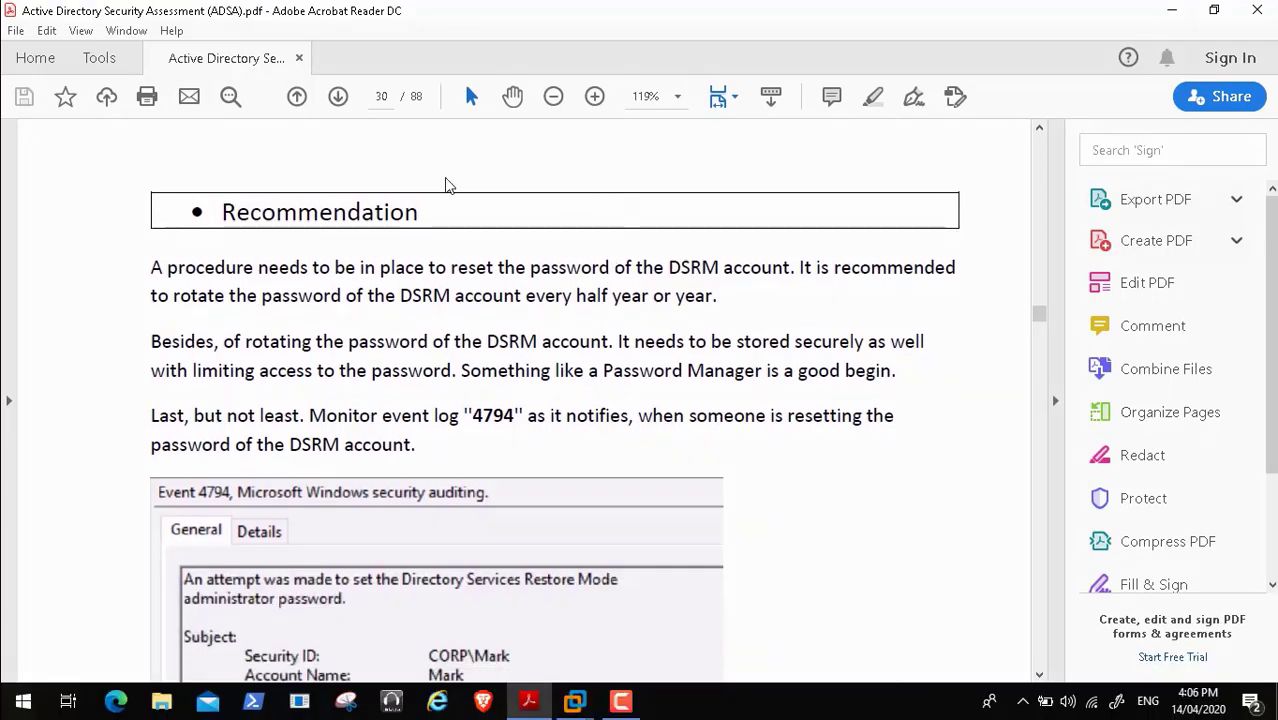
scroll(390, 96, "up", 1)
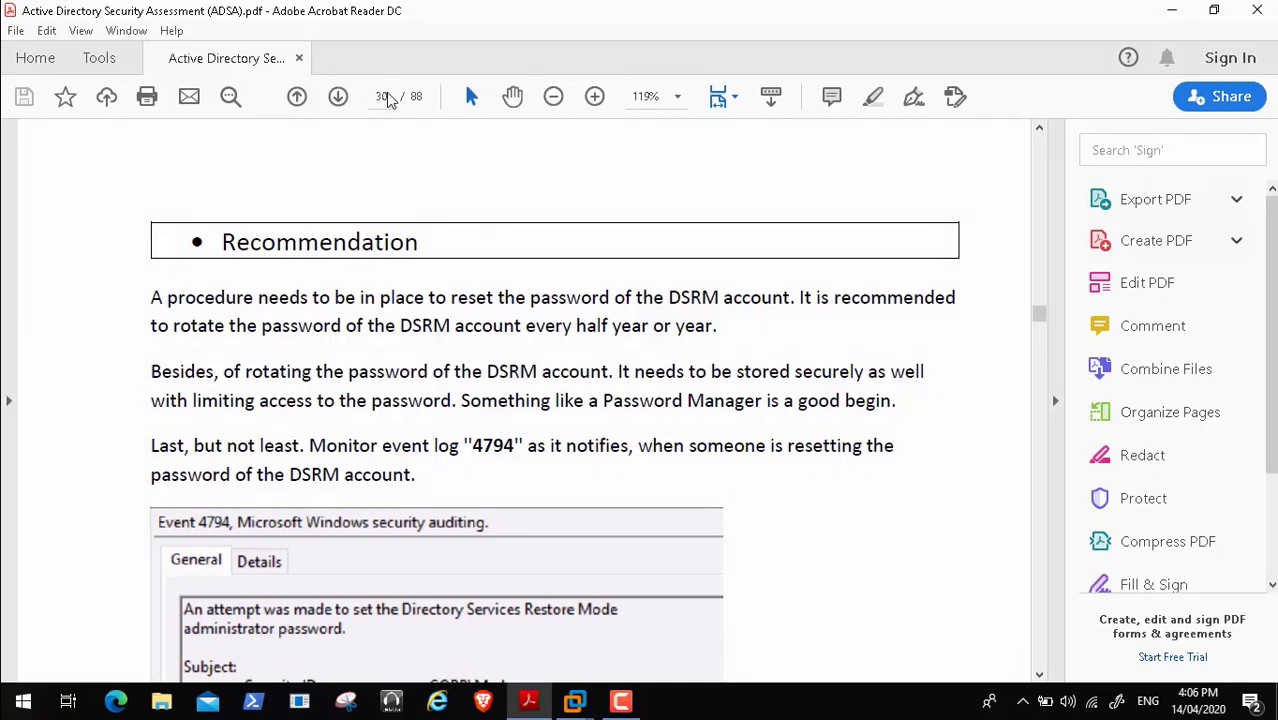
scroll(390, 112, "down", 1)
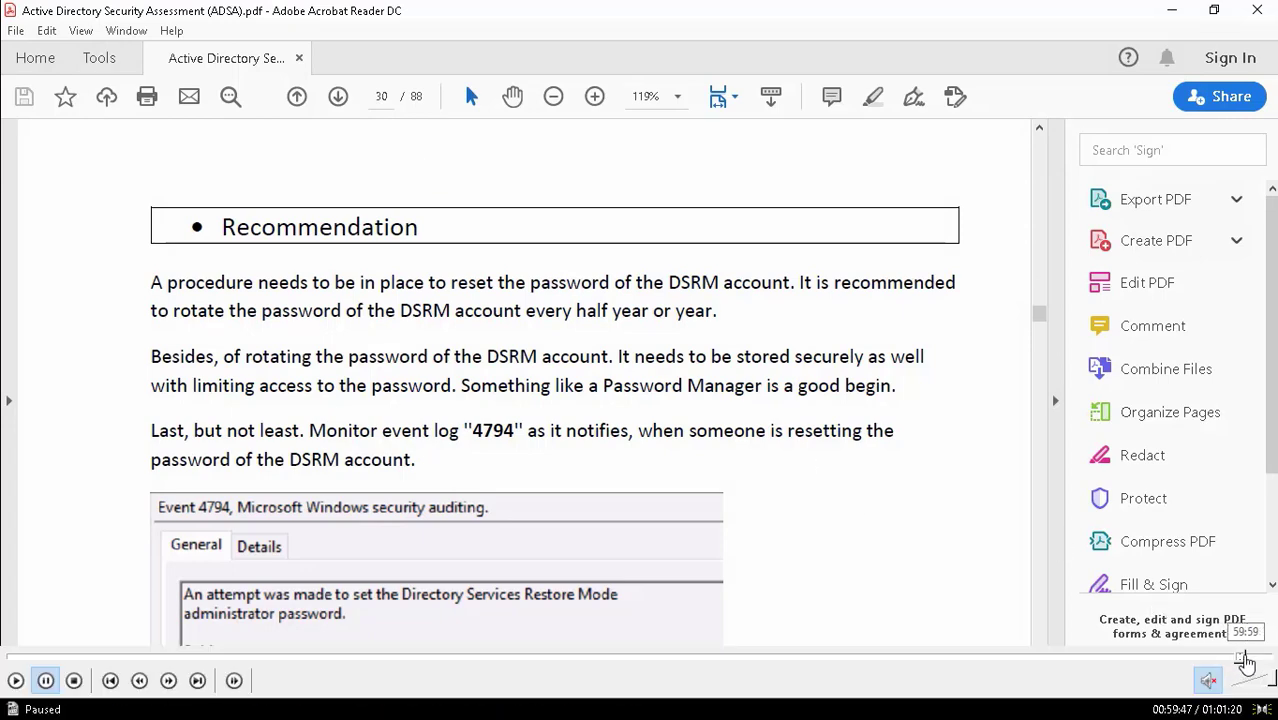
- Page ahead to page 32's advanced audit policy recommendations, then leave Acrobat for the host Windows desktop
left_click(1246, 660)
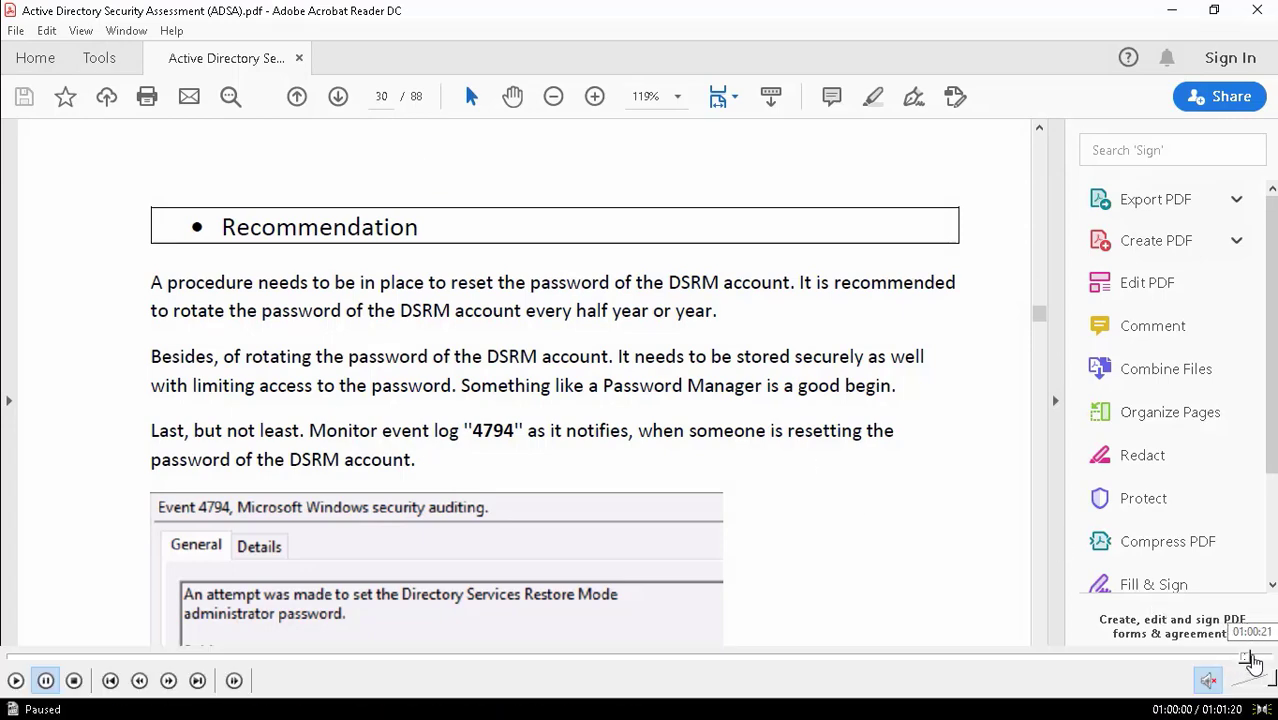
left_click(1253, 658)
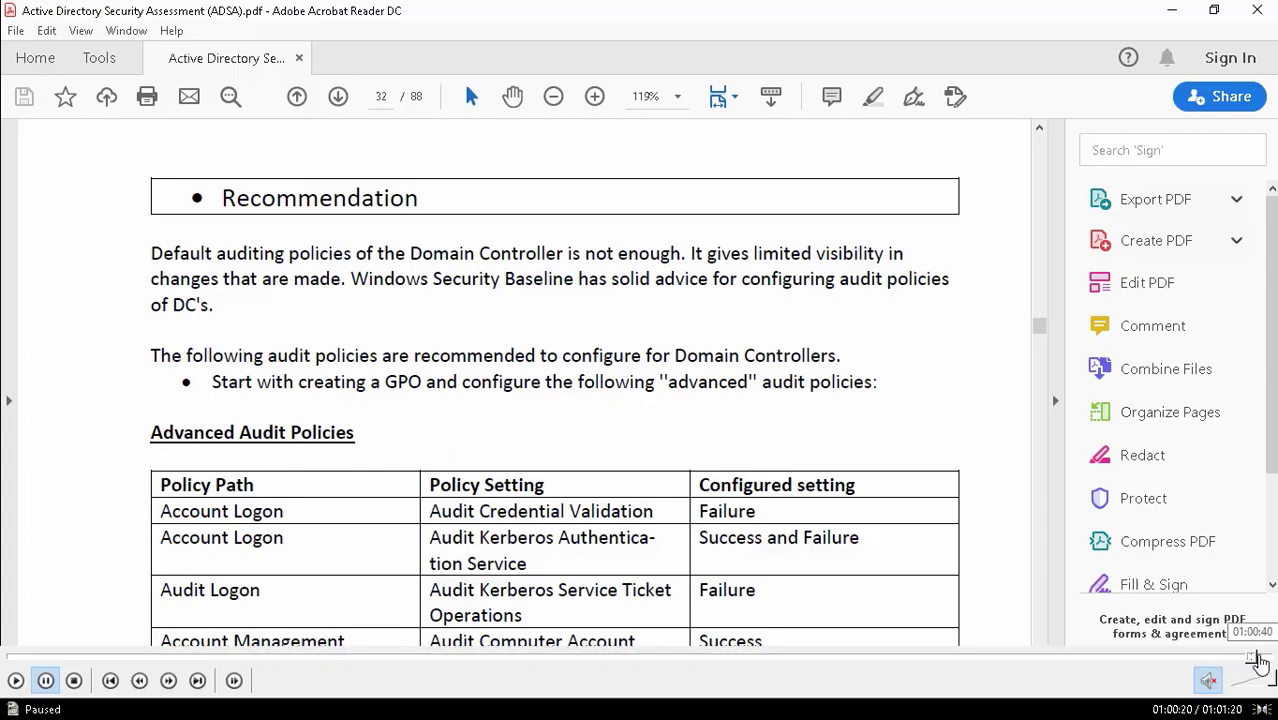
left_click(1258, 660)
left_click(1260, 658)
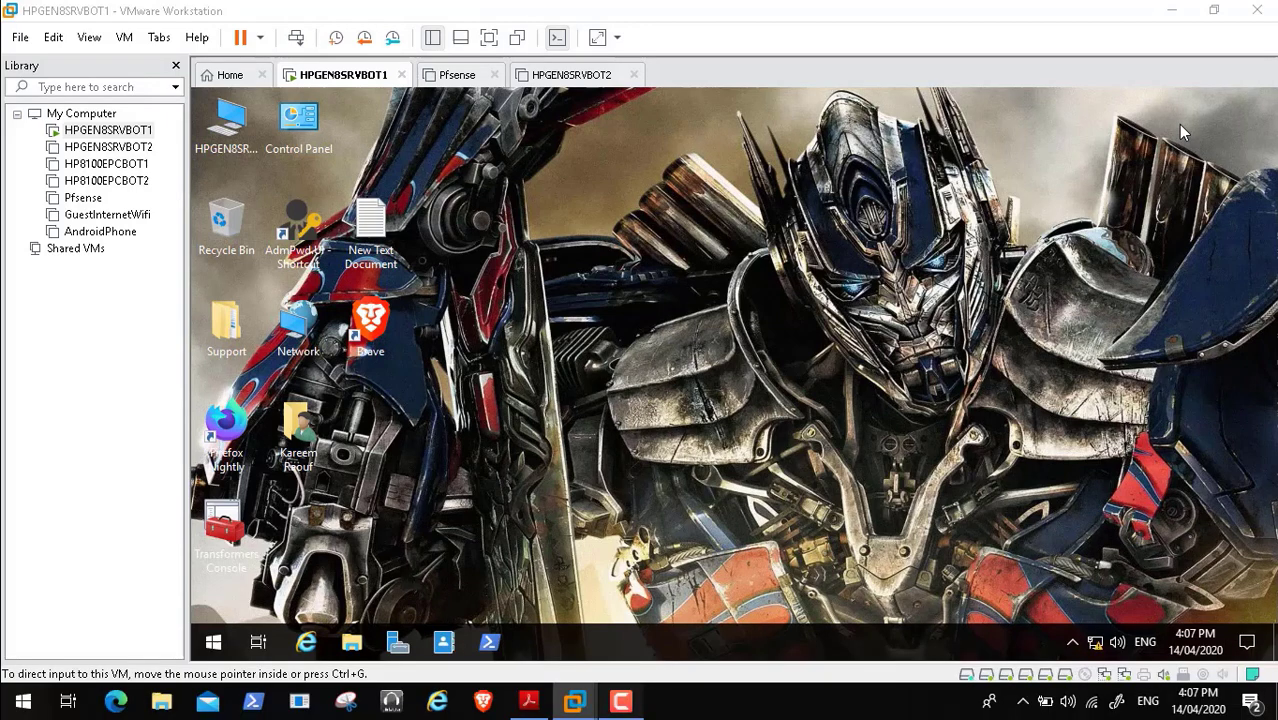
double_click(699, 397)
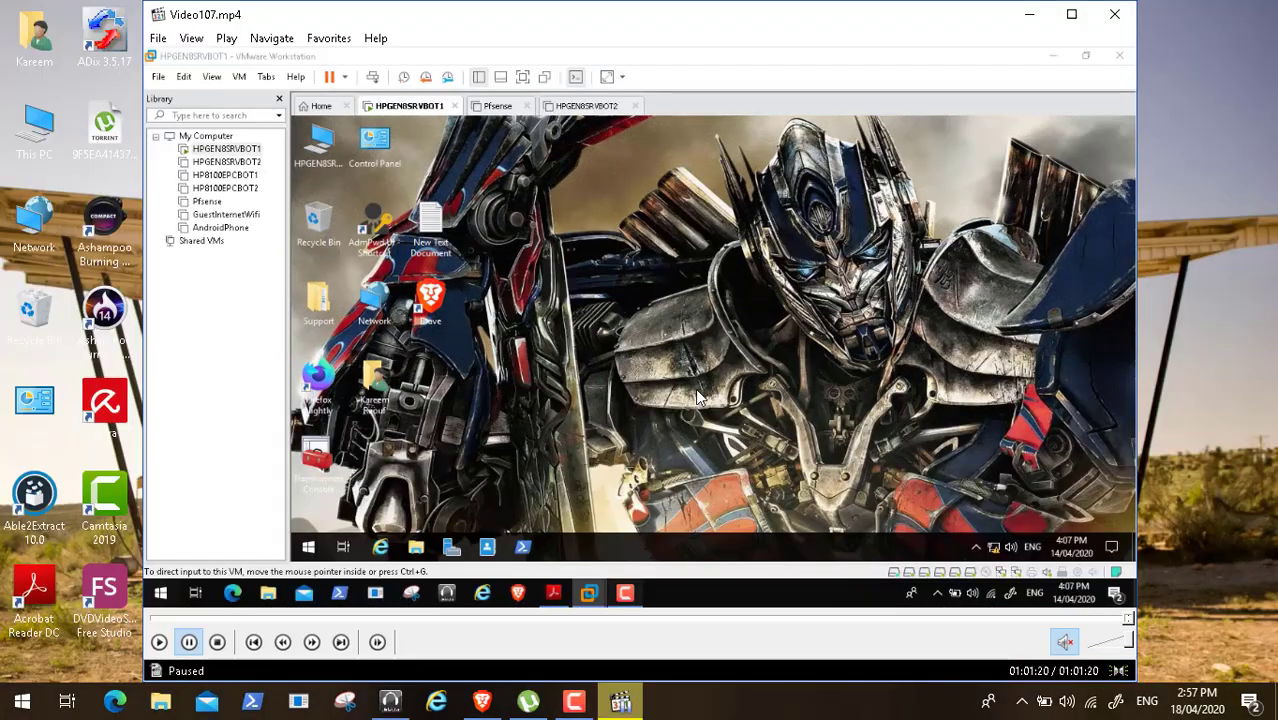
left_click(1112, 16)
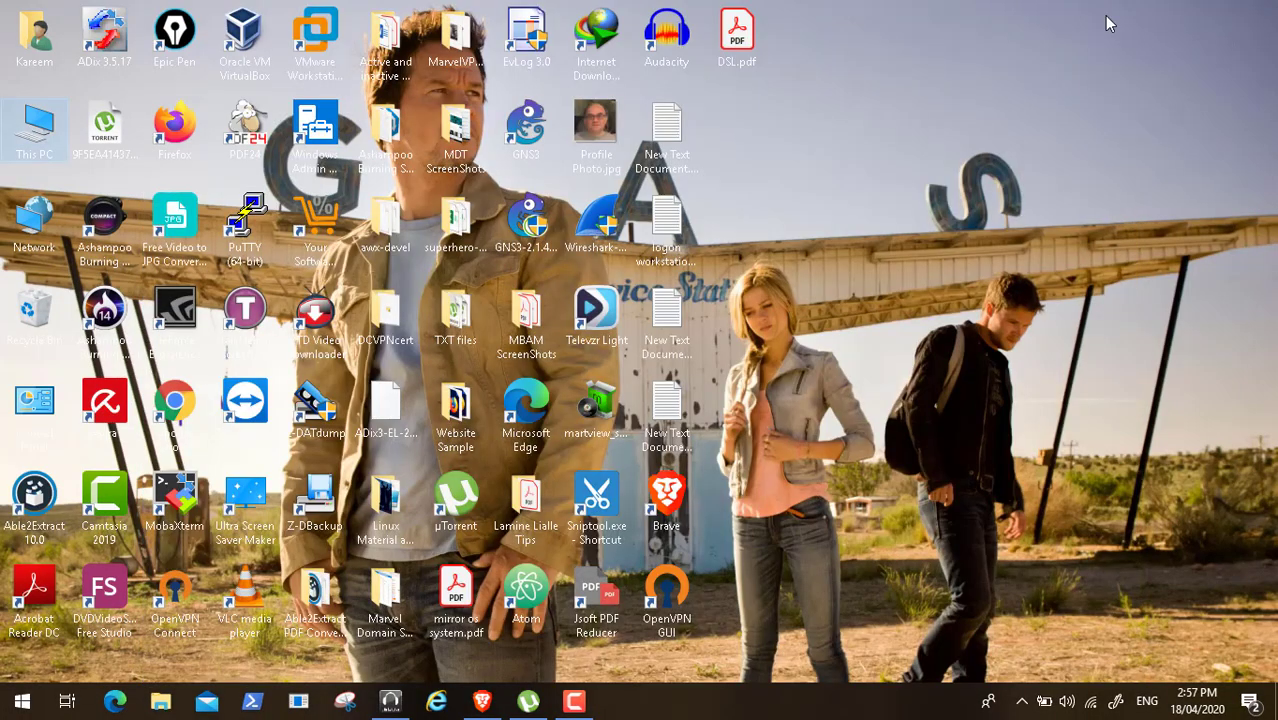
left_click(574, 703)
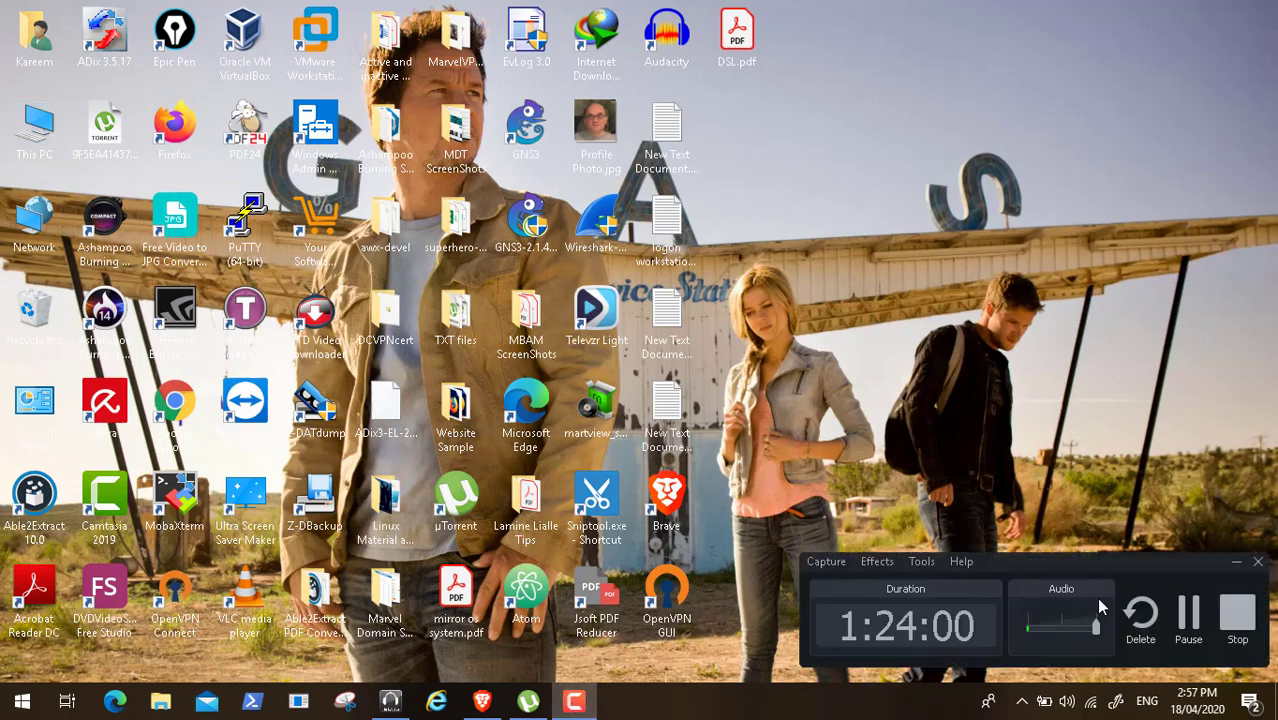